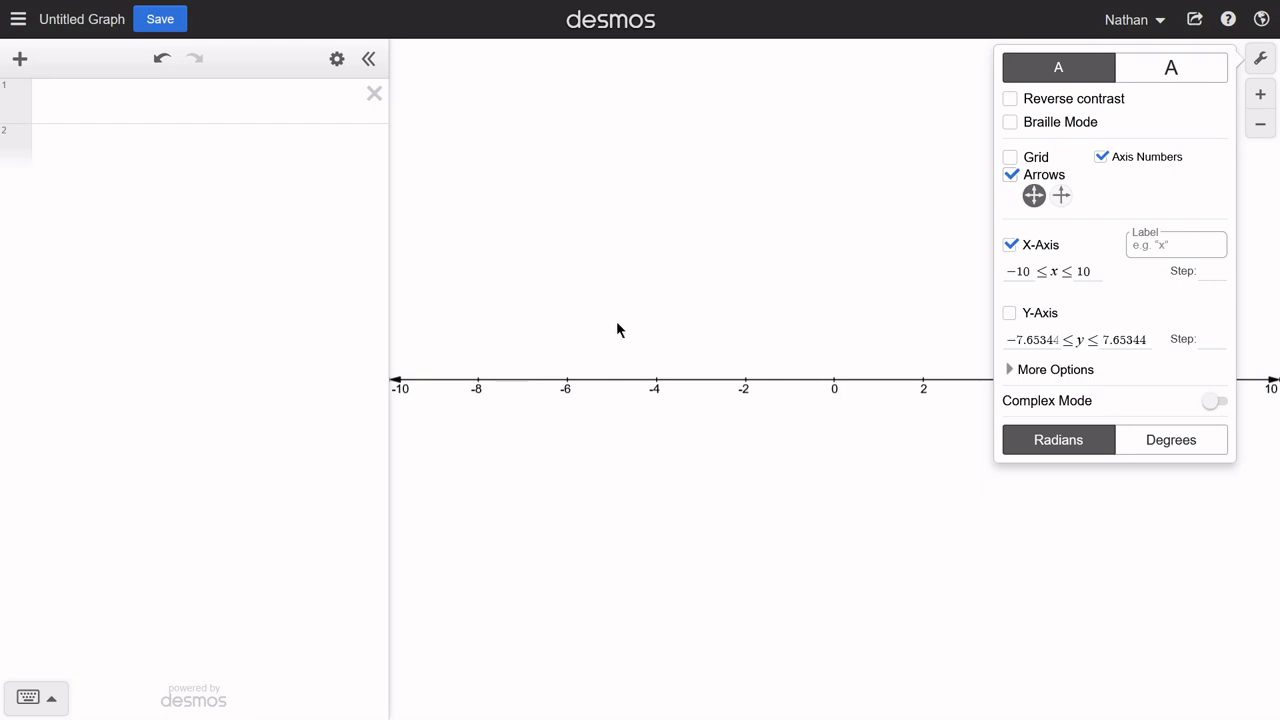
Step: Close the graph settings, examine the number line's positive side beyond 10, and restore the default viewport
click(470, 376)
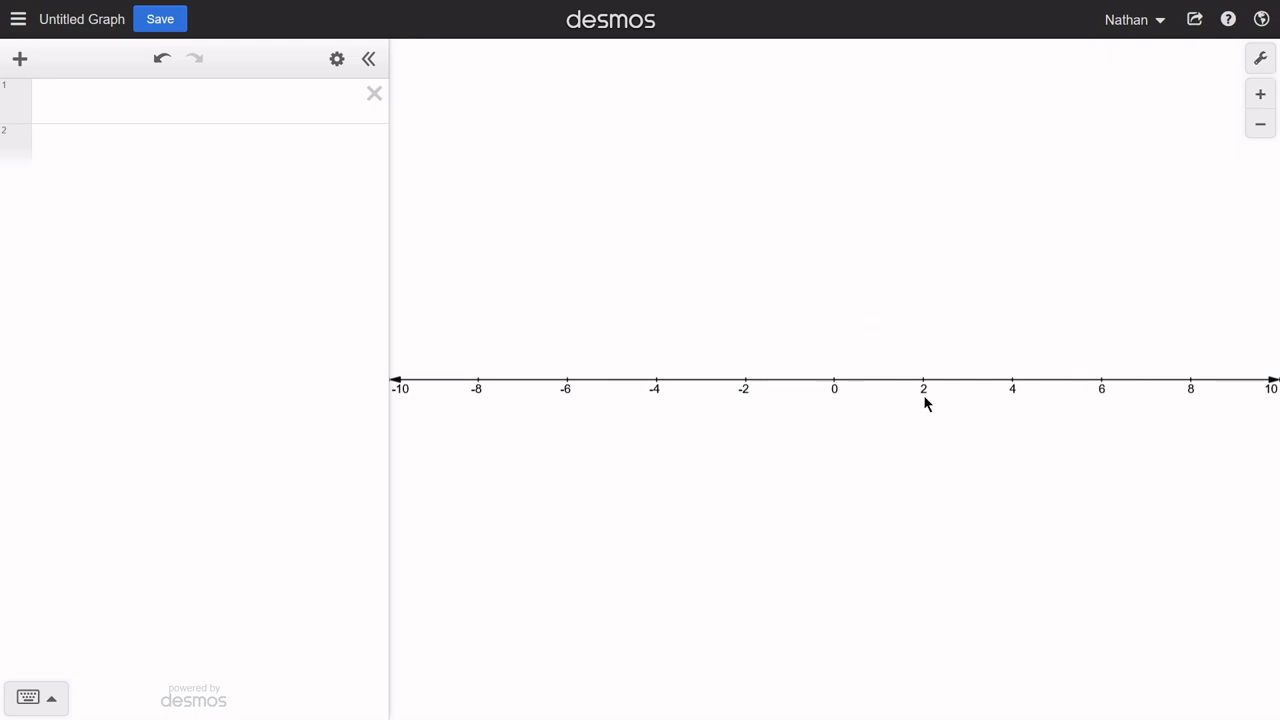
drag(1197, 316, 680, 297)
drag(1107, 300, 769, 297)
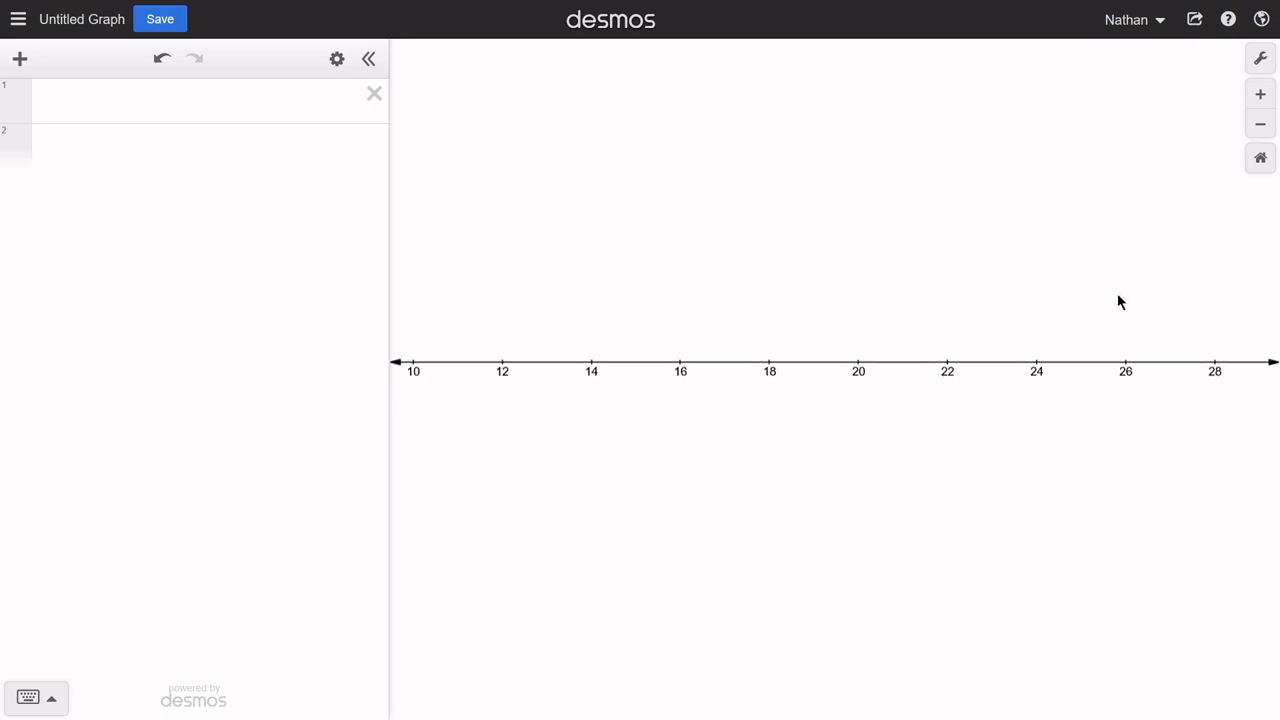
drag(1170, 300, 793, 290)
drag(1229, 303, 886, 303)
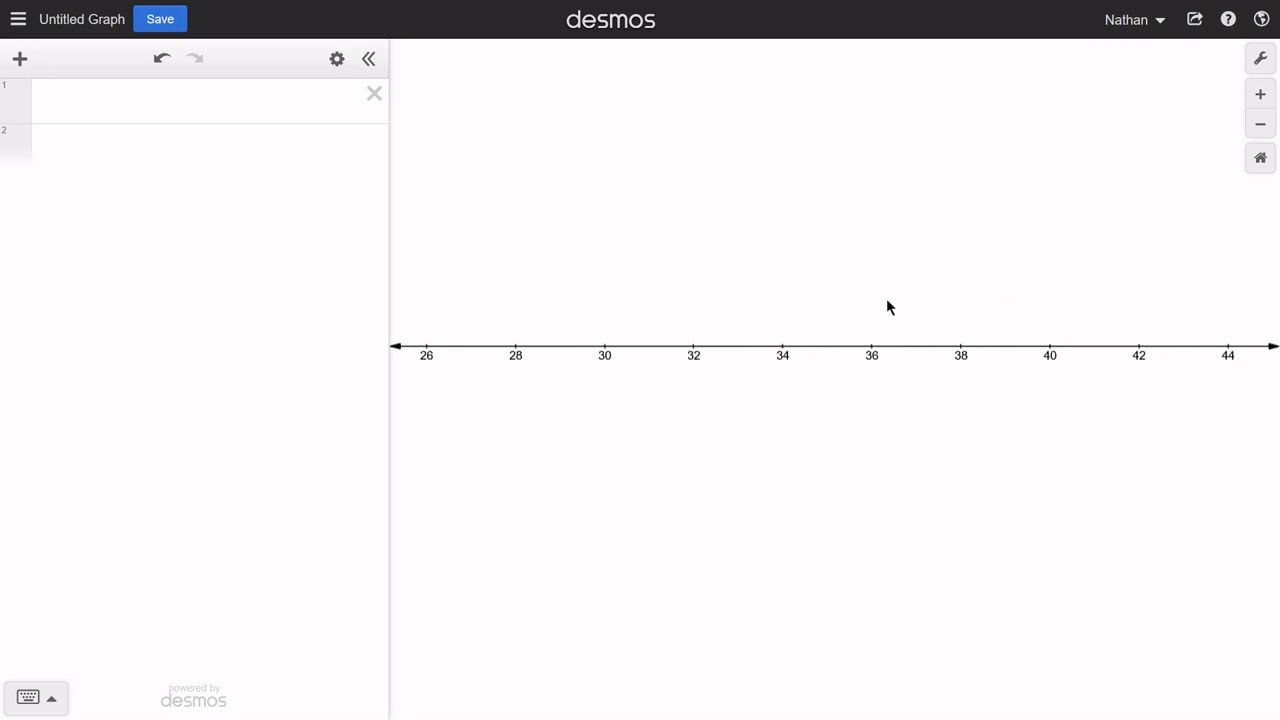
drag(1163, 300, 932, 299)
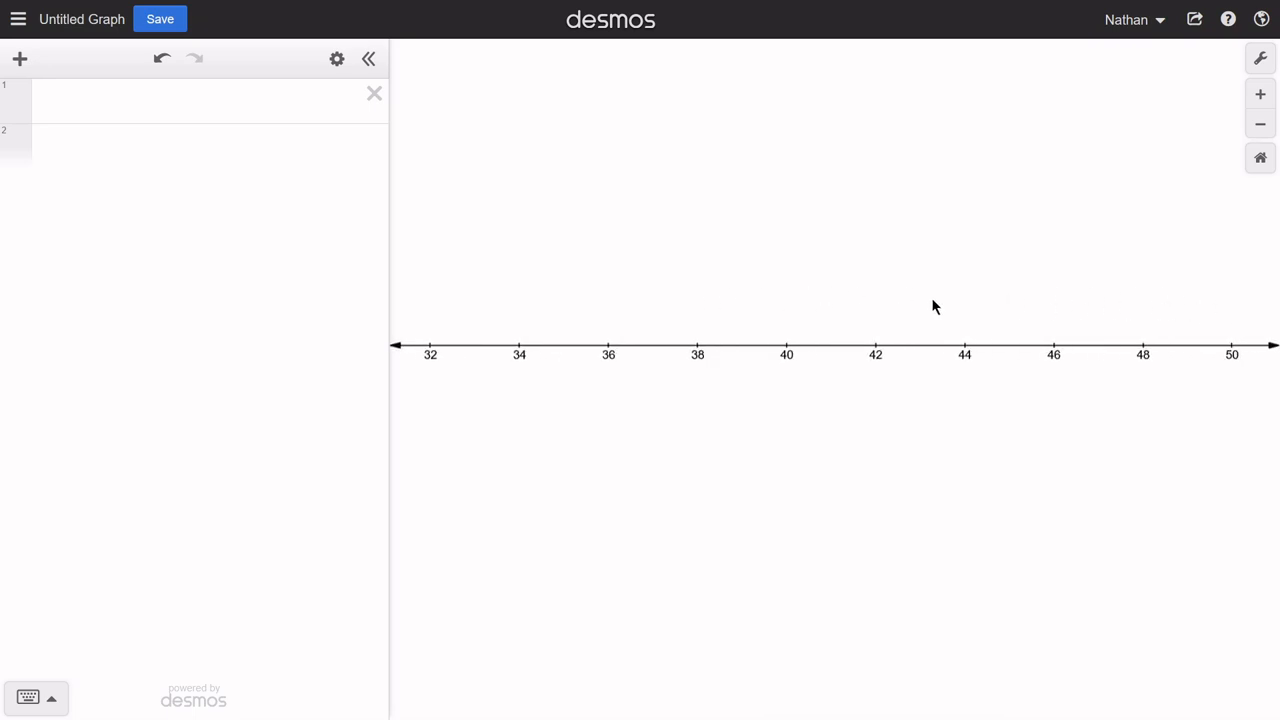
click(1261, 160)
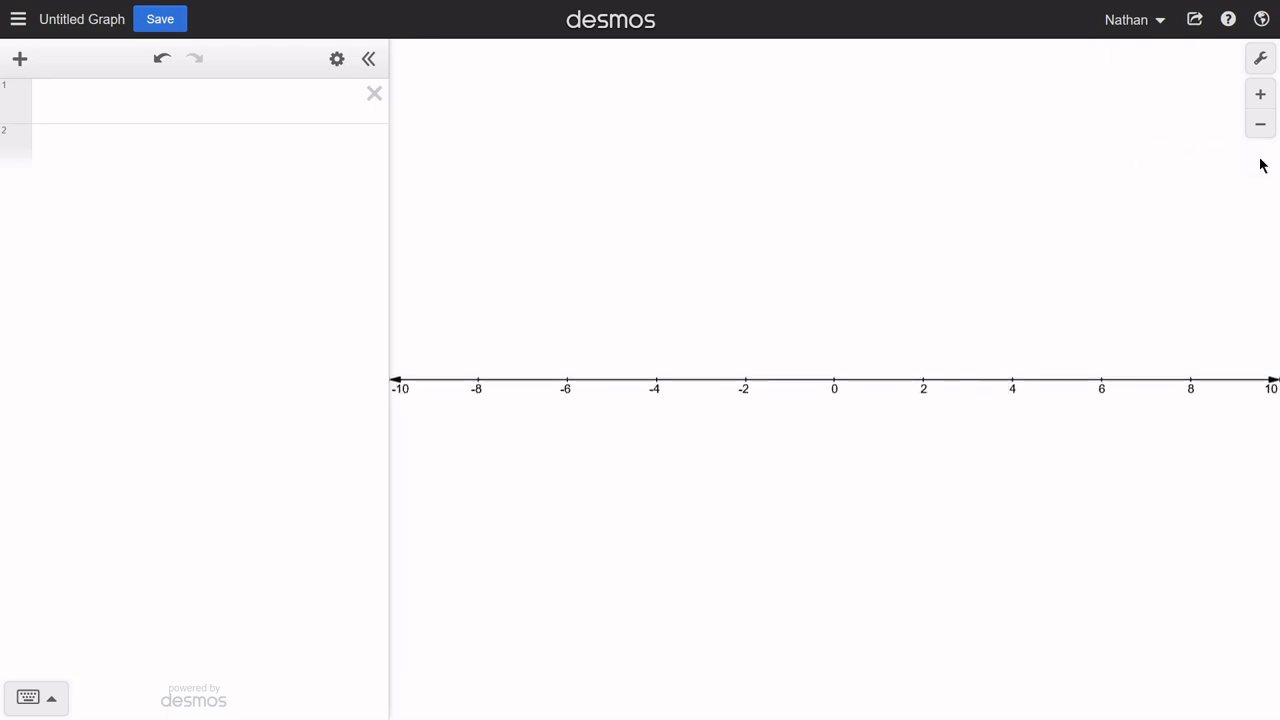
Step: Examine the number line's negative side beyond -10 and restore the default viewport
drag(482, 316, 914, 309)
drag(549, 317, 697, 317)
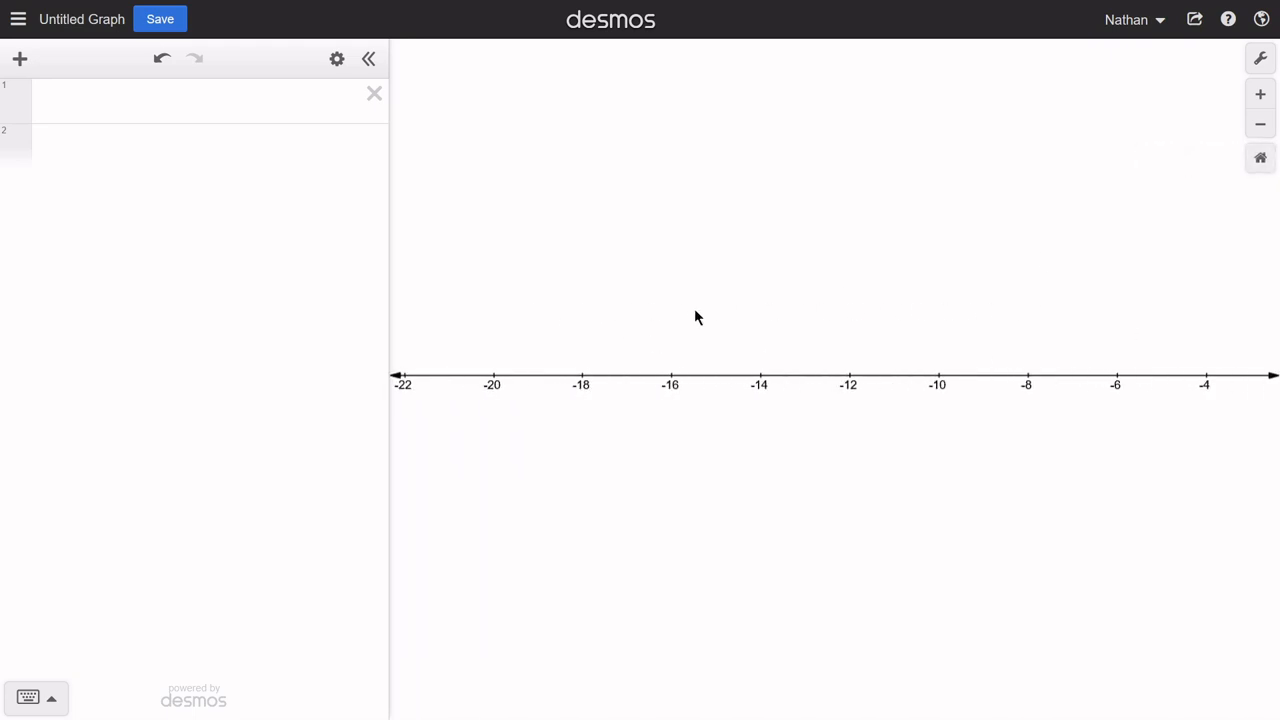
drag(506, 309, 1103, 406)
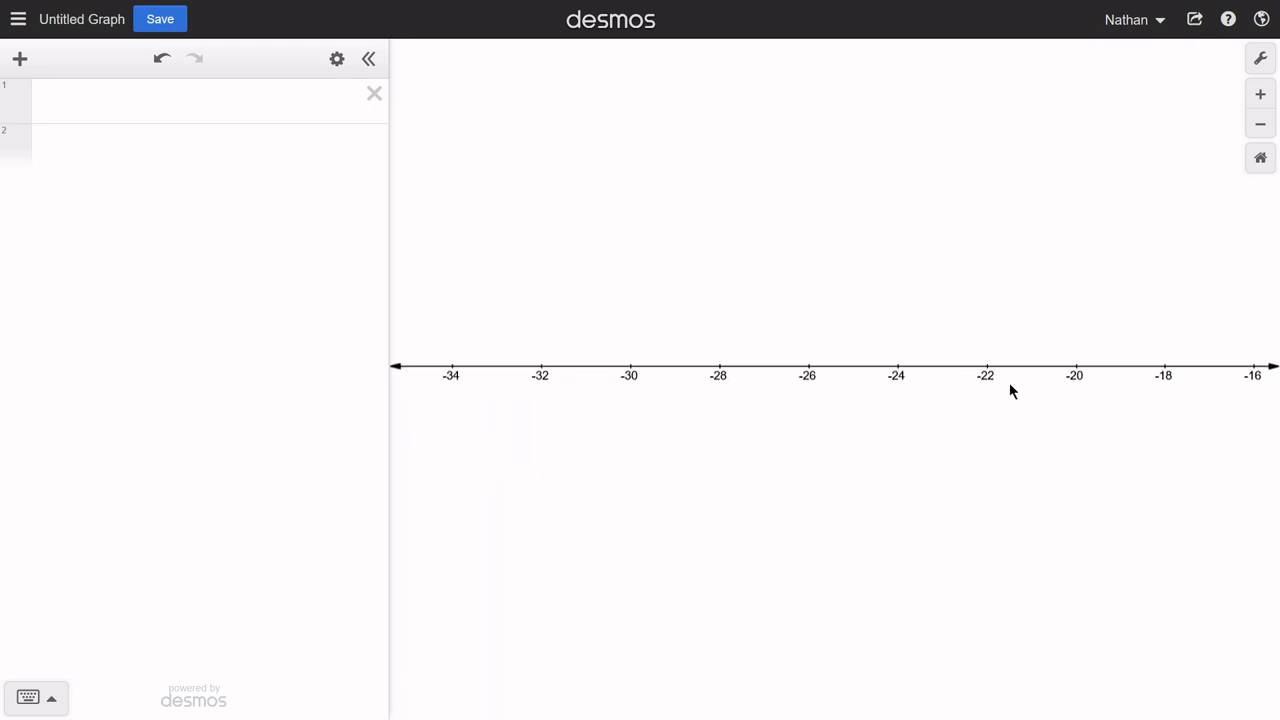
click(1264, 162)
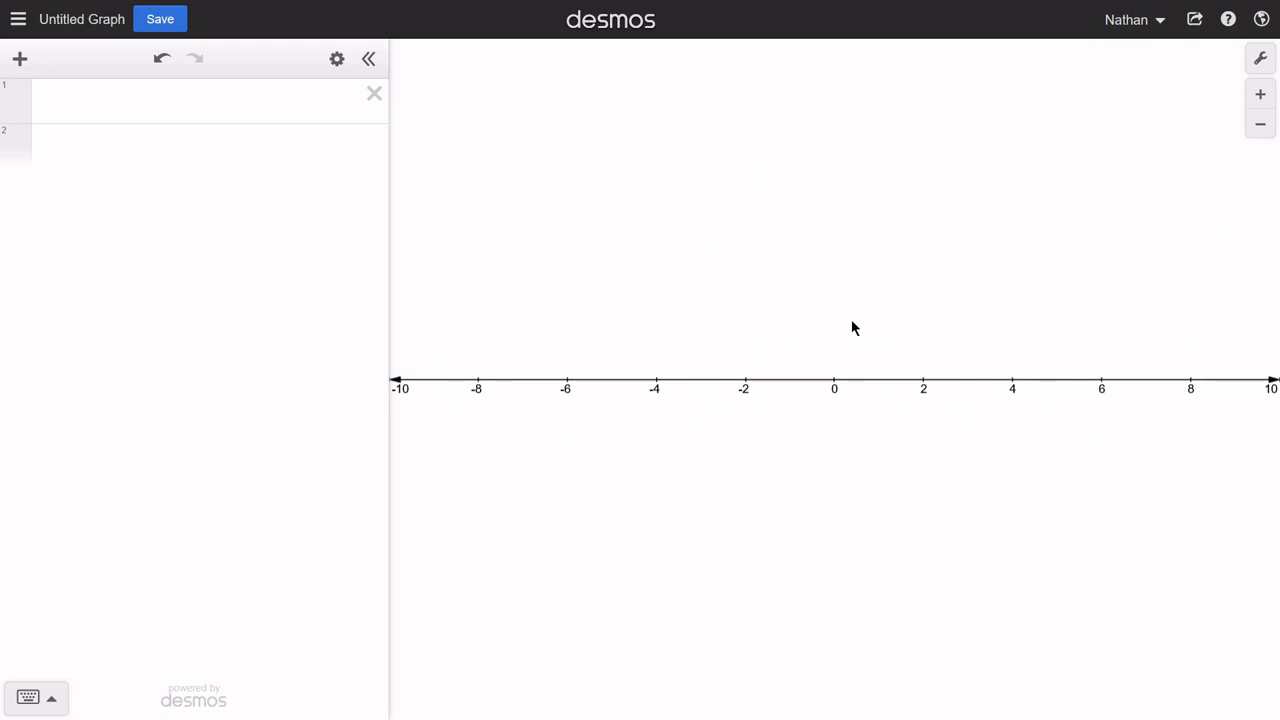
Step: Set the x-axis range to -100 ≤ x ≤ 100 and close the graph settings
click(1262, 60)
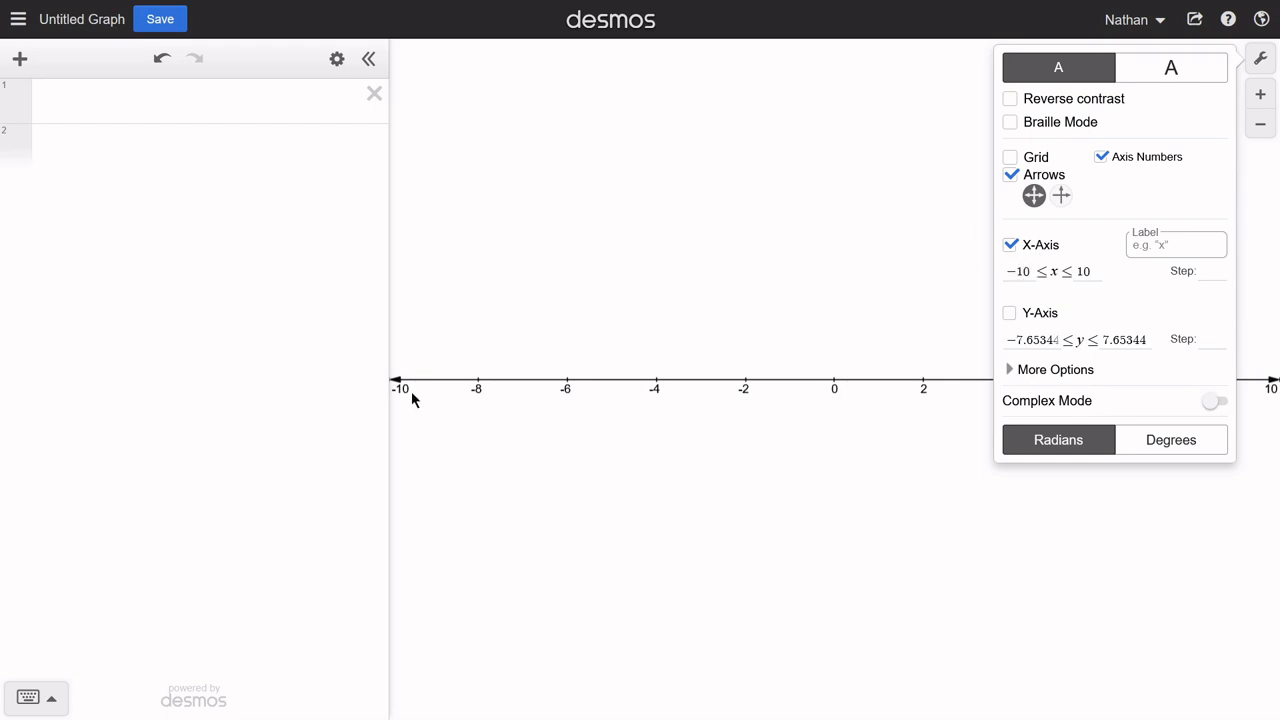
click(1028, 271)
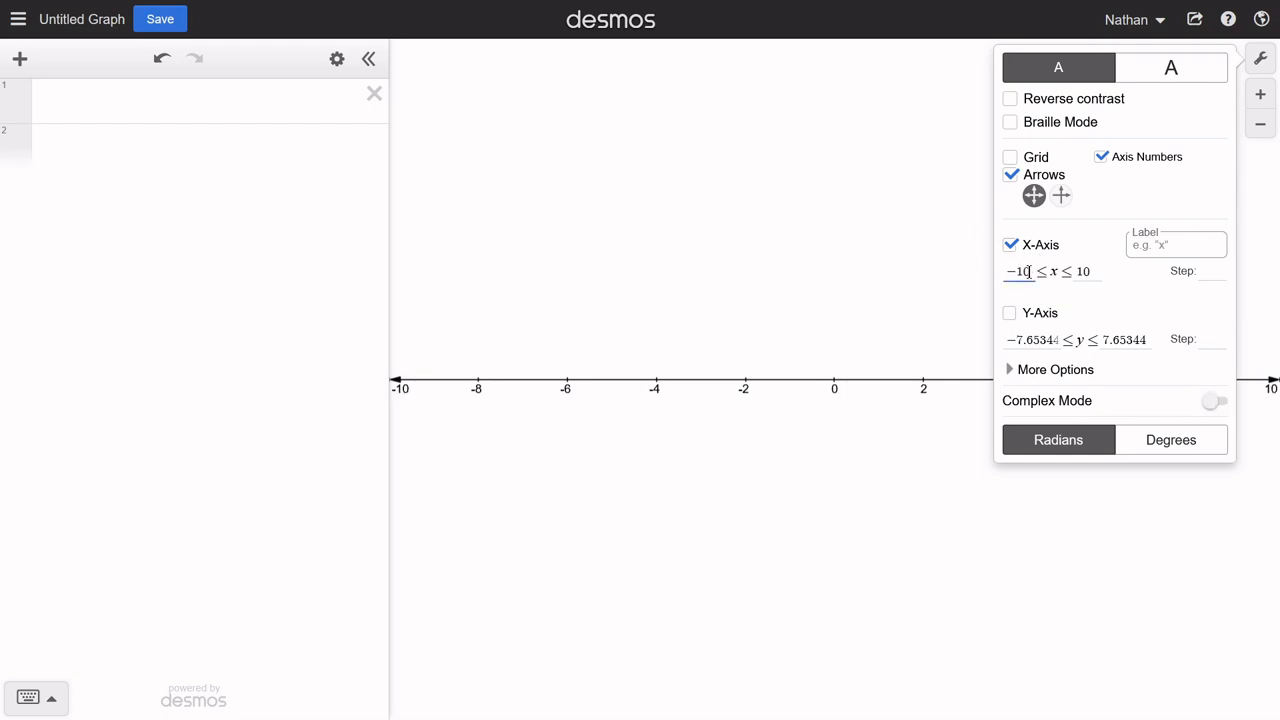
text(0)
click(1097, 272)
text(0)
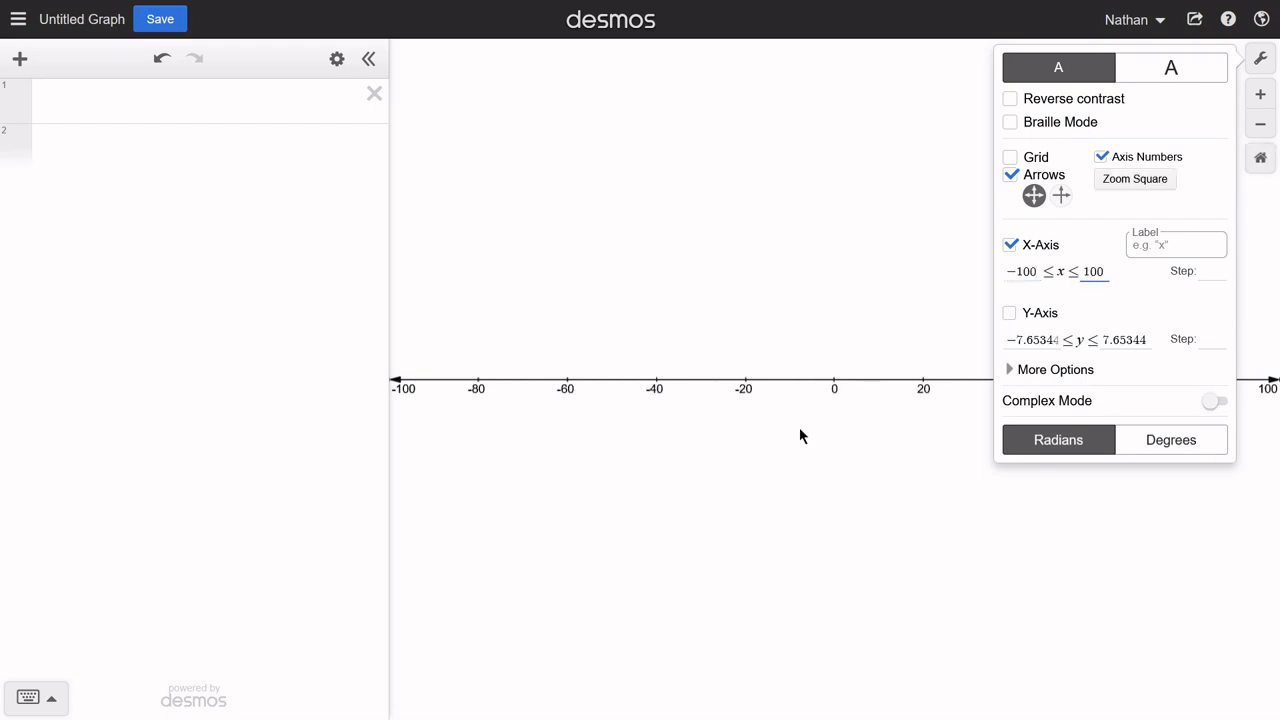
click(727, 419)
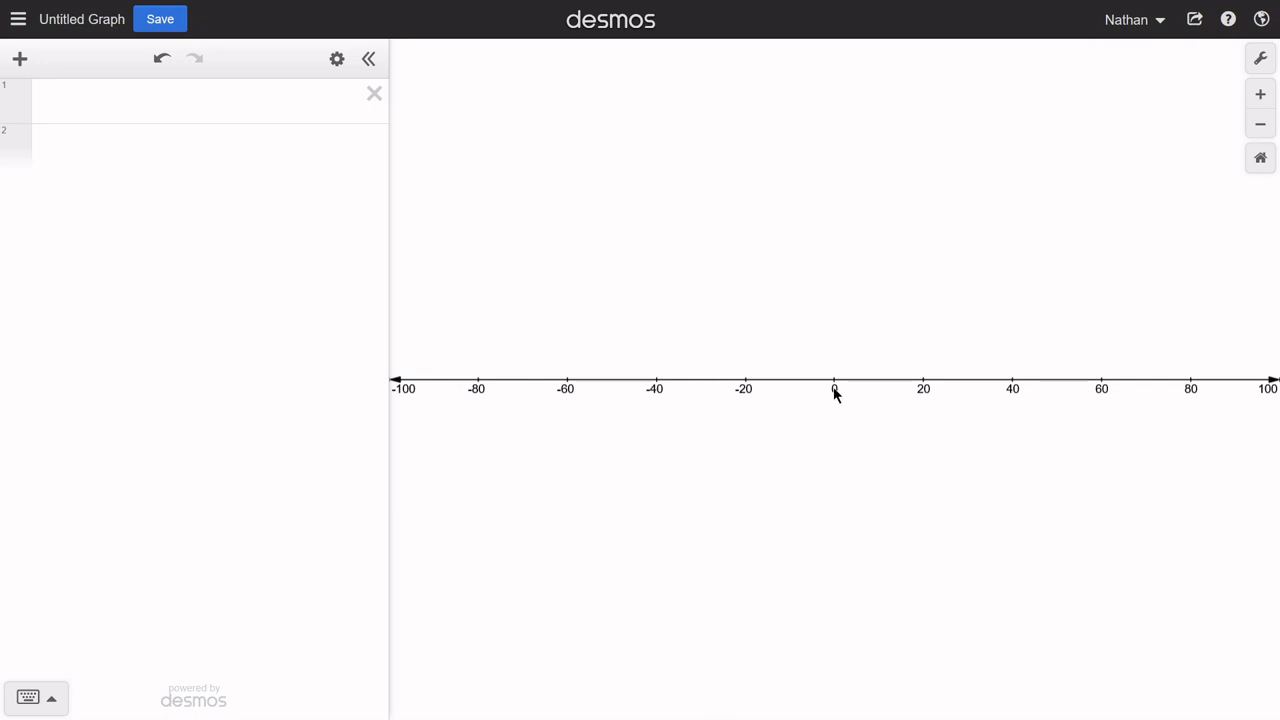
Step: Examine how the number line's scale changes when zooming out and back in around 0
scroll(835, 394, down, 6)
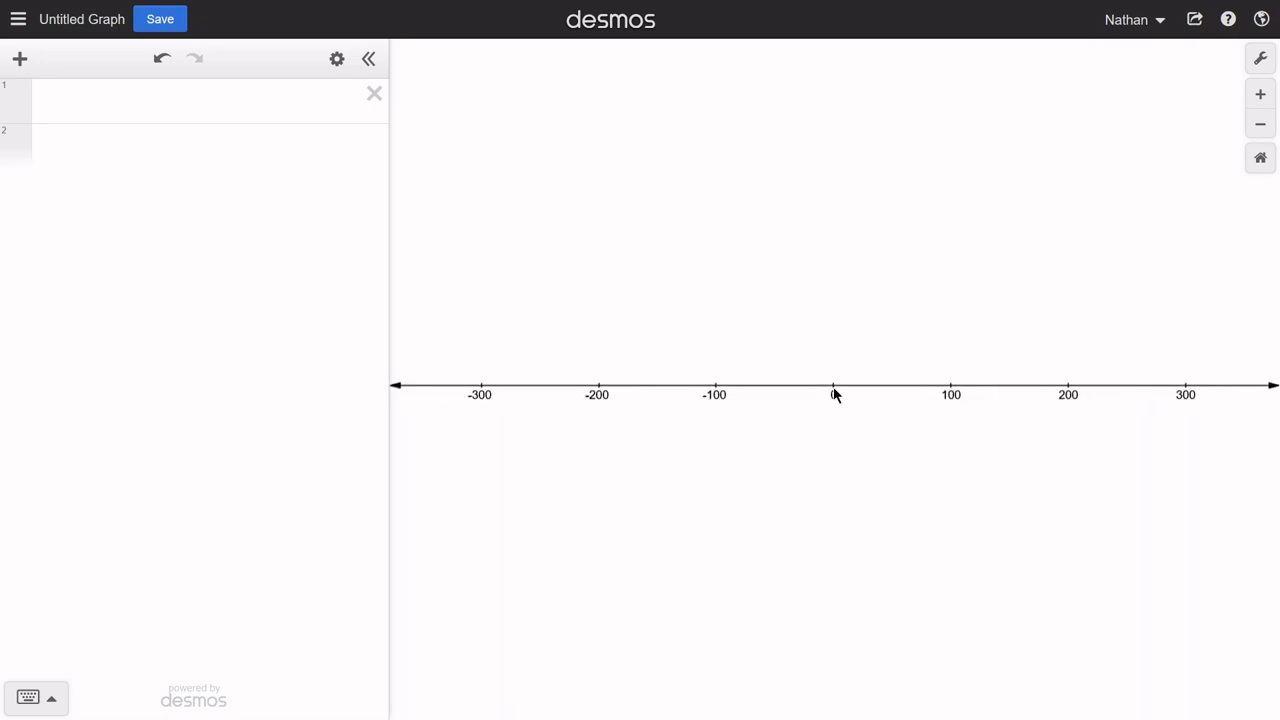
scroll(835, 394, down, 8)
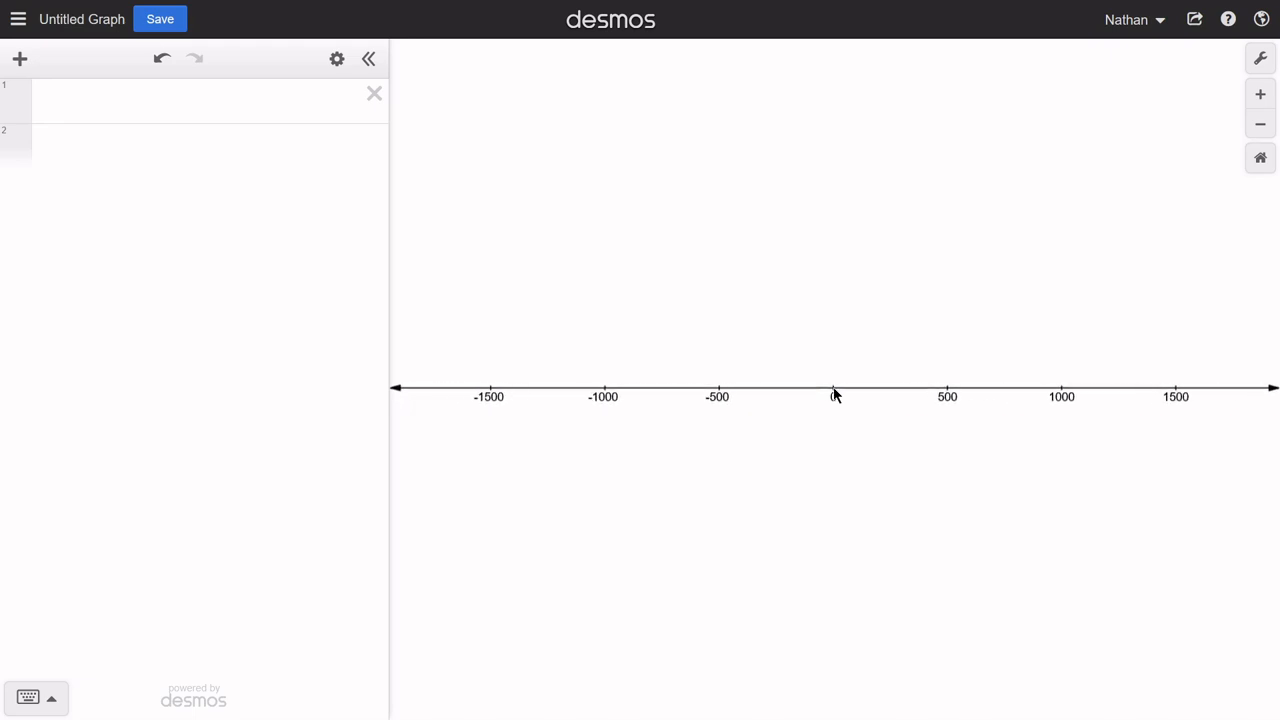
scroll(835, 394, down, 2)
scroll(835, 394, up, 6)
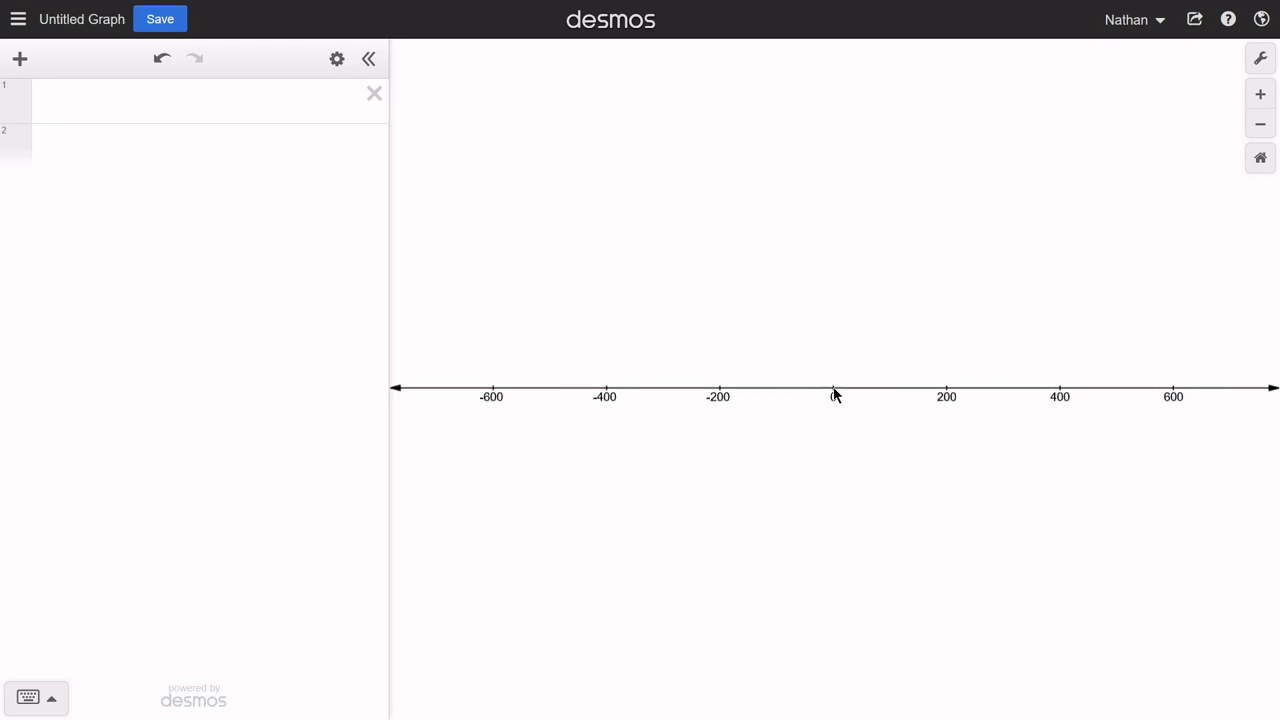
scroll(835, 394, up, 6)
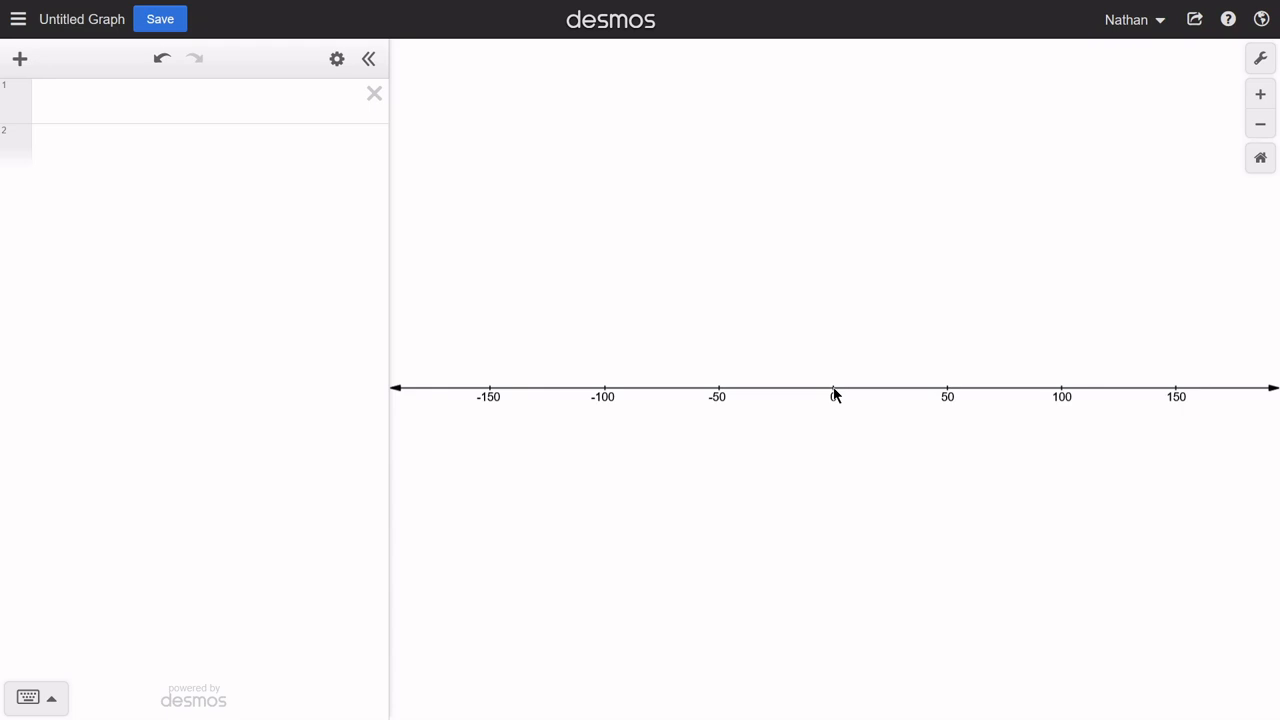
scroll(835, 394, up, 2)
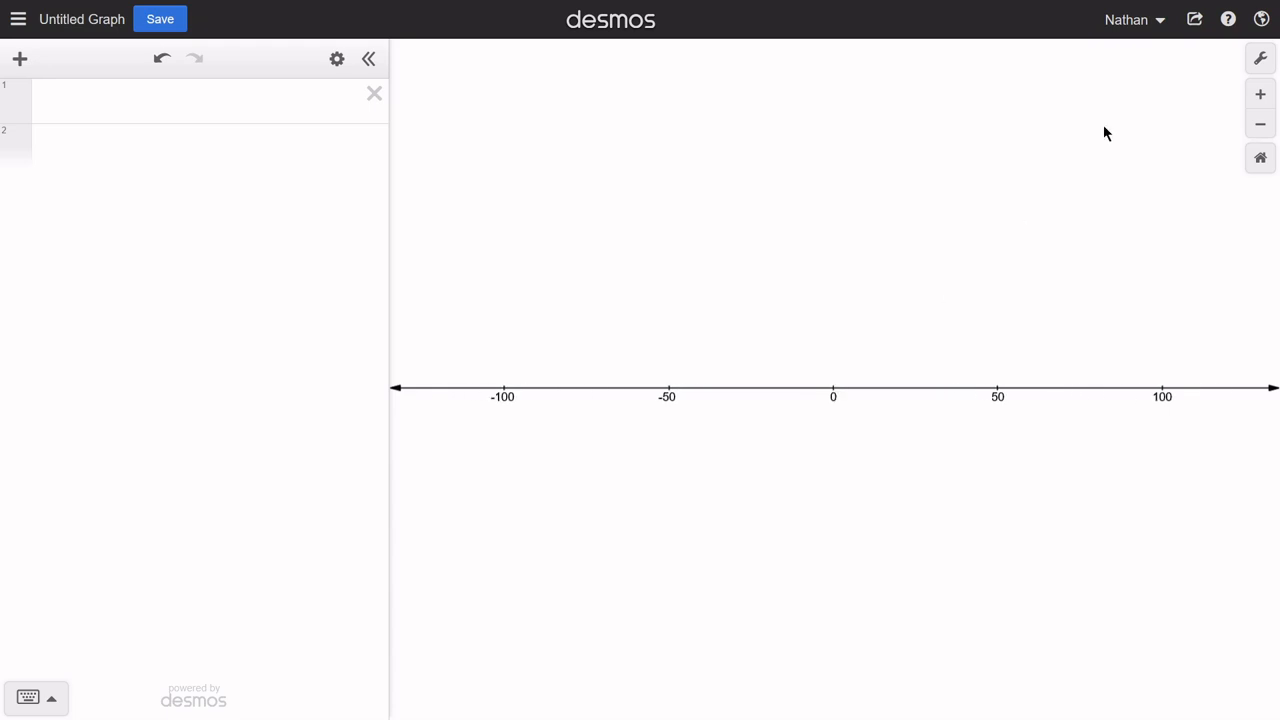
Step: Zoom out of the number line in seven fixed increments to examine its scale in the thousands
click(1260, 126)
click(1260, 126)
click(1260, 126)
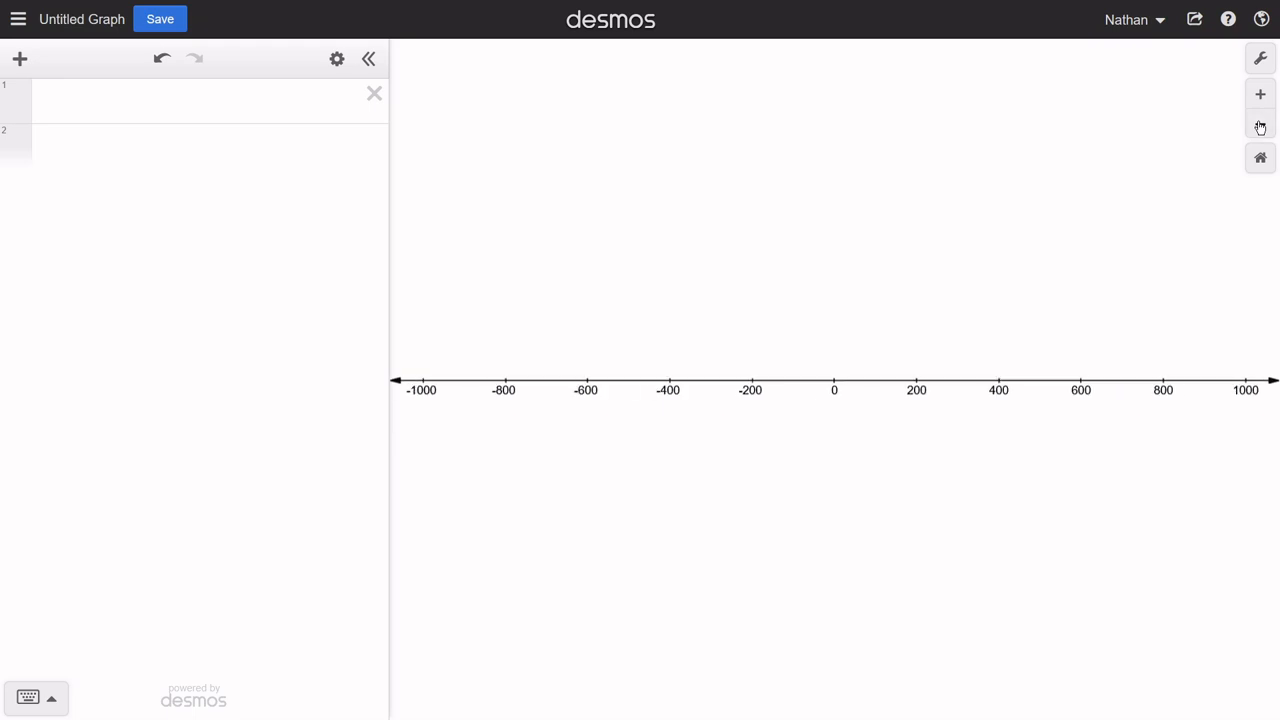
click(1260, 126)
click(1260, 126)
click(1260, 126)
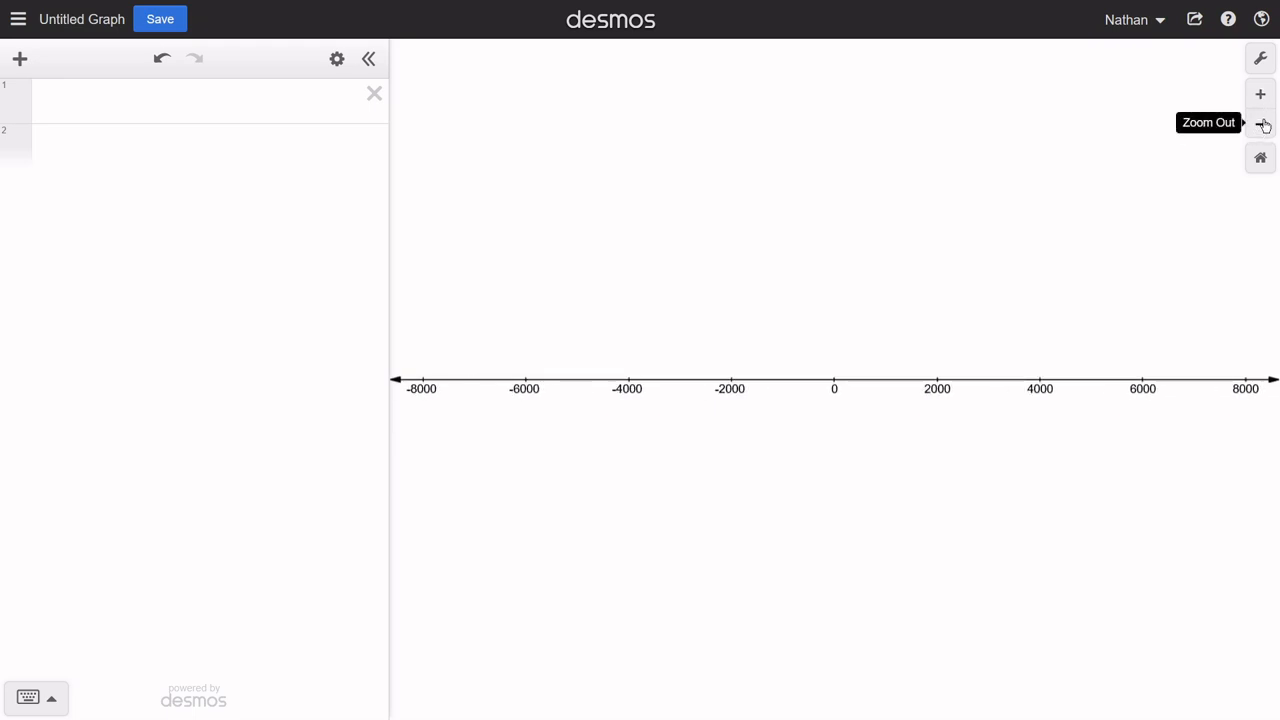
click(1263, 125)
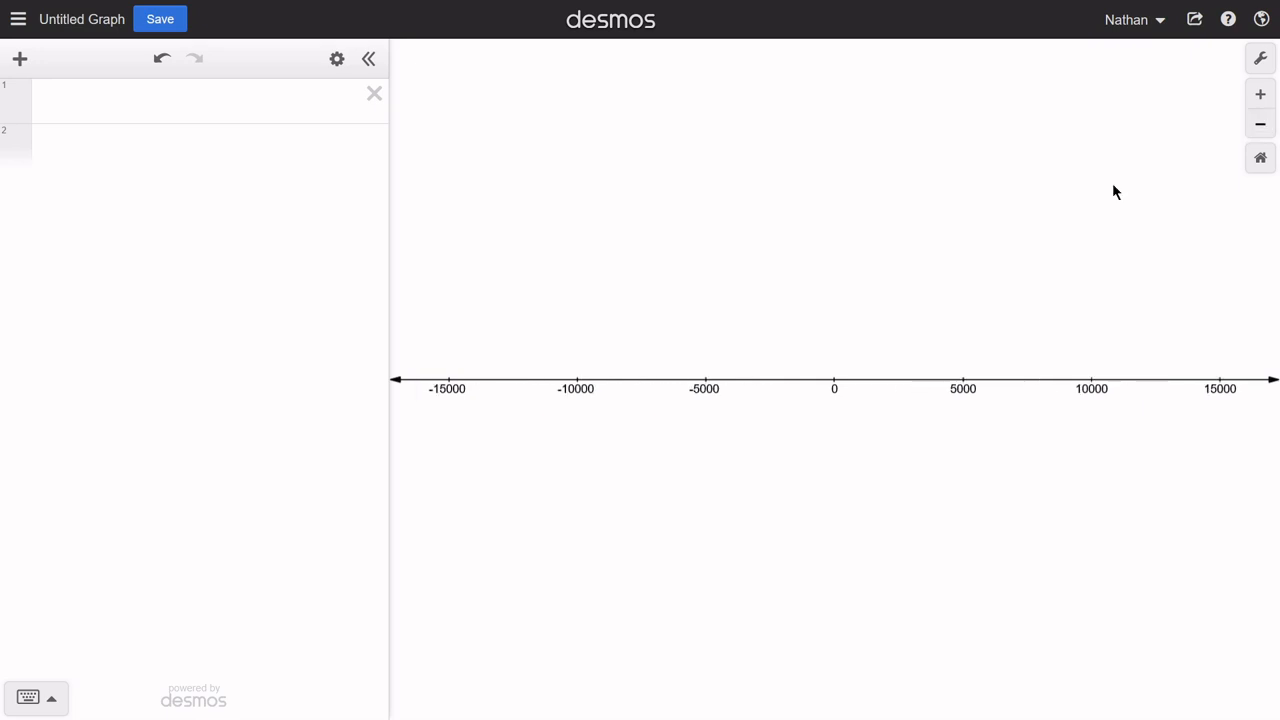
Step: Examine the number line away from its centre by zooming and panning, and restore the default viewport
scroll(552, 287, up, 8)
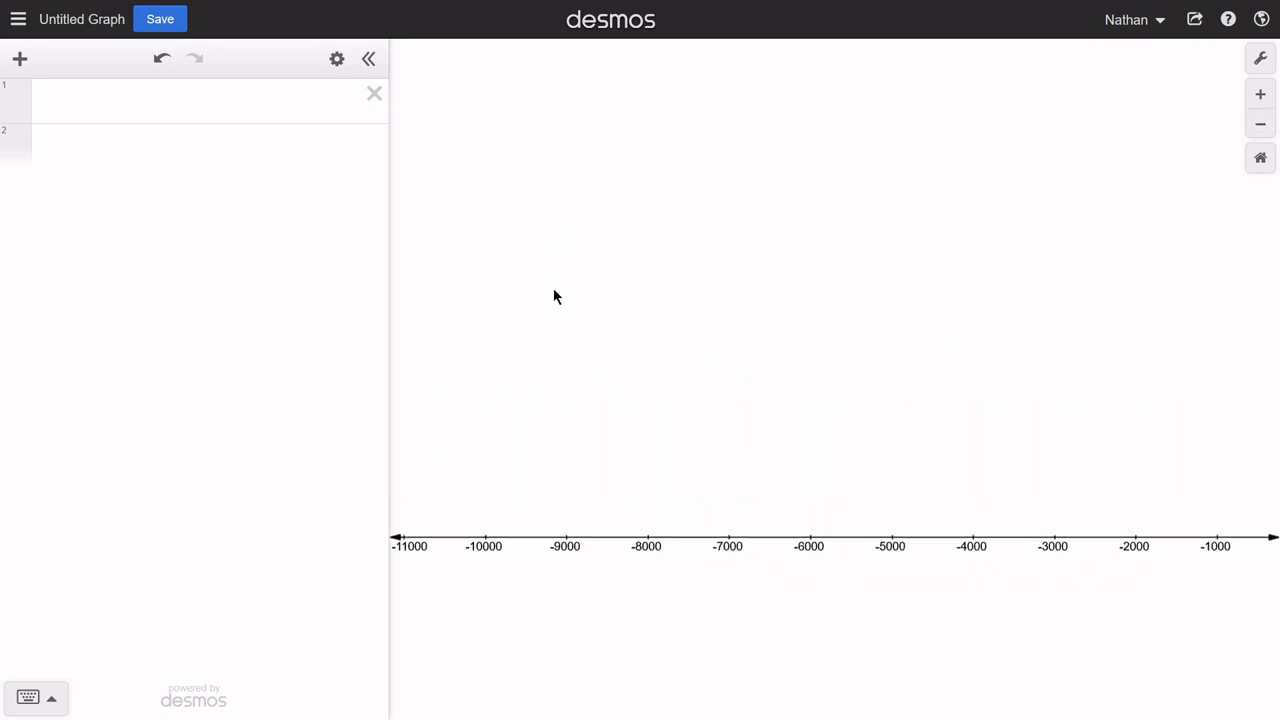
scroll(552, 297, down, 2)
scroll(1186, 635, up, 5)
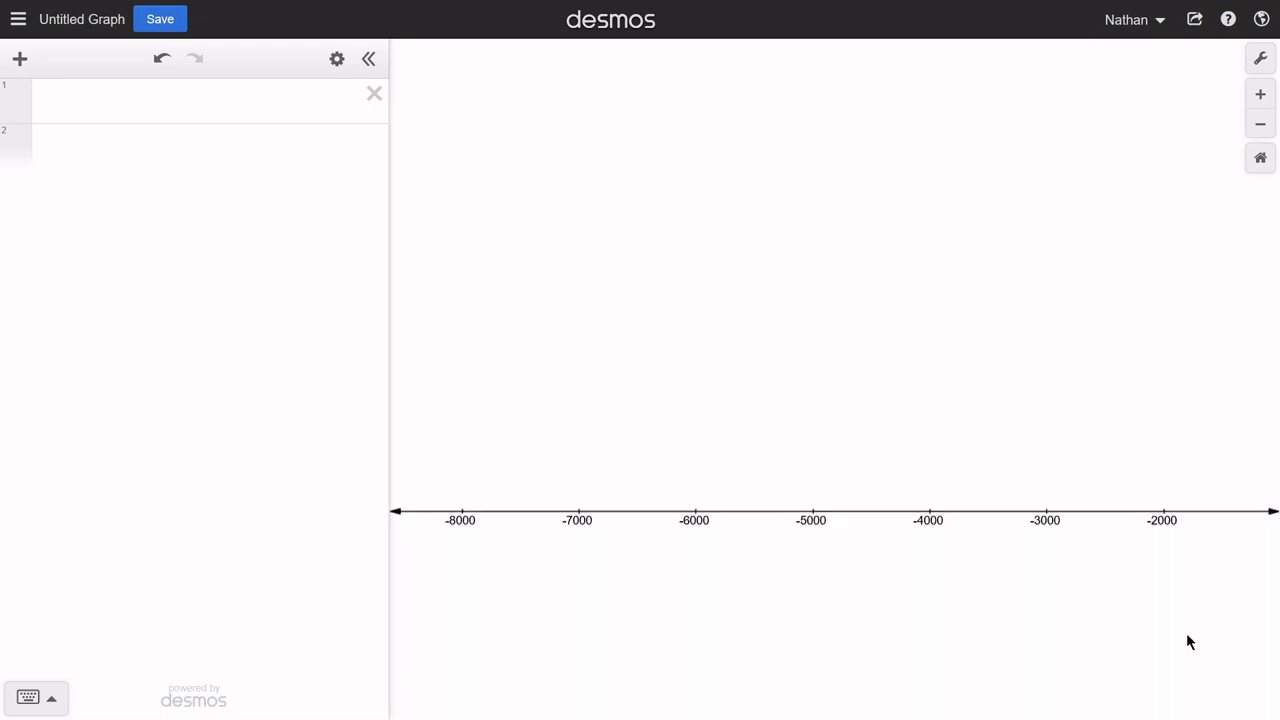
scroll(1190, 630, up, 2)
drag(1171, 484, 911, 493)
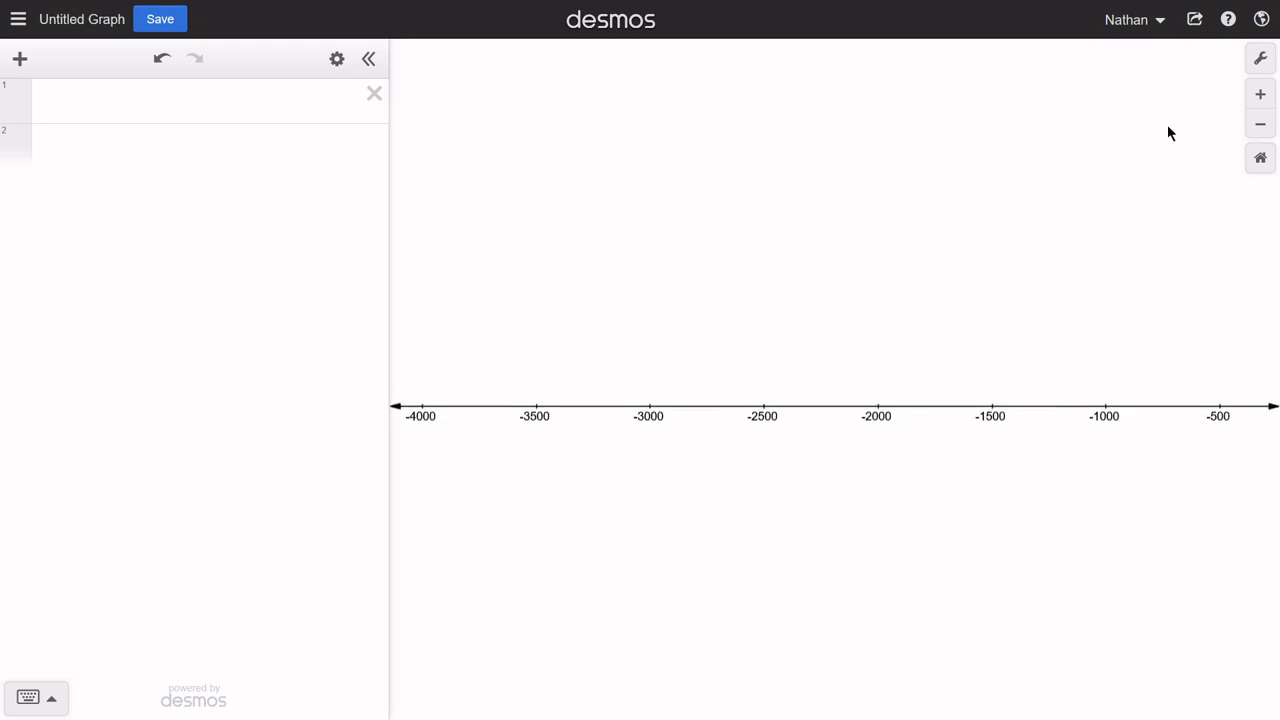
click(1258, 160)
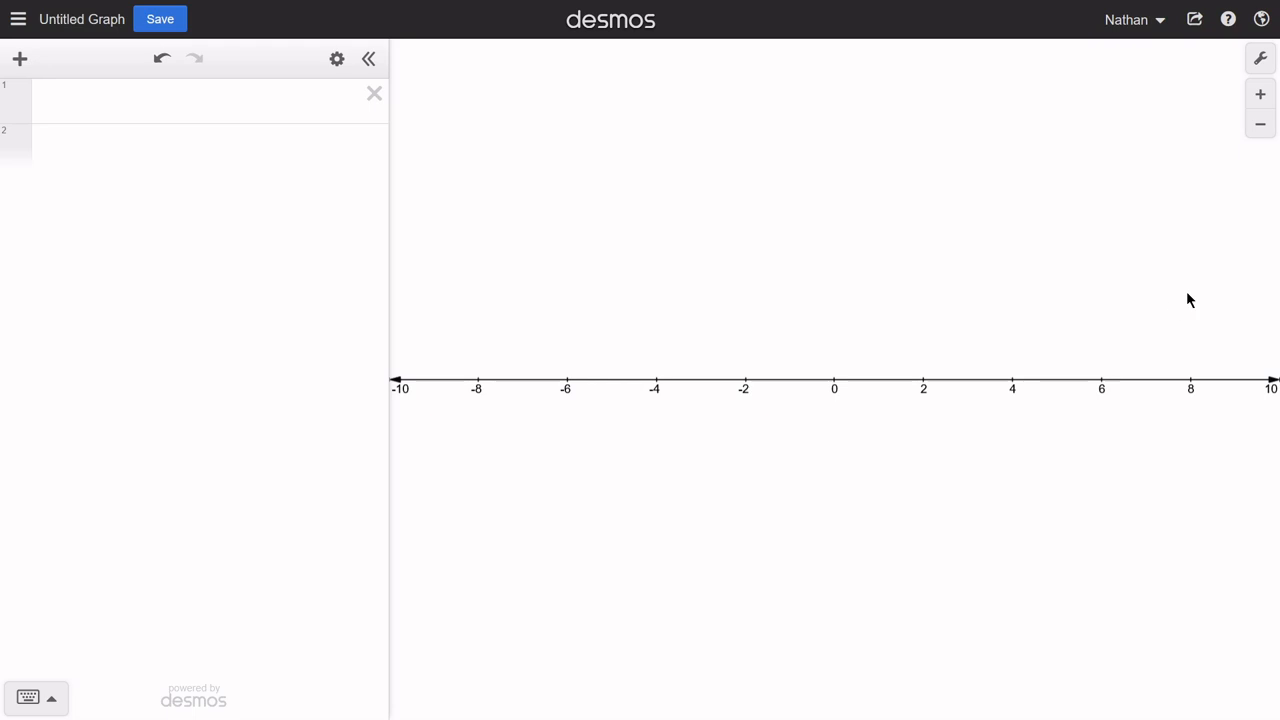
drag(1186, 291, 986, 304)
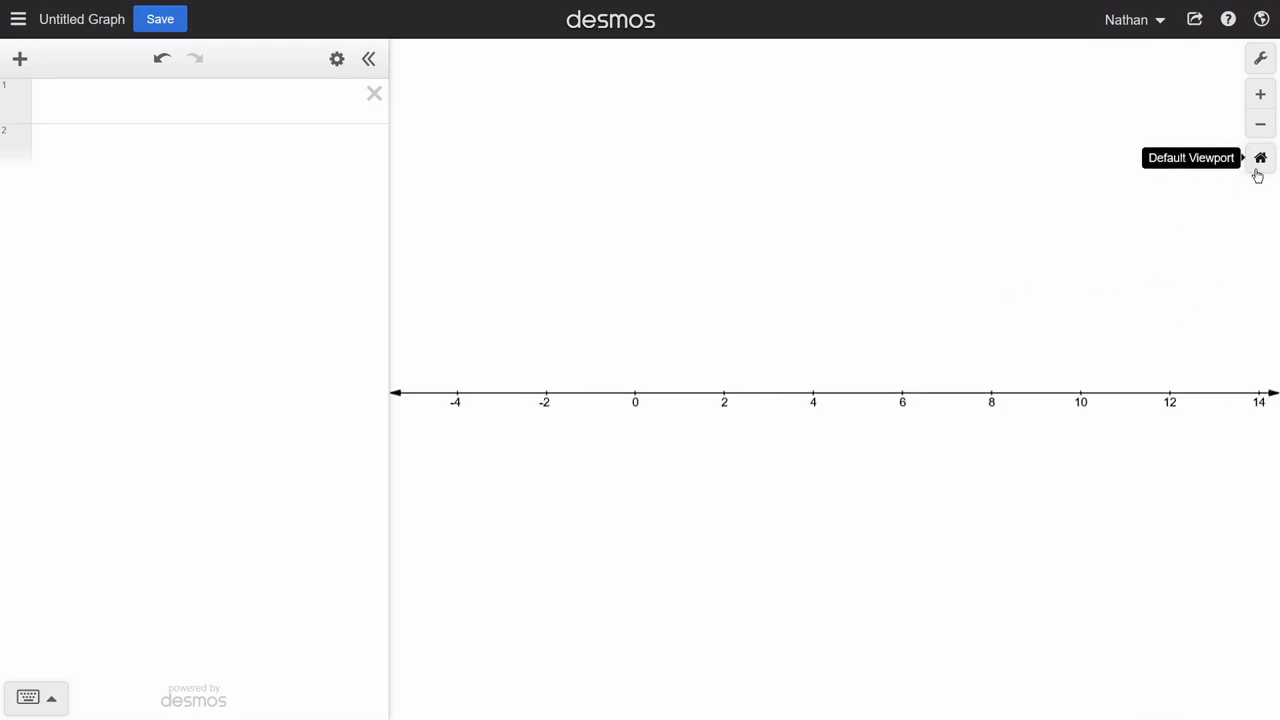
click(1260, 165)
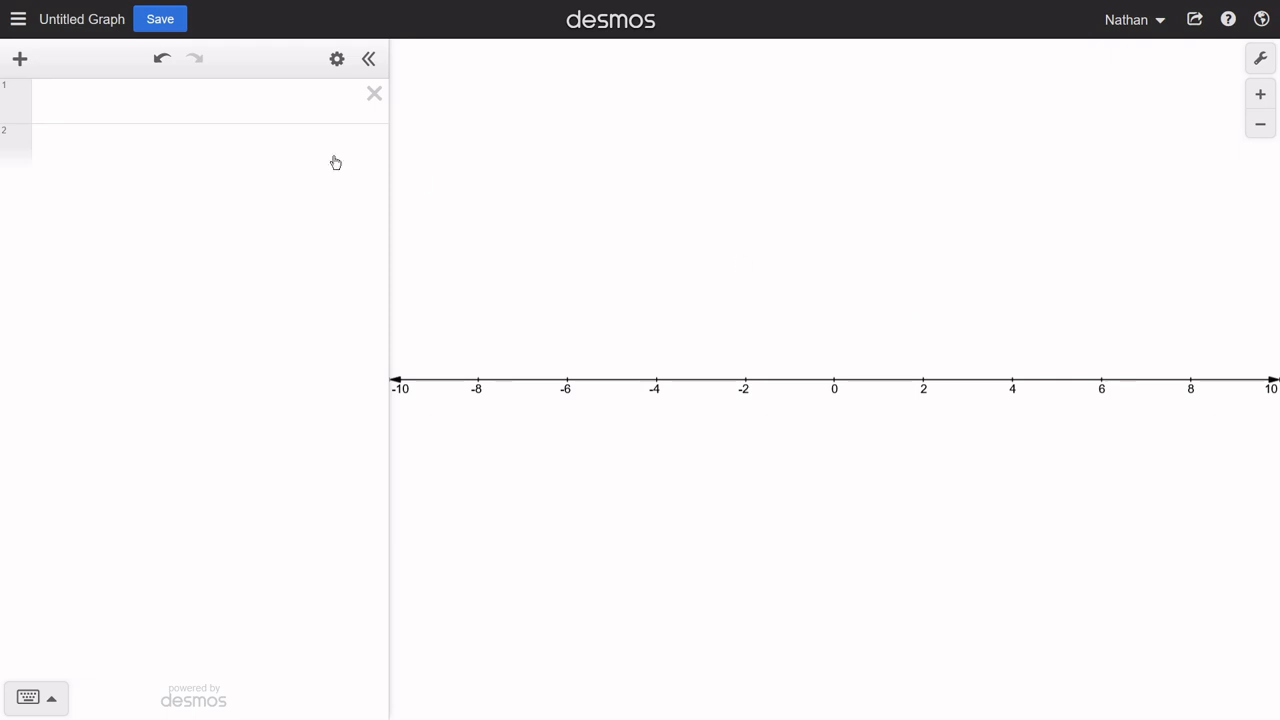
Step: Graph the equation x=1 in the first expression and inspect where its line crosses the x-axis
click(171, 97)
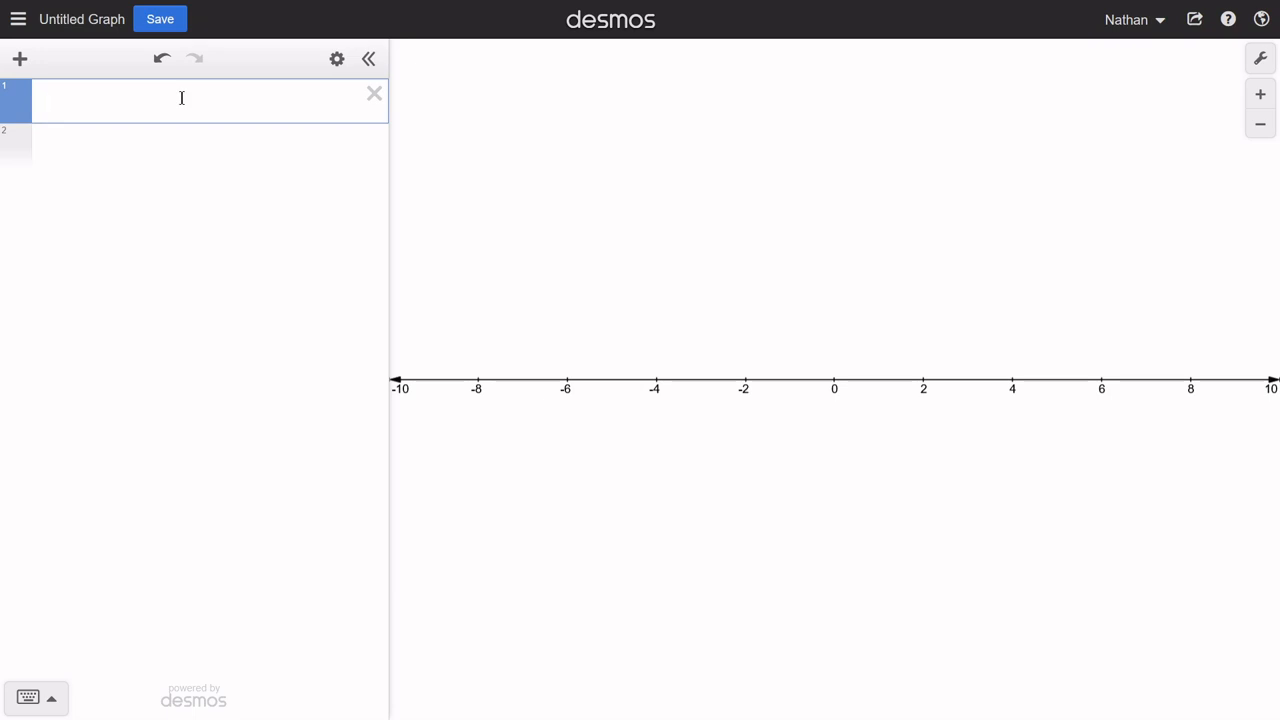
text(x=1)
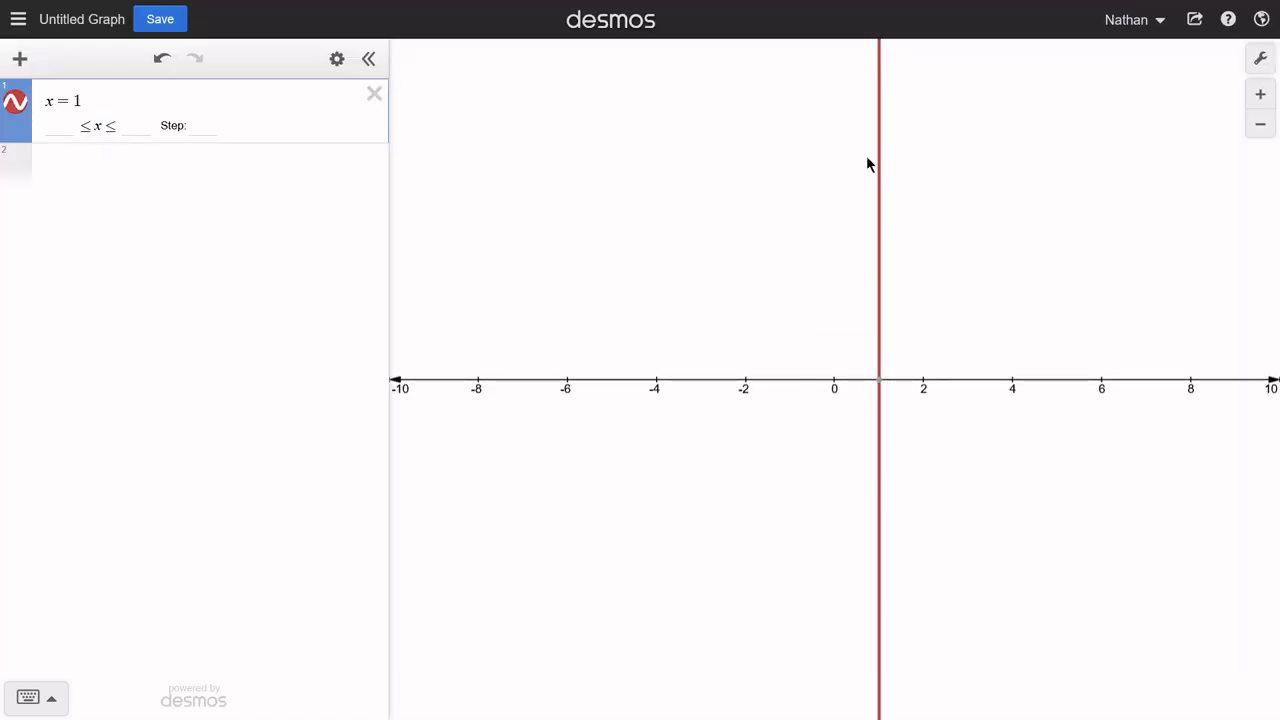
click(881, 386)
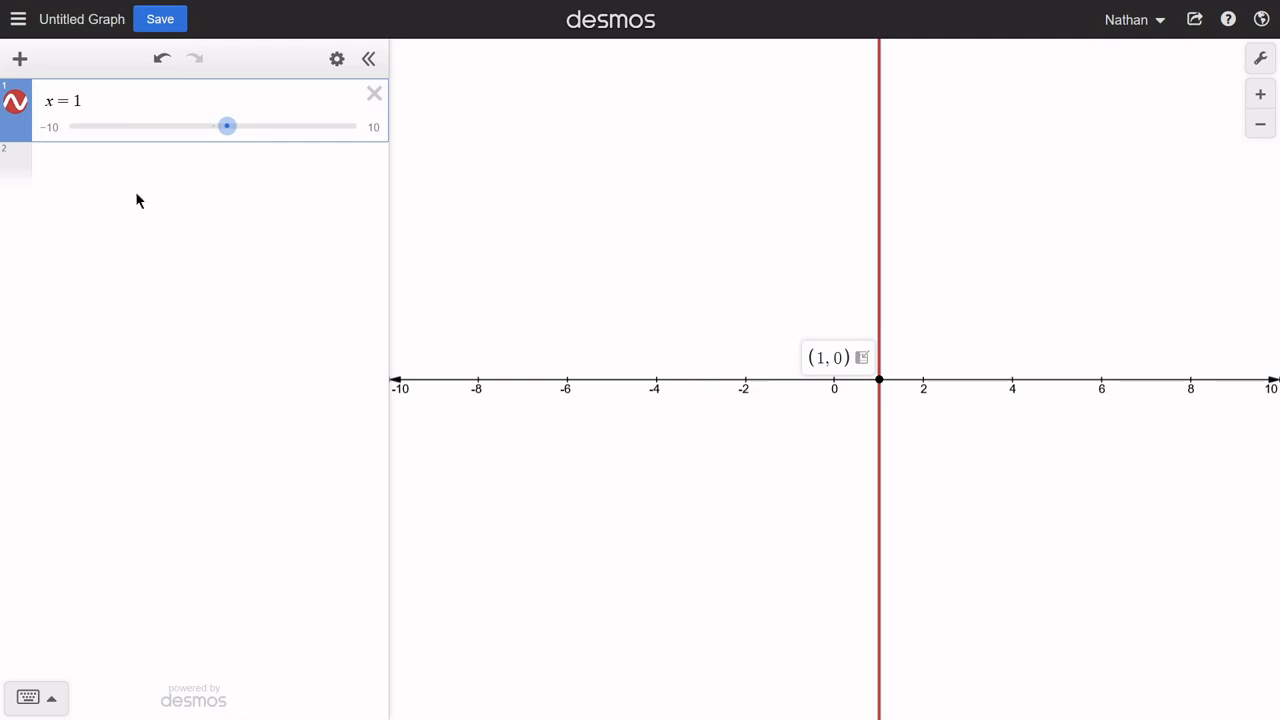
Step: Plot the point (1,0) as a new expression and delete the x=1 expression
click(118, 167)
text(()
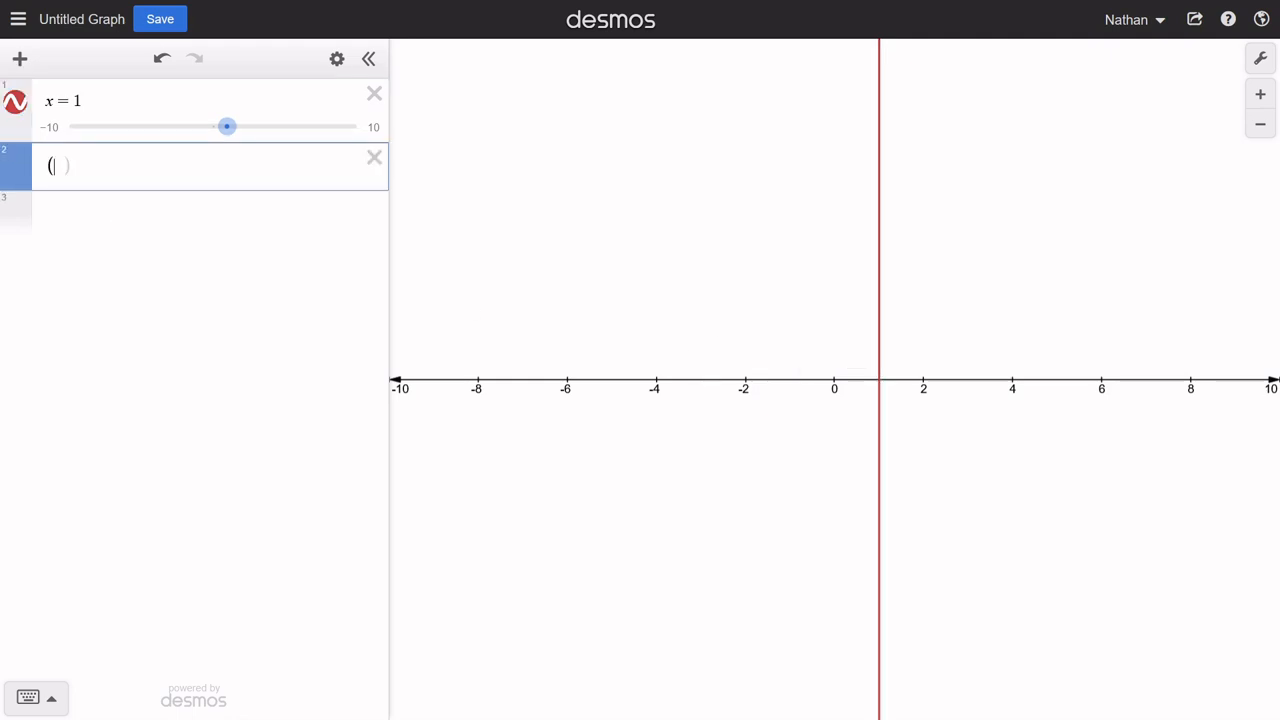
text(1,0)
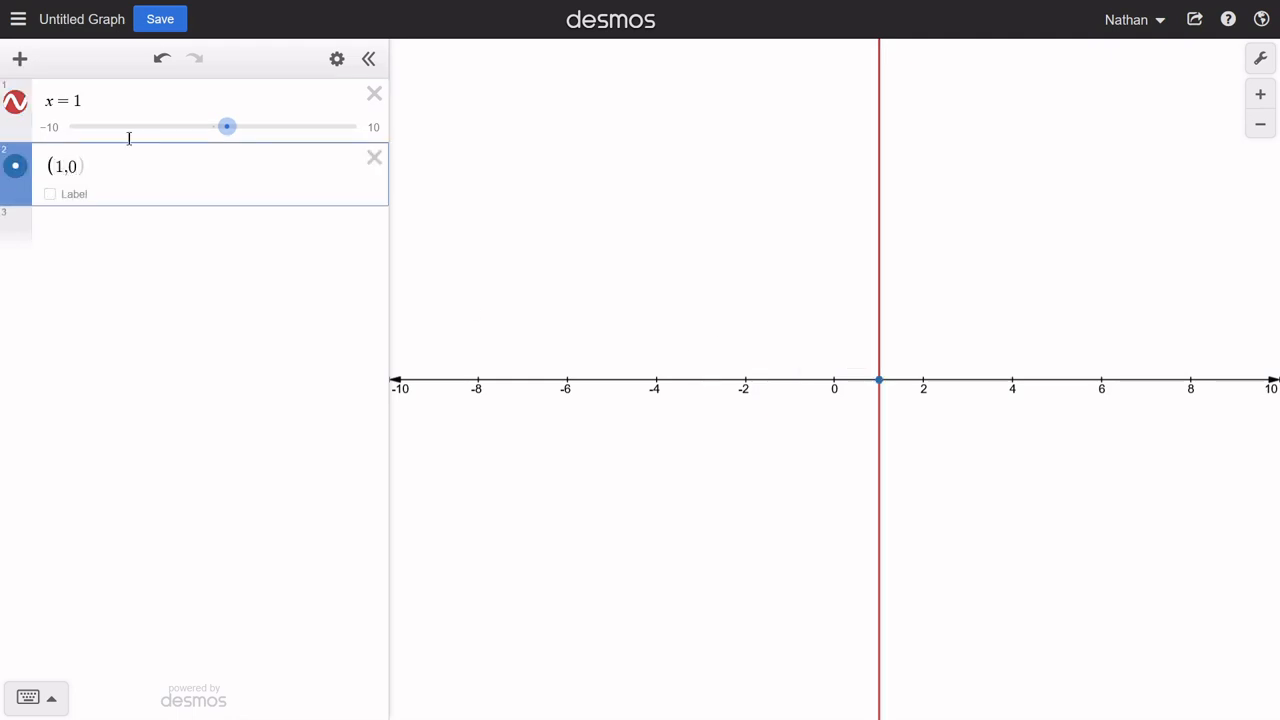
click(374, 95)
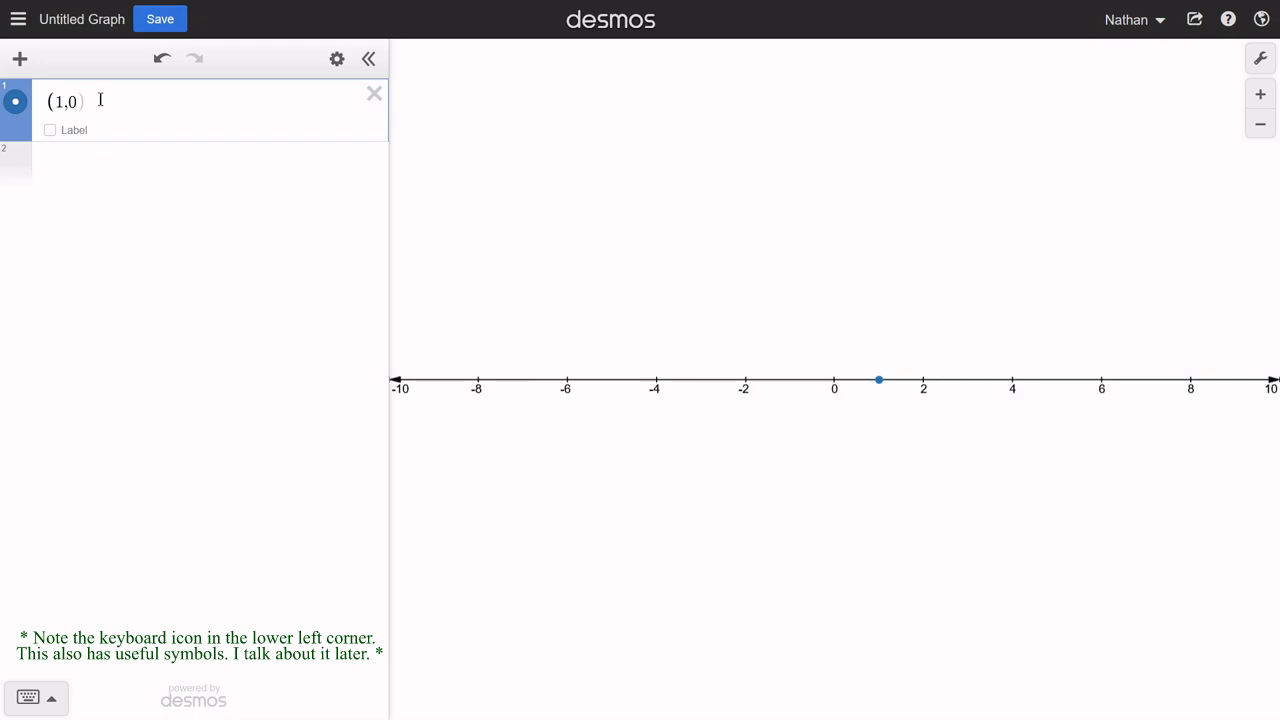
Step: Close the parenthesis of the point (1,0) and start a new empty expression below it
click(95, 168)
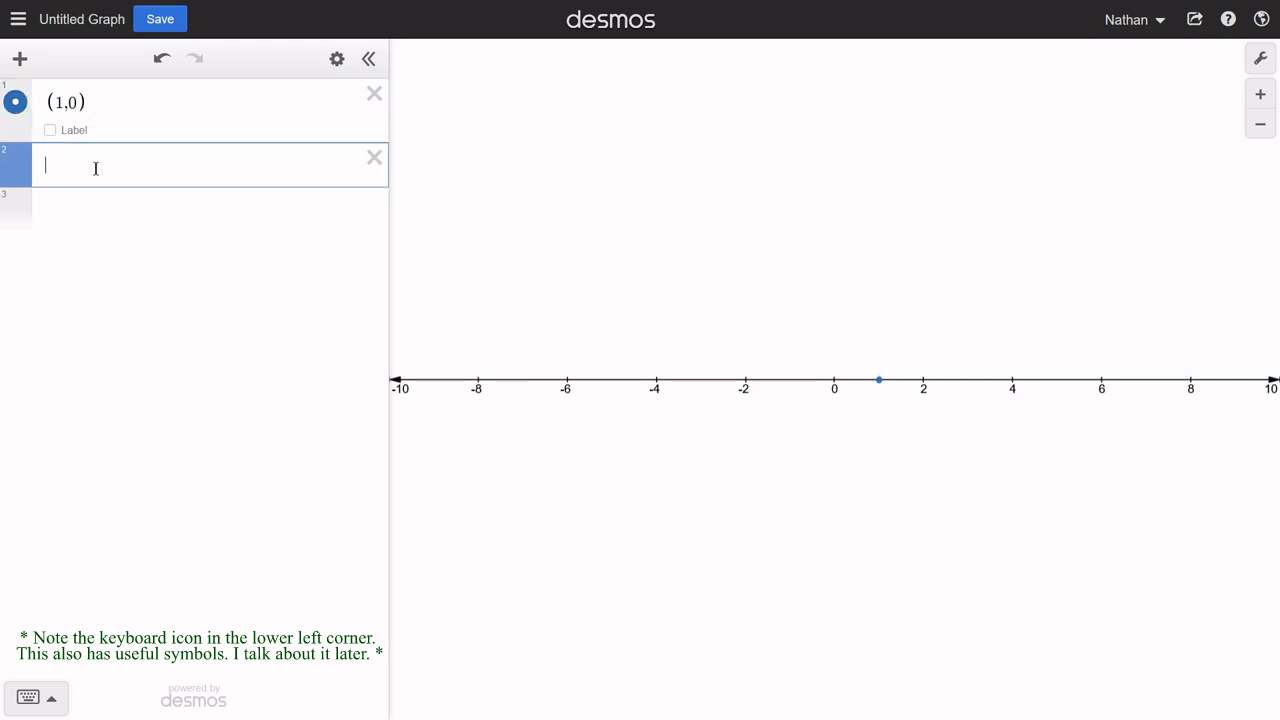
click(176, 133)
text())
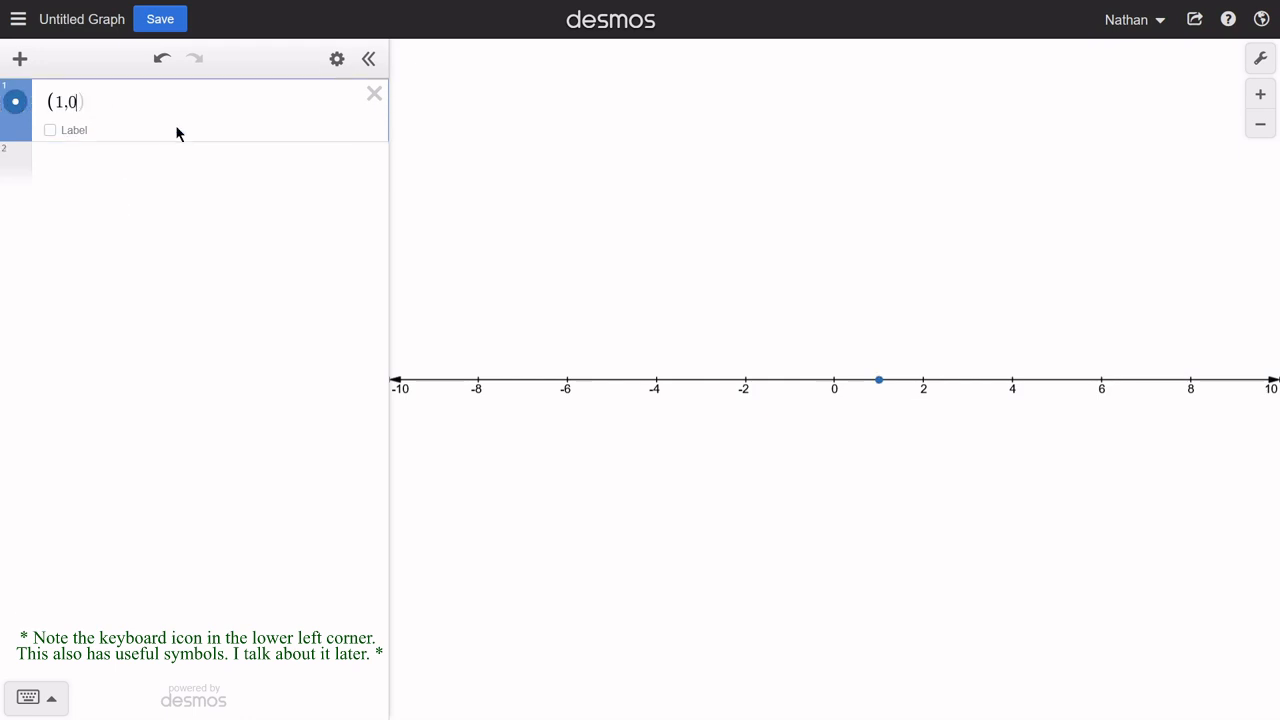
key(Return)
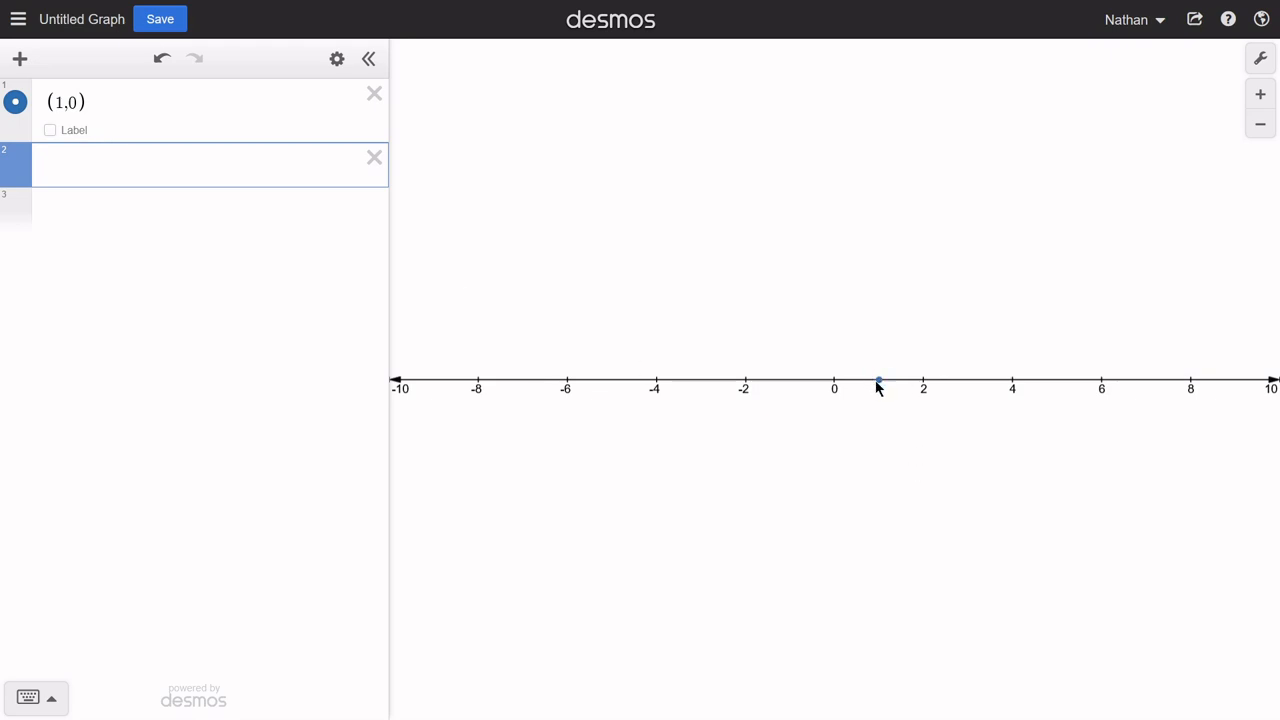
Step: Label the point (1,0) with the text "point 1" and hide that label
mouse_move(879, 386)
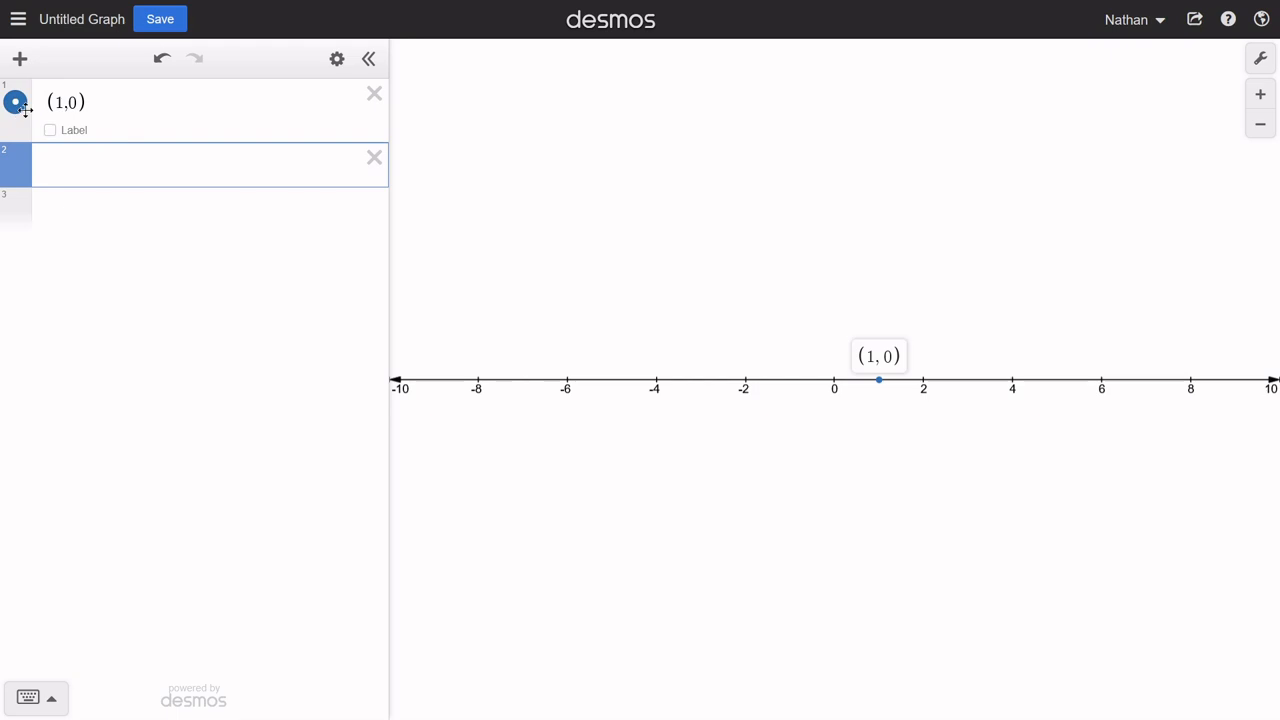
click(50, 130)
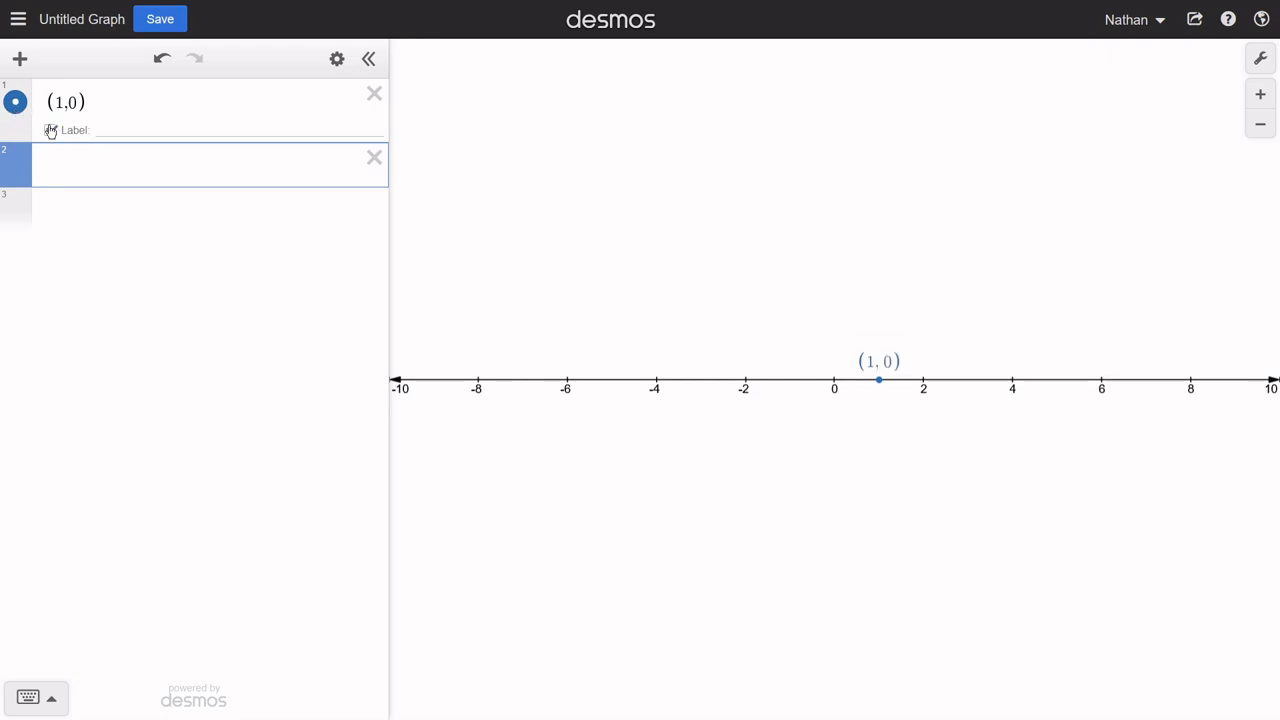
click(137, 126)
text(point 1)
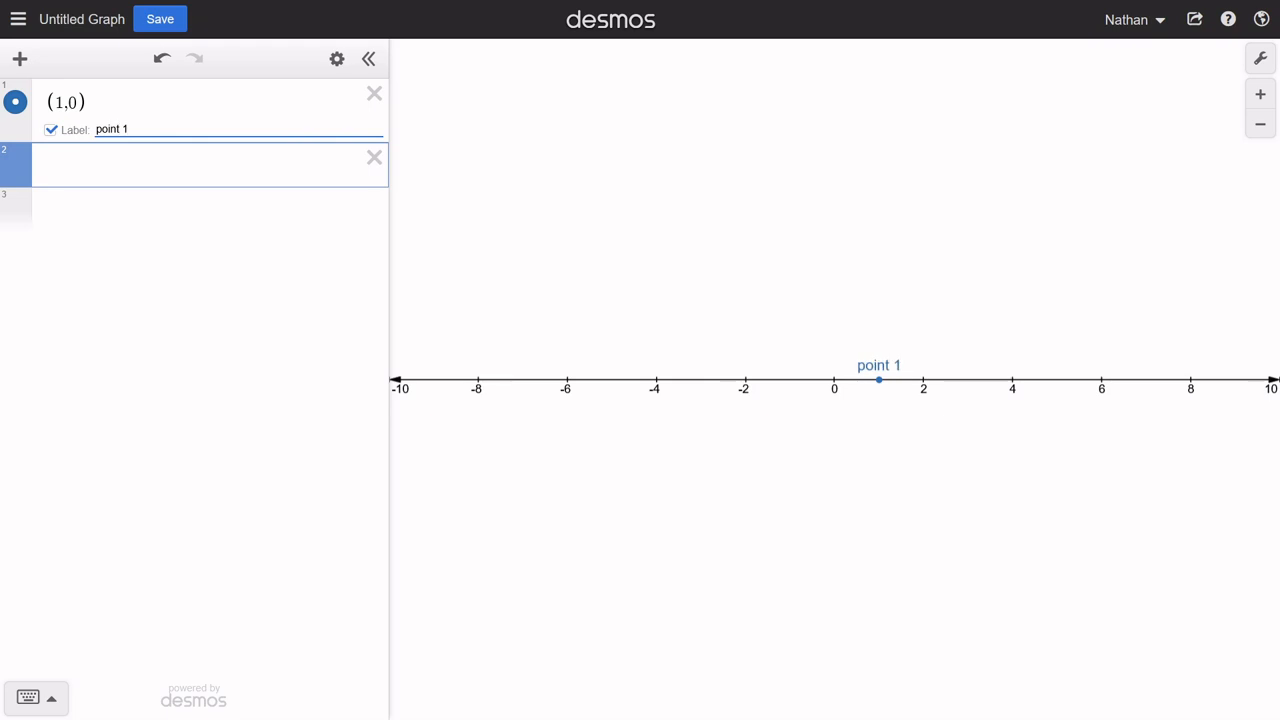
click(52, 131)
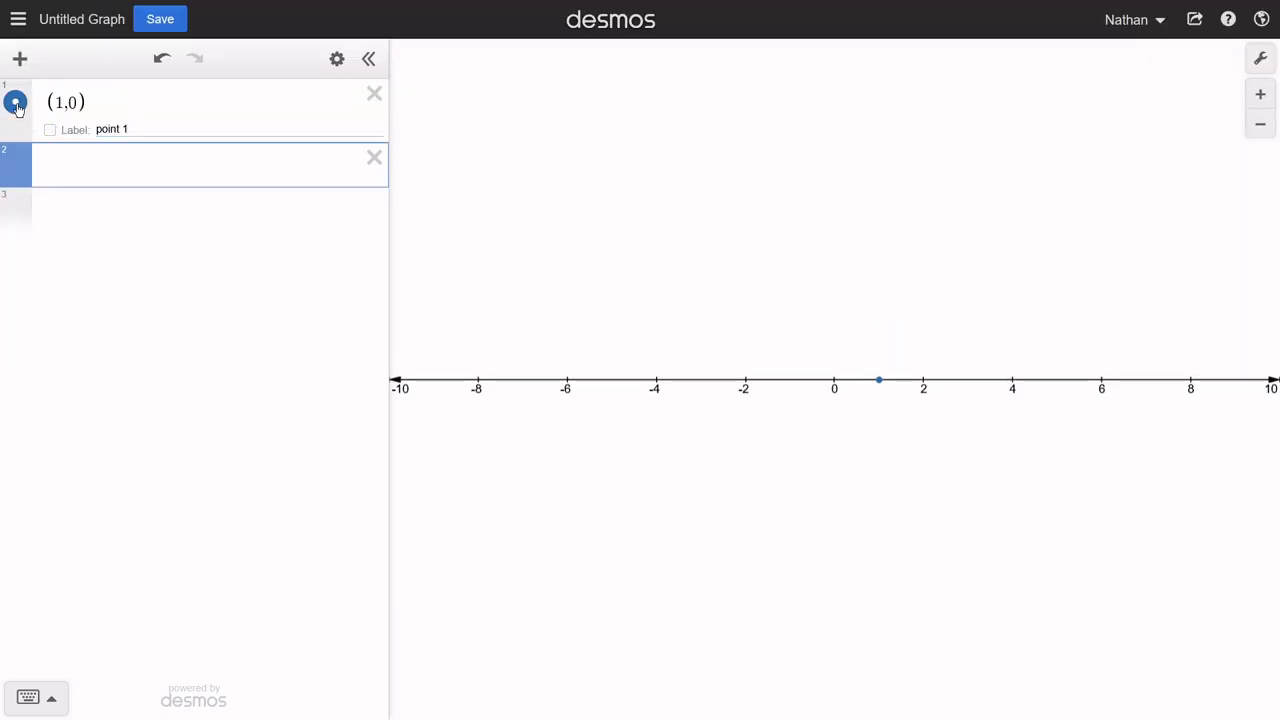
Step: Try red, green and orange as the colour of the point (1,0) and return it to blue
click(16, 104)
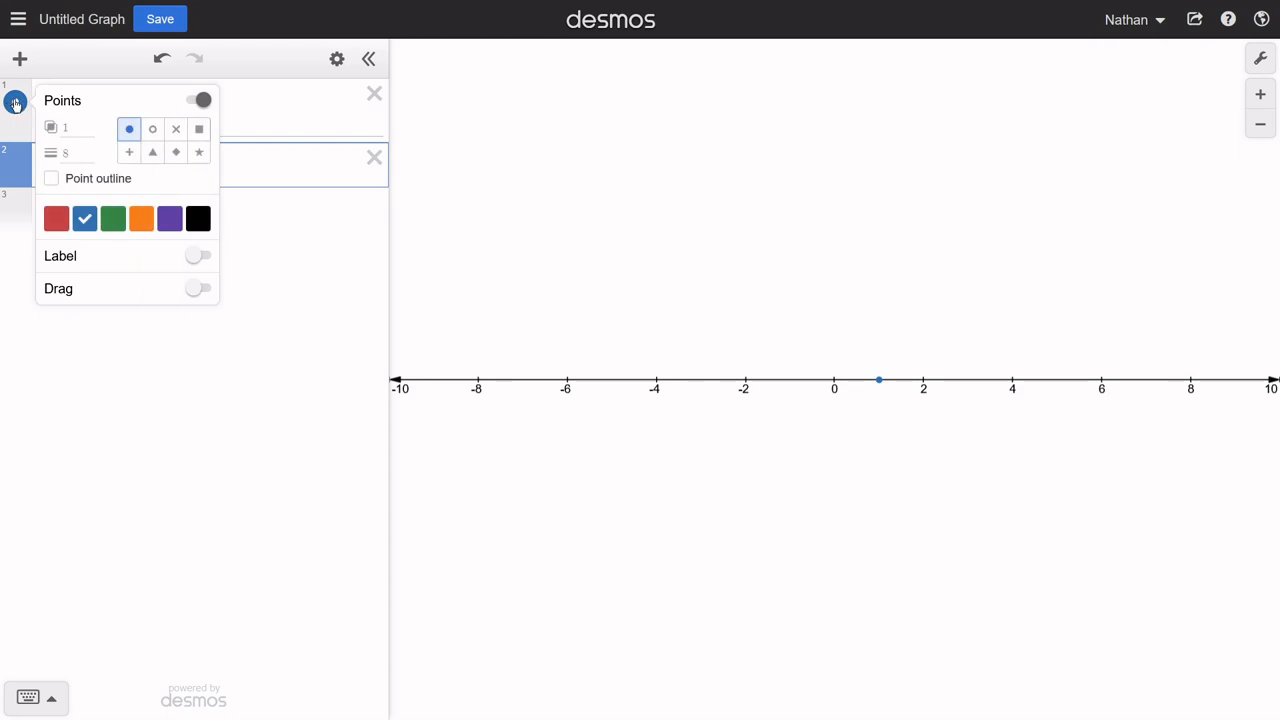
click(58, 220)
click(116, 222)
click(138, 222)
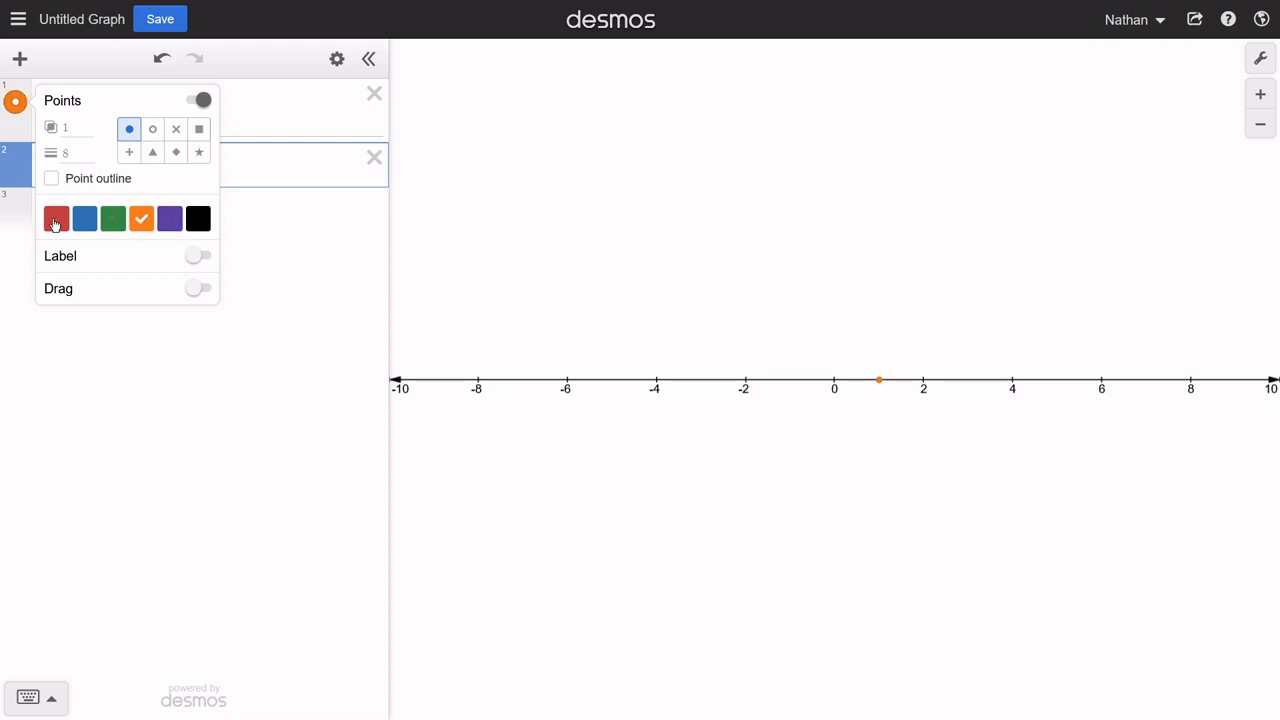
click(84, 220)
Step: Try the open circle, cross and square markers for the point and switch it to a star
click(155, 133)
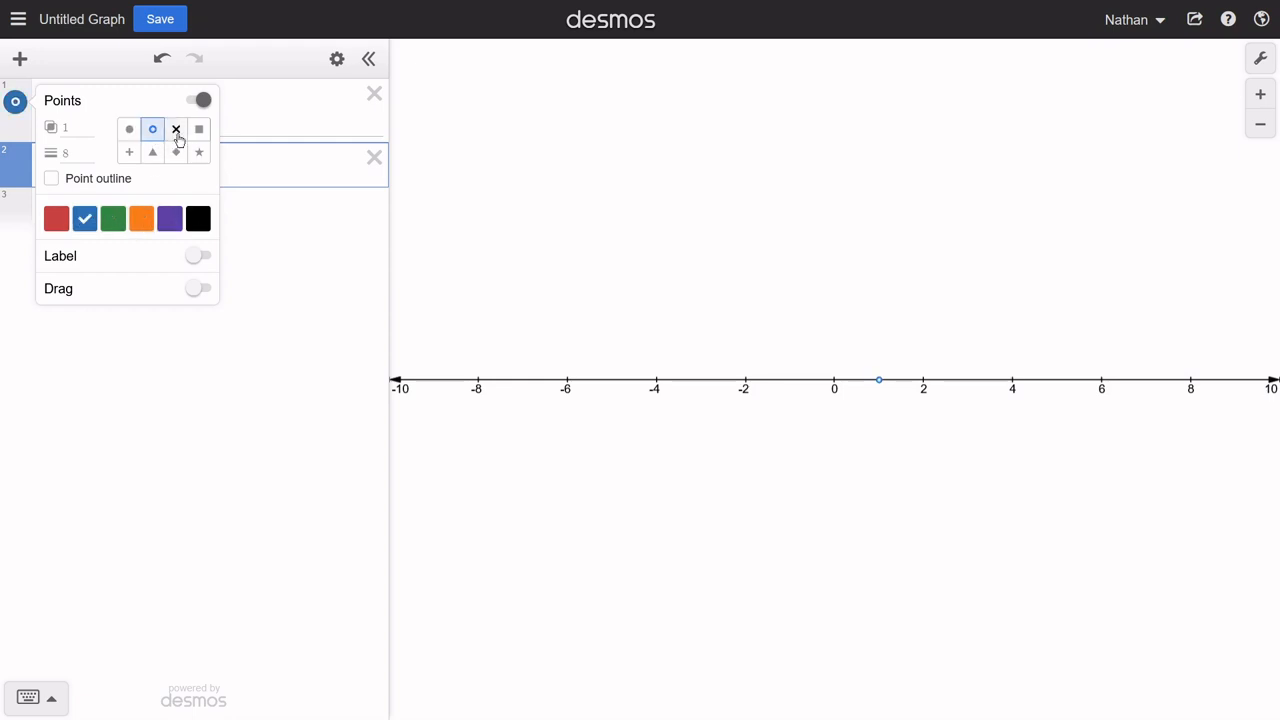
click(176, 134)
click(199, 138)
click(199, 152)
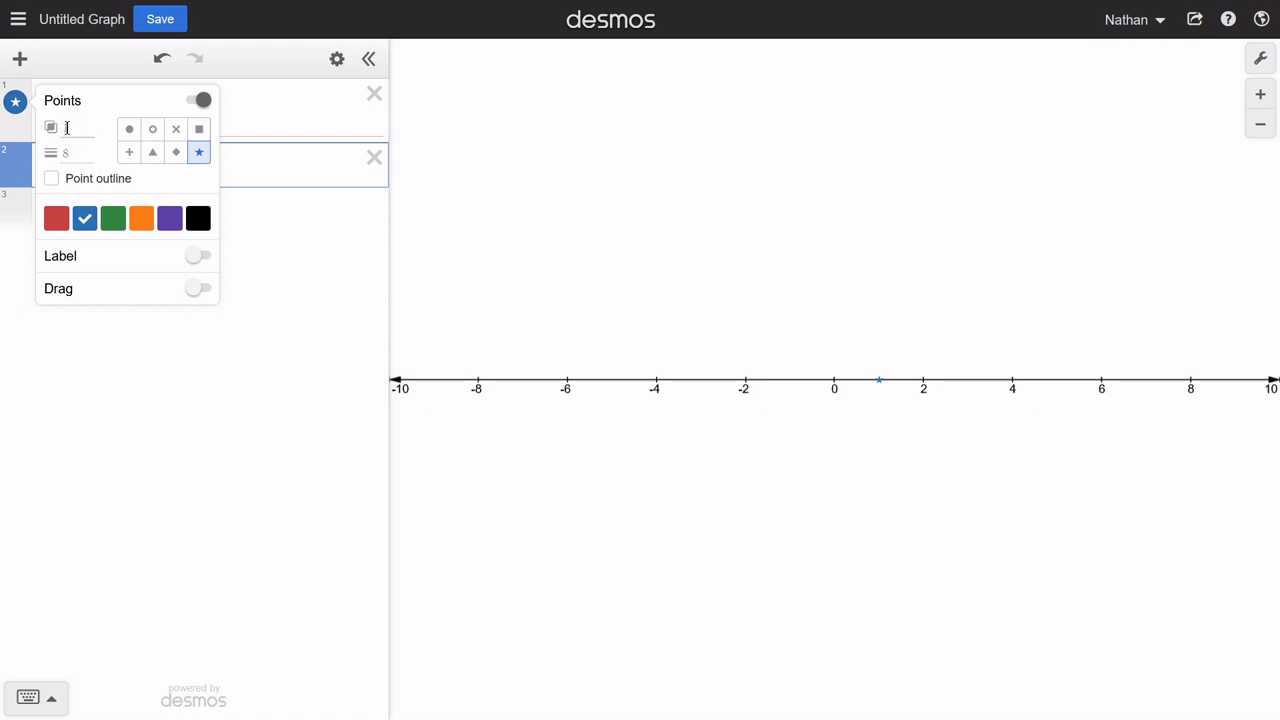
Step: Set the size of the point (1,0) to 100 and its marker to a filled circle
click(81, 155)
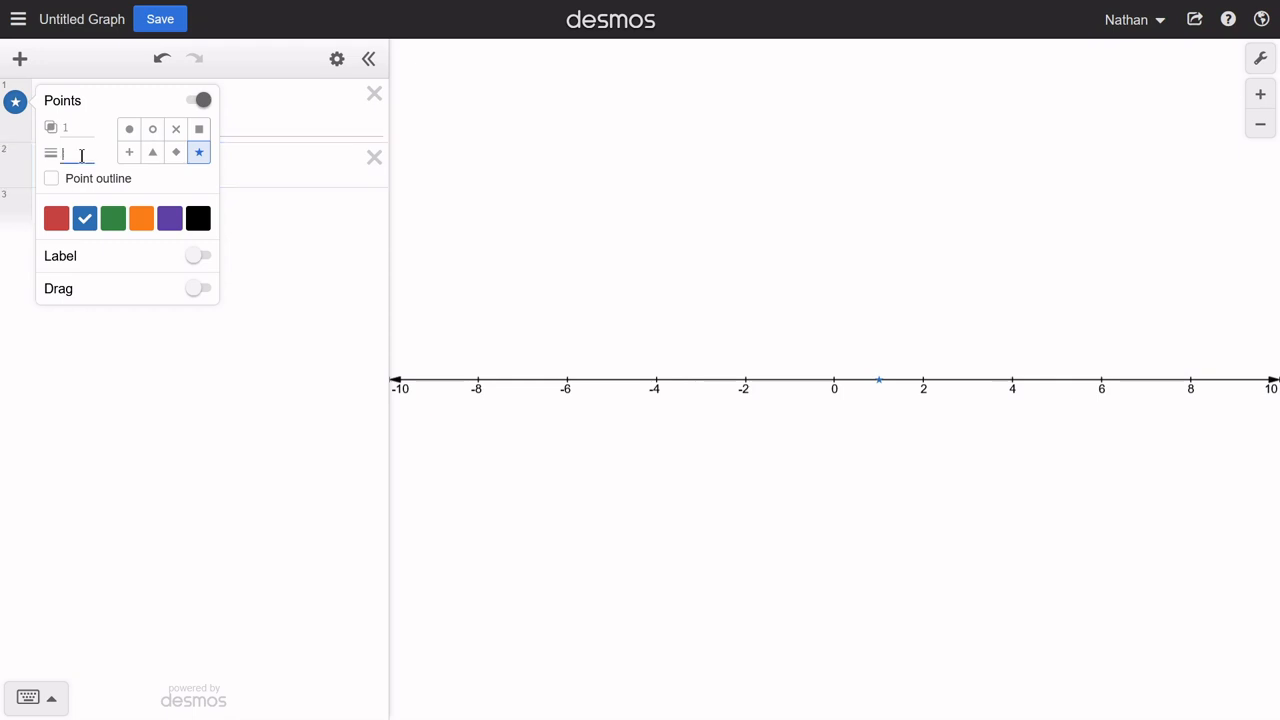
text(00)
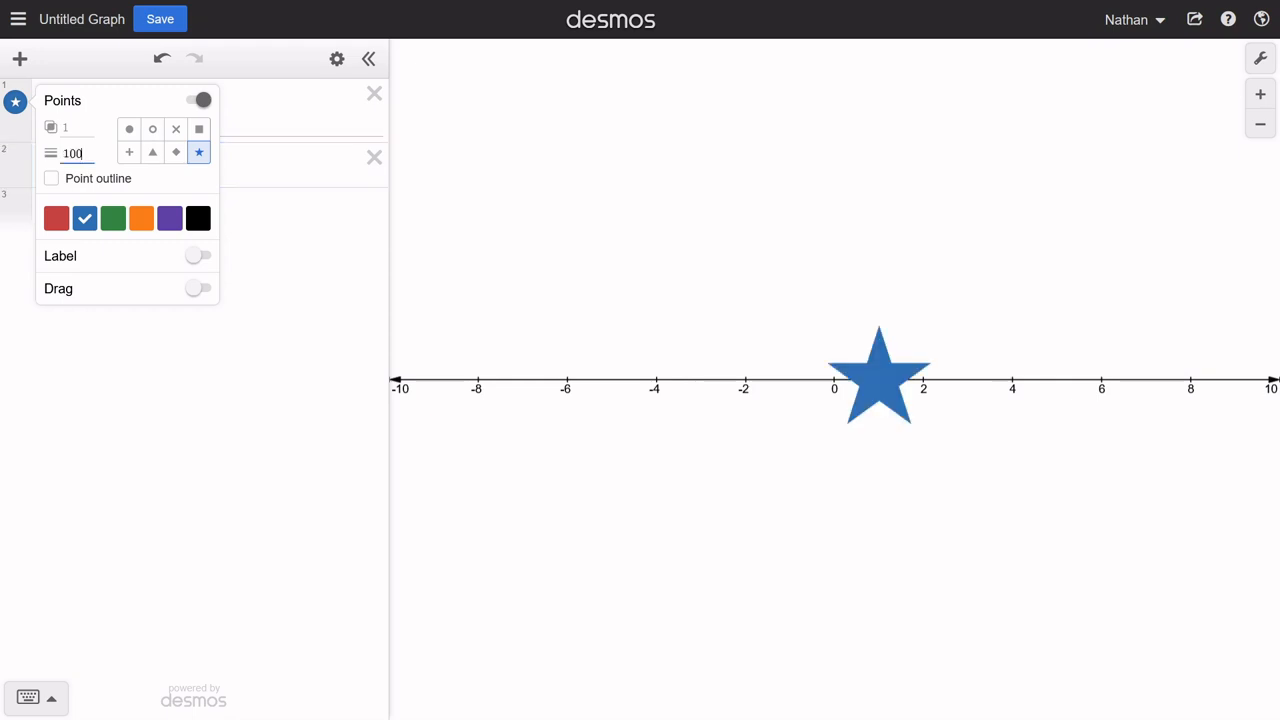
click(130, 130)
Step: Show the "point 1" label, try several positions around the point and place it at the point's upper left
click(201, 258)
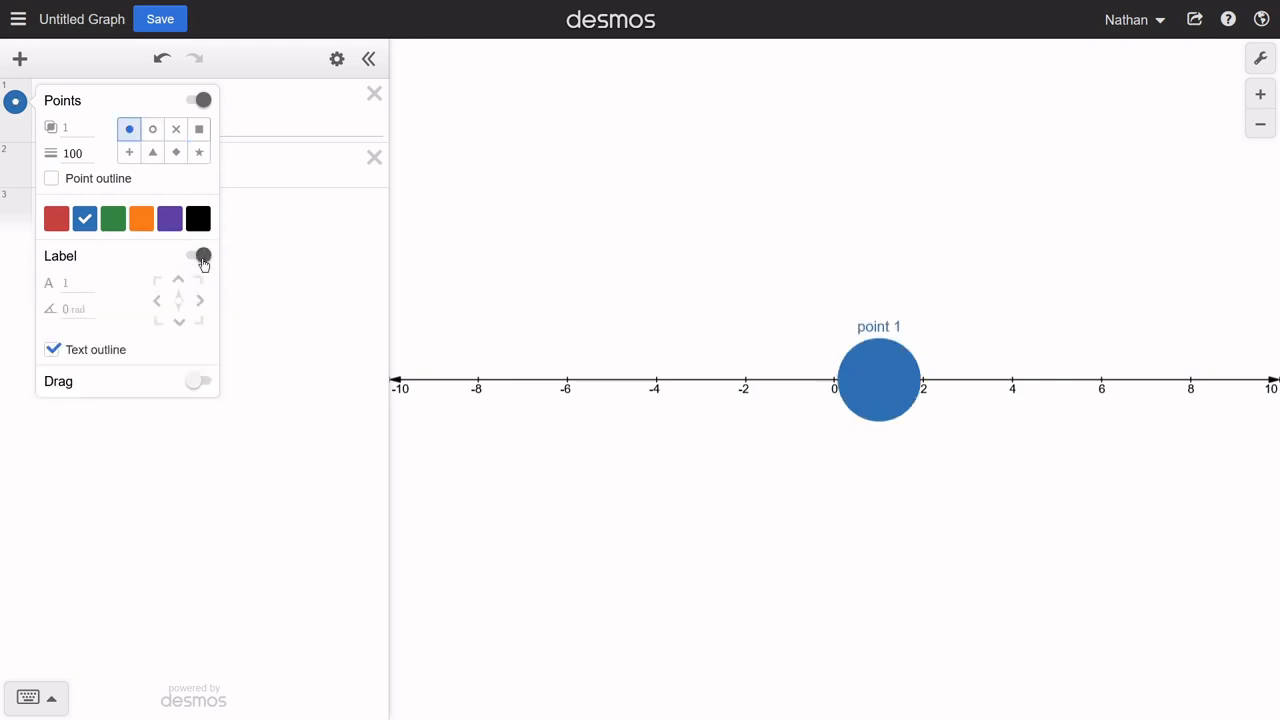
click(198, 280)
click(201, 302)
click(199, 321)
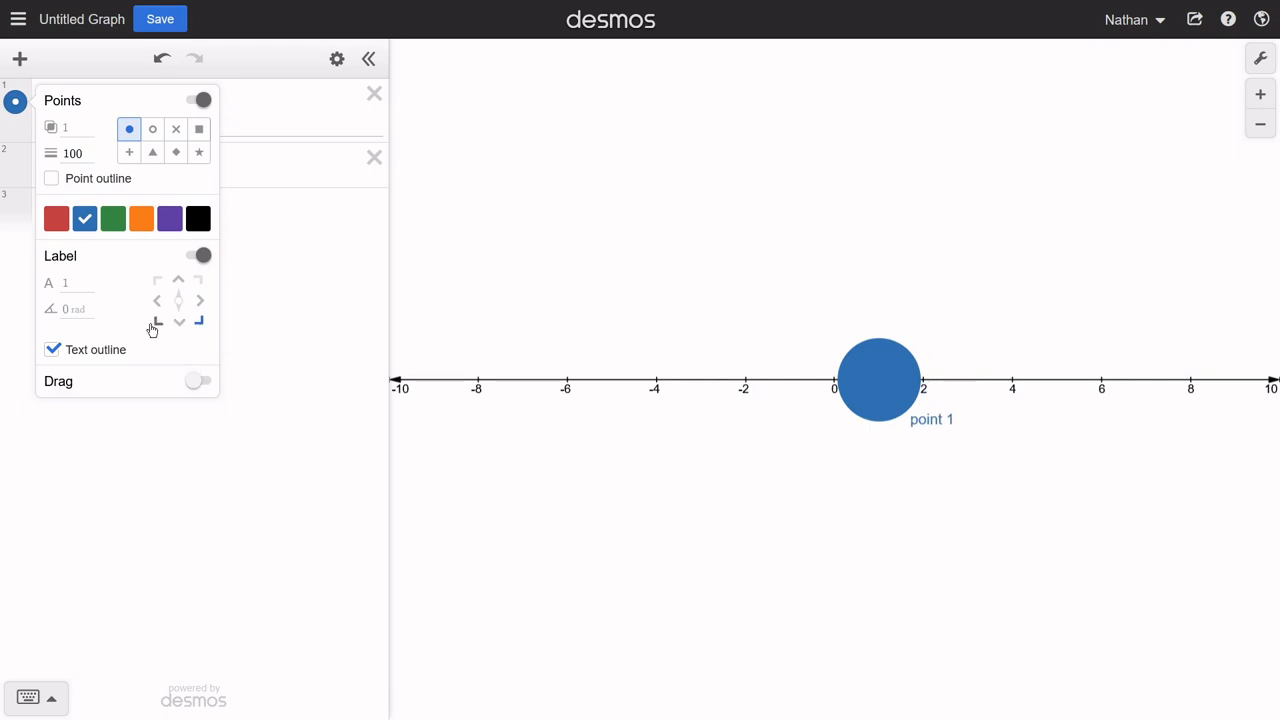
click(157, 321)
click(156, 283)
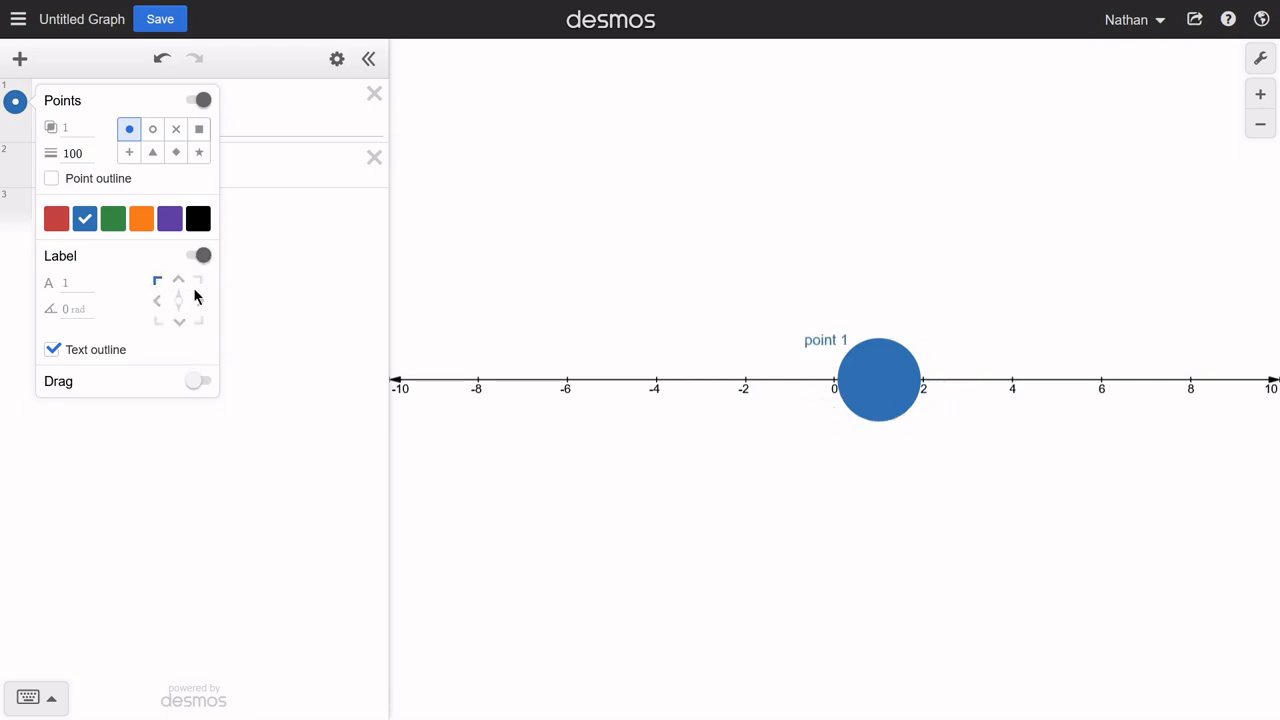
Step: Set the size of the point (1,0) to 10 and hide its label
click(69, 182)
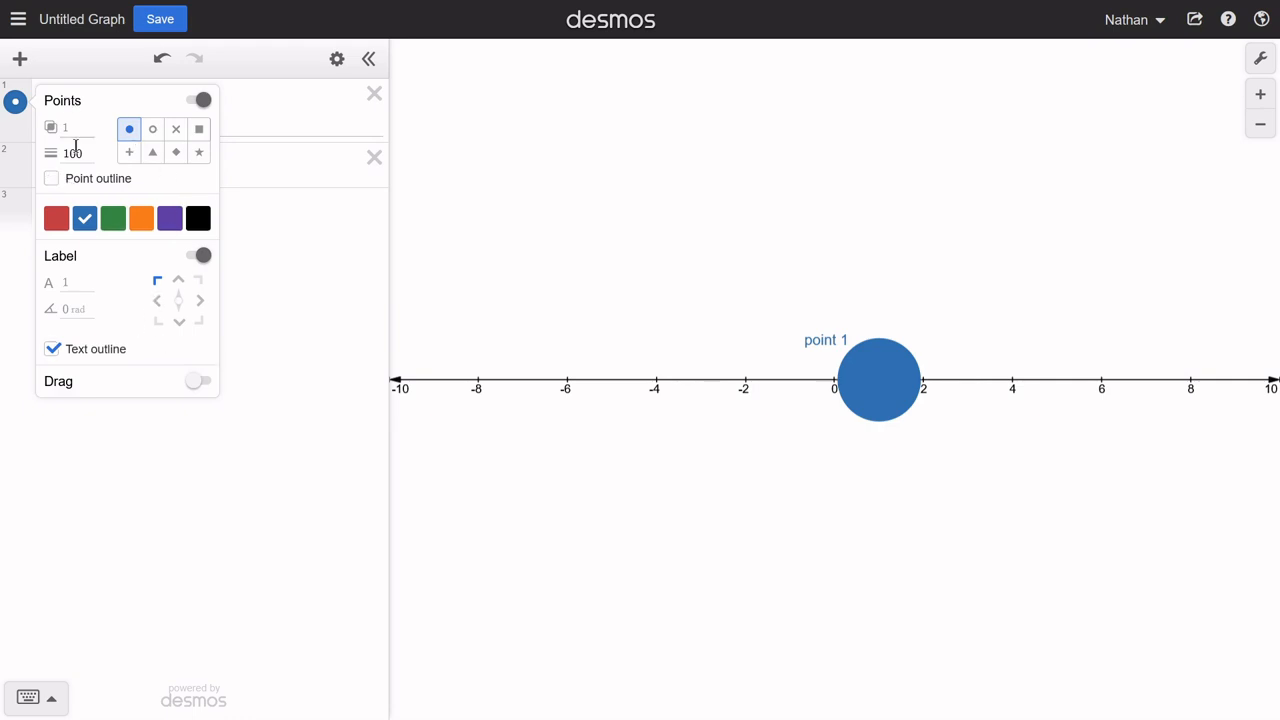
click(80, 153)
key(BackSpace)
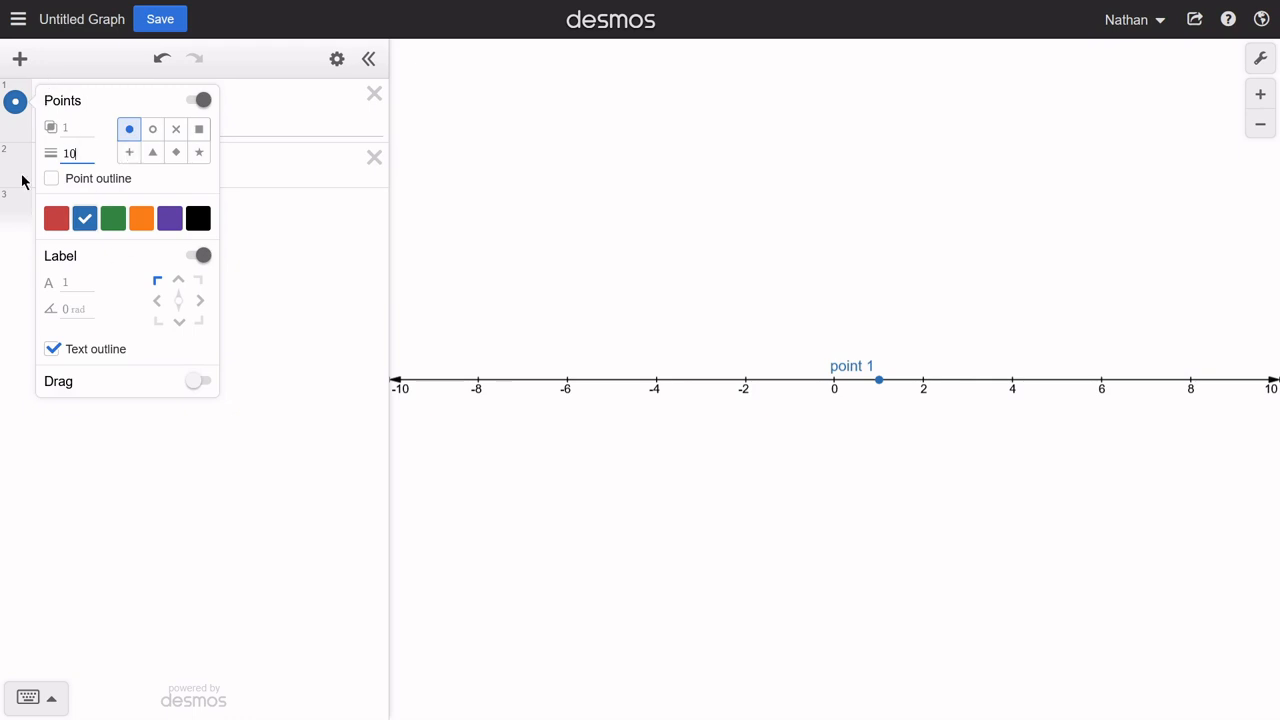
click(264, 111)
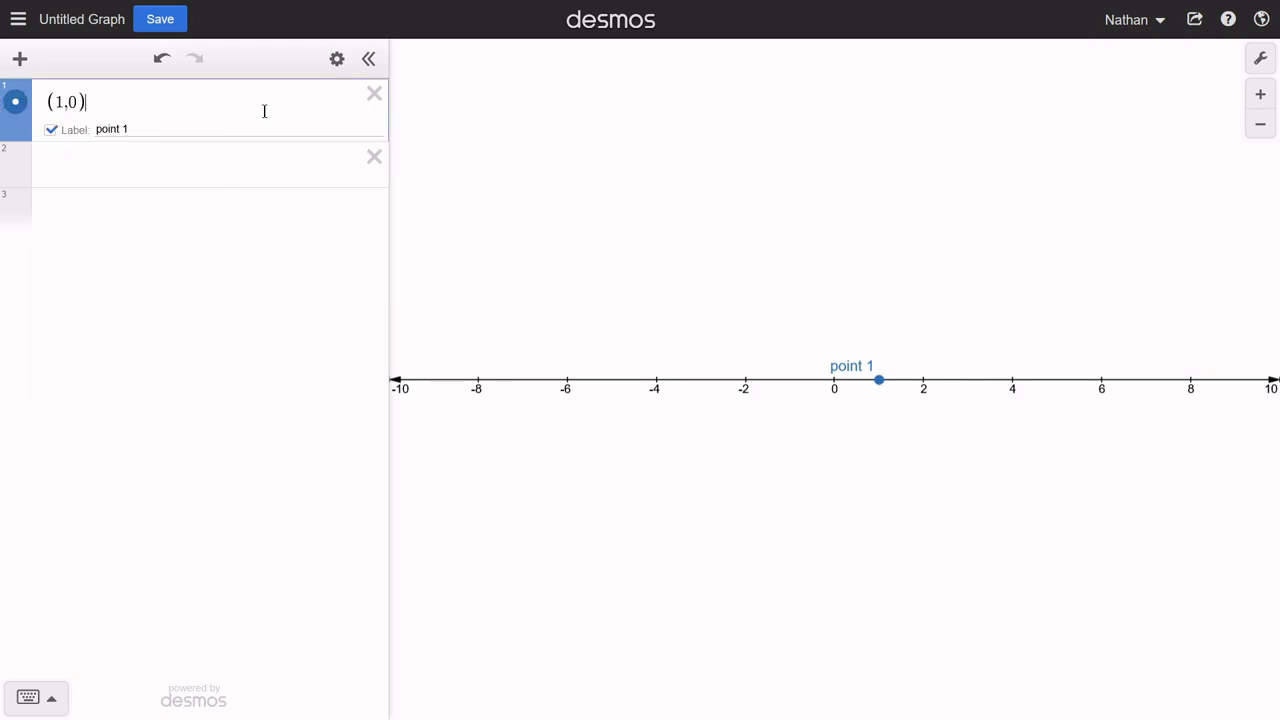
click(50, 130)
Step: Plot the point (-14.324,0) in the second expression and display its coordinates on the number line
click(123, 171)
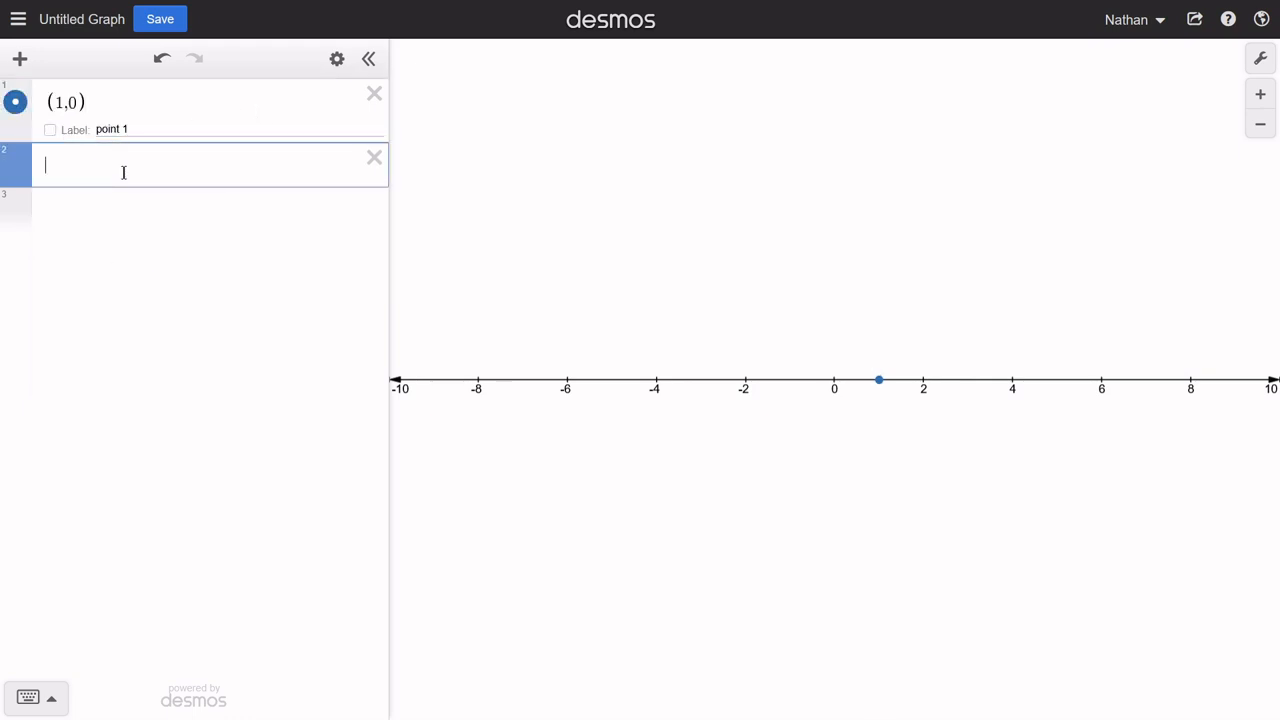
text((-)
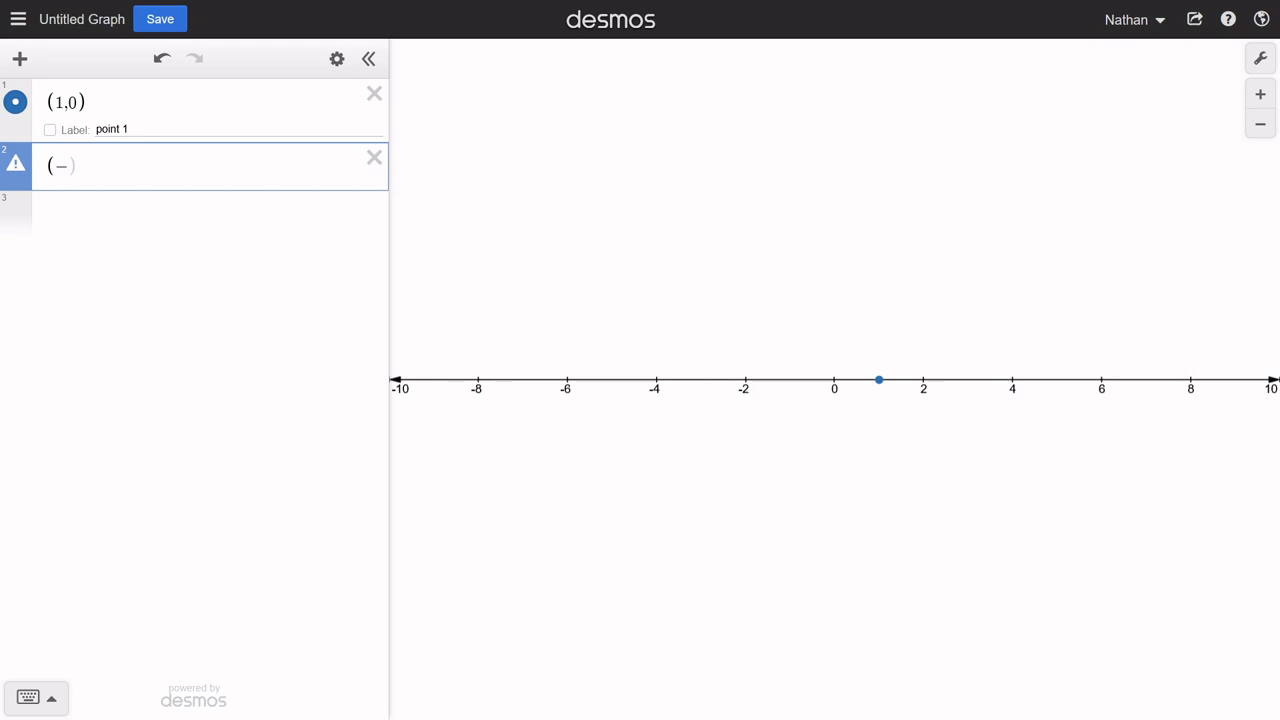
text(14.324)
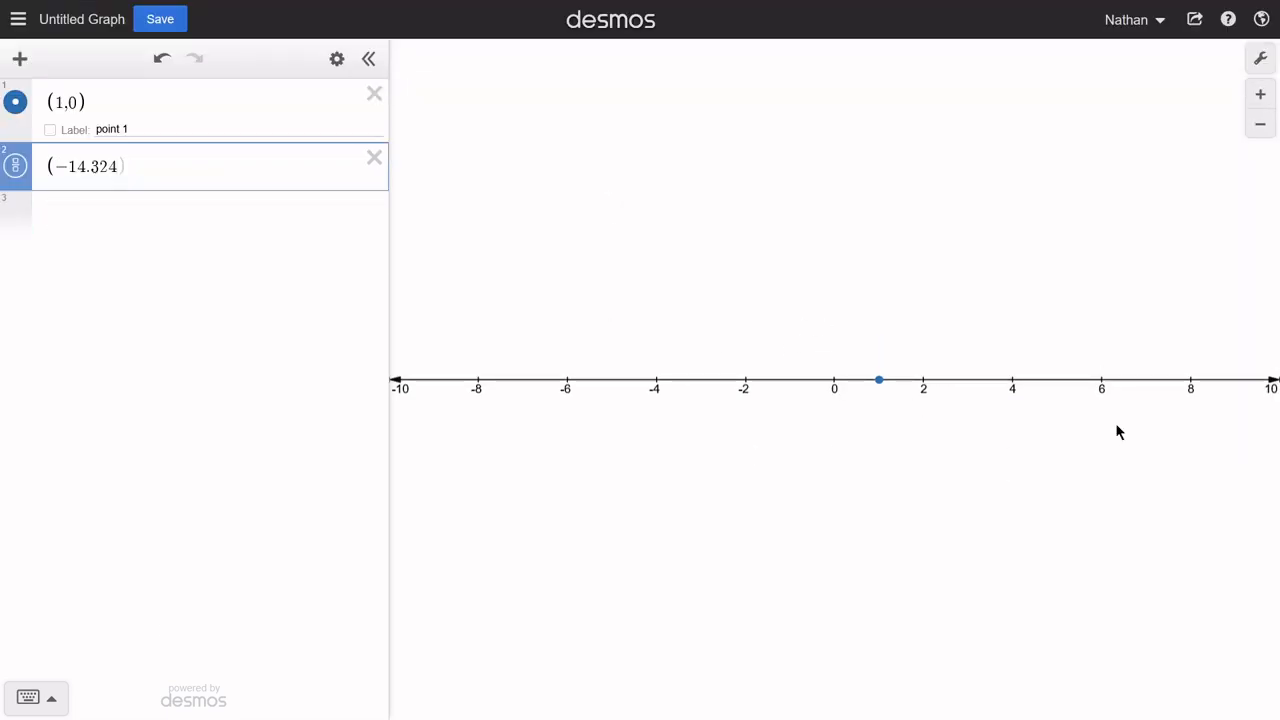
drag(544, 336, 1076, 321)
click(157, 168)
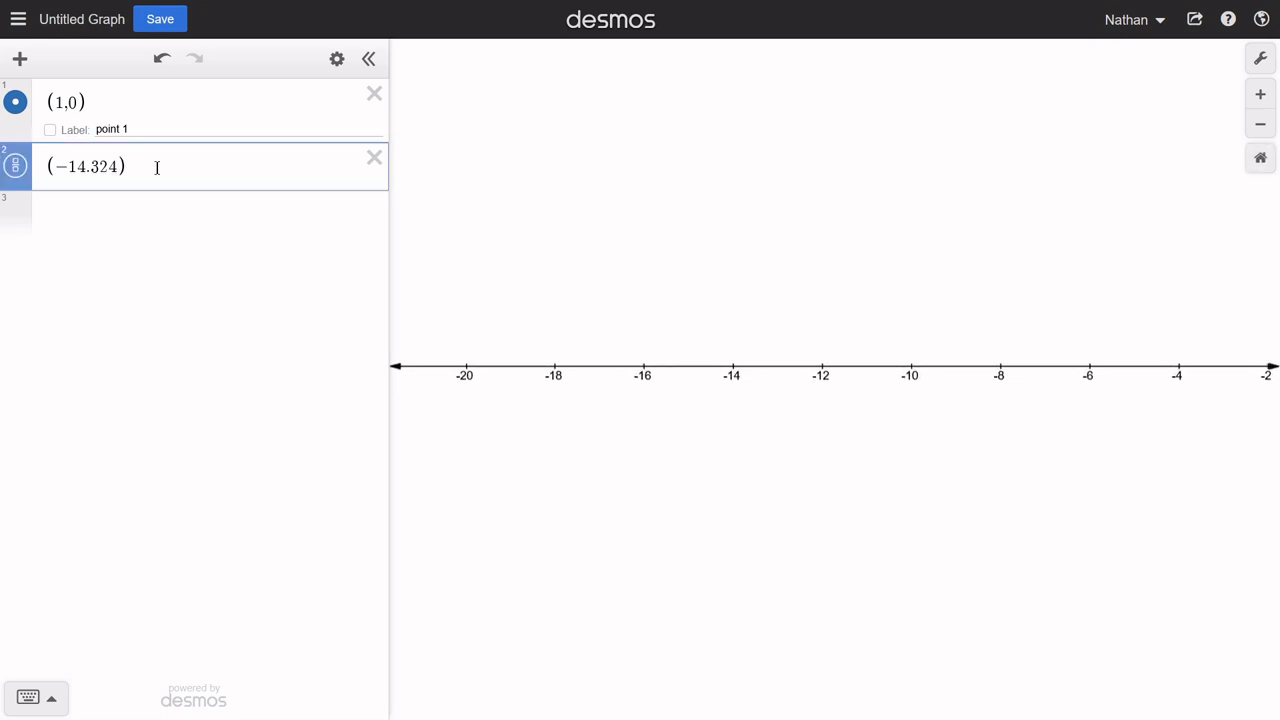
text(,0)
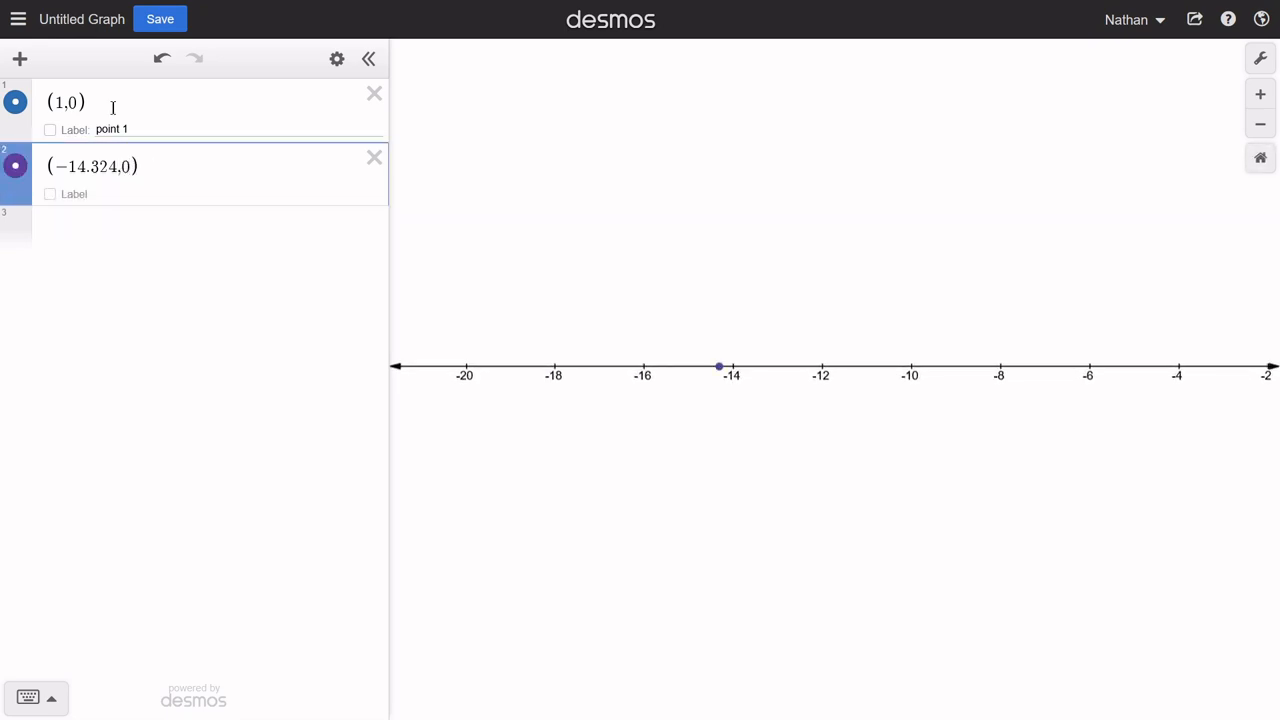
click(720, 369)
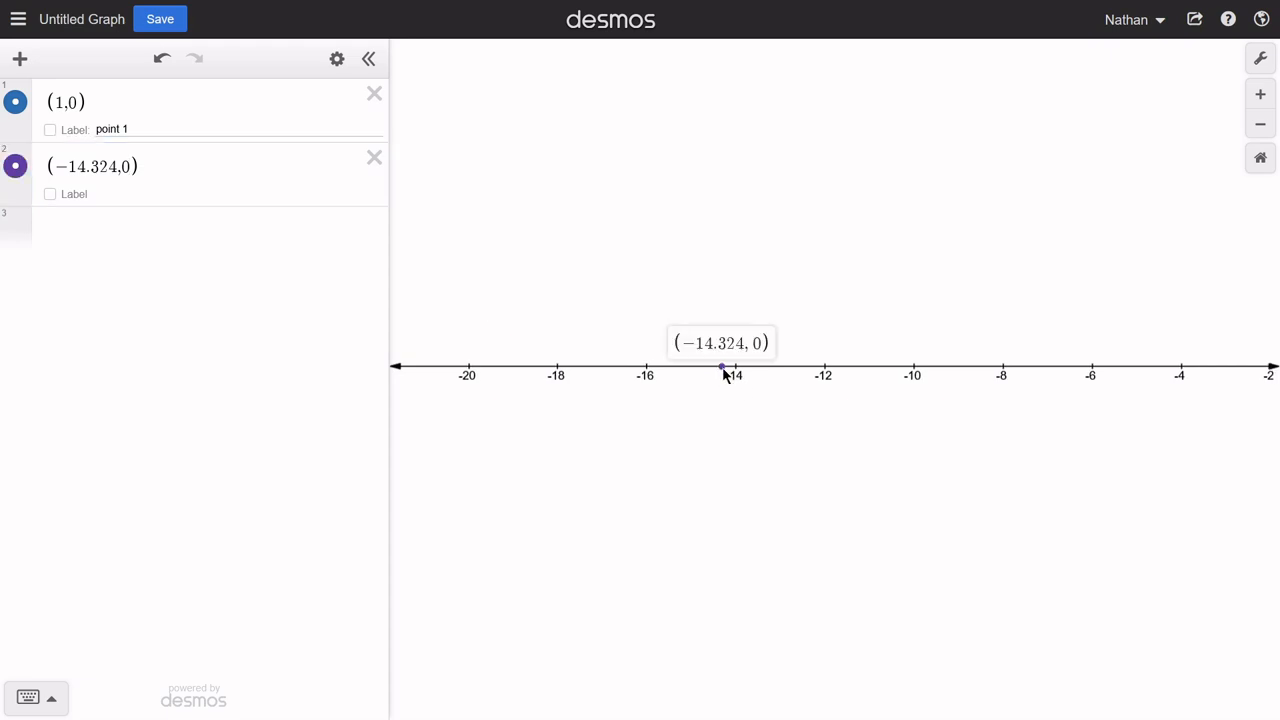
Step: Plot the point (100000,0) as a third expression
click(134, 231)
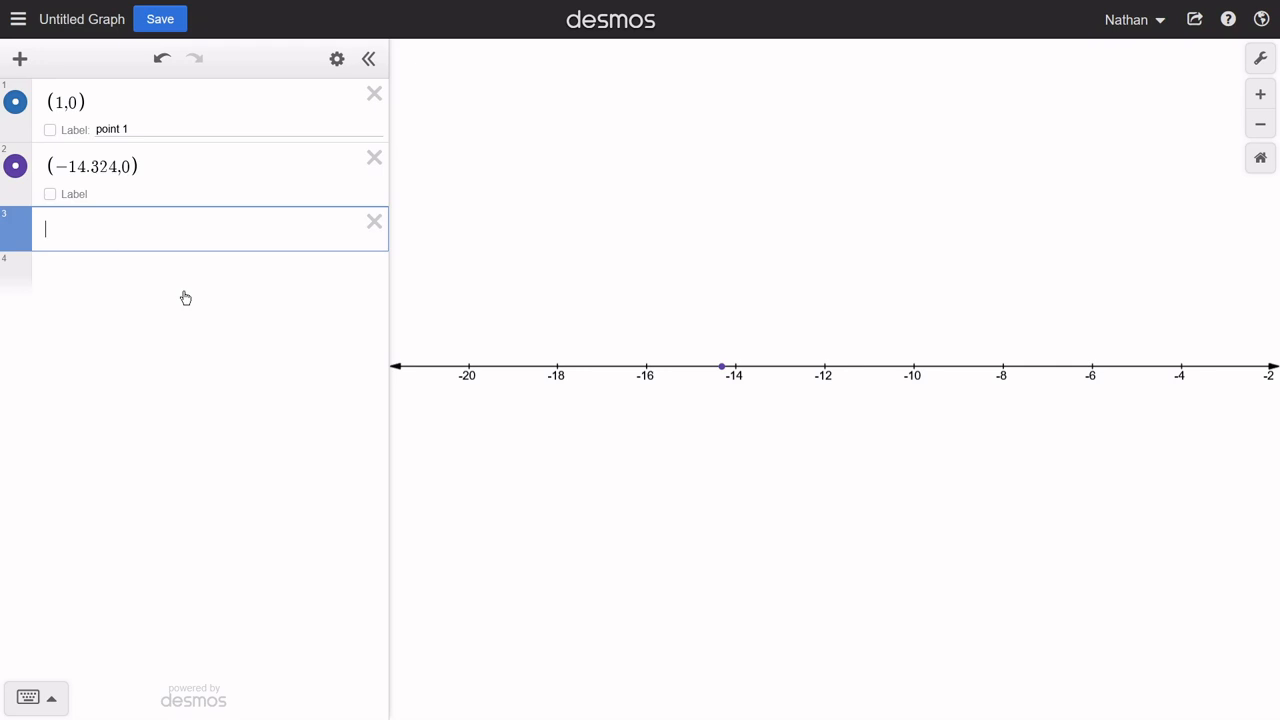
text((1000)
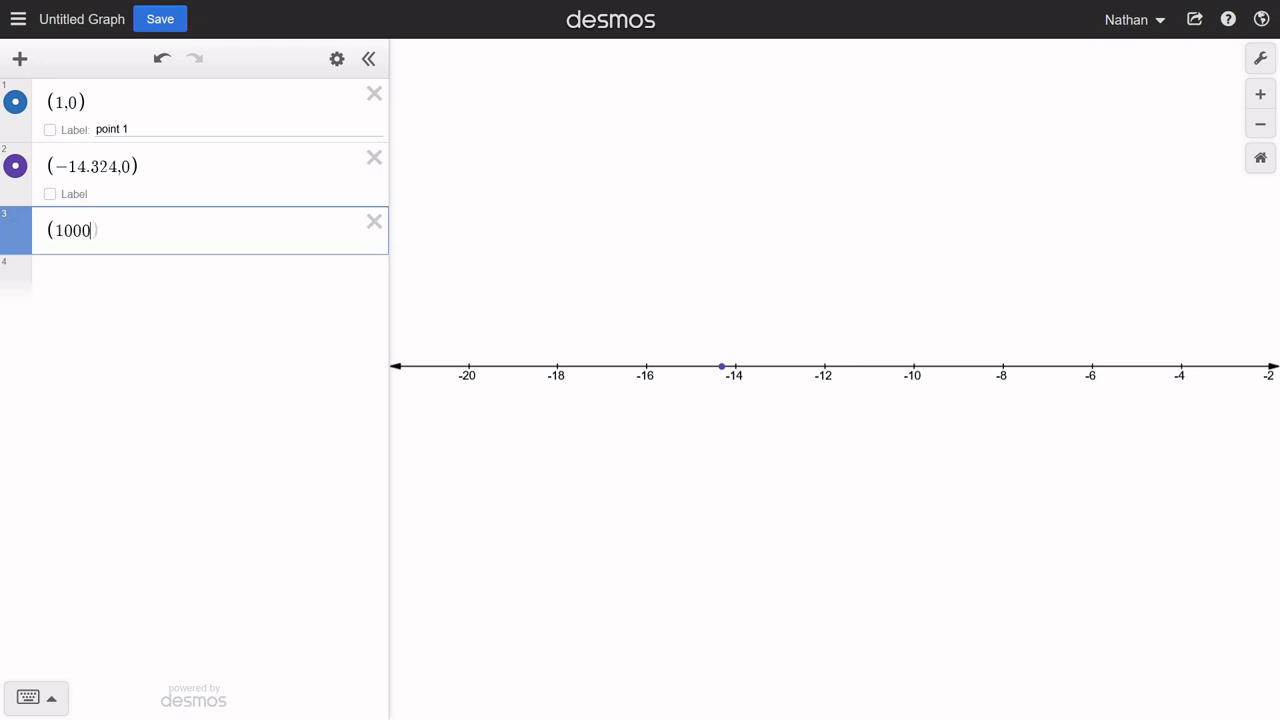
text(00)
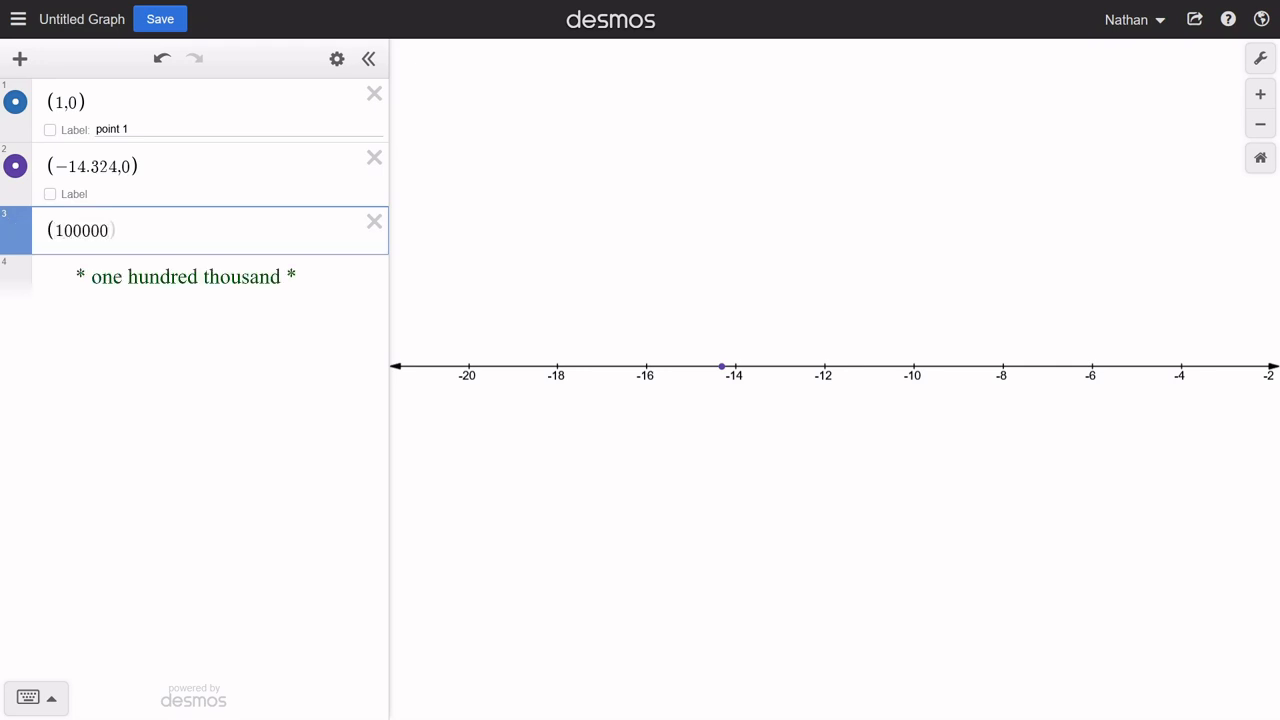
text(,0)
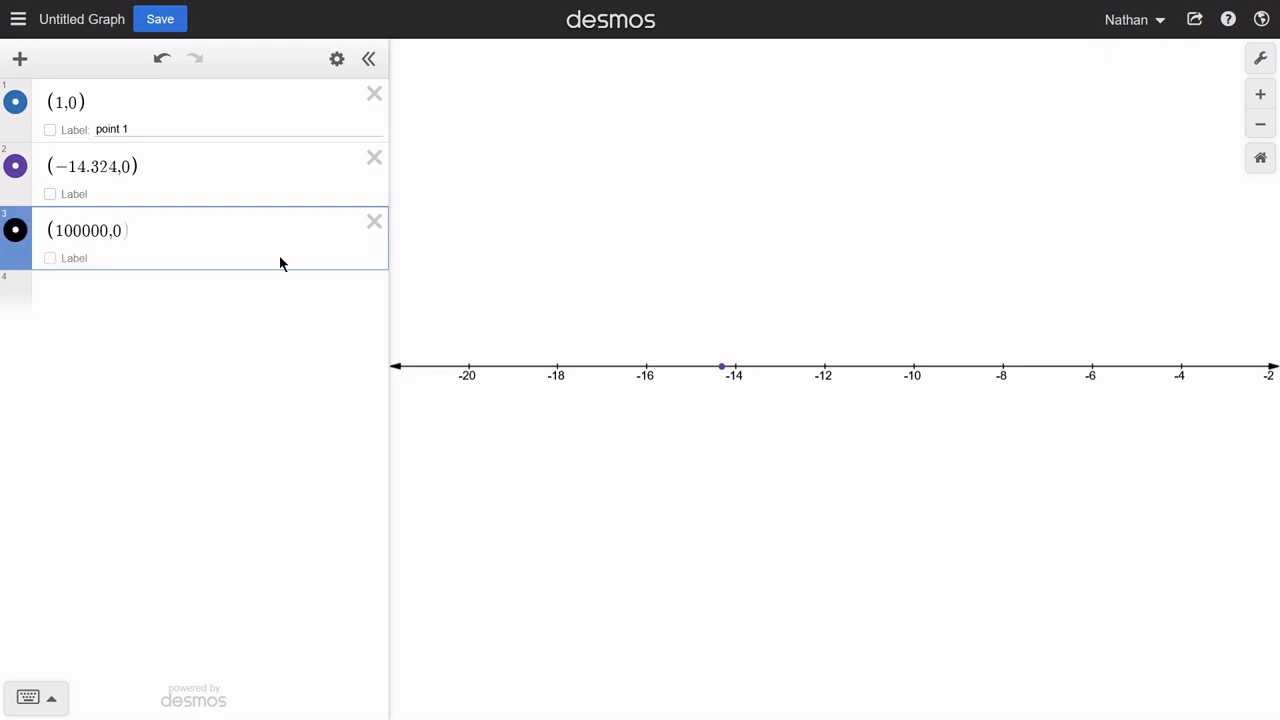
Step: Zoom out to locate the point (100000,0), inspect its coordinates and restore the default viewport
drag(749, 327, 475, 281)
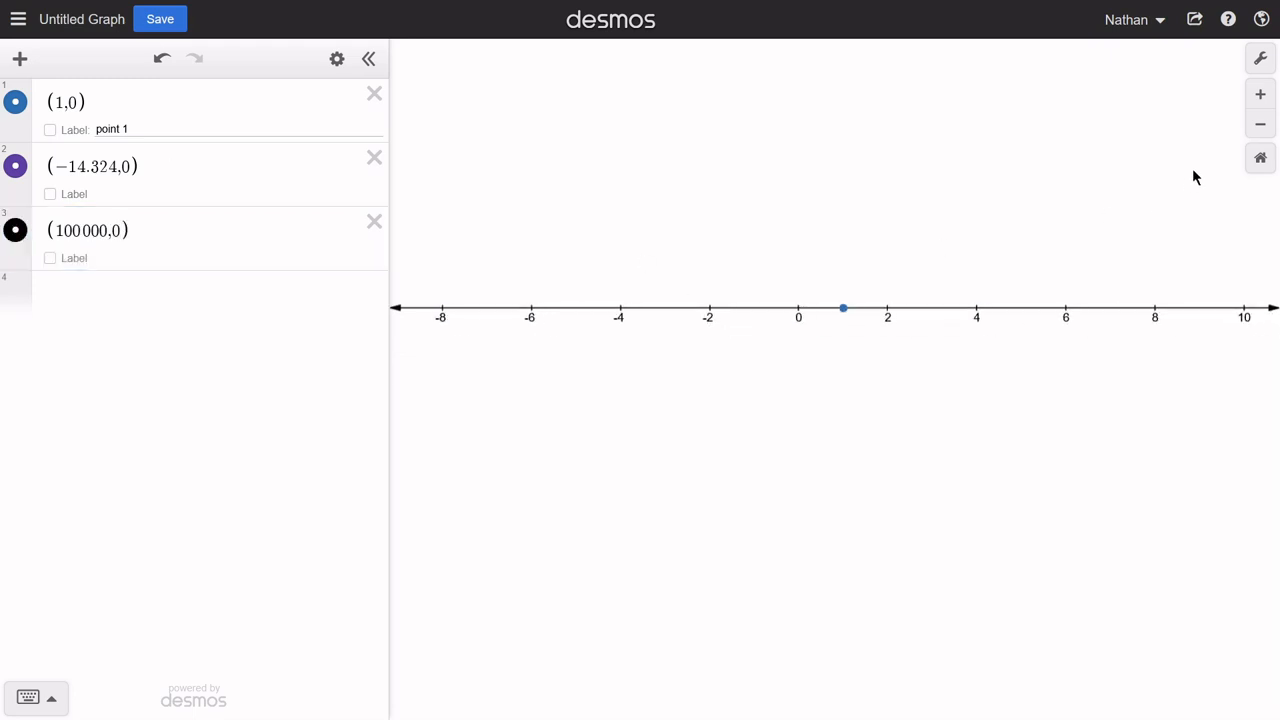
click(1262, 125)
click(1262, 125)
click(1262, 125)
click(1262, 125)
click(1262, 125)
click(1262, 125)
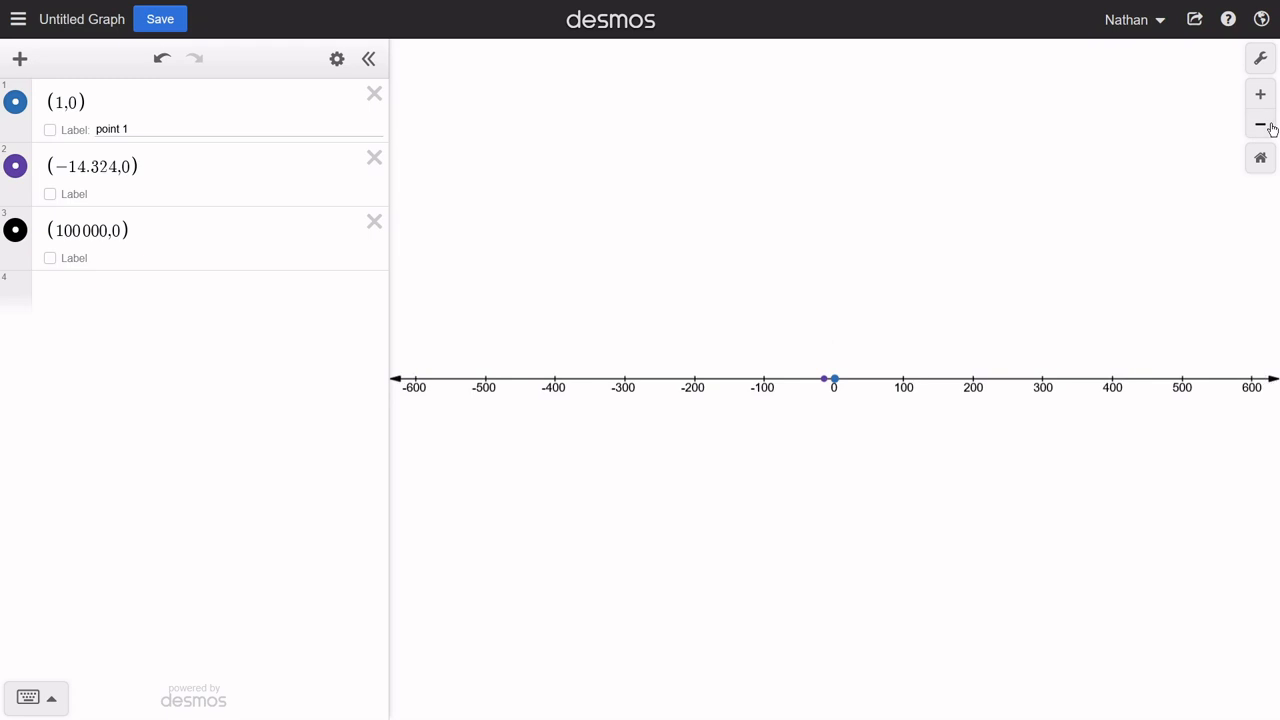
click(1262, 125)
click(1262, 125)
click(1262, 125)
click(1262, 125)
click(1262, 125)
click(1262, 125)
click(1262, 125)
click(1262, 125)
click(1262, 125)
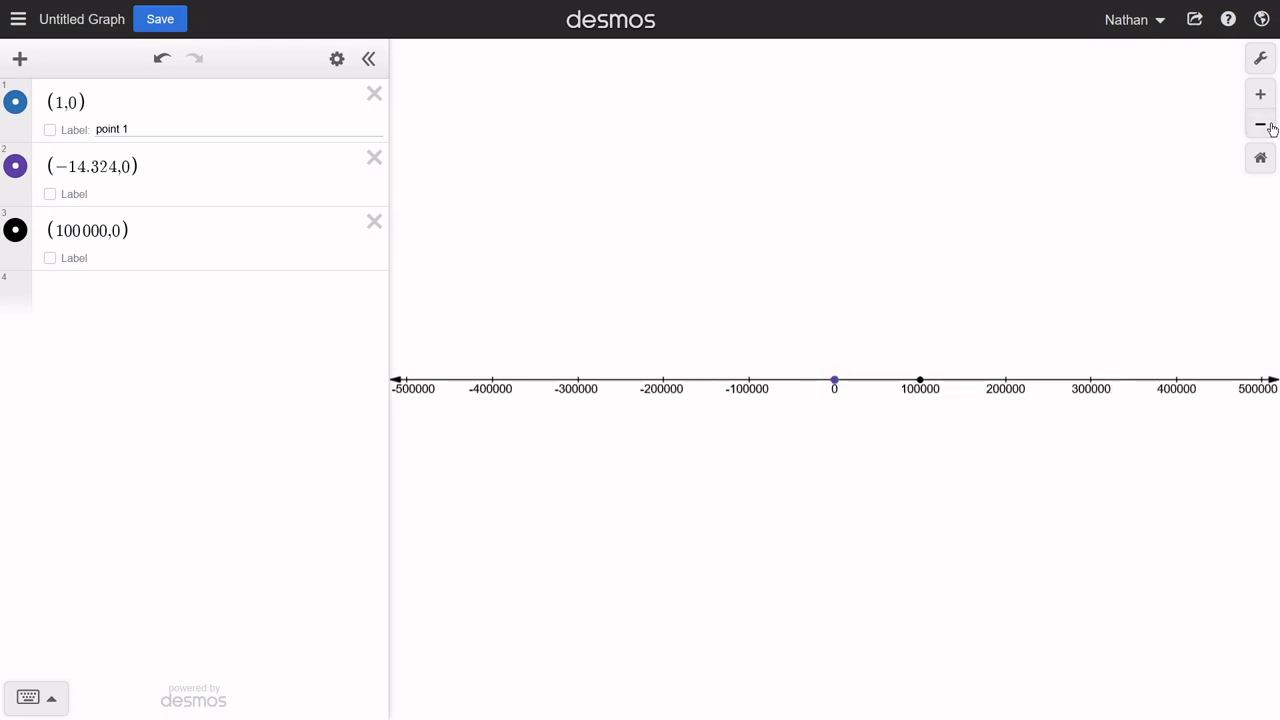
click(908, 383)
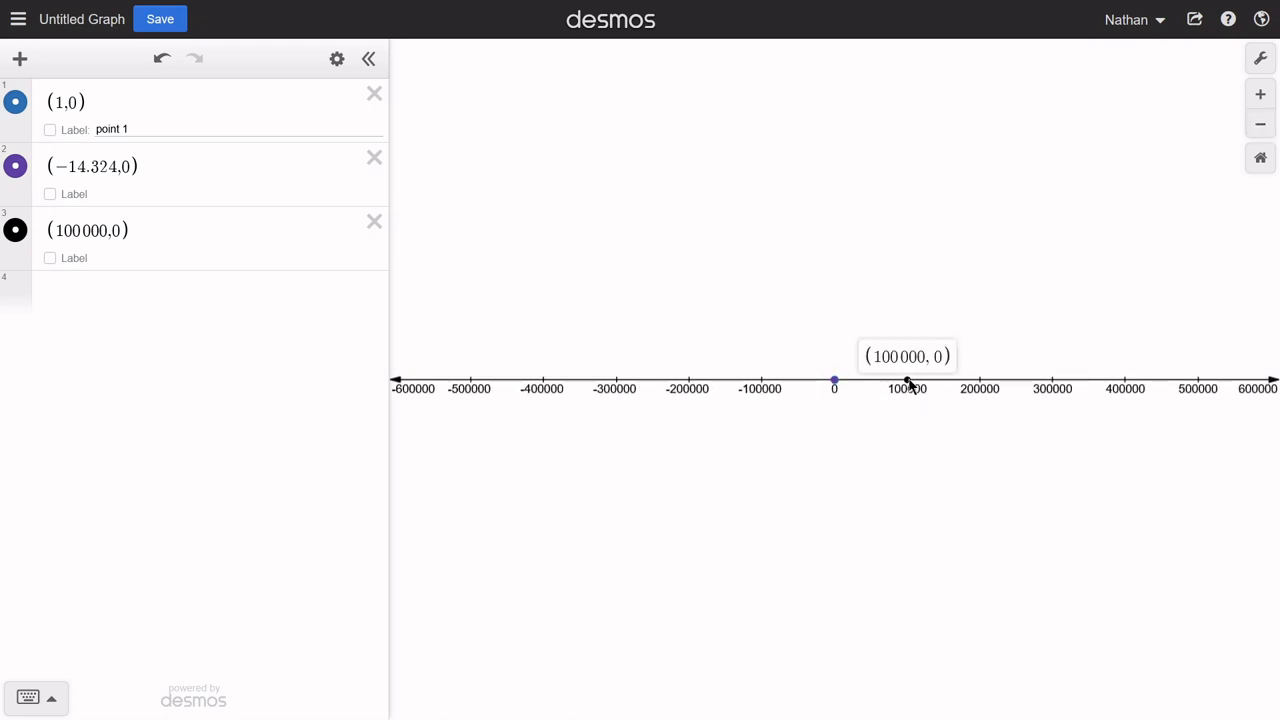
click(1261, 159)
Step: Set the upper limit of the x-axis to 200000 and display the coordinates of the point (100000,0)
click(1260, 58)
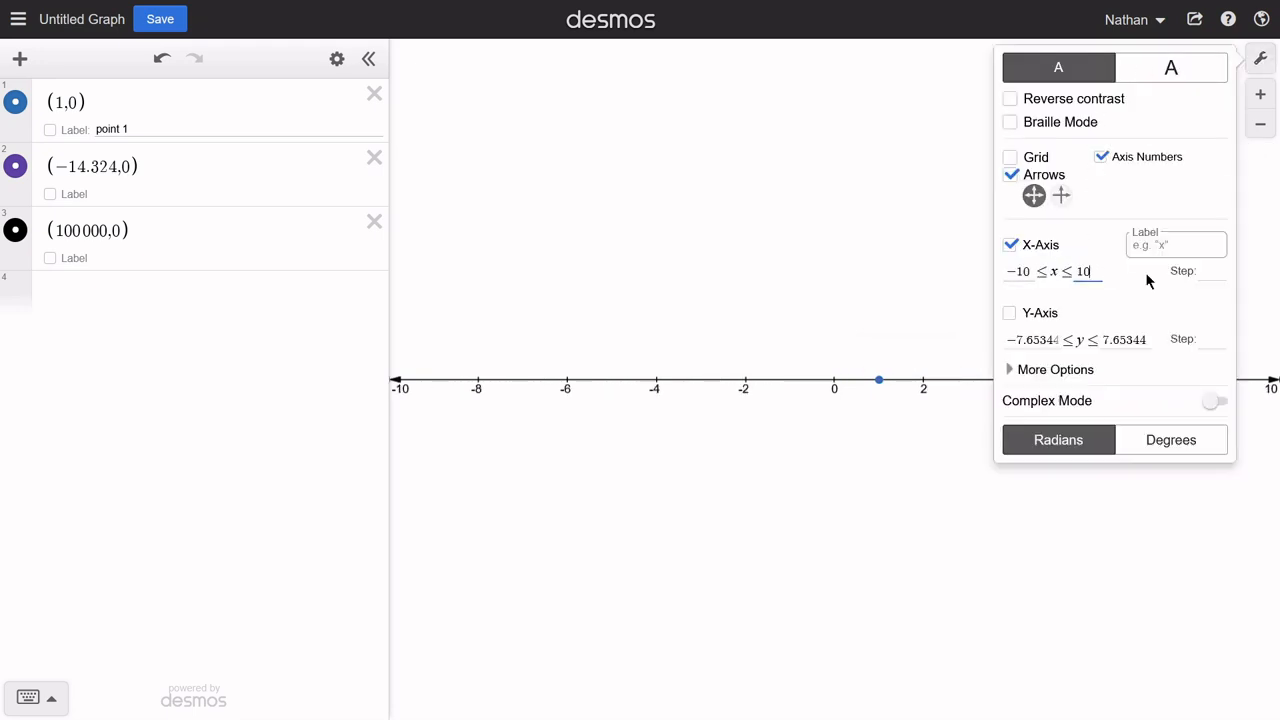
text(000)
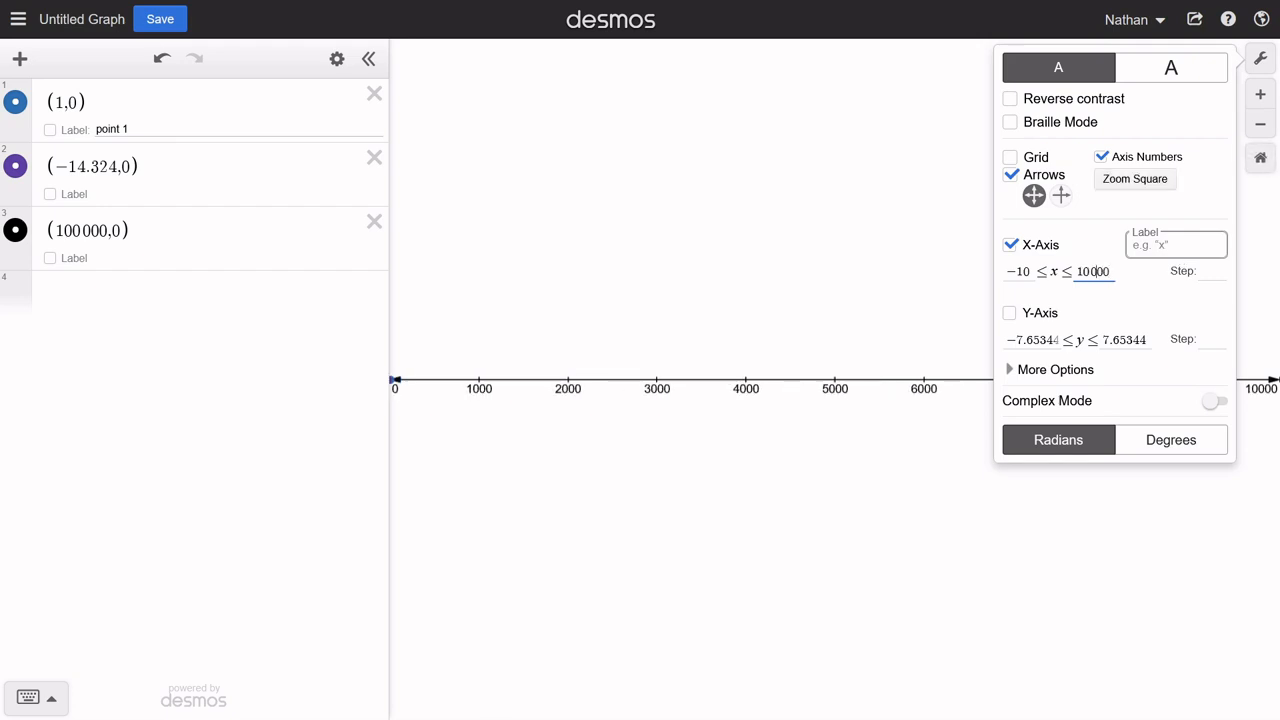
key(BackSpace)
text(2)
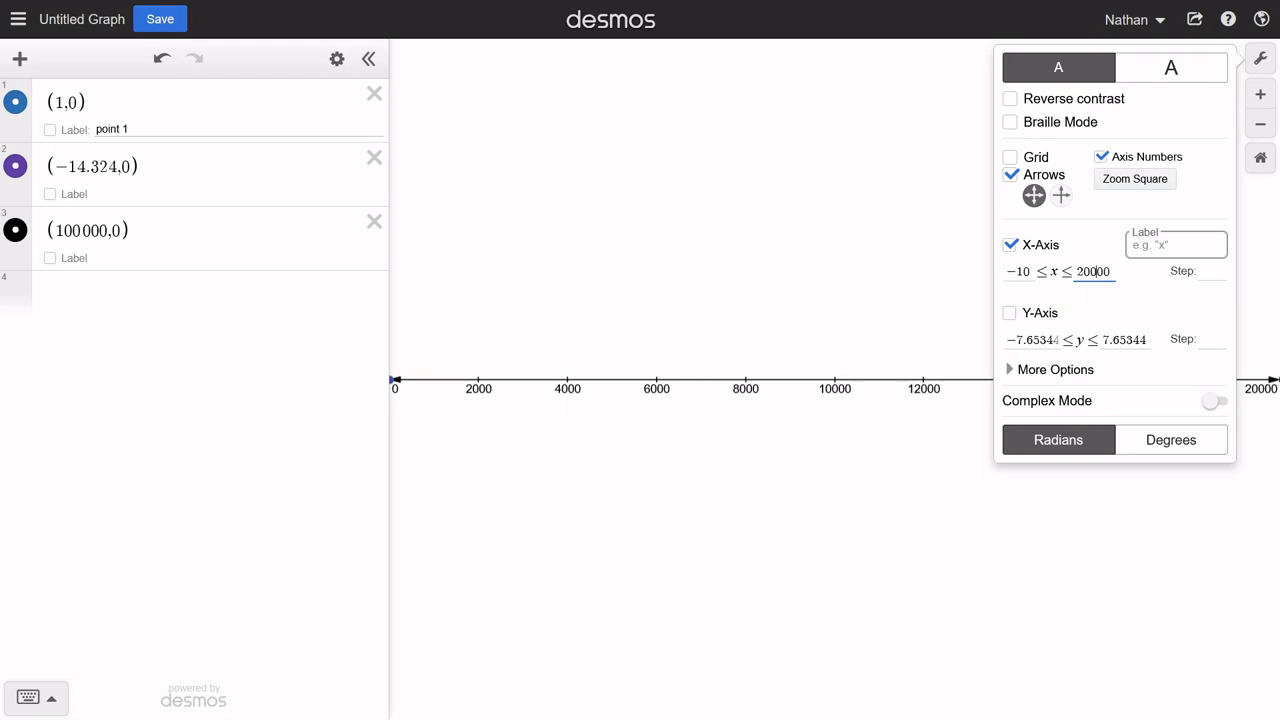
text(0)
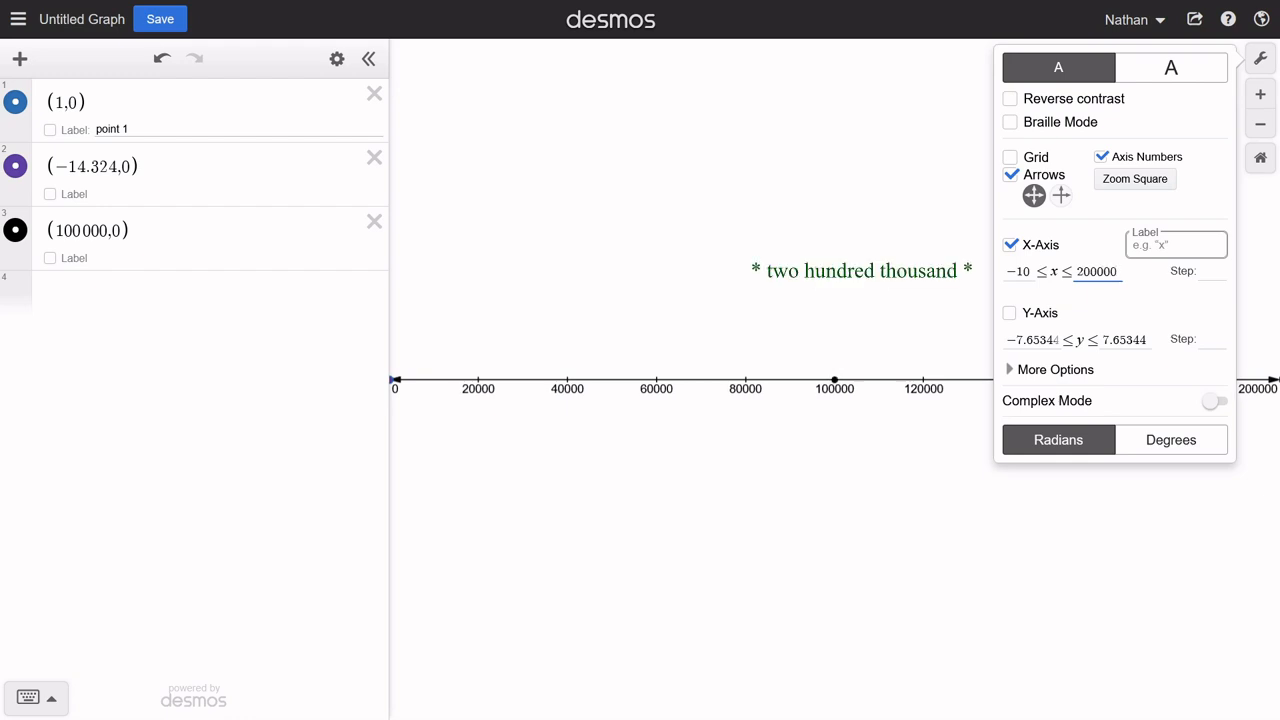
click(890, 473)
click(835, 386)
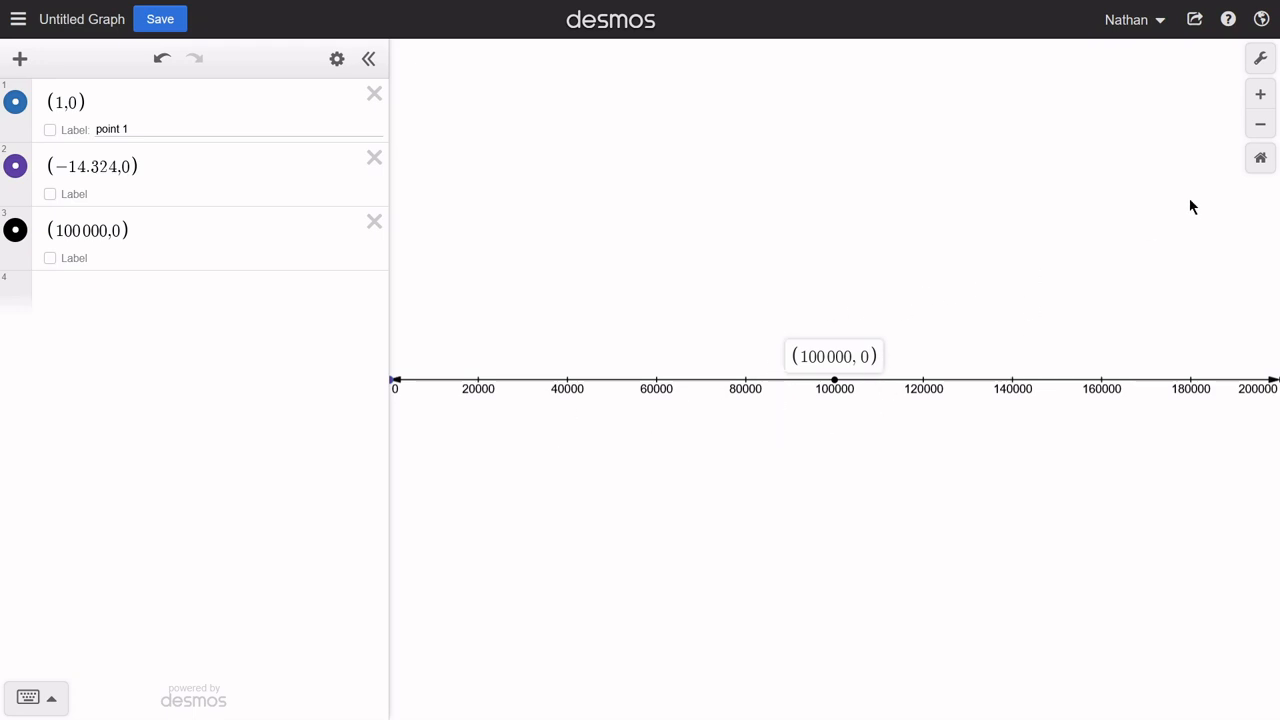
Step: Restore the default viewport and narrow the expression list to give the number line more room
click(1261, 159)
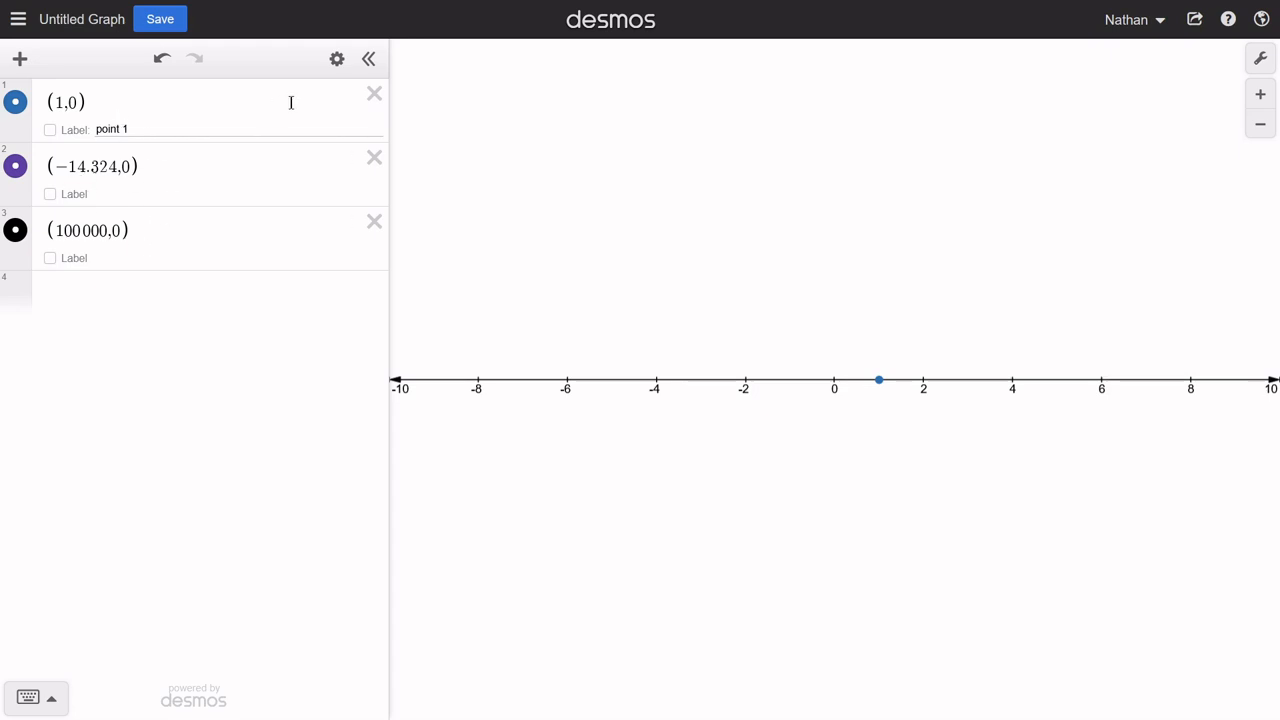
drag(389, 123, 336, 123)
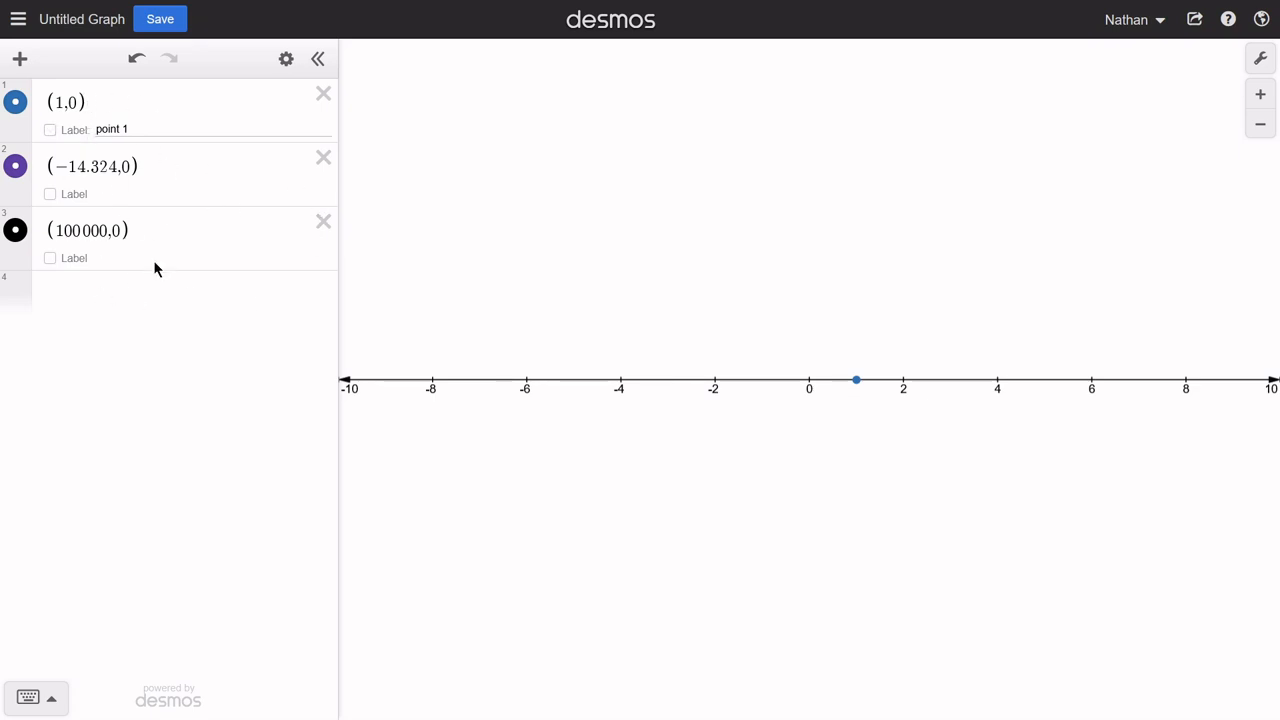
Step: Insert a table as the fourth expression and replace its y₁ column heading with 0
click(19, 62)
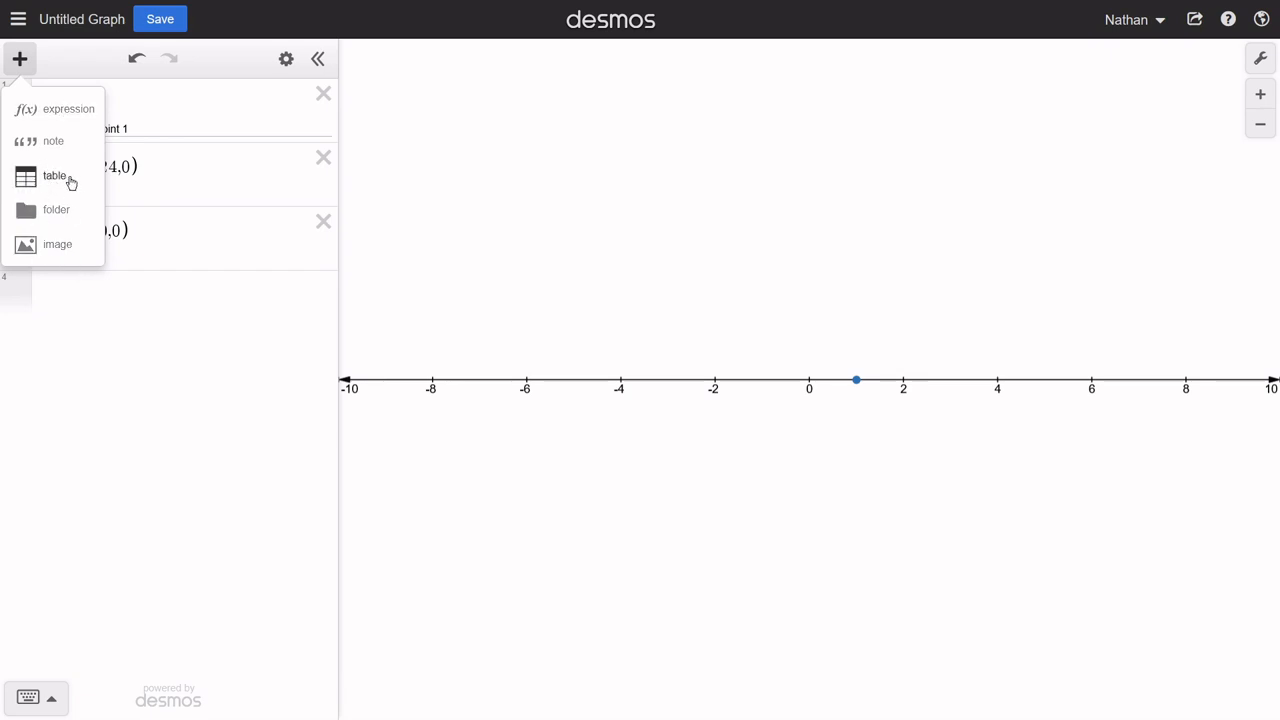
click(127, 310)
click(19, 58)
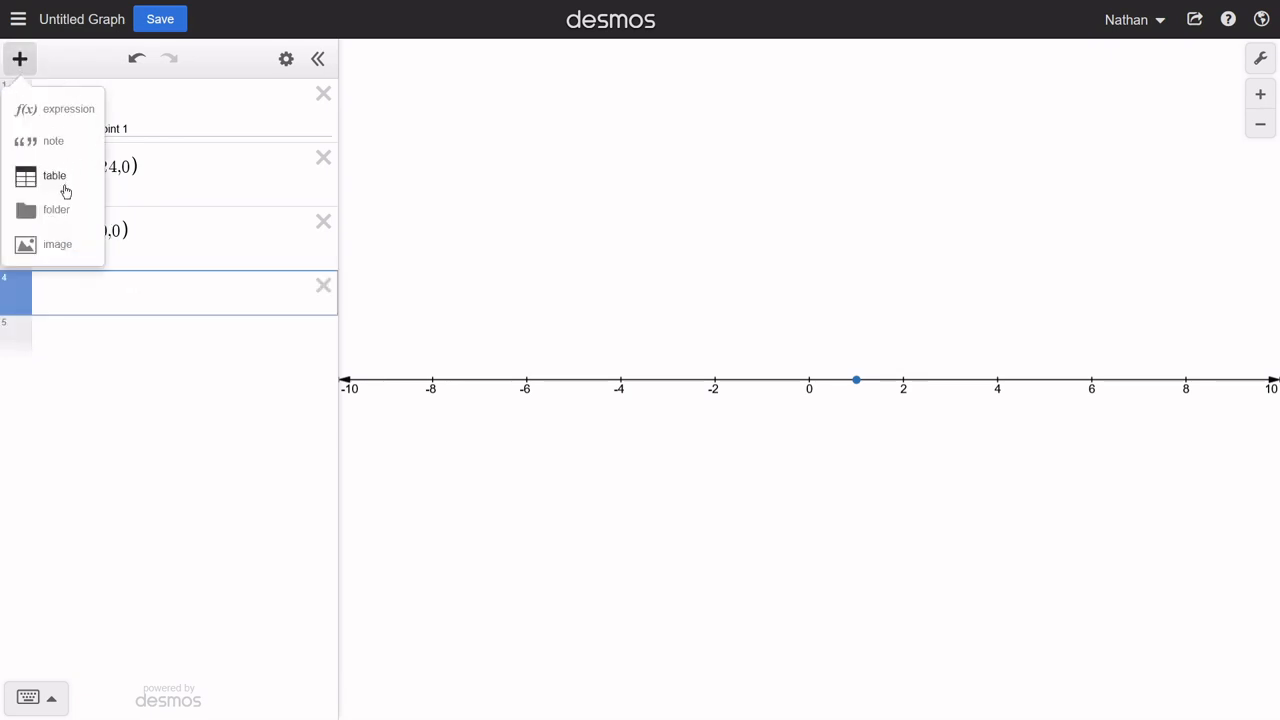
click(60, 182)
click(161, 304)
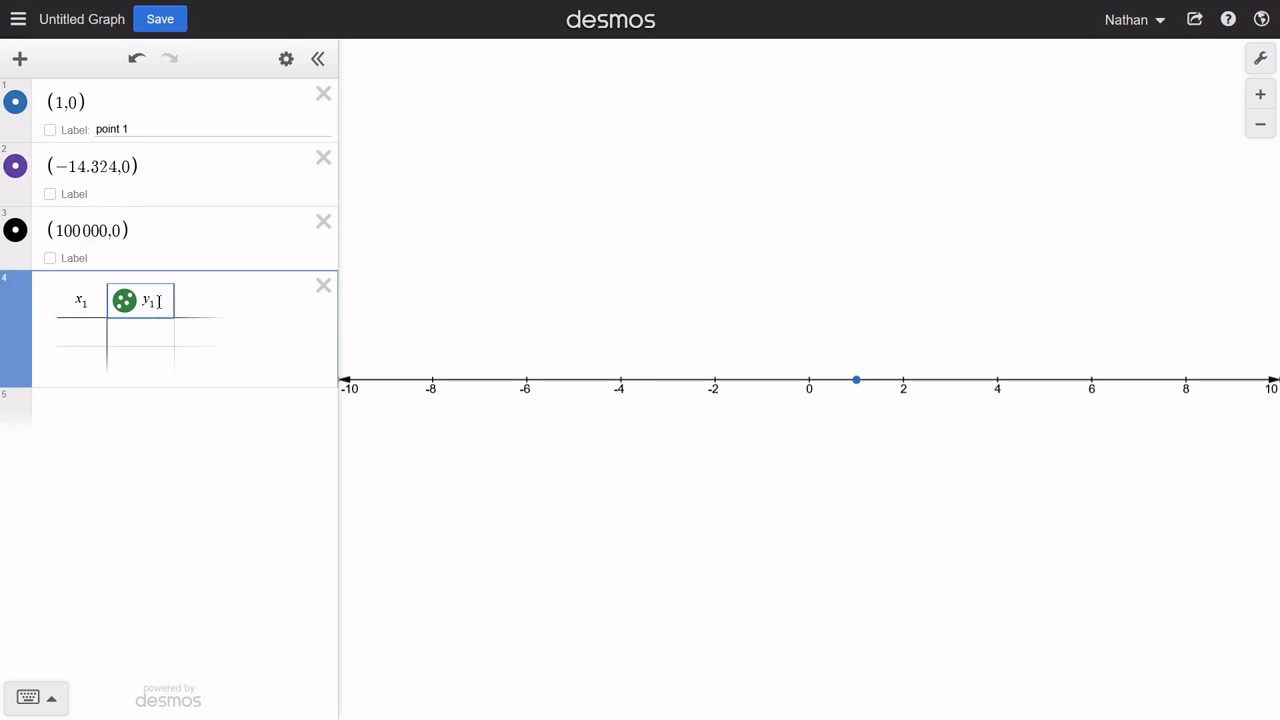
key(BackSpace)
key(BackSpace)
key(BackSpace)
text(0)
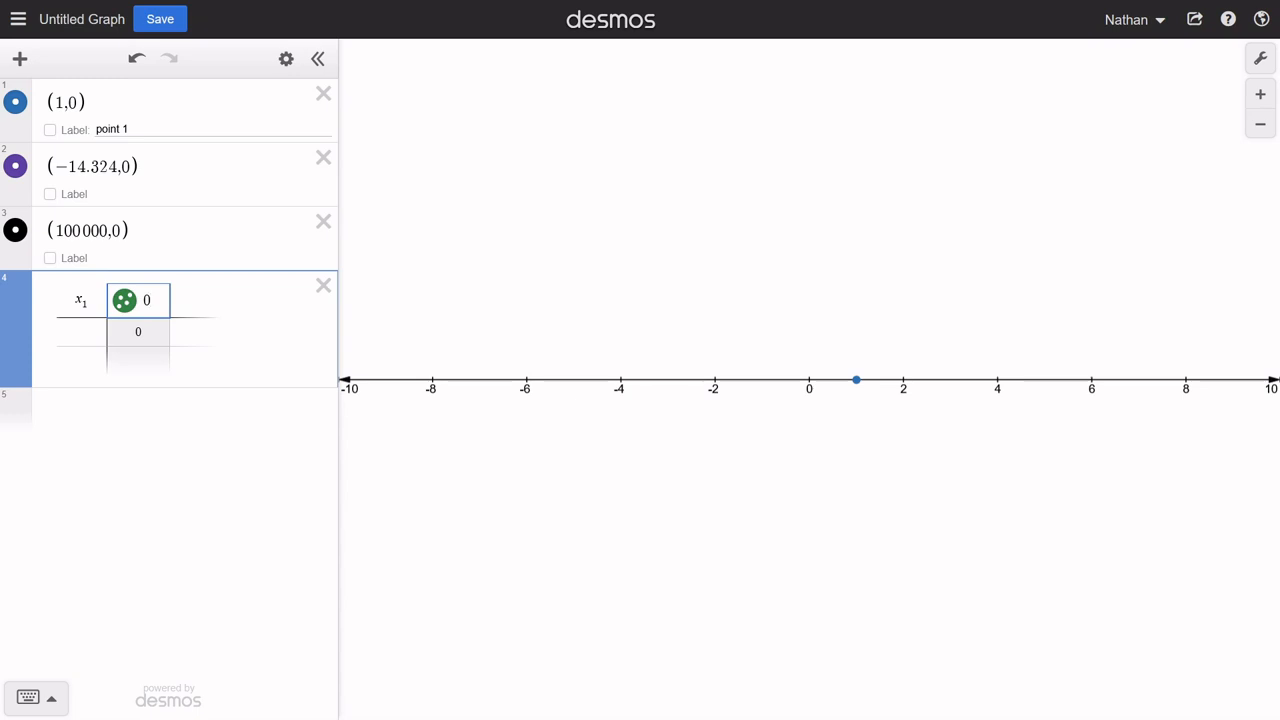
Step: Hide the three individually plotted points (1,0), (-14.324,0) and (100000,0)
click(86, 332)
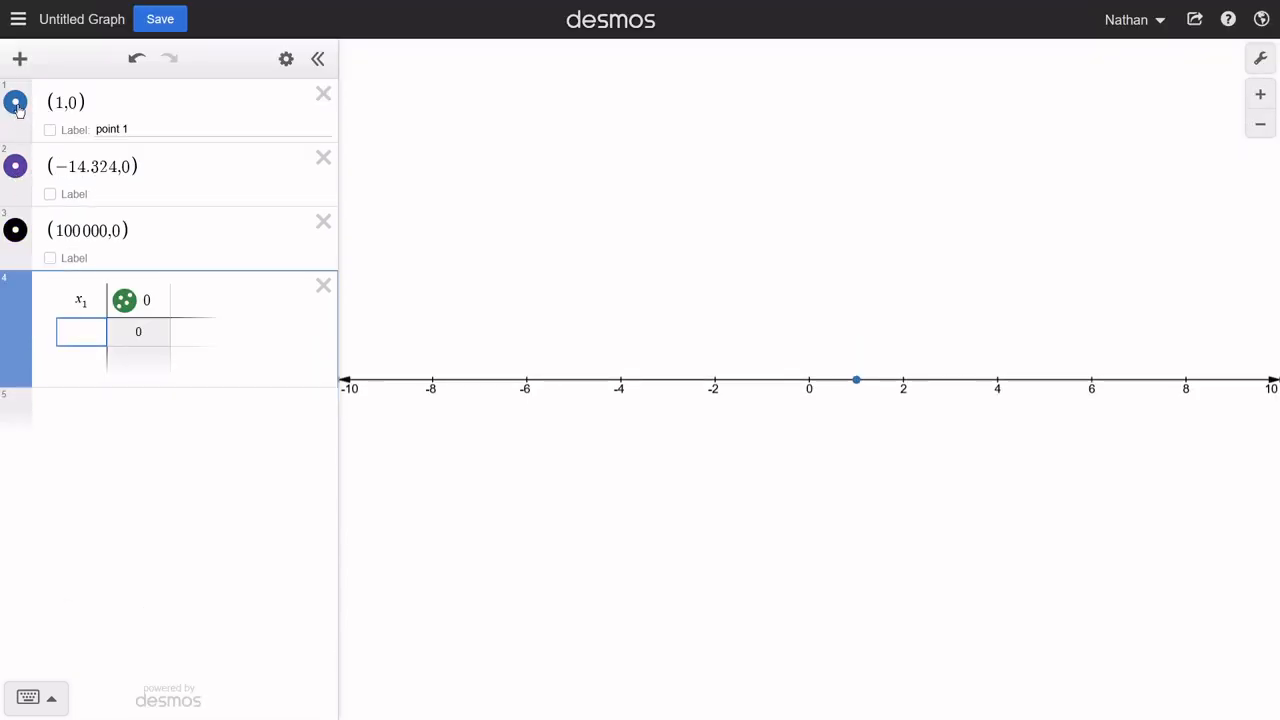
click(15, 102)
click(15, 166)
click(15, 230)
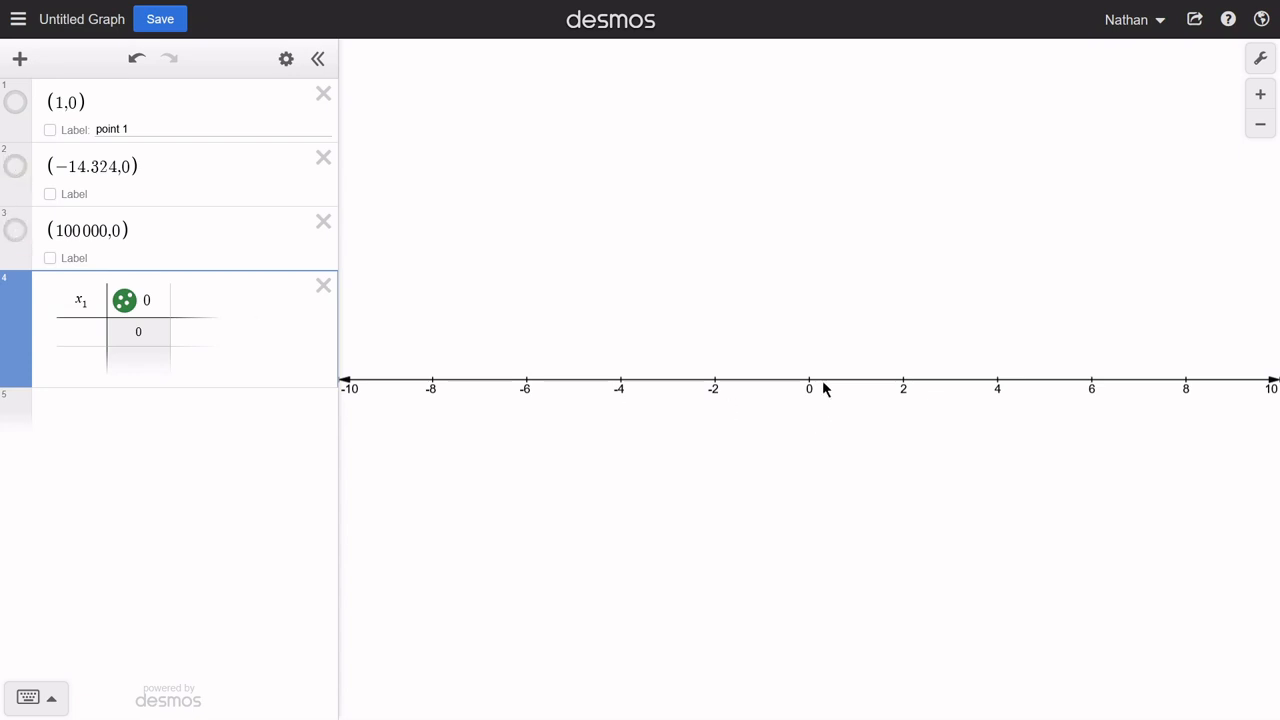
Step: Toggle the visibility of the table's points off and back on
click(85, 337)
click(126, 302)
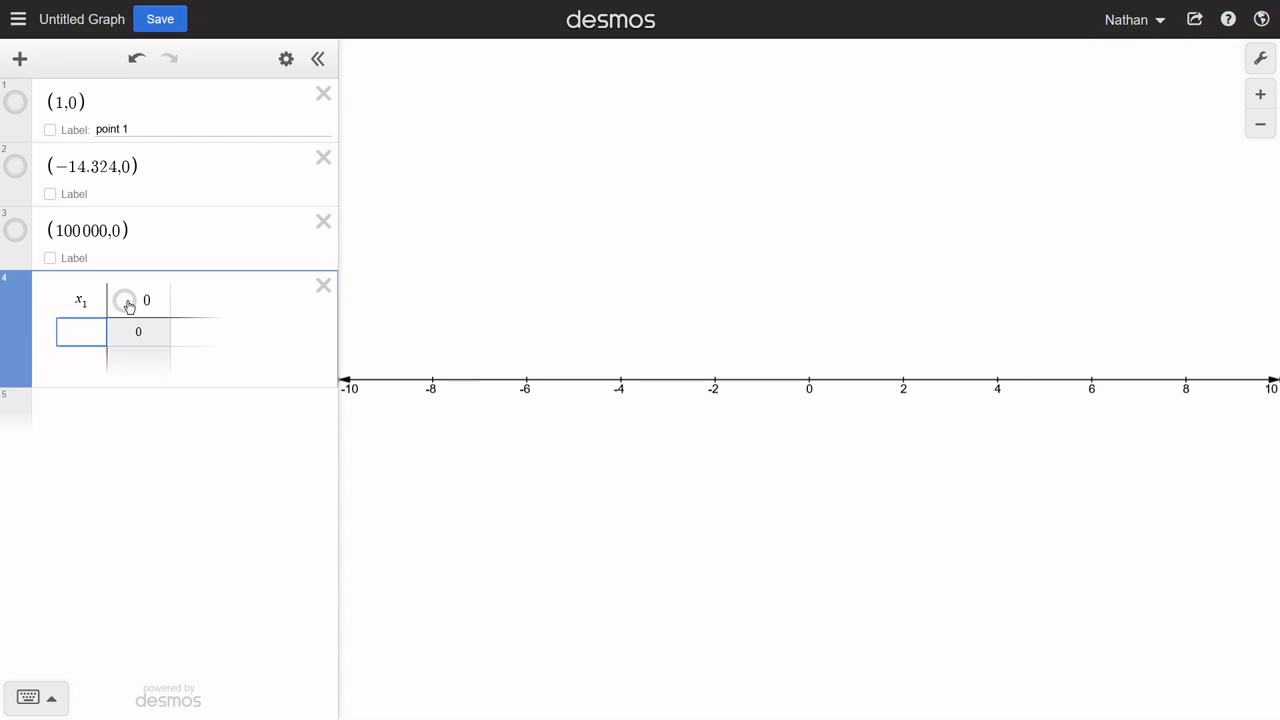
click(126, 304)
click(124, 303)
click(122, 304)
Step: Enter 1 and 2 as the first two x-values of the table, without stray punctuation
text(1,)
key(Return)
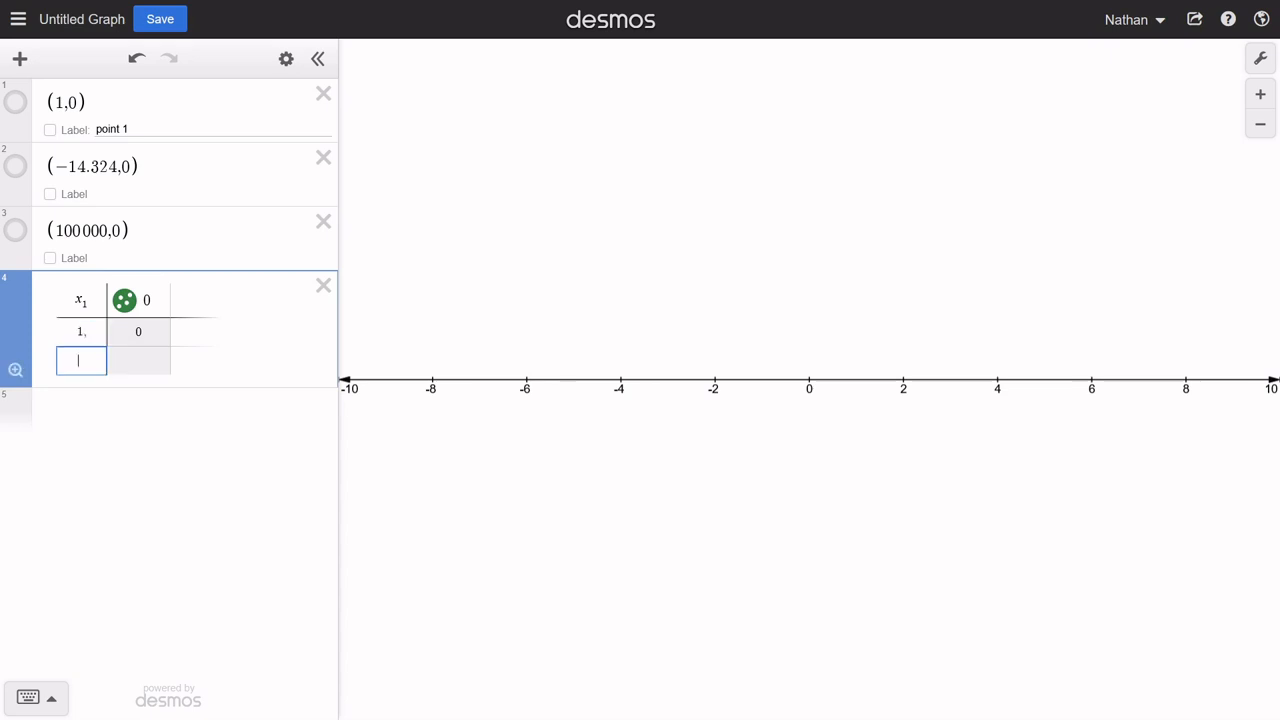
text(2)
key(Return)
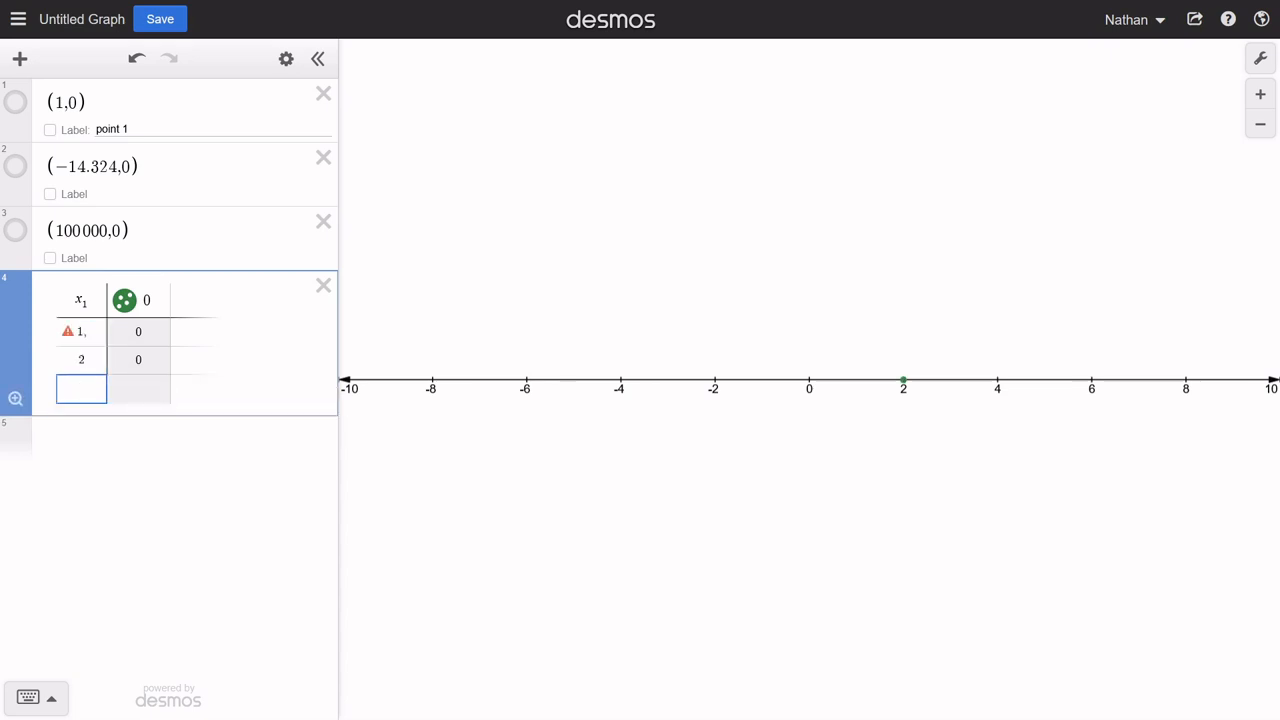
key(Return)
key(Up)
key(Up)
key(Up)
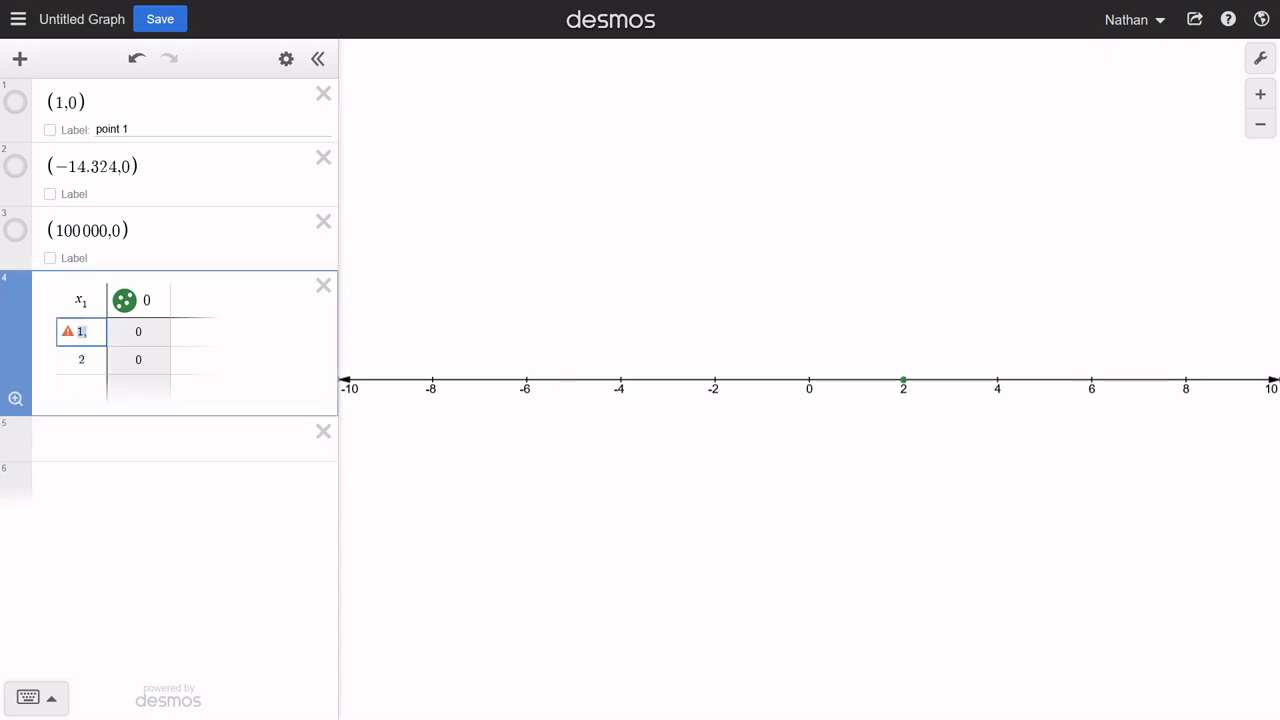
text(1)
key(Return)
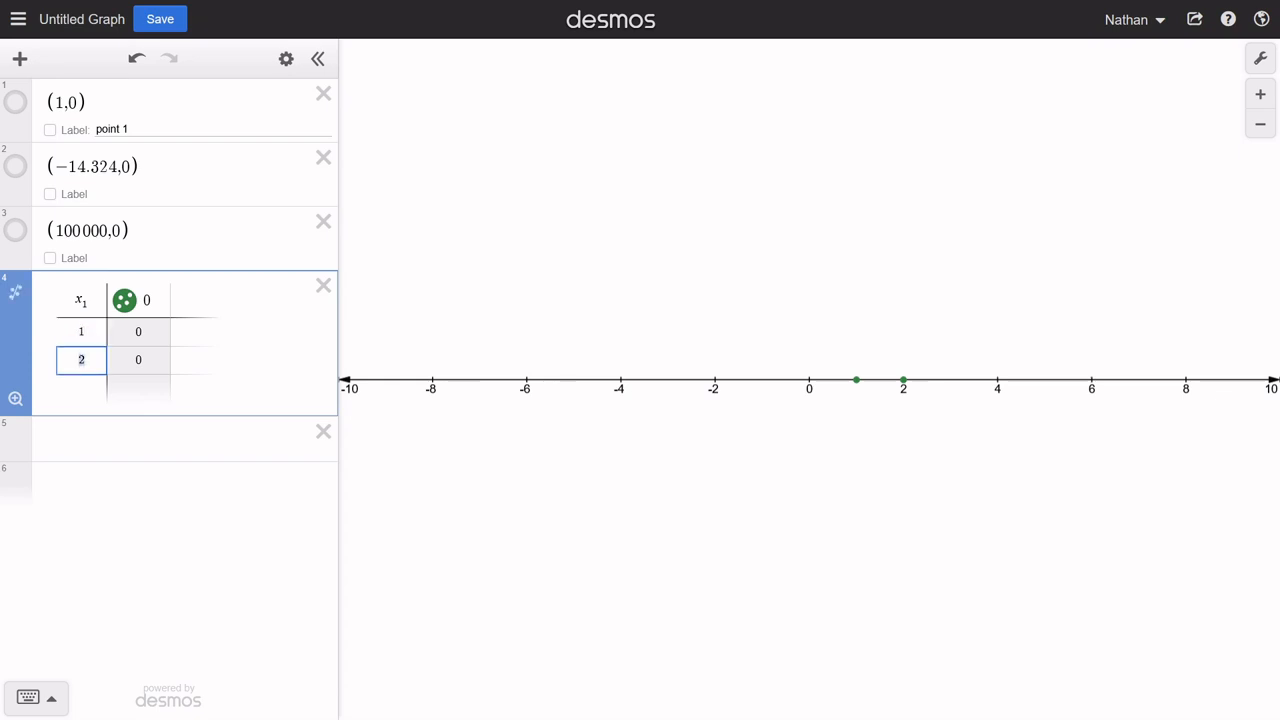
Step: Add 3, 4 and 5 as the next x-values in the table
key(Return)
text(3)
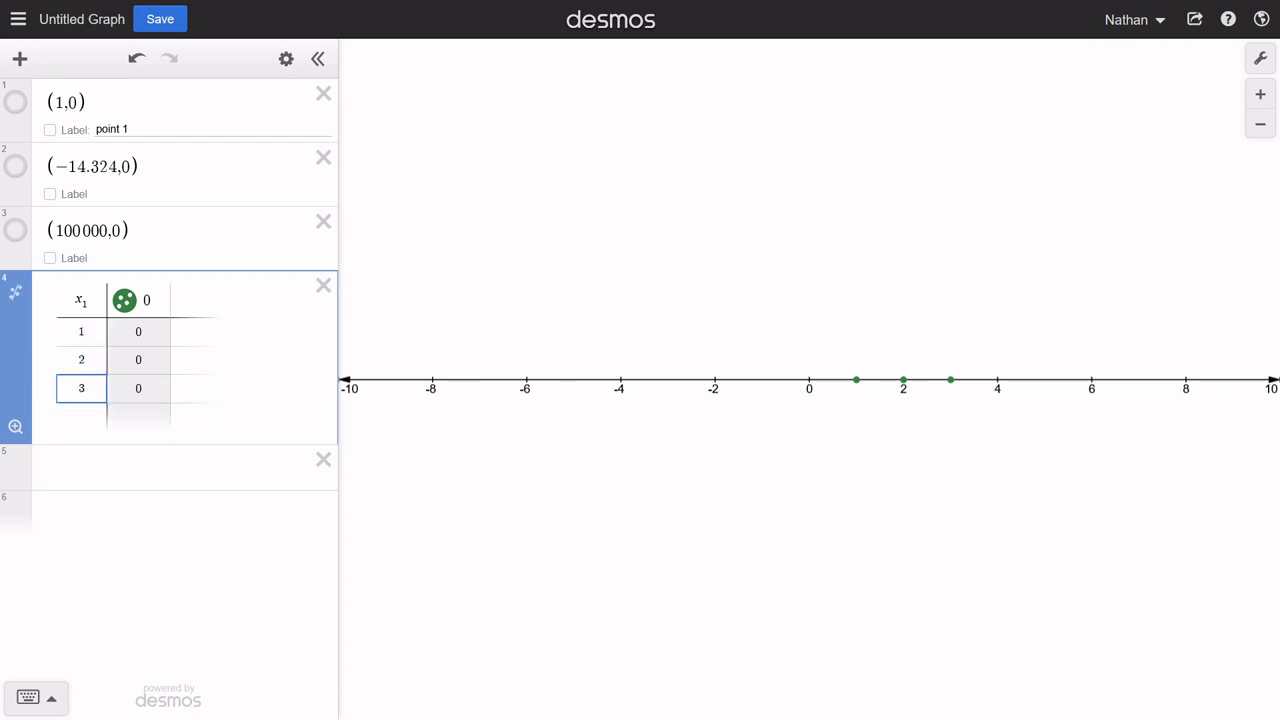
key(Return)
text(4)
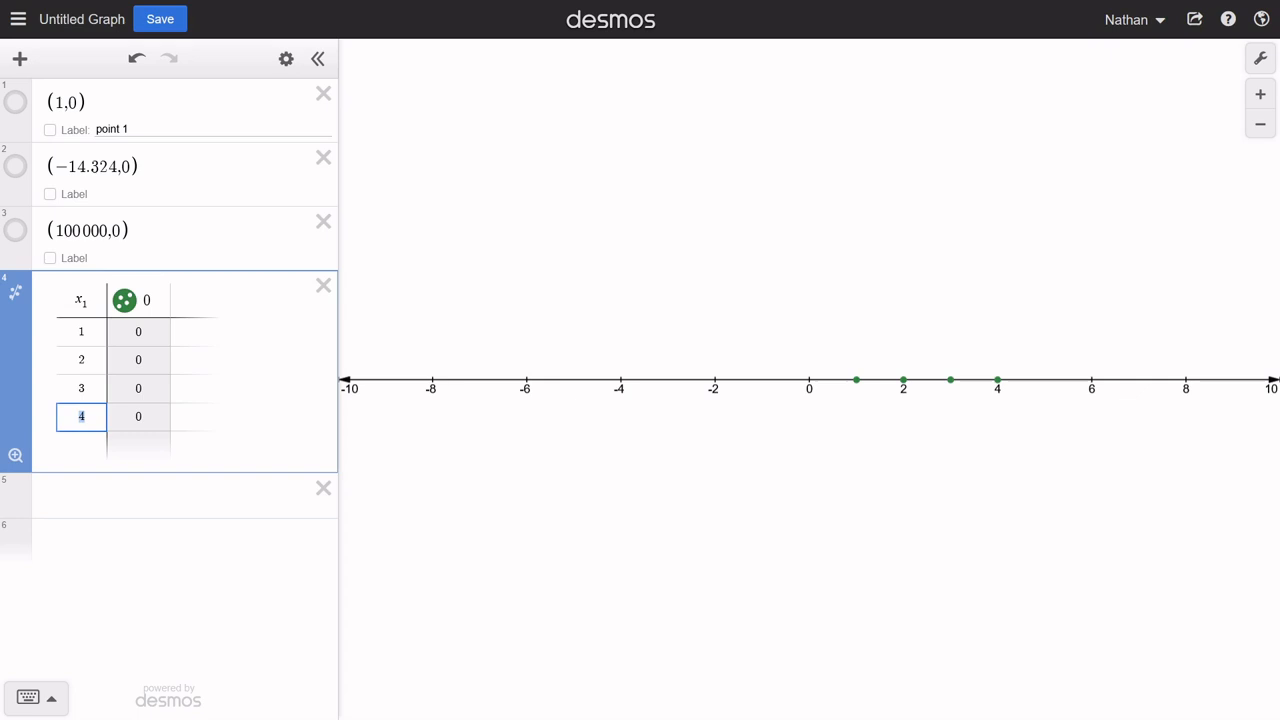
key(Return)
text(5)
Step: Extend the table's x₁ column with automatically continued consecutive values up to 24
key(Return)
key(Return)
key(Return)
key(Return)
key(Return)
key(Return)
key(Return)
key(Return)
key(Return)
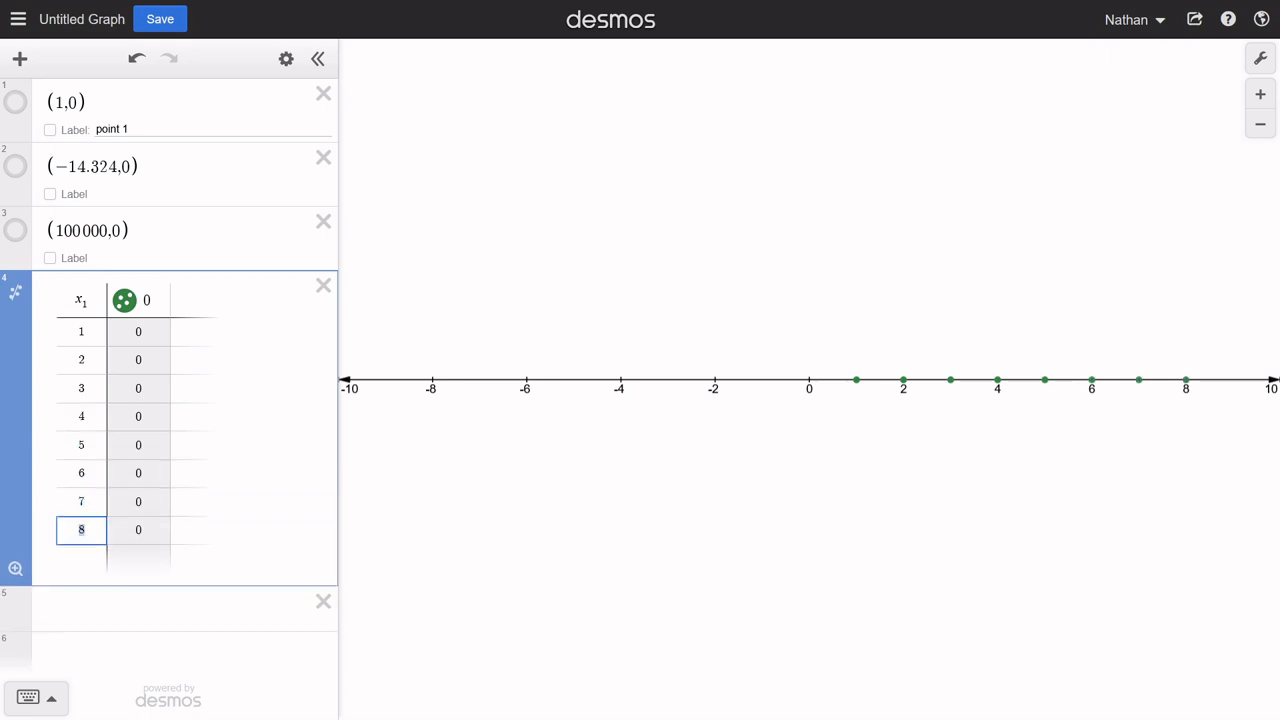
key(Return)
key(Return)
key(Return)
key(Return)
key(Return)
key(Return)
key(Return)
key(Return)
key(Return)
key(Return)
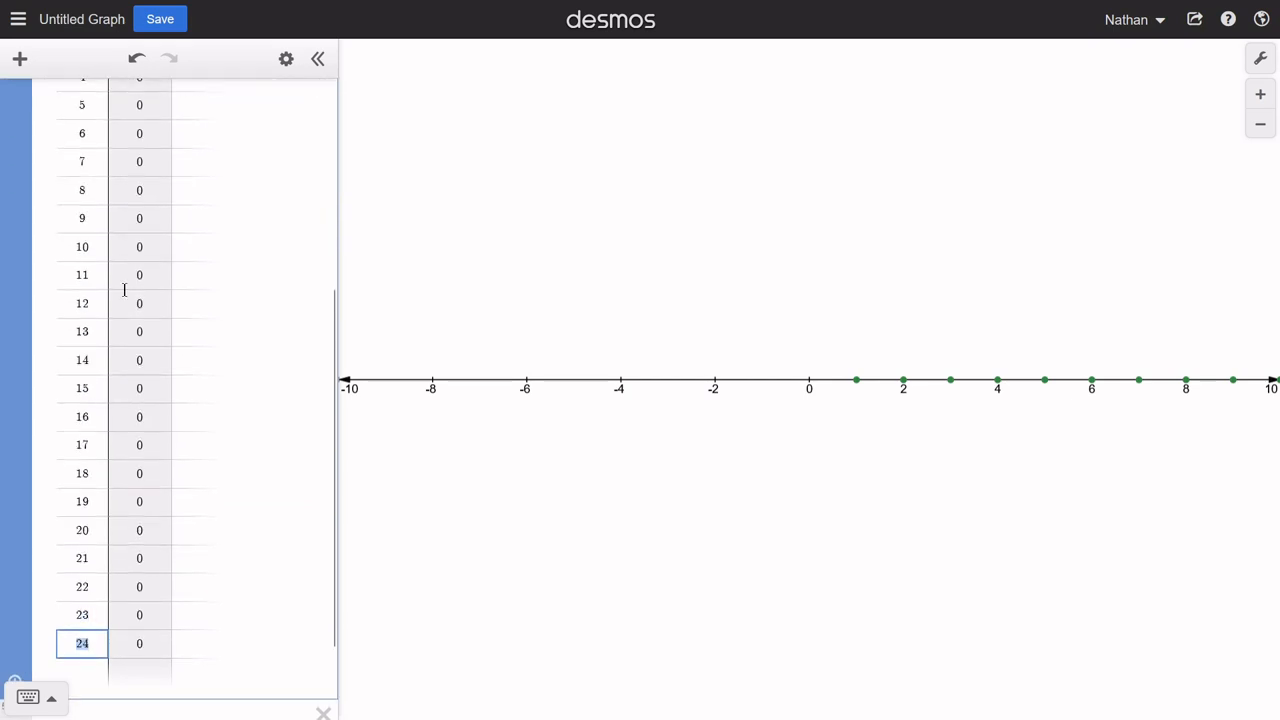
Step: Inspect the coordinates of the table's plotted points from 1 to 7 on the number line
drag(995, 420, 651, 390)
click(522, 366)
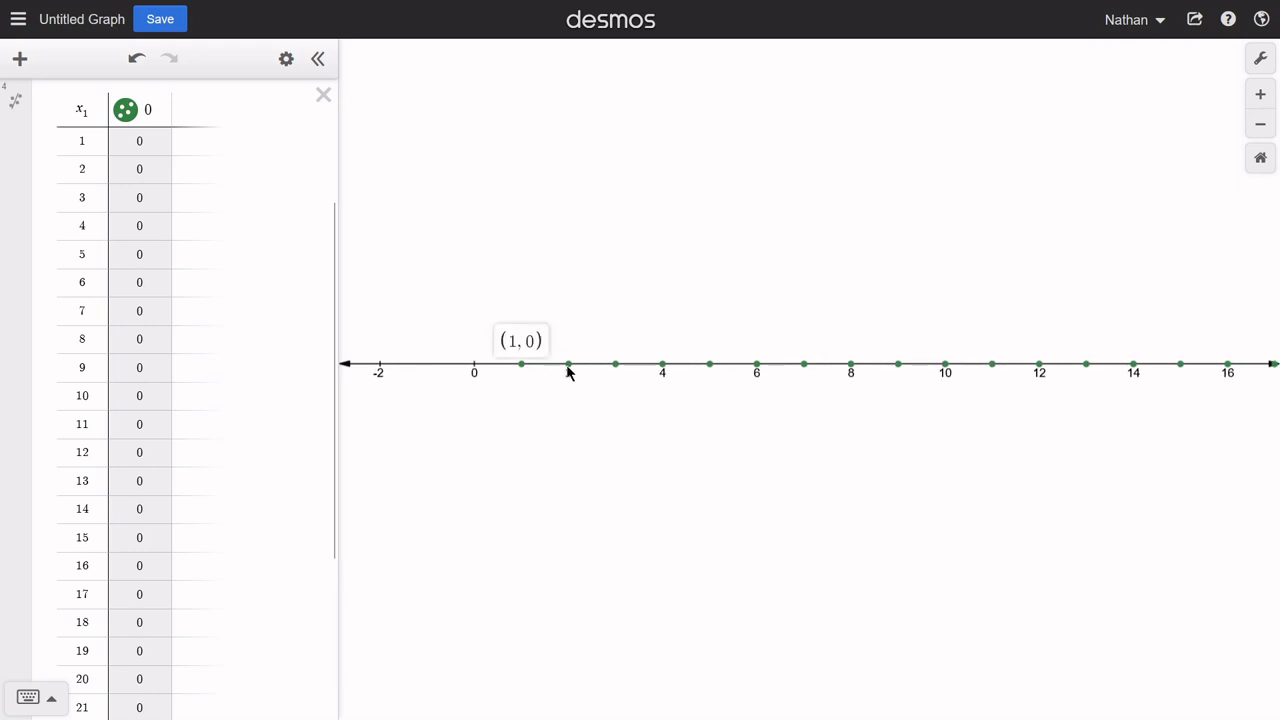
click(568, 366)
click(615, 366)
click(657, 370)
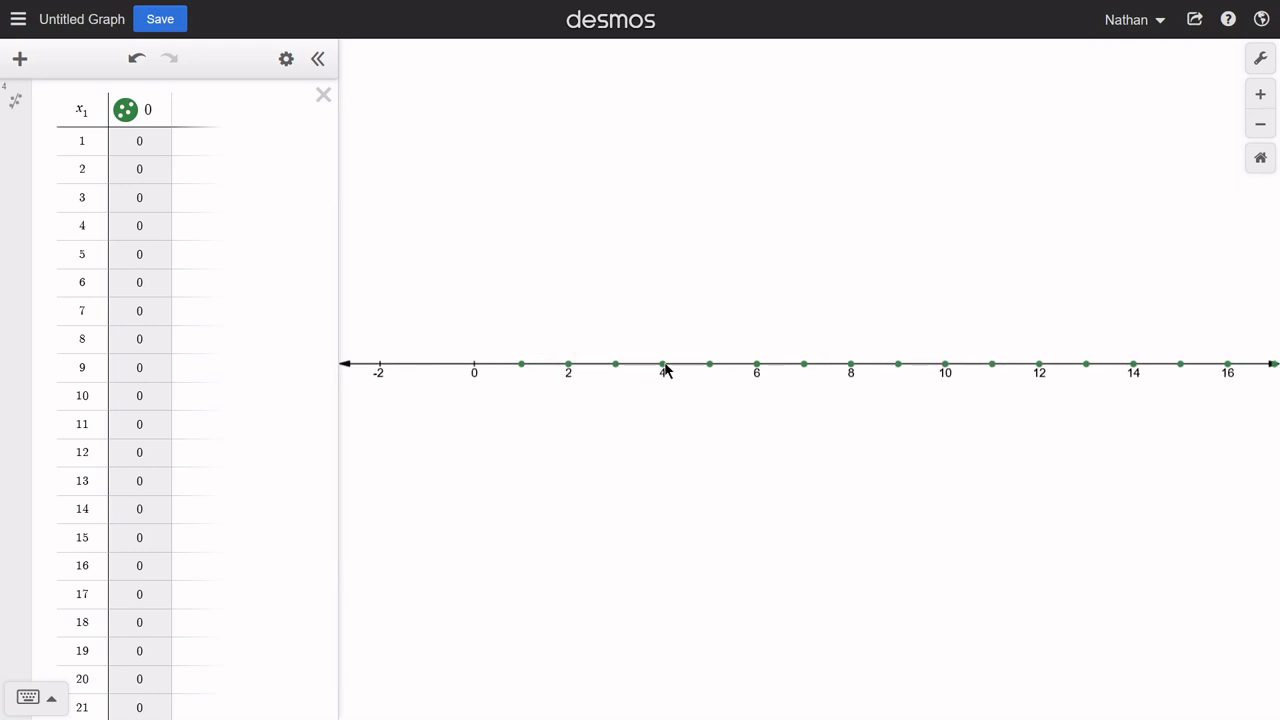
click(663, 366)
click(709, 366)
click(757, 366)
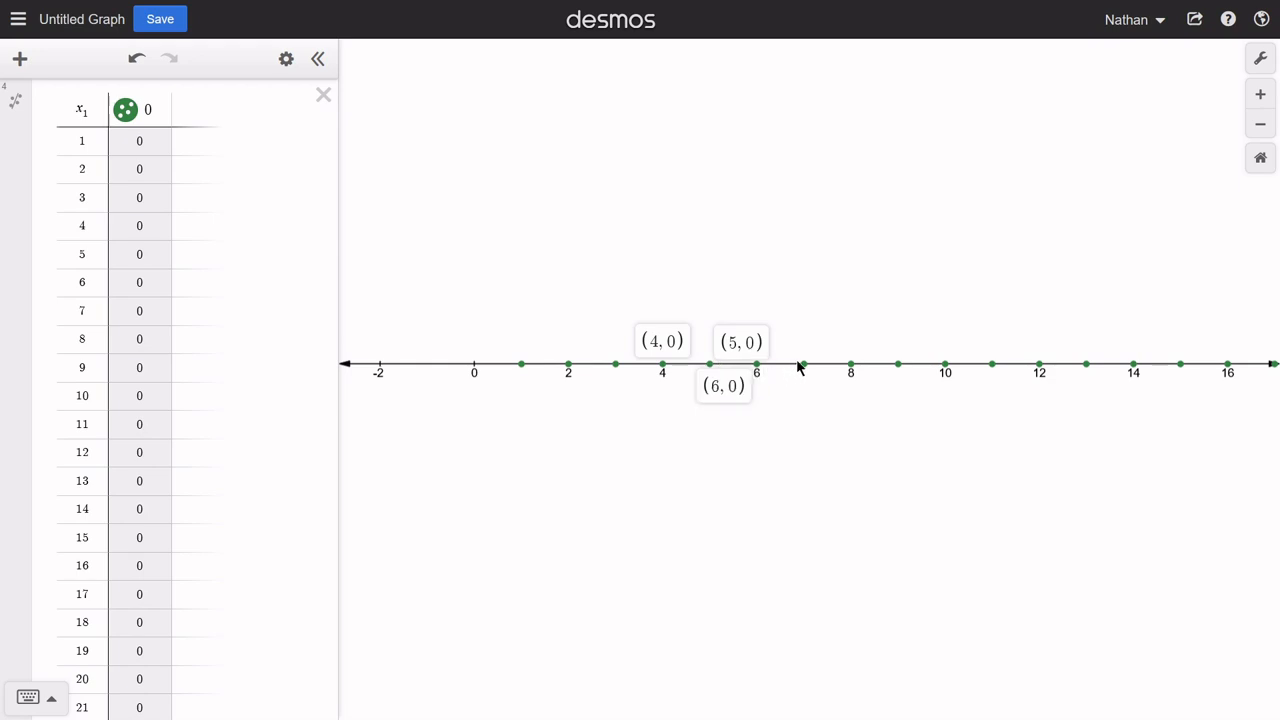
click(804, 366)
drag(1065, 427, 1012, 428)
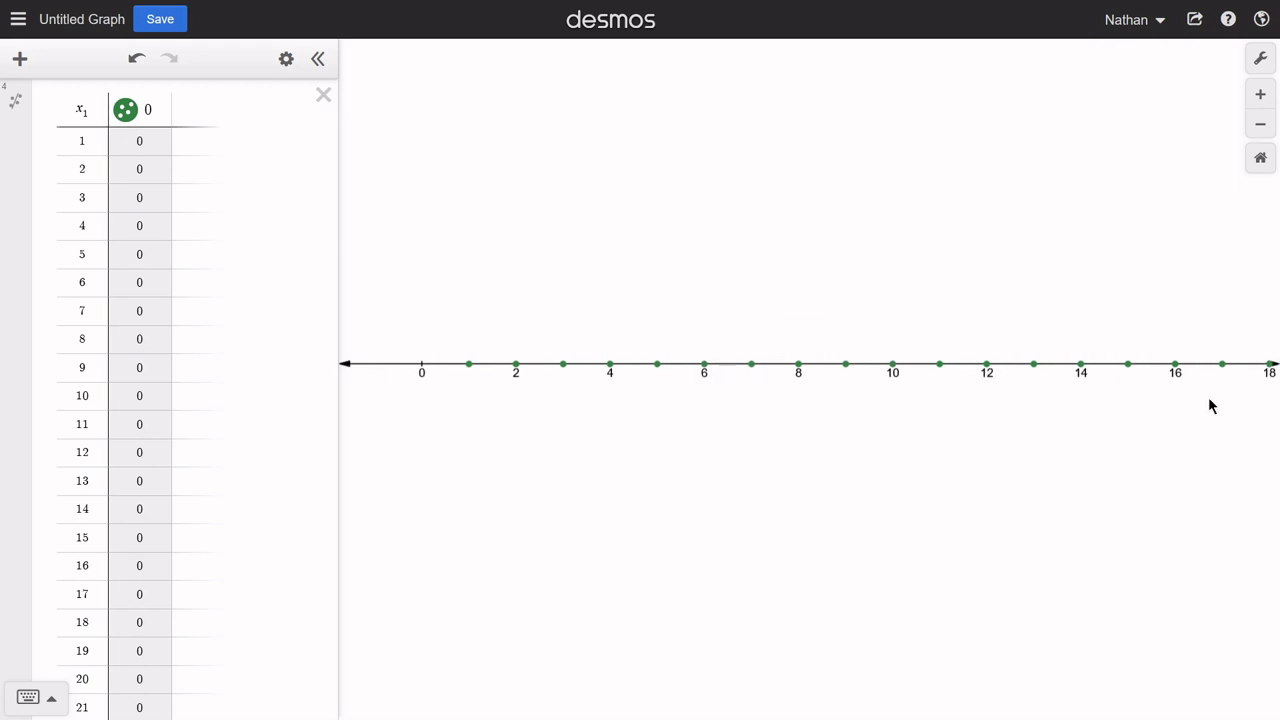
Step: Compare the number line's points up to 24 with the table's rows and return to the region near 0
drag(1194, 397, 694, 404)
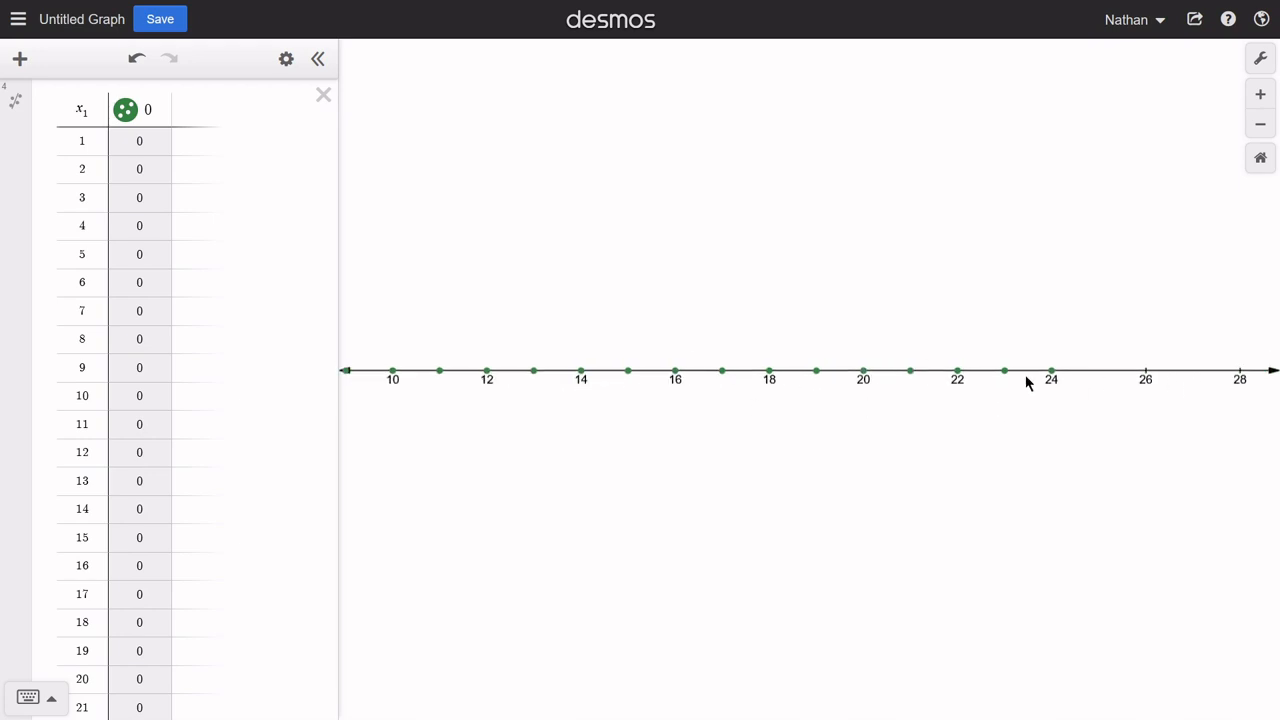
scroll(155, 458, down, 1)
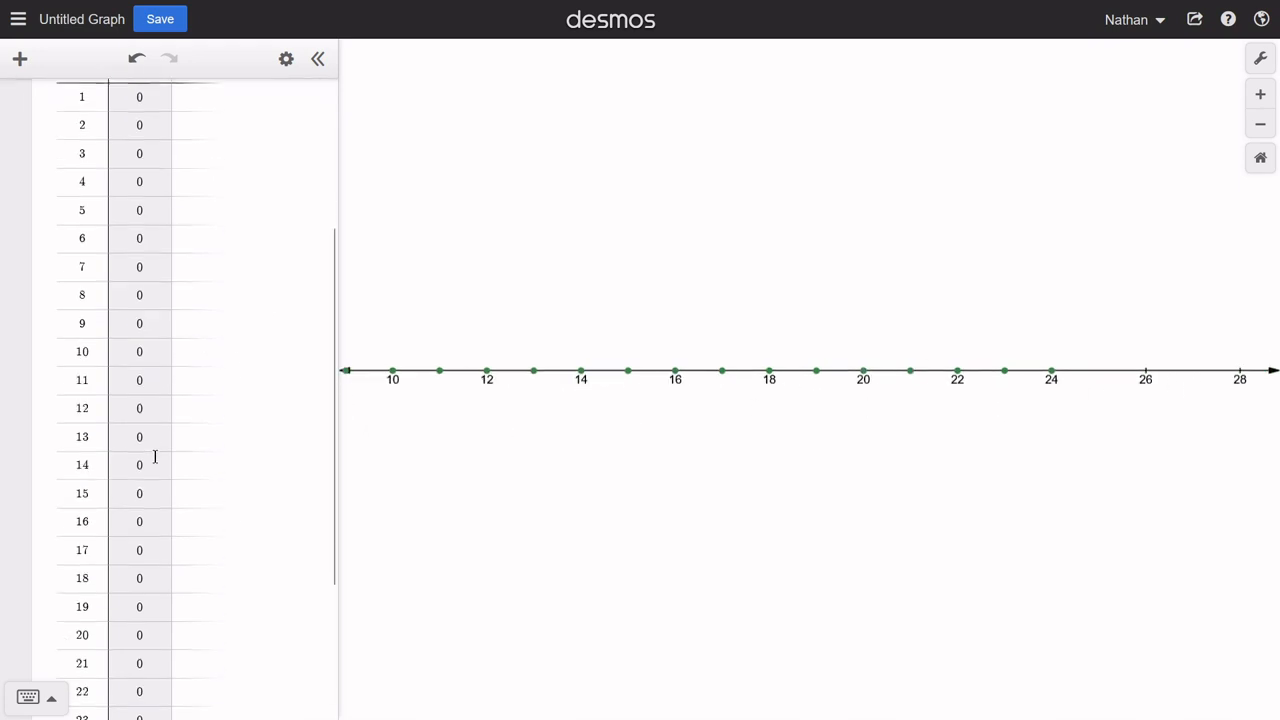
scroll(160, 462, down, 5)
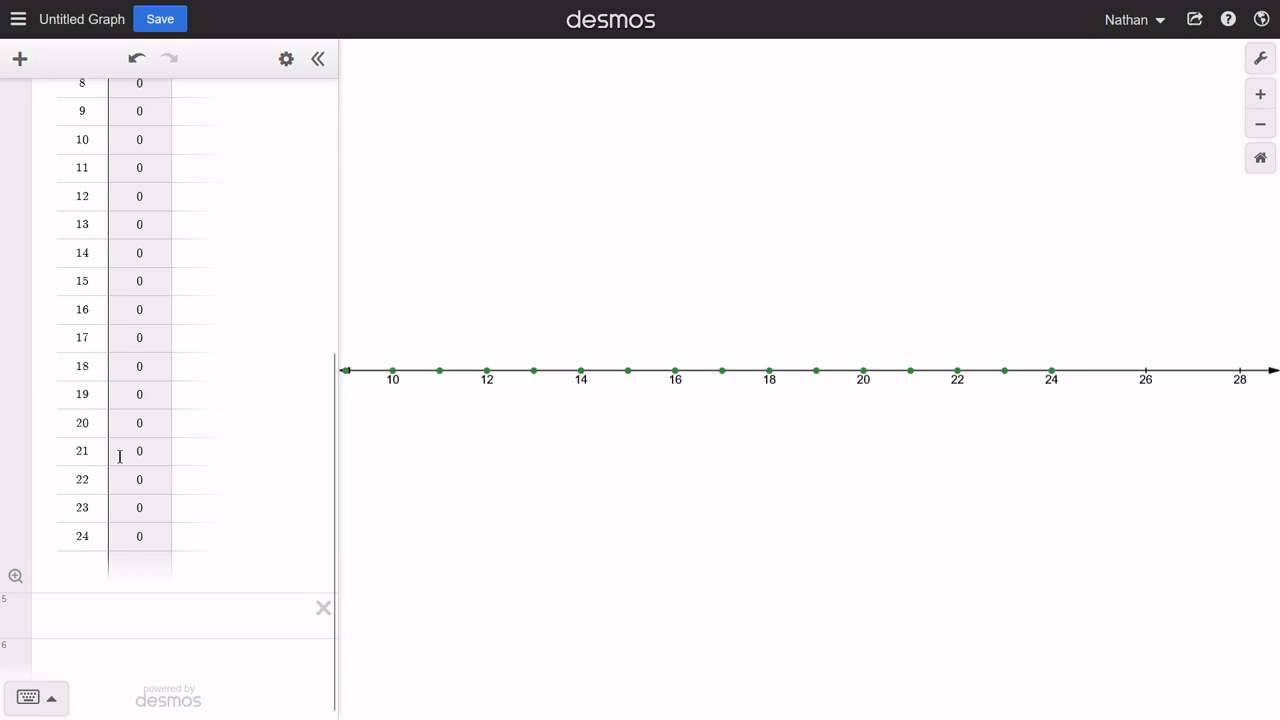
scroll(155, 437, up, 10)
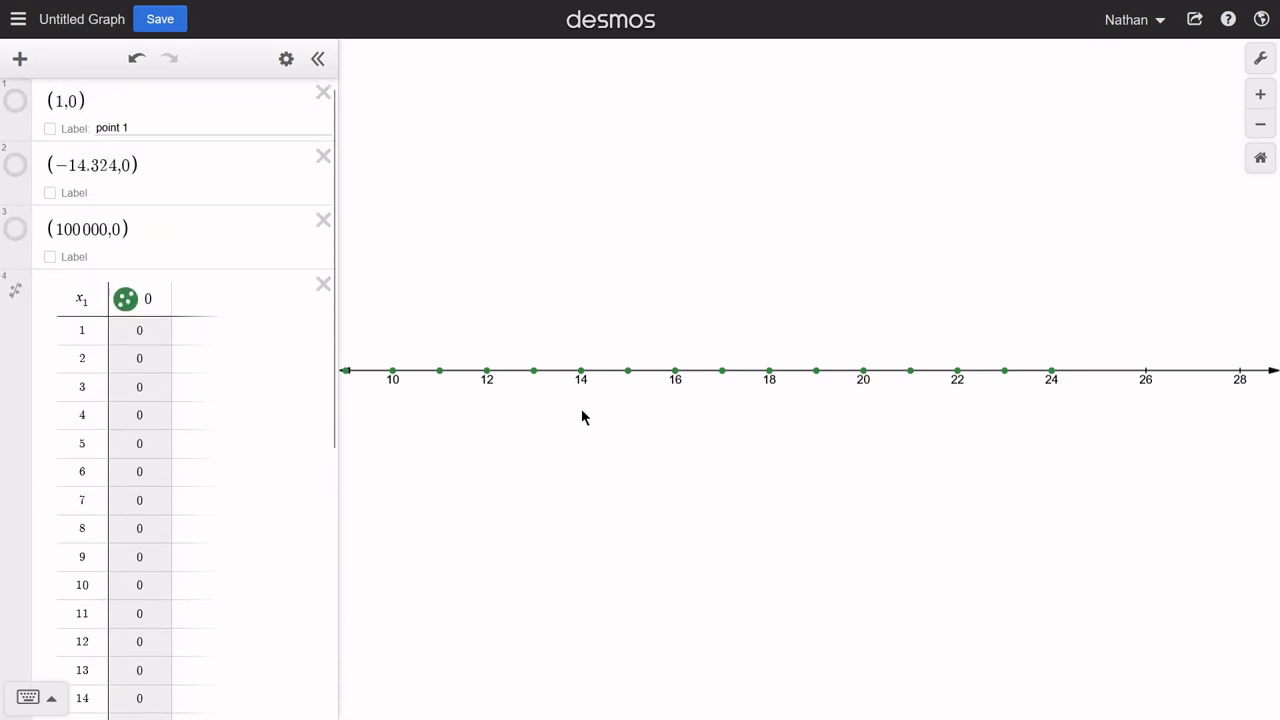
drag(420, 448, 858, 433)
drag(565, 445, 771, 440)
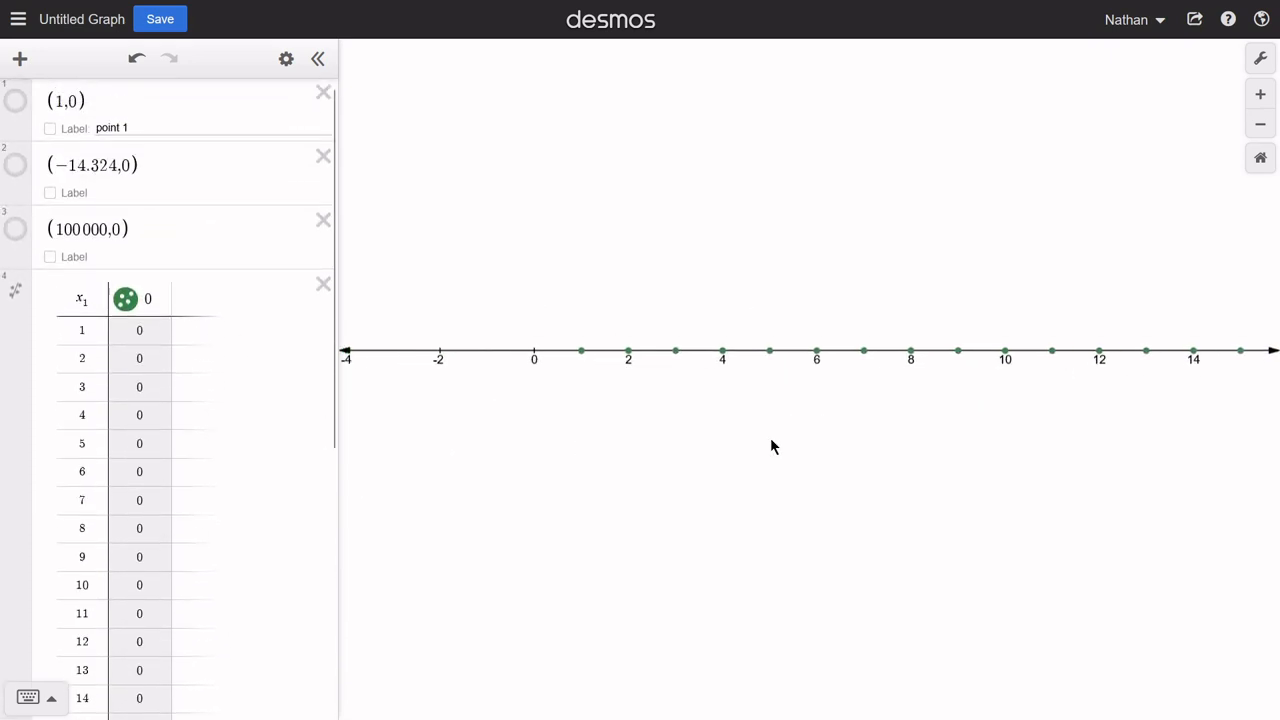
Step: Insert a new first row in the table with the x-value 0
click(80, 331)
click(96, 300)
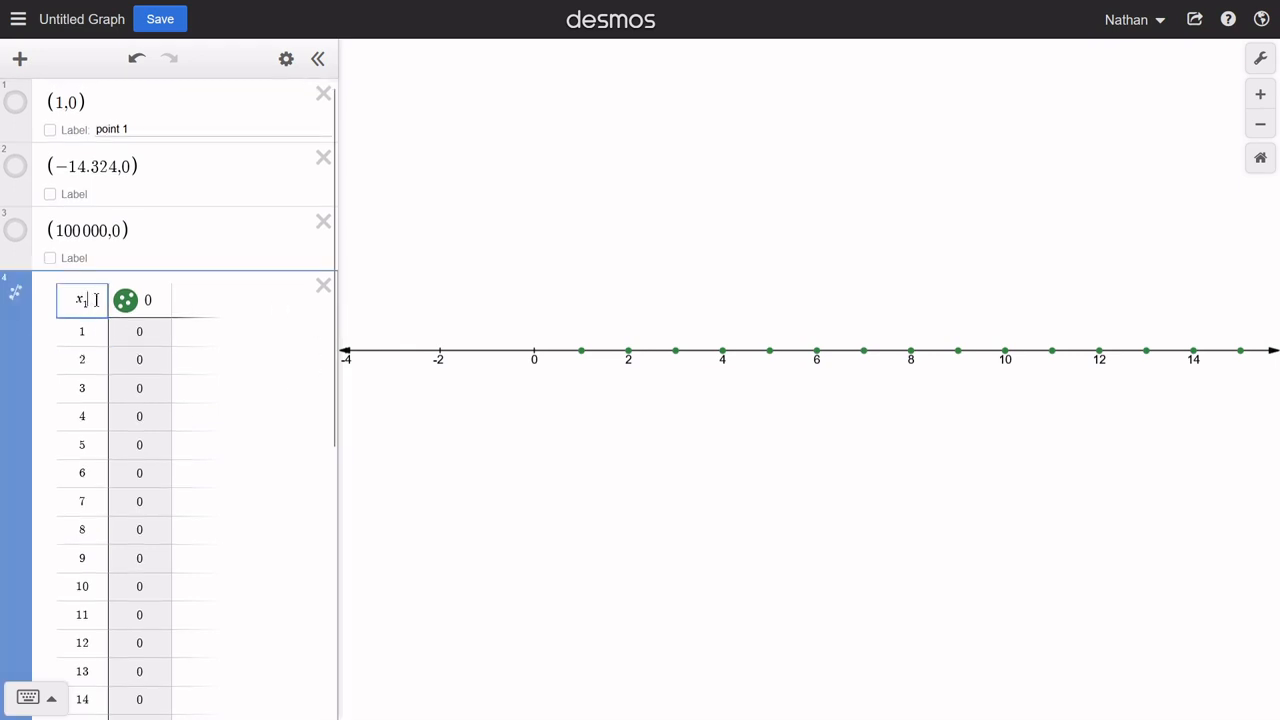
key(Return)
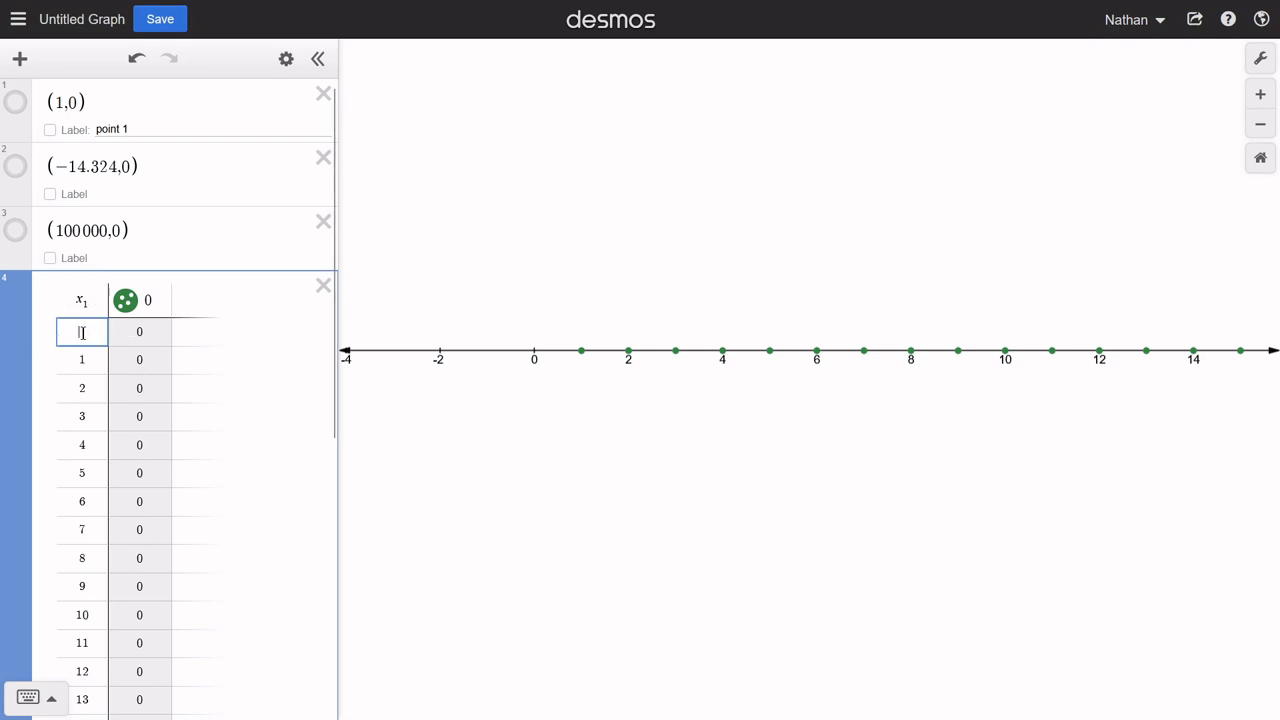
text(0)
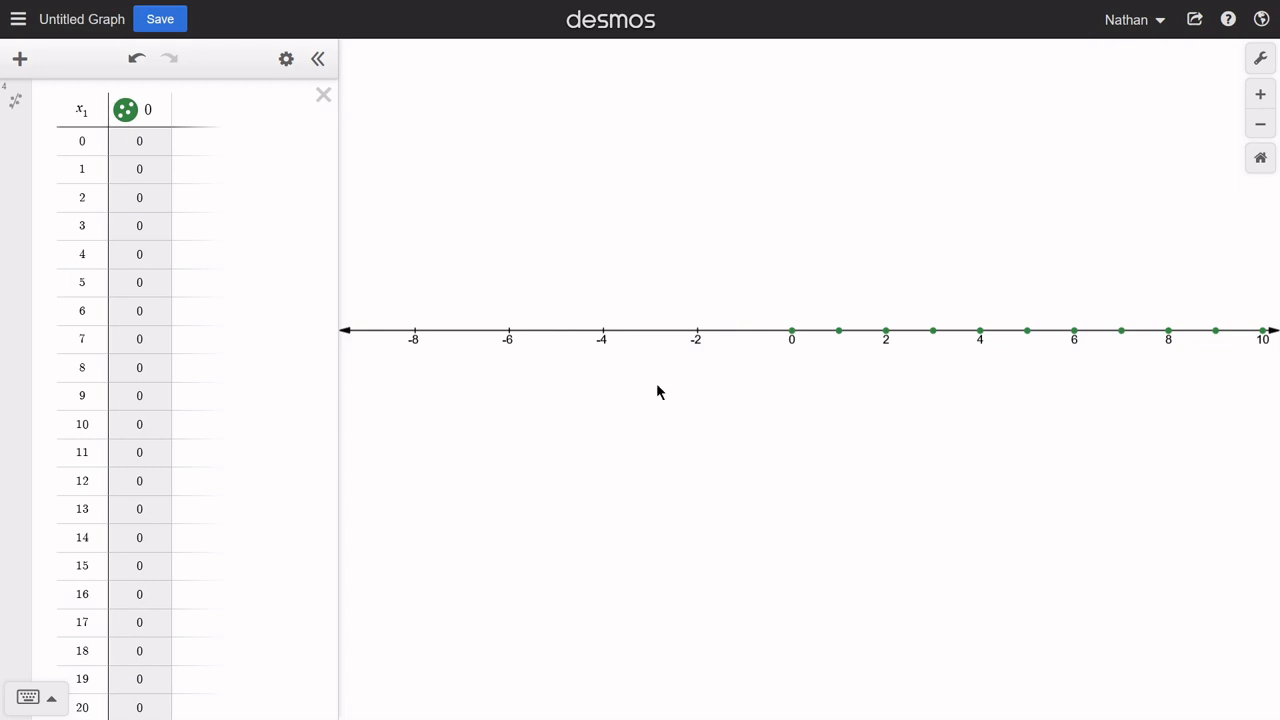
Step: Examine the plotted points from 0 upward on the number line at different zoom levels
drag(825, 334, 638, 378)
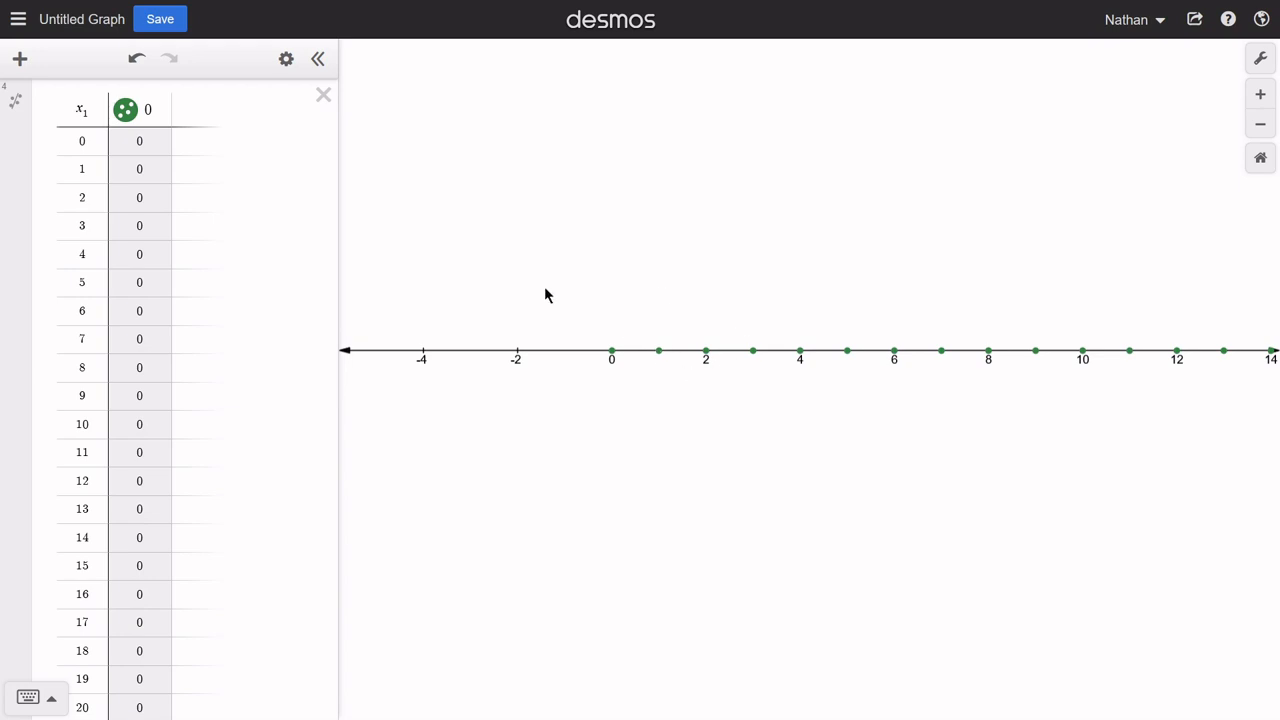
scroll(603, 362, up, 5)
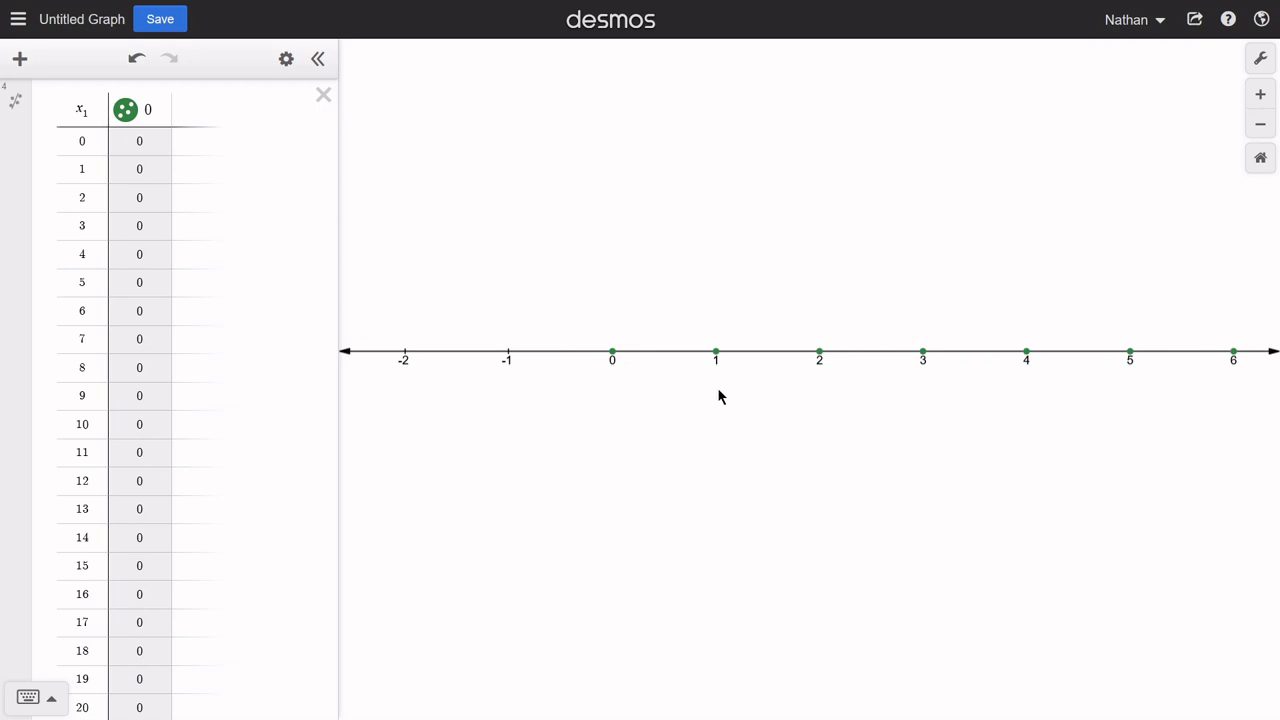
scroll(736, 345, down, 4)
scroll(840, 374, down, 1)
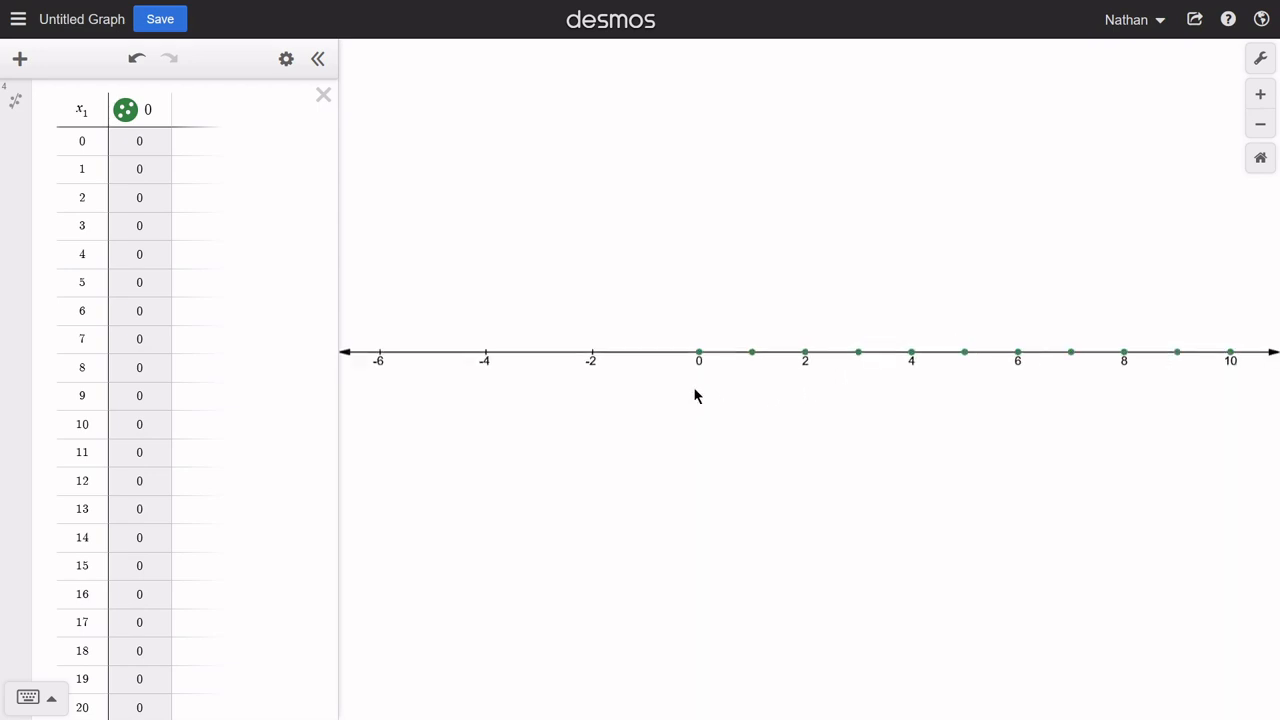
drag(753, 424, 855, 429)
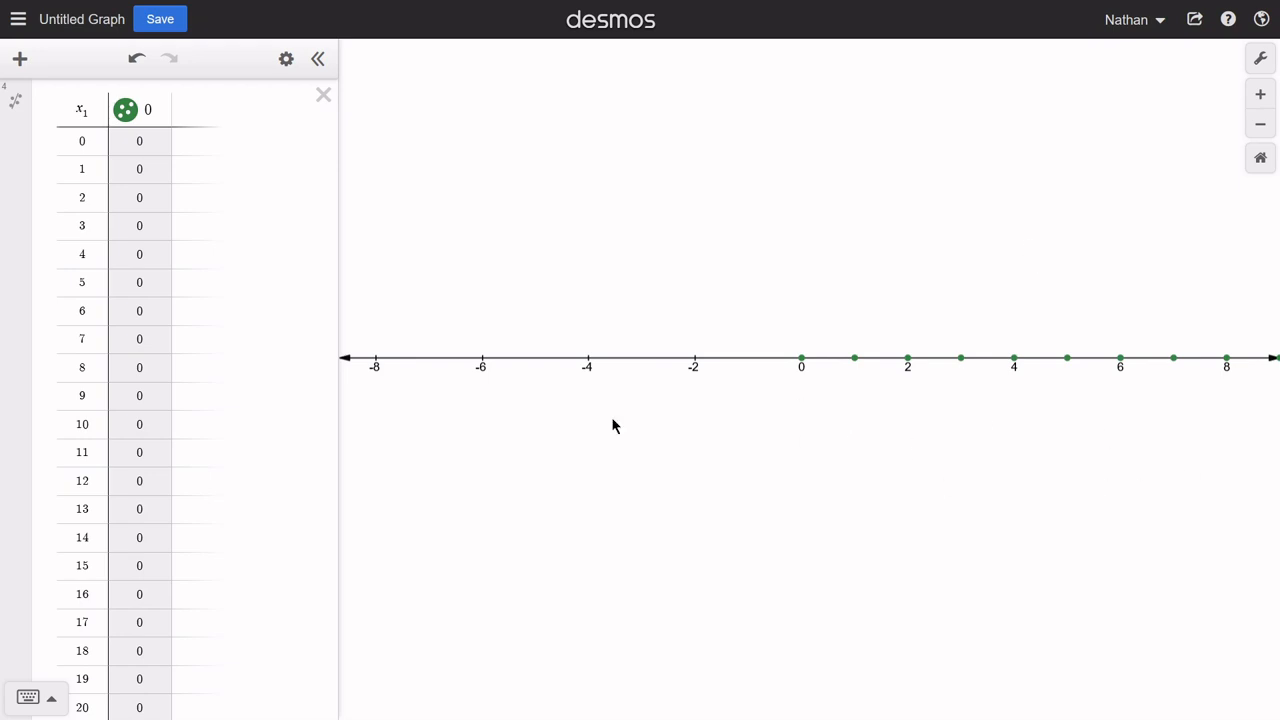
Step: Insert three rows above the 0 row in the table with the x-values -4.2, -15.896 and -100
scroll(227, 309, up, 2)
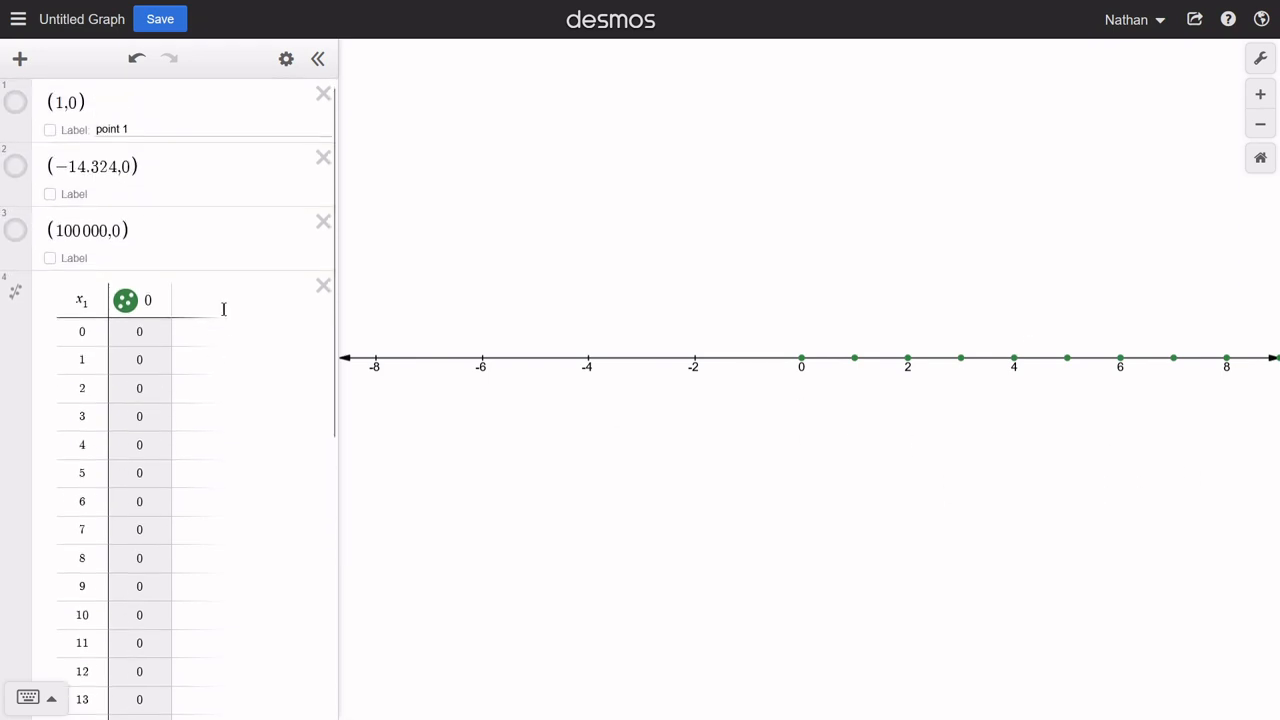
scroll(224, 312, down, 5)
scroll(224, 312, up, 5)
click(75, 331)
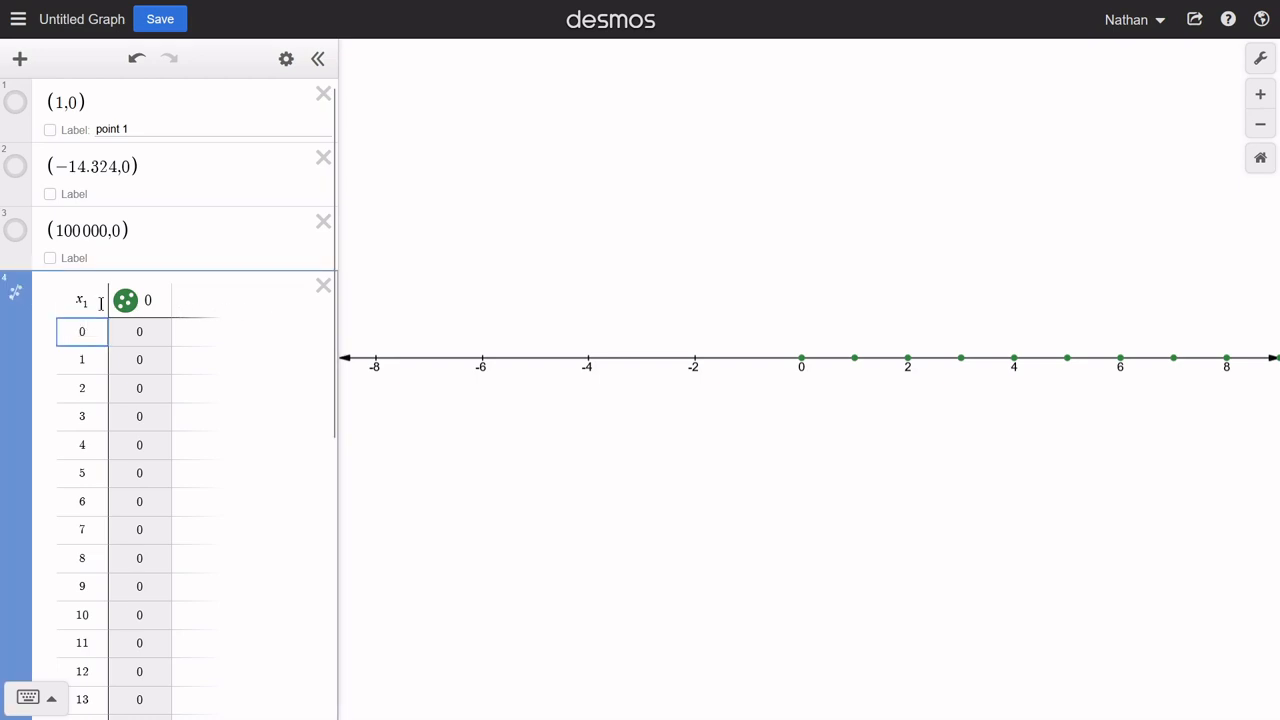
click(101, 303)
key(Return)
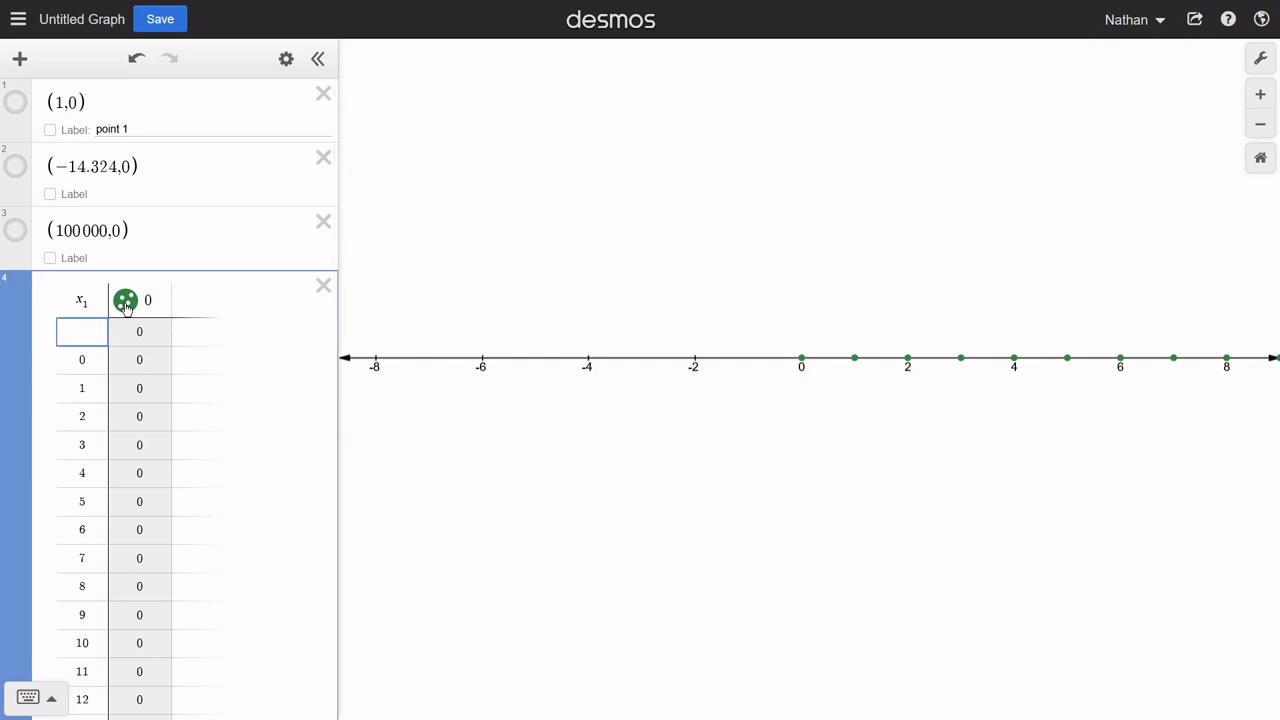
text(-4)
text(.2)
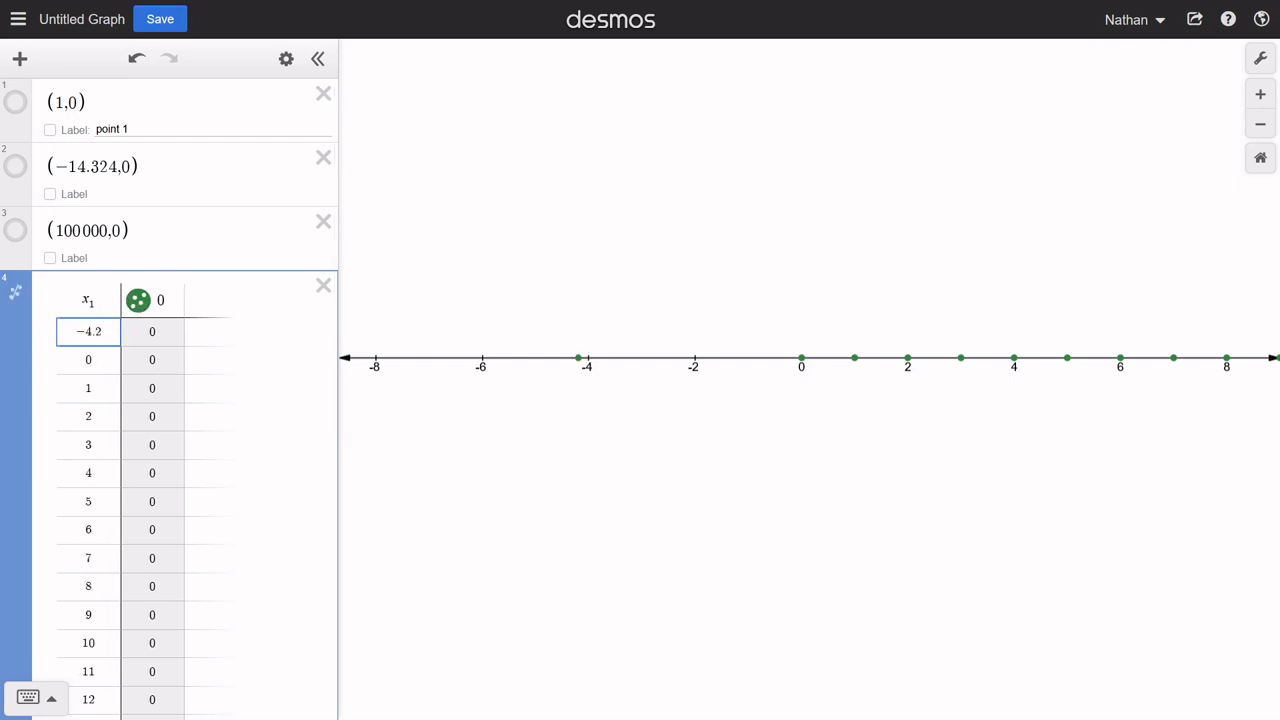
key(Return)
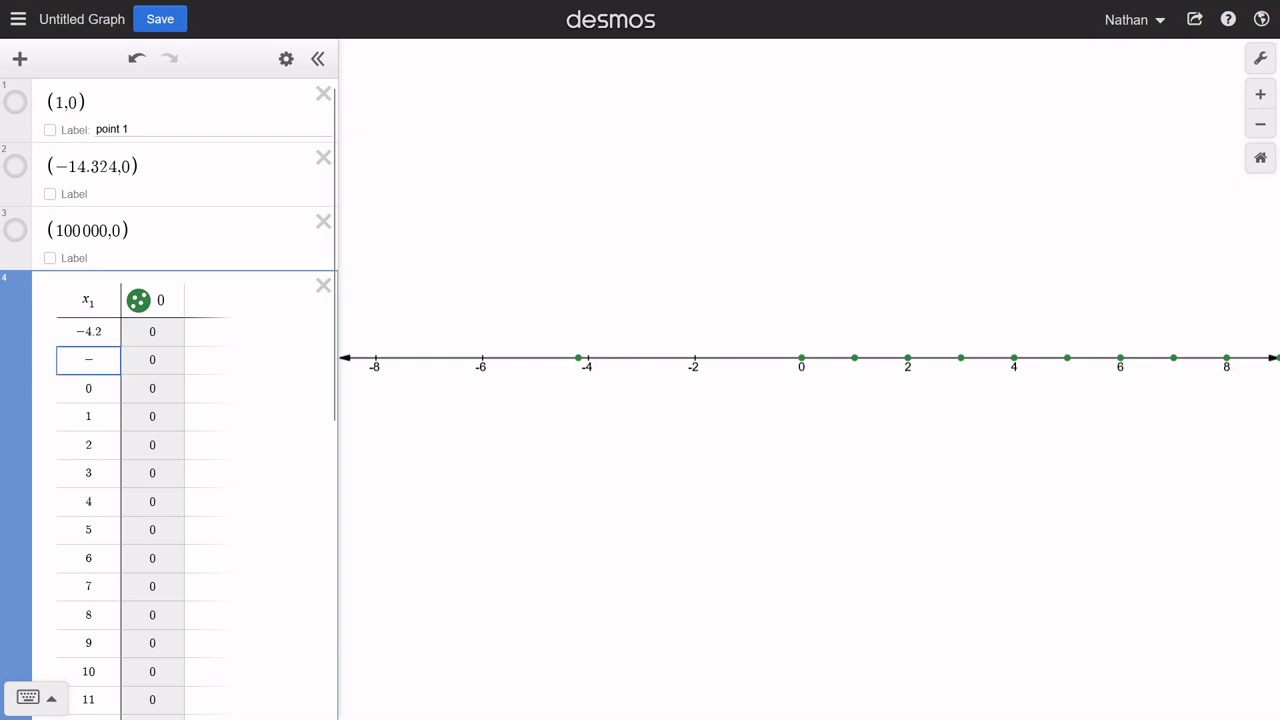
text(-15.89)
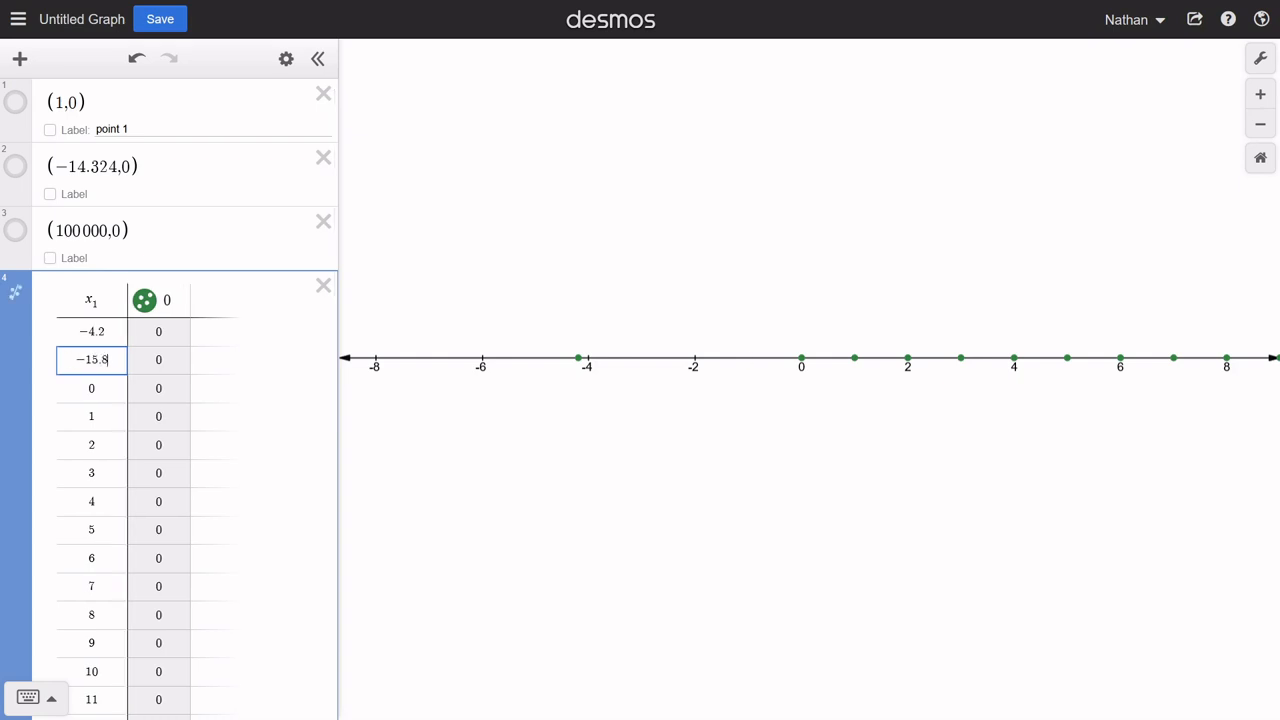
text(6)
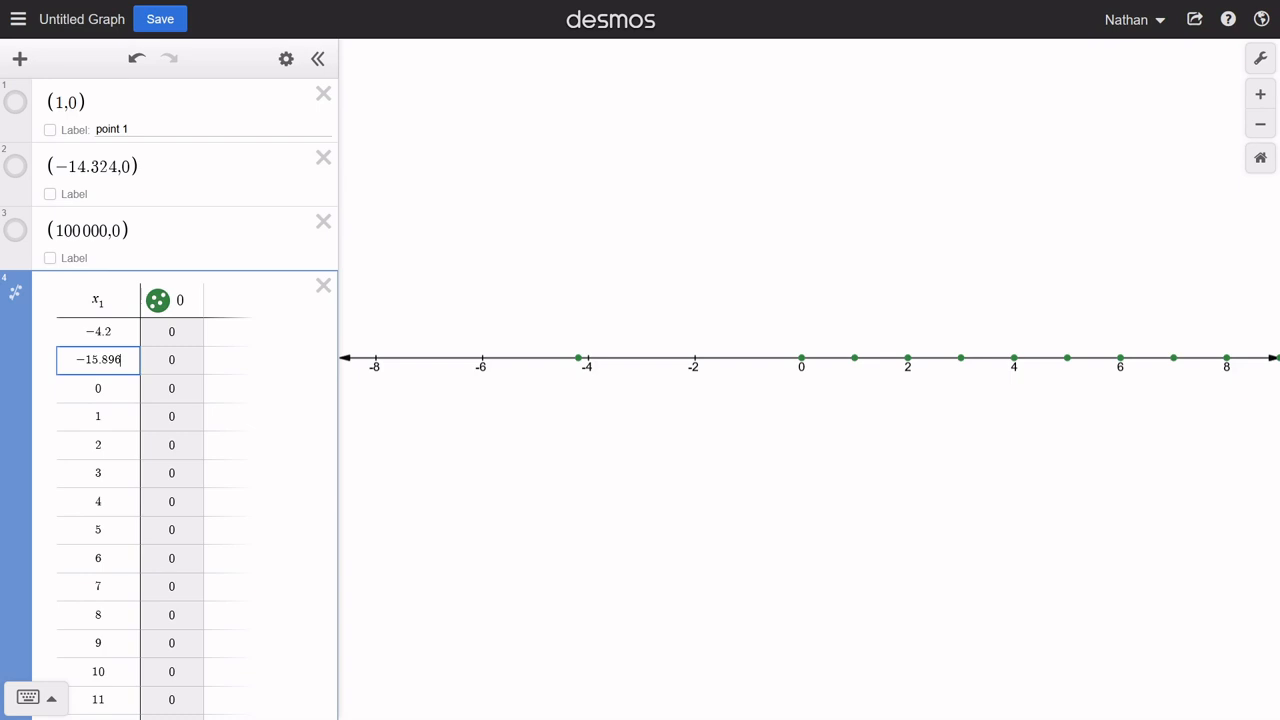
key(Return)
text(-100)
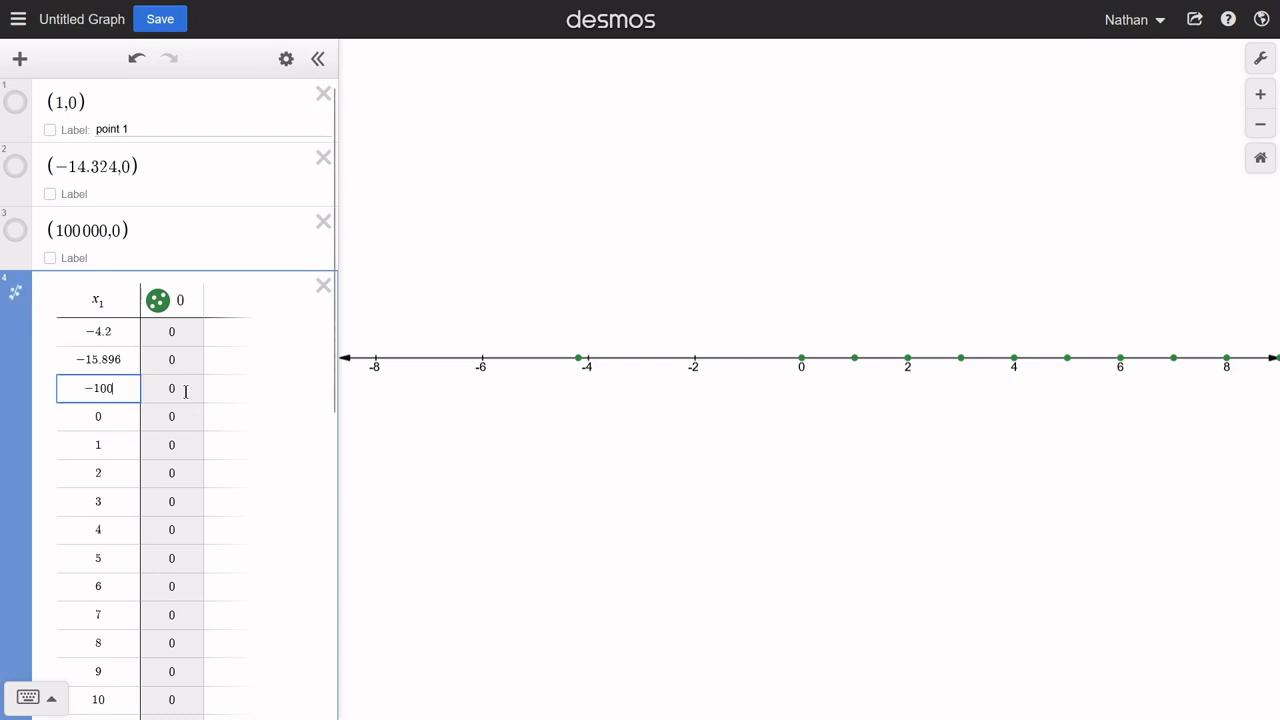
Step: Inspect the coordinates of the plotted points for the table rows -4.2 and -15.896 on the number line
scroll(137, 557, down, 5)
scroll(109, 526, up, 5)
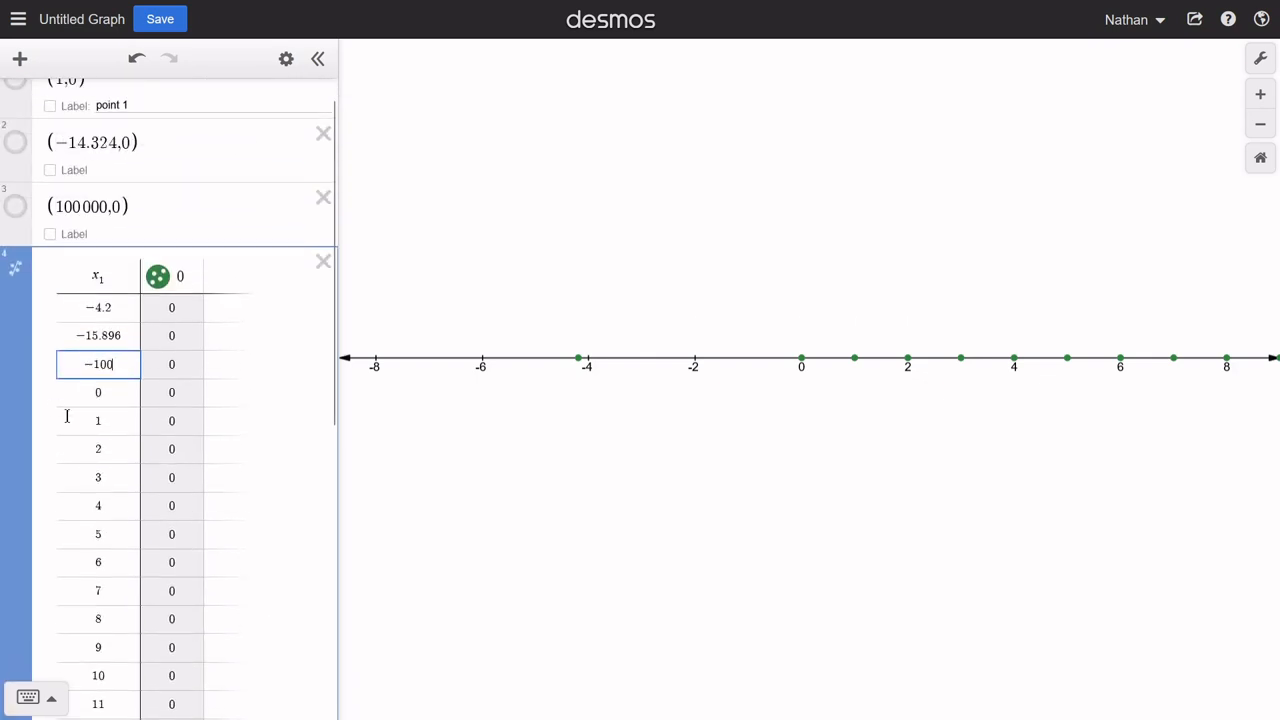
click(579, 360)
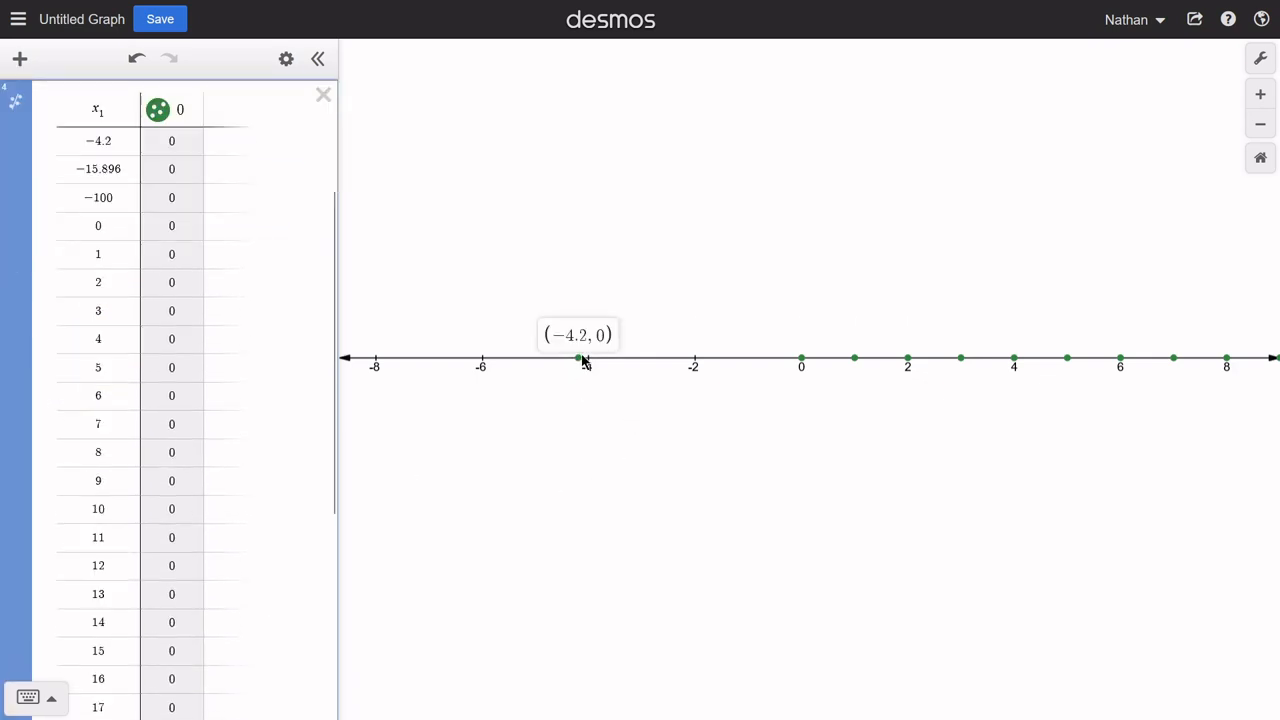
drag(483, 443, 888, 452)
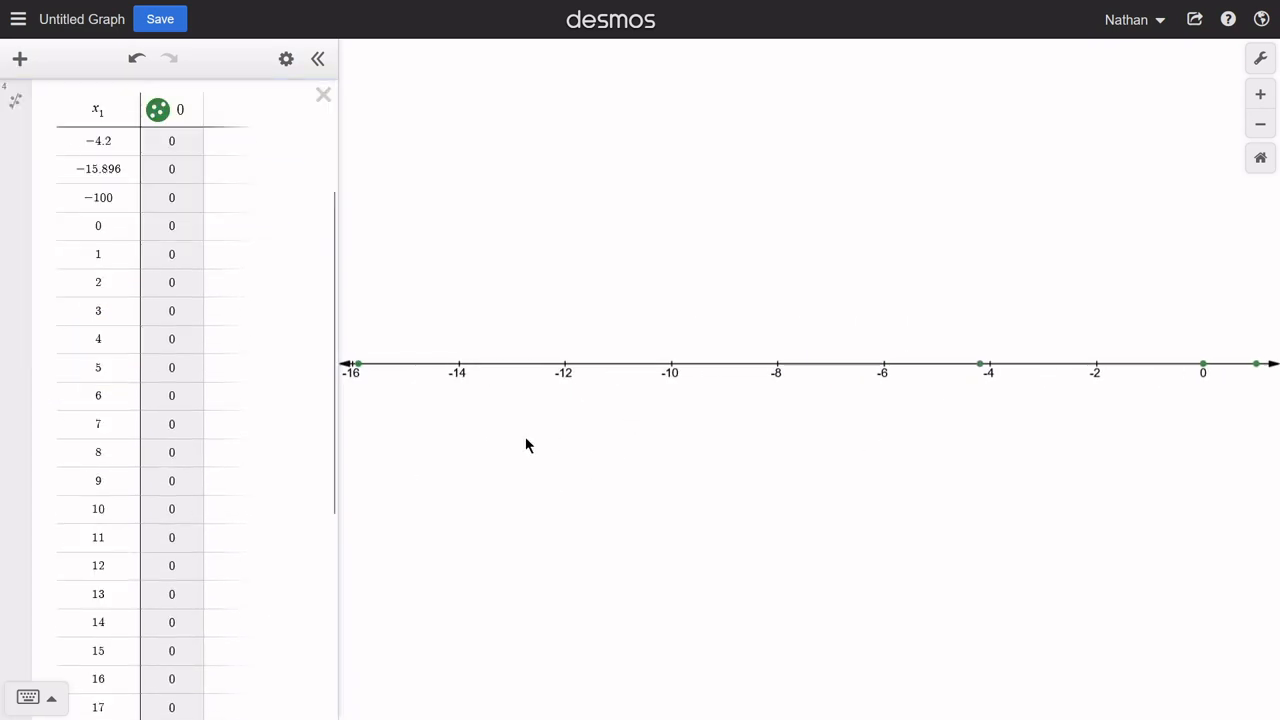
drag(389, 409, 566, 390)
click(547, 366)
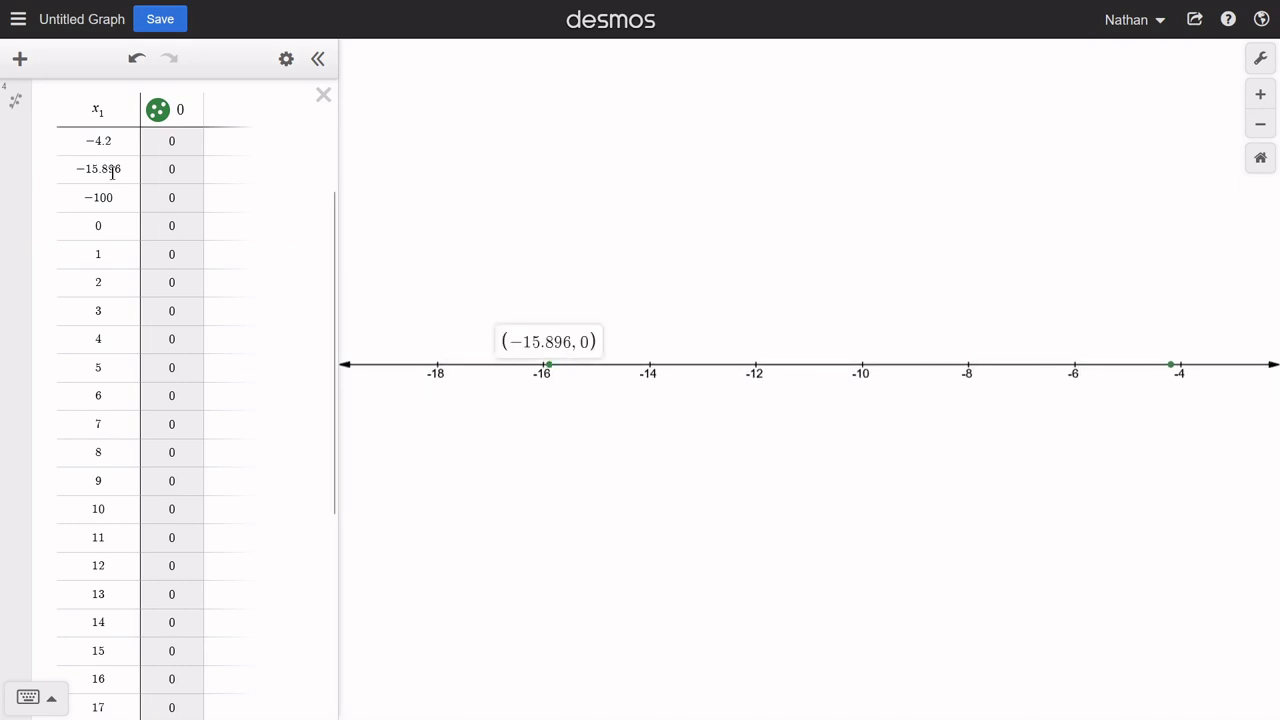
Step: Inspect the coordinates of the point for the table row -100 on a wider range of the number line
drag(697, 273, 1046, 282)
click(1260, 126)
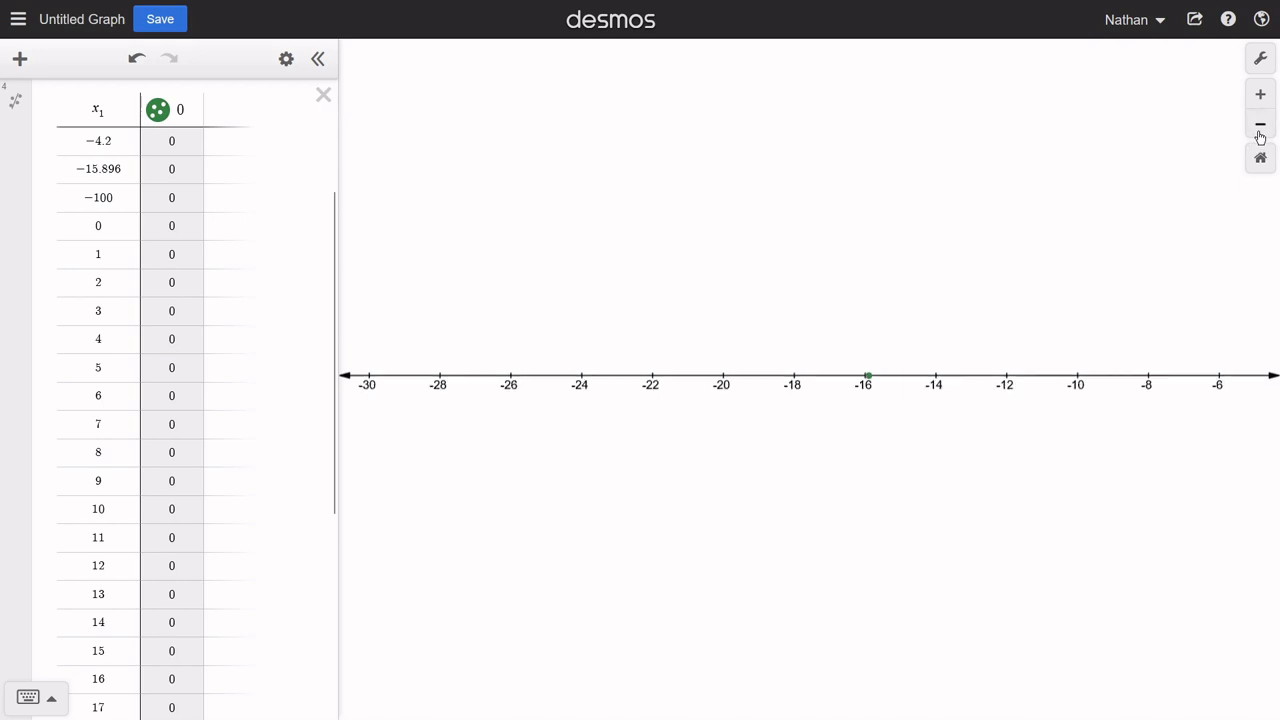
click(1260, 126)
click(1260, 126)
click(1260, 125)
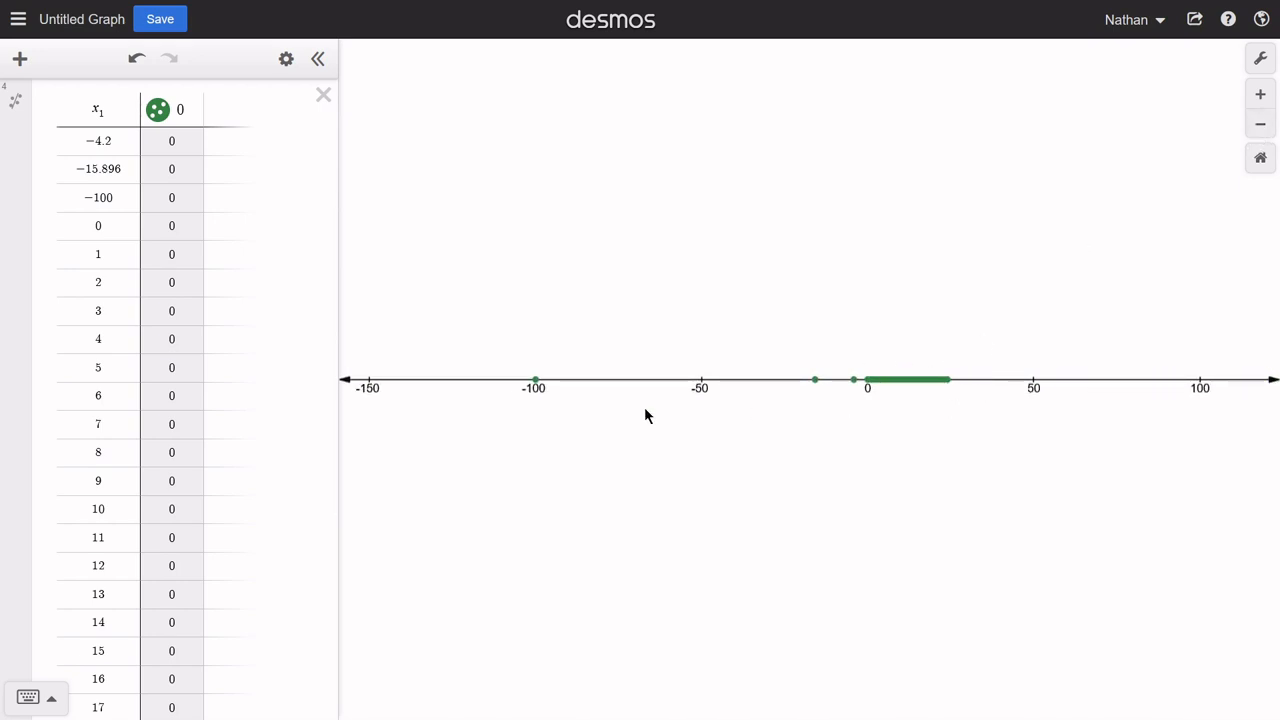
click(537, 381)
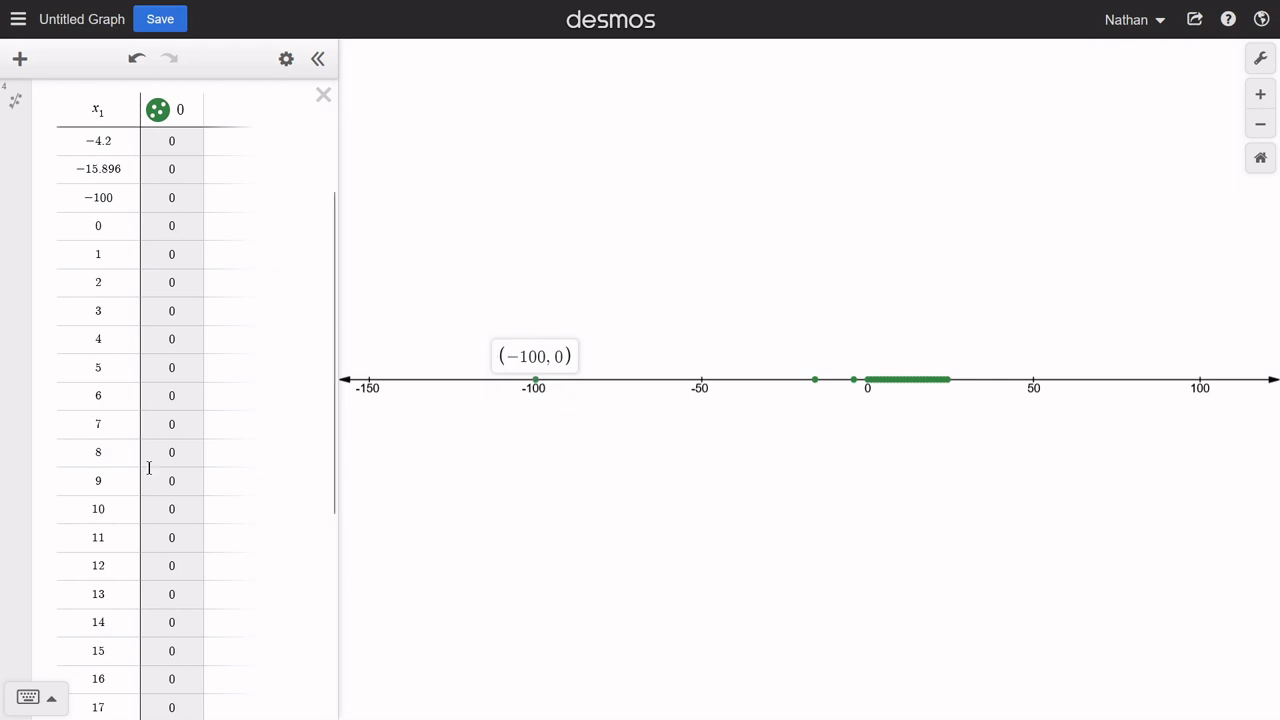
scroll(172, 399, up, 3)
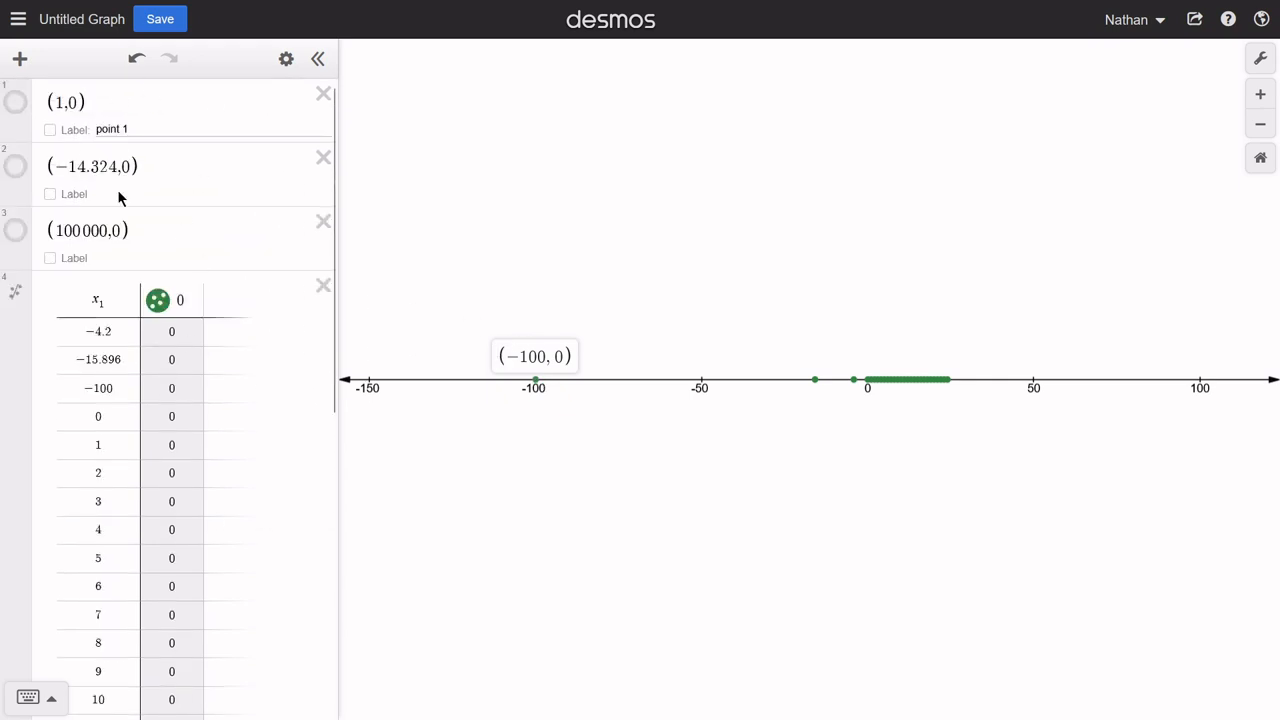
Step: Reset the graph to its default view and delete the three point expressions and the table
click(1260, 160)
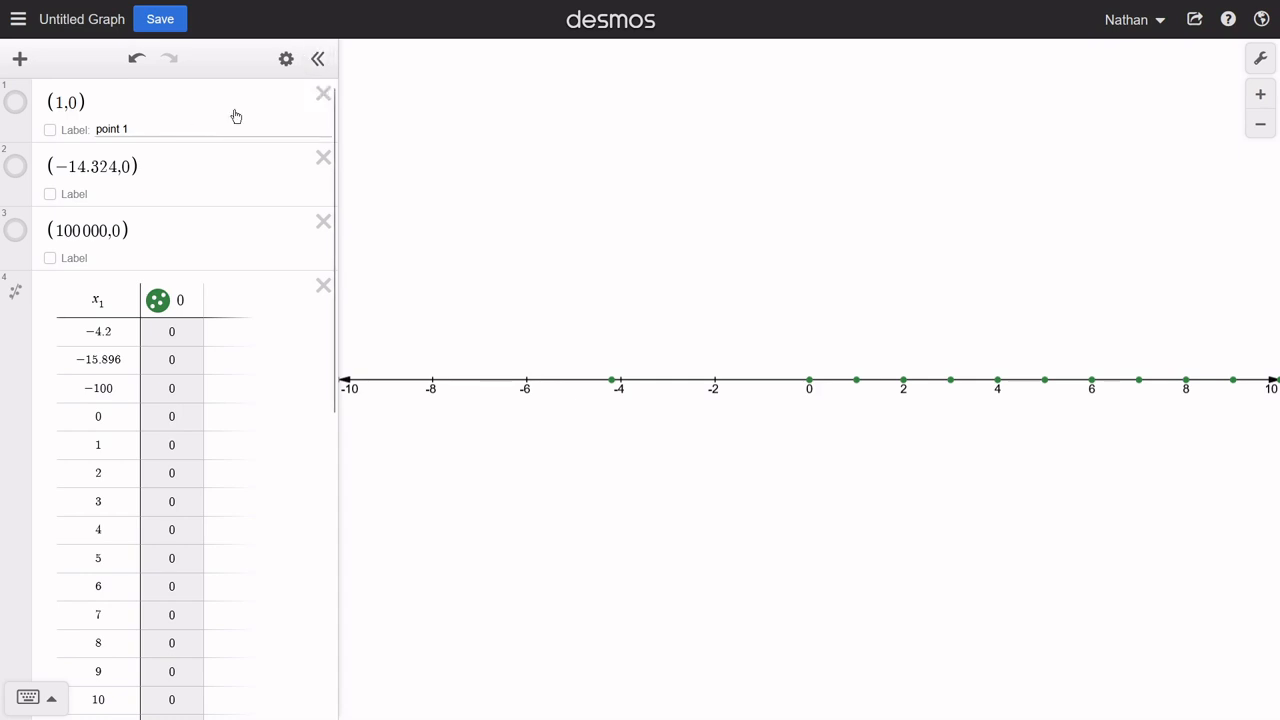
click(323, 94)
click(325, 98)
click(325, 98)
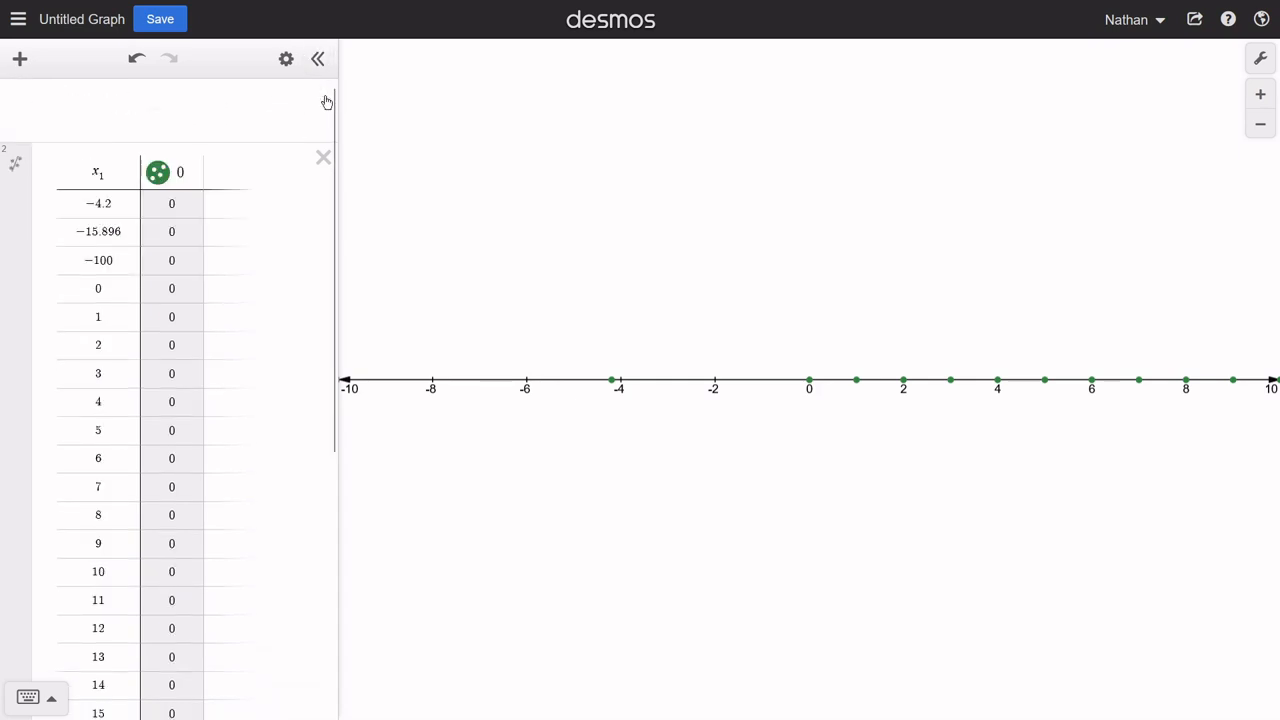
click(324, 96)
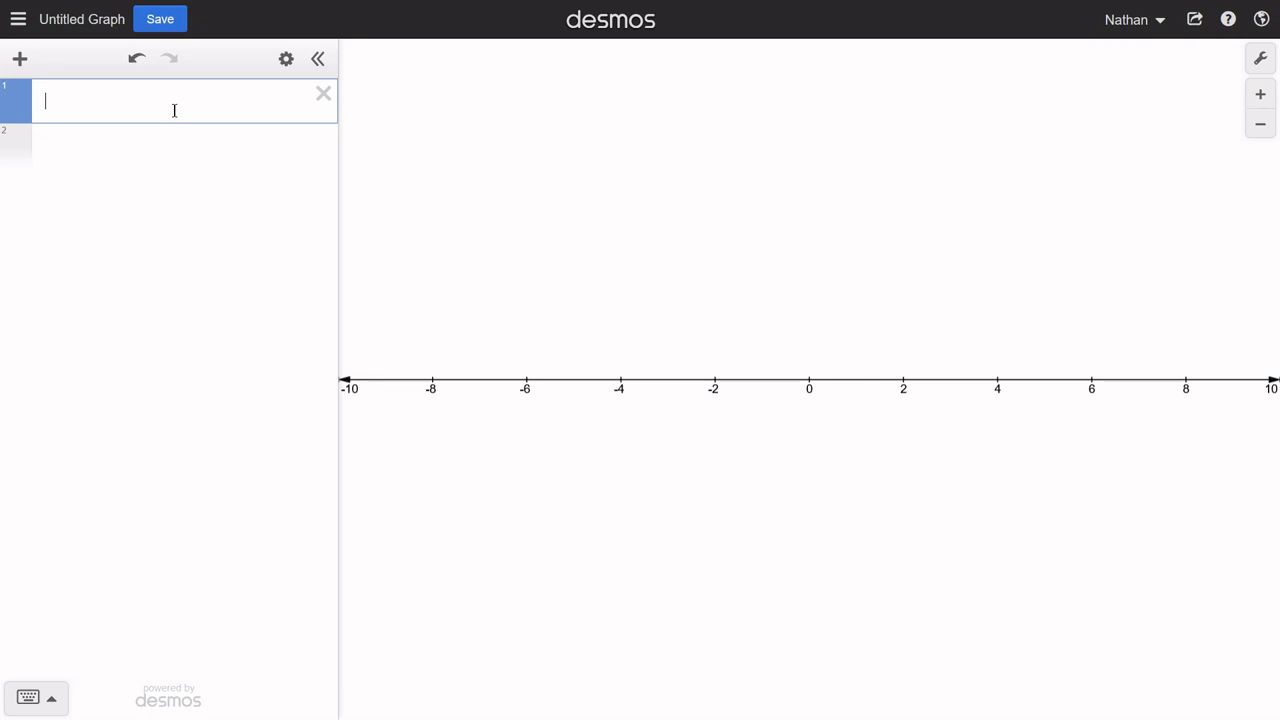
Step: Plot the point (a,0) with a slider for a, and move it through 5.5 and -6.5 to -3.46 on the number line
text((a,0)
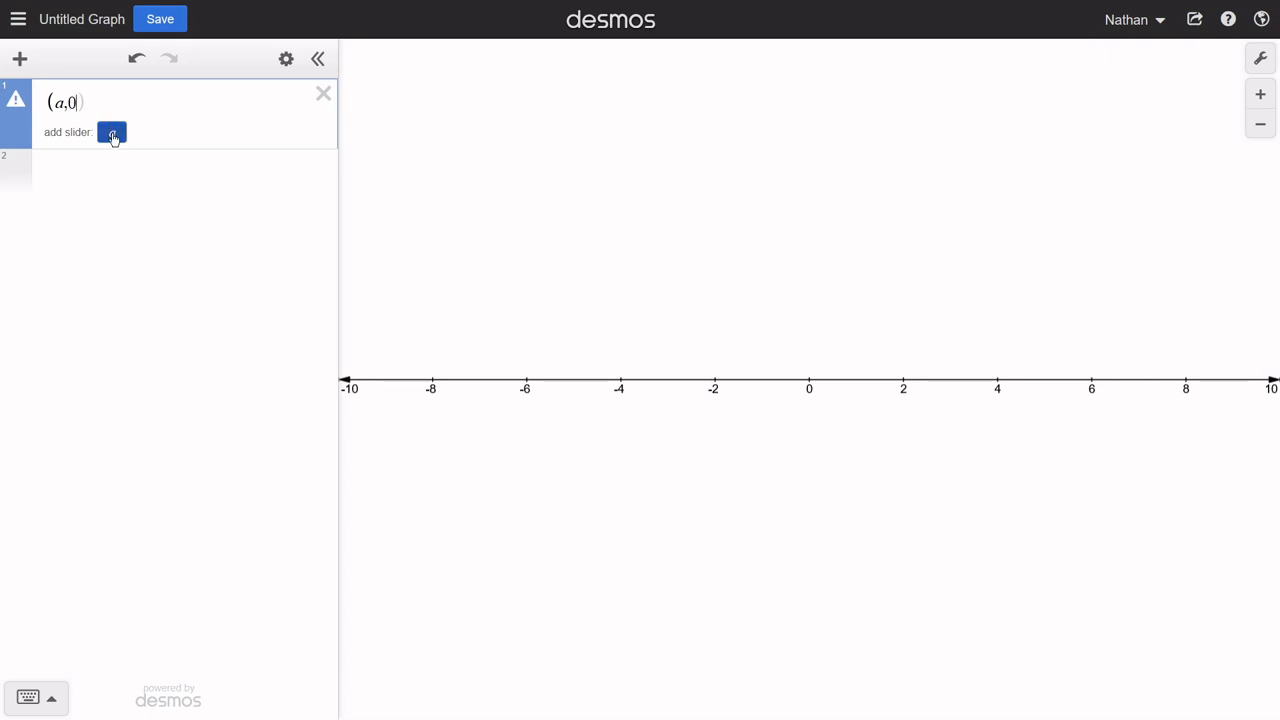
click(112, 137)
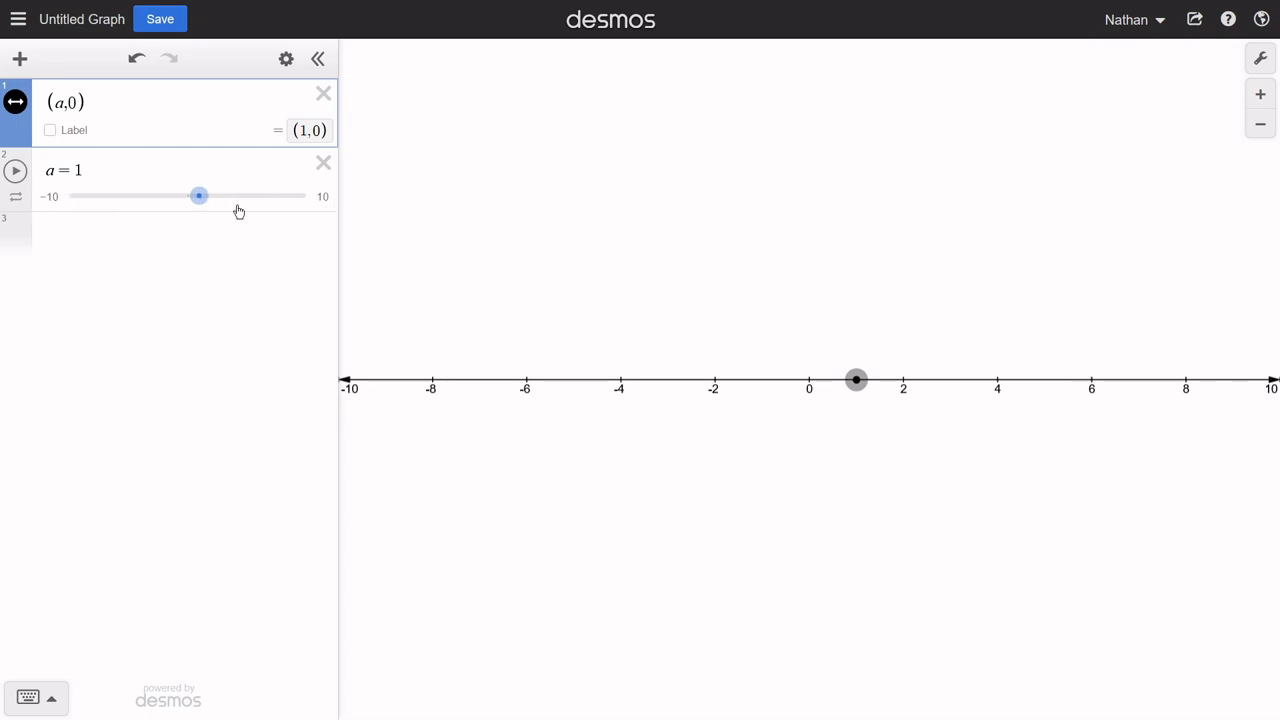
mouse_move(200, 206)
mouse_down()
mouse_move(247, 208)
mouse_move(200, 207)
mouse_up()
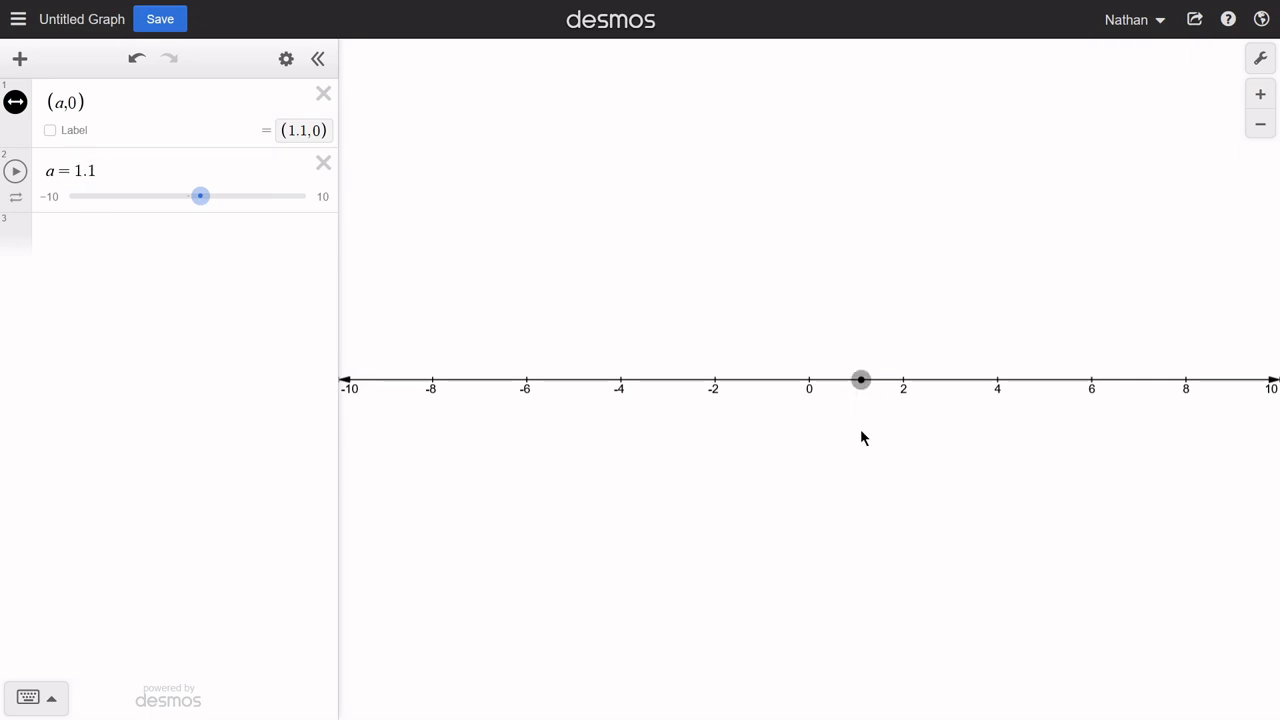
drag(229, 210, 260, 206)
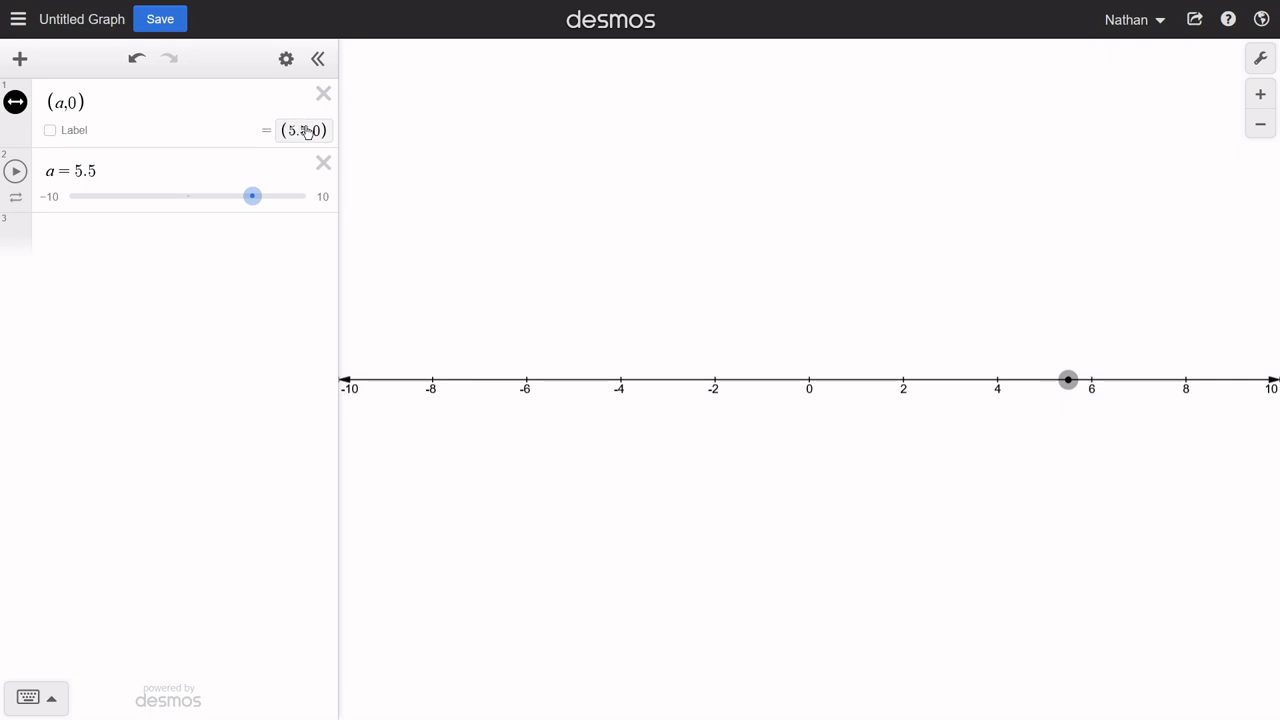
drag(257, 203, 108, 203)
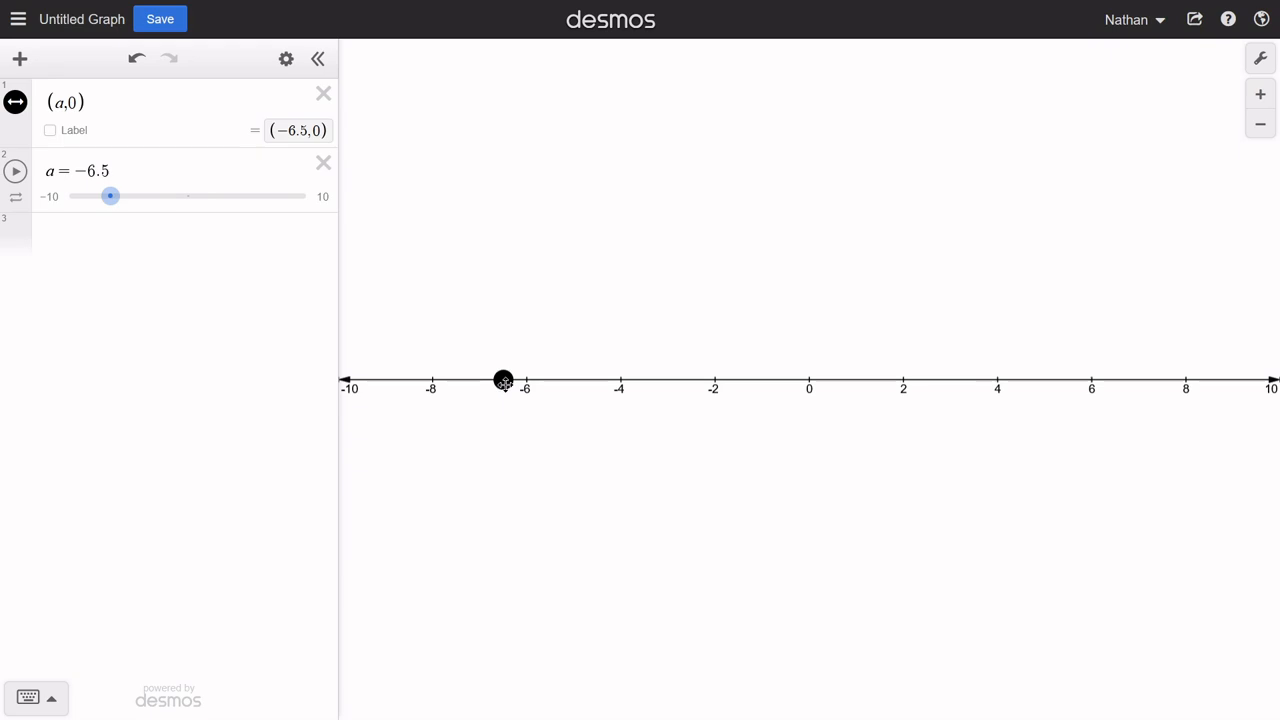
drag(503, 380, 646, 376)
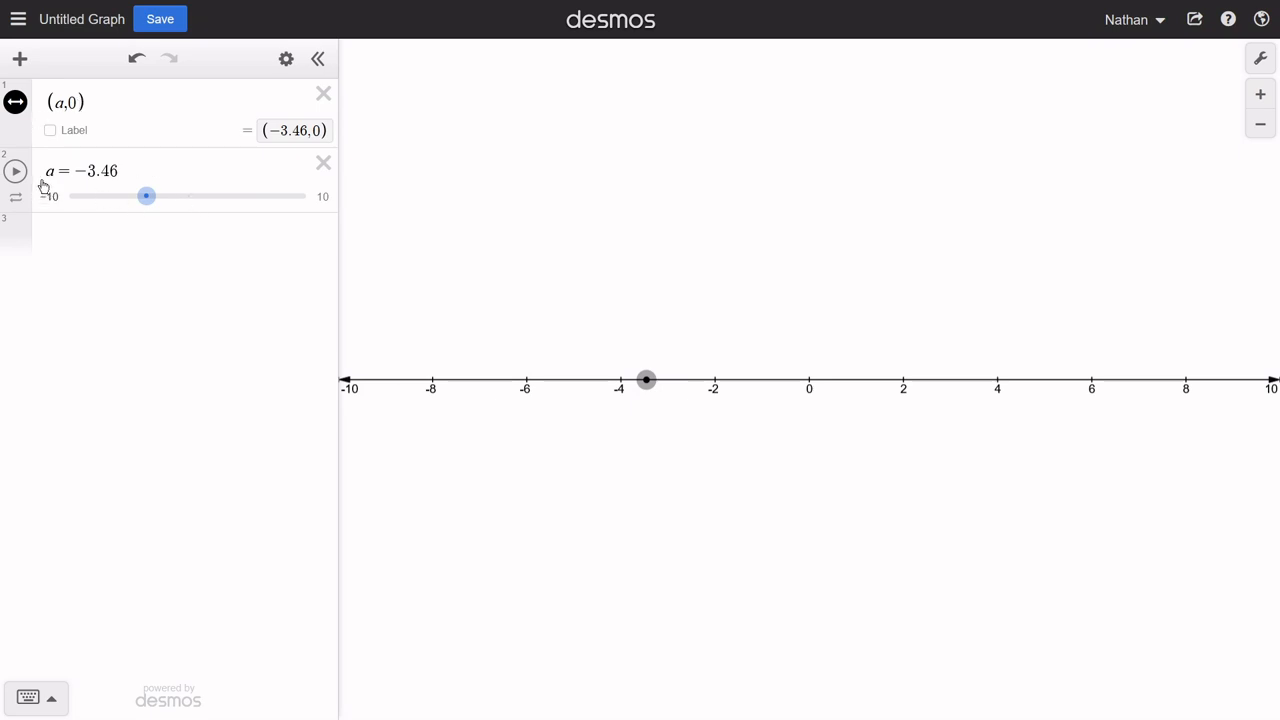
Step: Set the slider for a to range from -100 to 100 with a step of 3
click(326, 202)
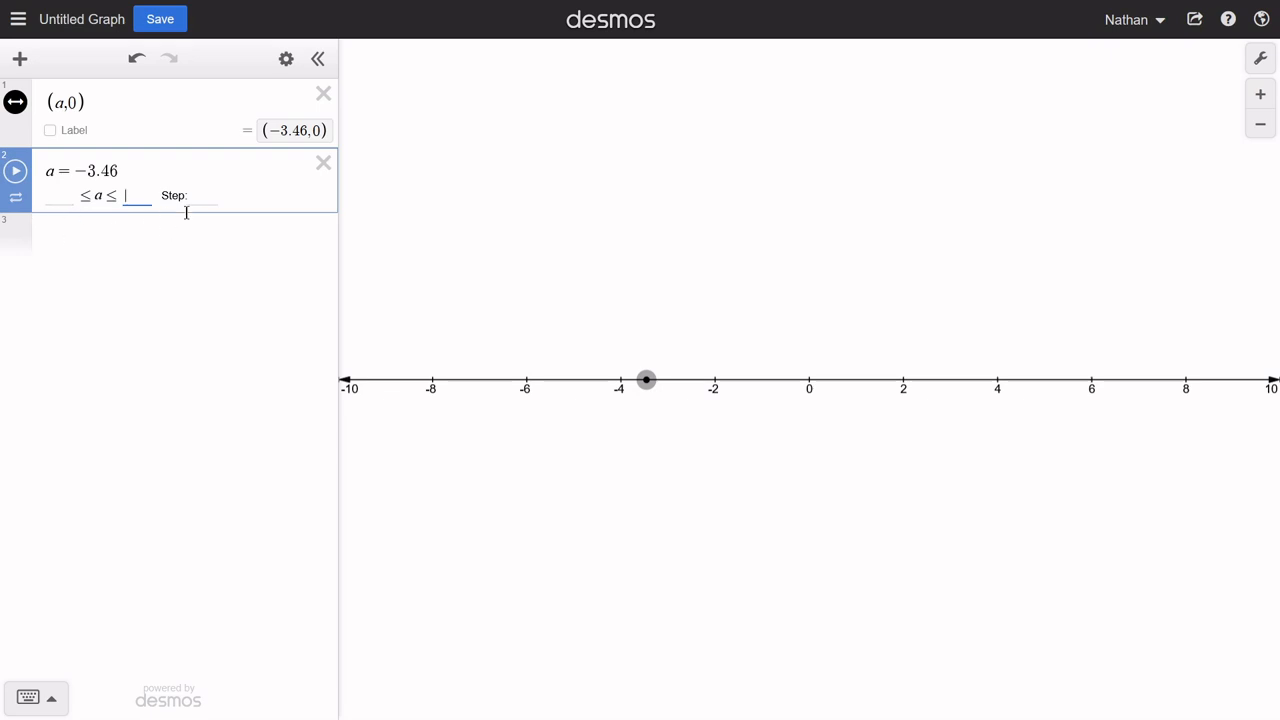
click(62, 197)
text(-100)
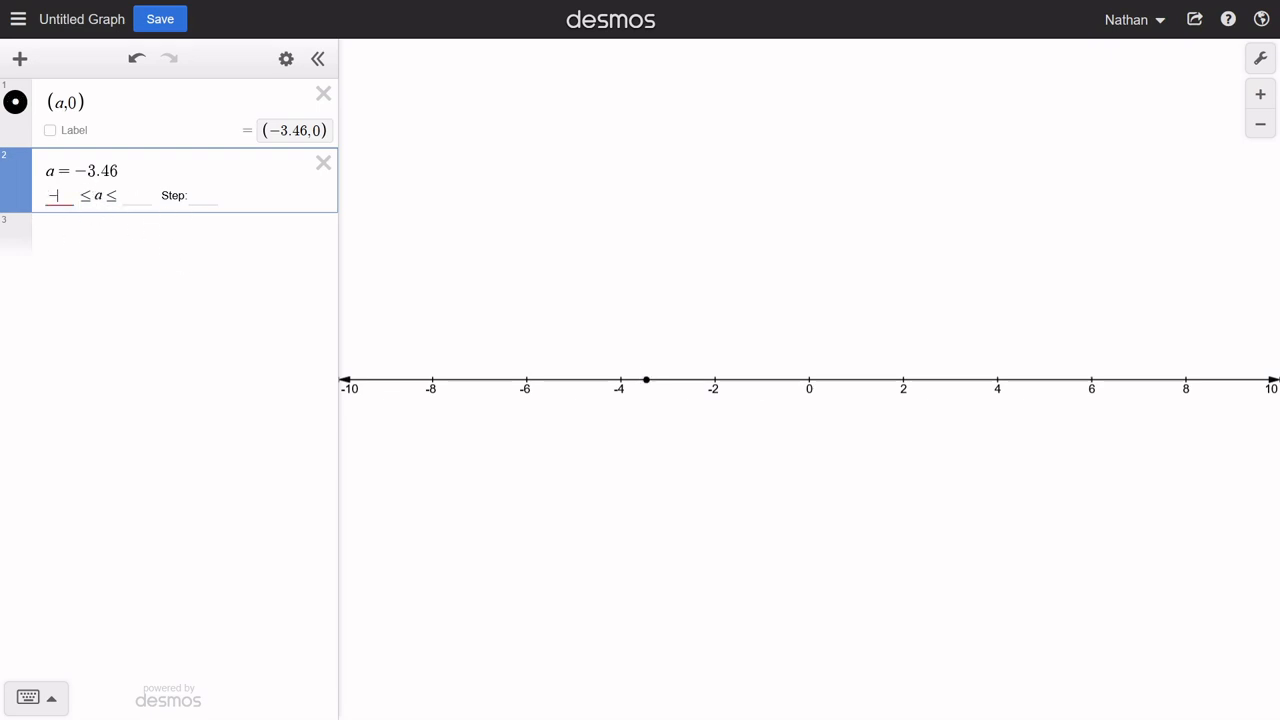
click(145, 199)
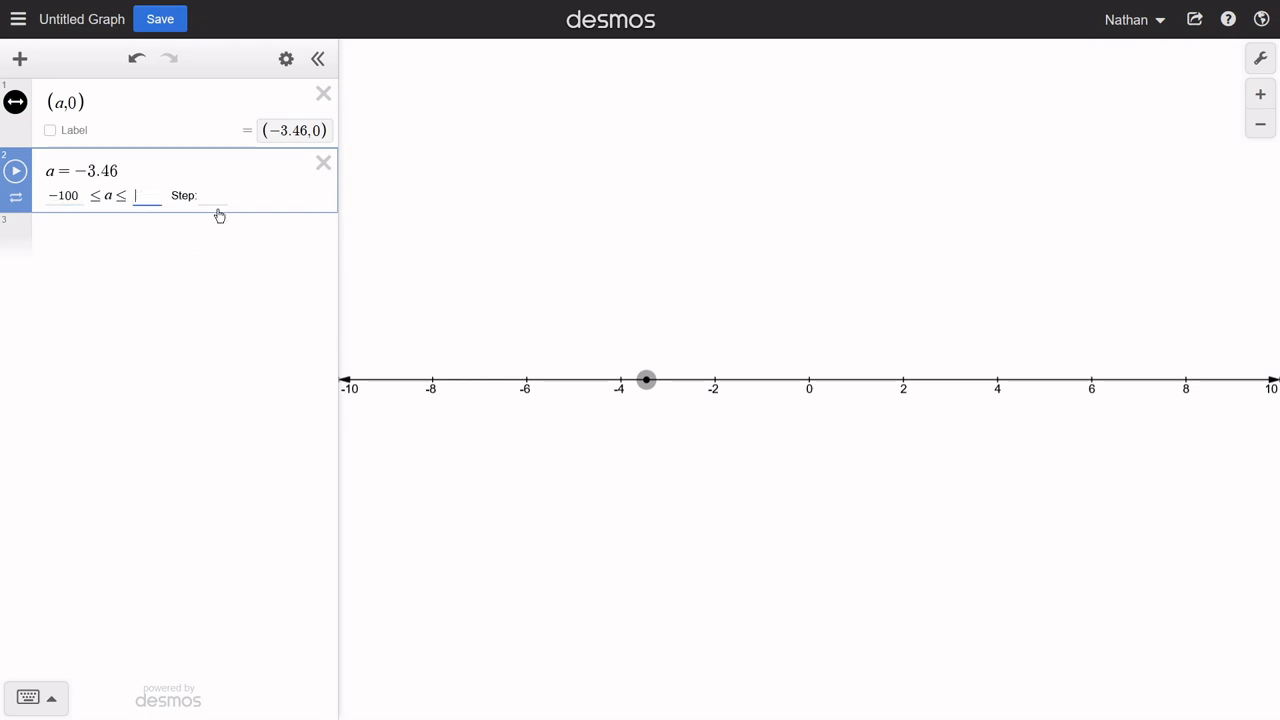
text(100)
click(216, 197)
text(3)
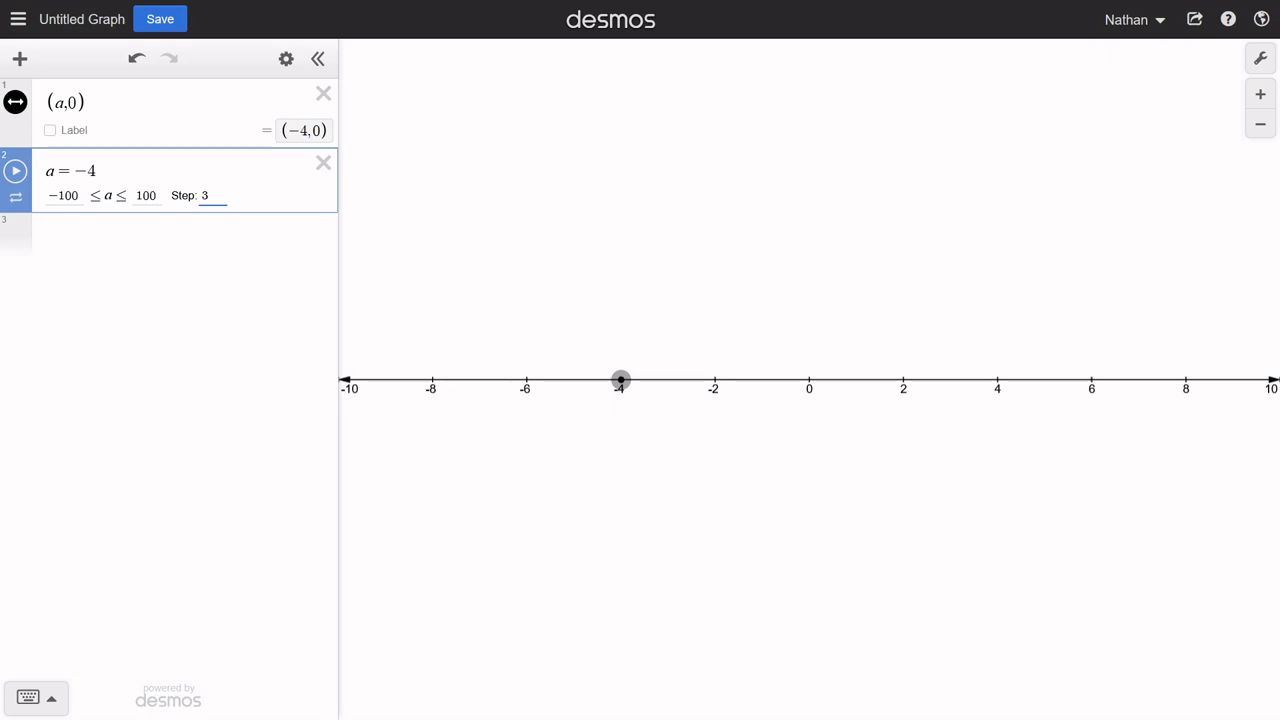
click(196, 263)
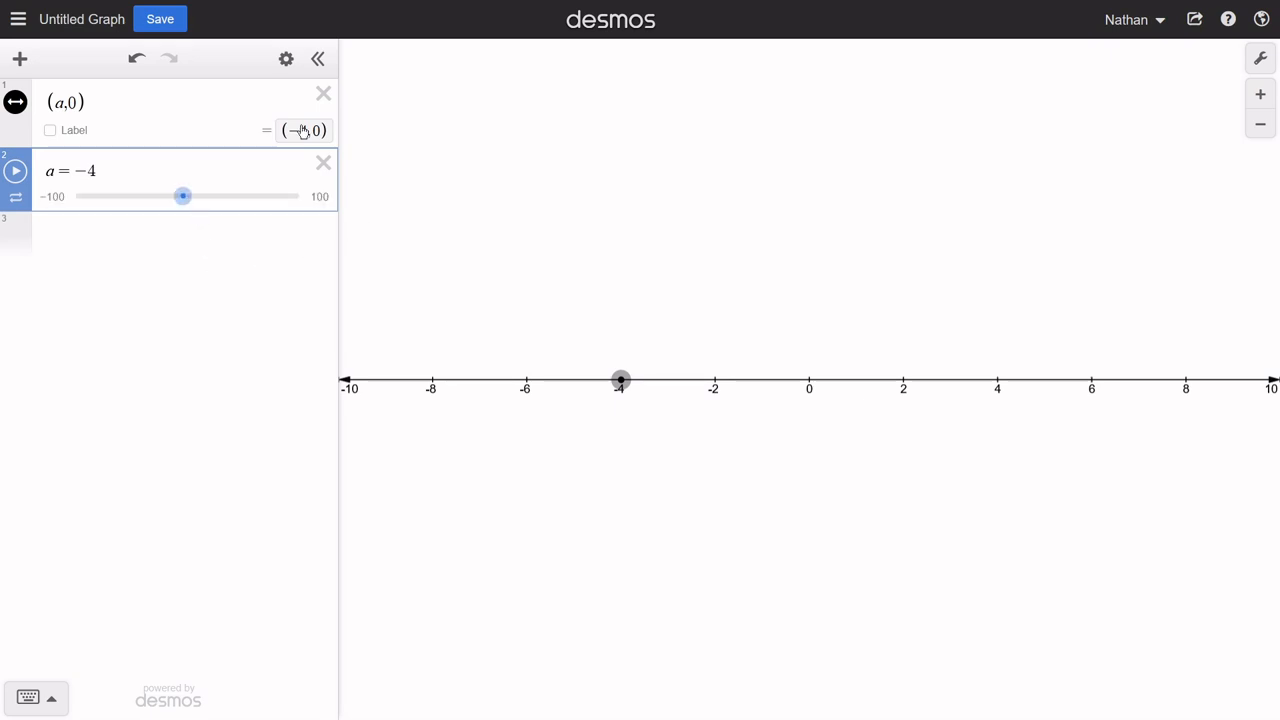
Step: Set a to 62 with its slider, and move the point itself along the number line to 89
drag(178, 195, 266, 206)
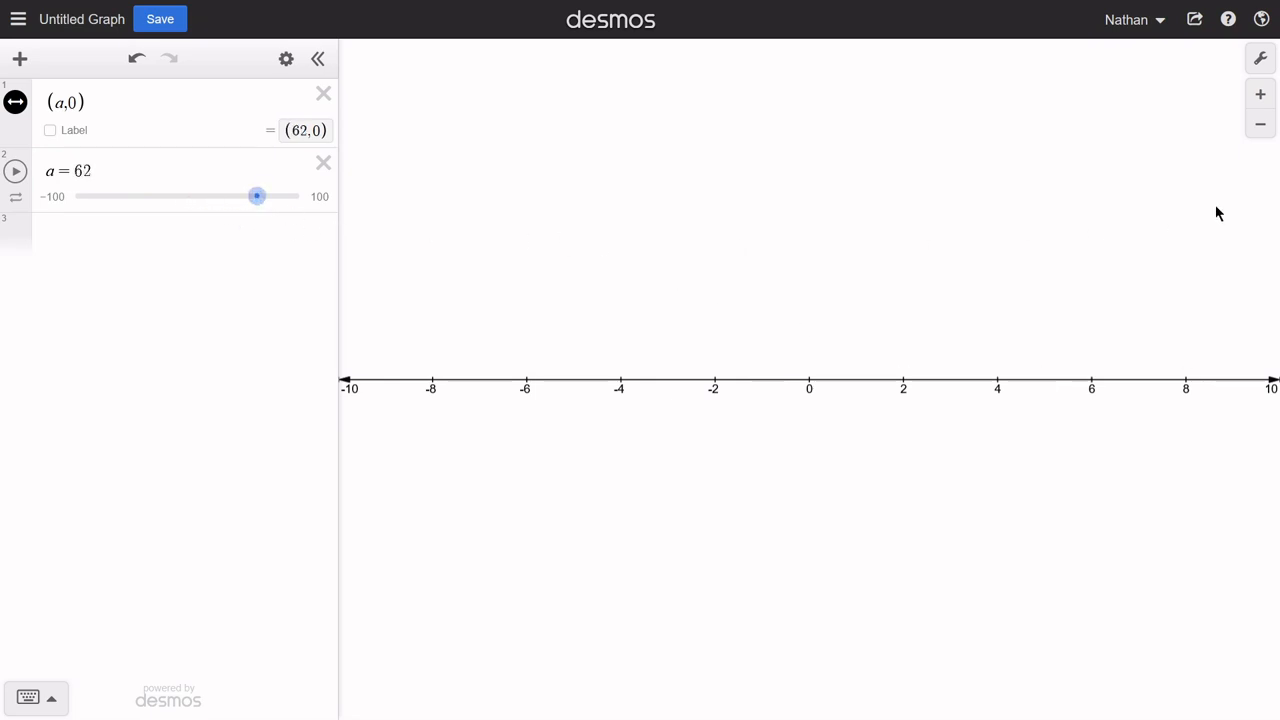
click(1270, 130)
click(1270, 130)
click(1270, 130)
click(1272, 132)
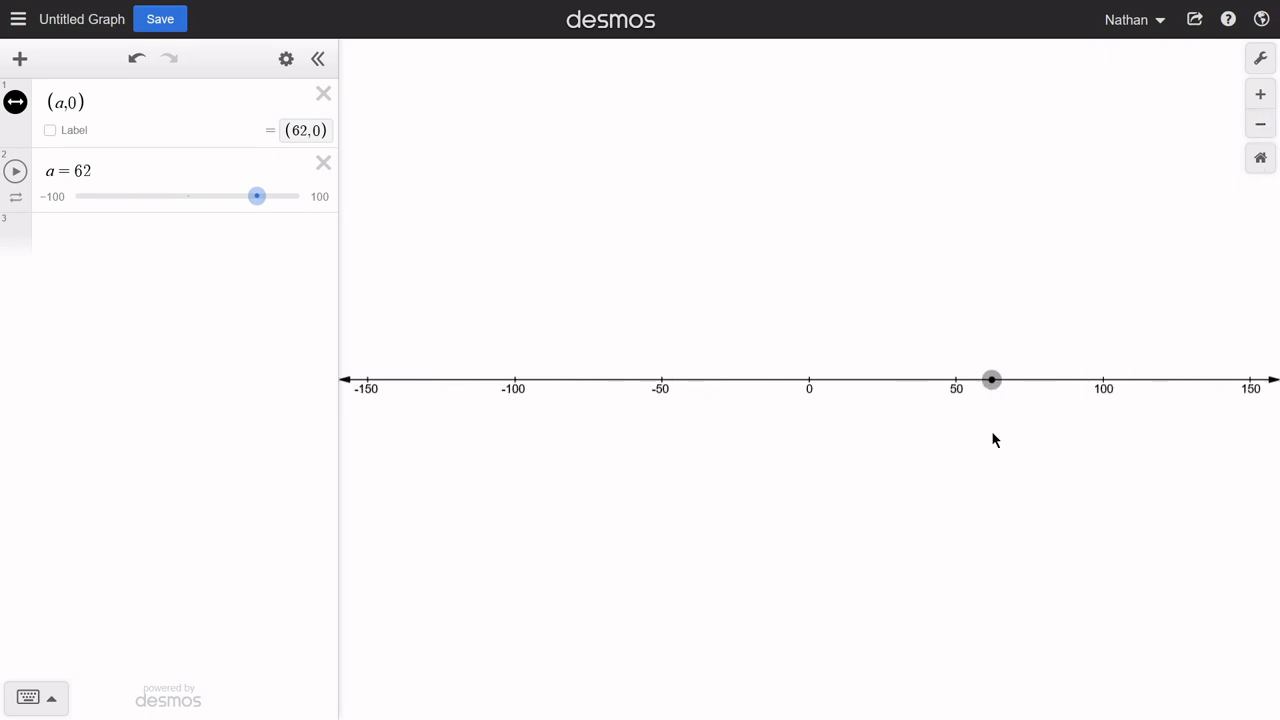
drag(991, 380, 957, 379)
drag(990, 379, 1071, 379)
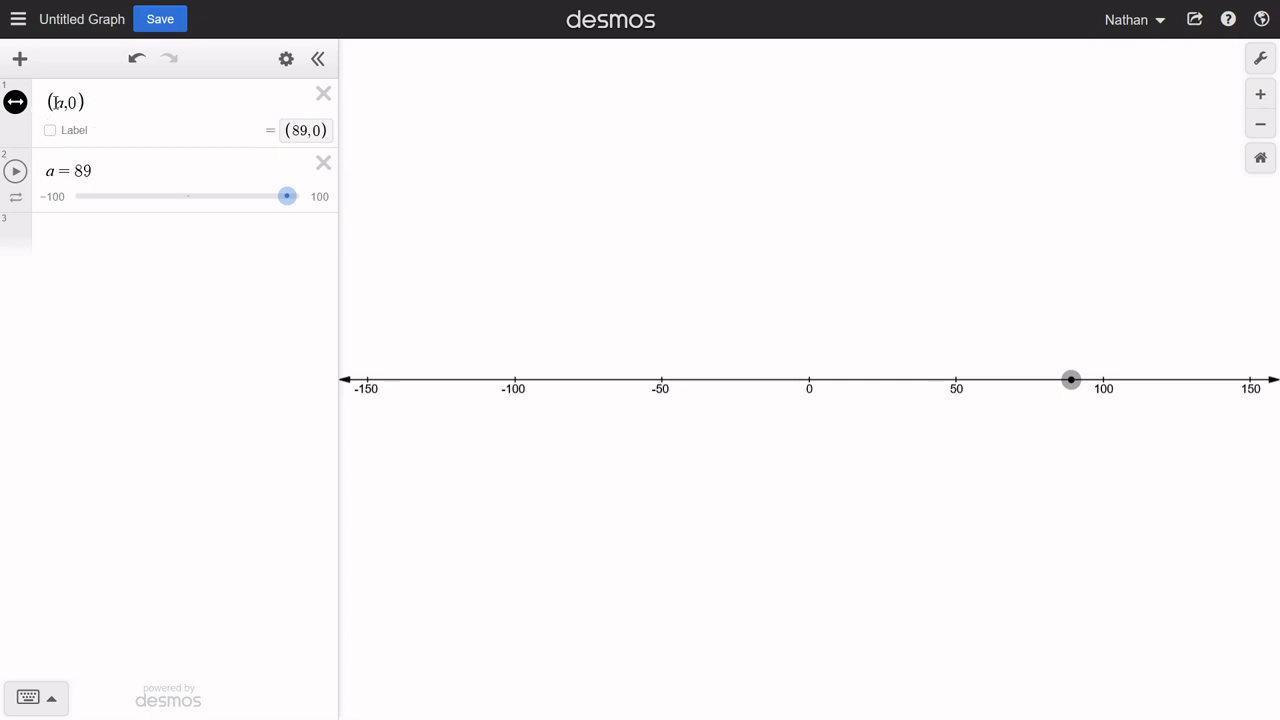
Step: Plot the point (b,0) as a new expression and add a slider for b
click(73, 243)
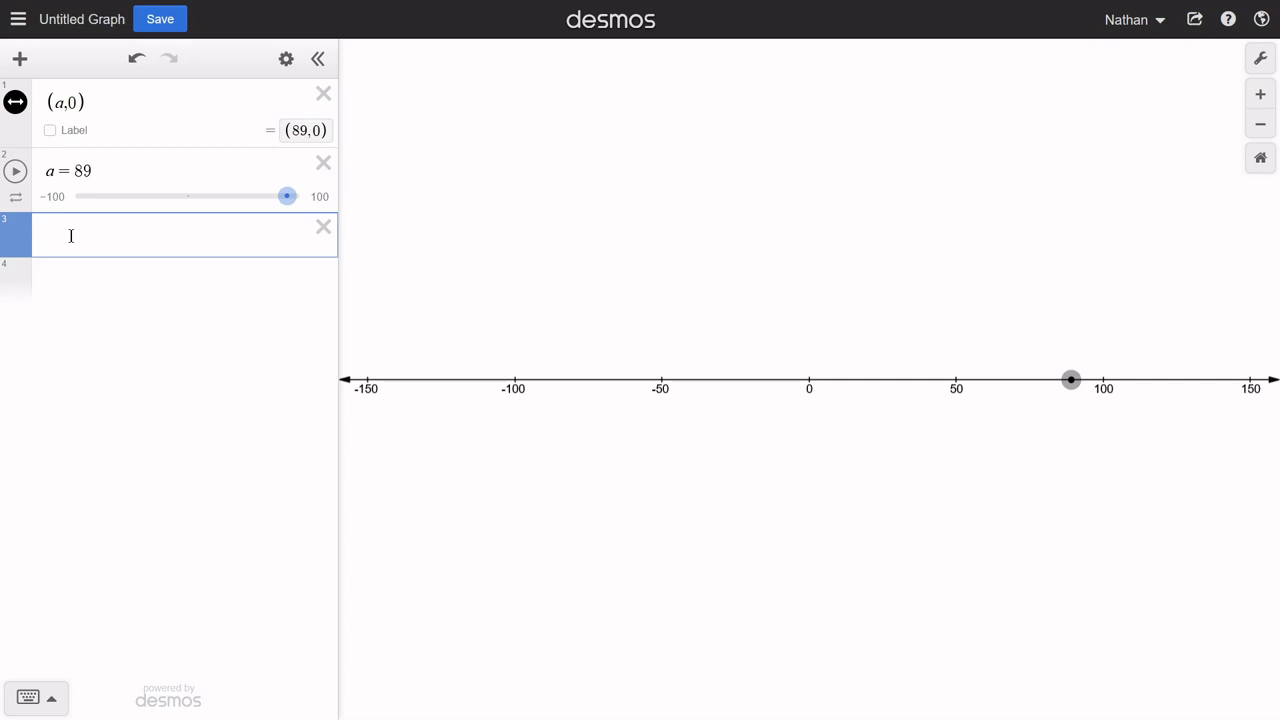
text((b,)
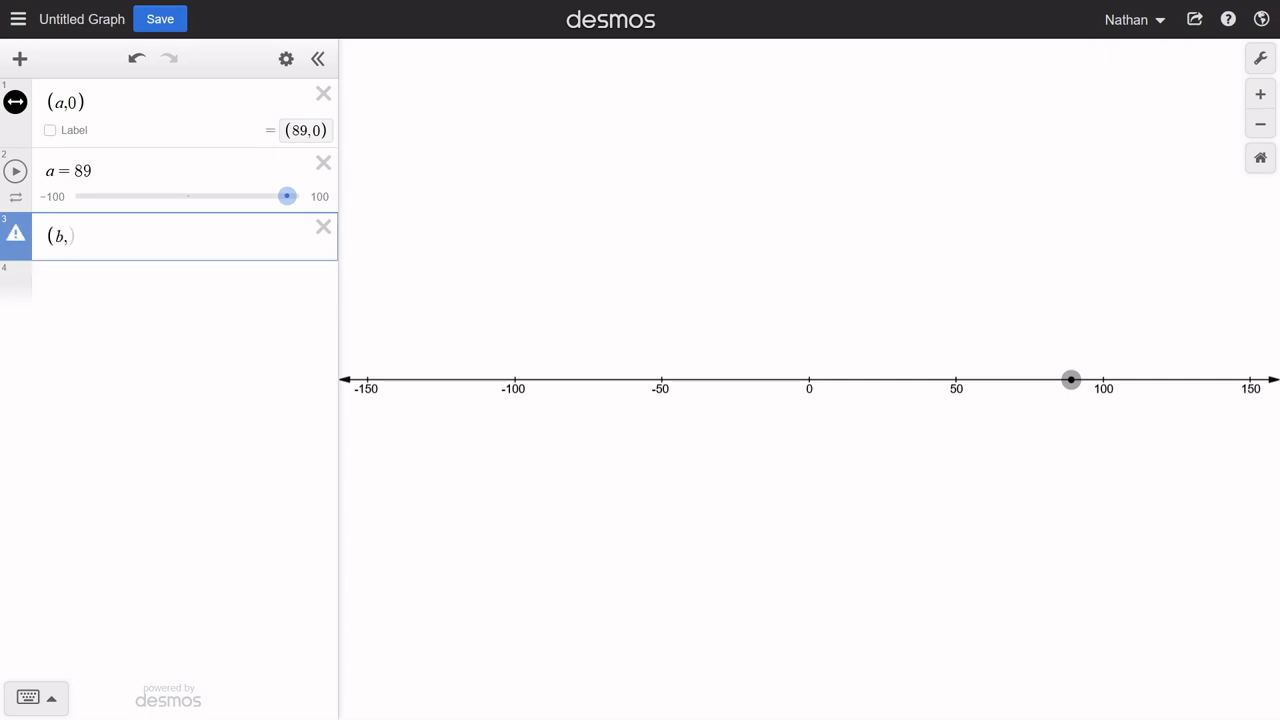
text(0)
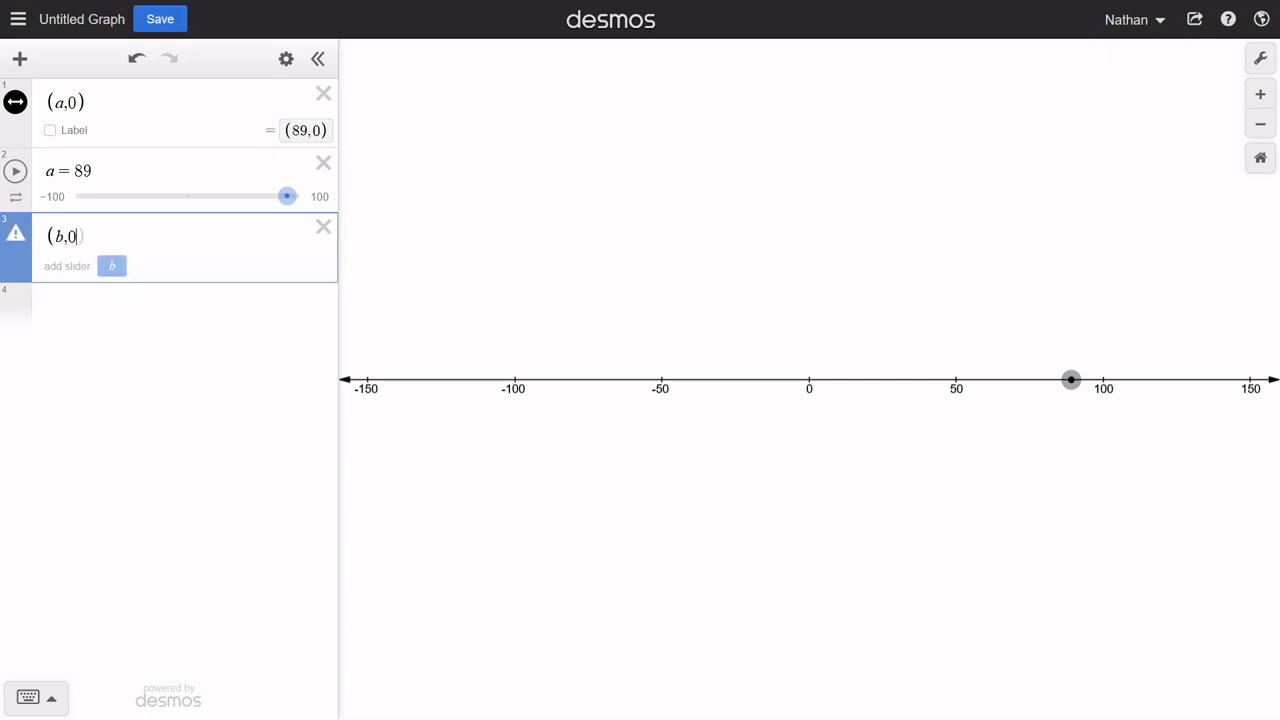
click(113, 268)
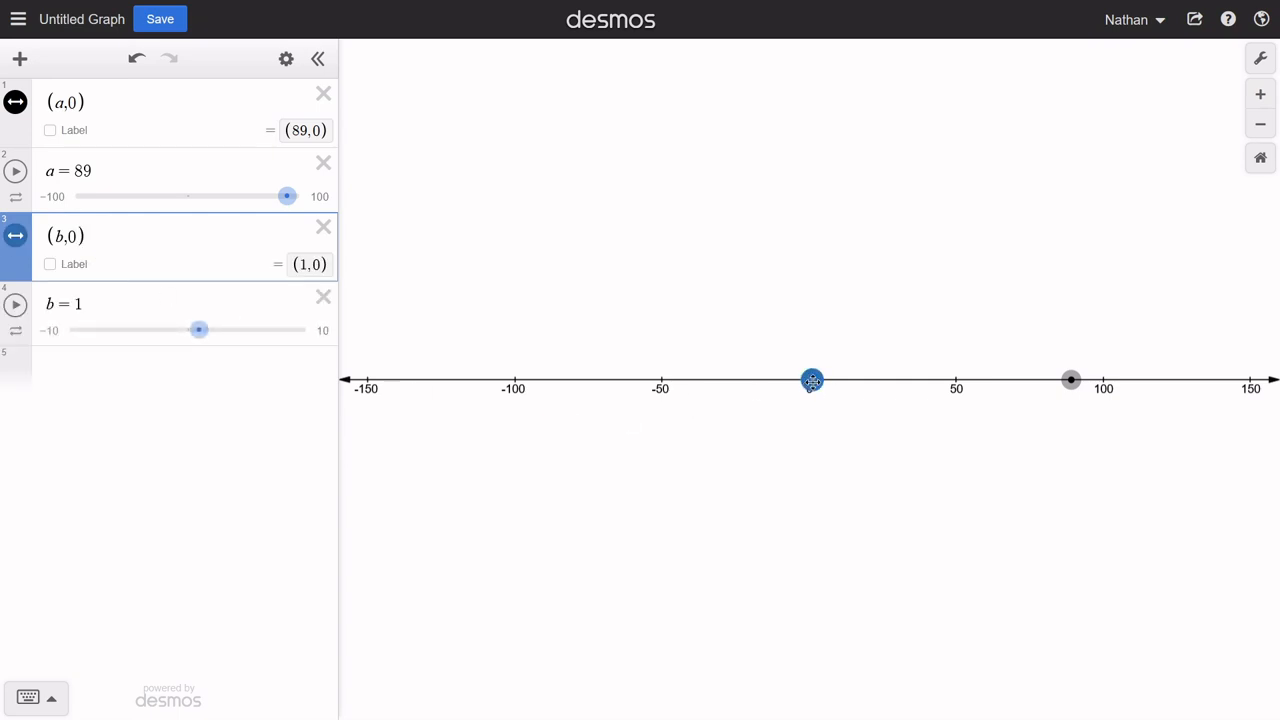
Step: Move the point (b,0) through -4.4 and -49 to -28.3 on the number line
mouse_move(812, 381)
mouse_down()
mouse_move(680, 386)
mouse_move(801, 382)
mouse_up()
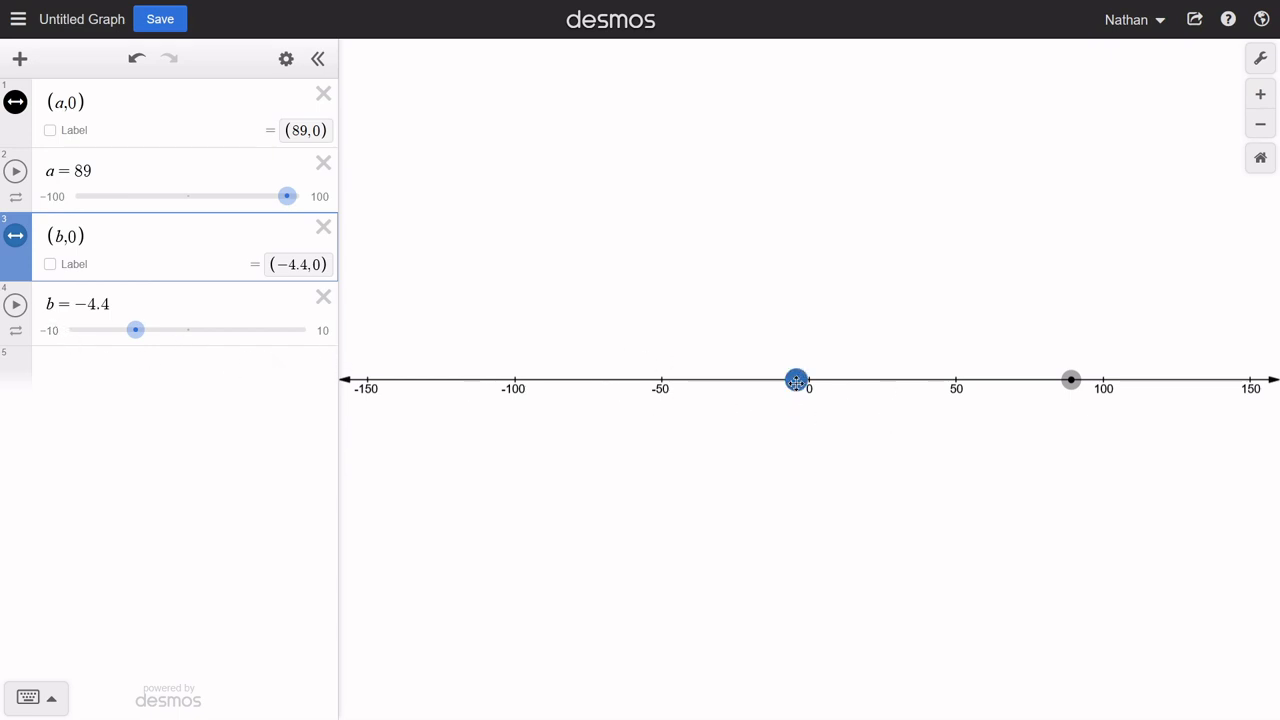
drag(796, 381, 664, 381)
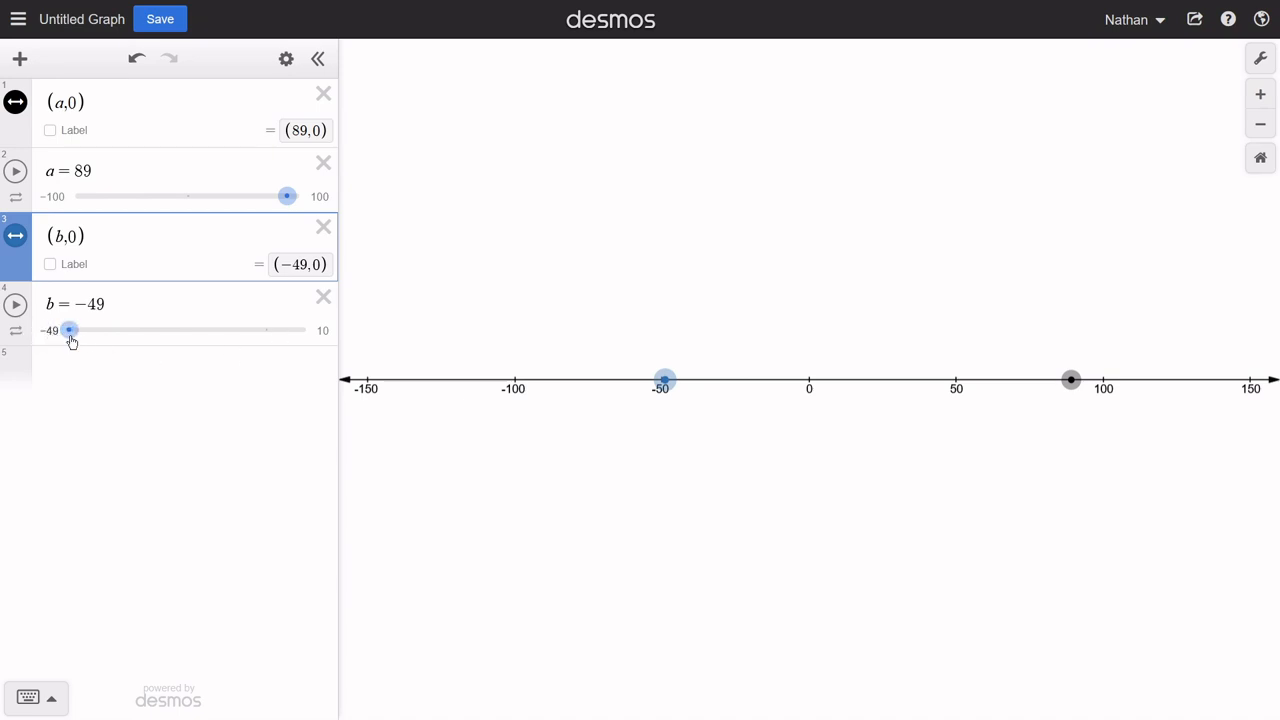
drag(664, 383, 726, 384)
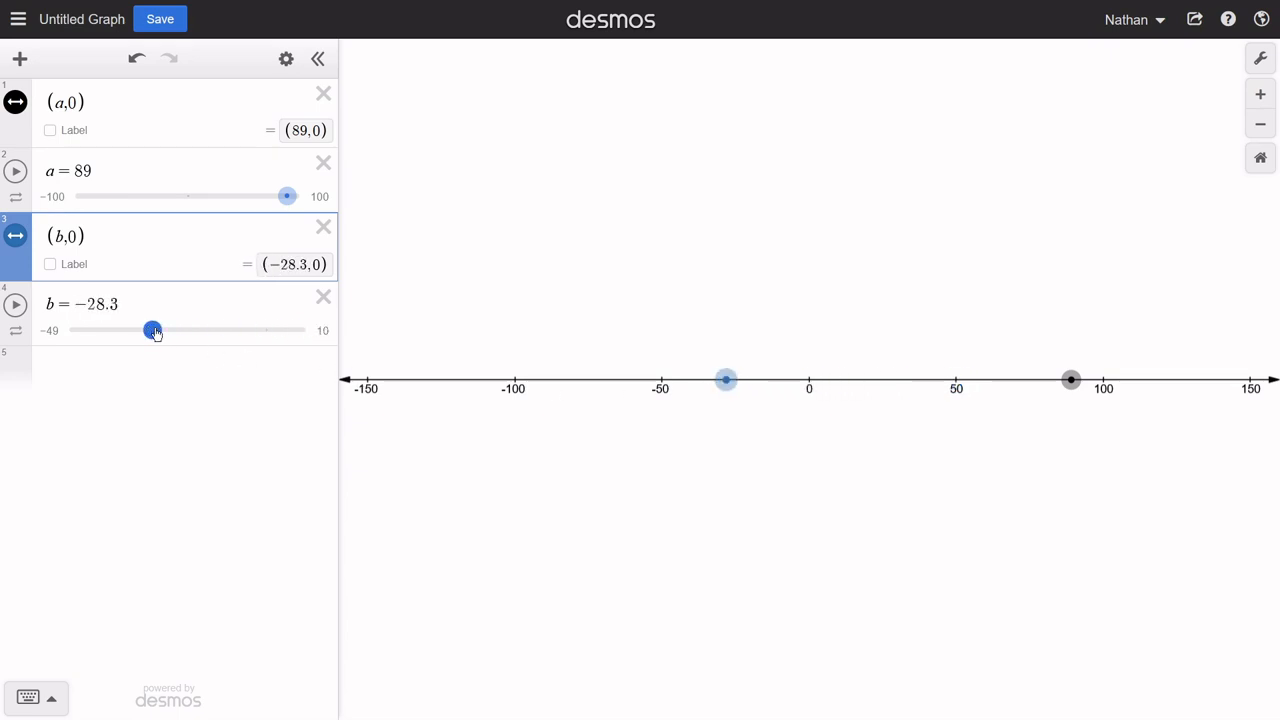
Step: Set b to -36.6 with its slider, and run and stop the slider's animation
drag(152, 330, 124, 338)
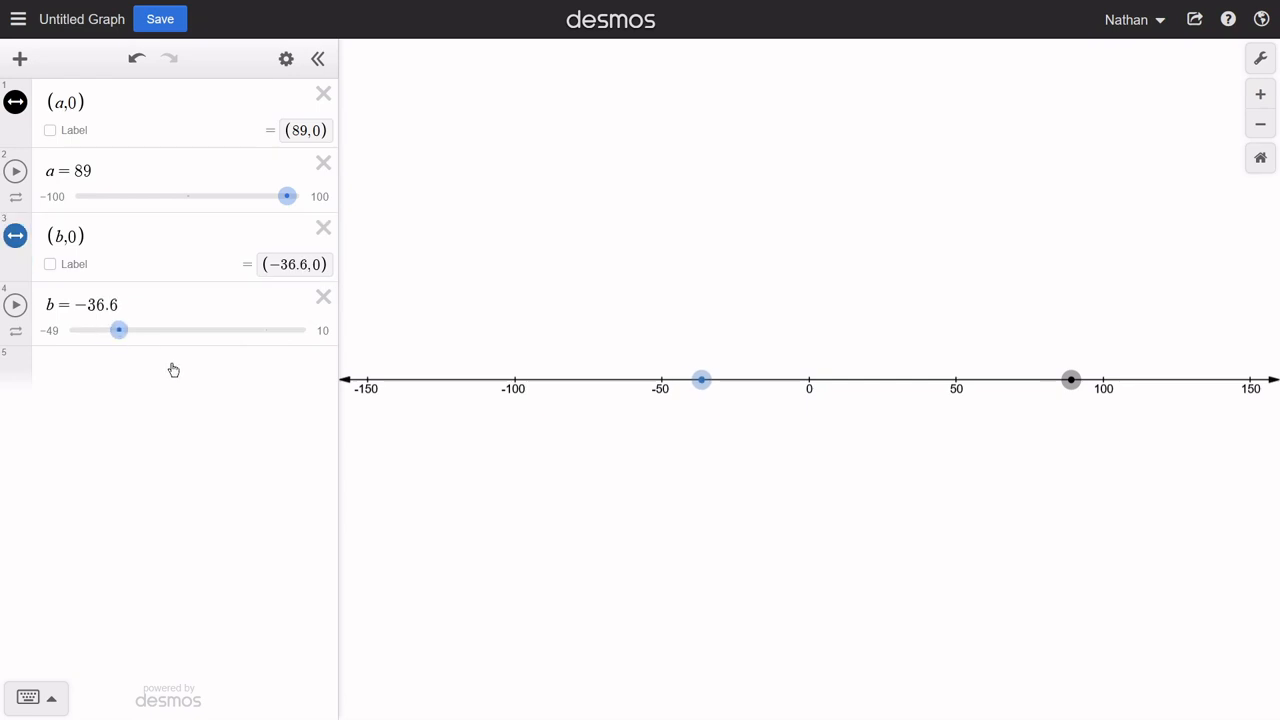
click(15, 305)
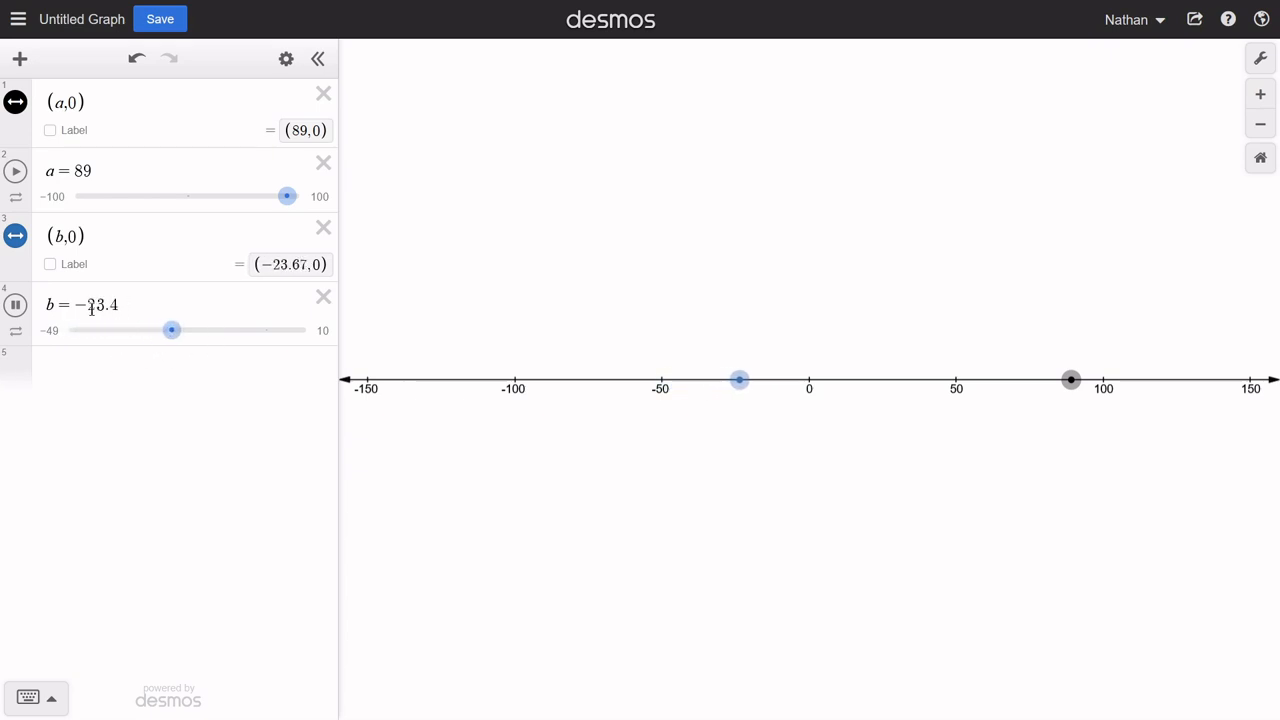
click(15, 304)
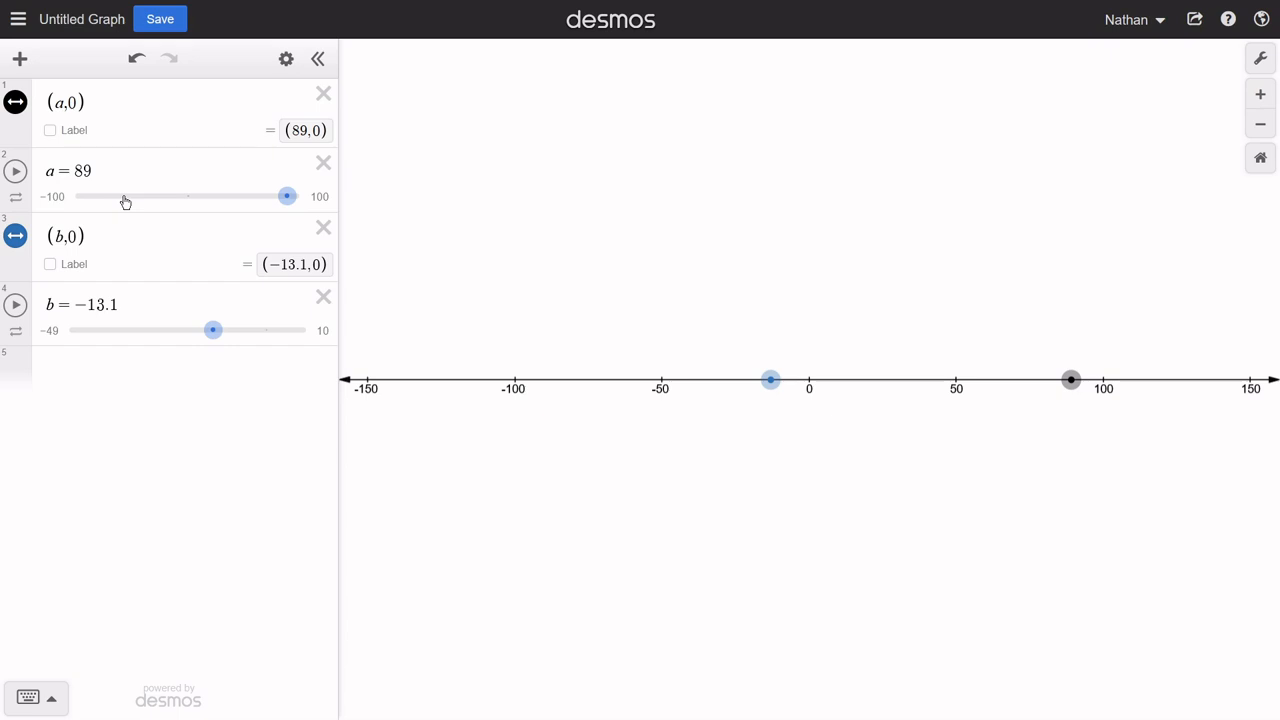
Step: Plot the point (e,0) and return the graph to its default view to show the point's coordinates
click(112, 372)
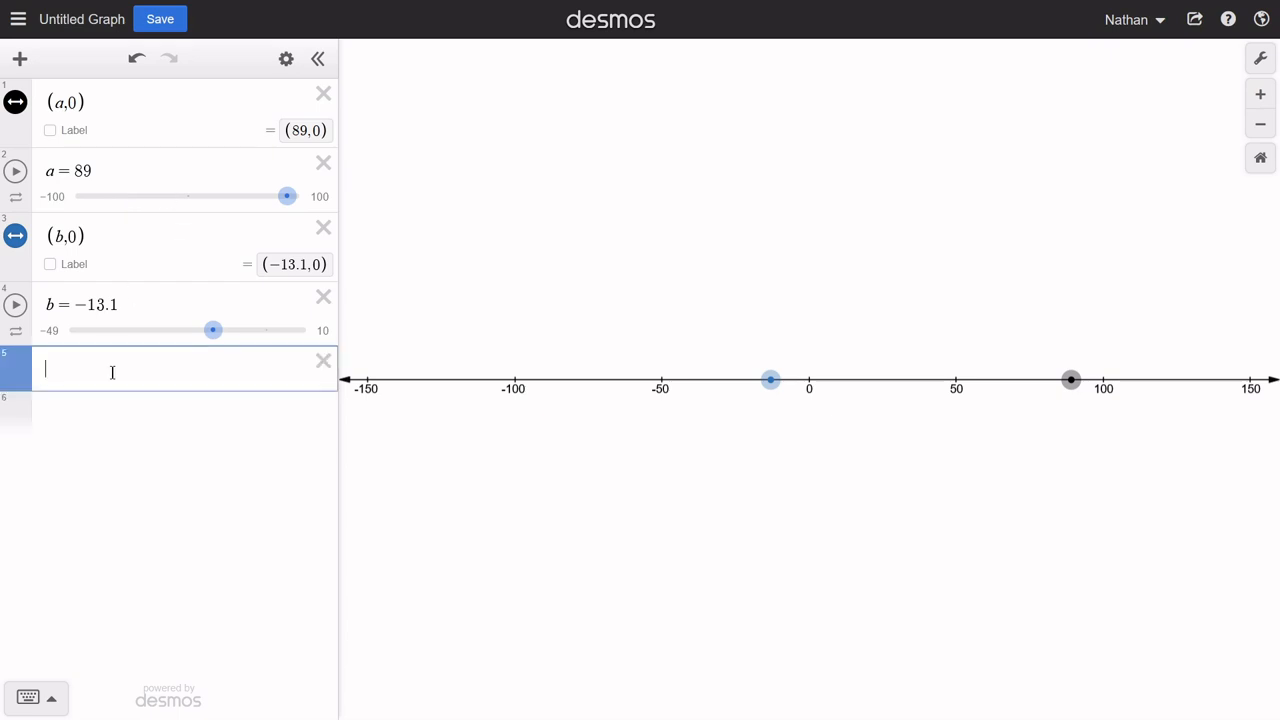
text((e,0)
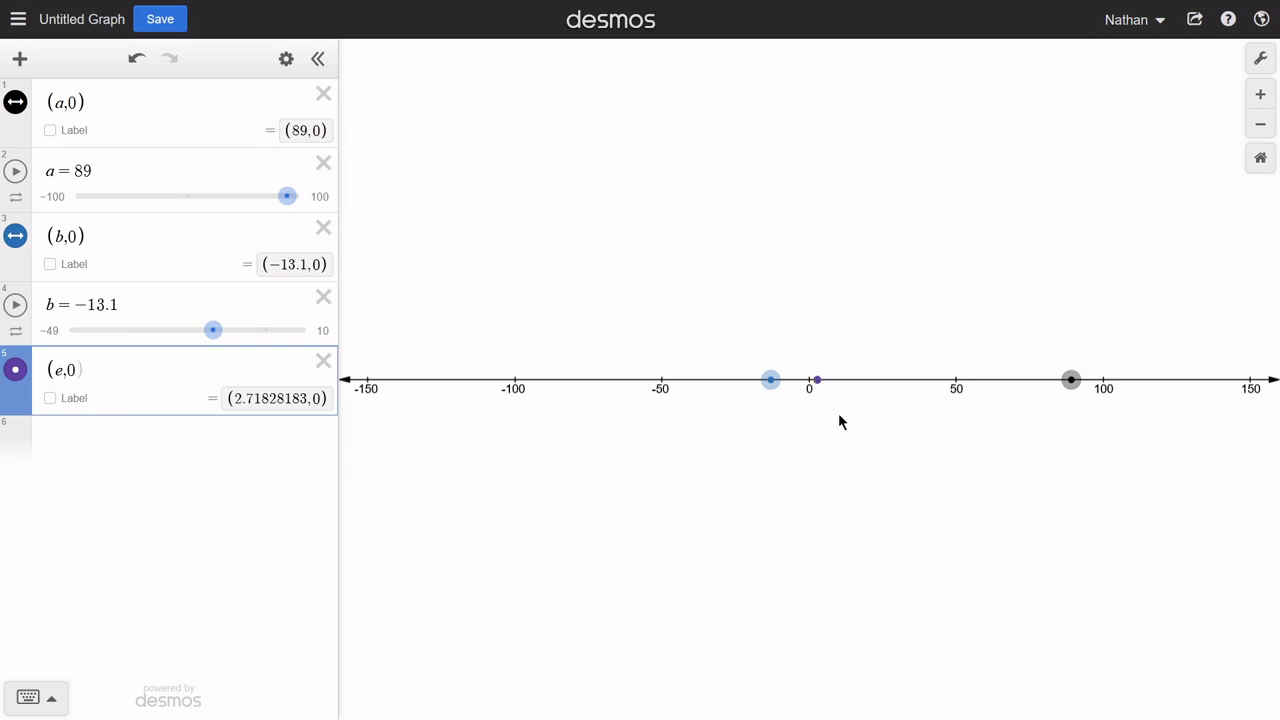
click(1259, 160)
mouse_move(940, 386)
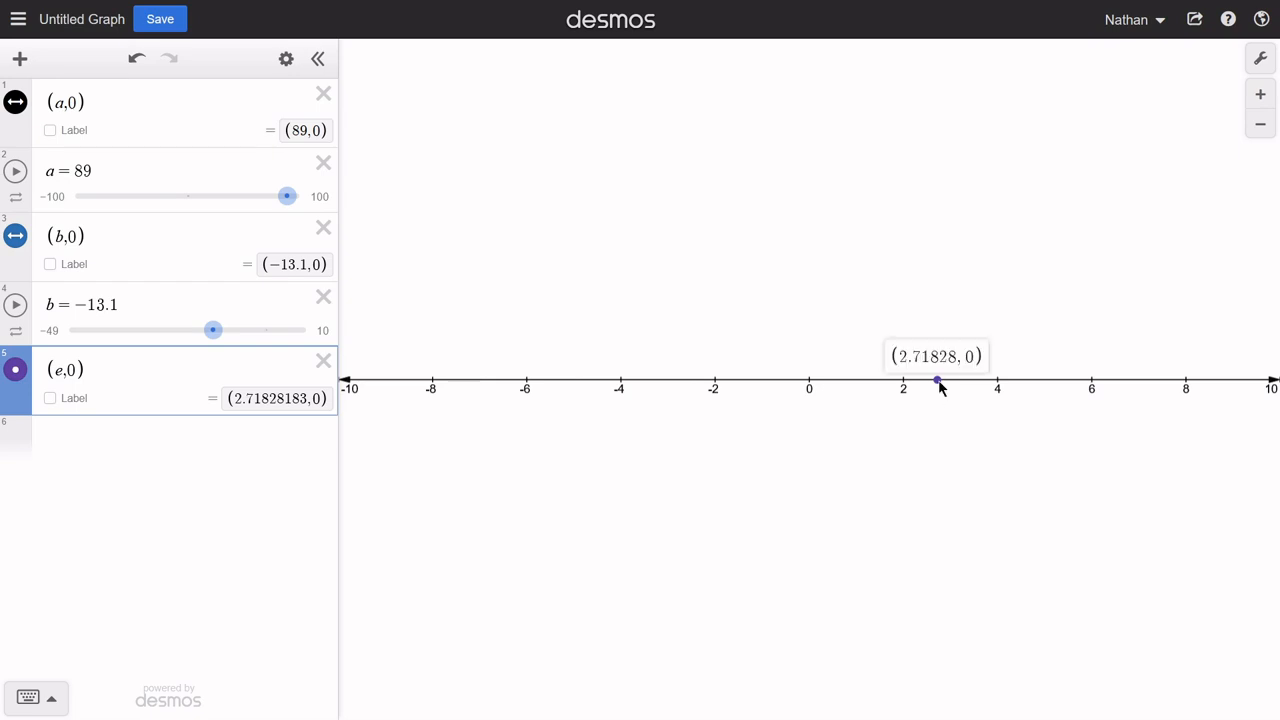
Step: Try to plot the point (x,0) in a new expression, check the warning, and clear the expression
click(63, 455)
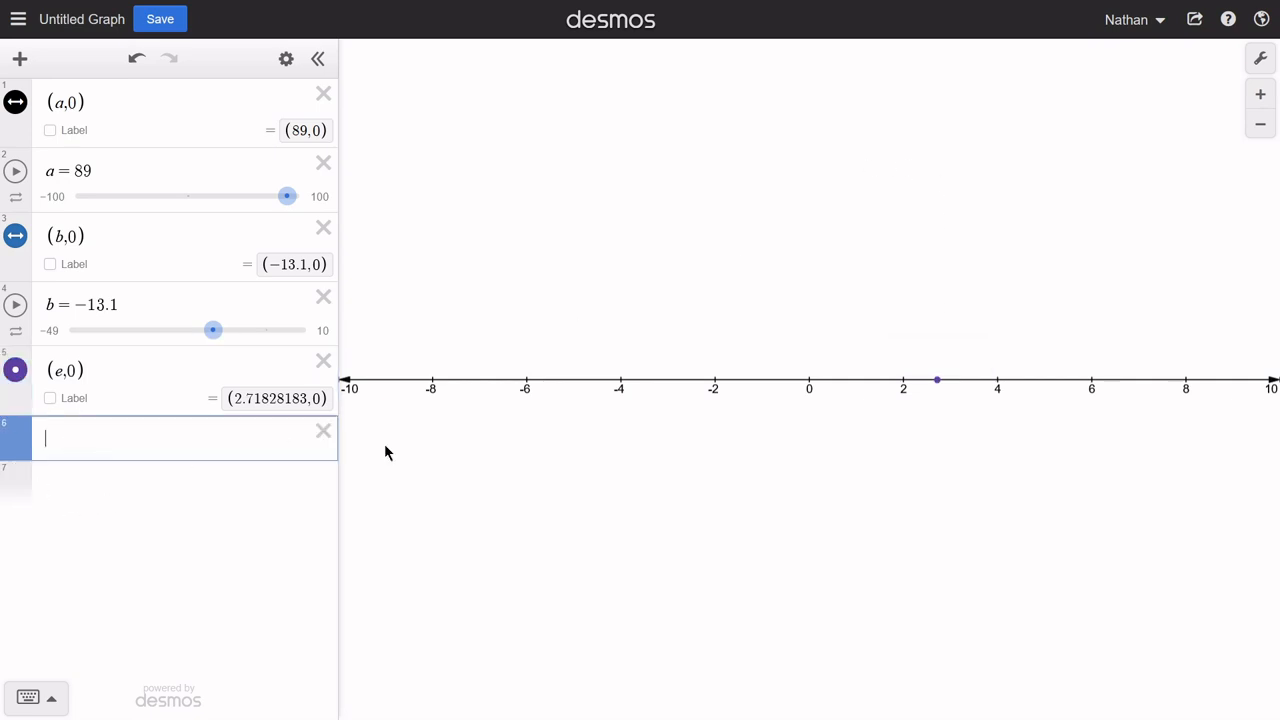
text((x,)
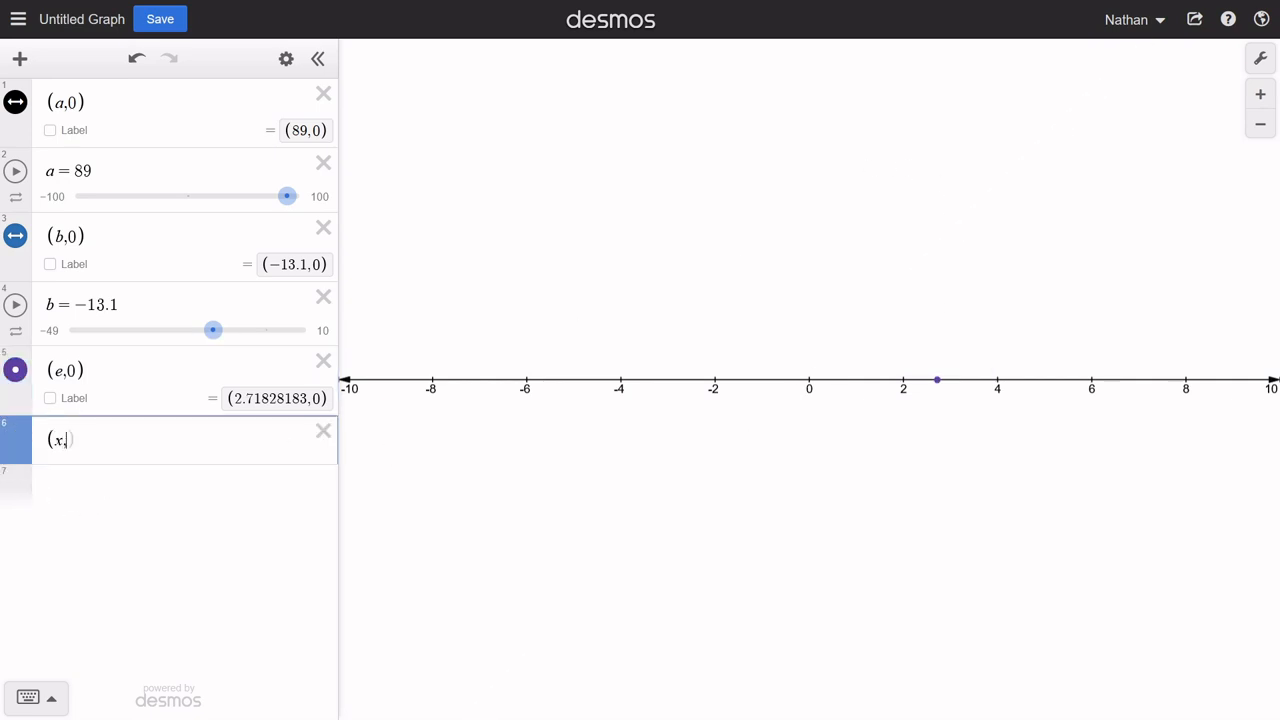
text(0))
mouse_move(18, 443)
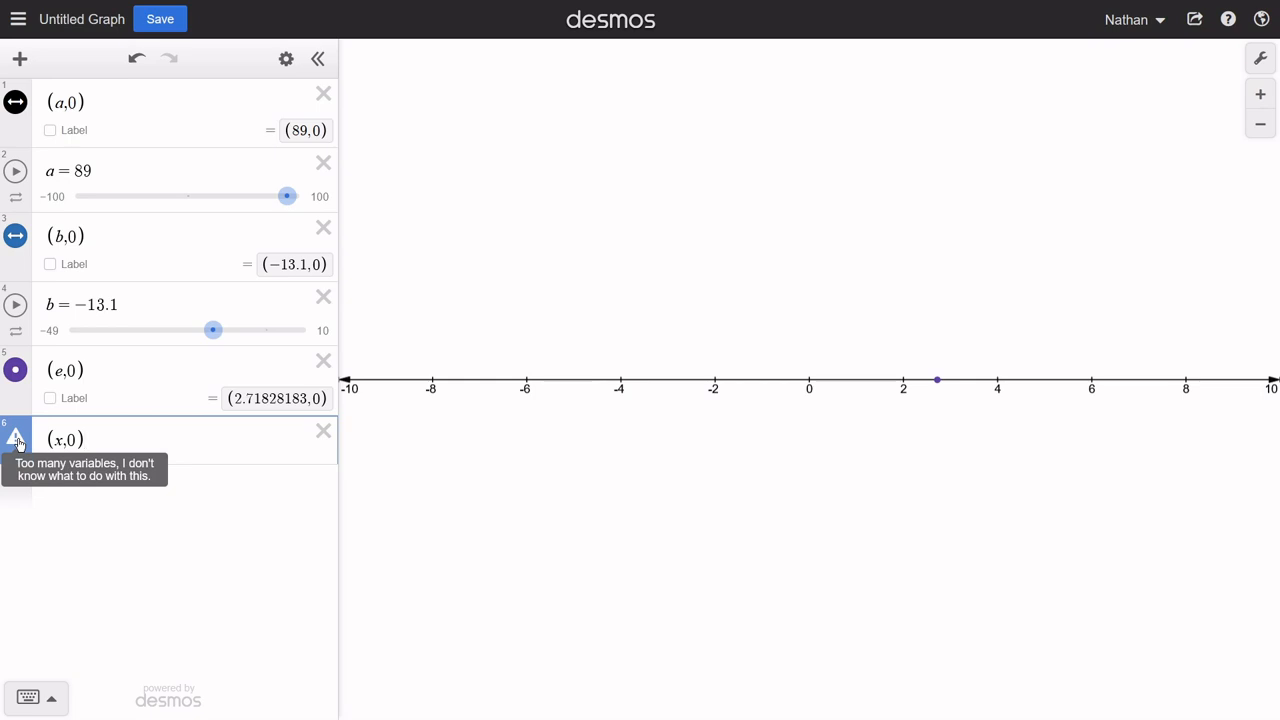
key(BackSpace)
key(BackSpace)
key(BackSpace)
key(BackSpace)
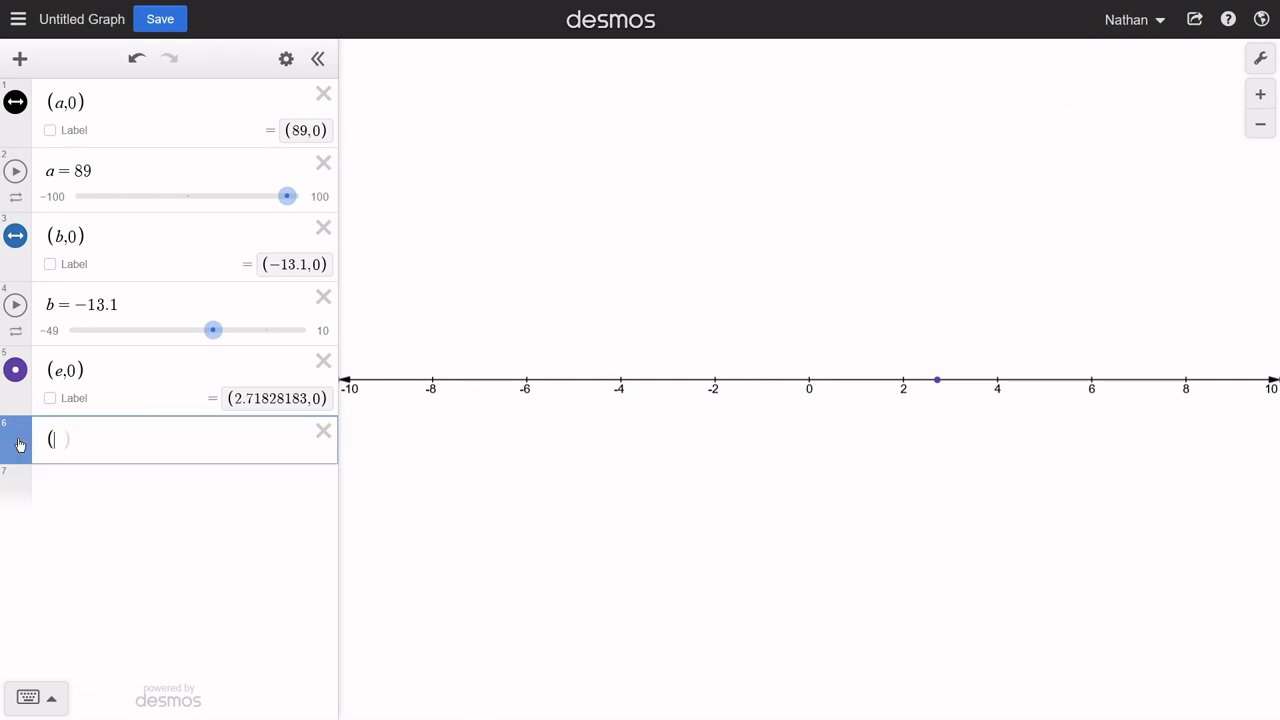
key(BackSpace)
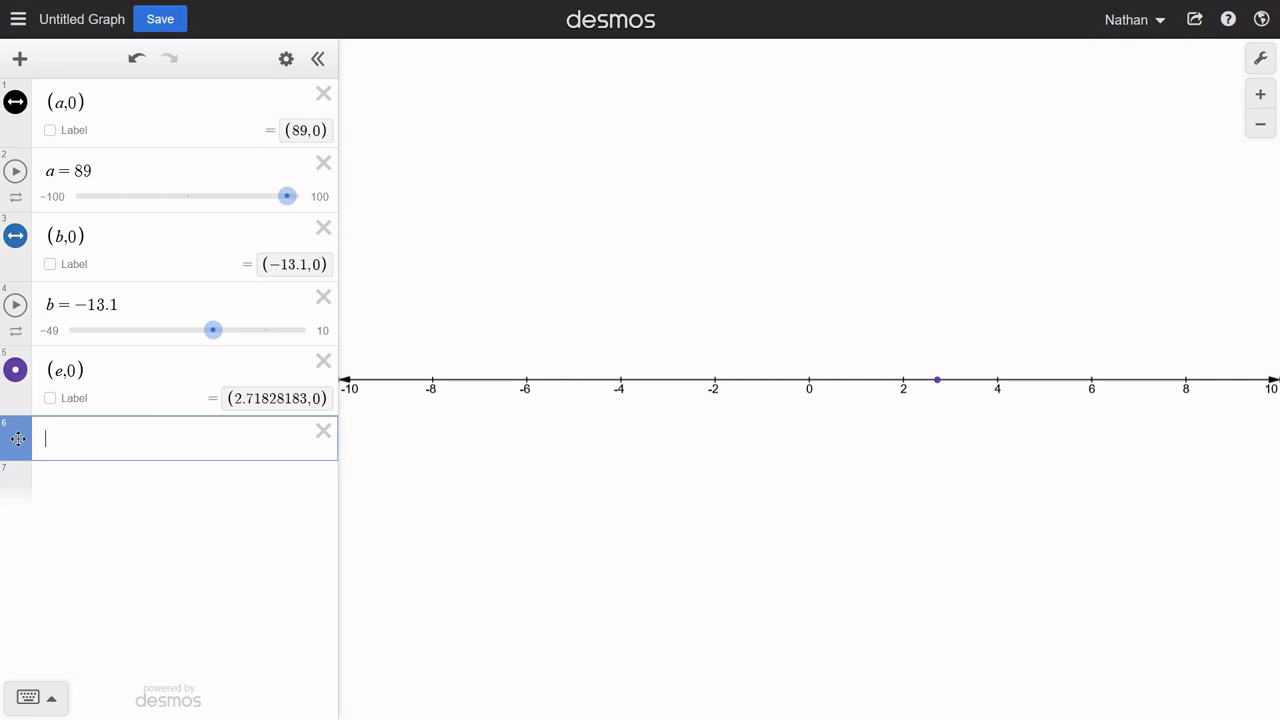
Step: Enter (t,0) in the empty expression and replace the variable t with s
text((t,0)
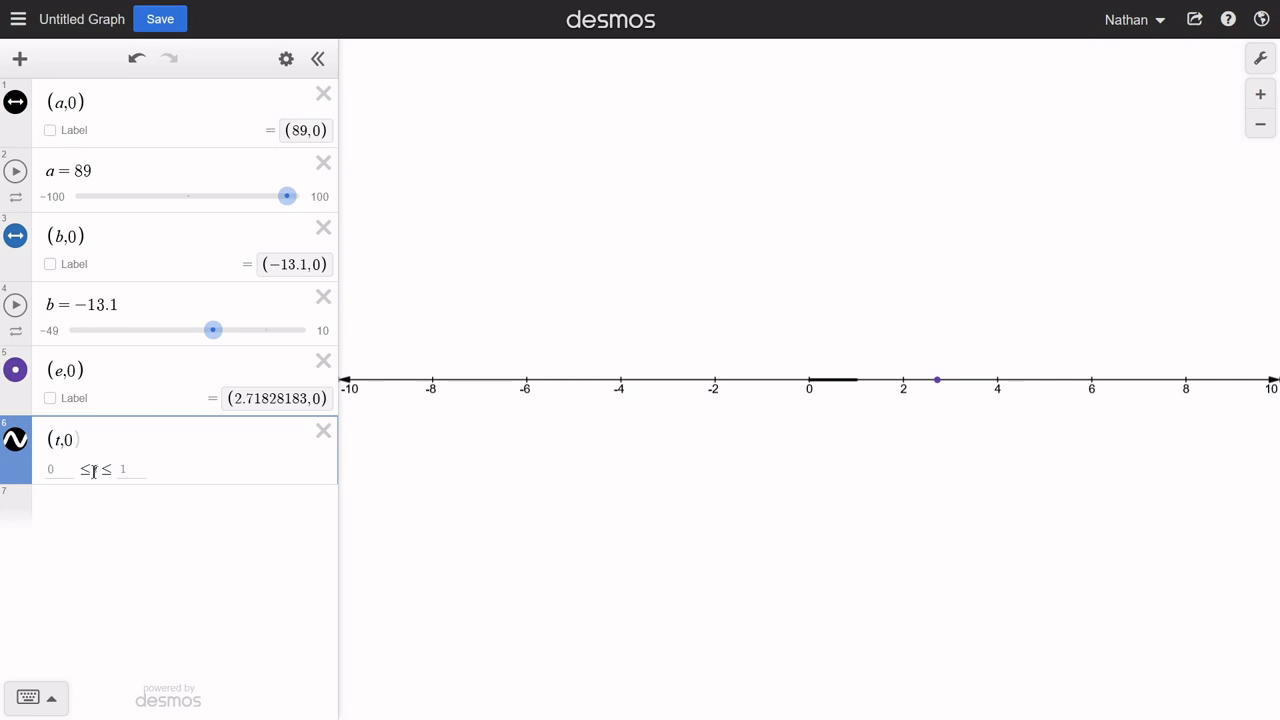
key(Left)
key(Left)
key(BackSpace)
text(s)
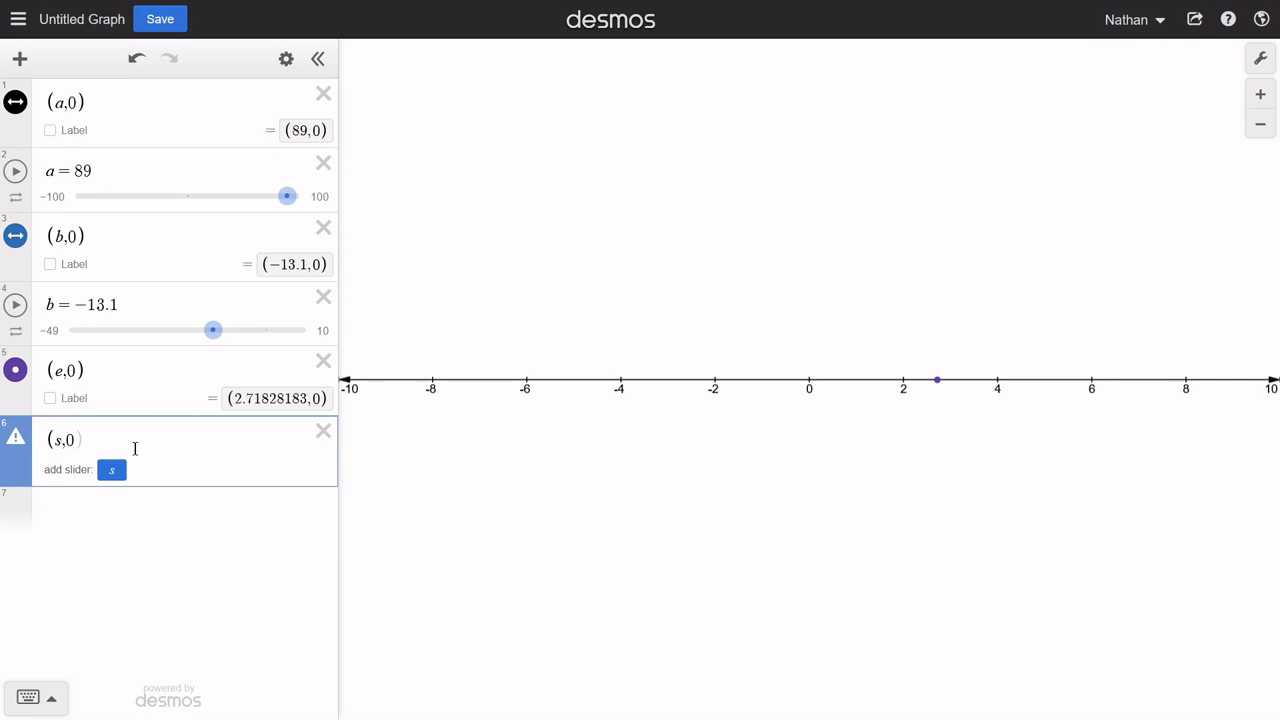
Step: Give the variable s the subscript "lider" and add a slider for it
text(d)
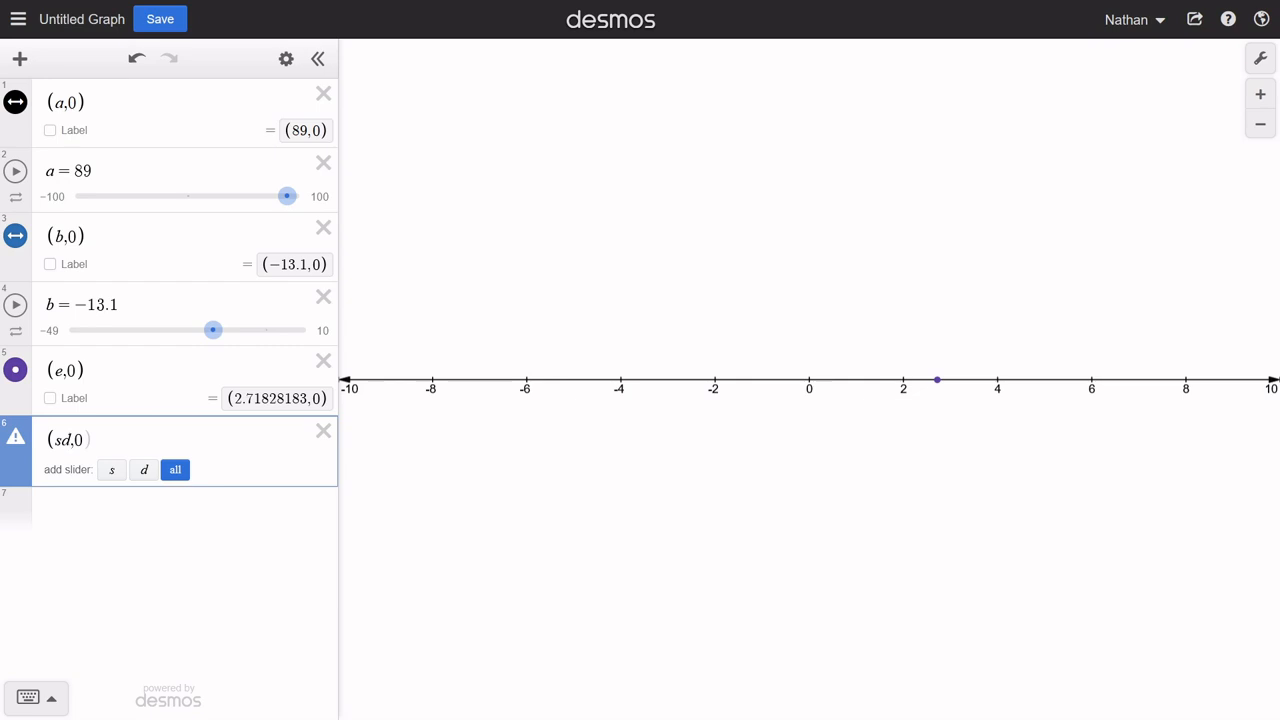
key(BackSpace)
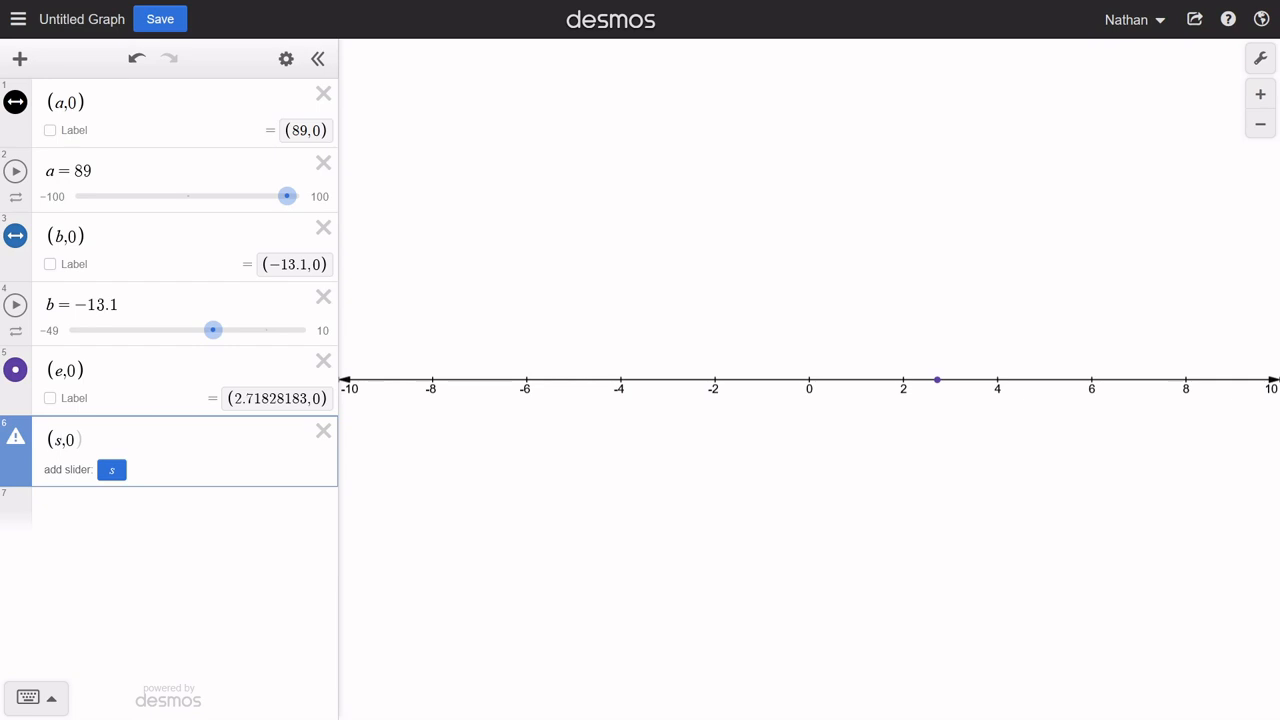
text(_)
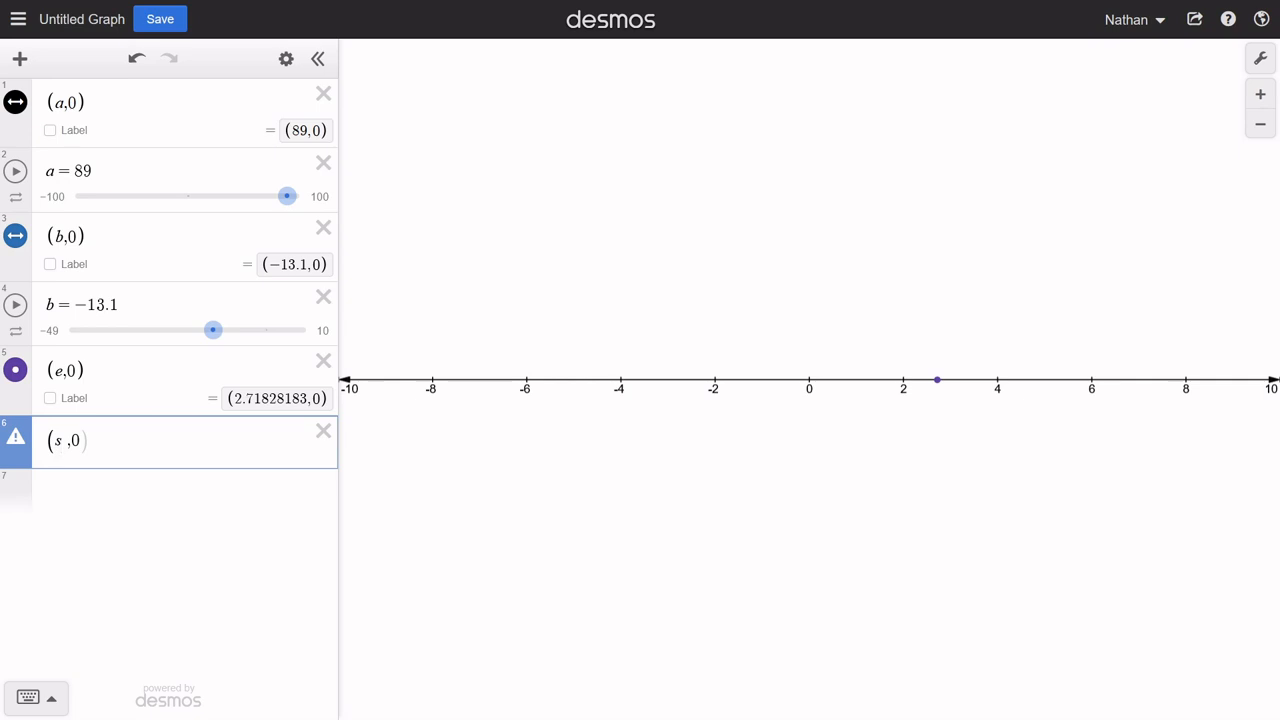
text(lider)
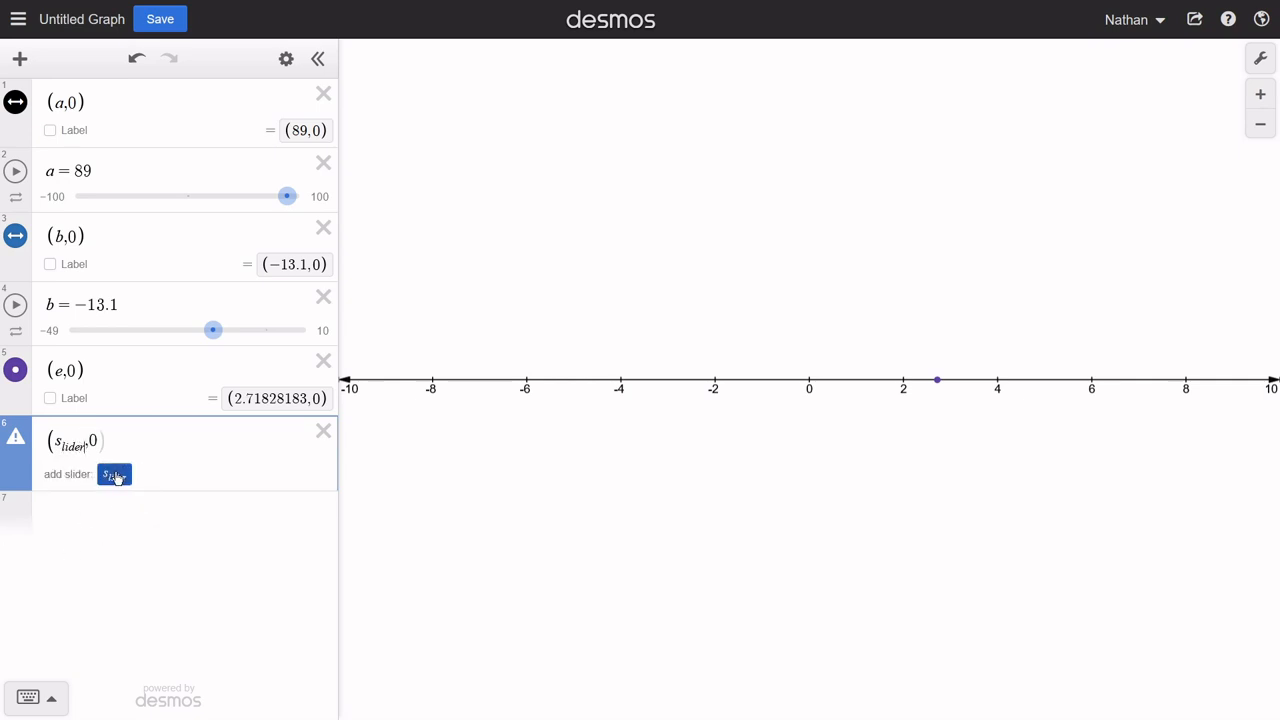
click(117, 477)
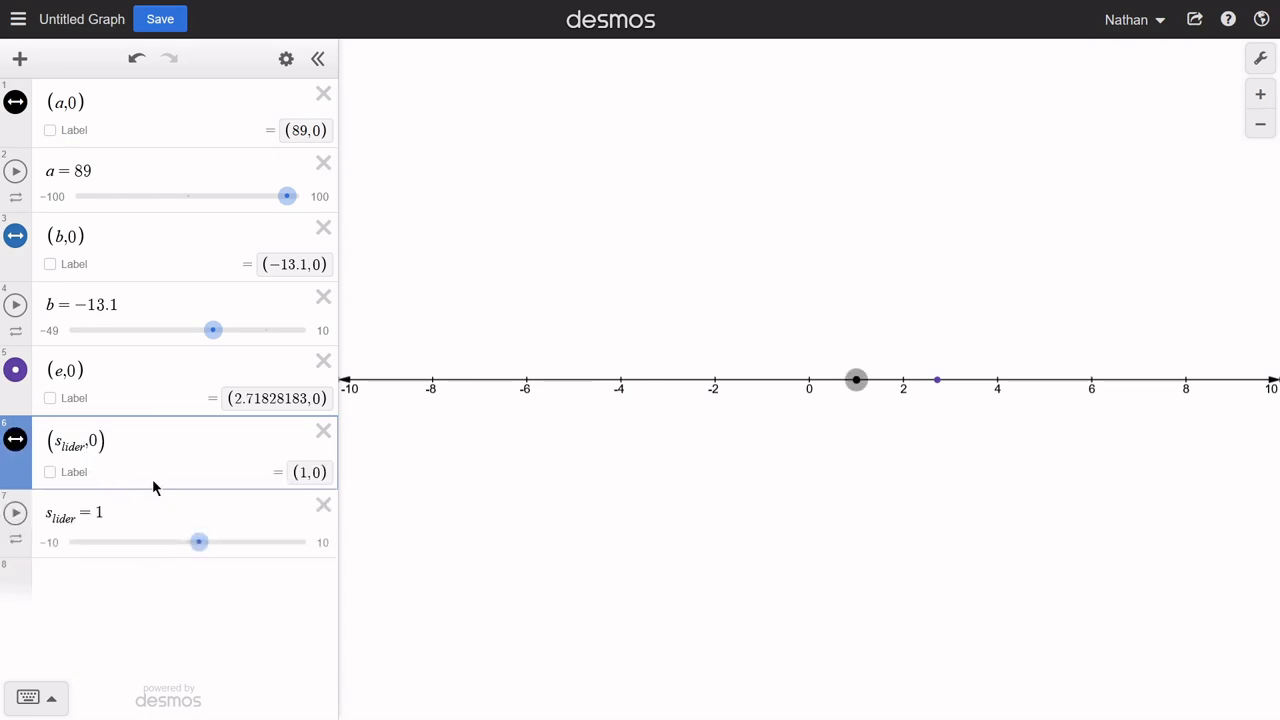
text(as)
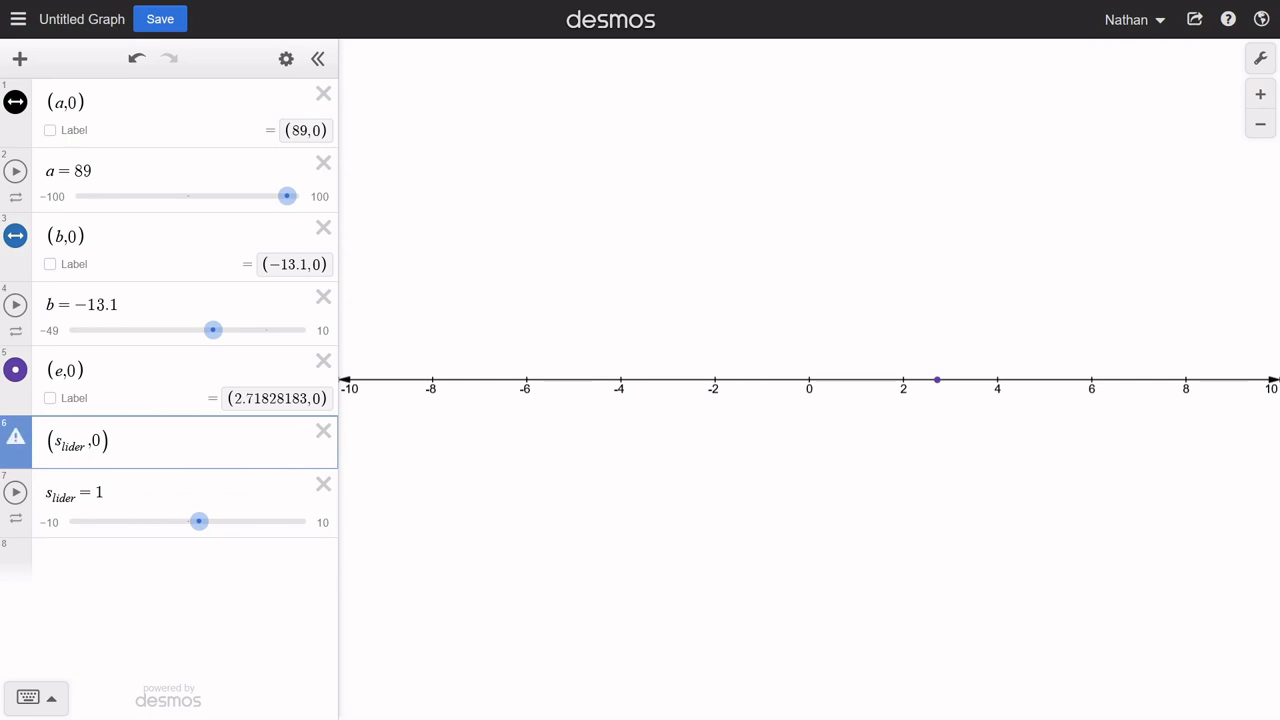
text(df)
key(BackSpace)
key(BackSpace)
key(BackSpace)
key(BackSpace)
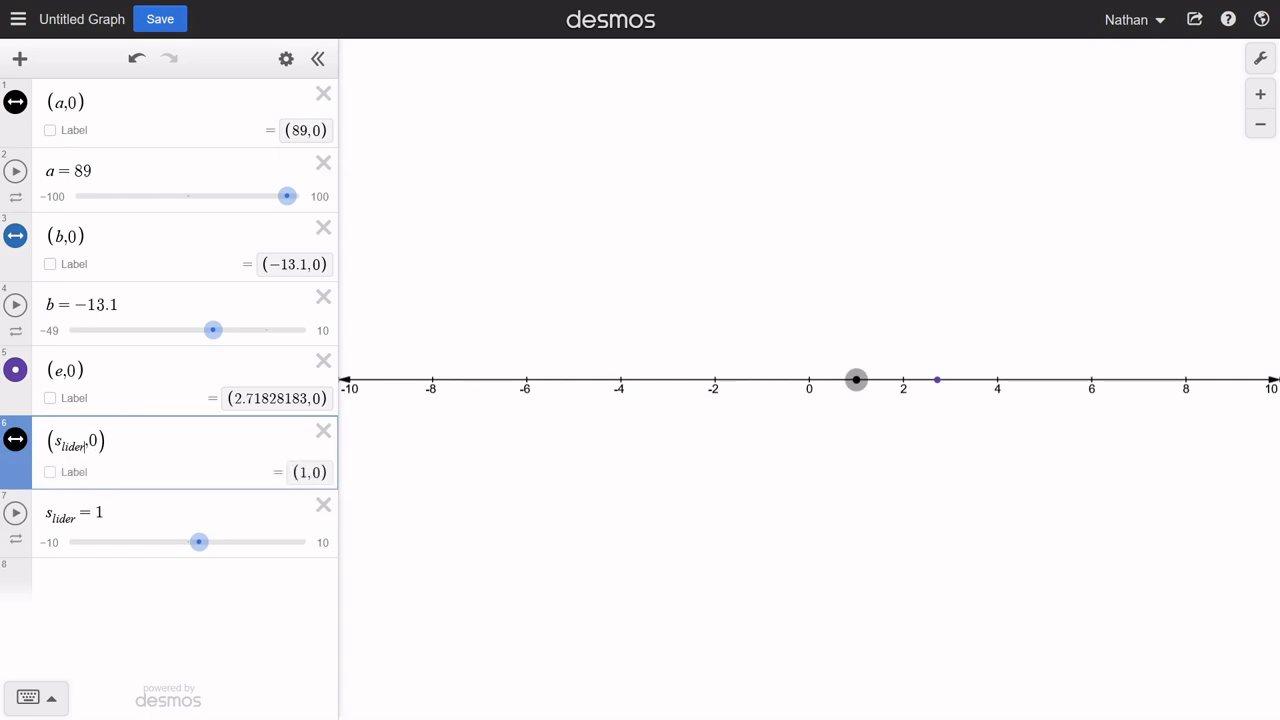
Step: Extend the variable's subscript to "liderForDemonstration" and add a slider for the renamed variable
text(ForDesa)
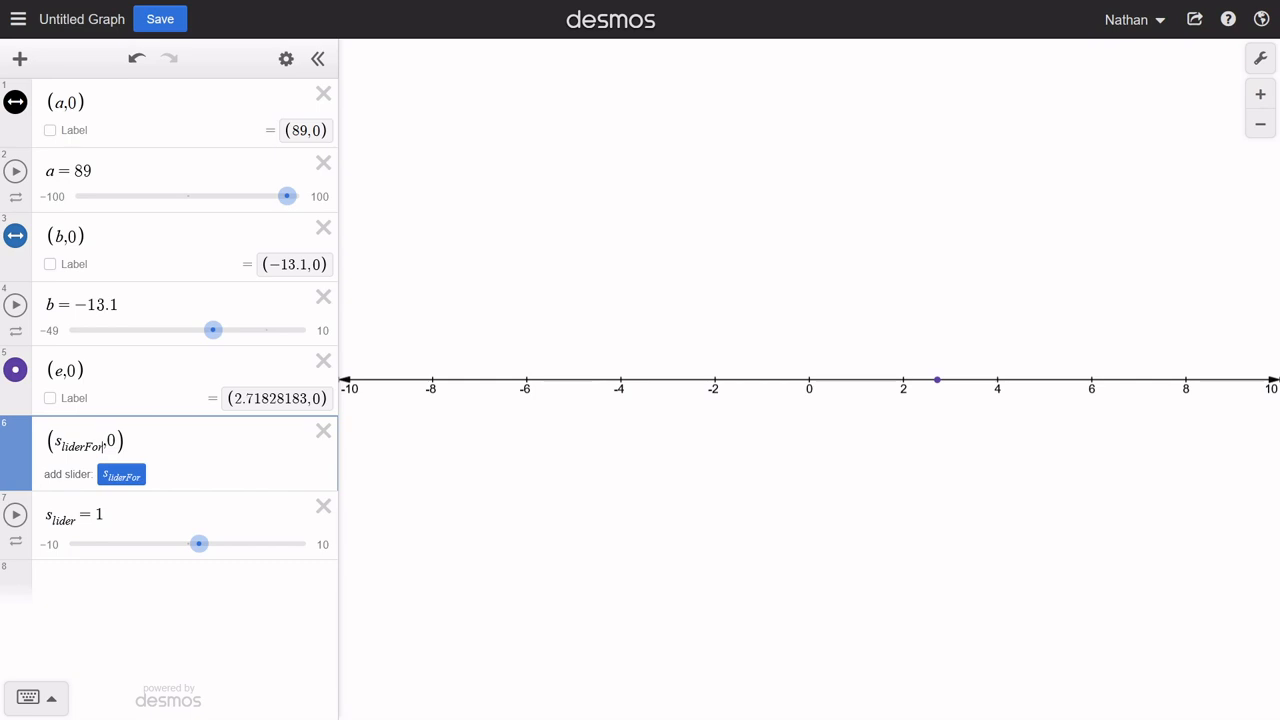
text(mon)
key(BackSpace)
key(BackSpace)
key(BackSpace)
key(BackSpace)
key(BackSpace)
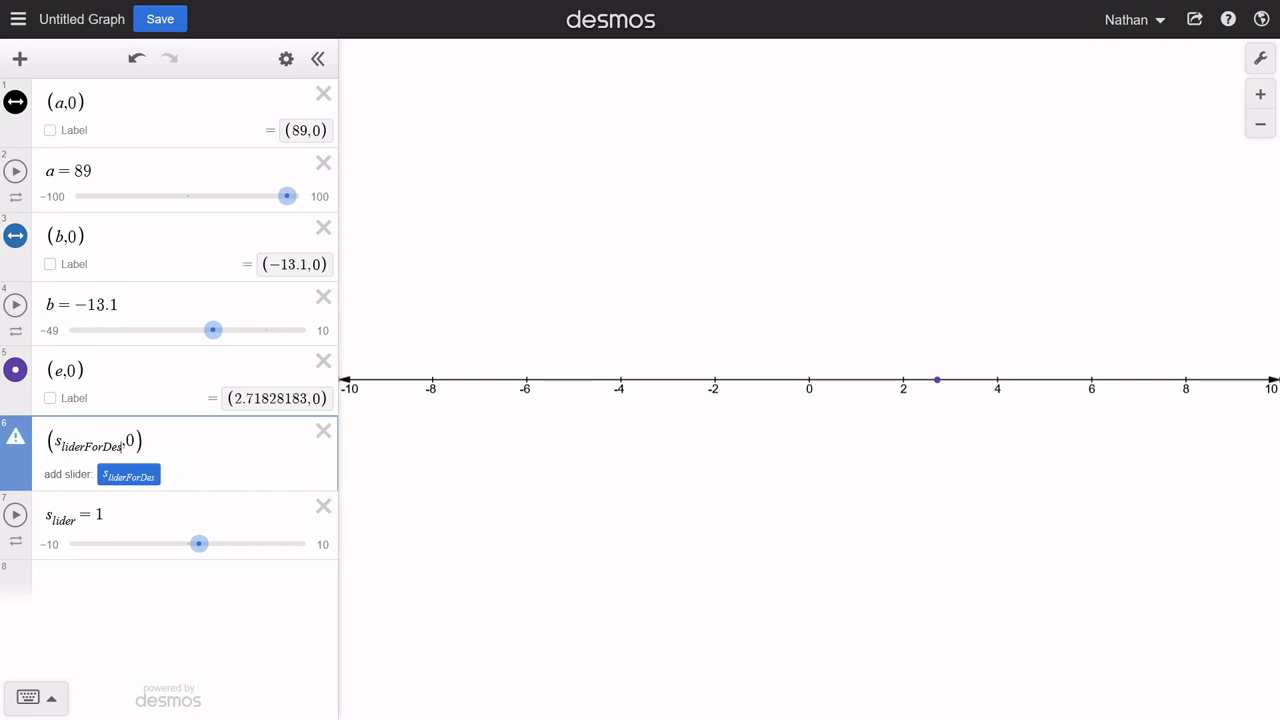
text(monstration)
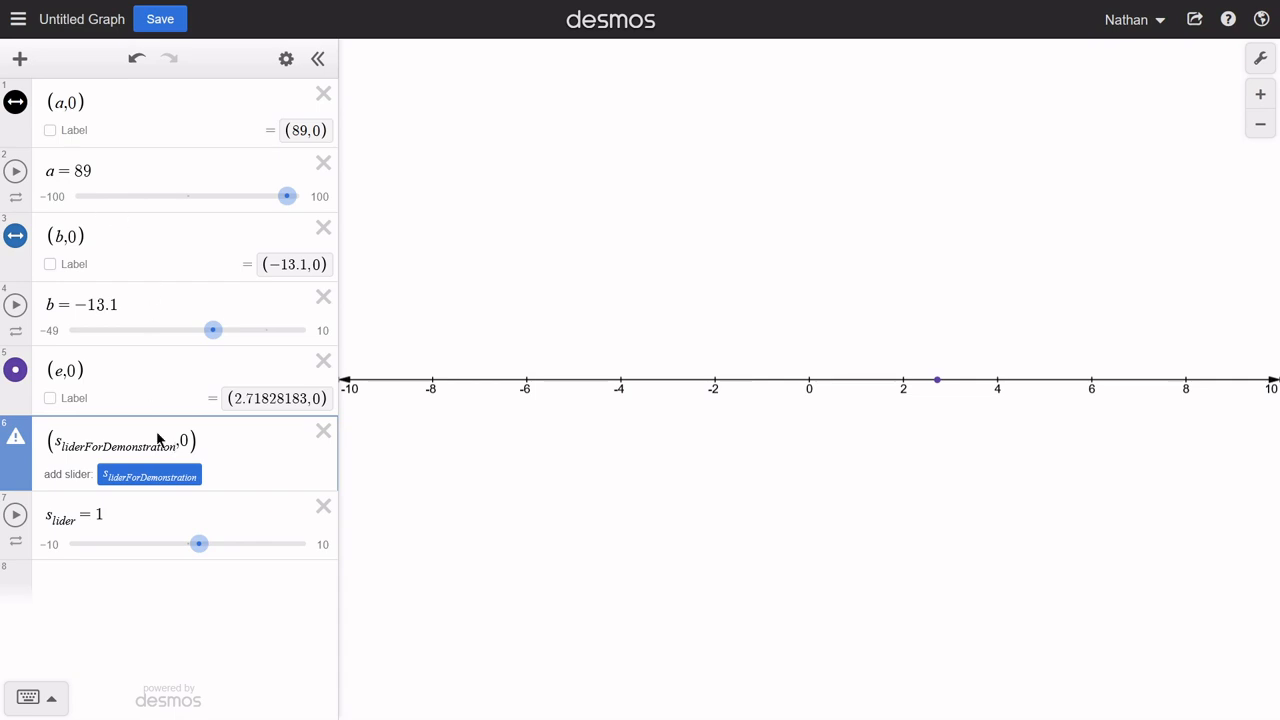
click(192, 476)
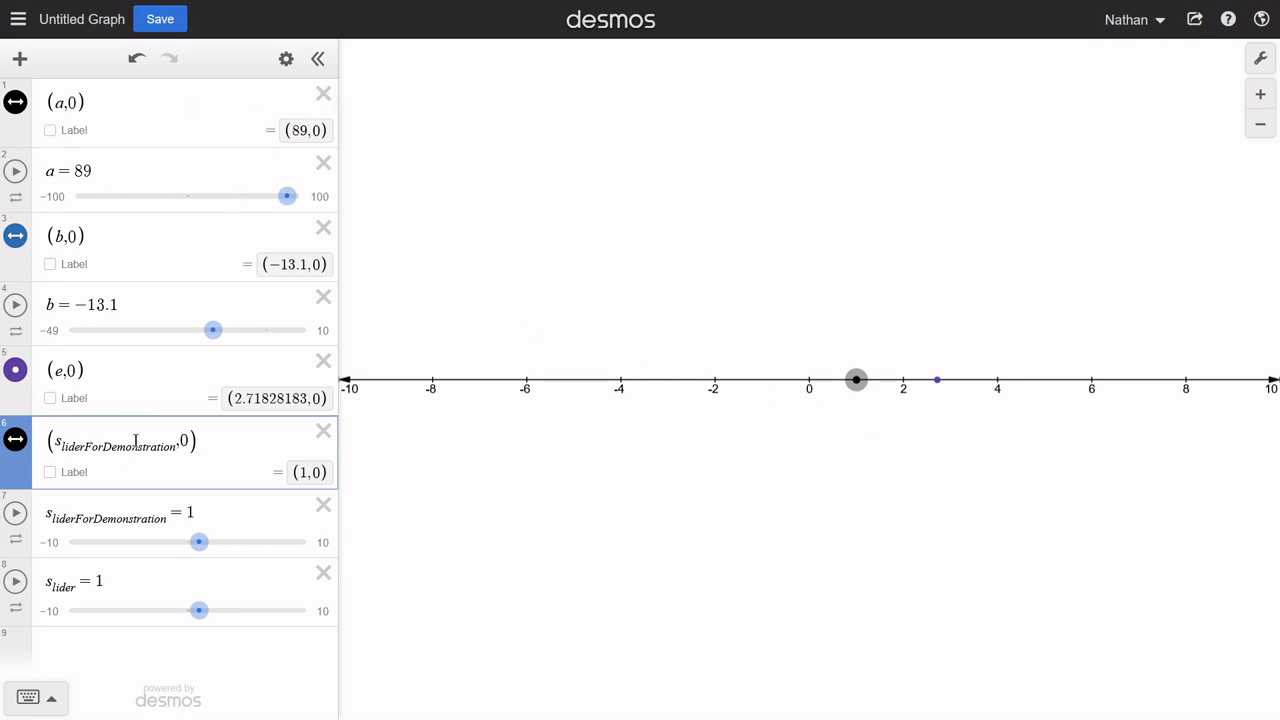
Step: Delete all point expressions and sliders from the expression list
click(323, 100)
click(323, 100)
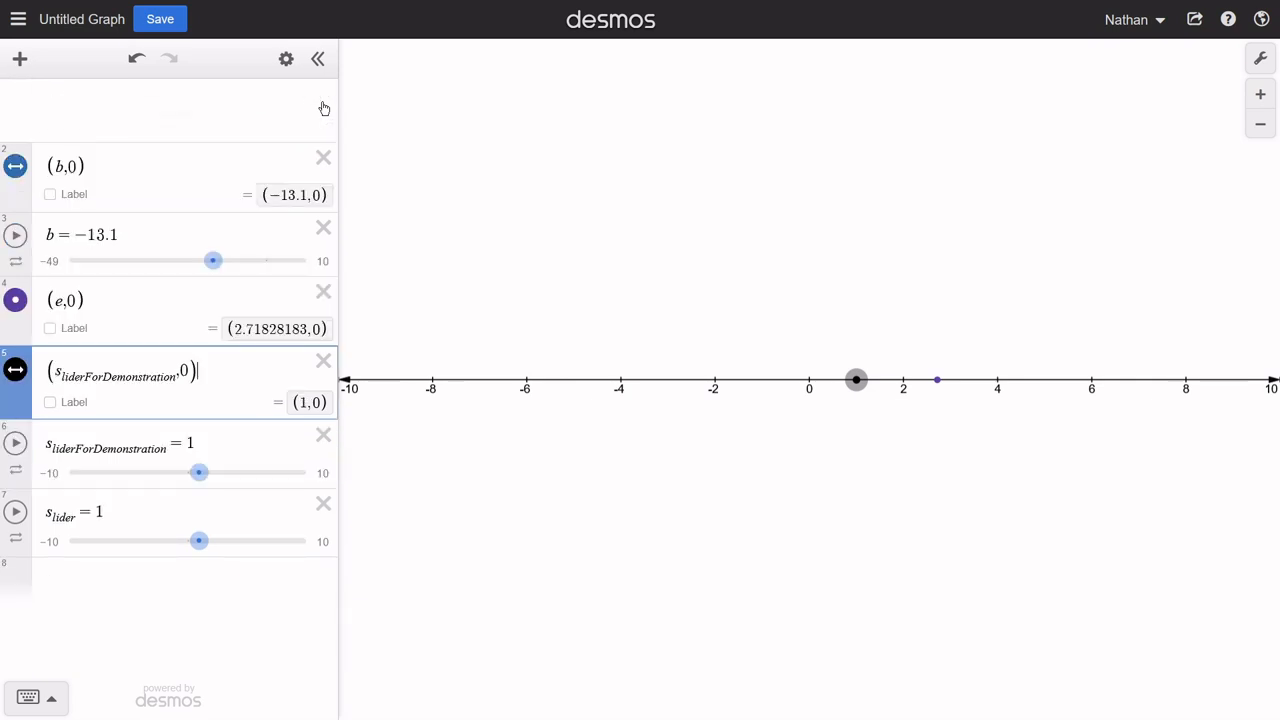
click(323, 100)
click(323, 100)
click(323, 100)
click(323, 100)
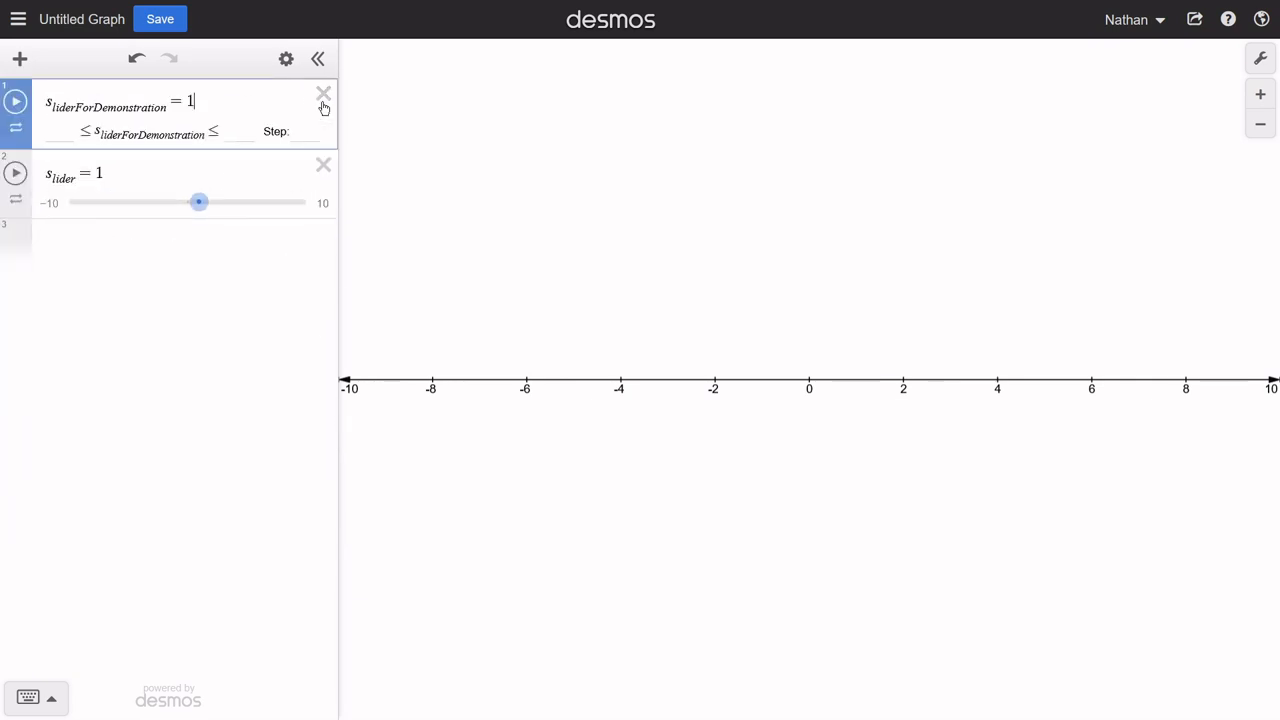
click(323, 100)
click(323, 100)
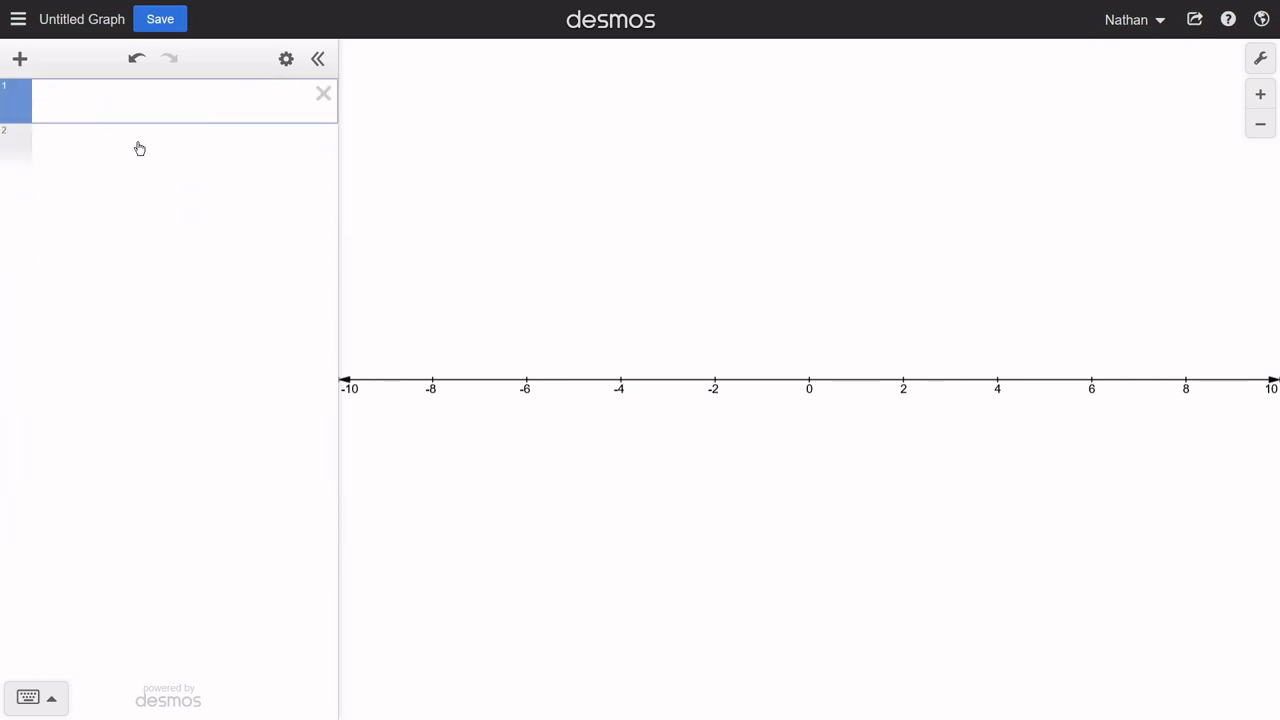
Step: Plot the point (a,0) on the number line with a slider for a
text((d)
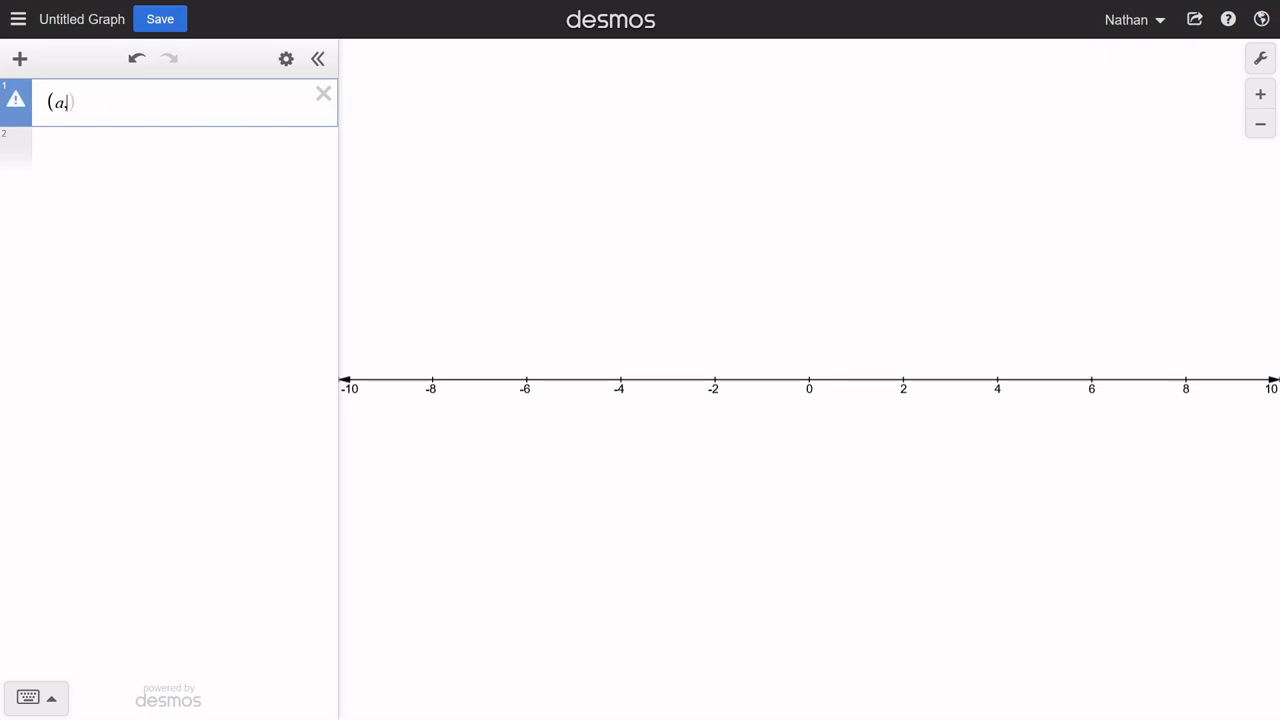
text(,0)
key(Return)
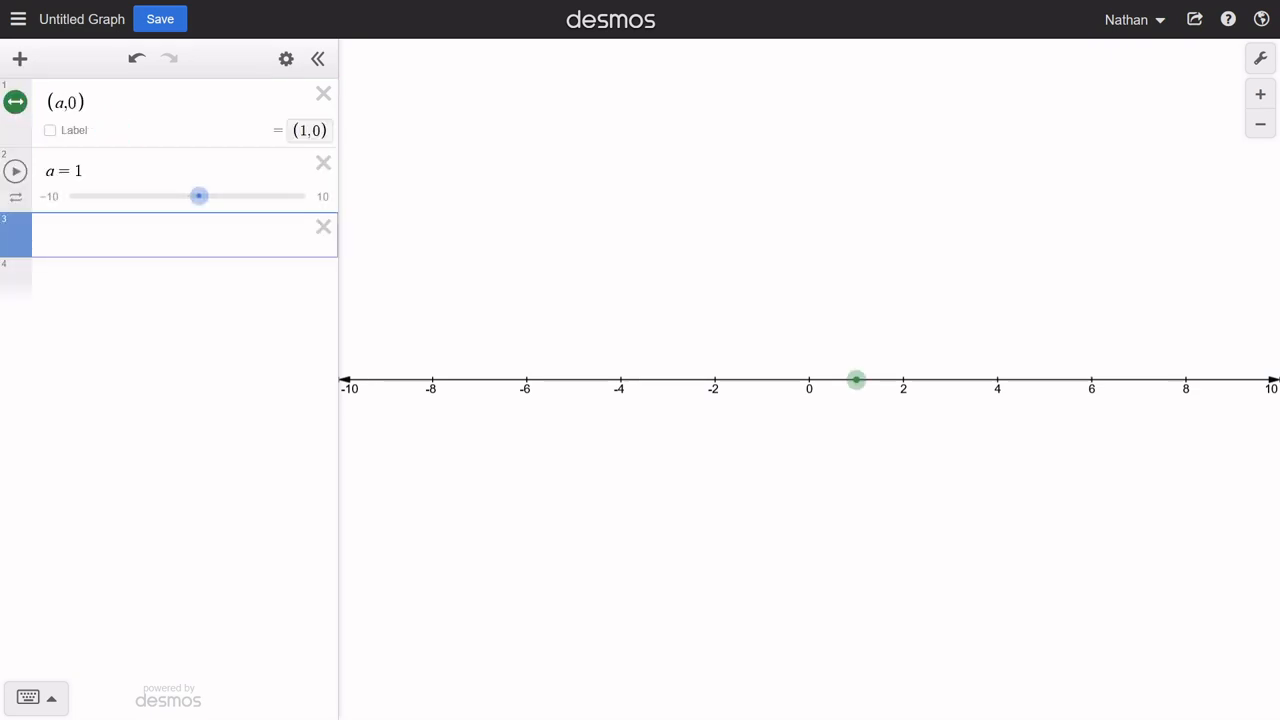
Step: Set the slider for a to range from 1 to 1000000 with a step of 1
click(318, 199)
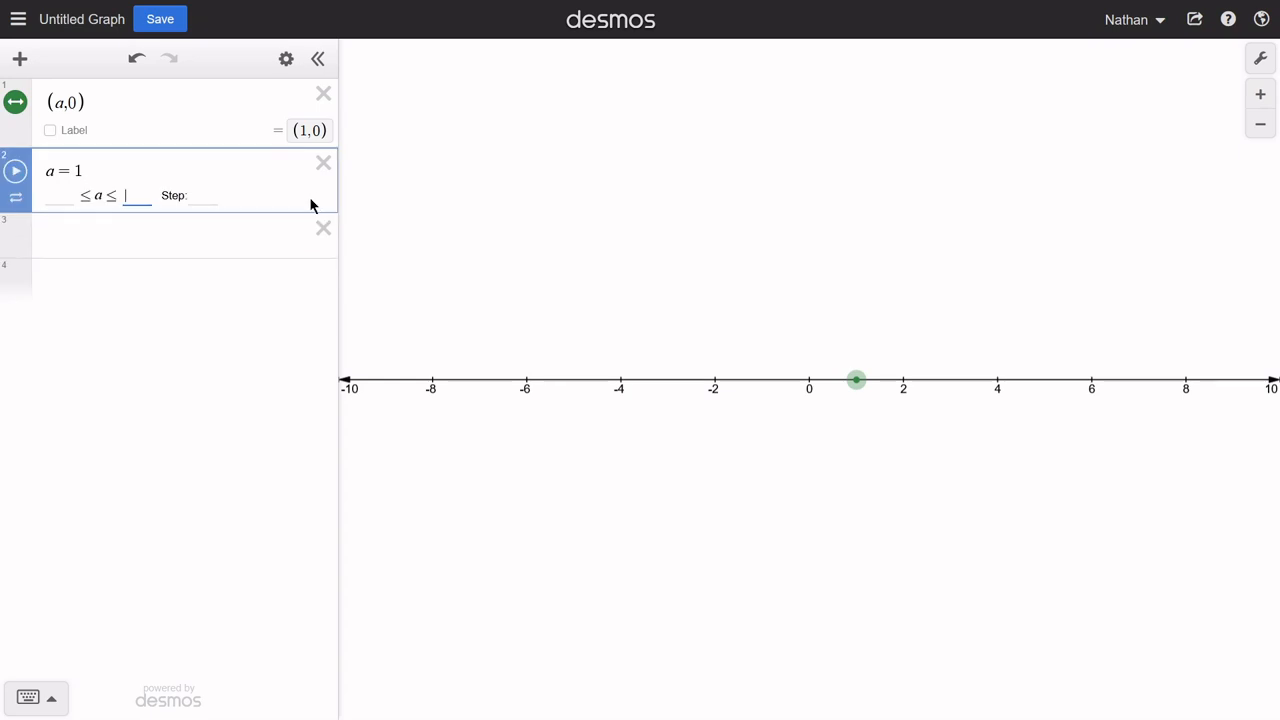
click(42, 200)
text(1)
click(133, 196)
text(1000000)
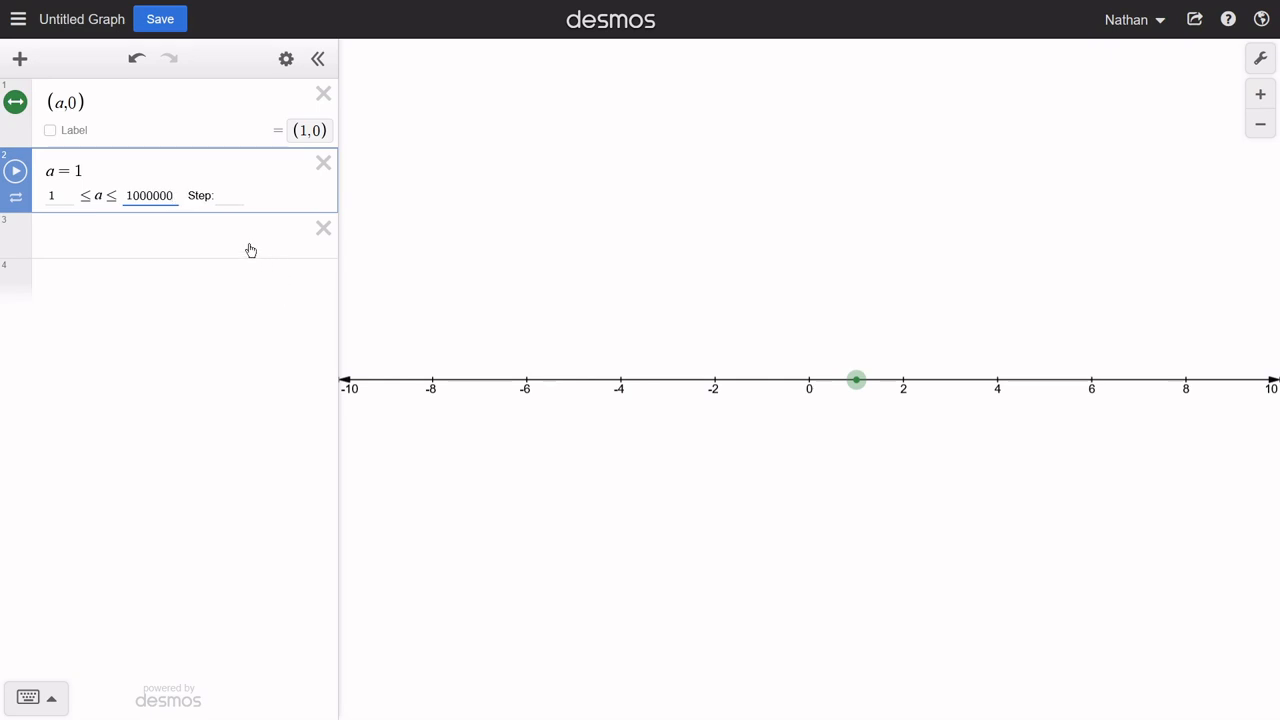
click(236, 198)
text(1)
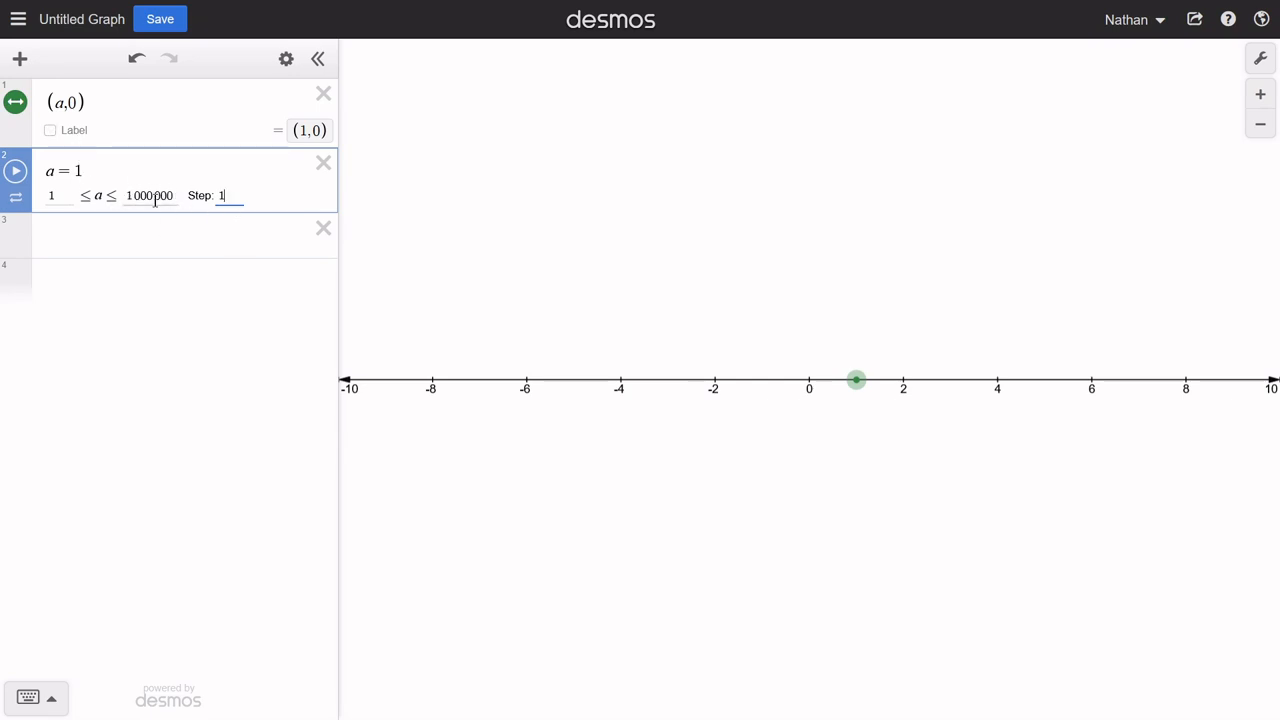
Step: Move the point (a,0) along the number line to 9
drag(965, 285, 491, 277)
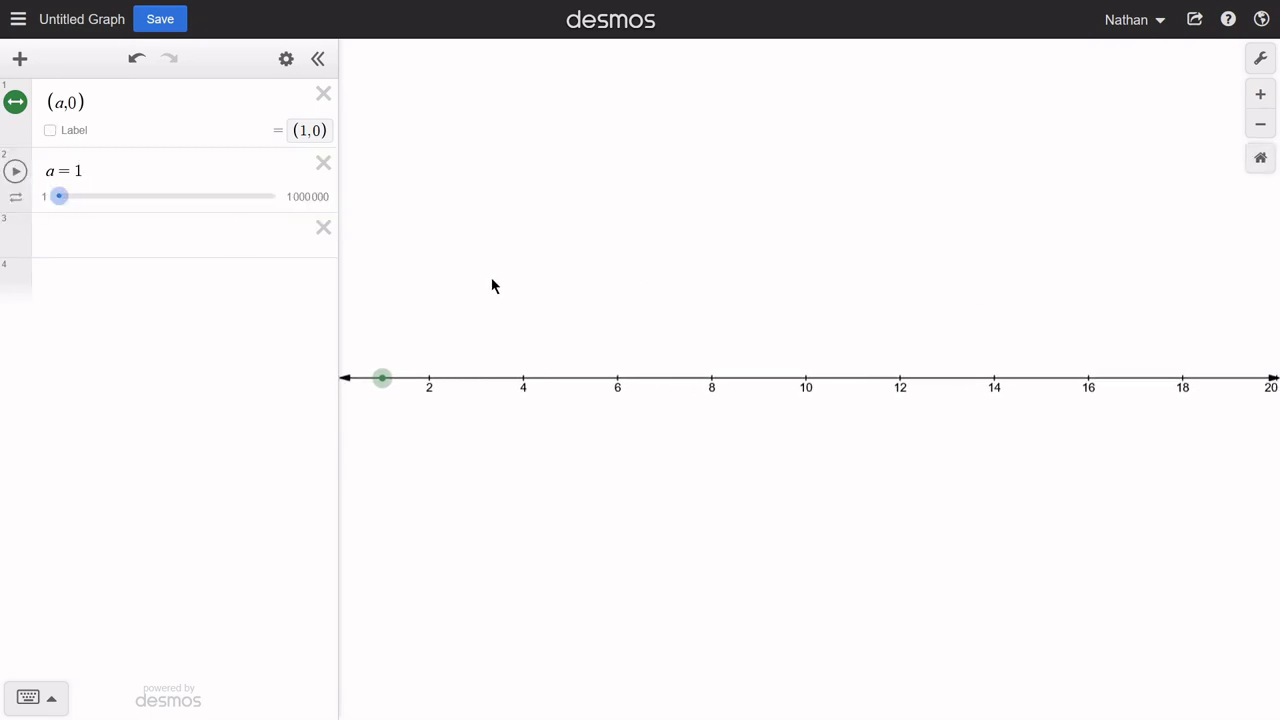
mouse_move(382, 378)
mouse_down()
mouse_move(1270, 380)
mouse_move(380, 376)
mouse_up()
drag(442, 318, 621, 320)
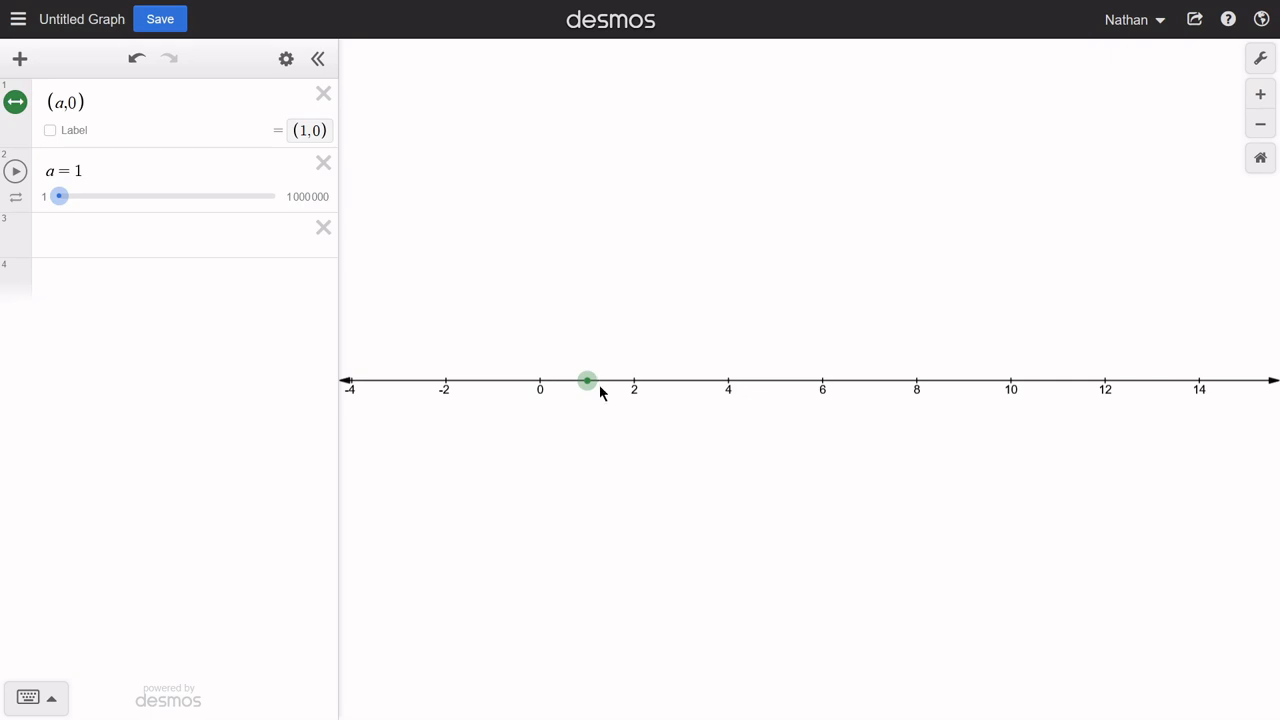
drag(587, 379, 1105, 317)
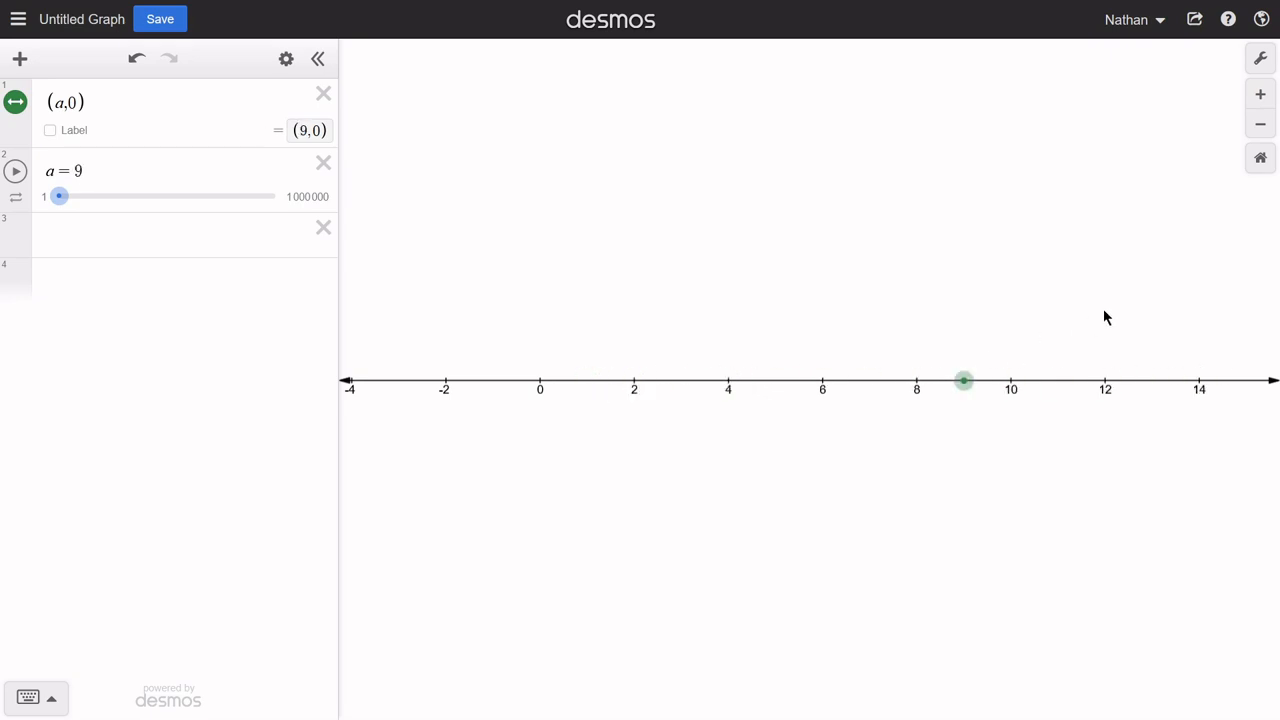
Step: Zoom the number line out to the hundreds and move the point (a,0) to 1140
click(1261, 127)
click(1261, 127)
click(1261, 127)
click(1261, 127)
click(1261, 127)
drag(975, 385, 617, 420)
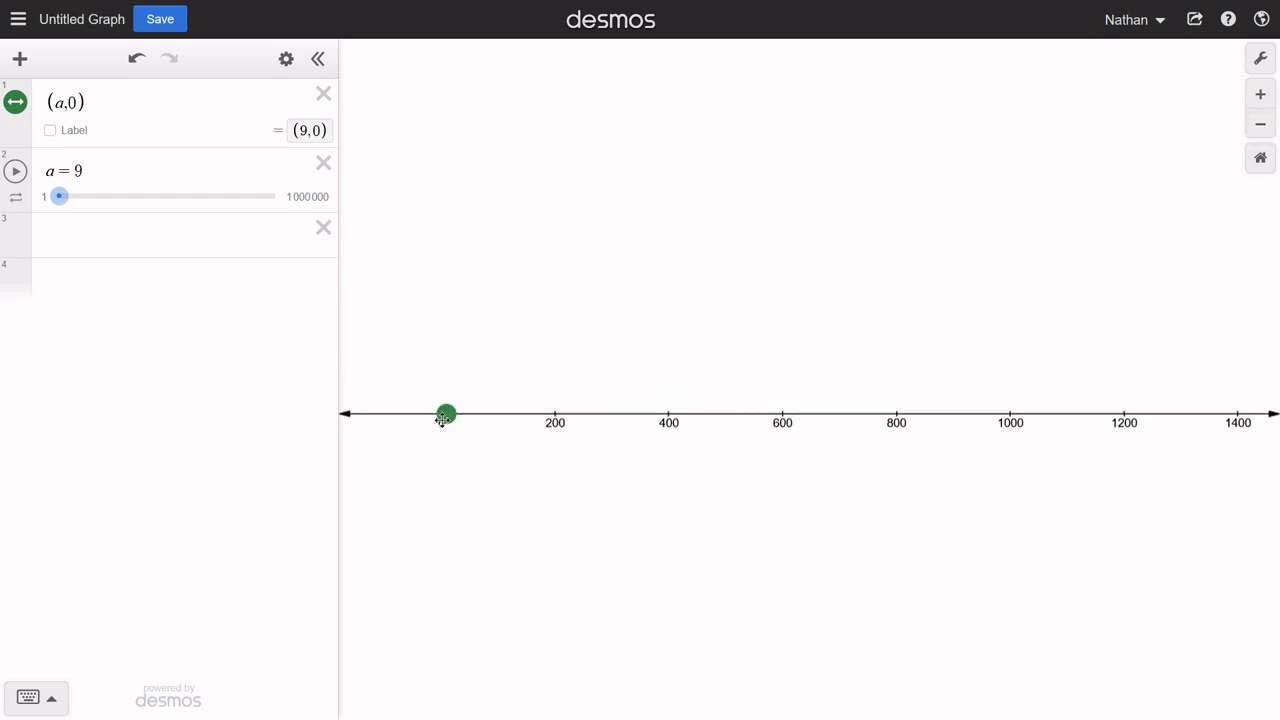
drag(446, 414, 1090, 414)
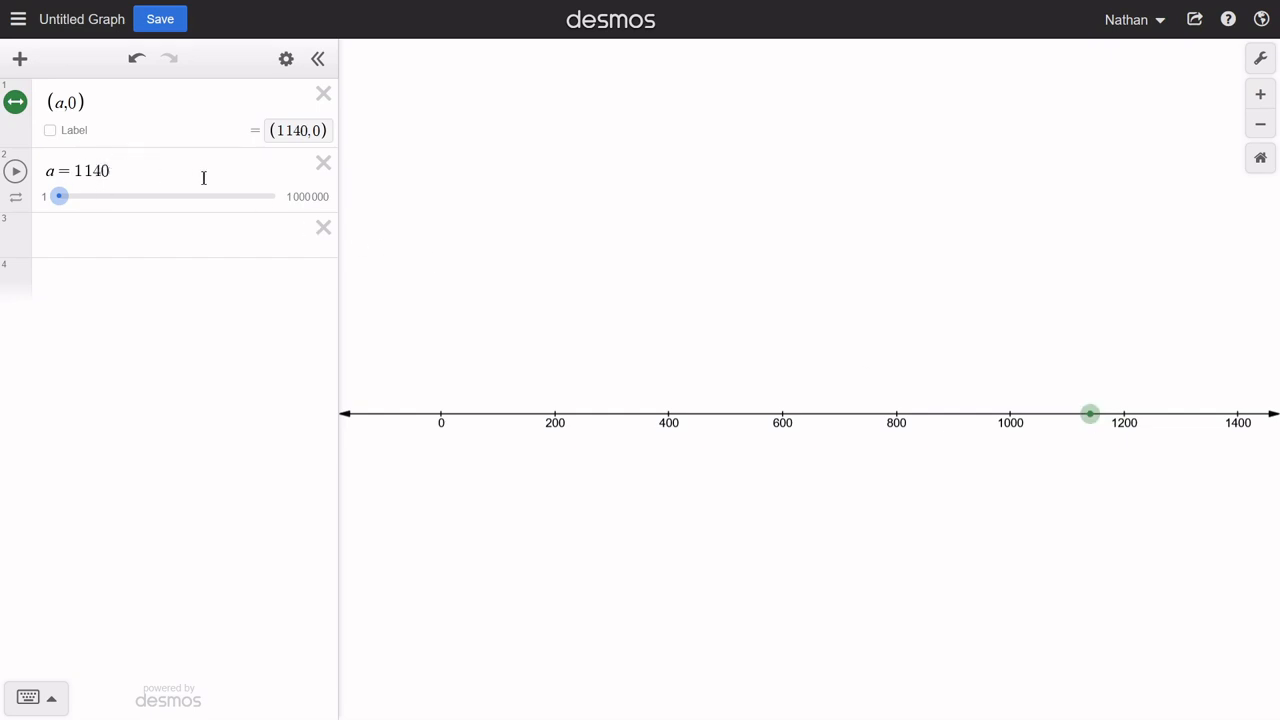
Step: Set the lower limit of the slider for a to 0 and move its point to 1027
click(44, 198)
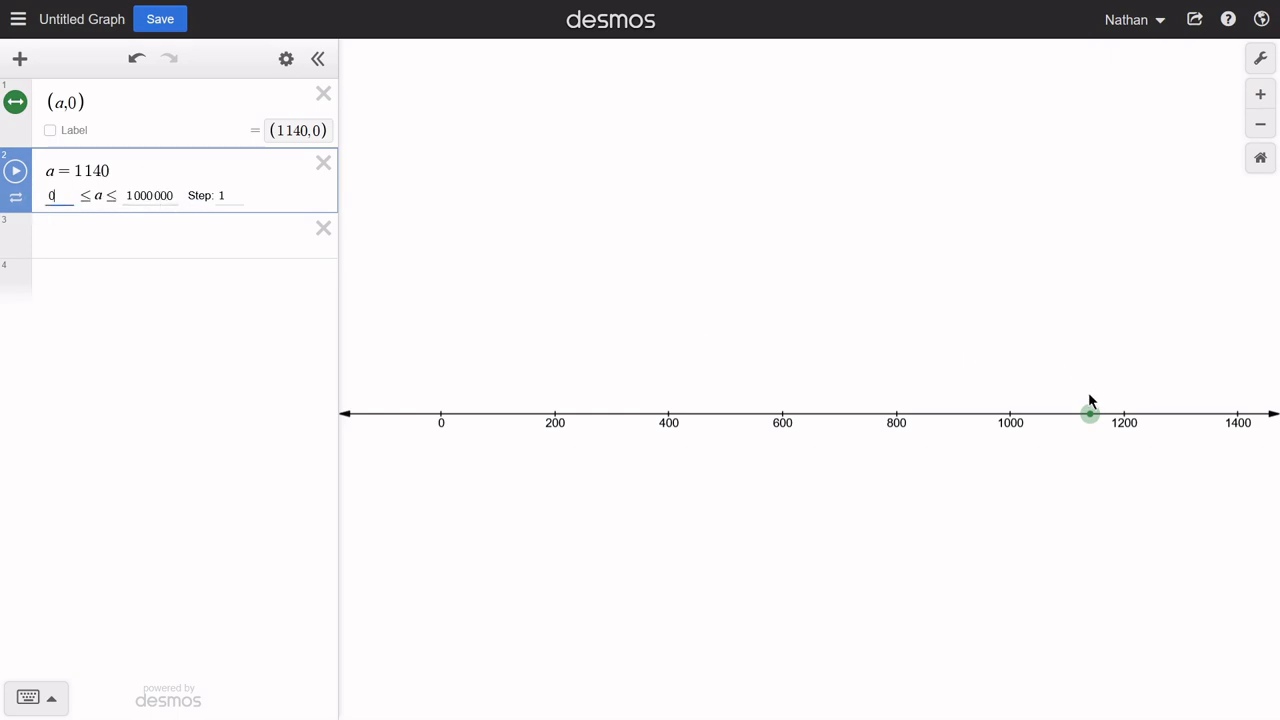
drag(1099, 416, 1025, 392)
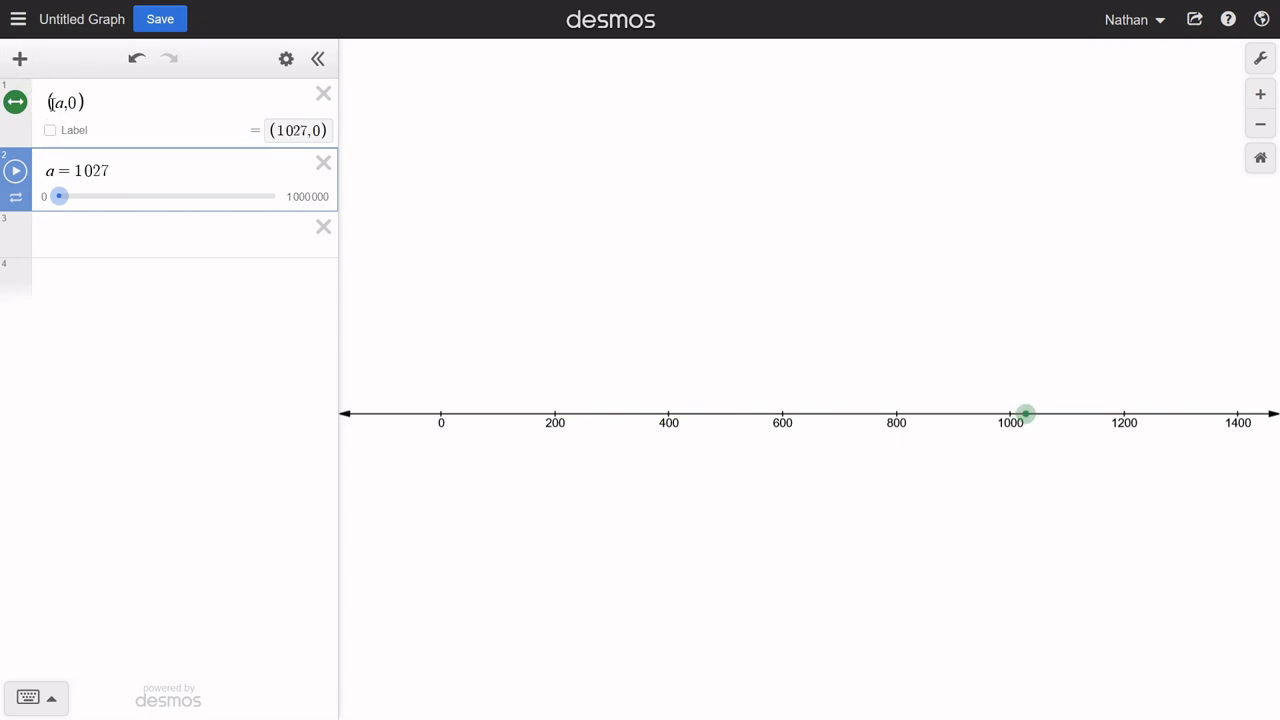
Step: Add a note reading "Natural Numbers" above the point (a,0)
click(49, 104)
click(20, 59)
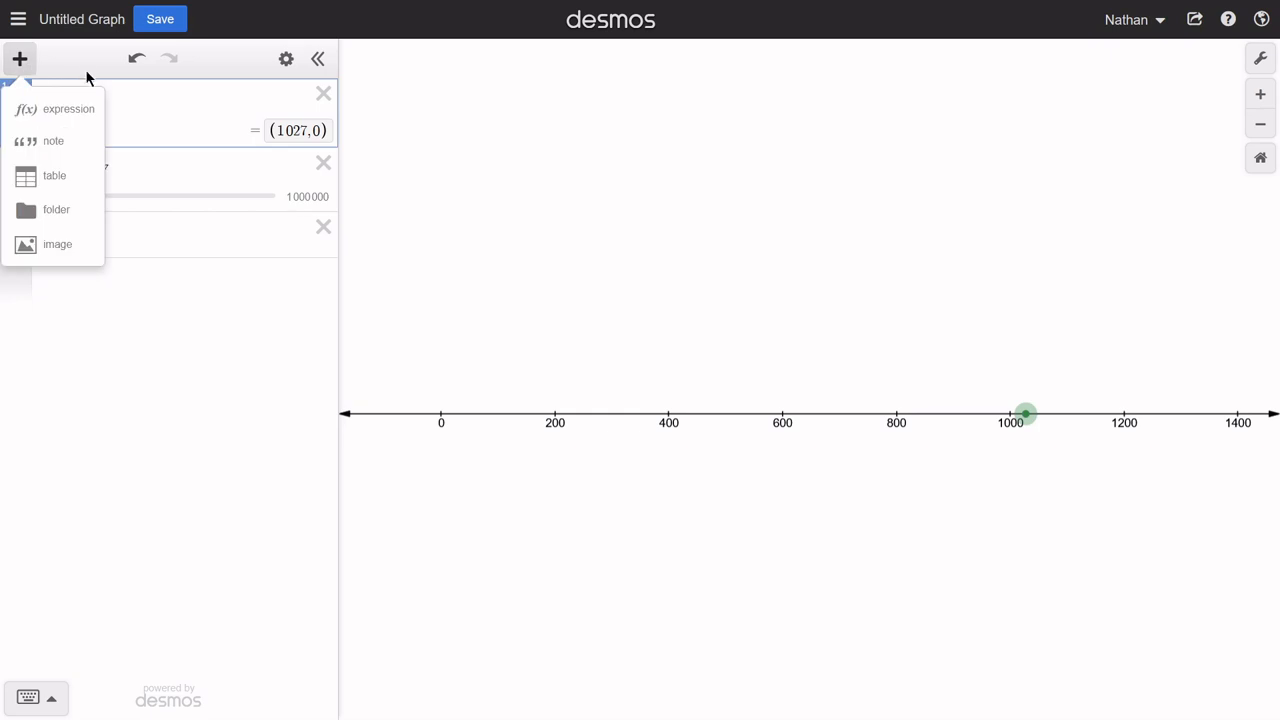
click(61, 110)
drag(15, 160, 16, 100)
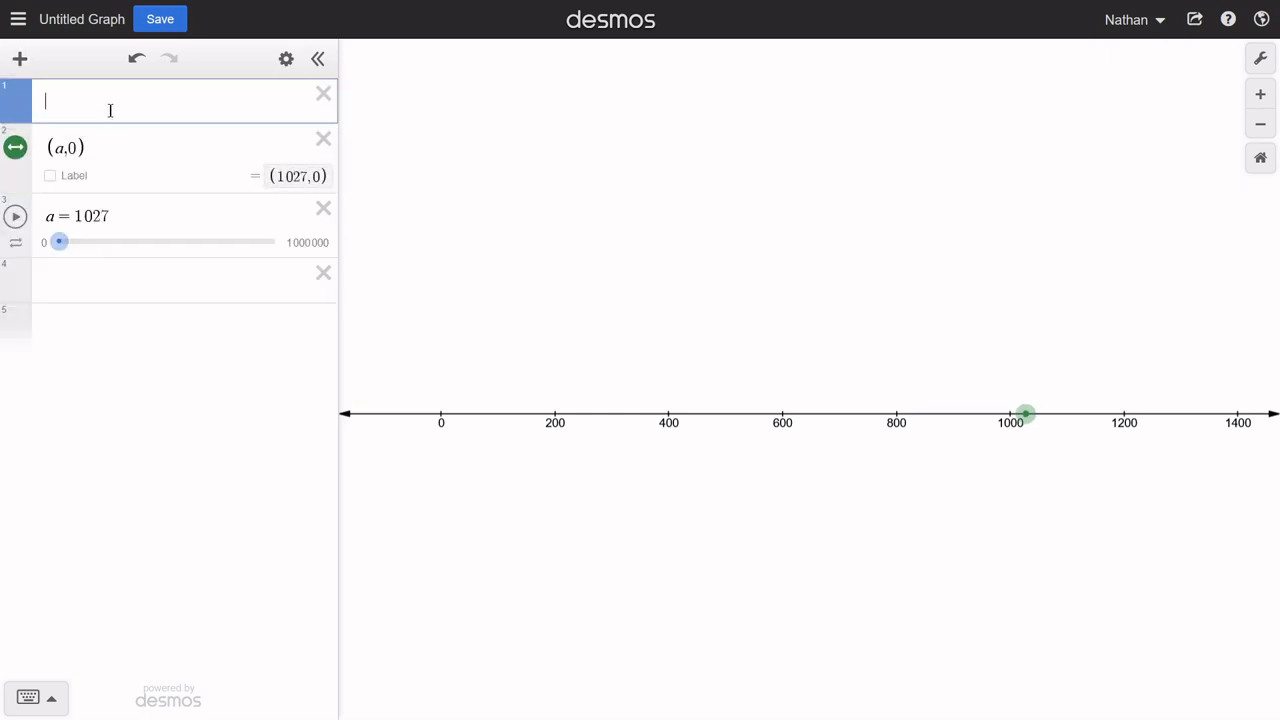
click(20, 59)
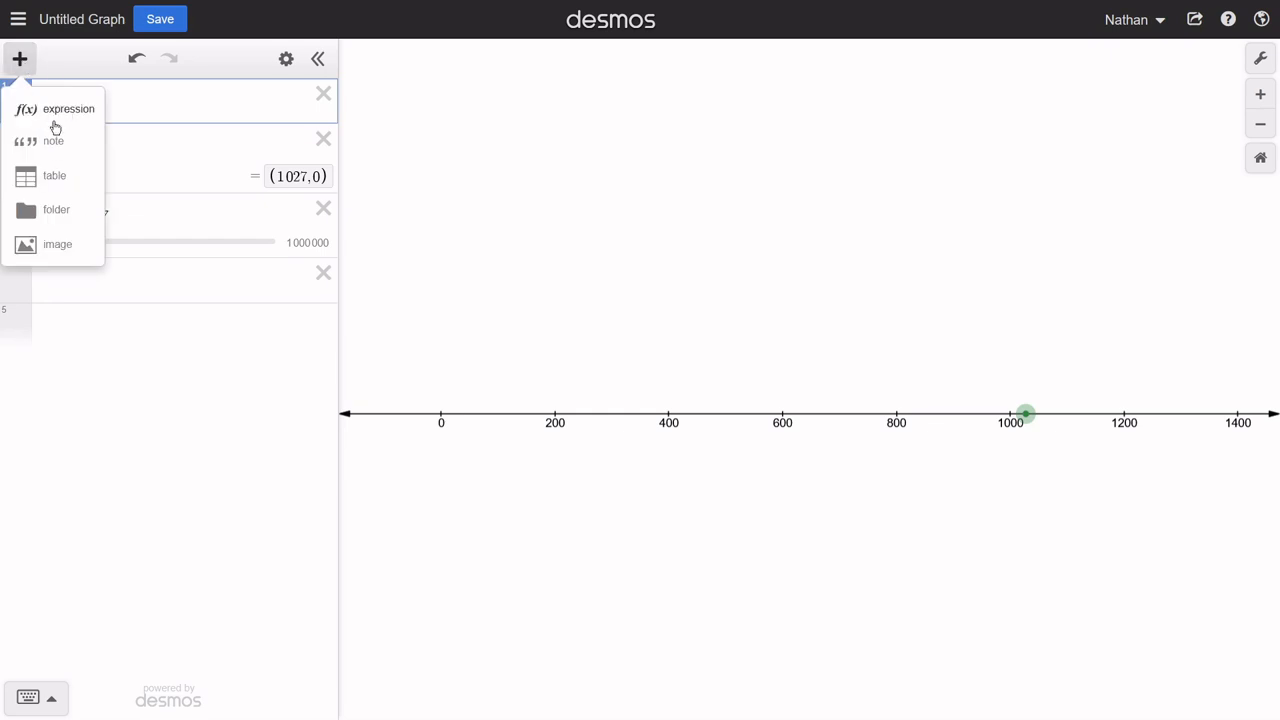
click(47, 141)
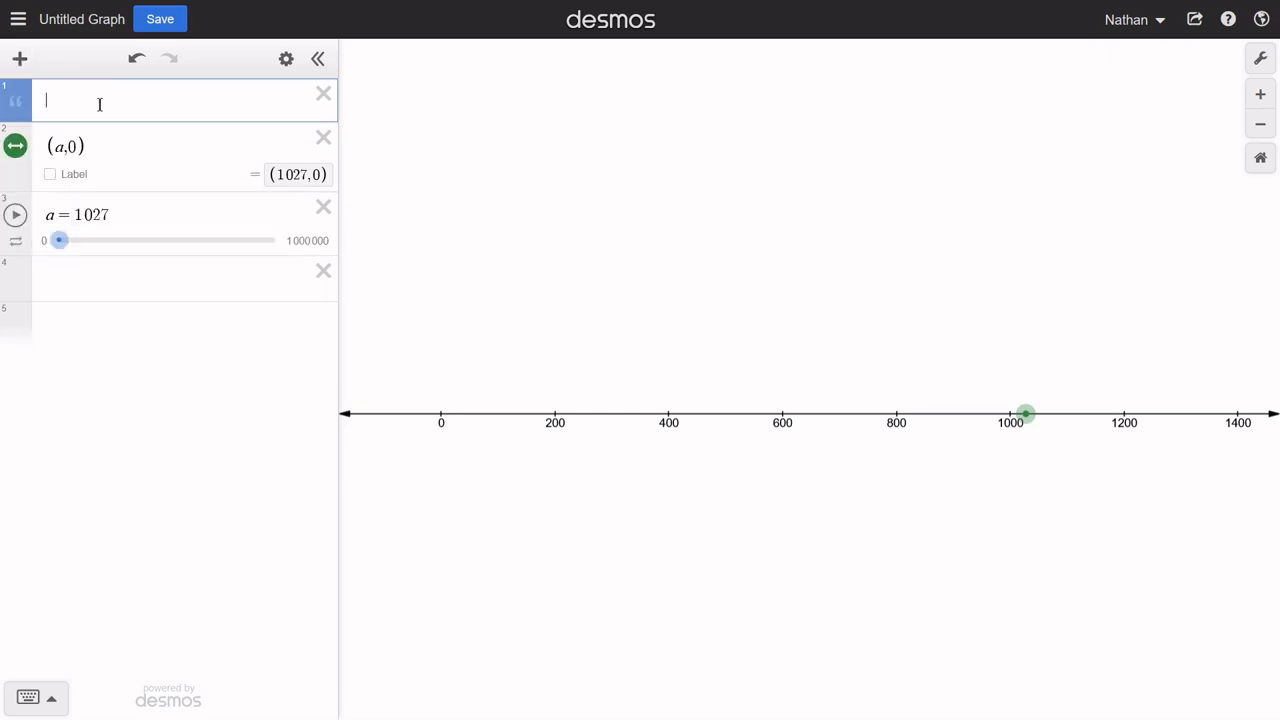
text(Natural Numbers)
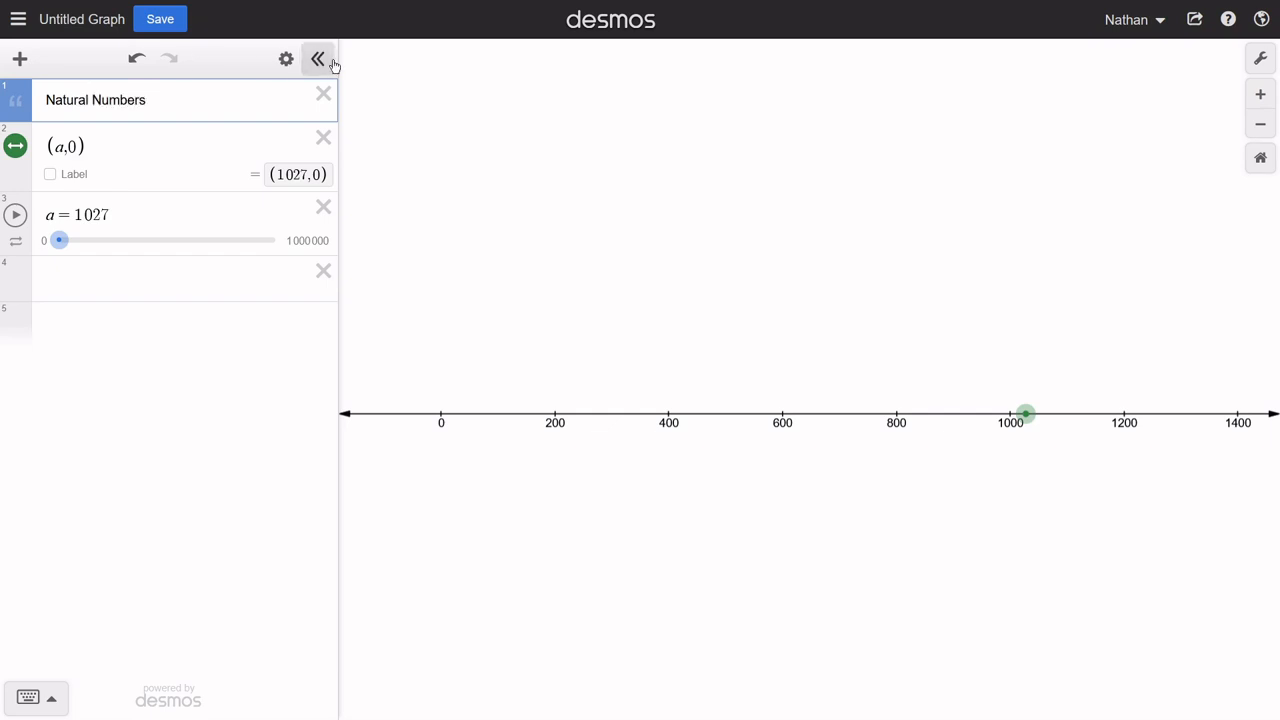
Step: Set the lower limit of the slider for a to 1
click(43, 241)
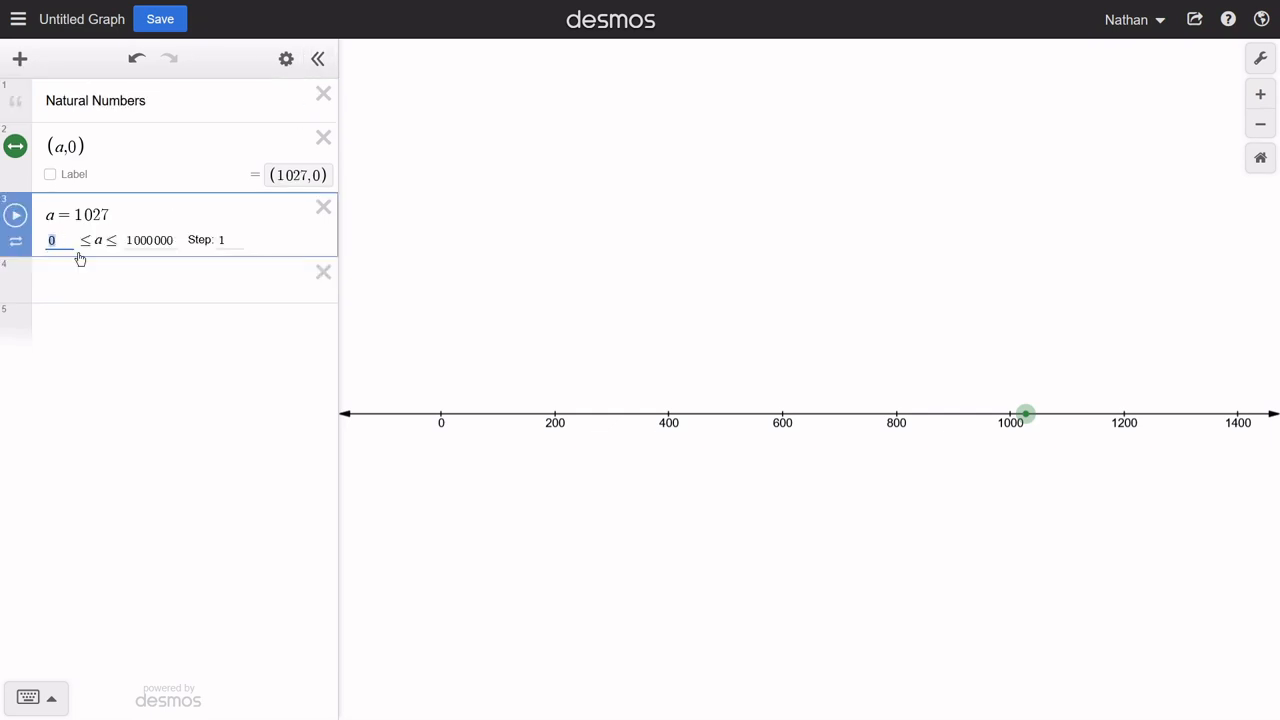
text(1)
click(176, 285)
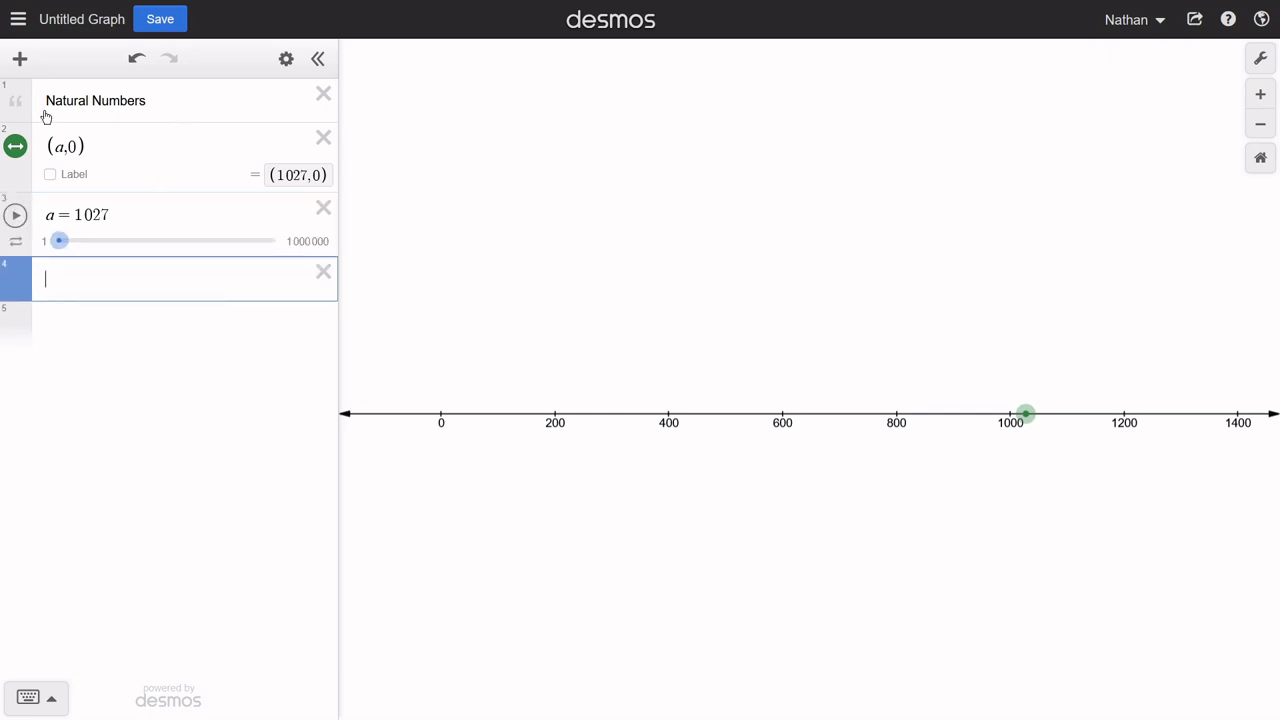
Step: Add a note reading "Whole Numbers" below the slider for a and start an expression under it
click(20, 58)
click(22, 140)
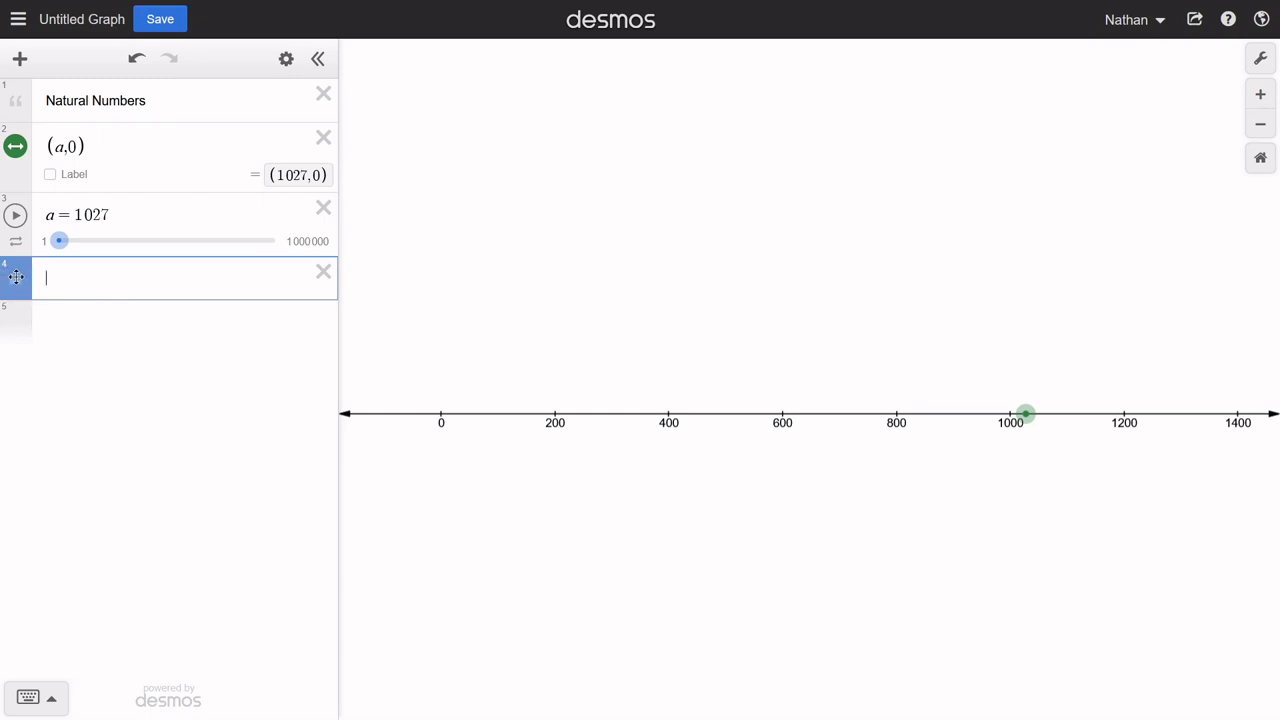
text(Whole numbe)
key(BackSpace)
key(BackSpace)
key(BackSpace)
key(BackSpace)
text(Numbers)
key(Return)
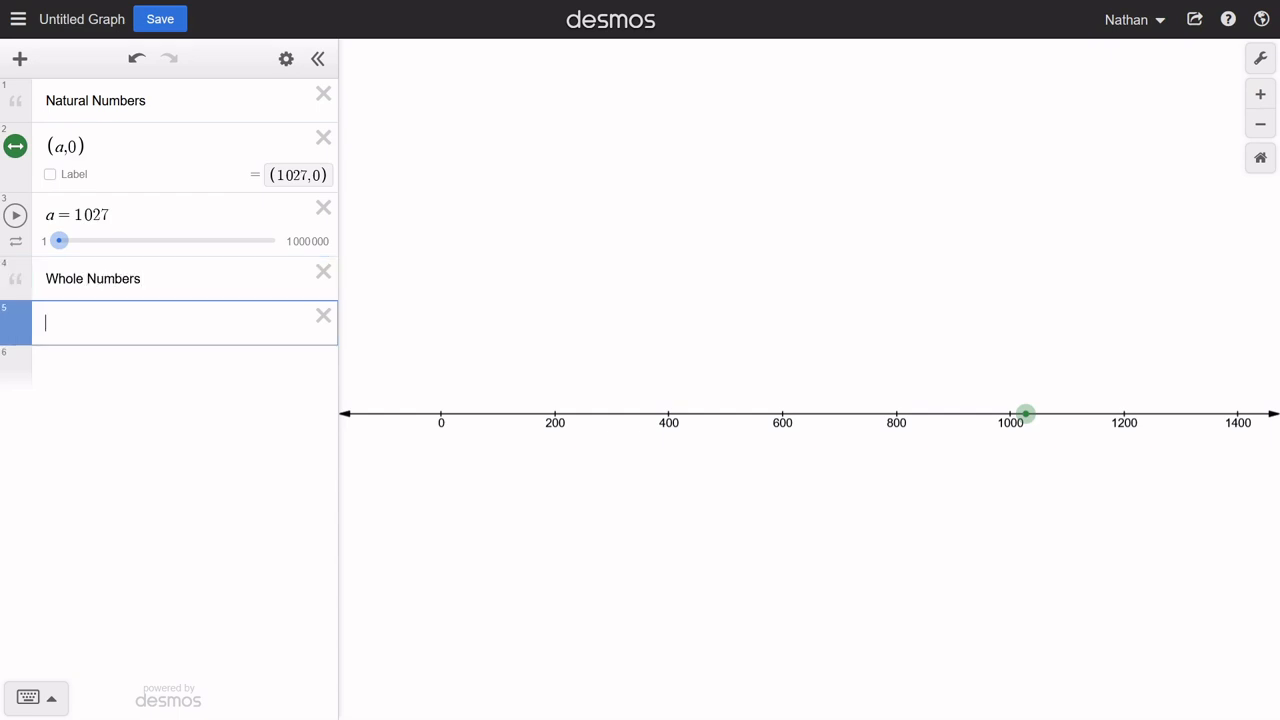
Step: Enter the point (b,0) under the "Whole Numbers" note and add a slider for b
text(()
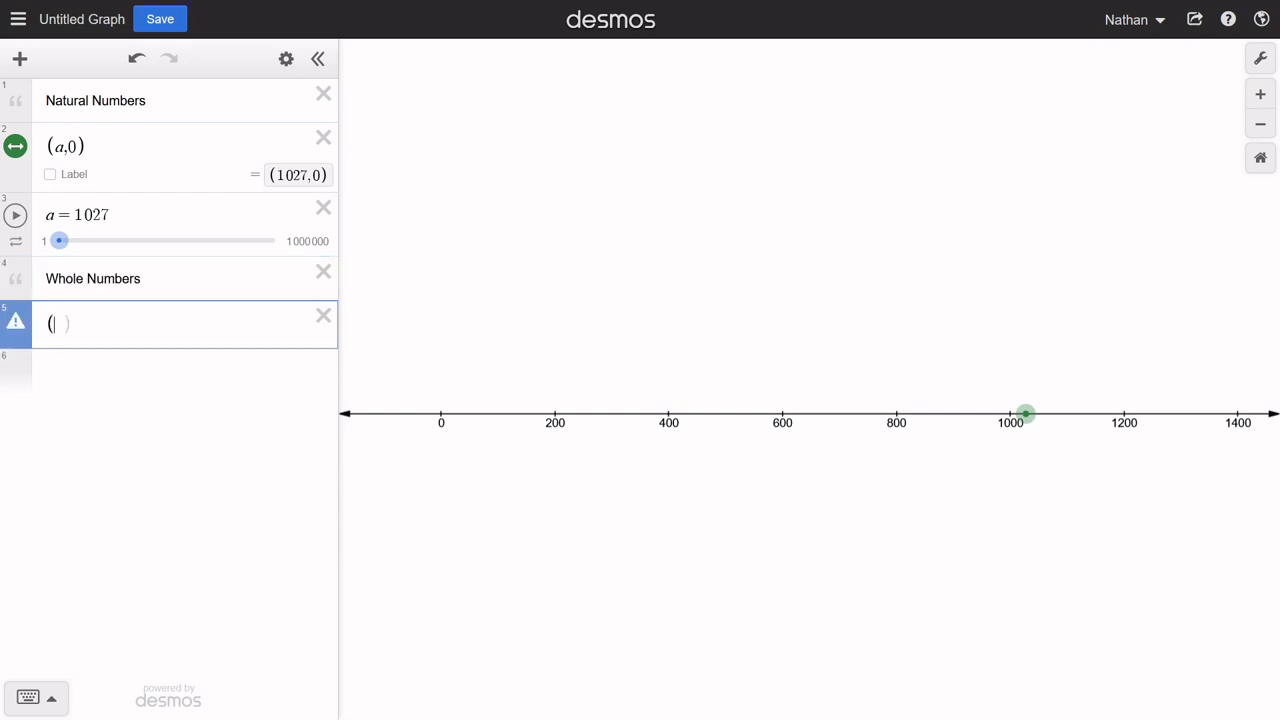
text(b,0))
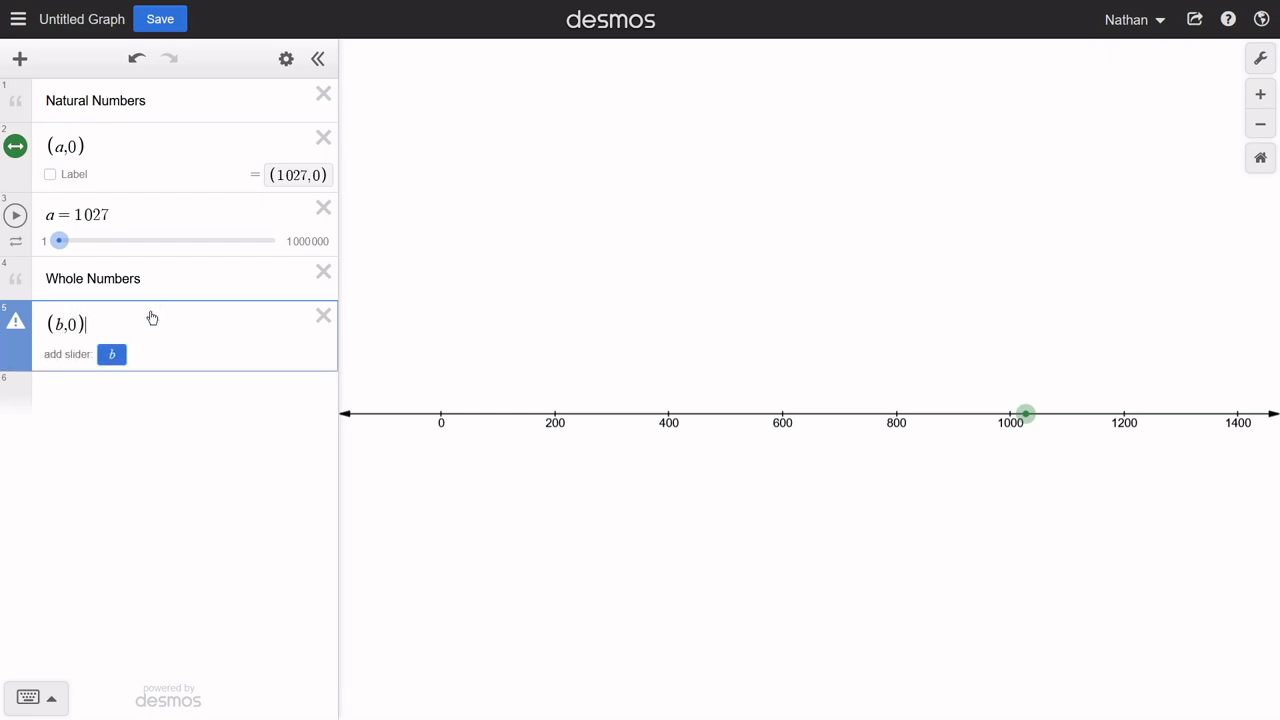
click(112, 356)
Step: Set the slider for b to range from 0 to 1000000 with a step of 1
click(52, 419)
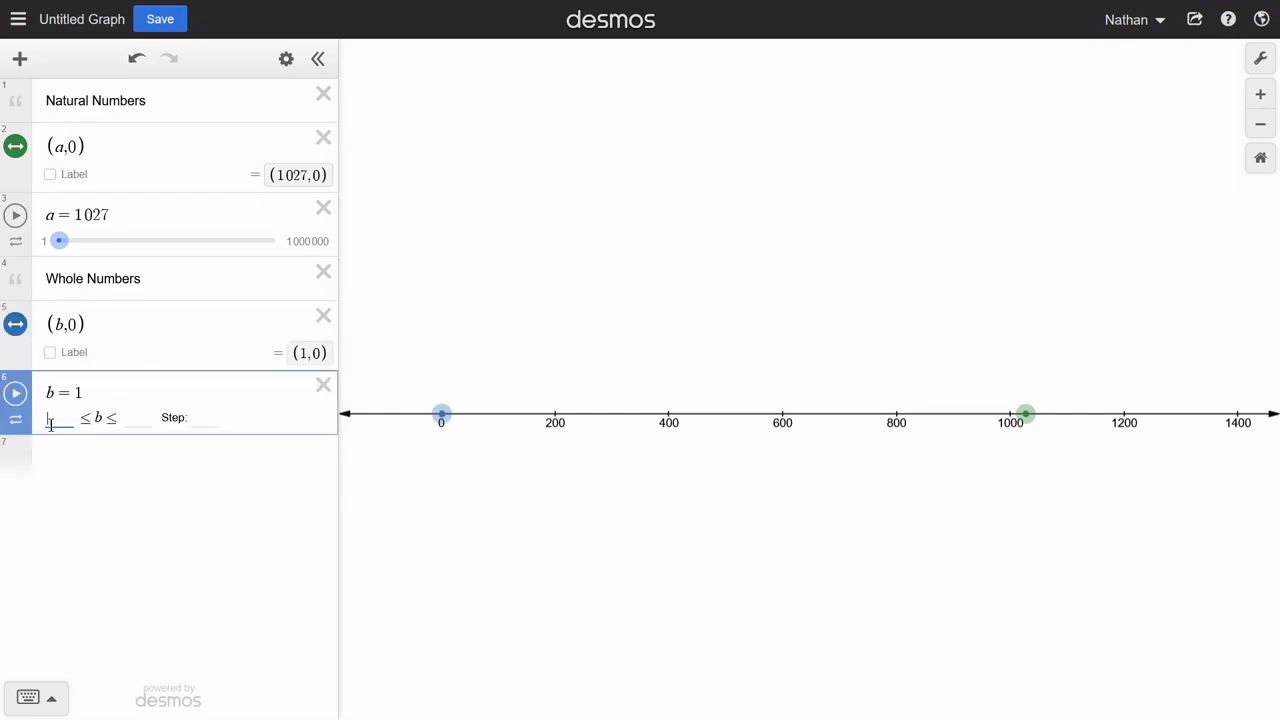
text(0)
click(128, 420)
text(1000000)
click(231, 420)
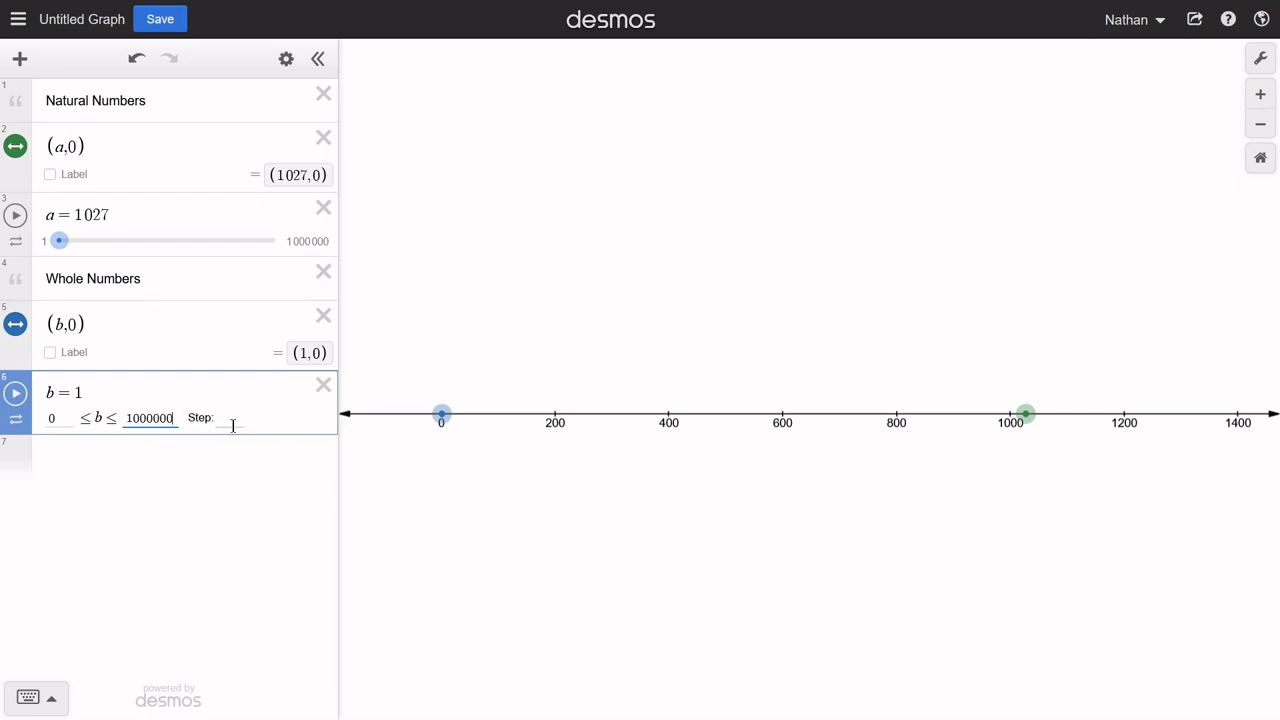
text(1)
Step: Add a note reading "Integers" below the slider for b and start an expression under it
click(117, 452)
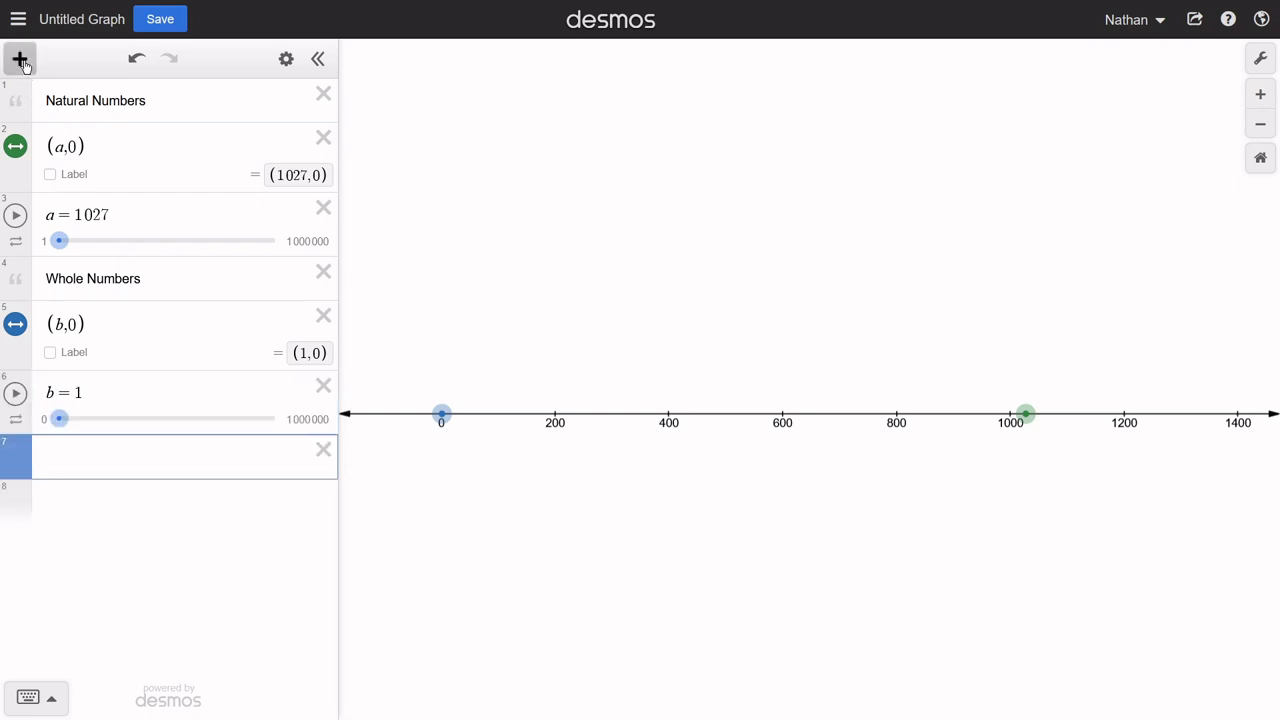
click(20, 58)
click(48, 139)
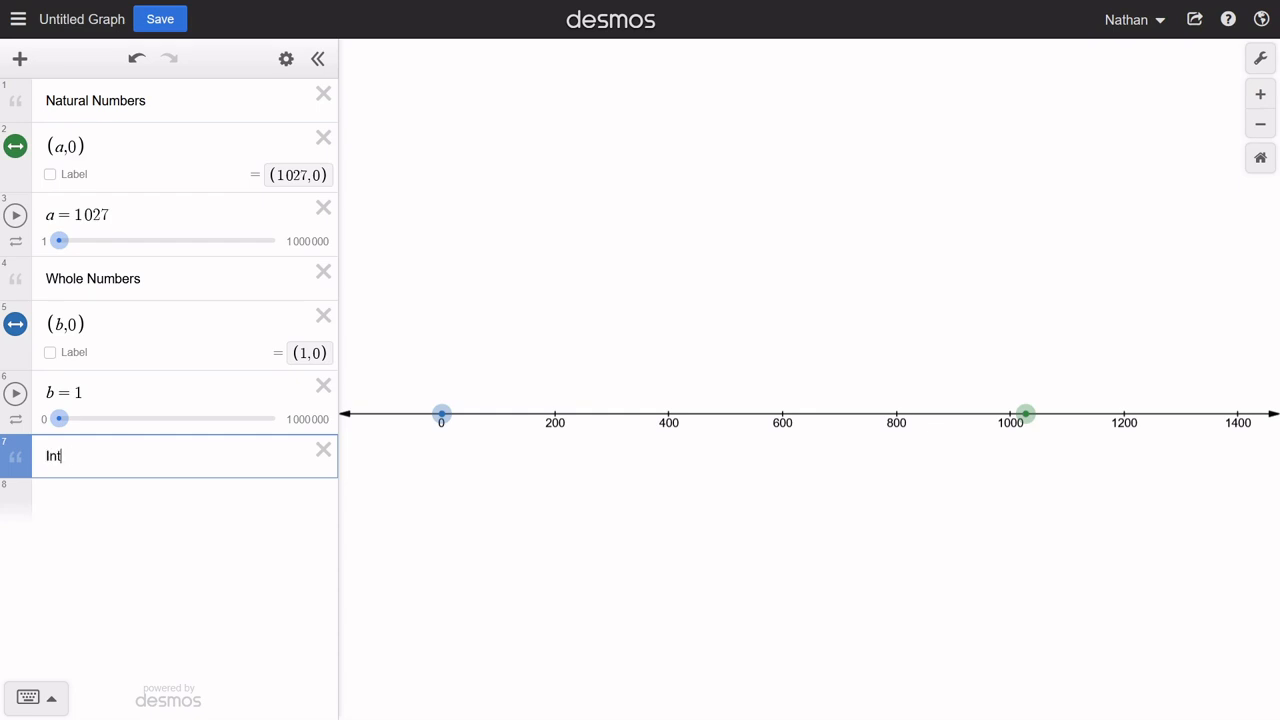
text(Integers)
key(Return)
Step: Enter the point (c,0) under the "Integers" note and add a slider for c
text(()
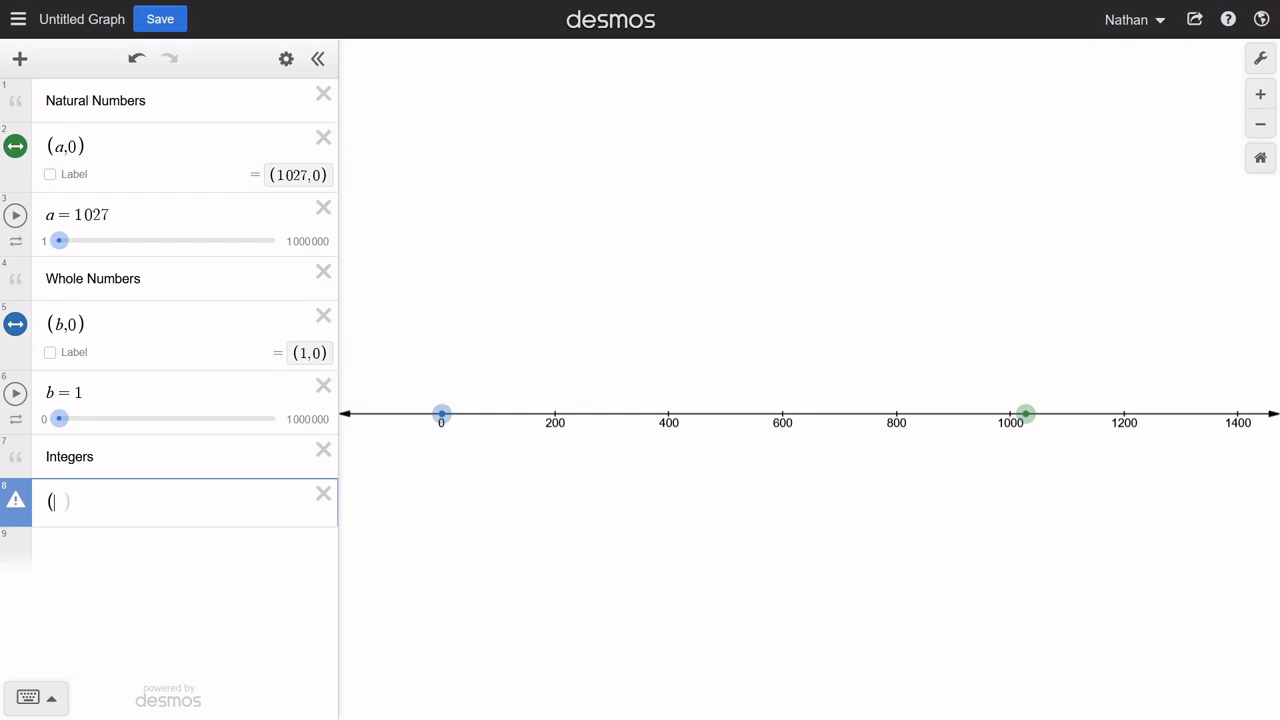
text(c,0)
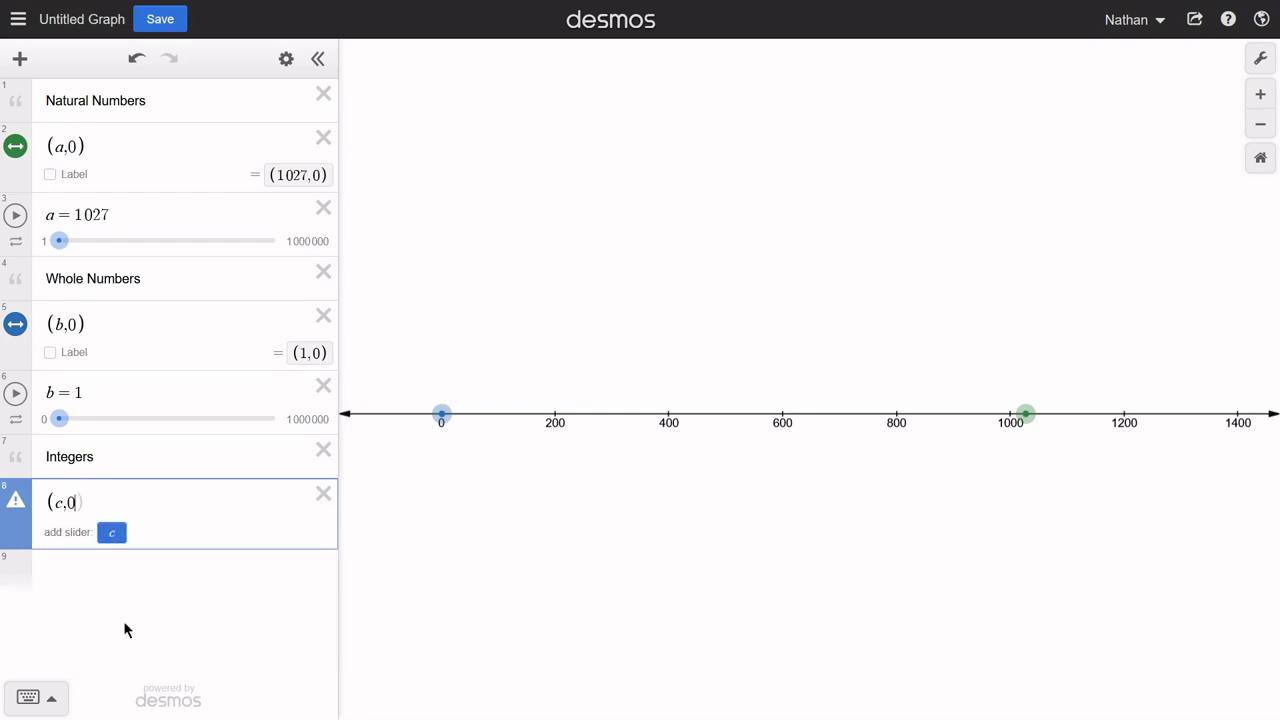
click(111, 531)
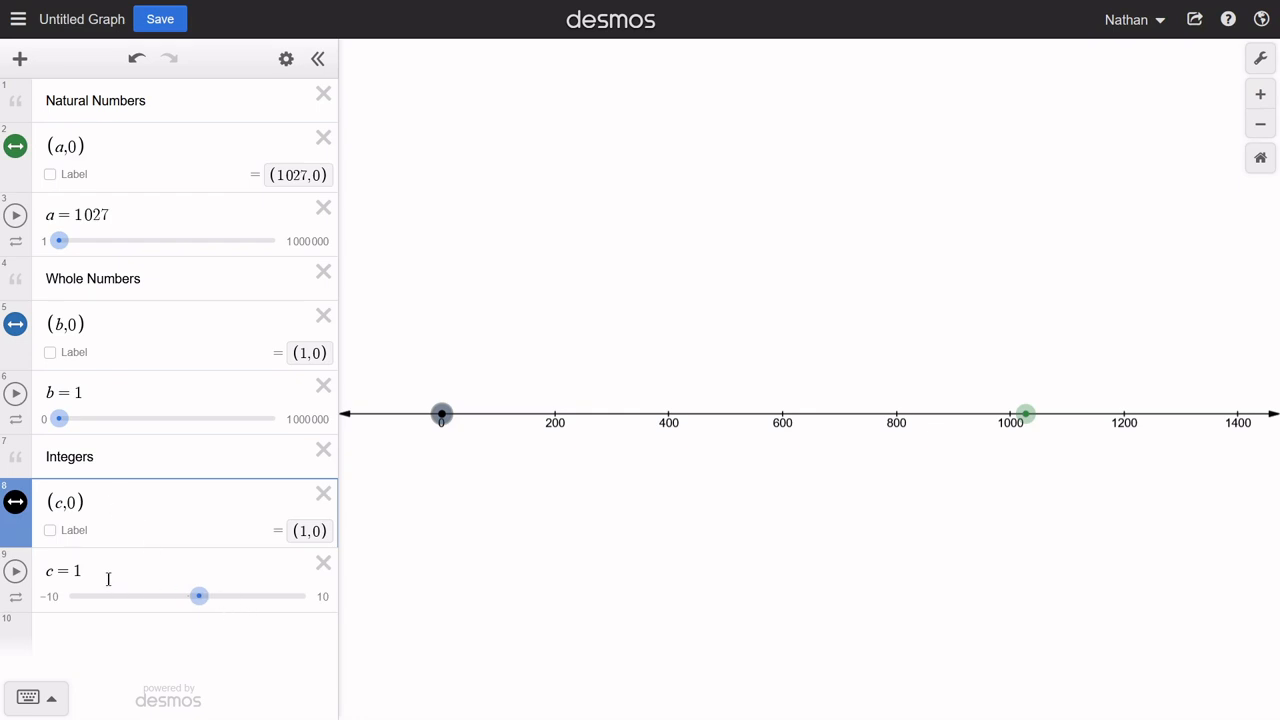
click(50, 598)
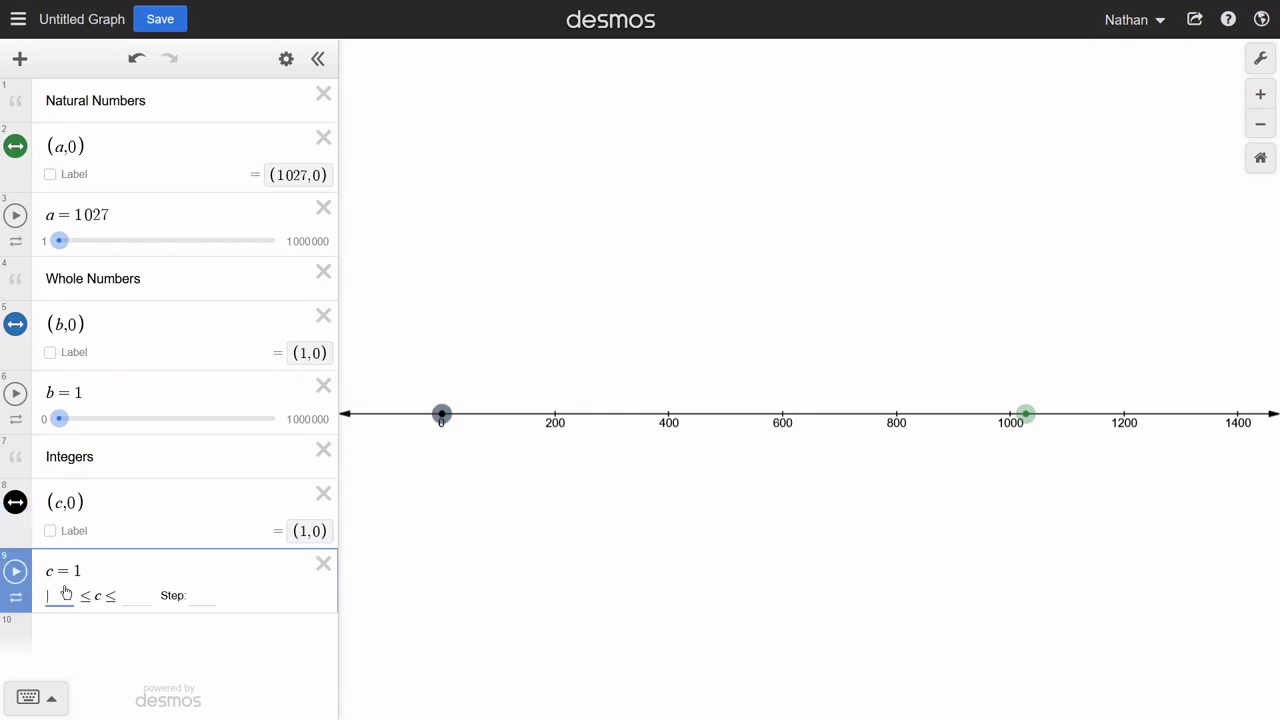
text(-10000000)
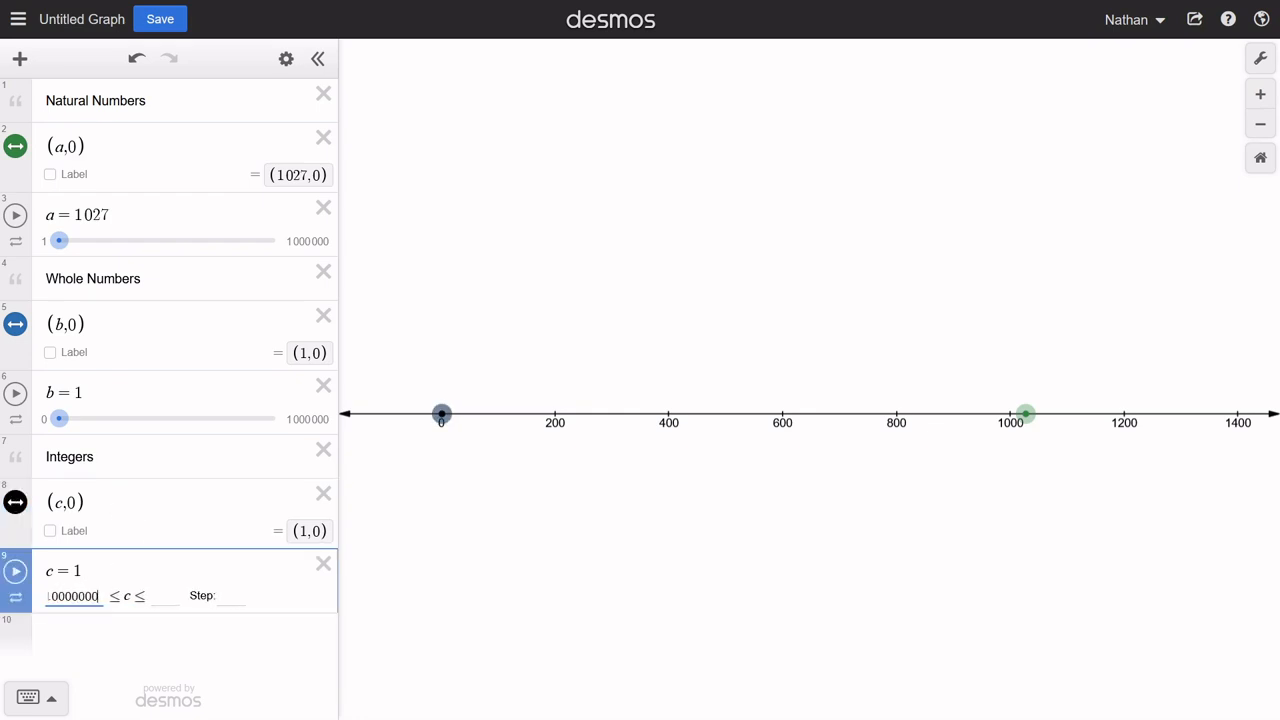
click(164, 598)
text(1000000)
key(Tab)
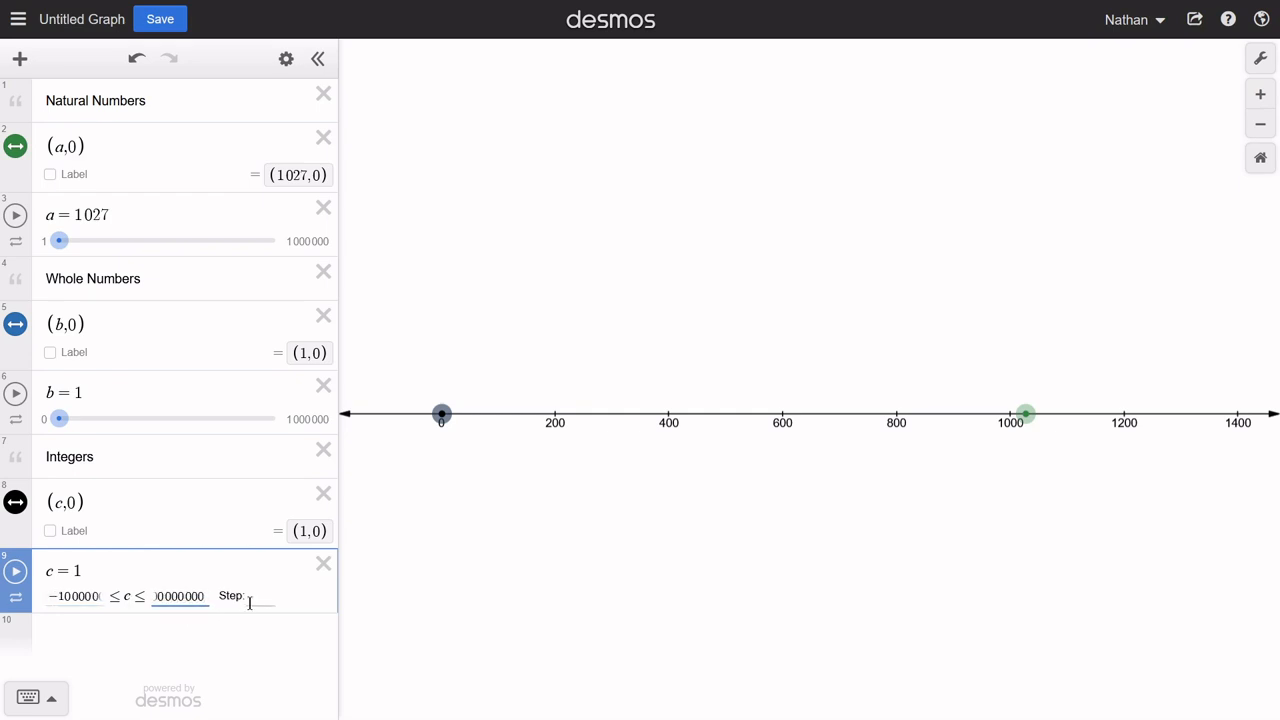
text(1)
drag(469, 518, 565, 514)
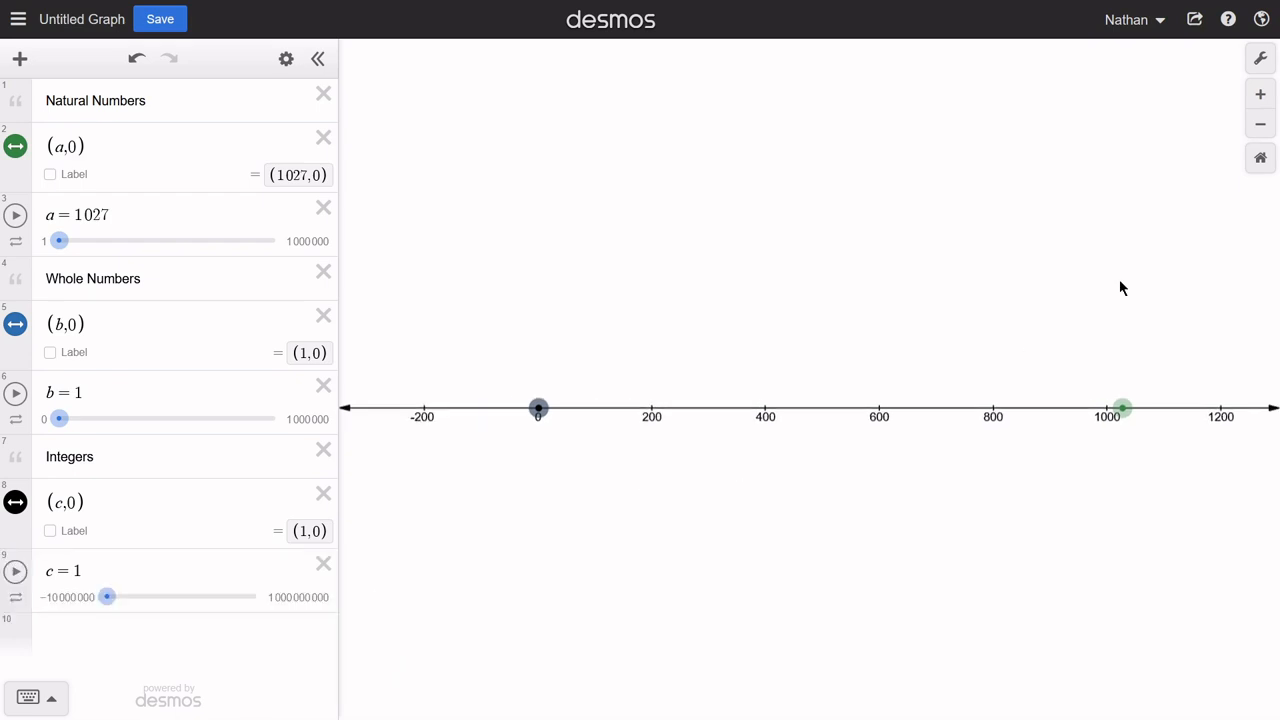
click(1262, 127)
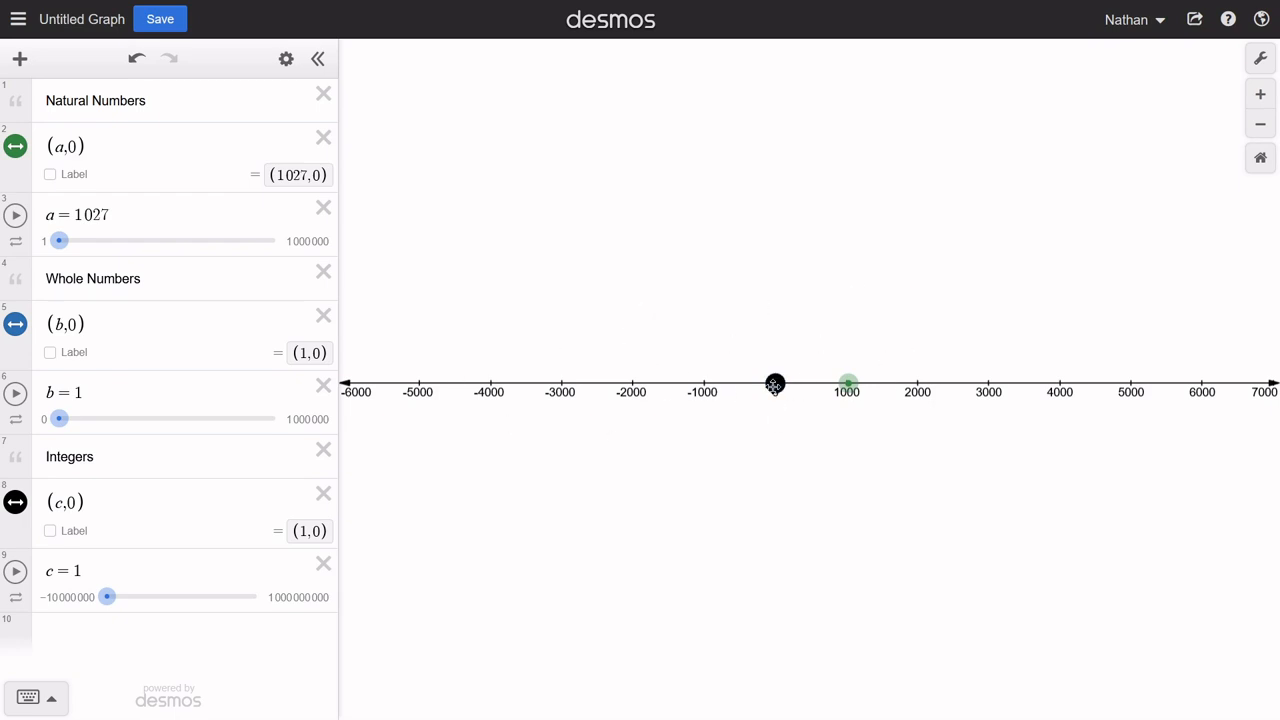
Step: Move the points along the number line so that a is 1, b is 0 and c is -2440
drag(775, 384, 697, 383)
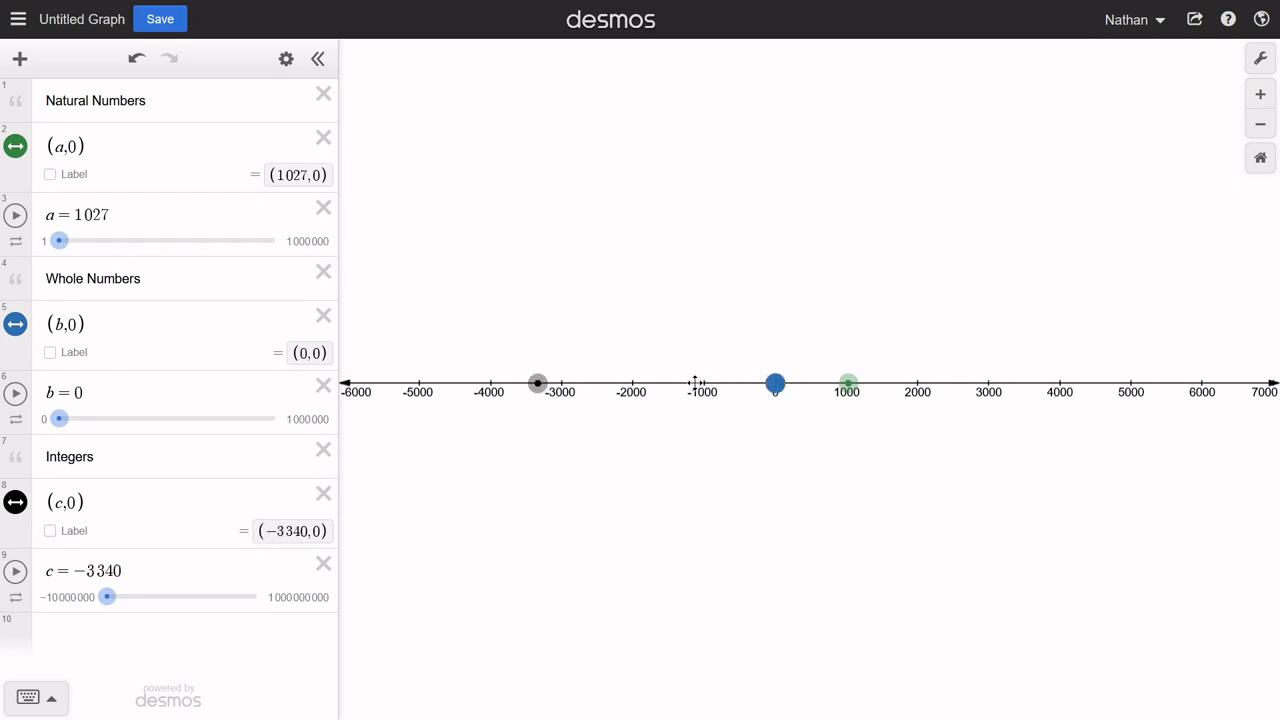
drag(847, 384, 720, 386)
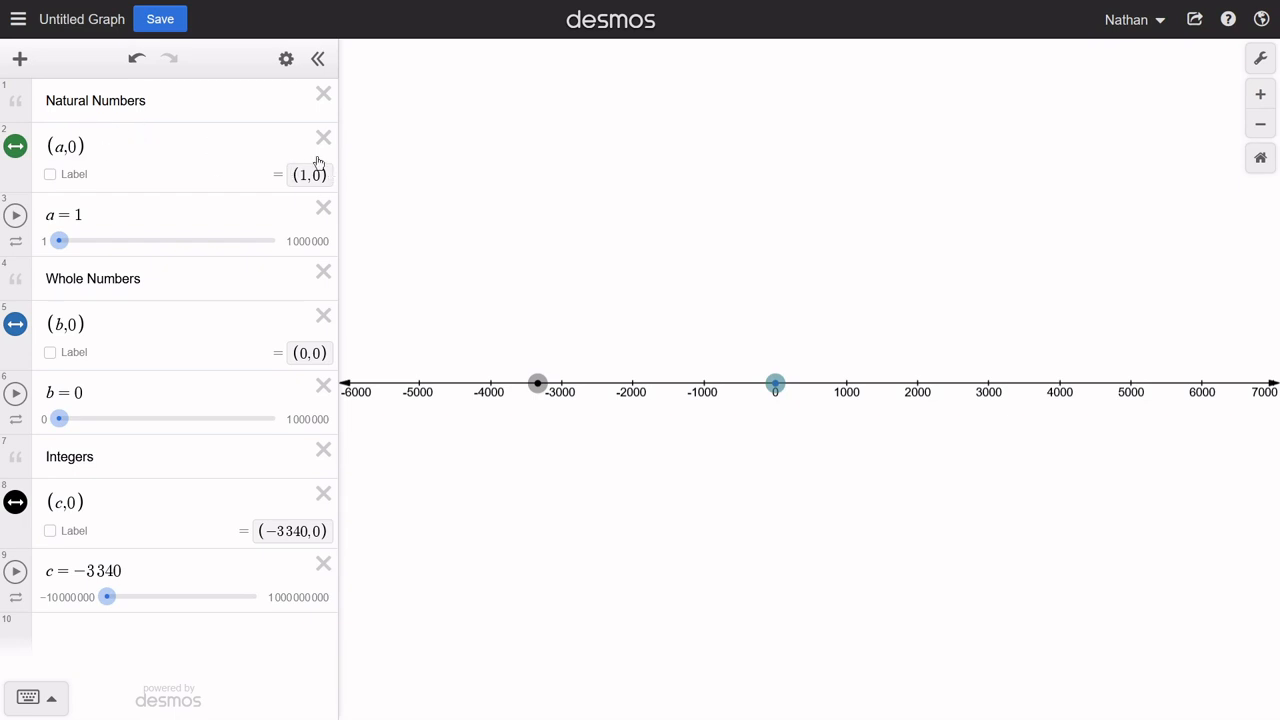
drag(538, 383, 586, 376)
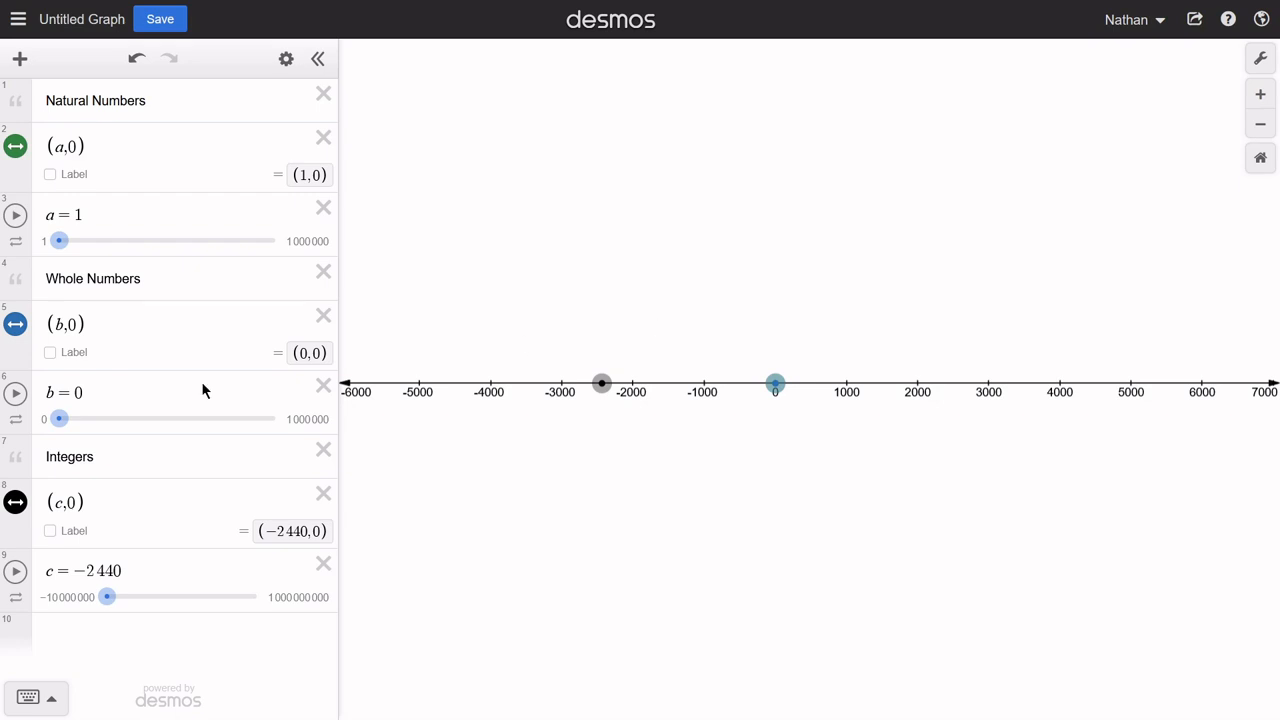
Step: Add a note reading "Rational Numbers" below the slider for c and start an expression under it
click(118, 628)
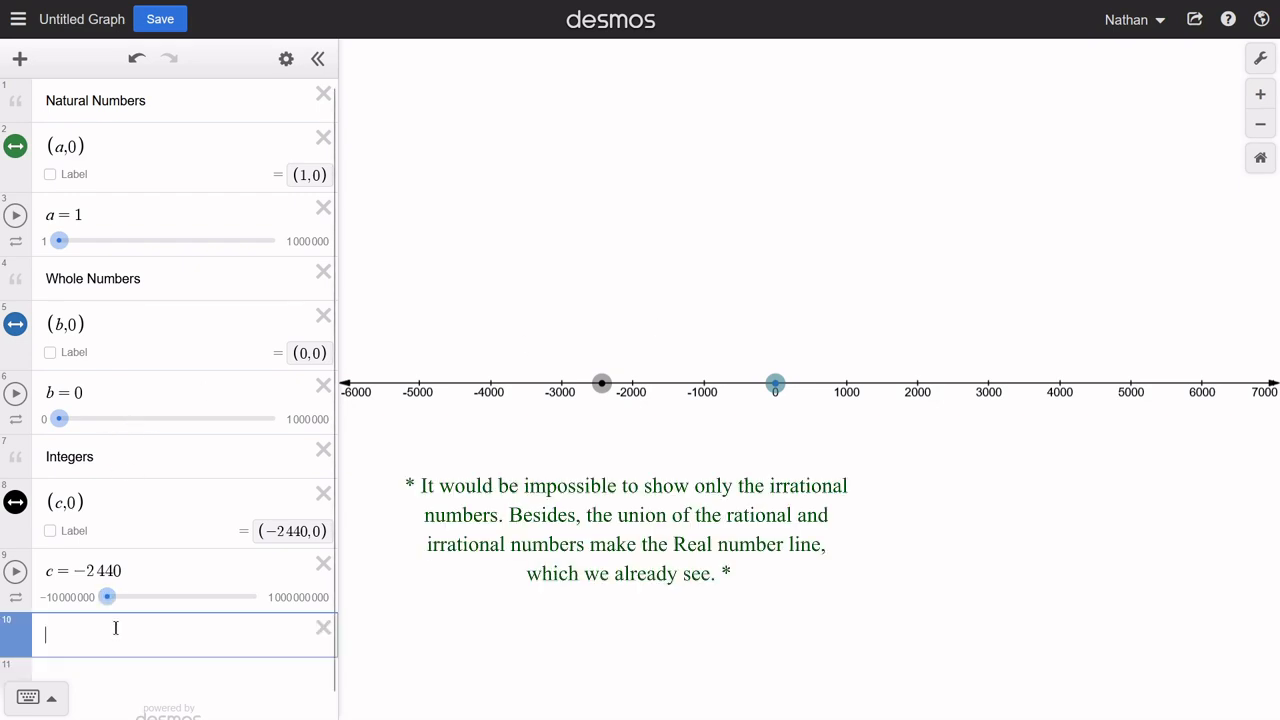
click(20, 58)
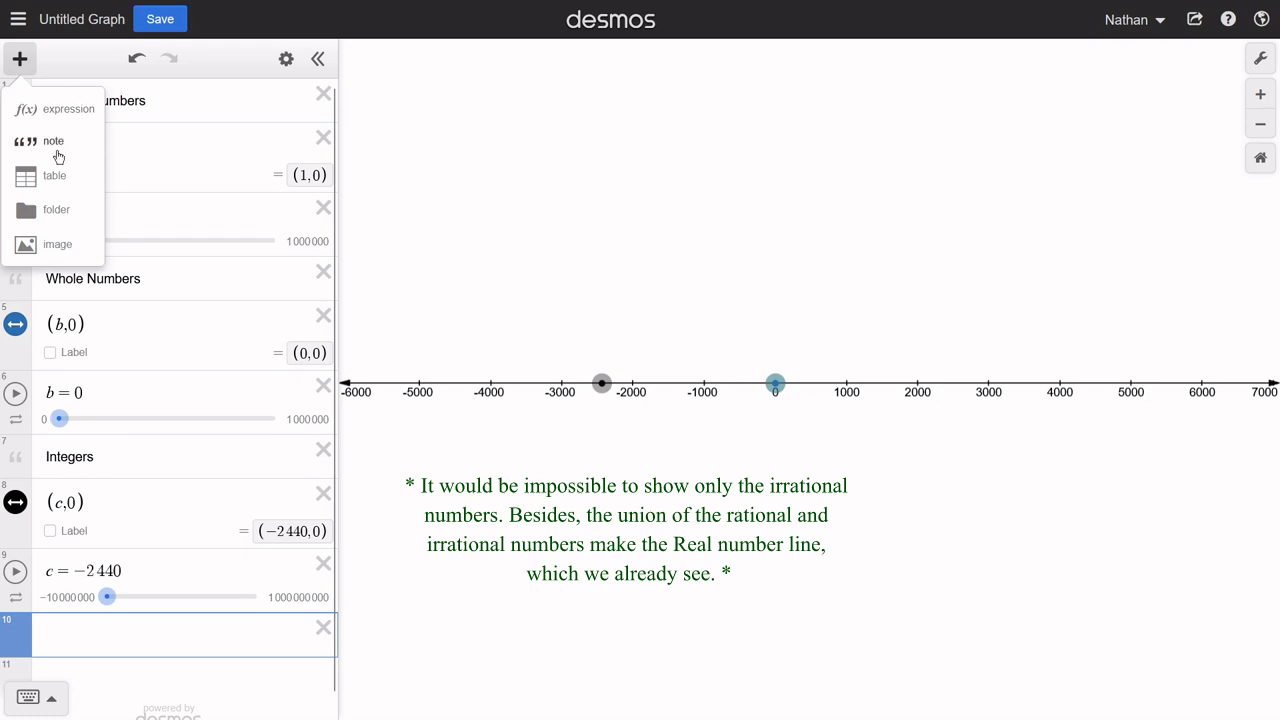
click(56, 145)
text(R)
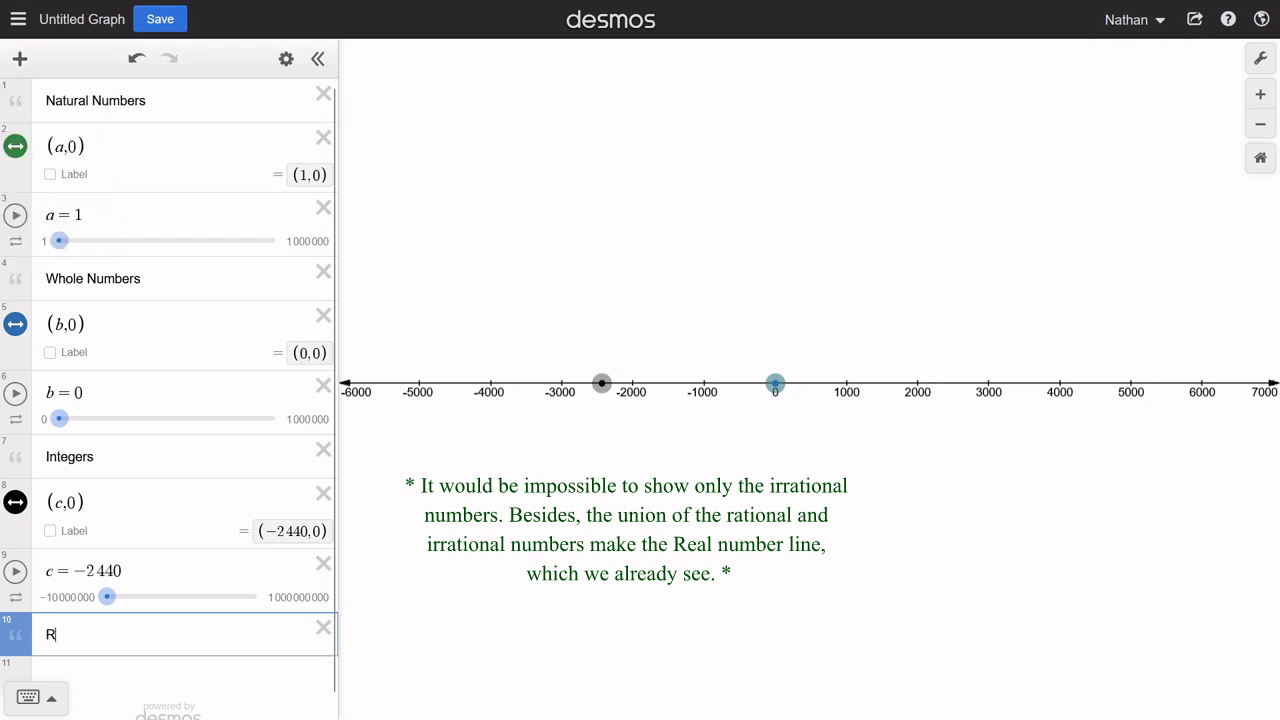
text(ational Numbers)
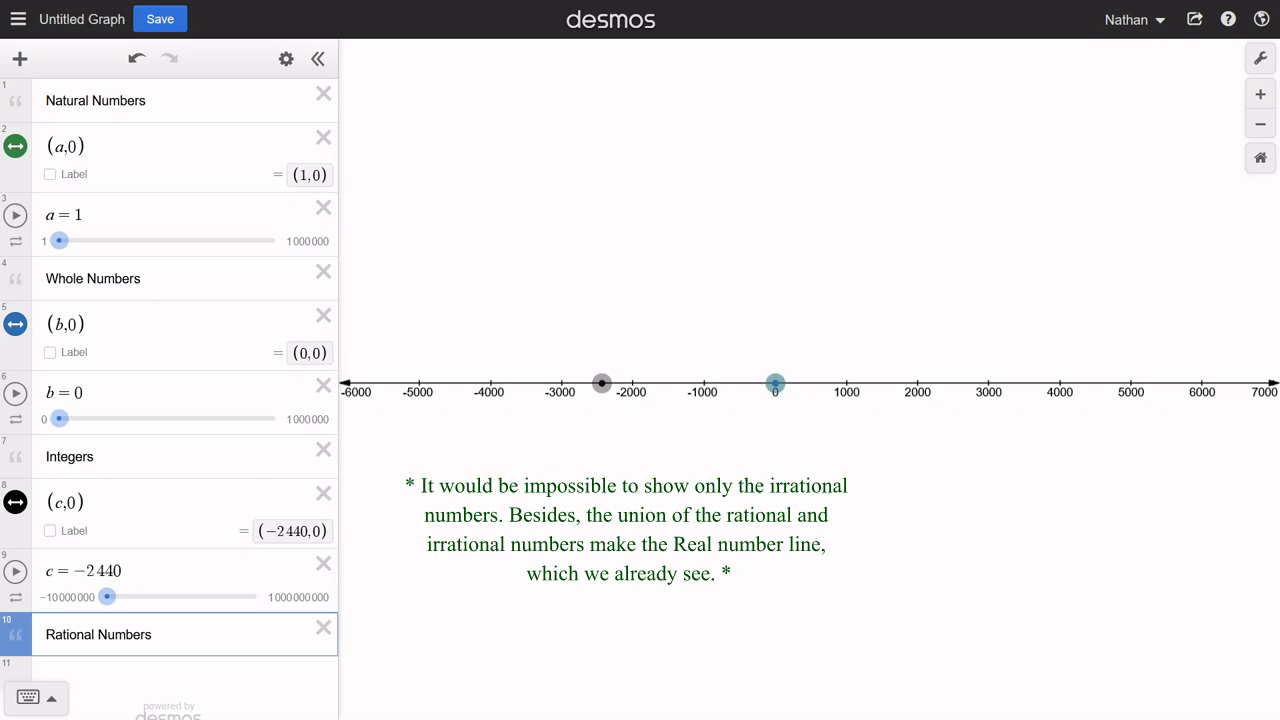
key(Return)
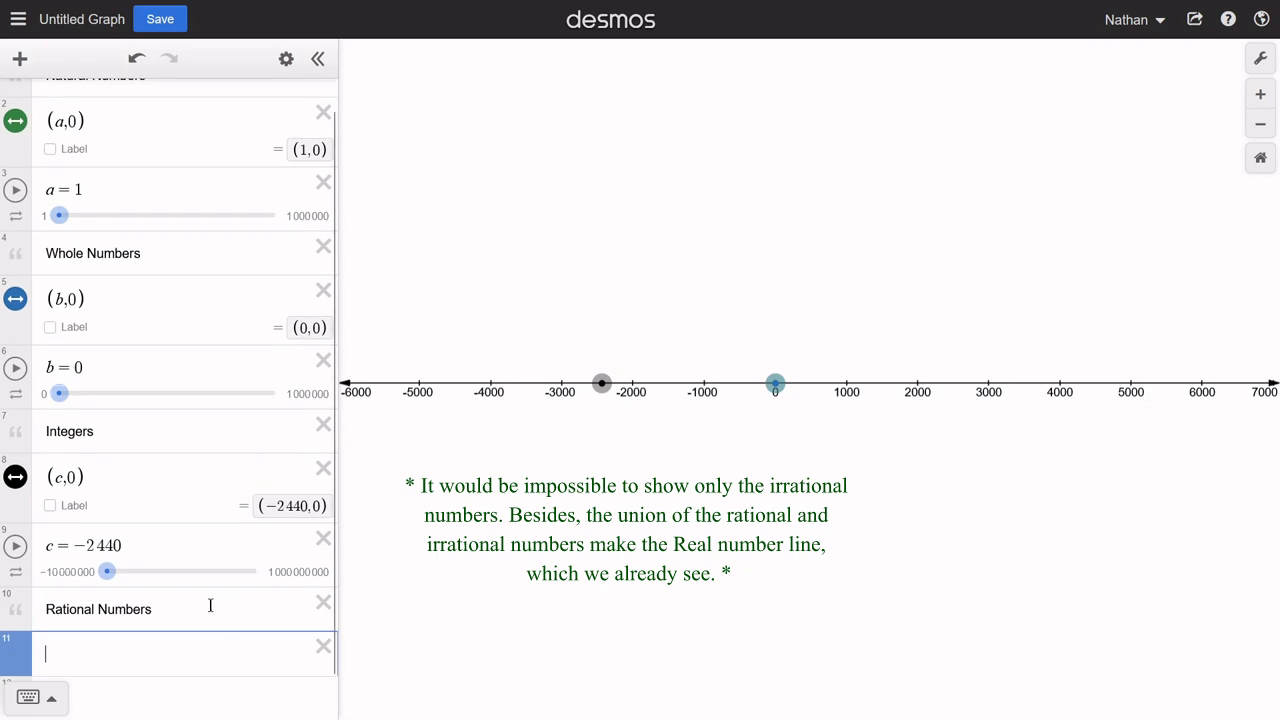
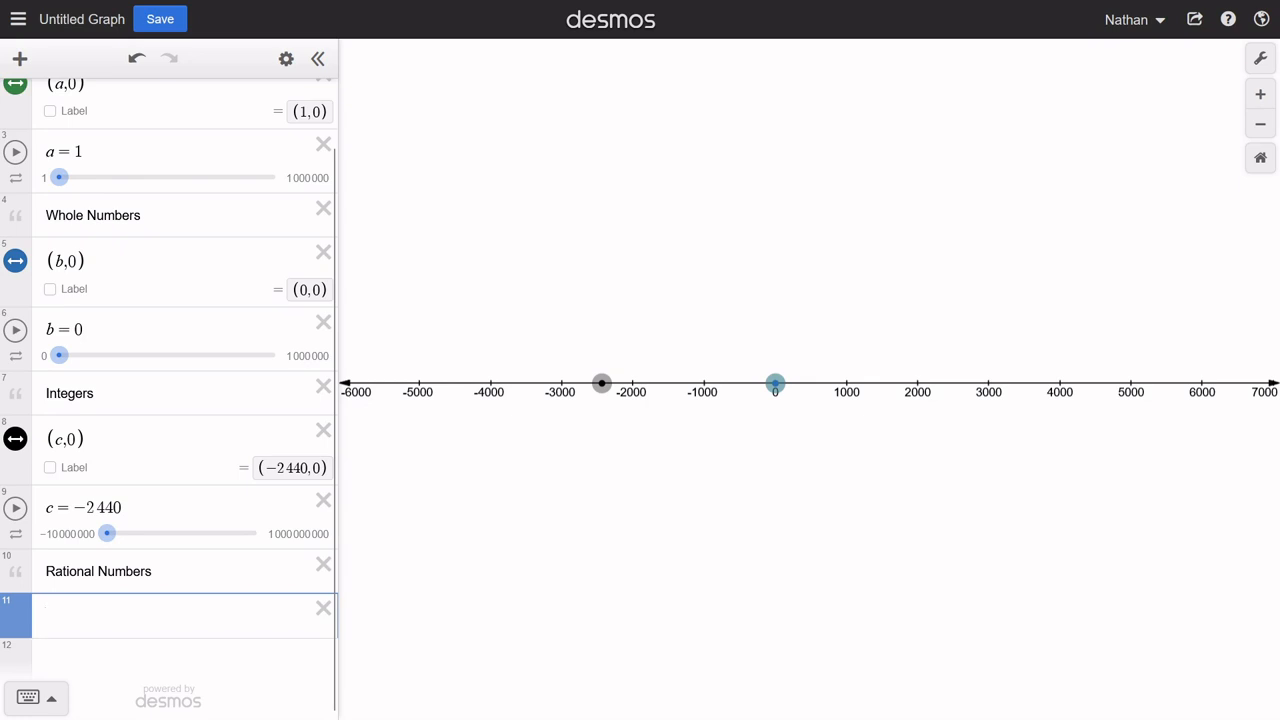
Step: Enter the point (n_umerator,0) under the "Rational Numbers" note and add a slider for n_umerator
text(()
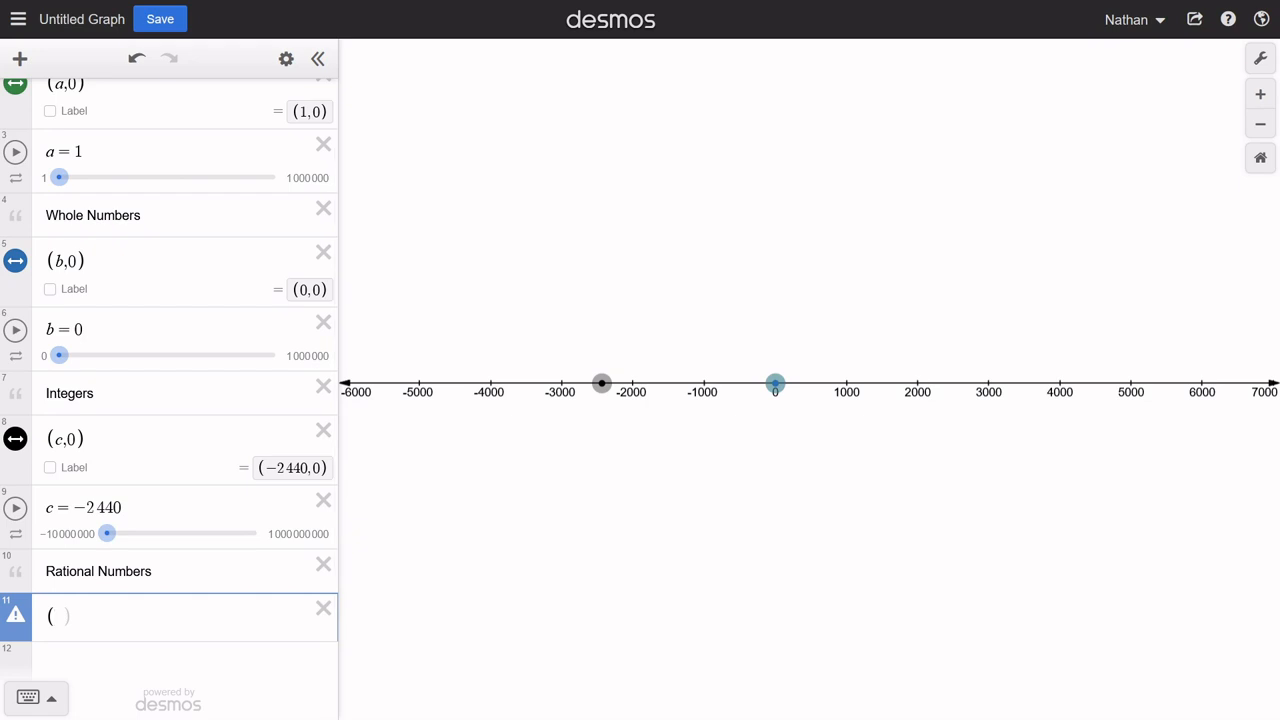
key(BackSpace)
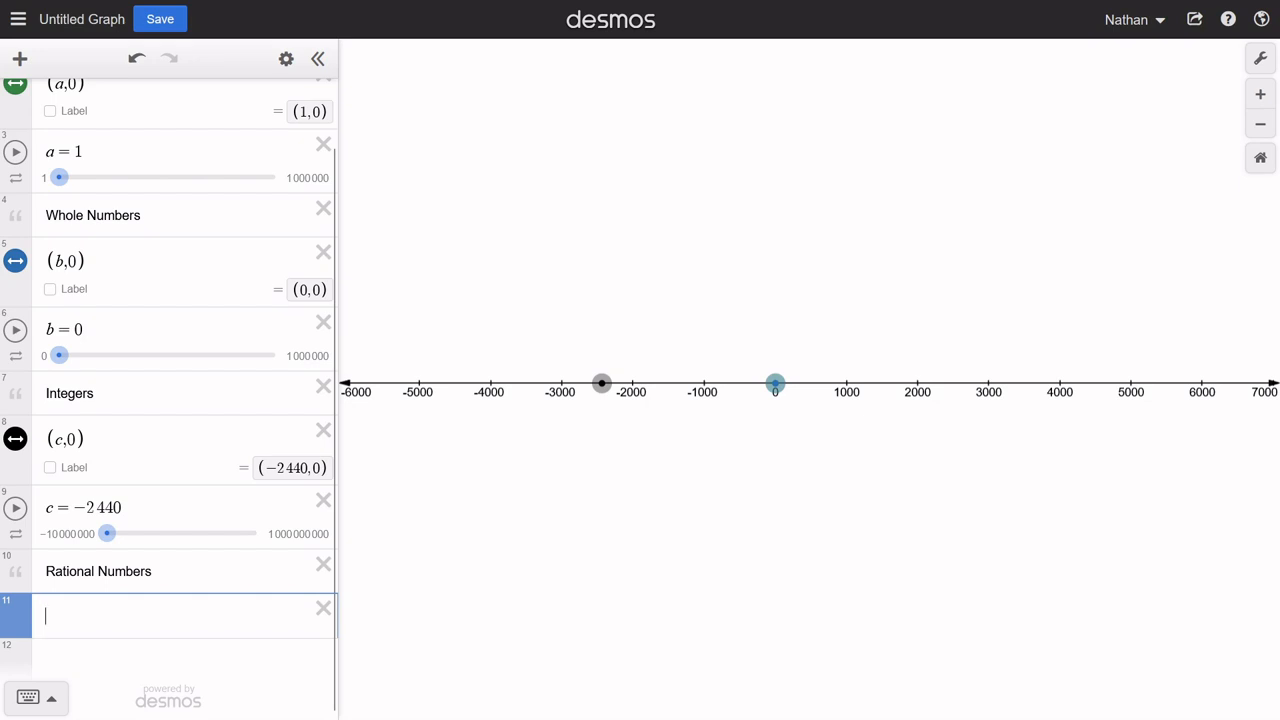
text(n_umerator)
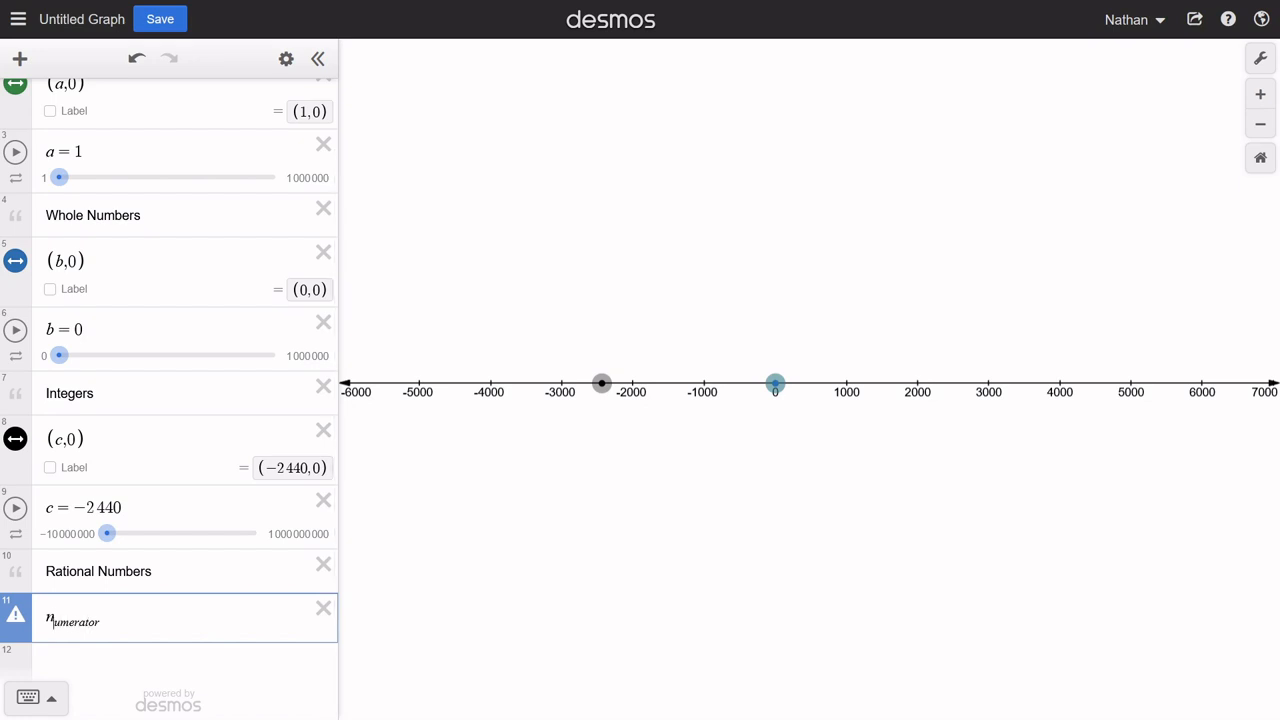
key(Left)
key(Left)
text(()
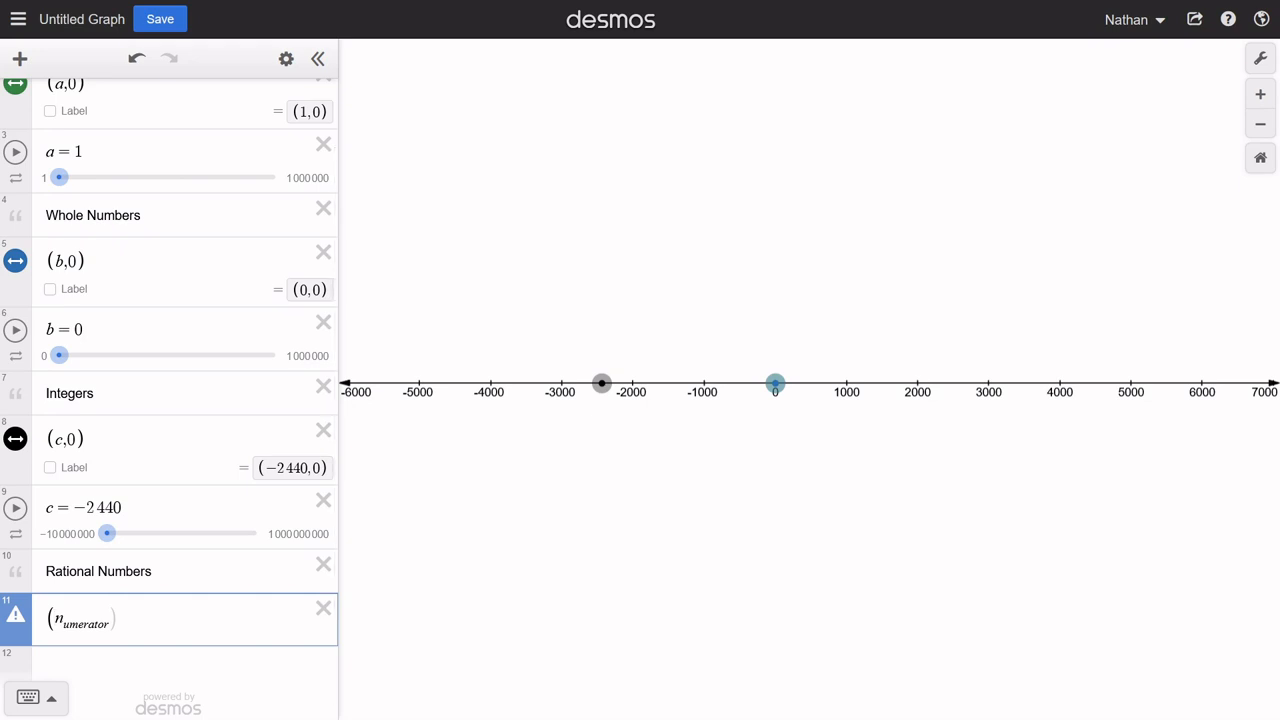
click(118, 618)
text(,0)
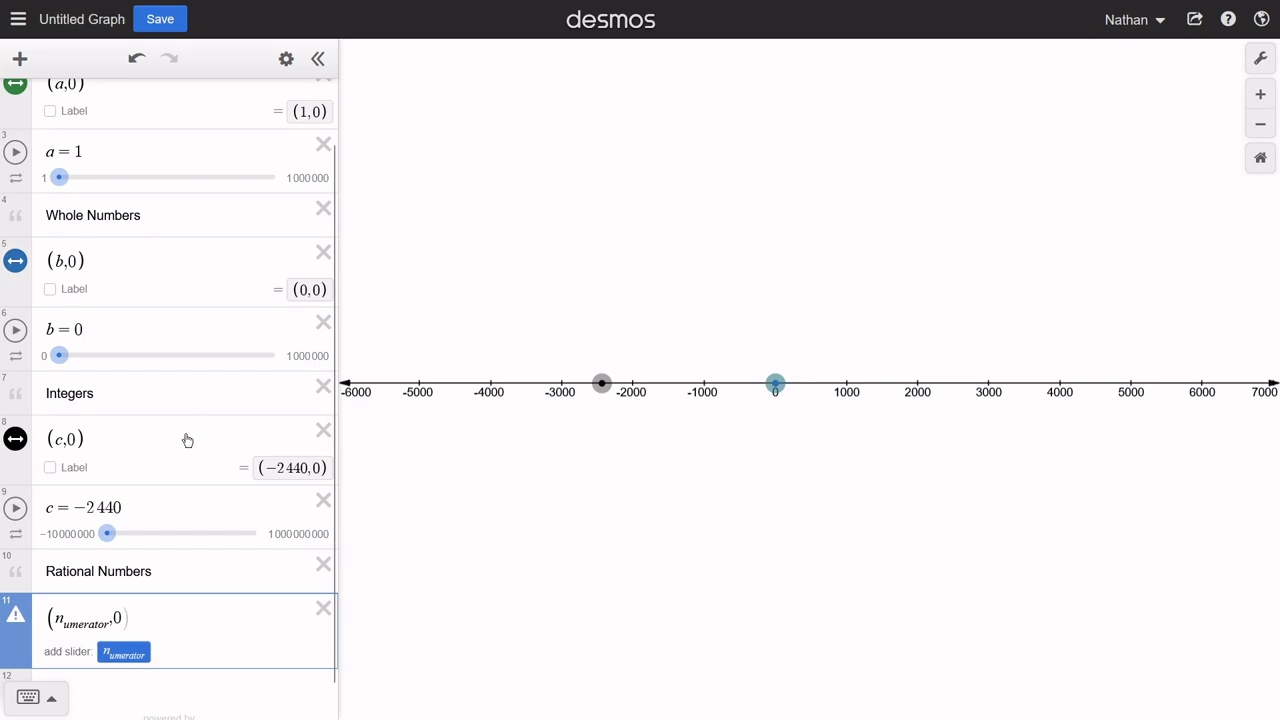
click(126, 641)
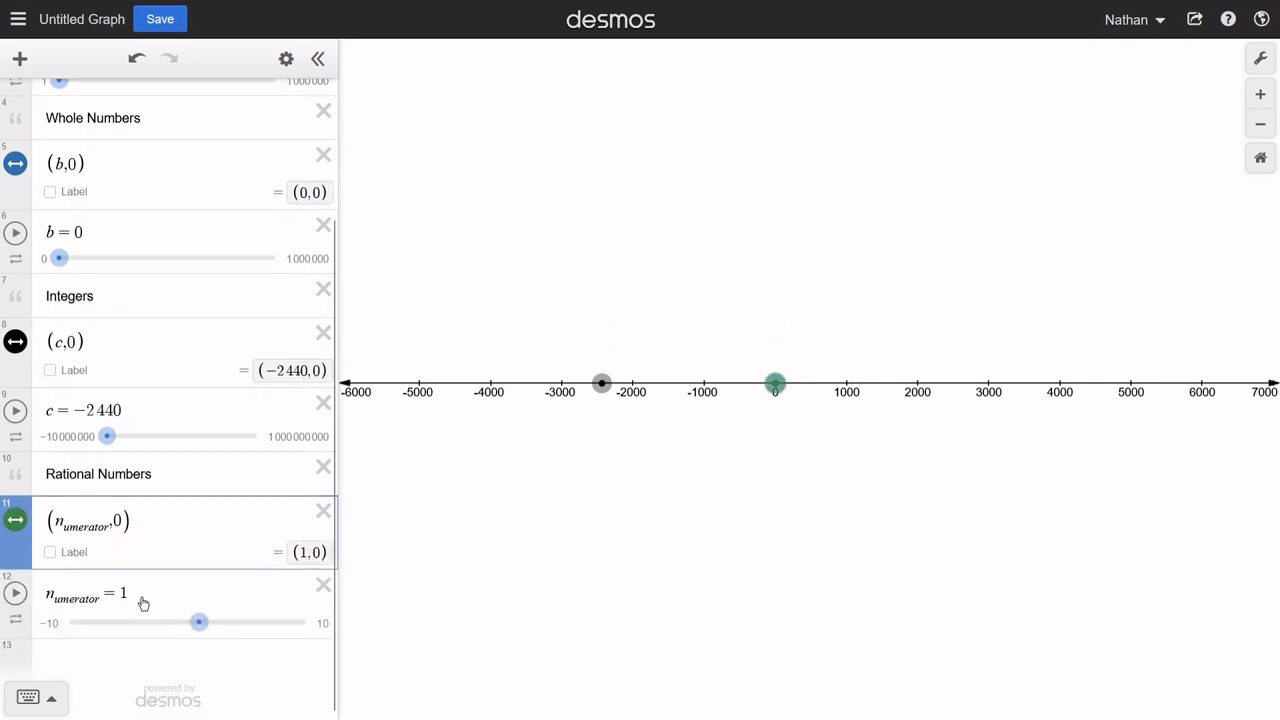
Step: Insert the point (d_enominator,0) above the n_umerator slider and add a slider for d_enominator
click(146, 594)
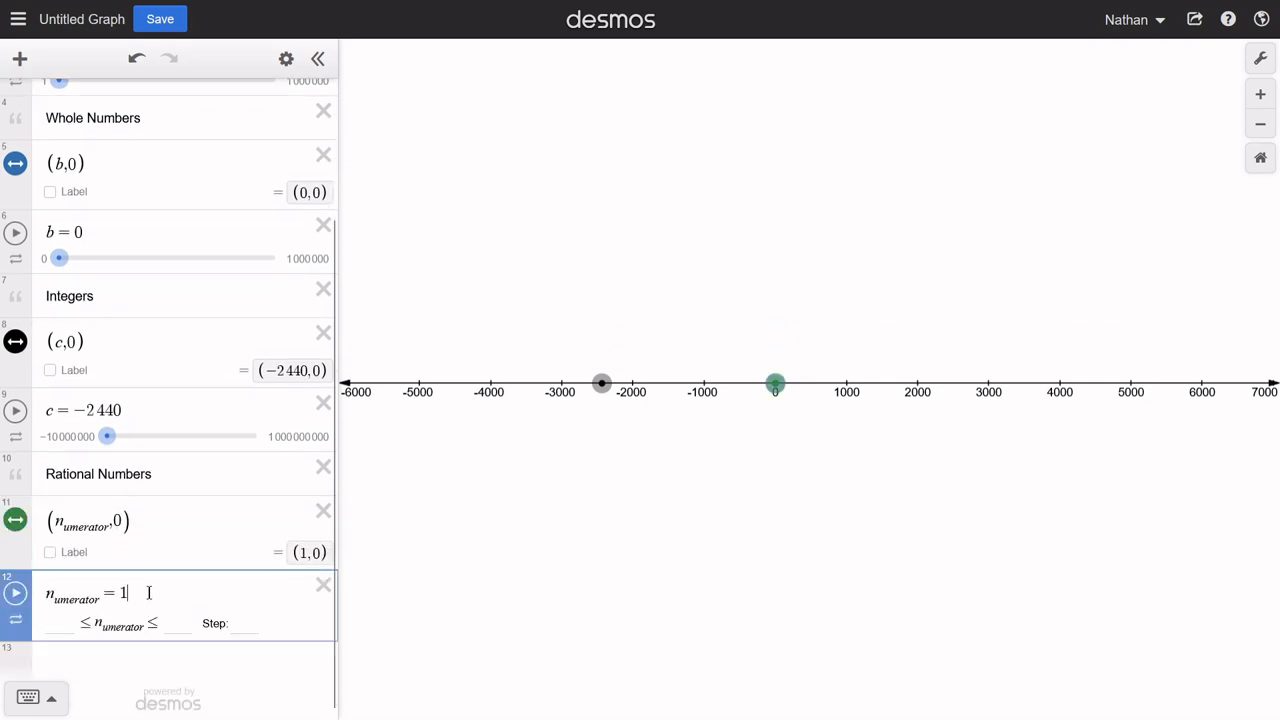
key(Up)
key(Return)
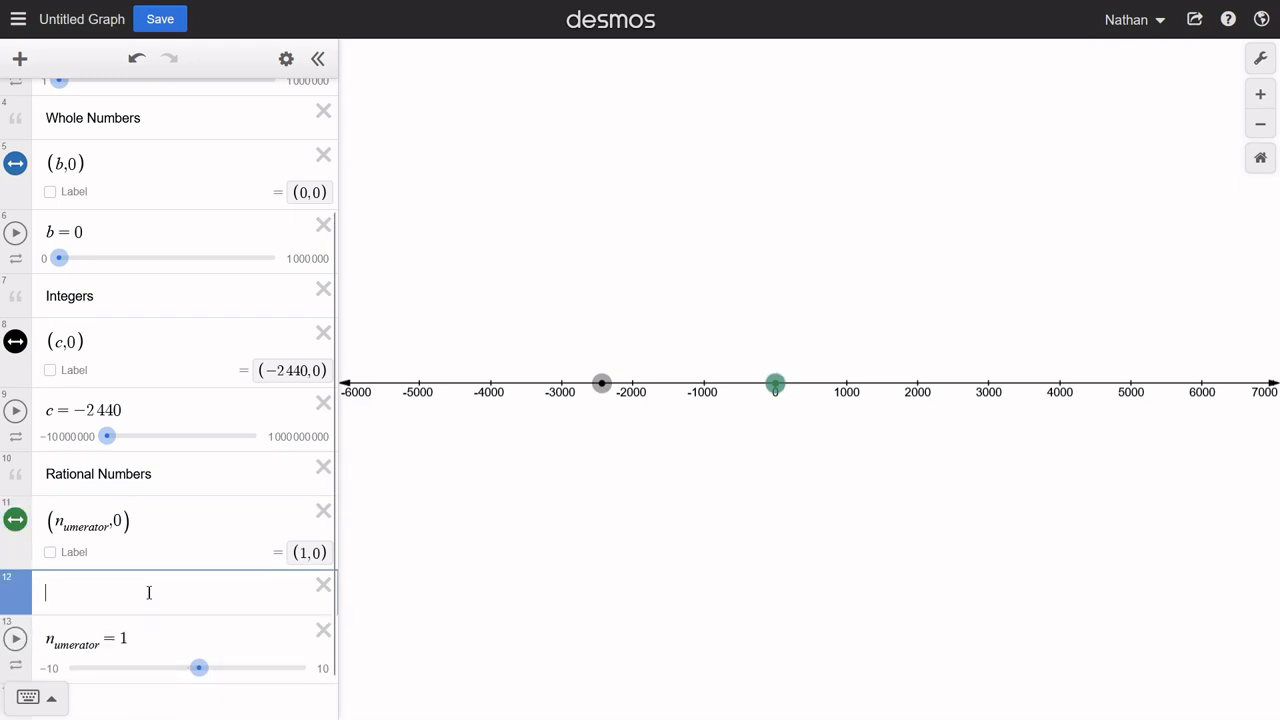
text((d)
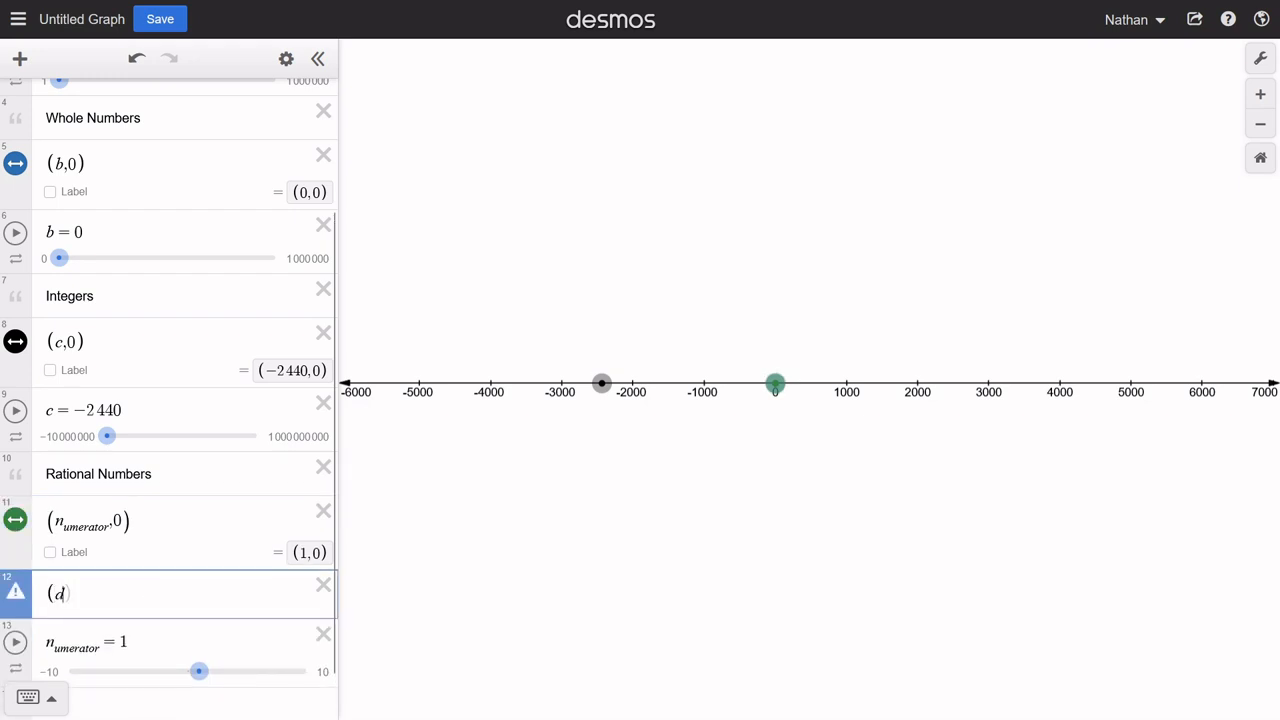
text(_enom)
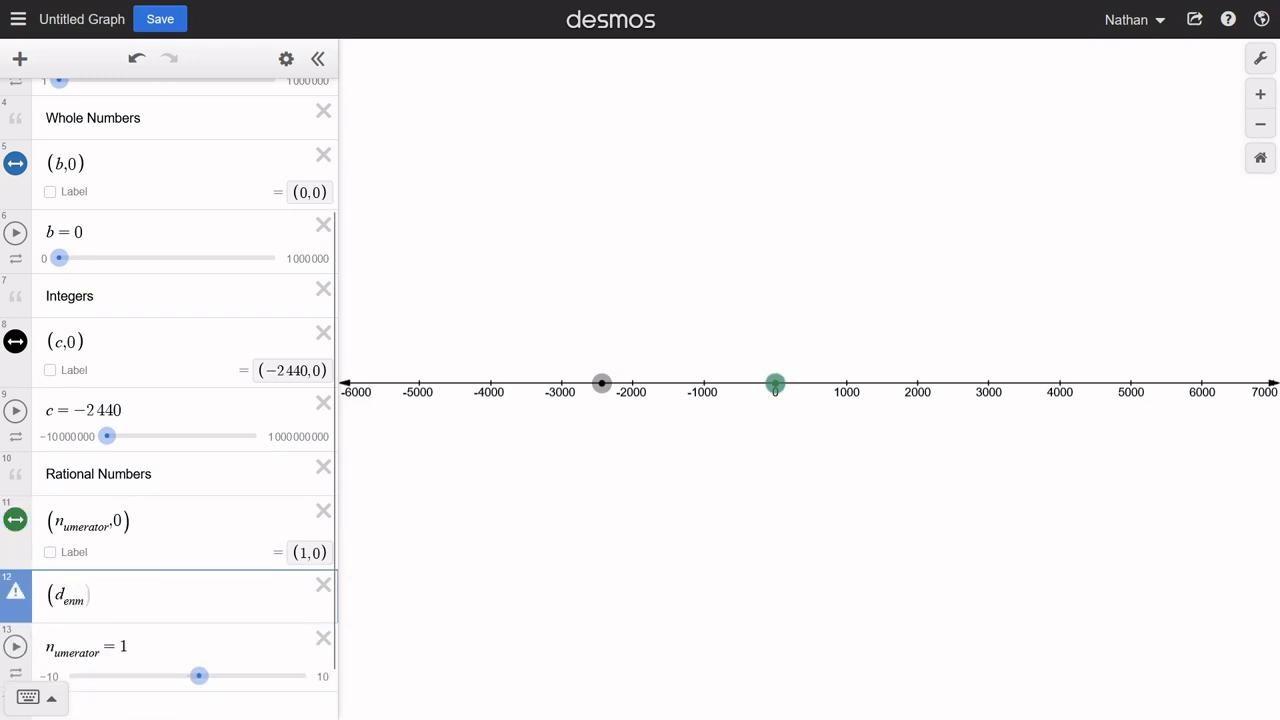
text(inator)
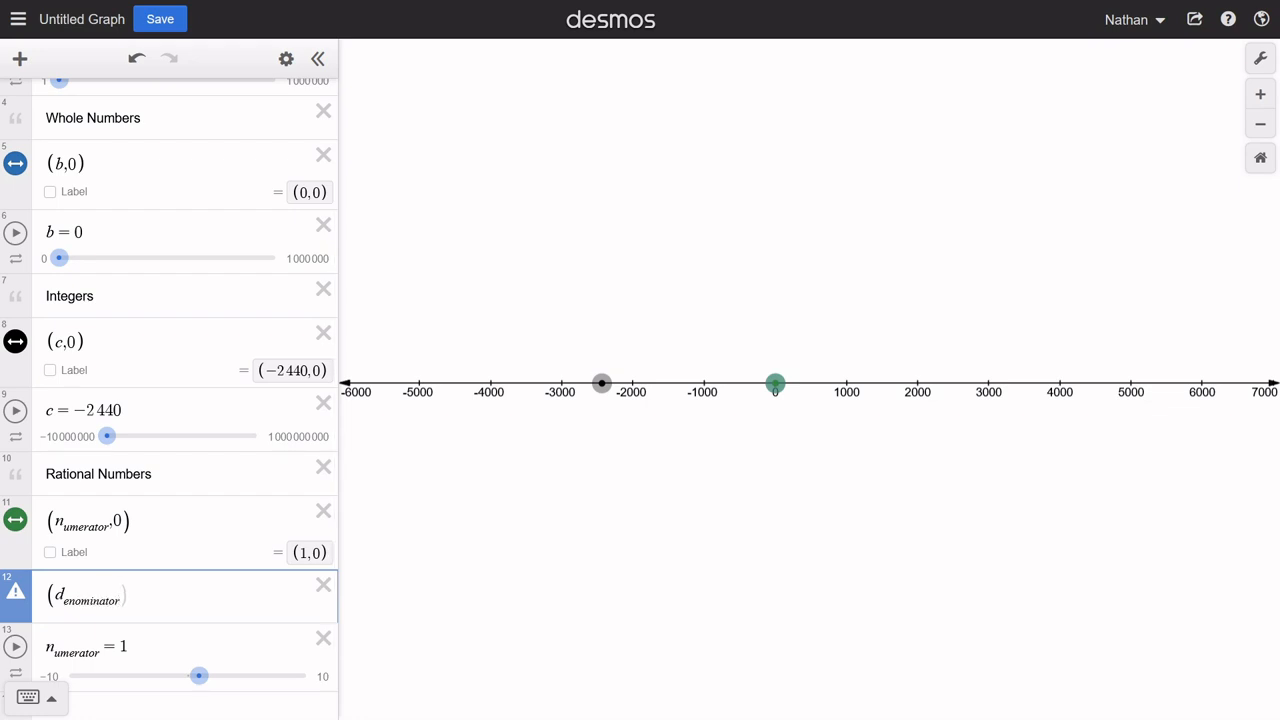
text(,0)
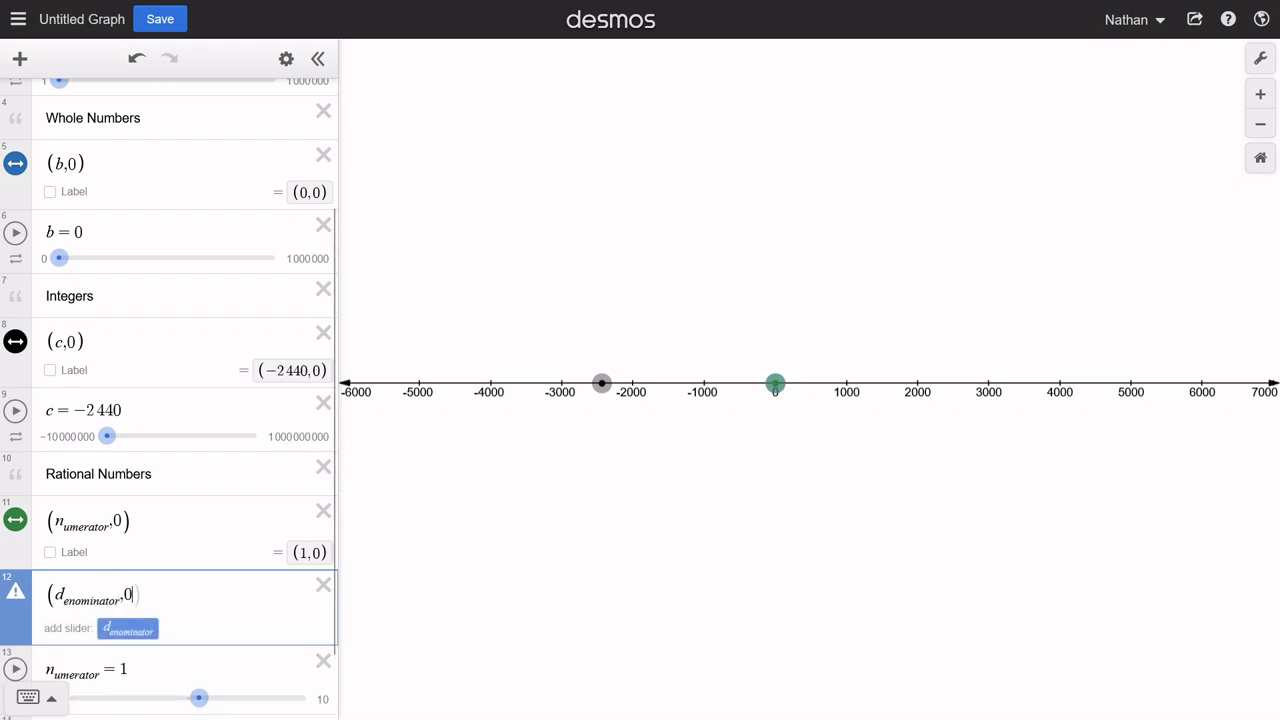
click(115, 631)
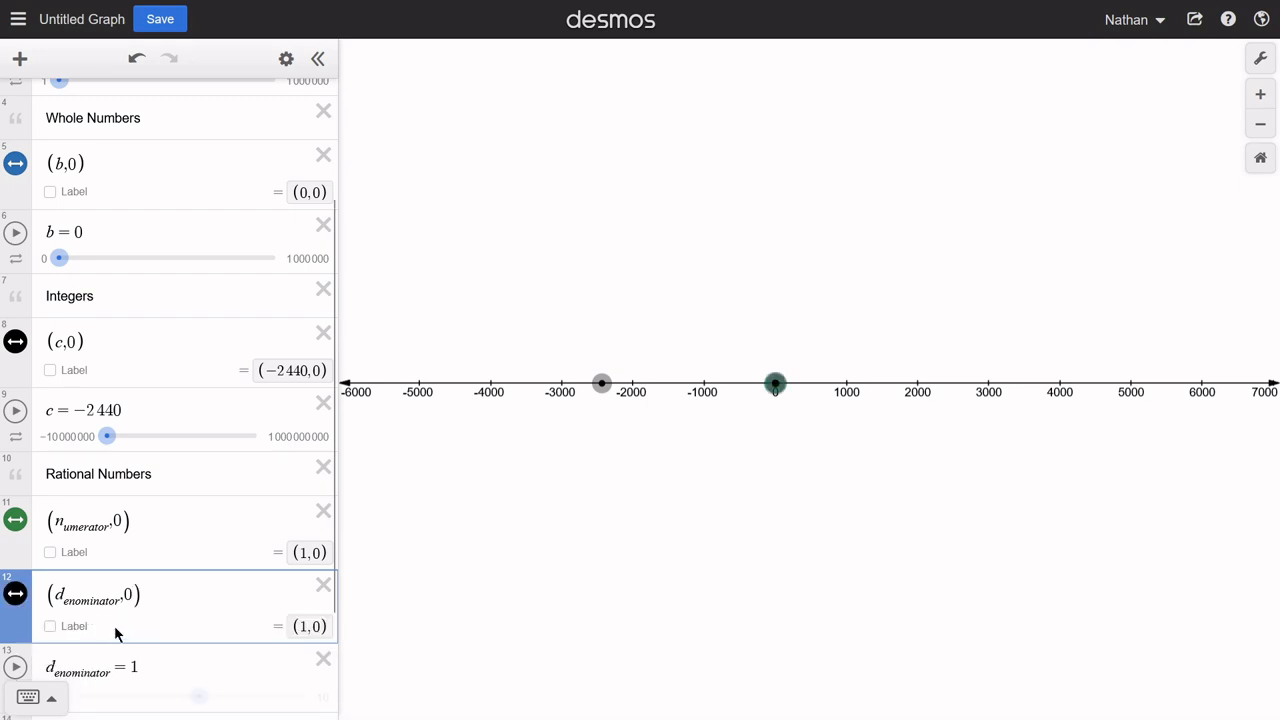
Step: Remove the n_umerator and d_enominator points, keeping their sliders, and place the emptied expression line below both sliders
scroll(160, 617, down, 2)
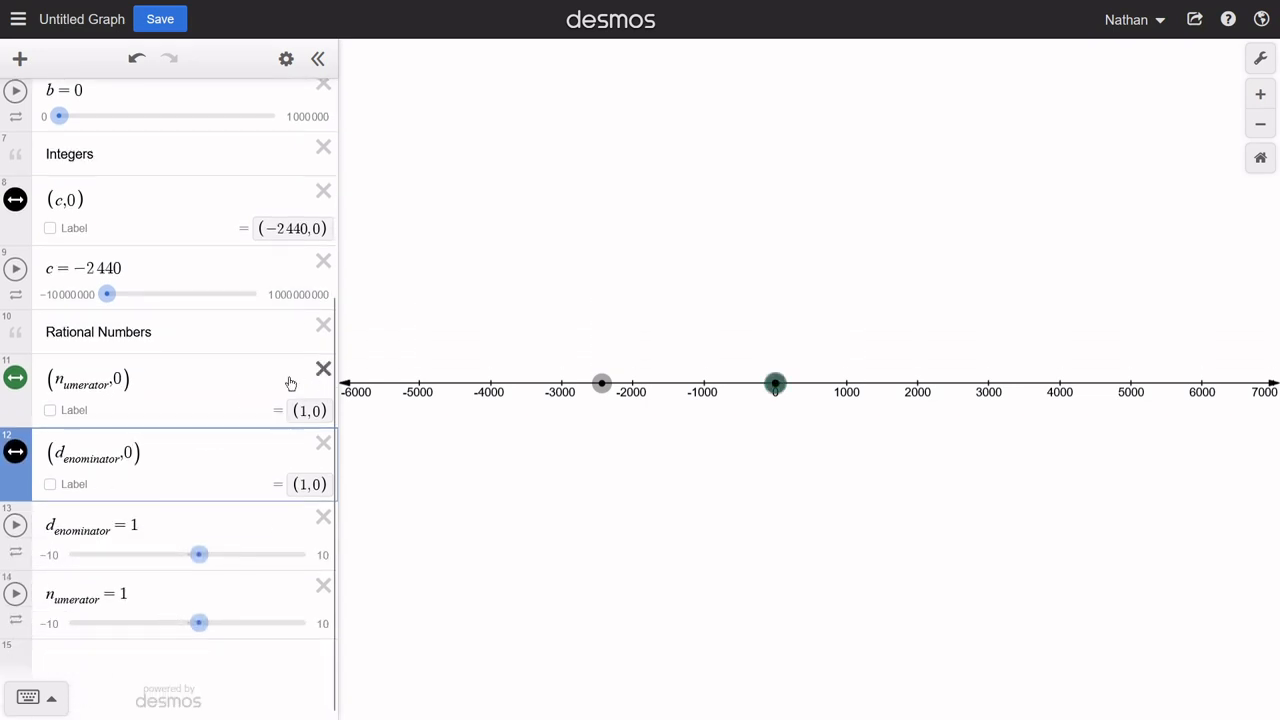
click(323, 369)
drag(151, 455, 35, 460)
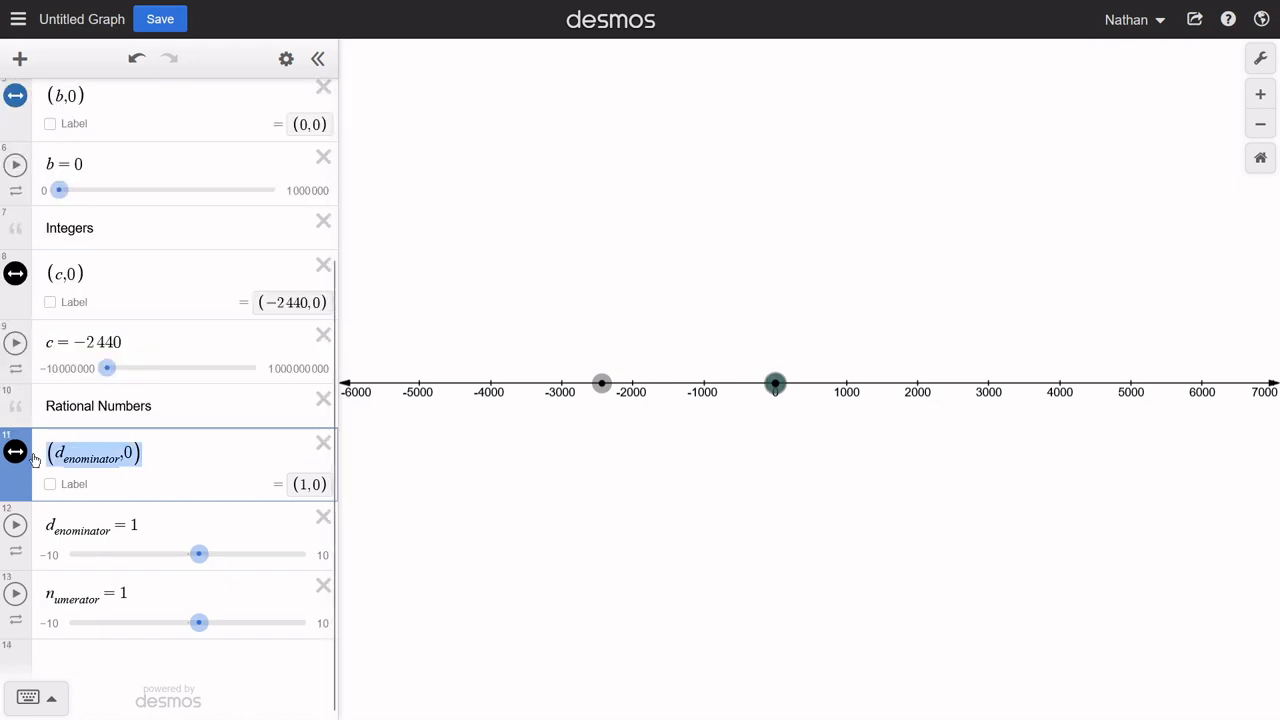
key(BackSpace)
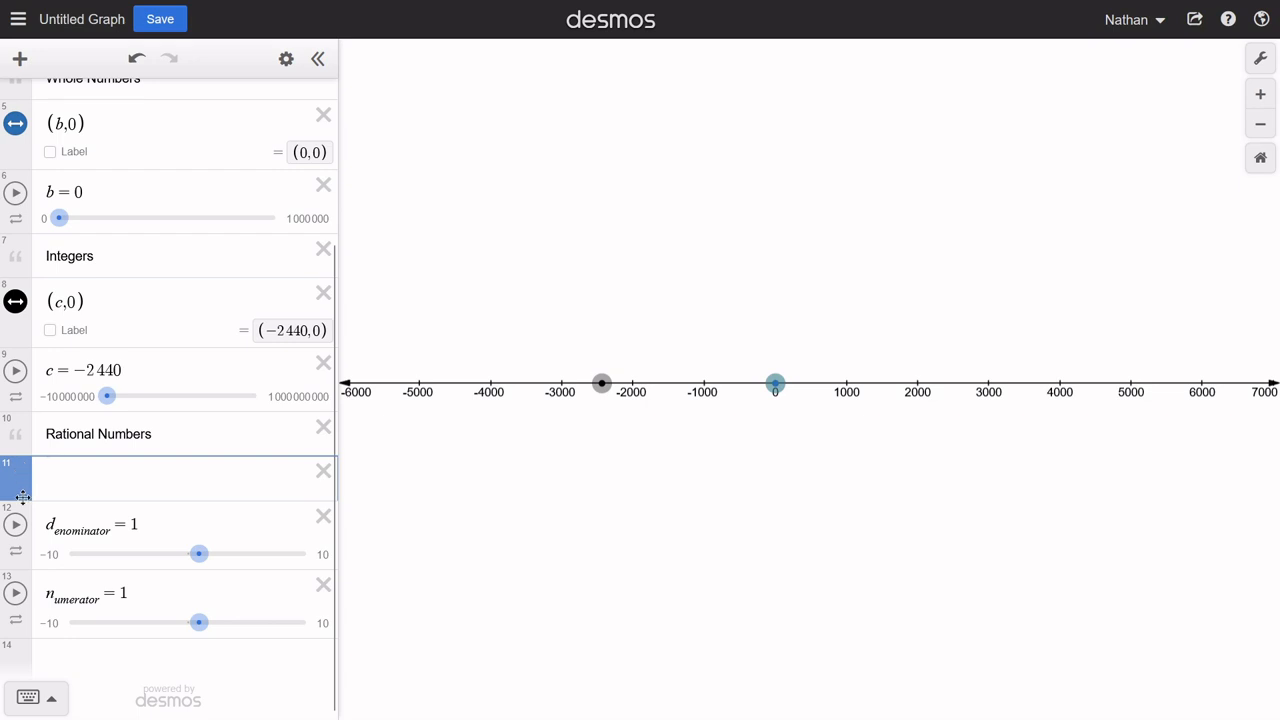
drag(20, 470, 24, 612)
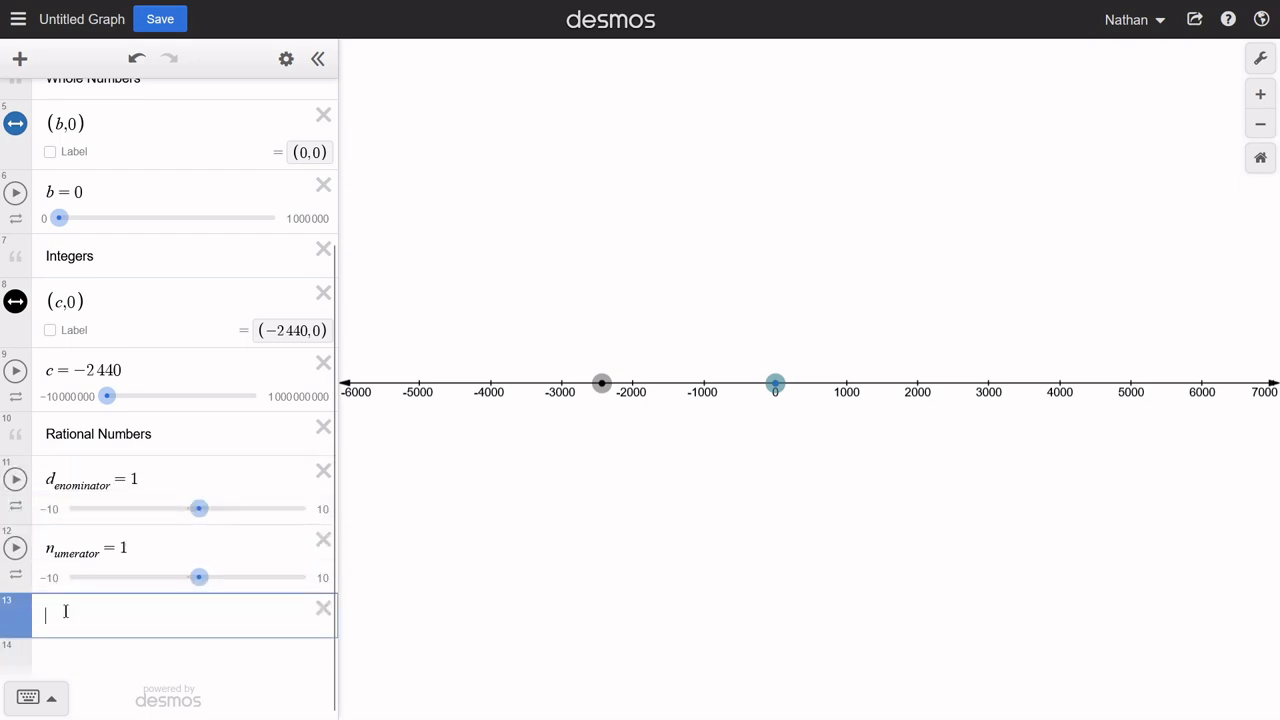
Step: Enter the point (n_umerator/d_enominator,0) in the empty expression below the two sliders
text(()
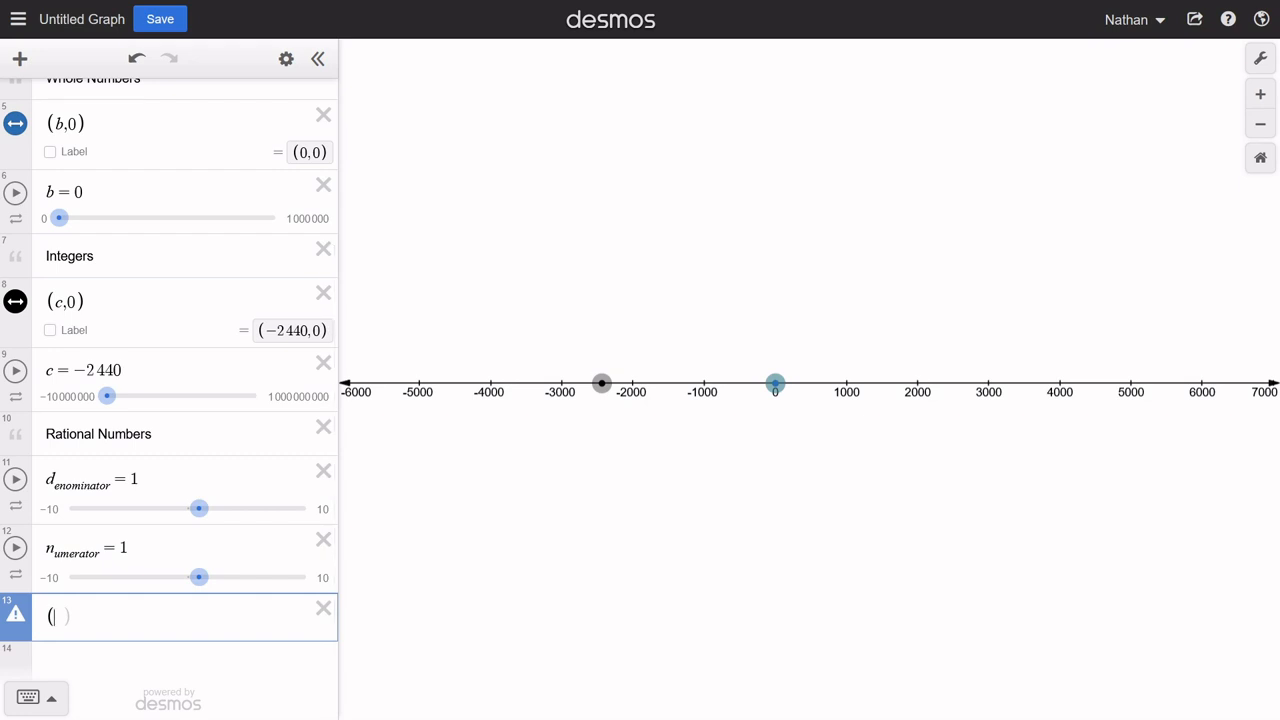
text(n_)
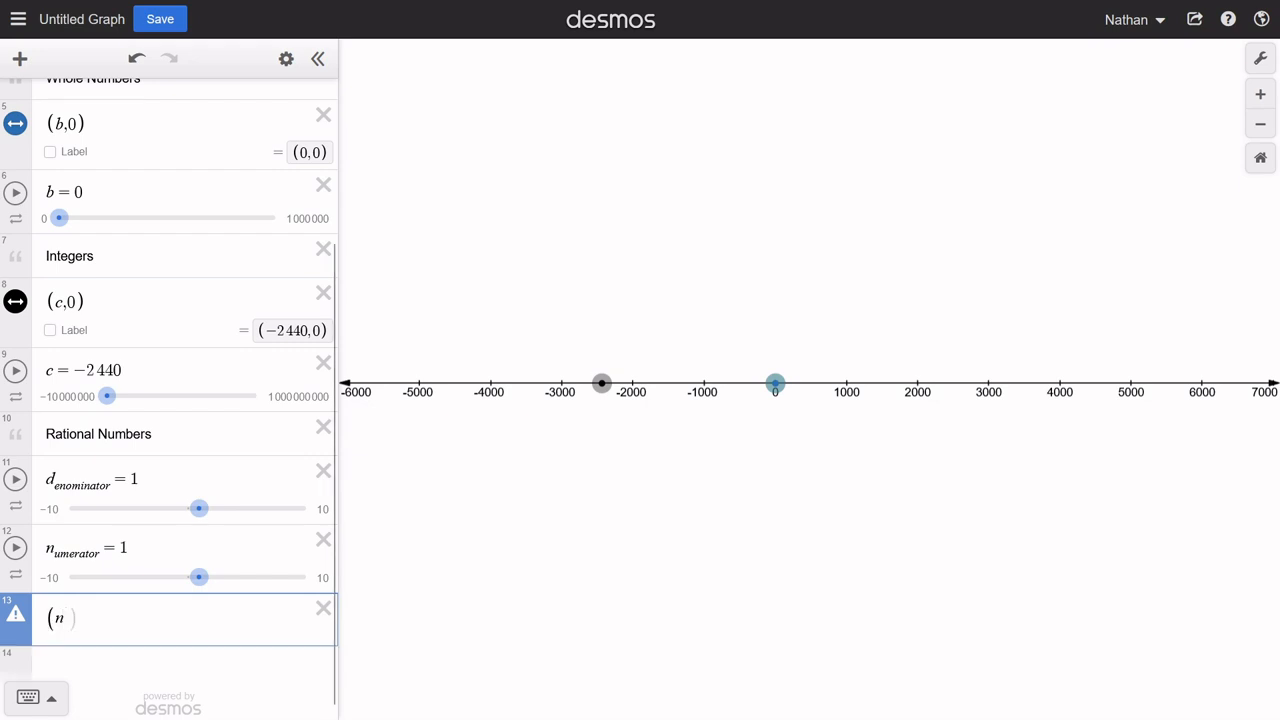
text(umerator)
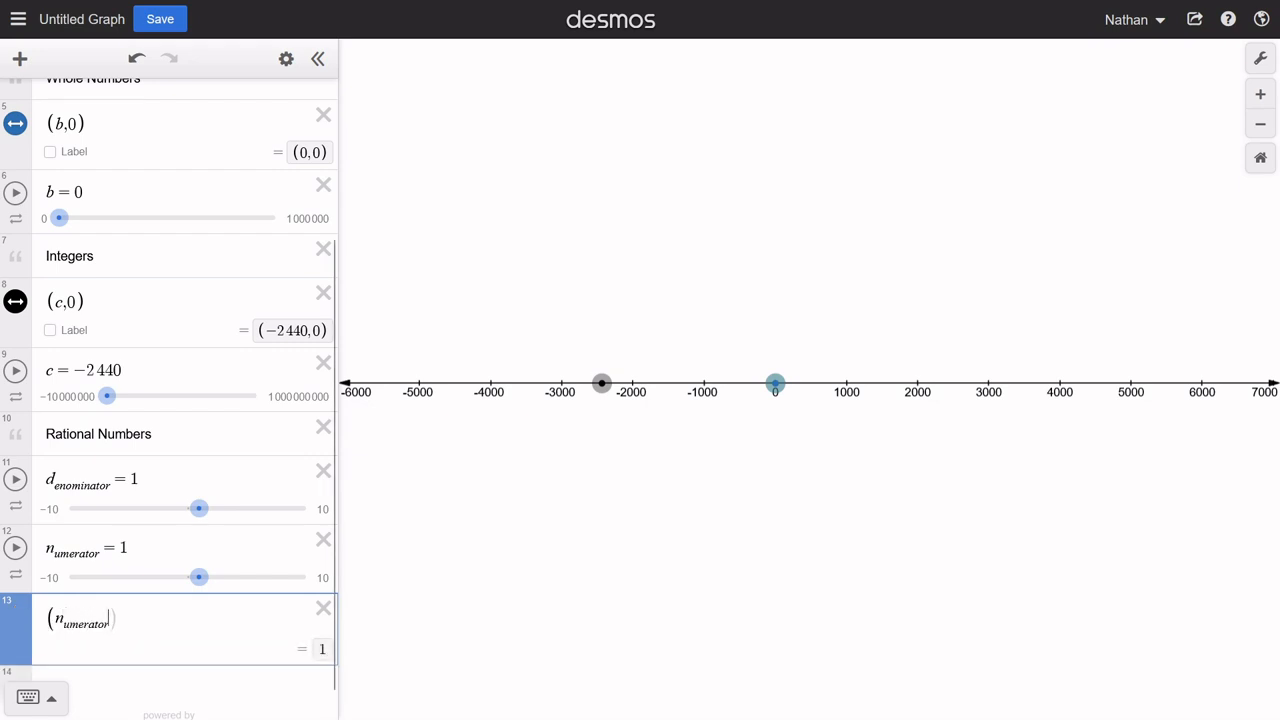
text(/)
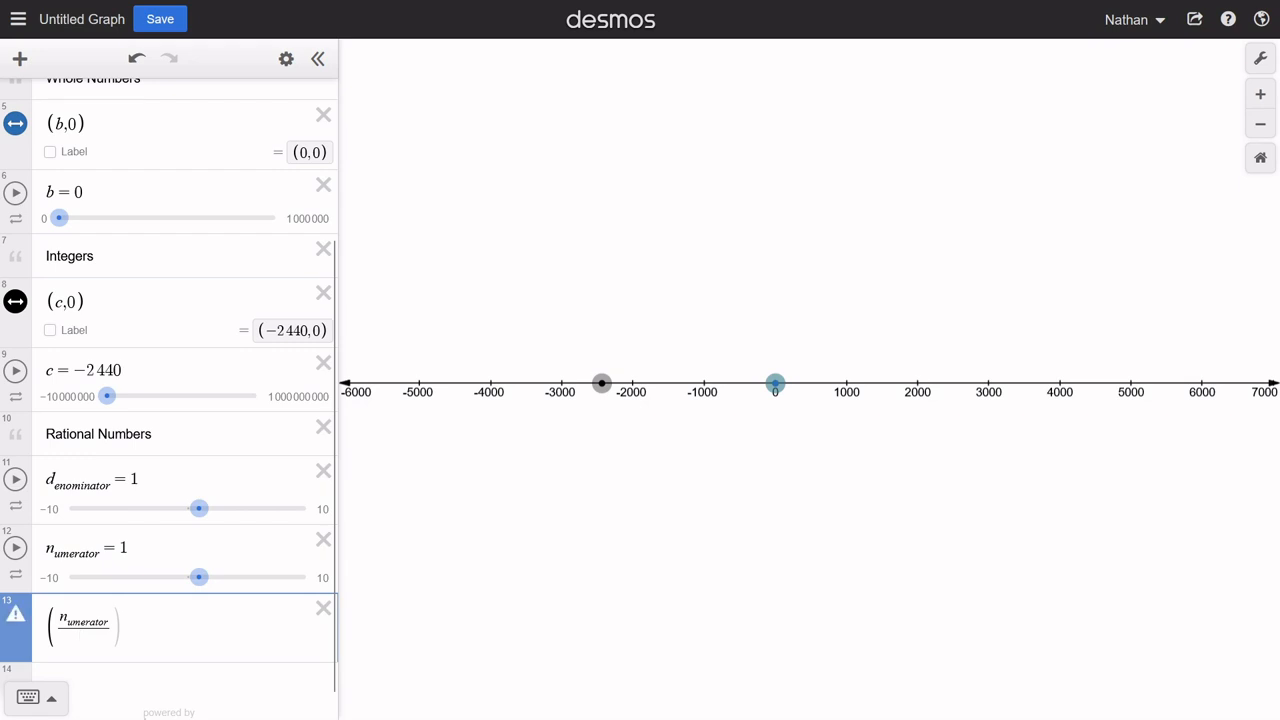
text(d_enominator)
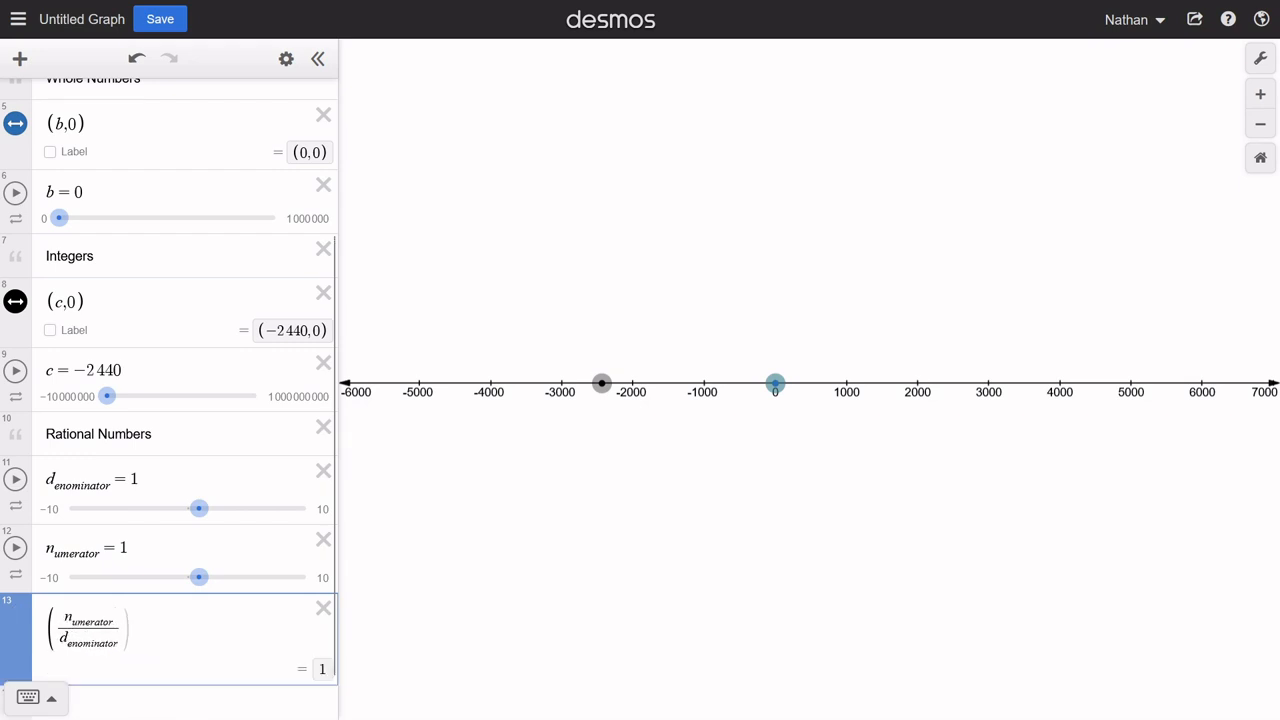
key(Right)
text(,0)
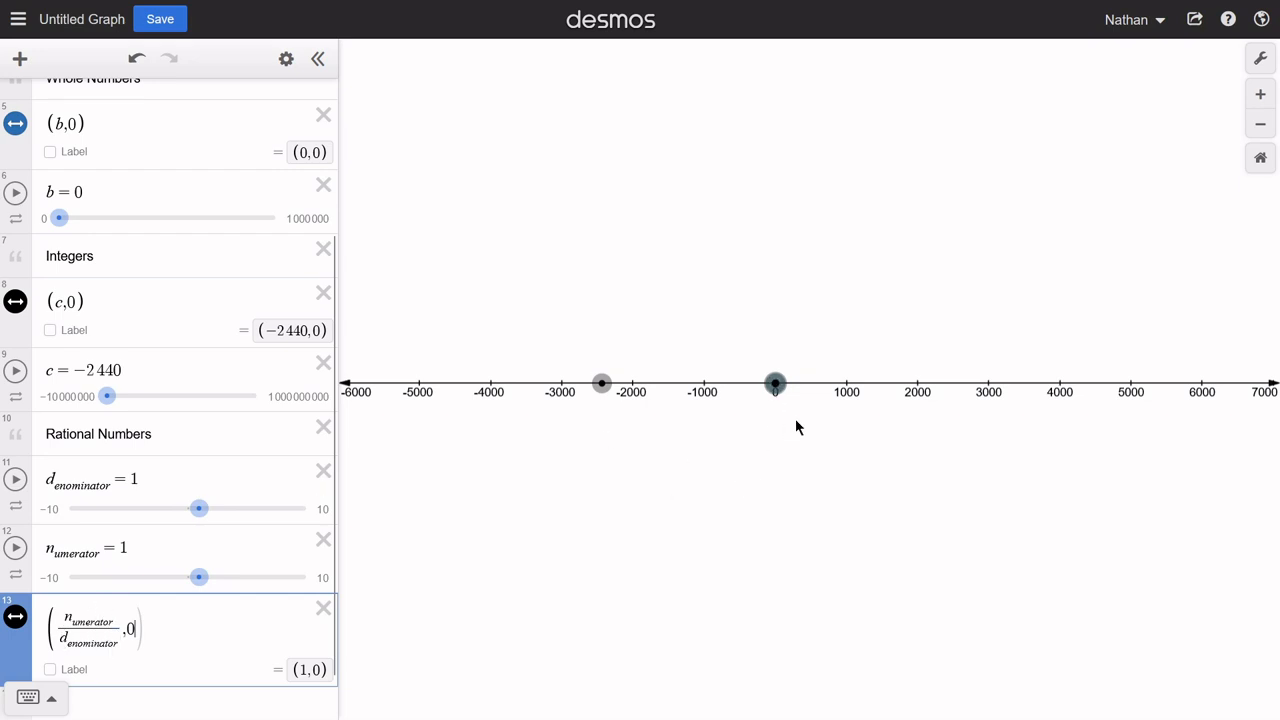
Step: Change the colour of the n_umerator/d_enominator point to red
scroll(80, 345, up, 4)
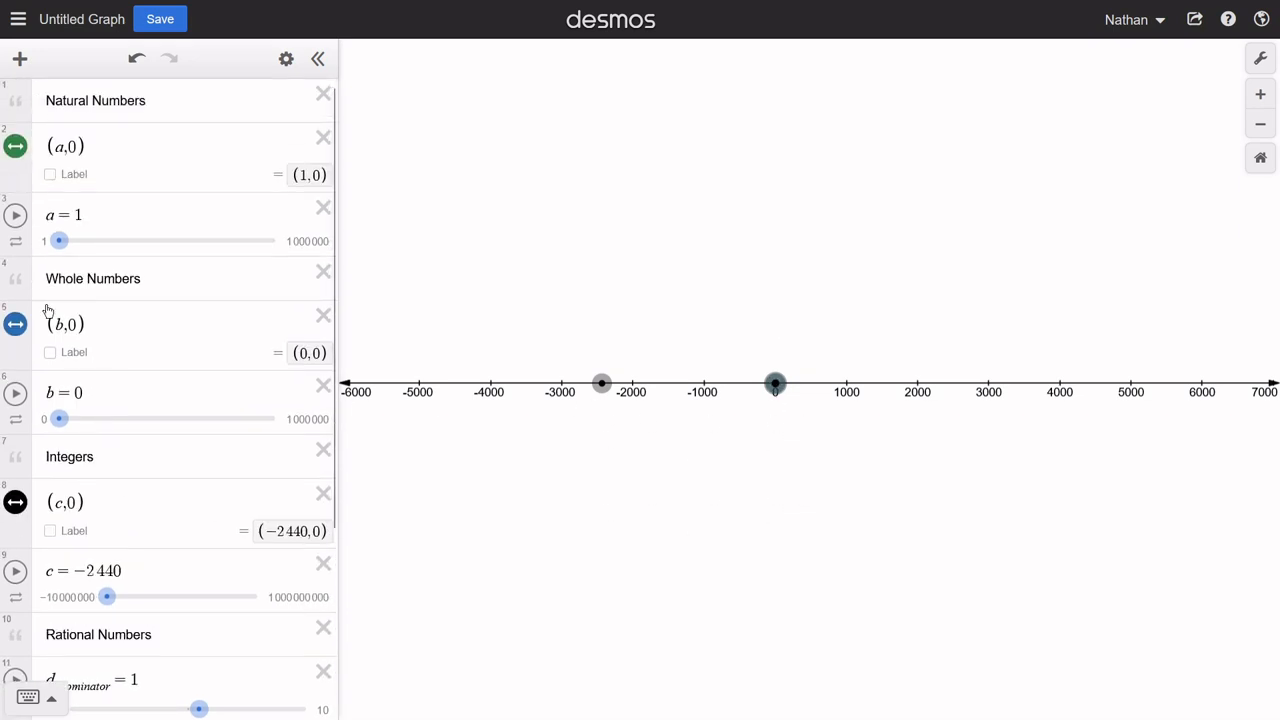
scroll(47, 310, down, 3)
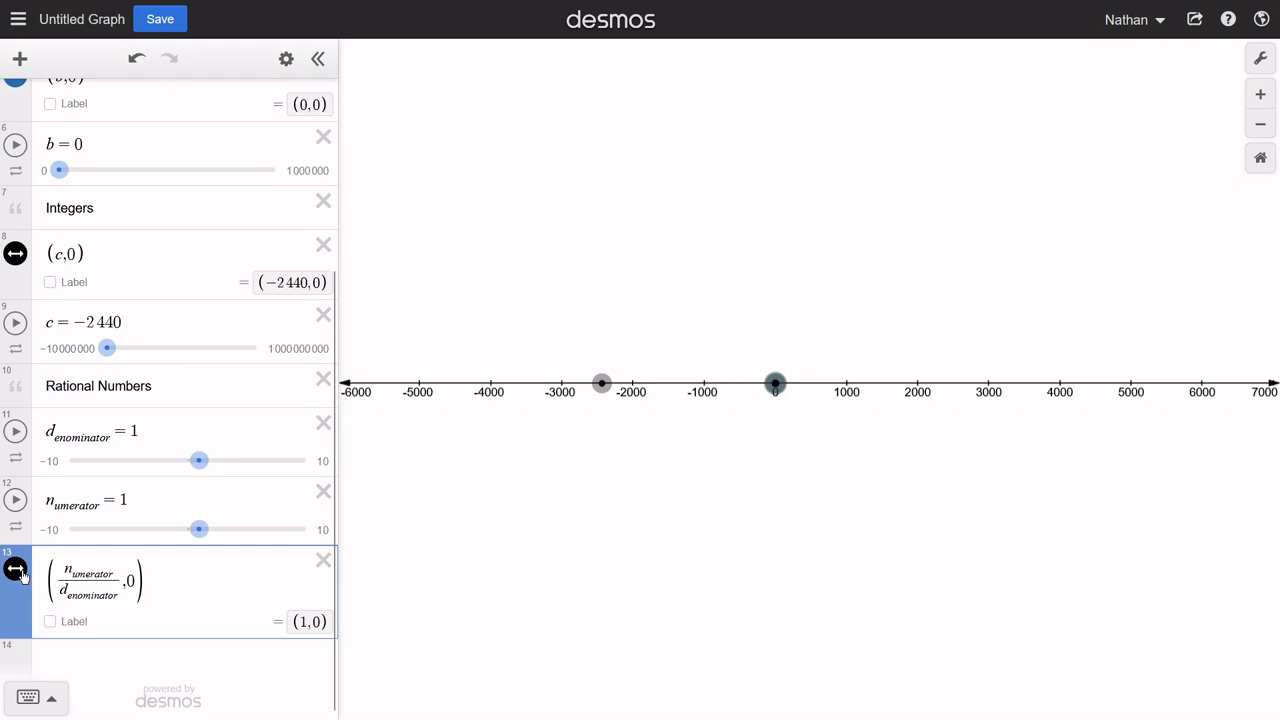
click(16, 569)
click(56, 540)
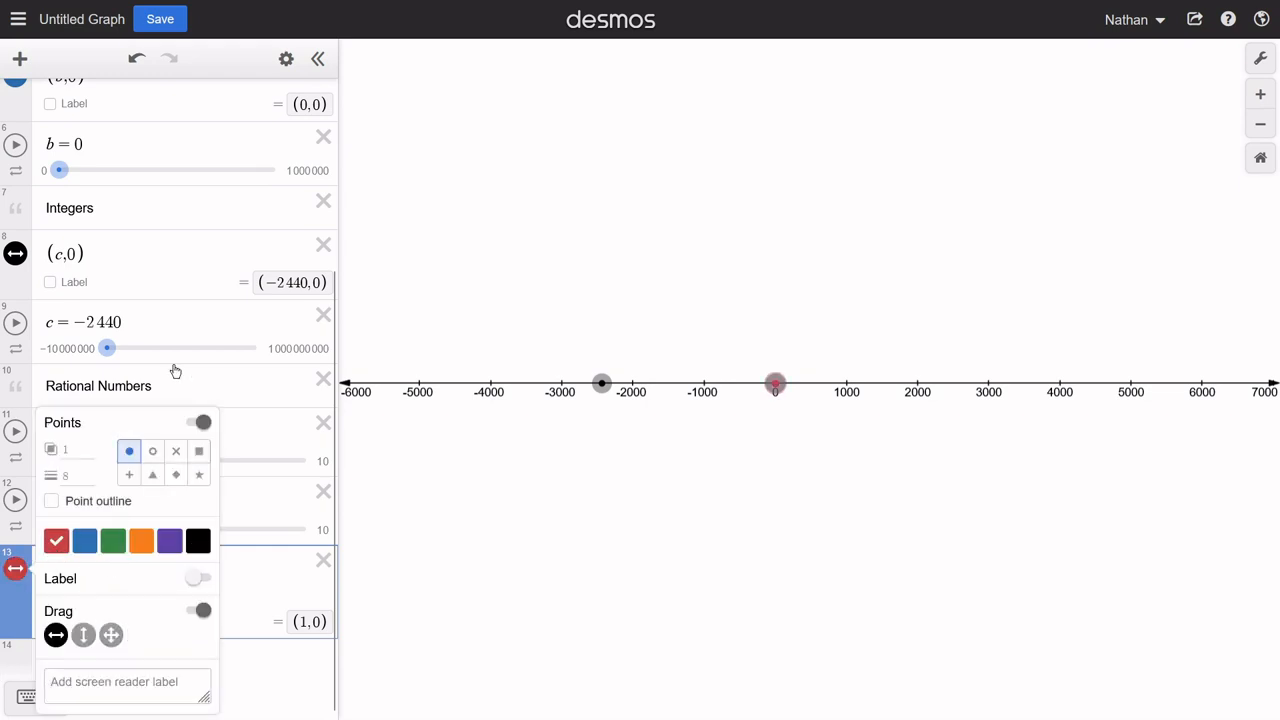
Step: Limit the d_enominator slider to a range from −1000000 to 1000000 with a step of 1
scroll(173, 340, up, 4)
scroll(176, 539, down, 2)
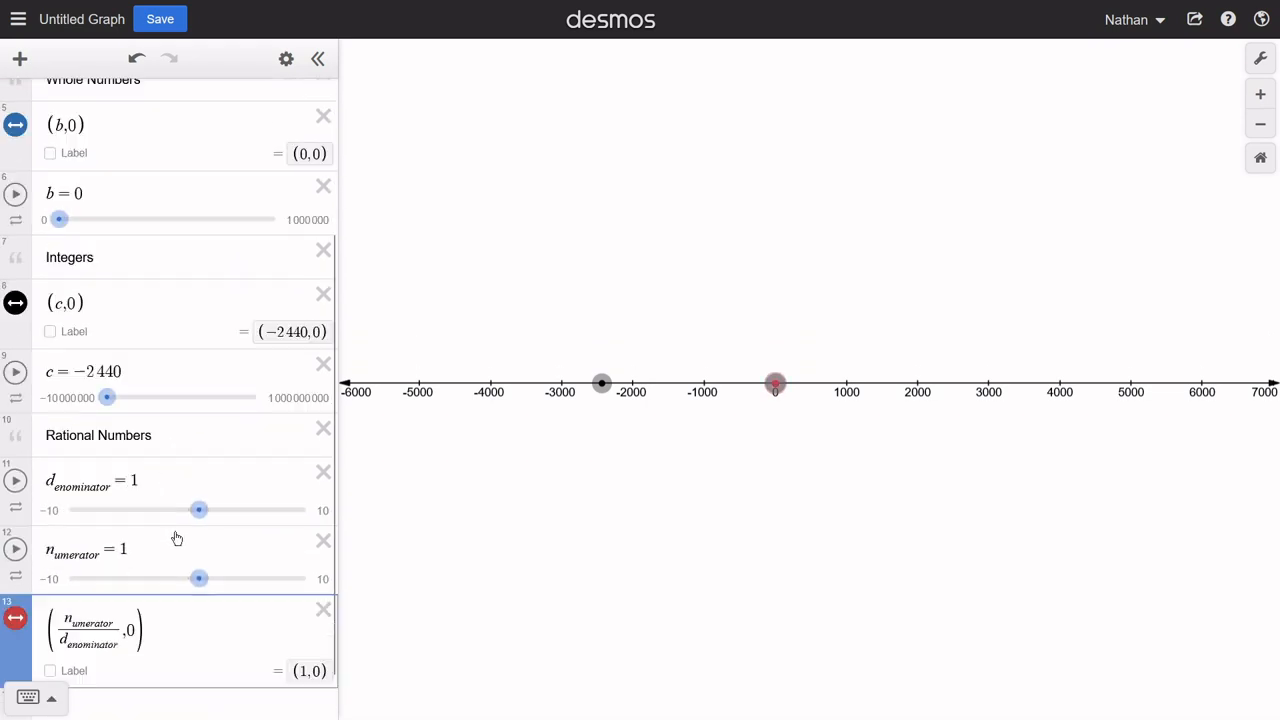
scroll(176, 539, down, 1)
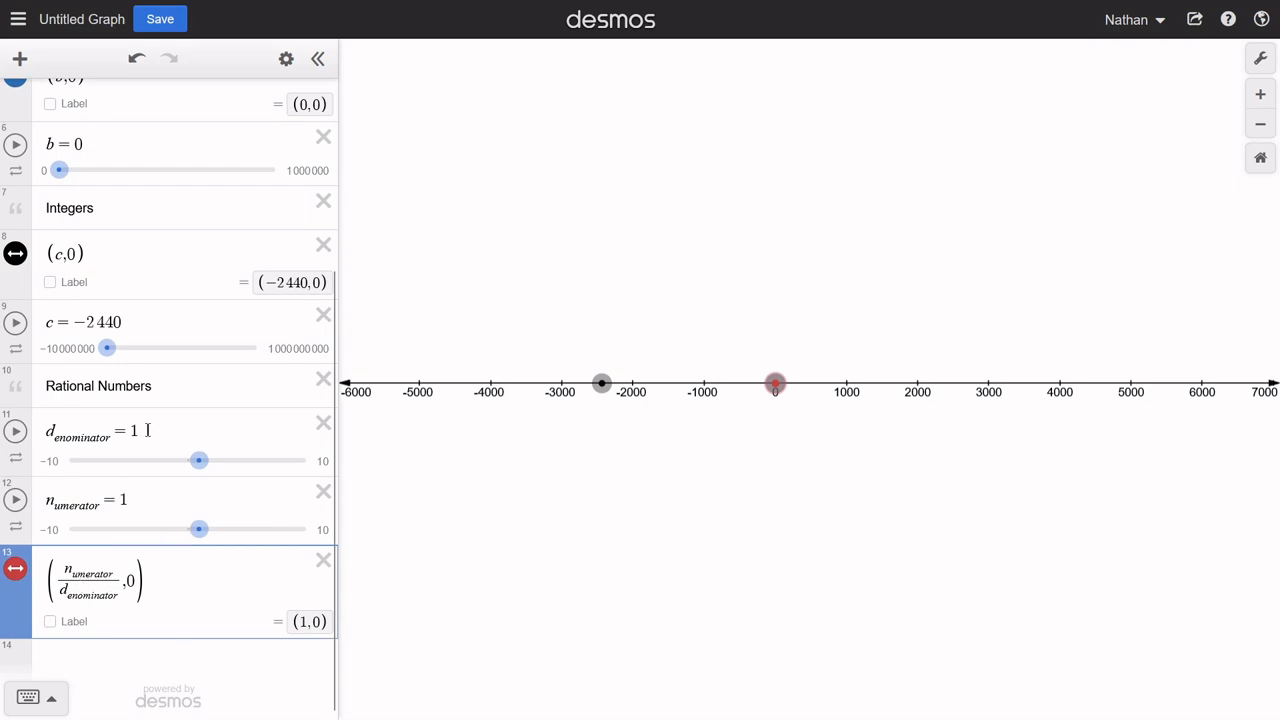
click(323, 461)
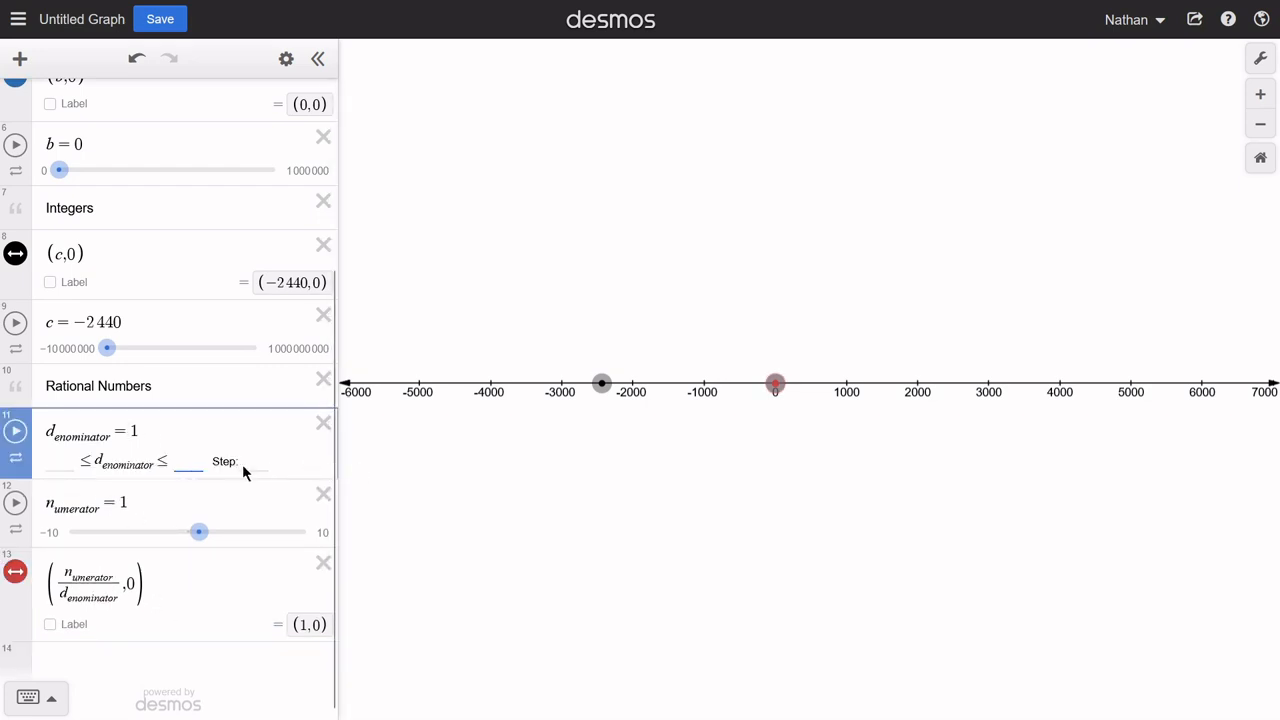
text(1000000)
click(66, 460)
text(-1000000)
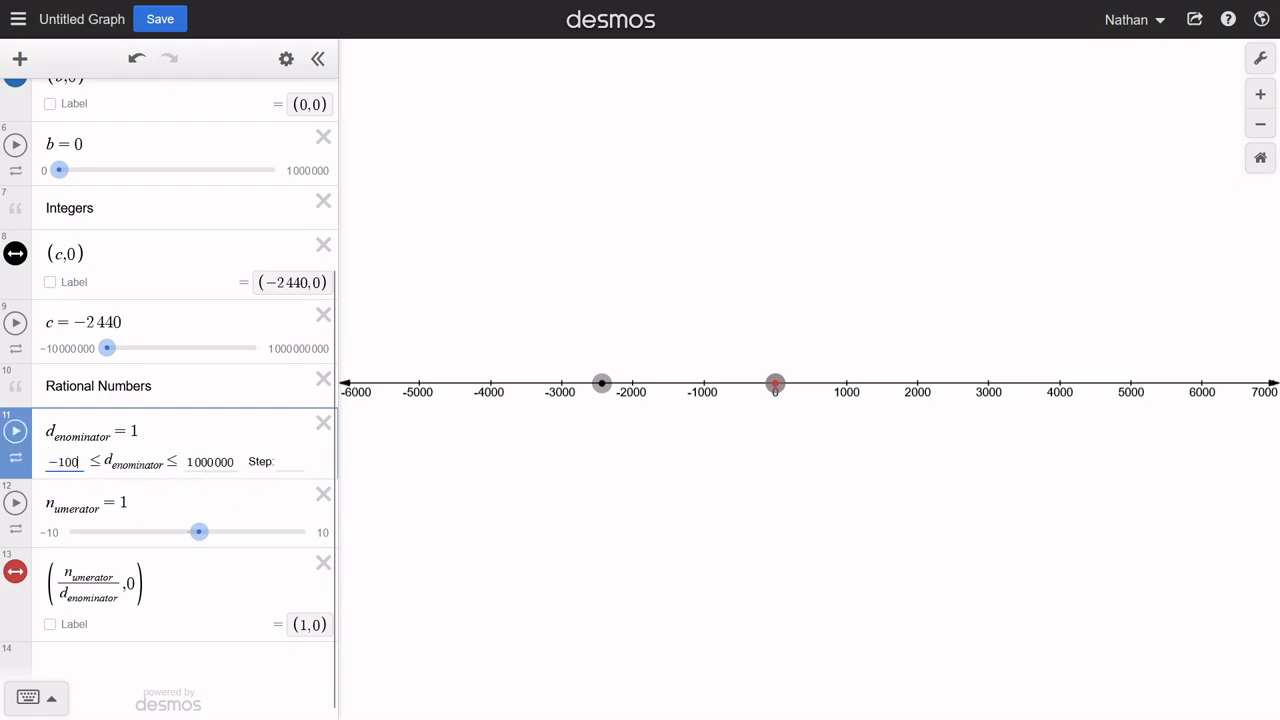
click(312, 466)
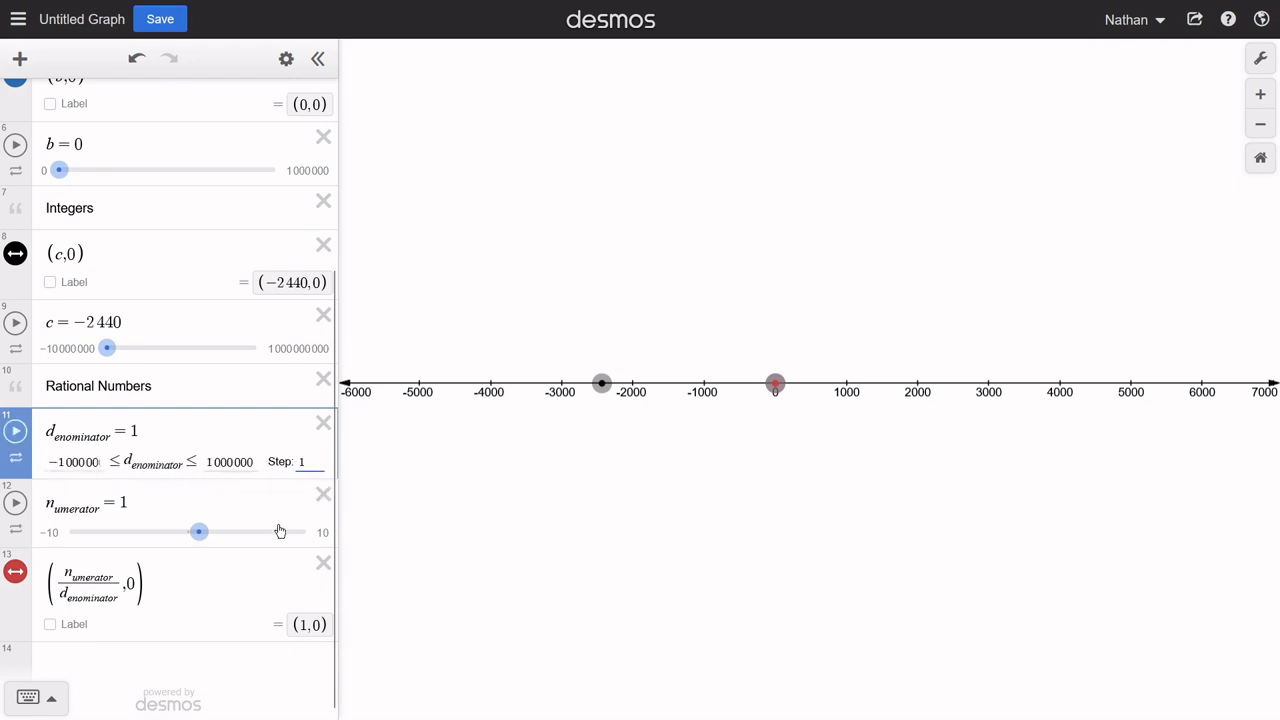
Step: Limit the n_umerator slider to a range from −10000000 to 10000000 with a step of 1
click(322, 532)
key(shift+Tab)
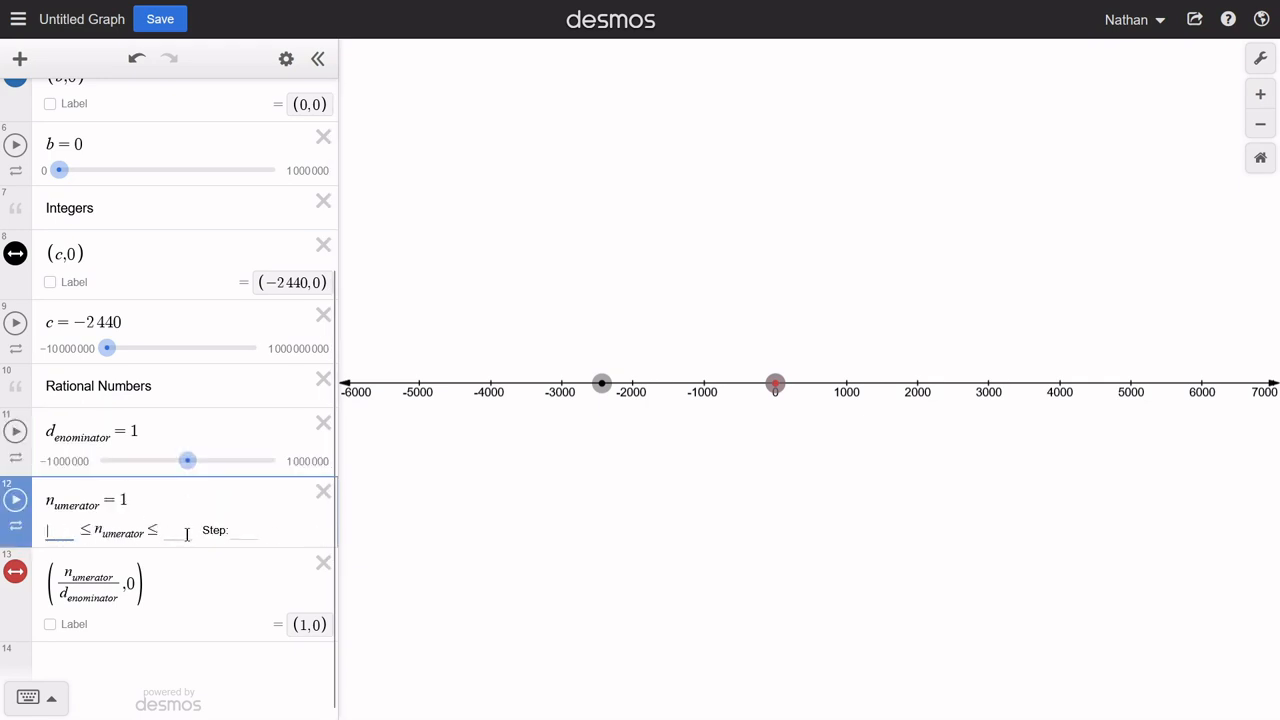
text(-10000000)
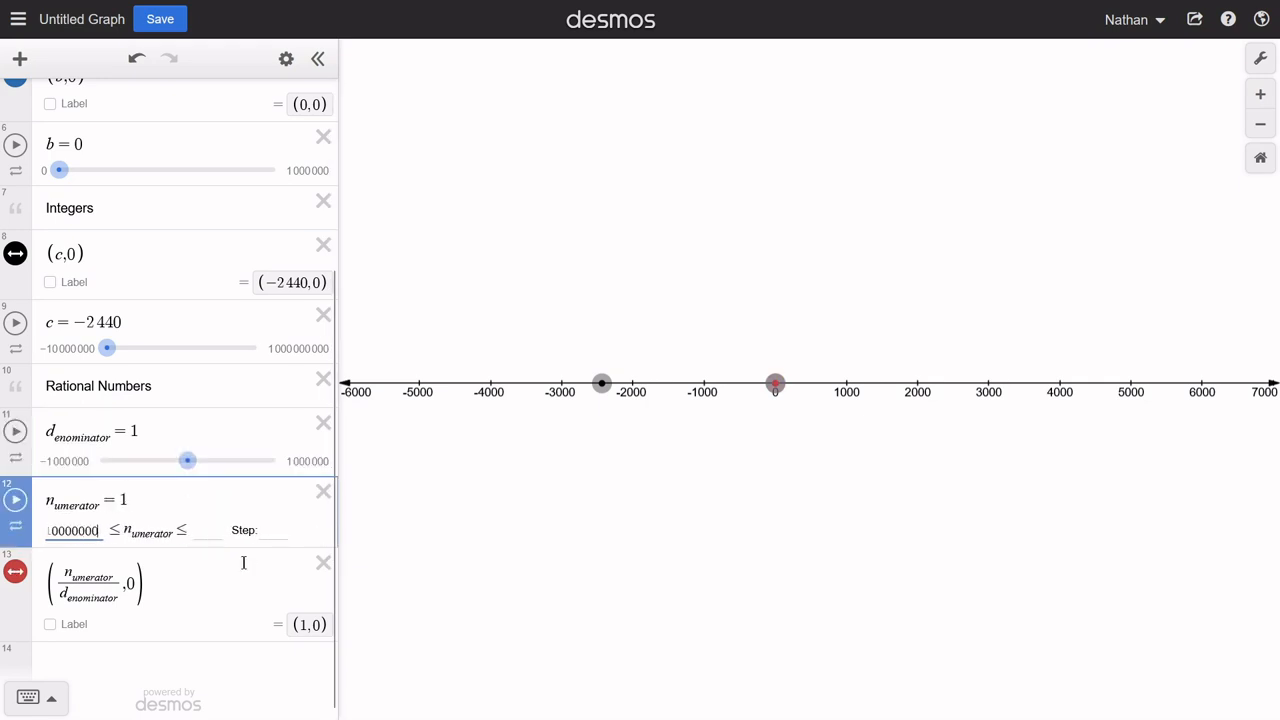
key(Tab)
text(10000000)
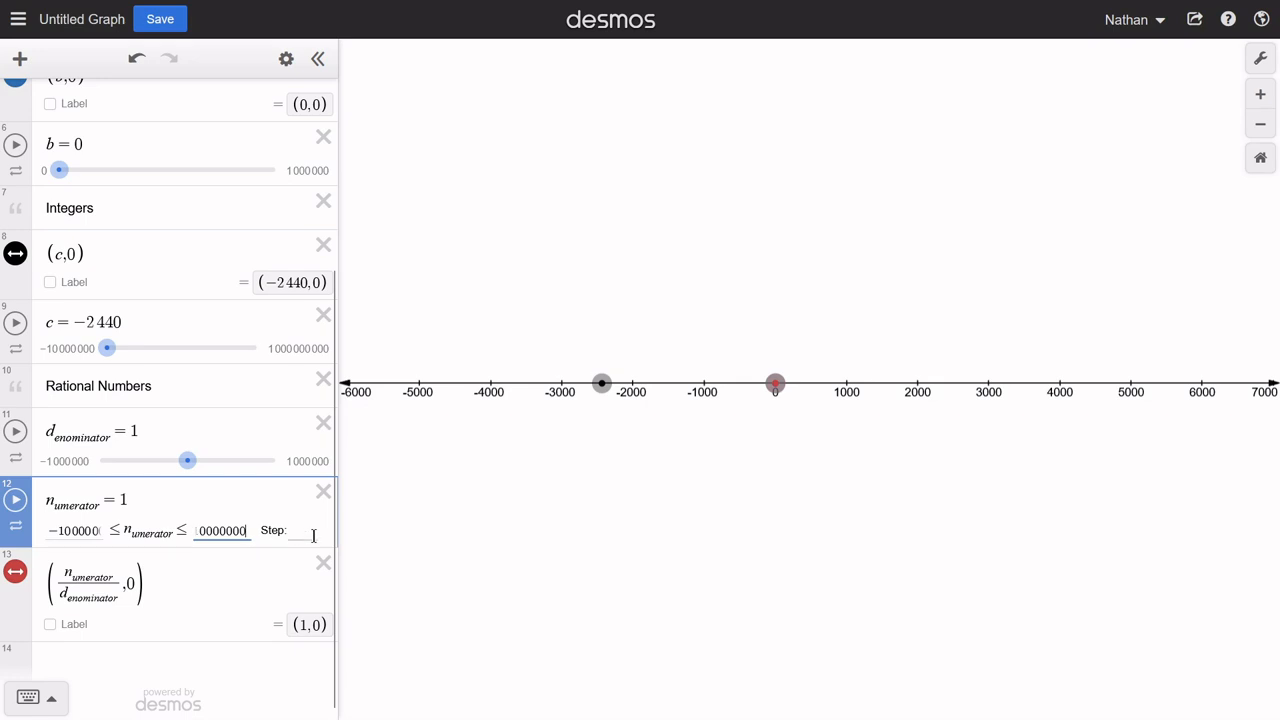
key(Tab)
text(1)
click(197, 575)
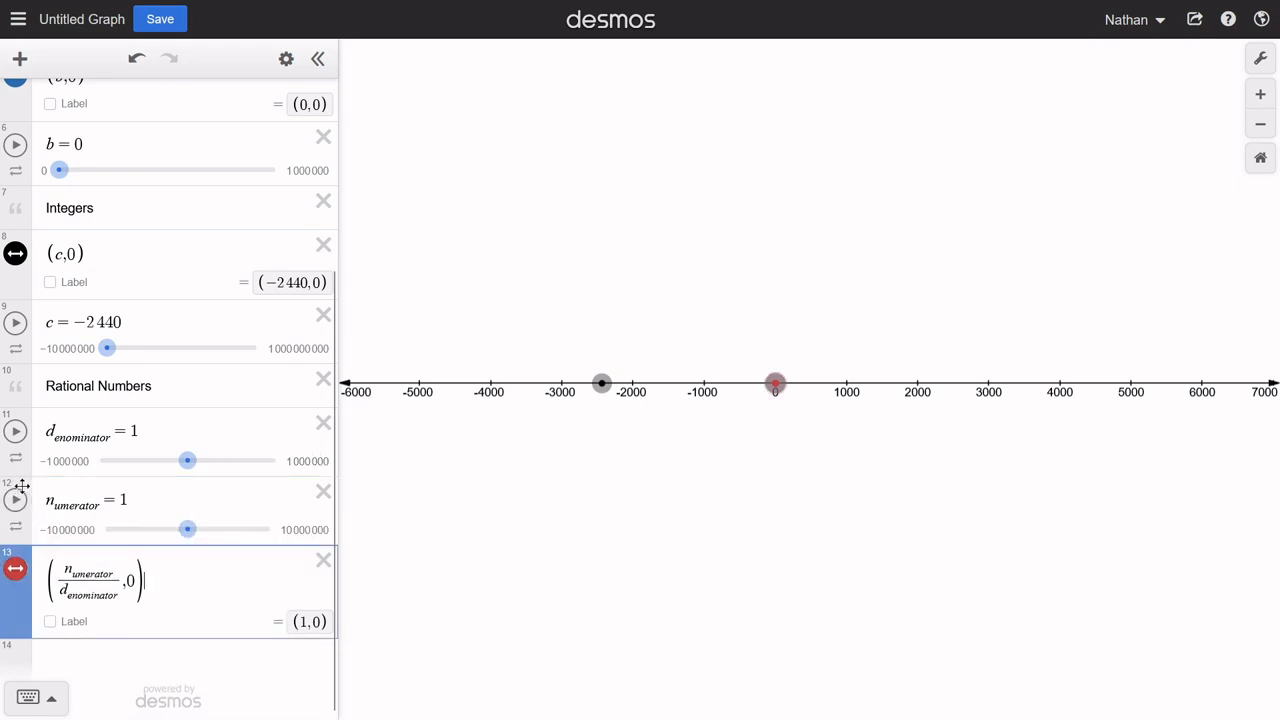
Step: Move the n_umerator slider above the d_enominator slider, and slide n_umerator to 3800000 and d_enominator to −150000
drag(22, 484, 21, 416)
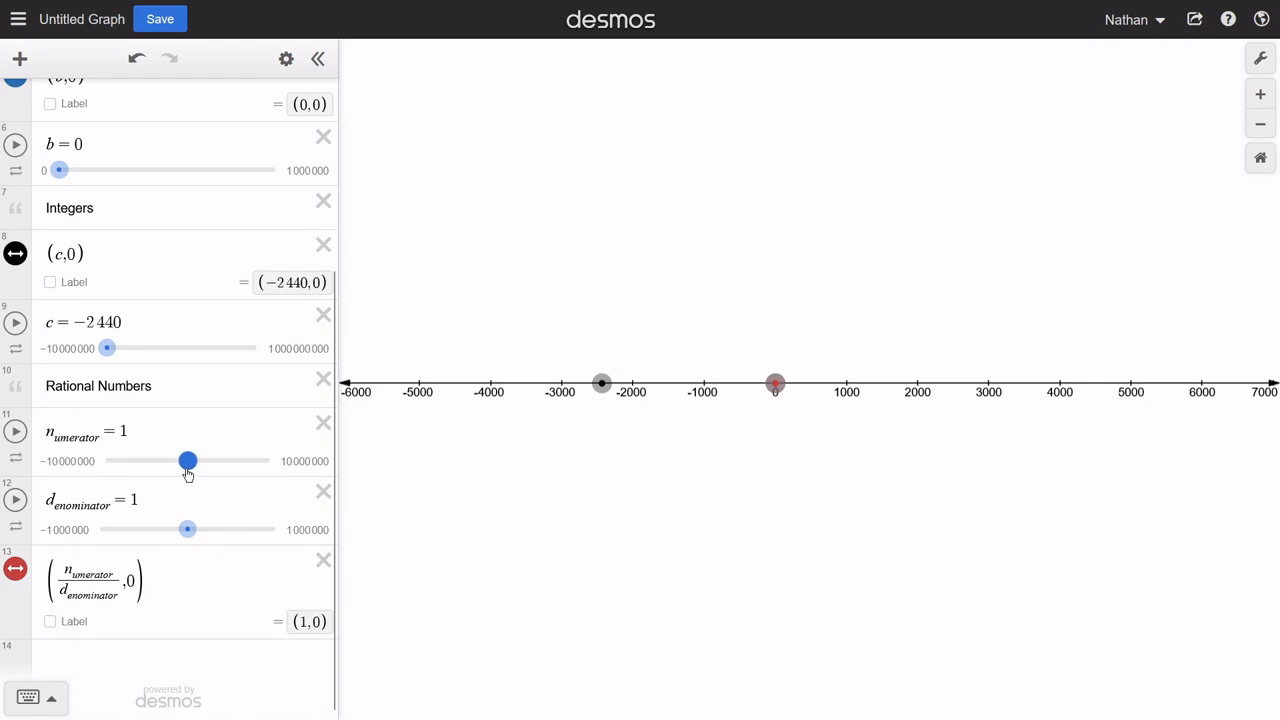
drag(189, 469, 219, 462)
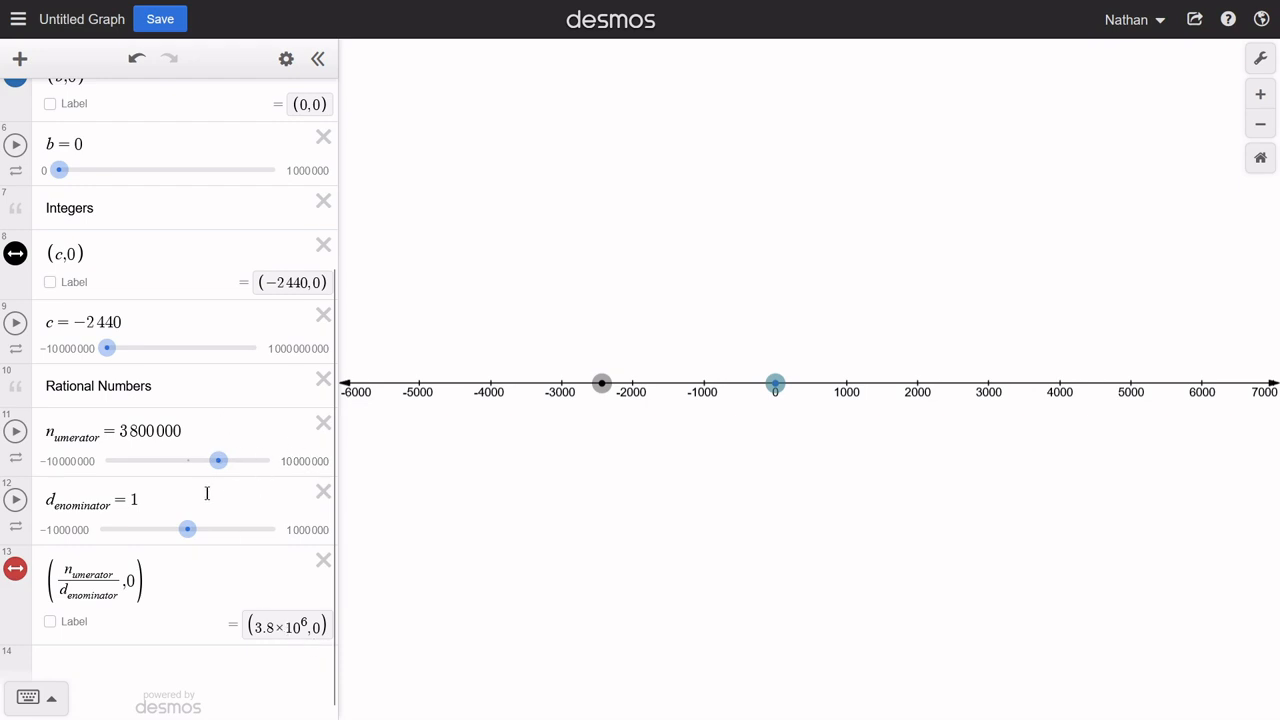
drag(186, 529, 174, 530)
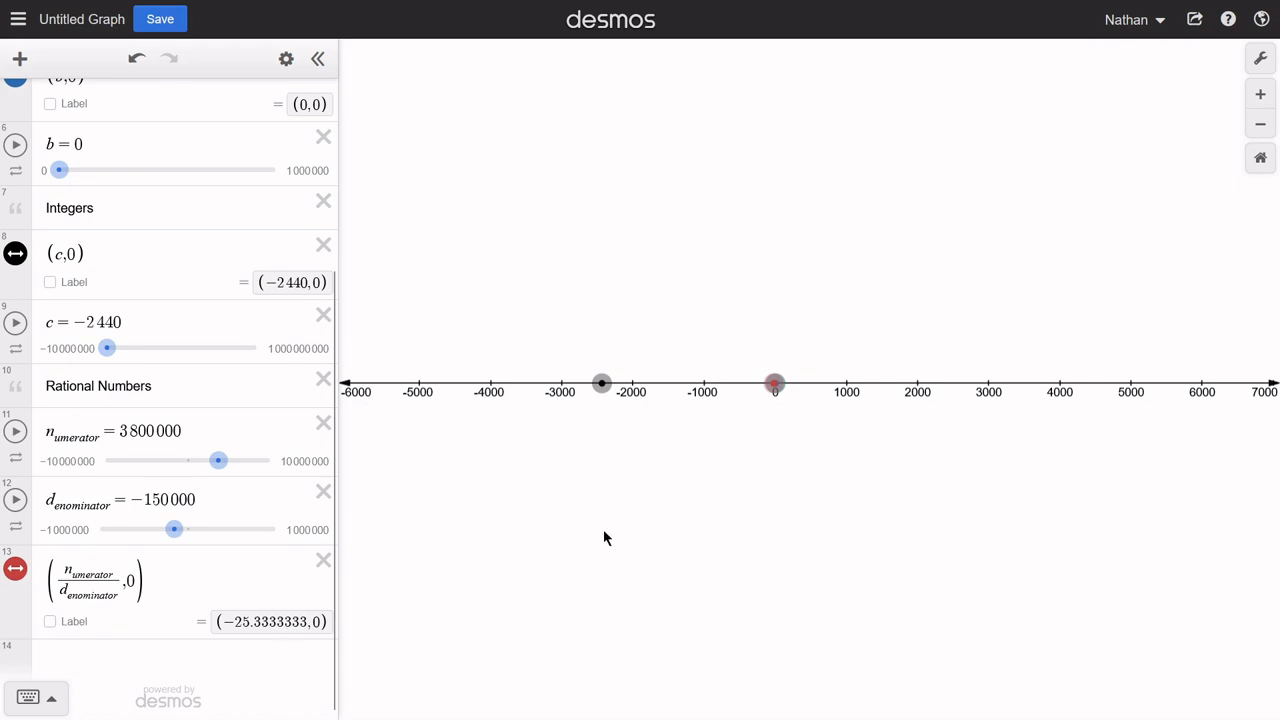
Step: Find the red rational point on the number line and move it to about −18.89
click(1260, 160)
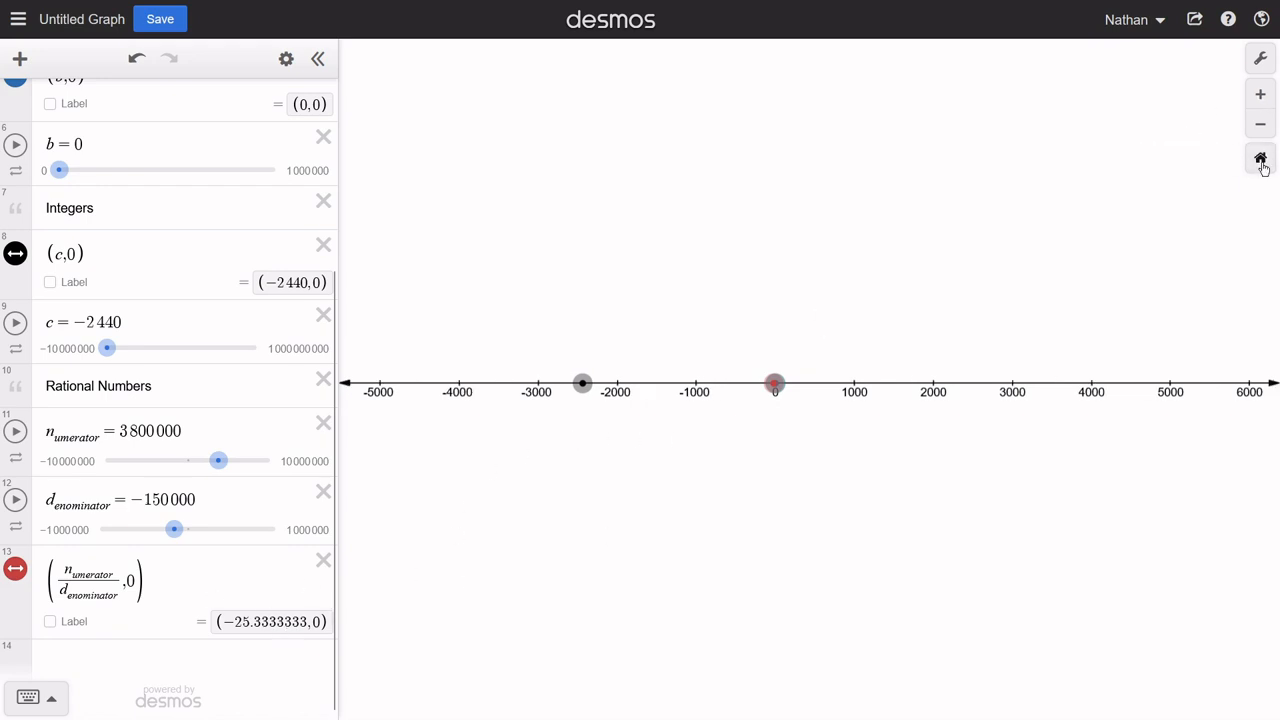
drag(1047, 416, 646, 437)
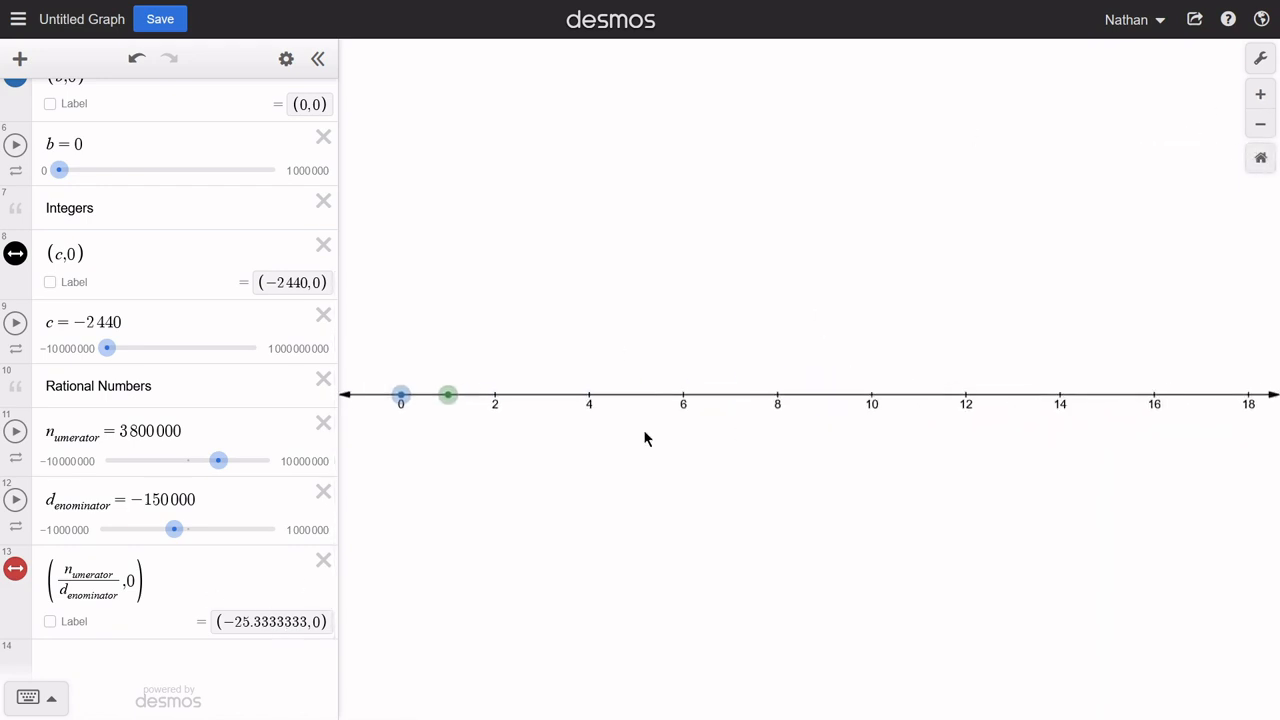
drag(1177, 443, 951, 443)
drag(1230, 443, 930, 443)
drag(1174, 443, 1188, 391)
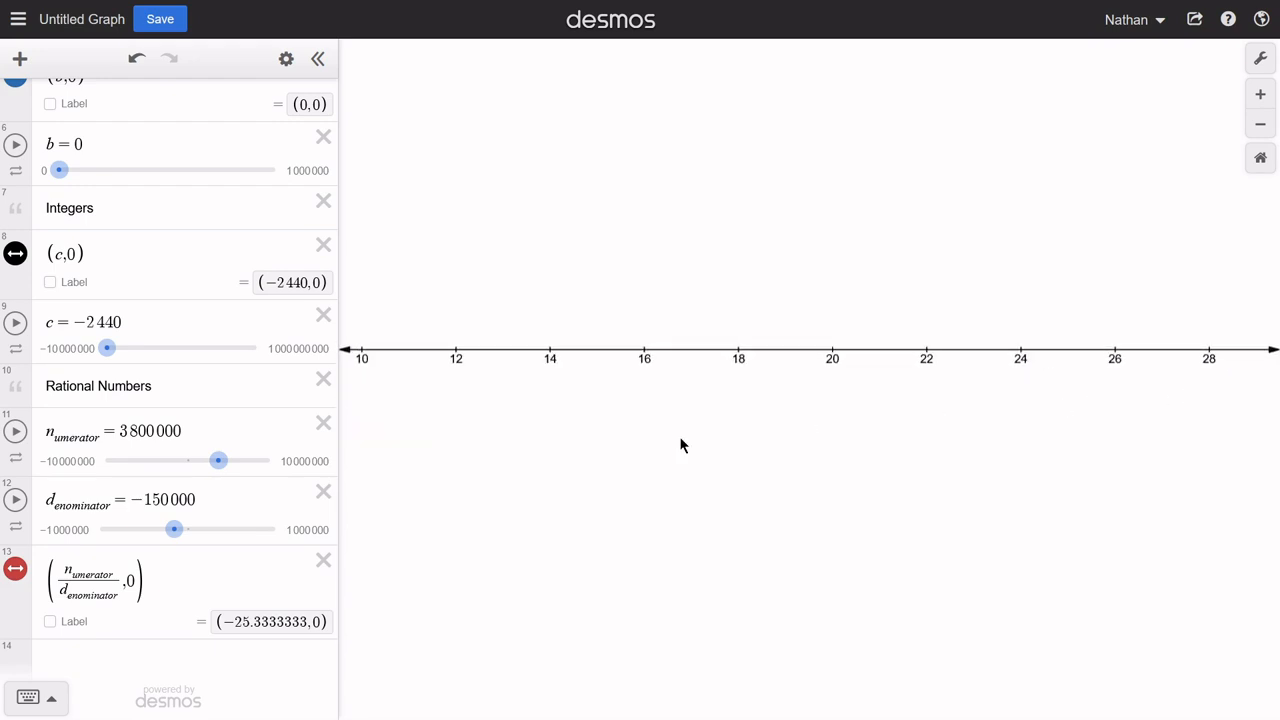
drag(681, 438, 1183, 426)
drag(609, 457, 1167, 457)
drag(512, 448, 977, 448)
drag(697, 432, 917, 434)
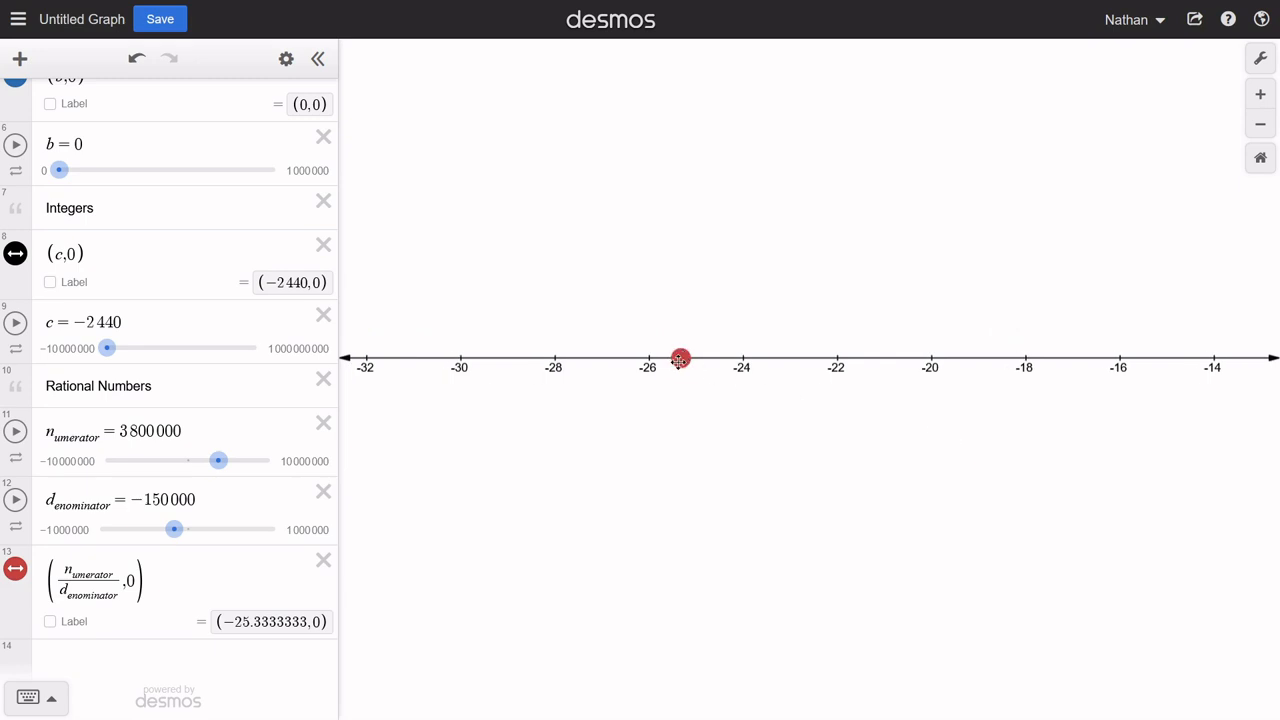
drag(679, 360, 985, 337)
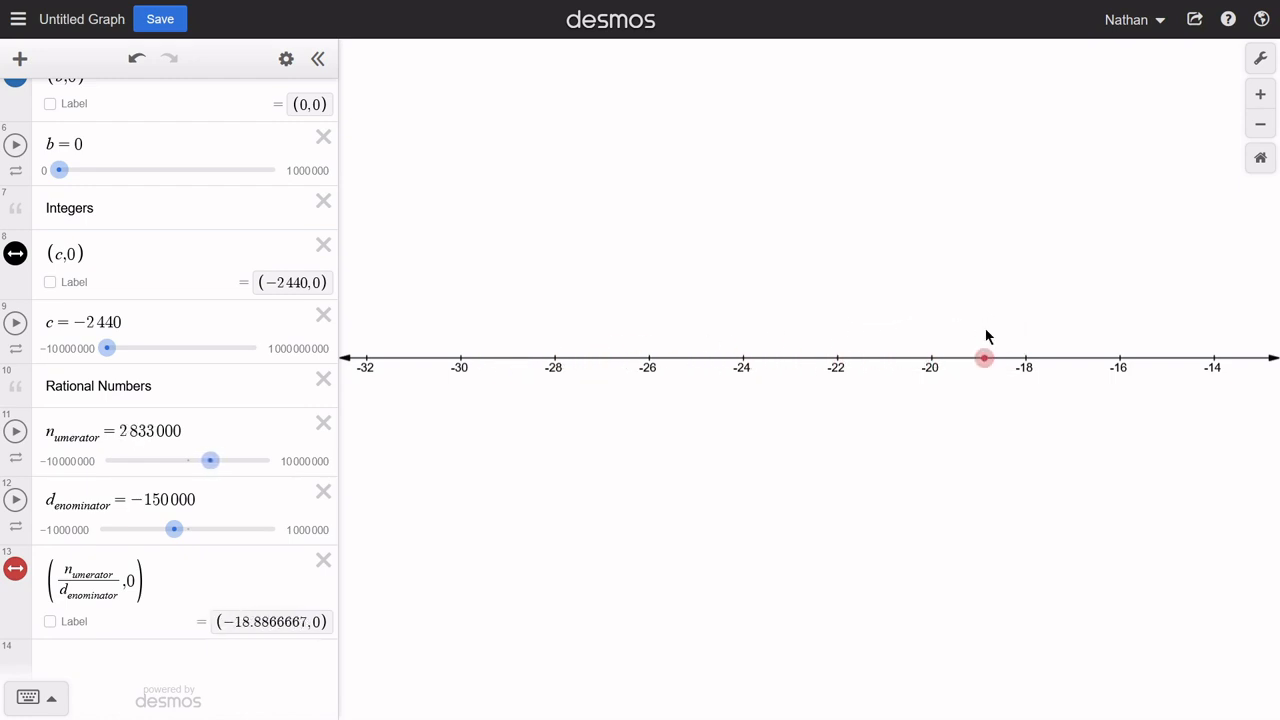
Step: Place the d_enominator slider above n_umerator and move the red point to −18.6 and on to about −20.87
drag(25, 487, 25, 420)
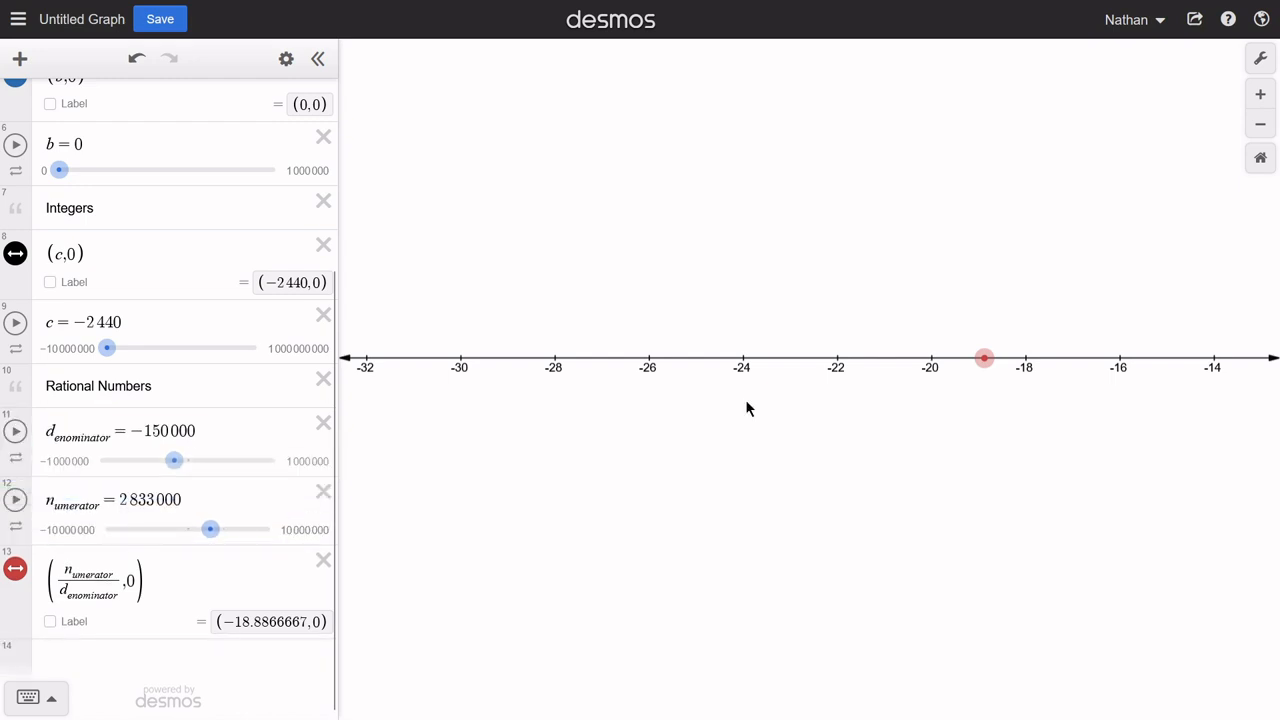
mouse_move(978, 362)
mouse_down()
mouse_move(866, 358)
mouse_move(999, 362)
mouse_up()
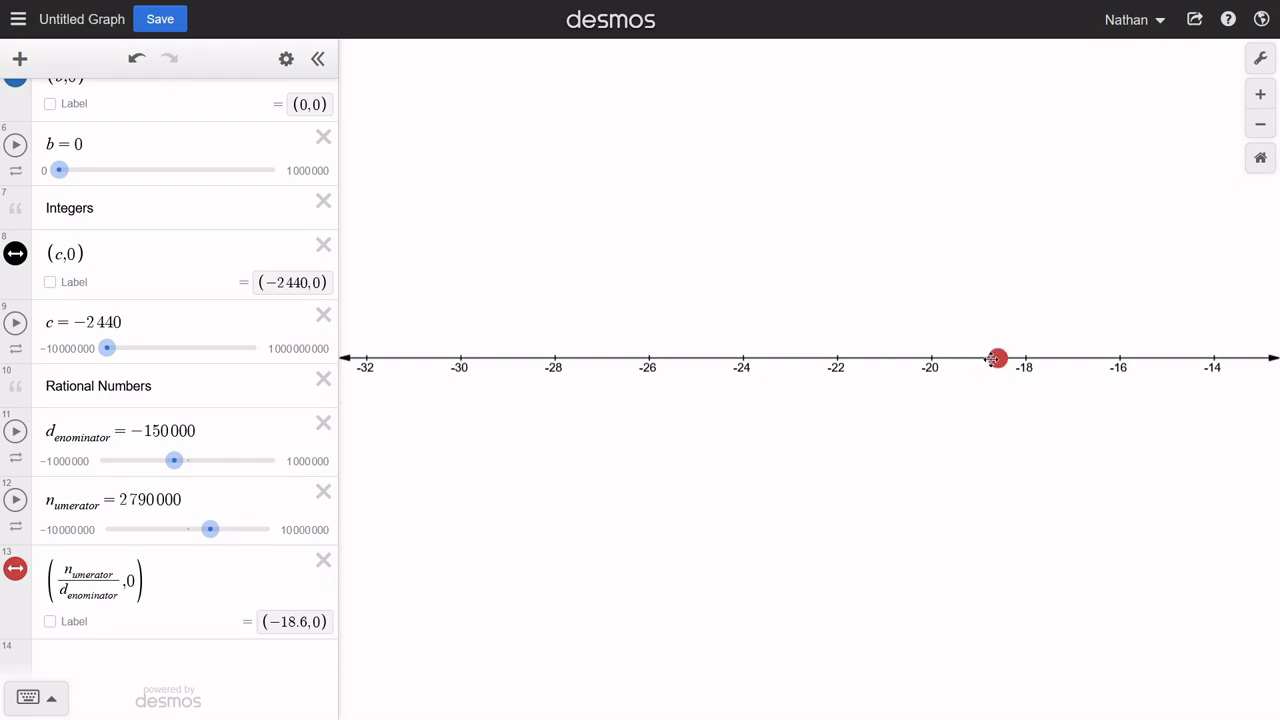
drag(995, 358, 888, 360)
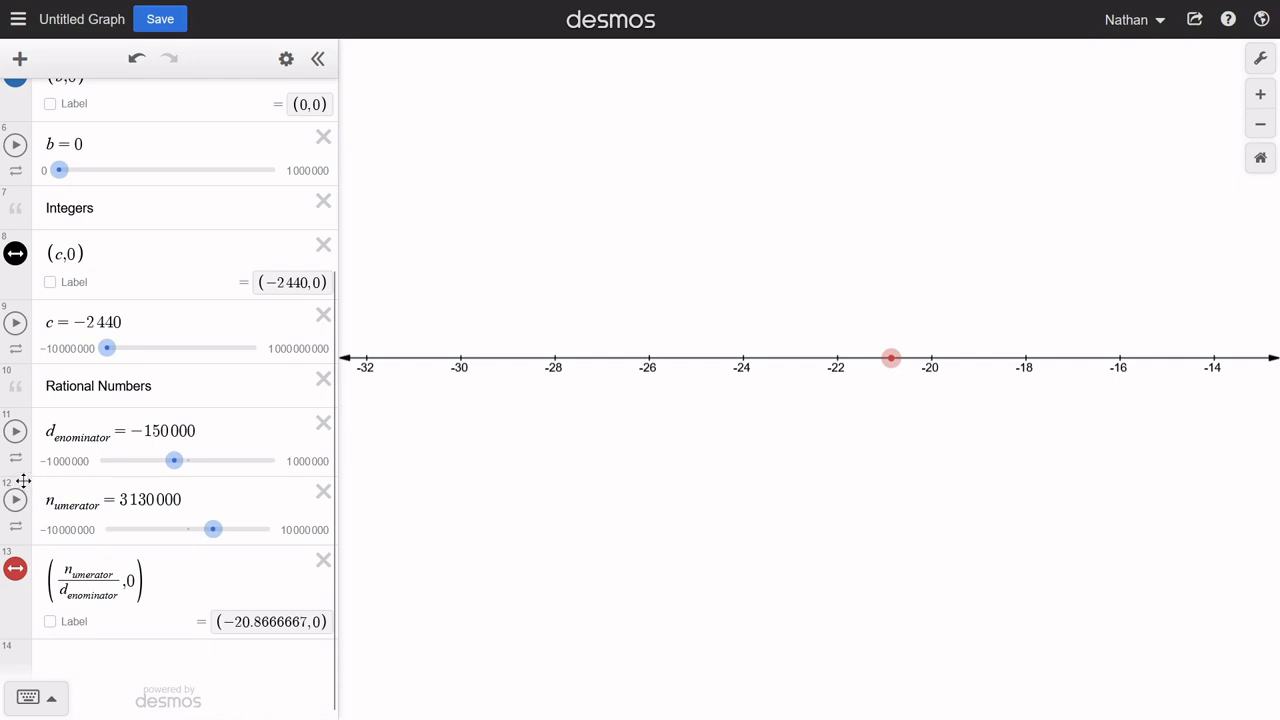
Step: Return the n_umerator slider to its place above d_enominator and slide d_enominator to −80000
drag(23, 481, 23, 415)
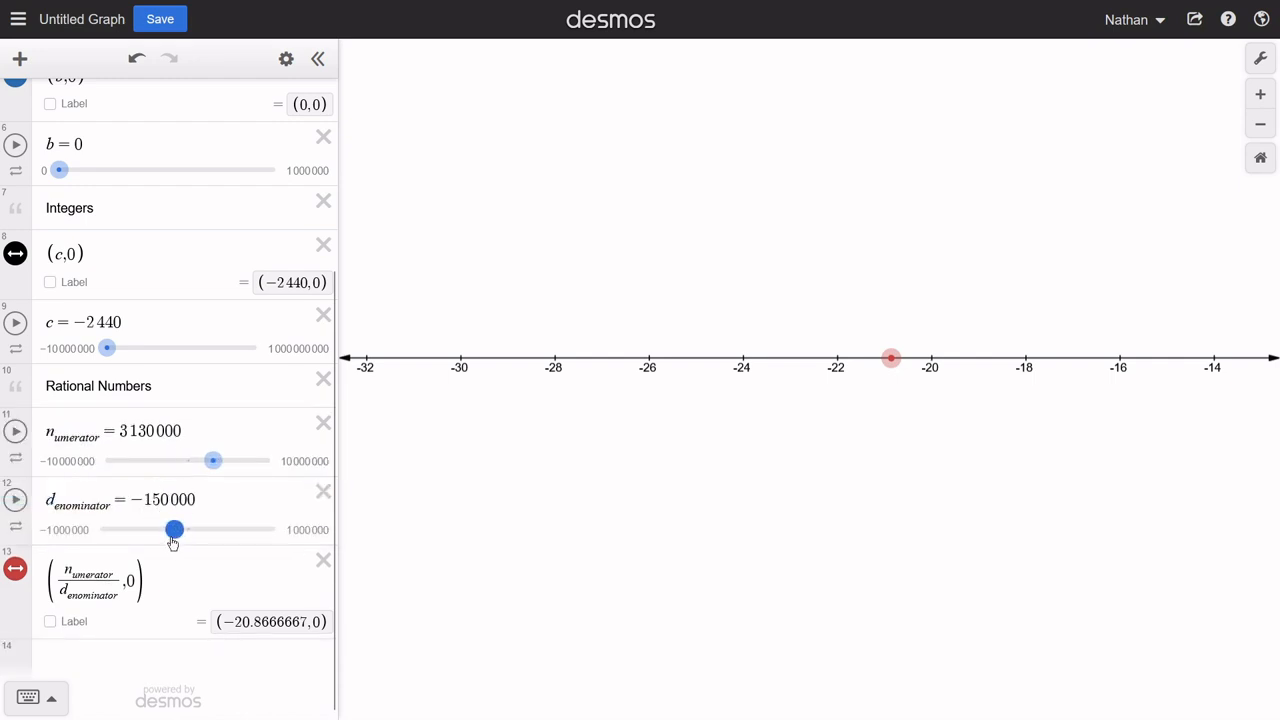
drag(173, 541, 183, 538)
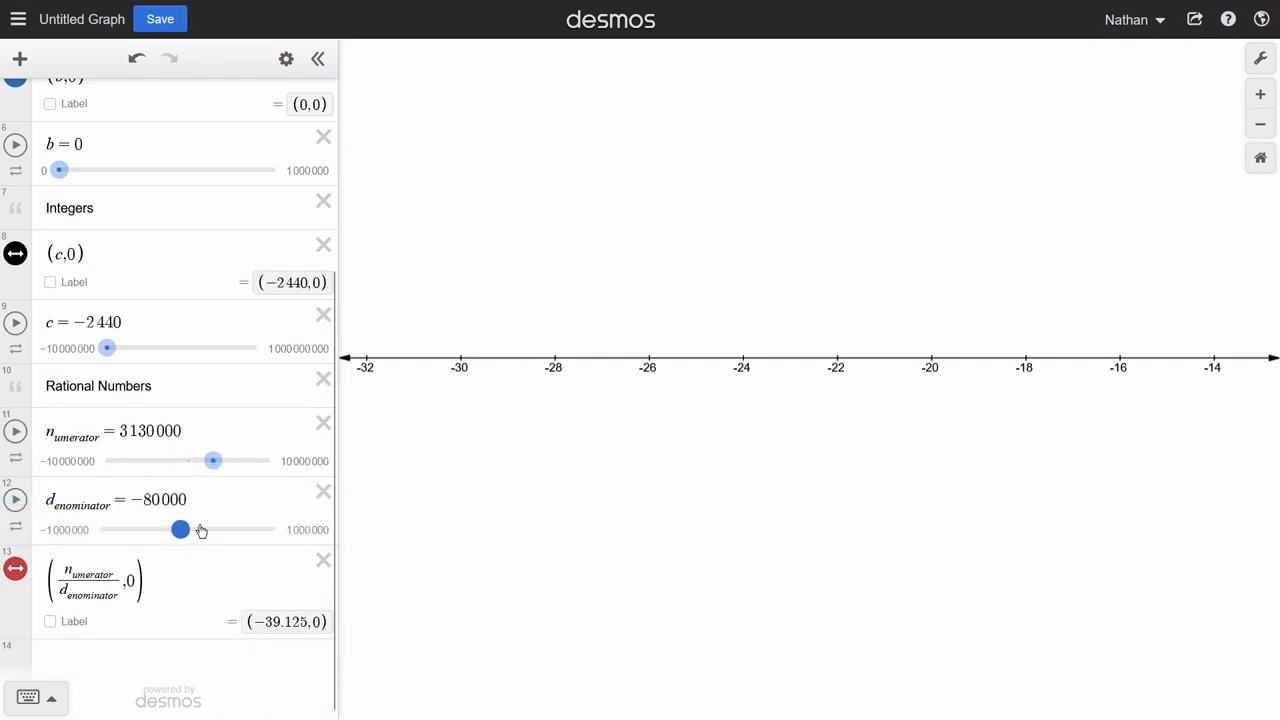
Step: Narrow the n_umerator slider's limits to −10 and 10
click(297, 461)
click(96, 462)
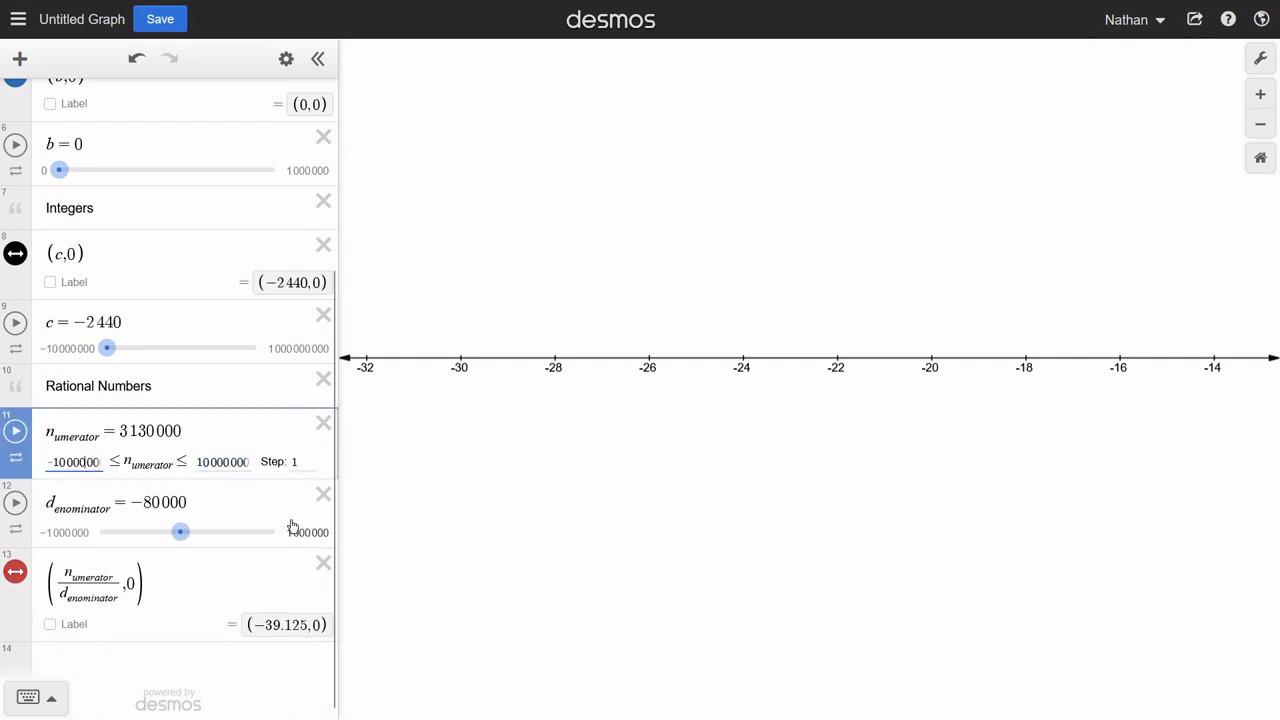
key(BackSpace)
key(BackSpace)
key(BackSpace)
key(BackSpace)
key(BackSpace)
key(BackSpace)
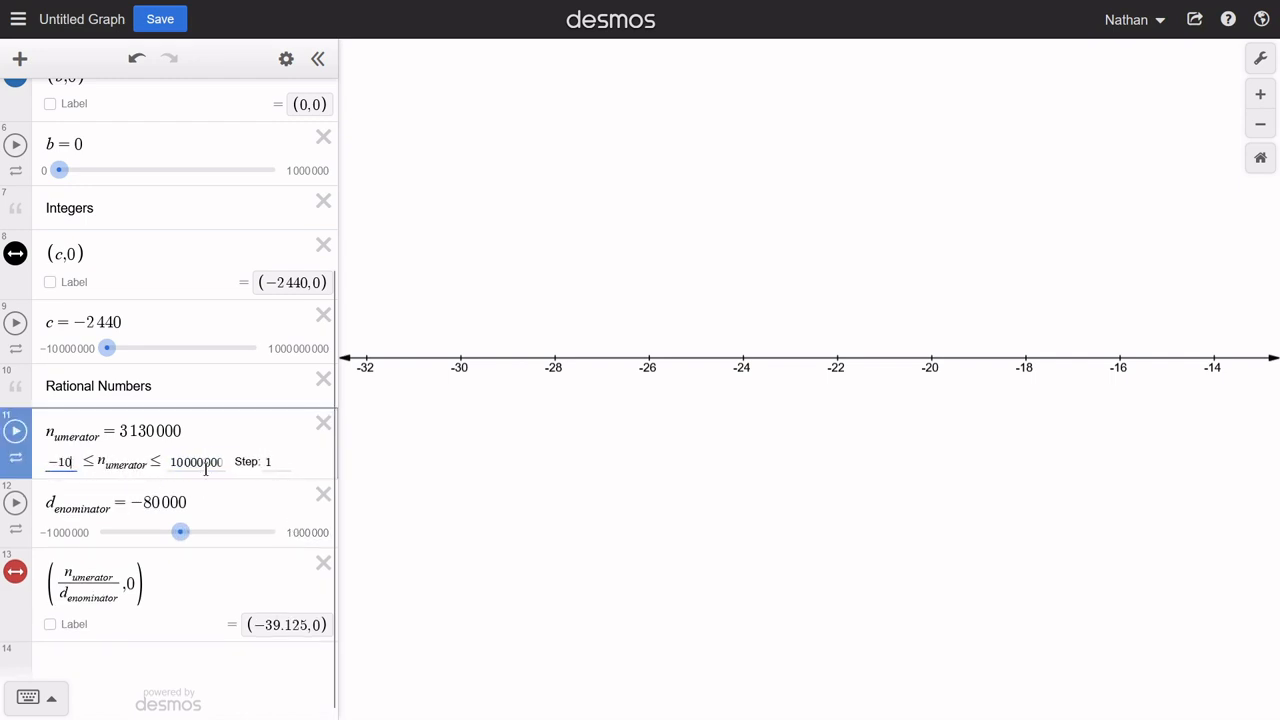
click(206, 468)
key(BackSpace)
key(BackSpace)
key(BackSpace)
key(BackSpace)
key(BackSpace)
key(BackSpace)
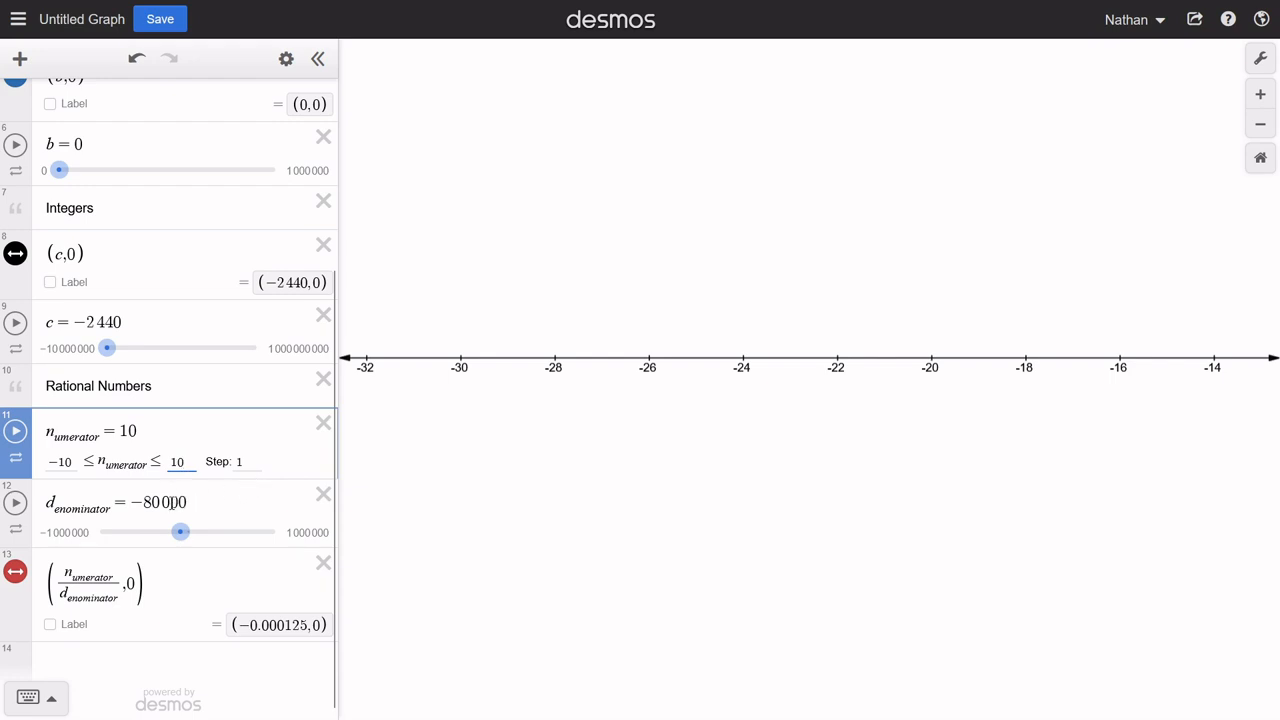
Step: Narrow the d_enominator slider's limits to −10 and 10
click(310, 533)
click(244, 533)
key(BackSpace)
key(BackSpace)
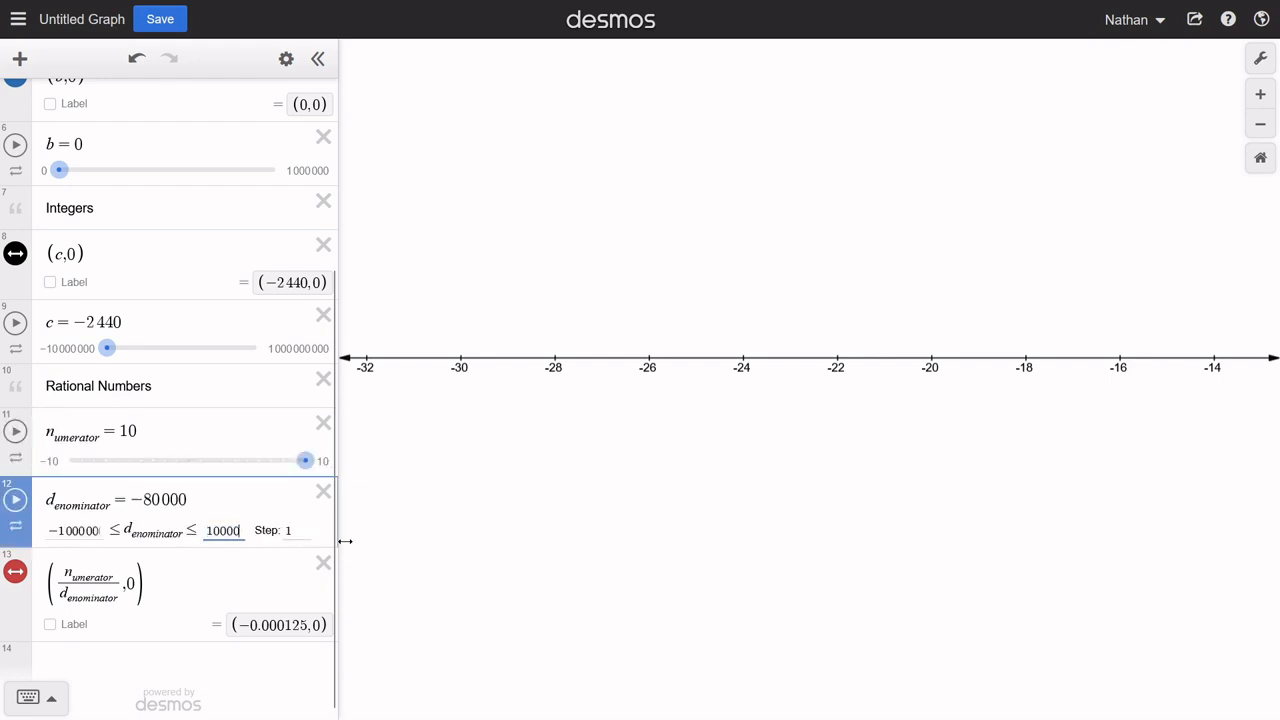
key(BackSpace)
key(BackSpace)
key(BackSpace)
click(90, 532)
key(BackSpace)
key(BackSpace)
key(BackSpace)
key(BackSpace)
key(BackSpace)
key(BackSpace)
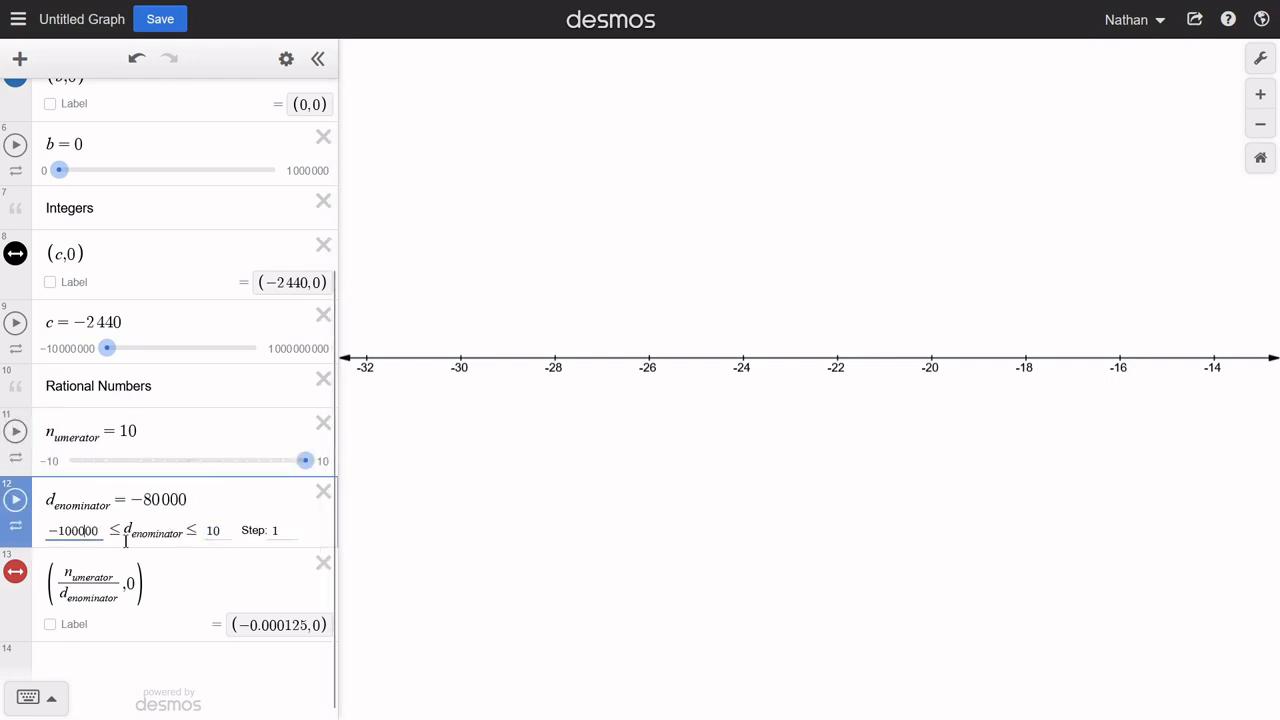
click(195, 509)
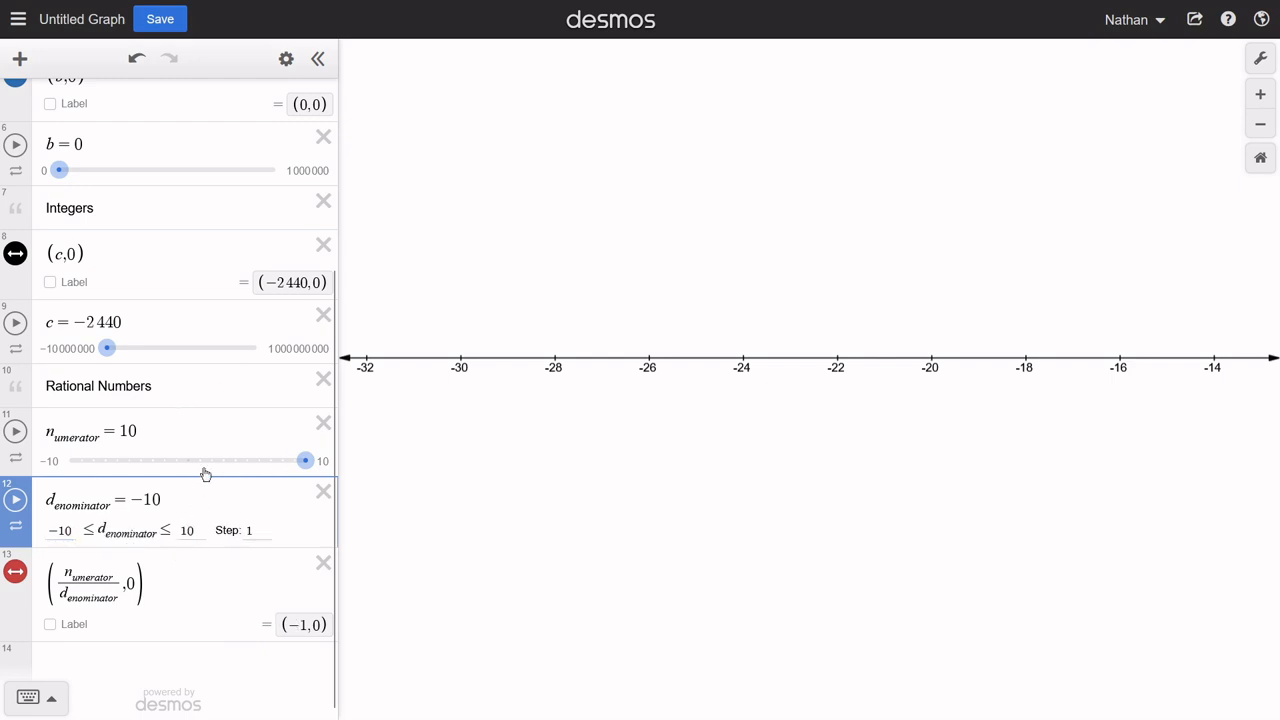
click(202, 432)
click(198, 590)
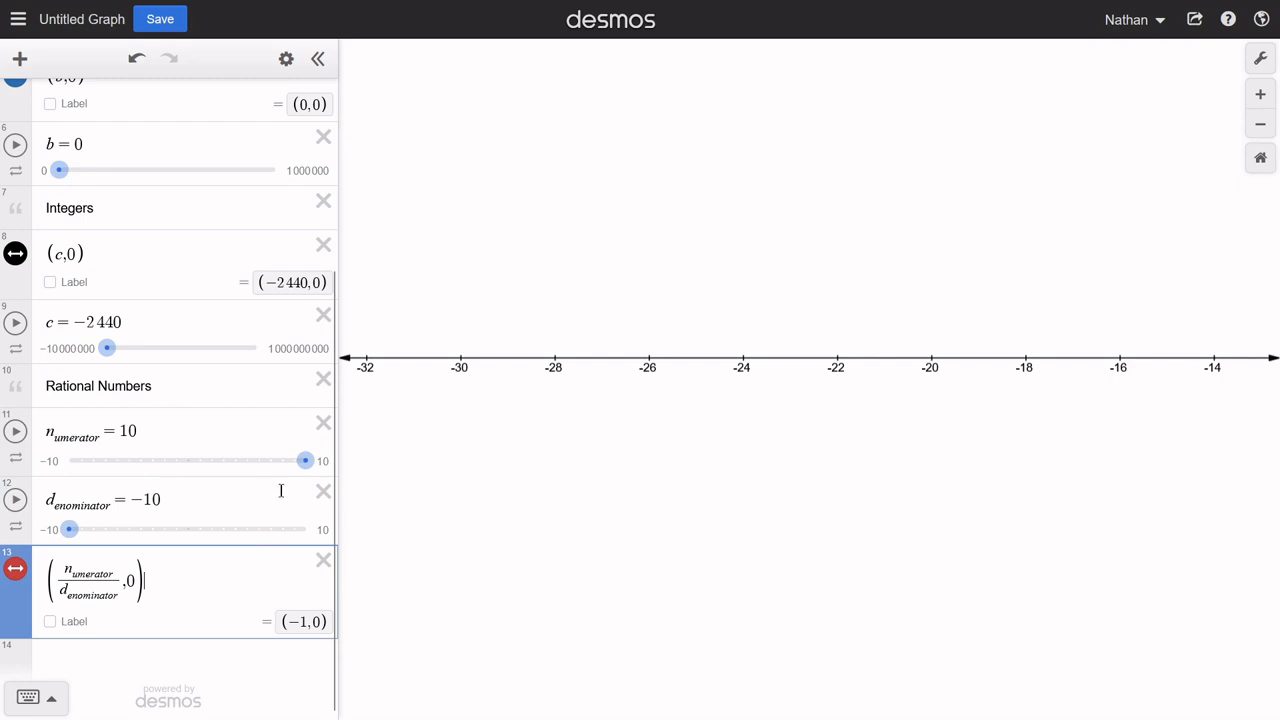
Step: Slide n_umerator to 8 and reset the graph to its default view
drag(306, 460, 281, 460)
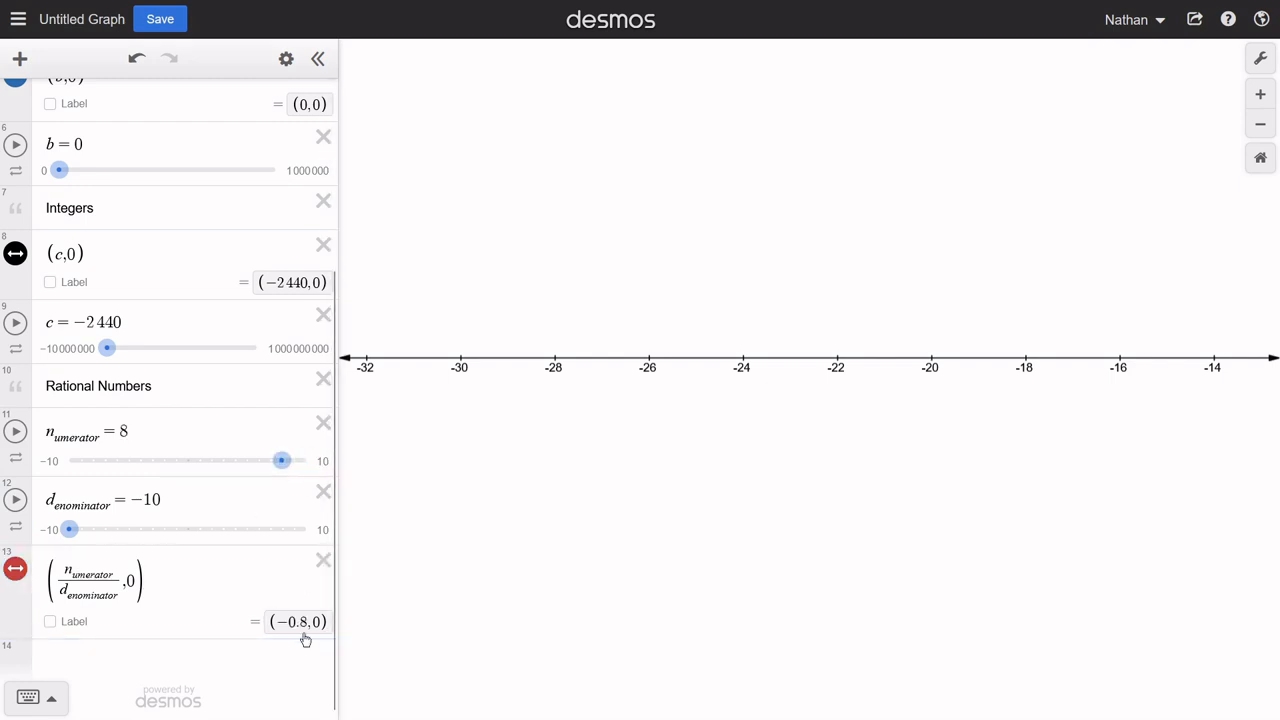
click(1261, 159)
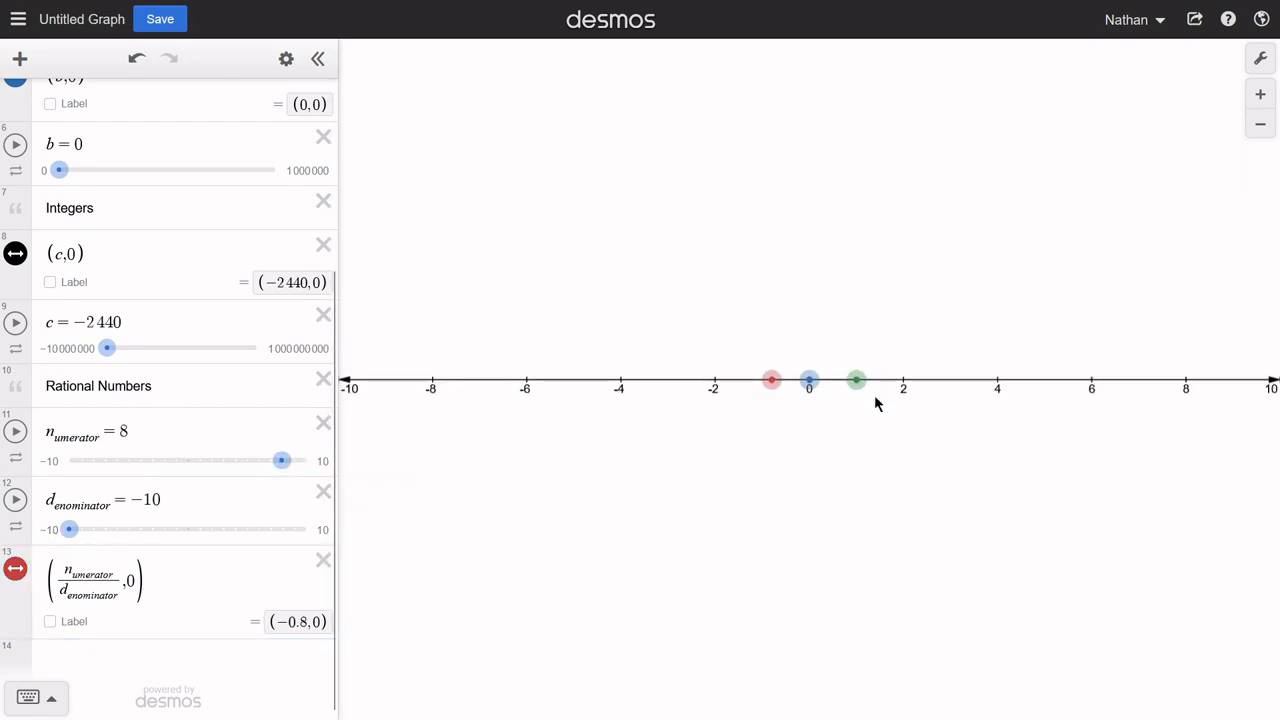
Step: Hide the points (a,0), (b,0) and (c,0) so that only the rational number point is plotted
scroll(32, 210, up, 3)
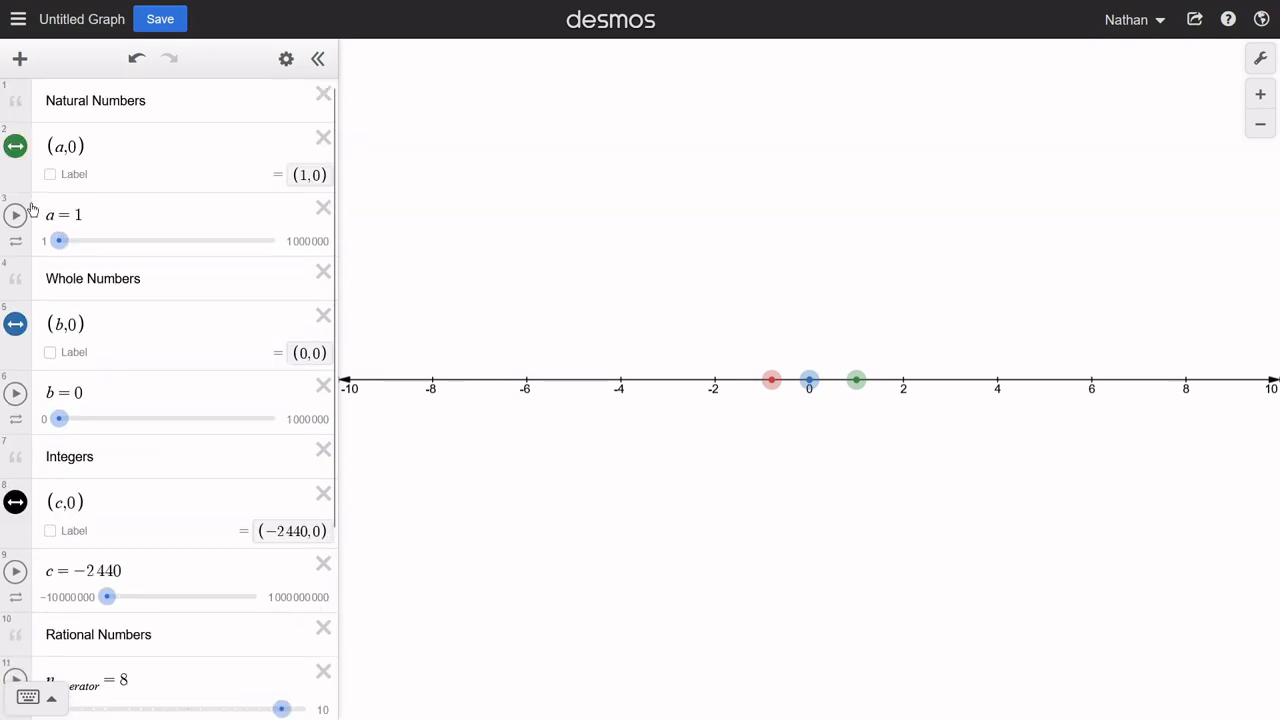
click(15, 146)
click(15, 323)
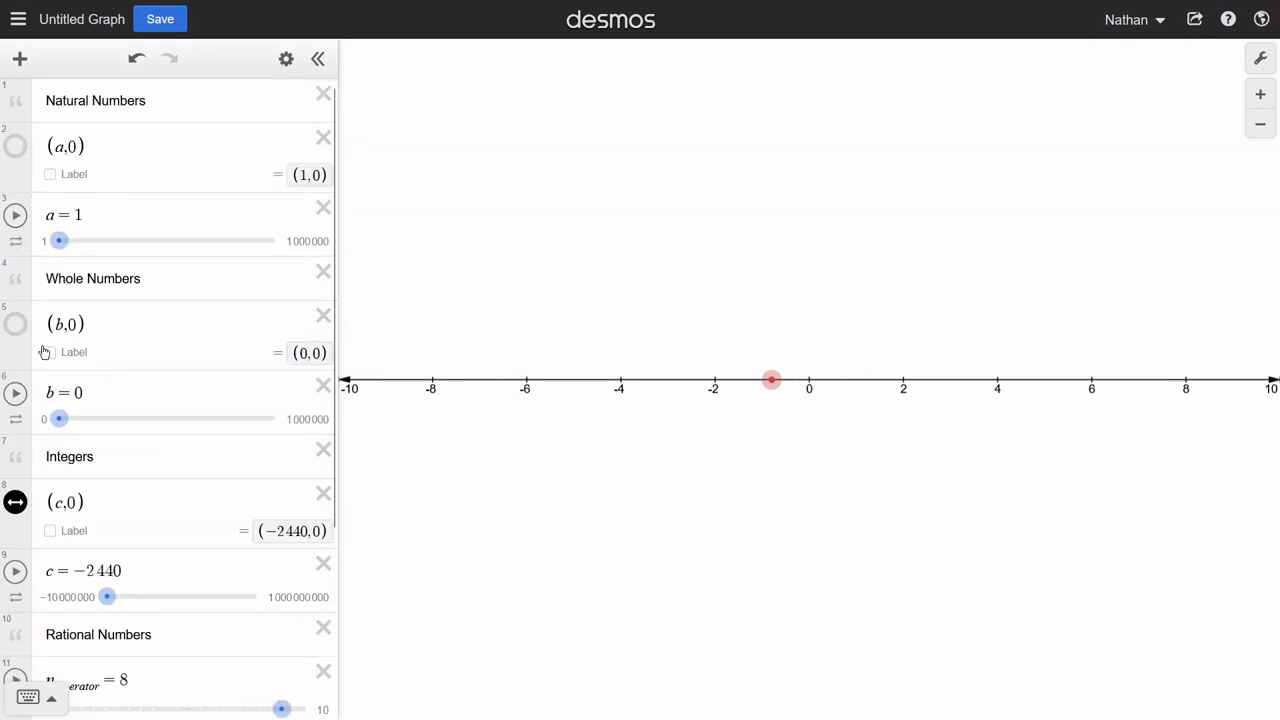
click(15, 501)
Step: Slide d_enominator to 0 to test the rational point with a zero denominator
scroll(177, 478, down, 3)
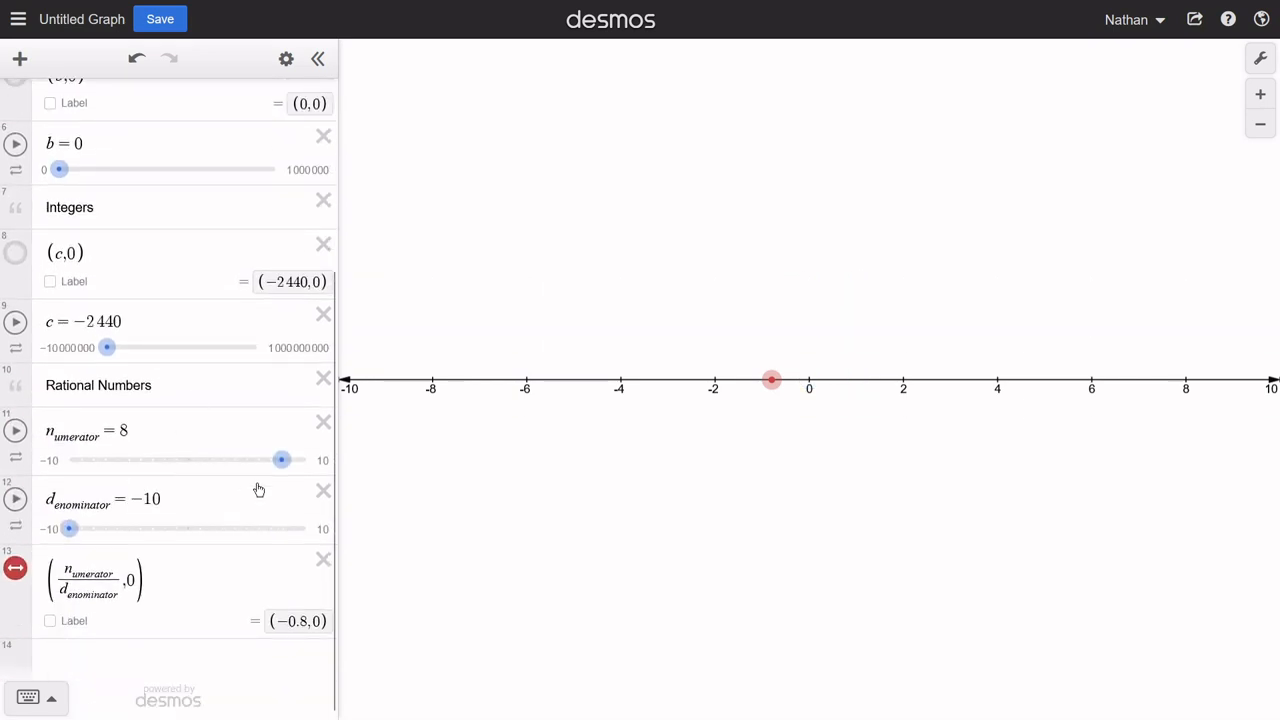
drag(69, 529, 187, 531)
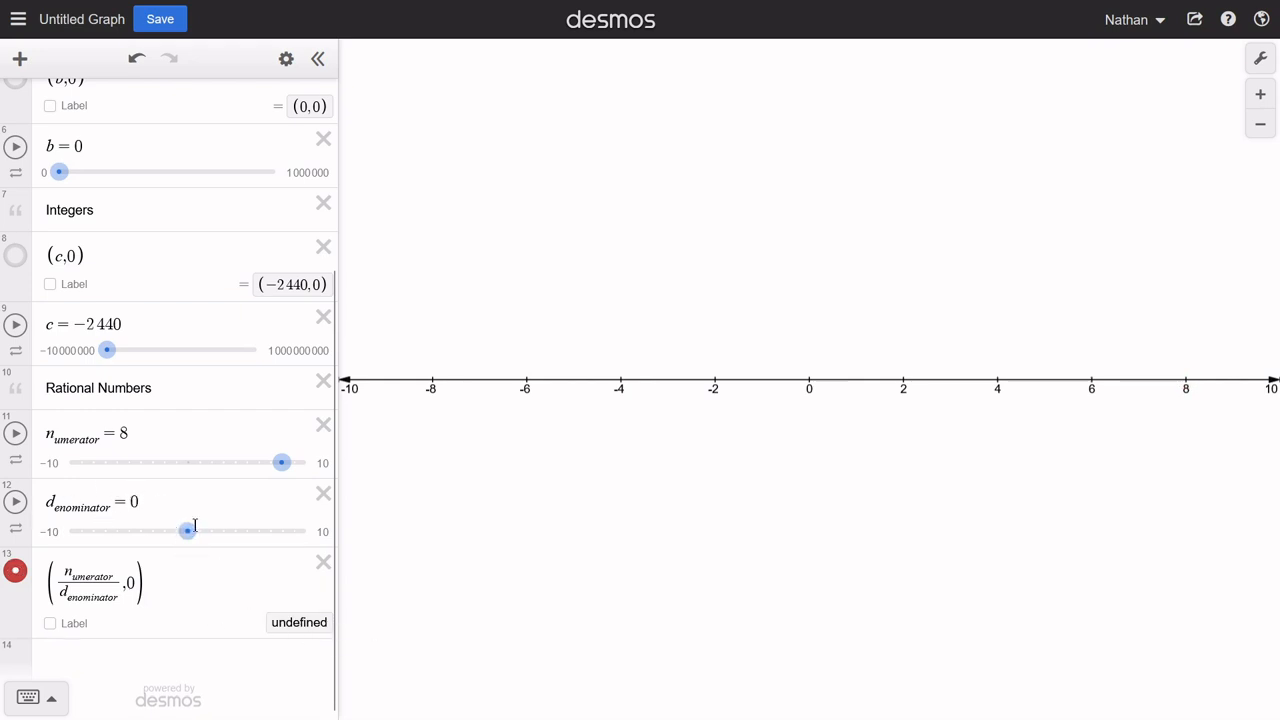
Step: Slide n_umerator to −3 and d_enominator through −1 to −4 to test the rational point with both values negative
drag(187, 531, 176, 531)
drag(281, 462, 151, 464)
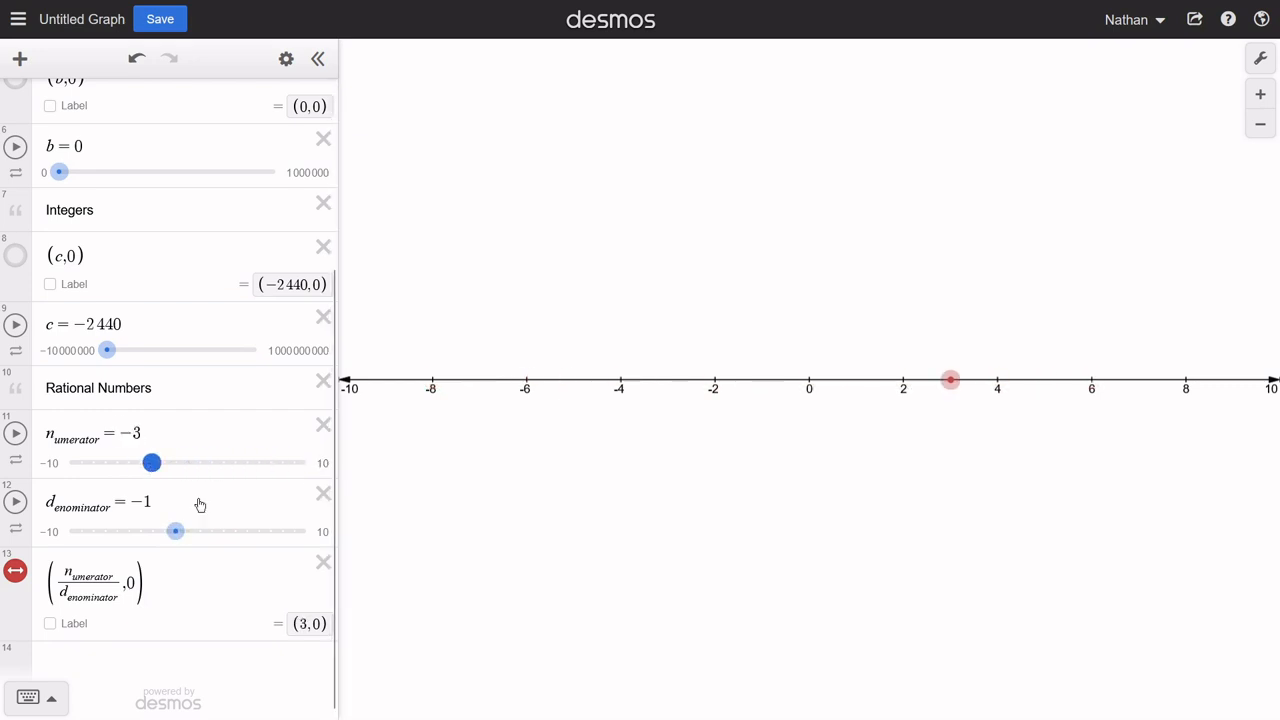
drag(175, 531, 140, 531)
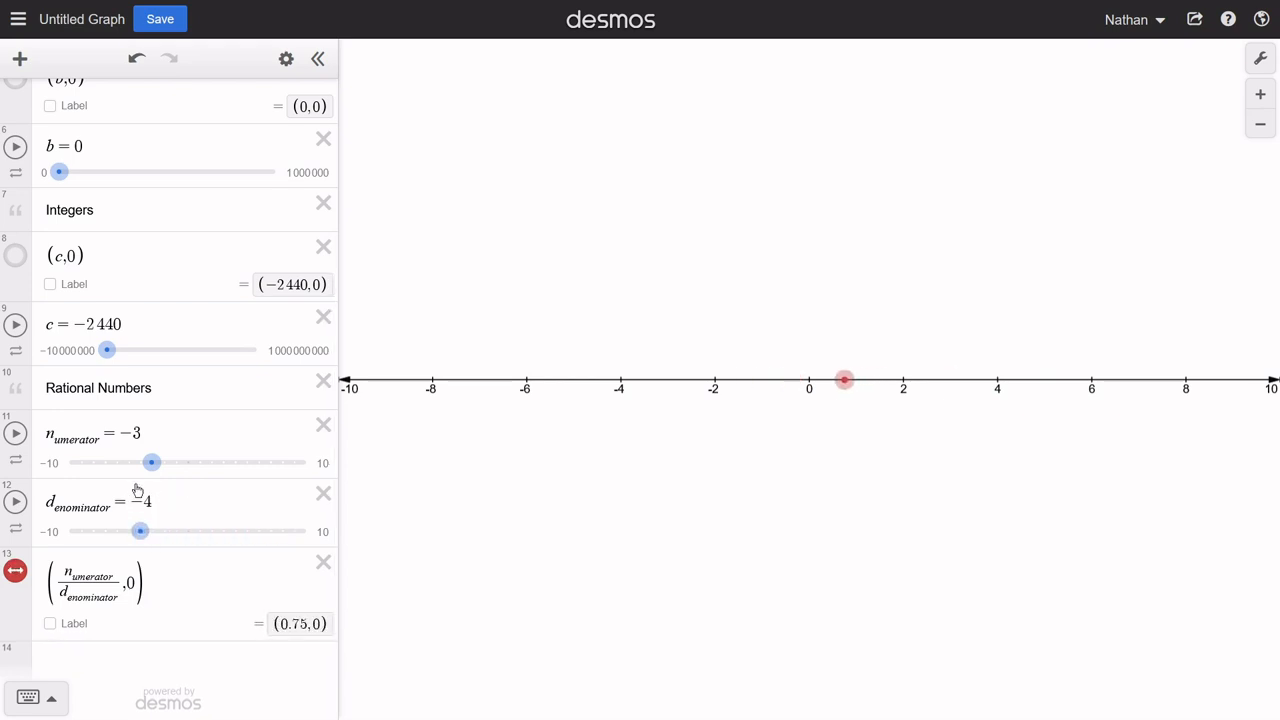
Step: Delete every note, point and slider from Natural Numbers through the rational point to empty the expression list
scroll(243, 275, up, 3)
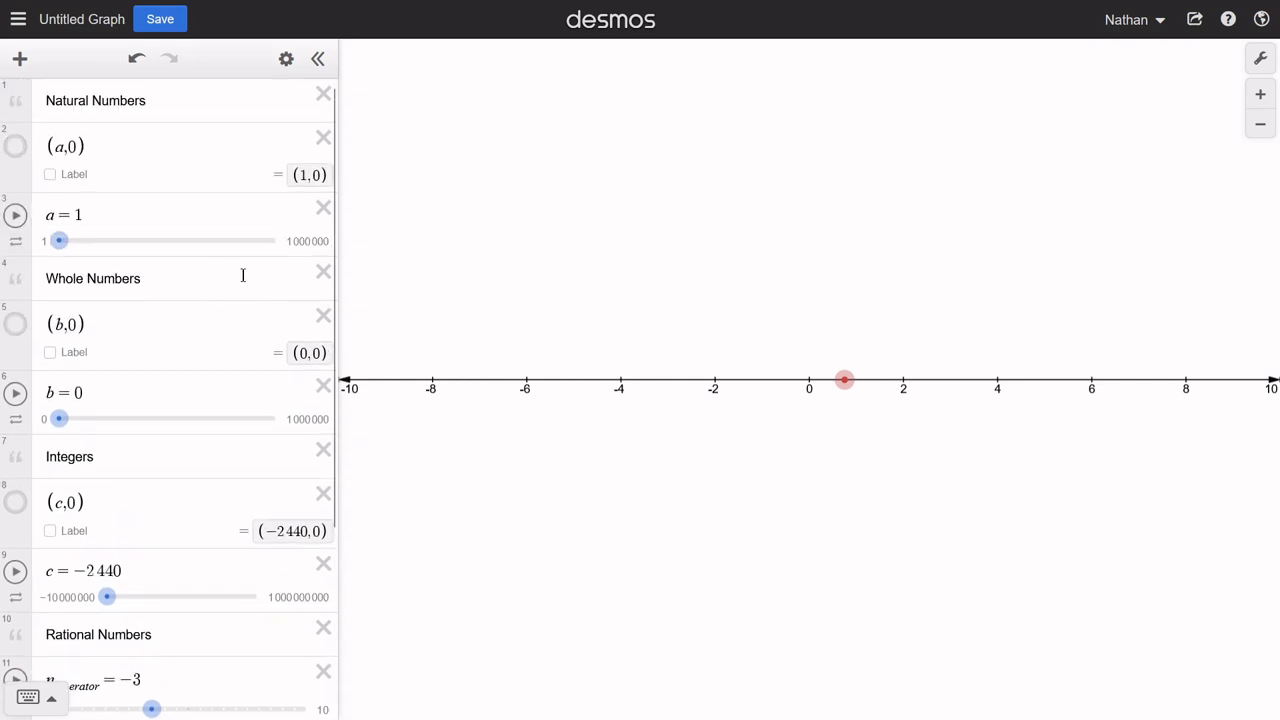
click(325, 105)
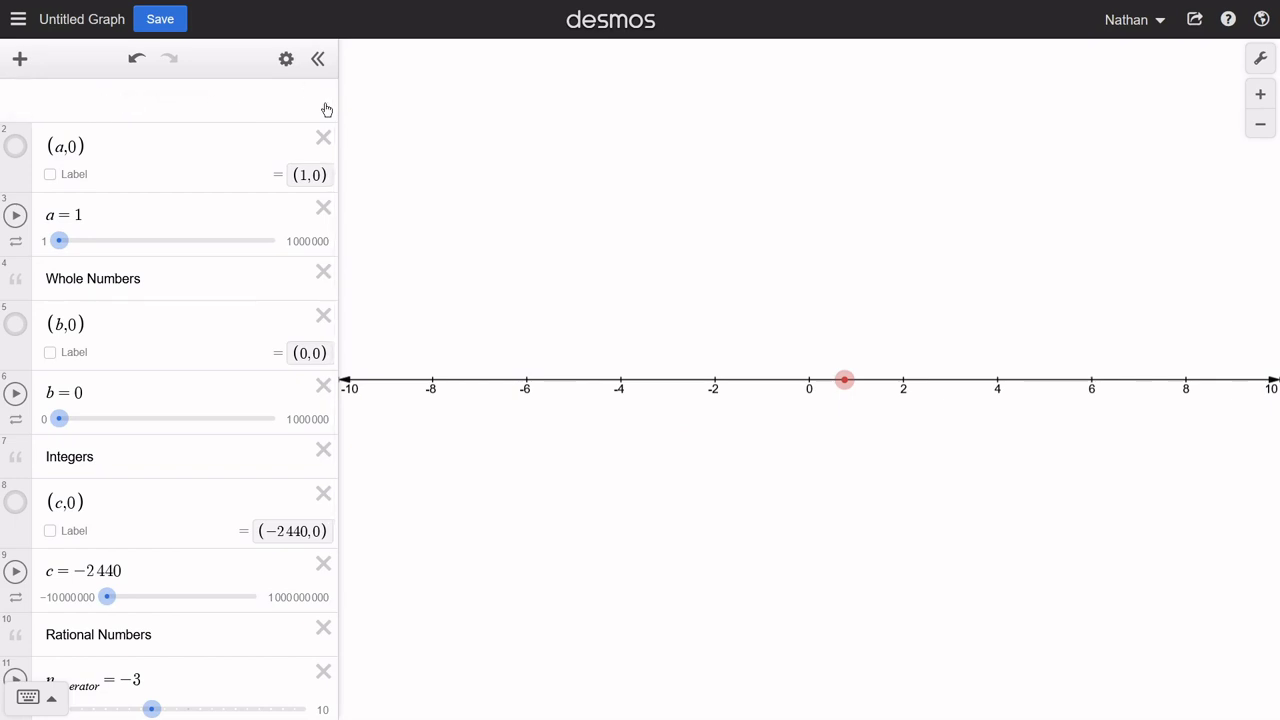
click(325, 105)
click(325, 105)
click(325, 105)
click(325, 105)
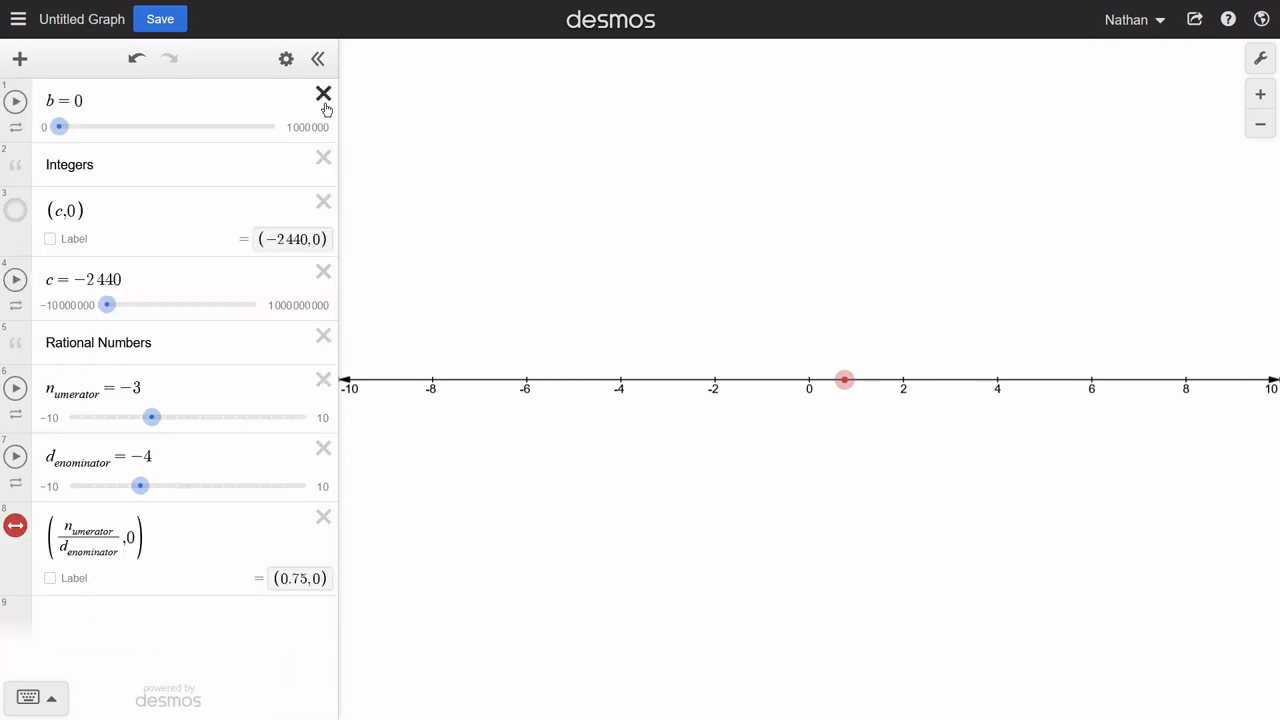
click(325, 105)
click(325, 105)
click(325, 105)
click(326, 109)
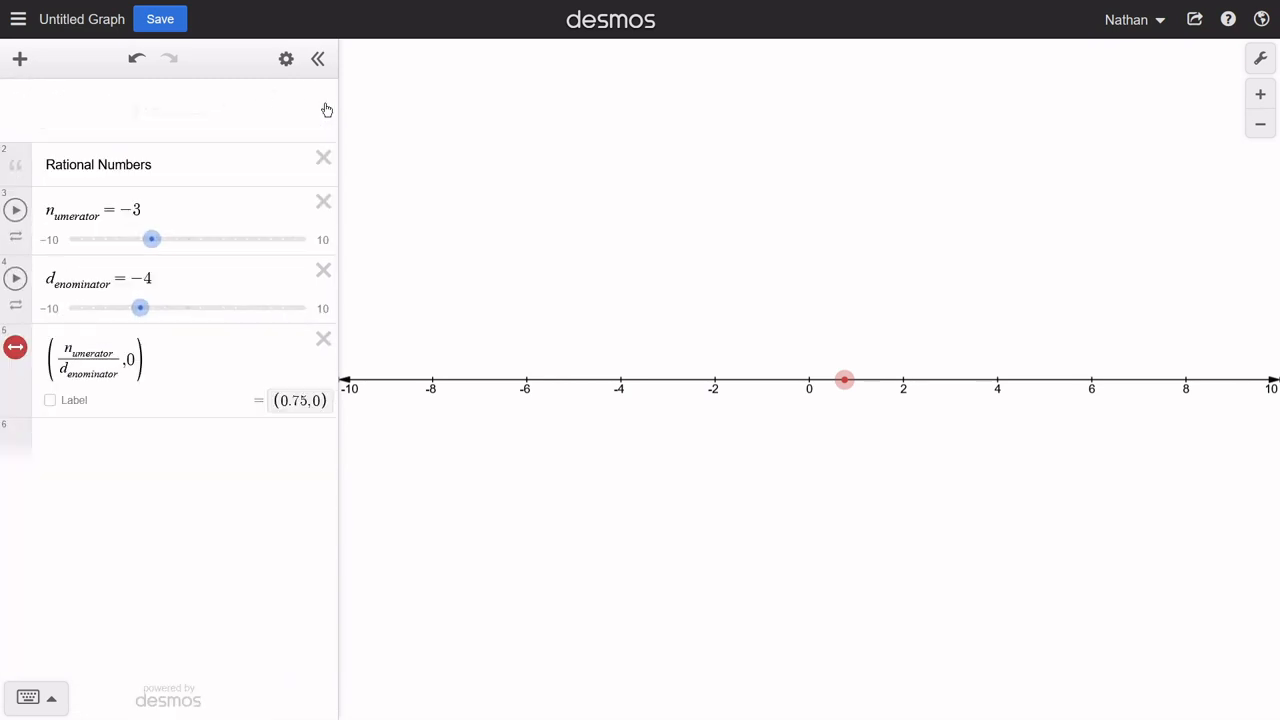
click(326, 109)
click(326, 109)
click(326, 109)
click(326, 109)
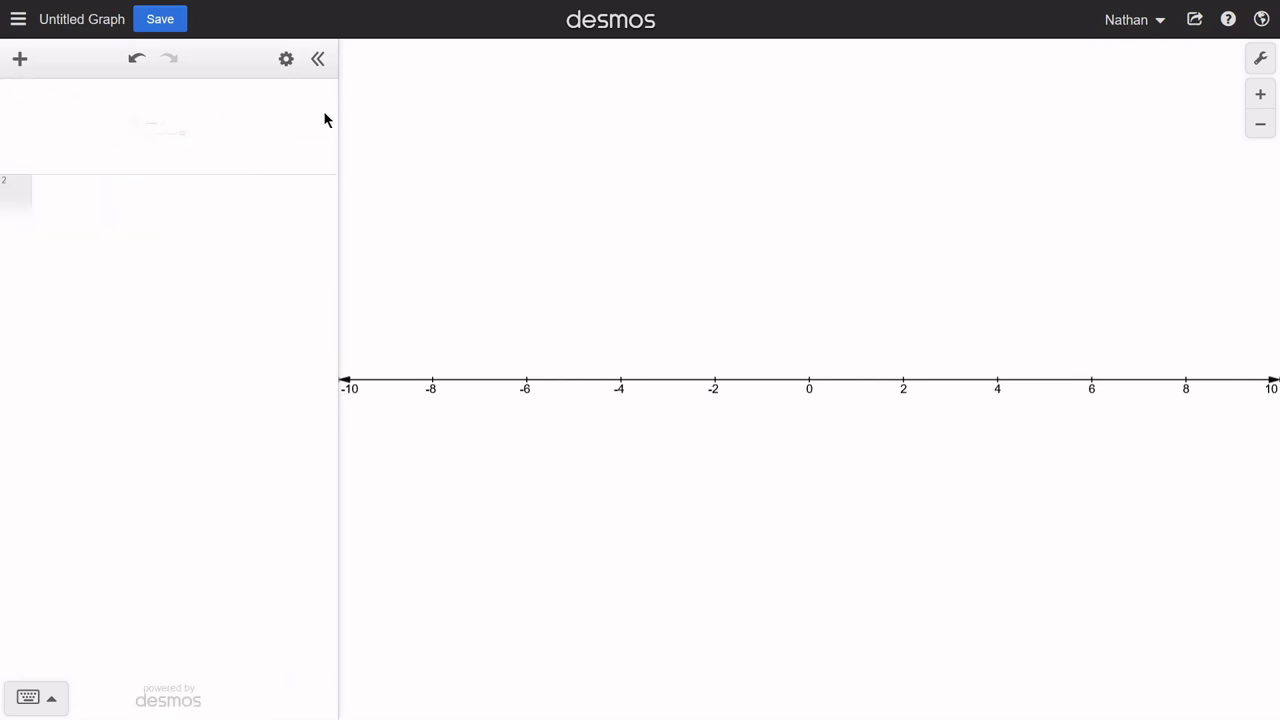
Step: Graph the inequality x < 1 on the number line
click(166, 103)
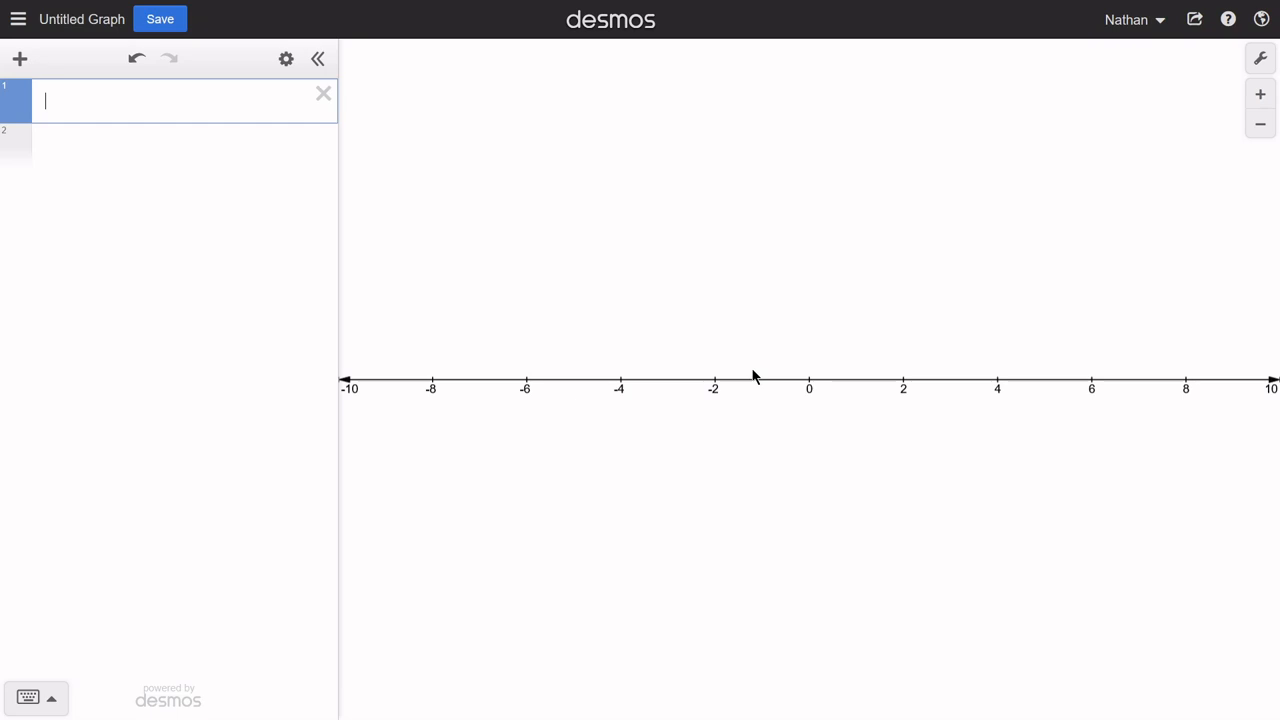
text(x<1)
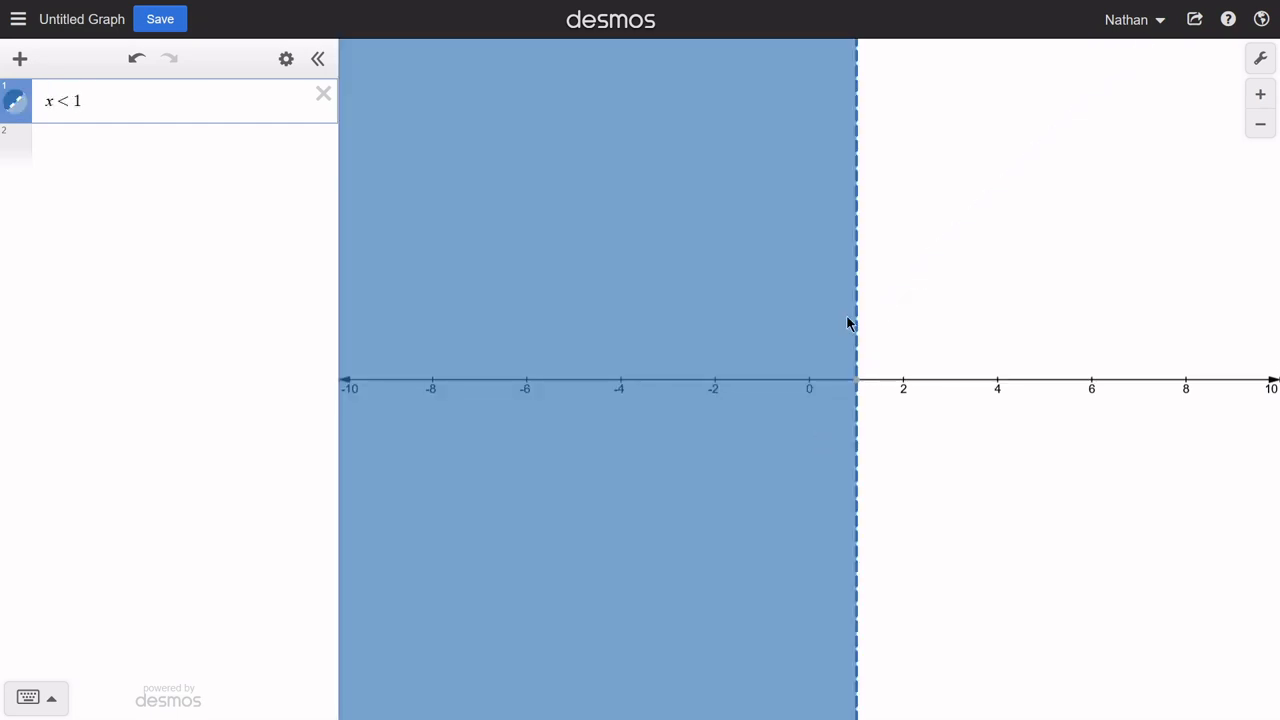
scroll(860, 450, down, 1)
scroll(860, 465, down, 1)
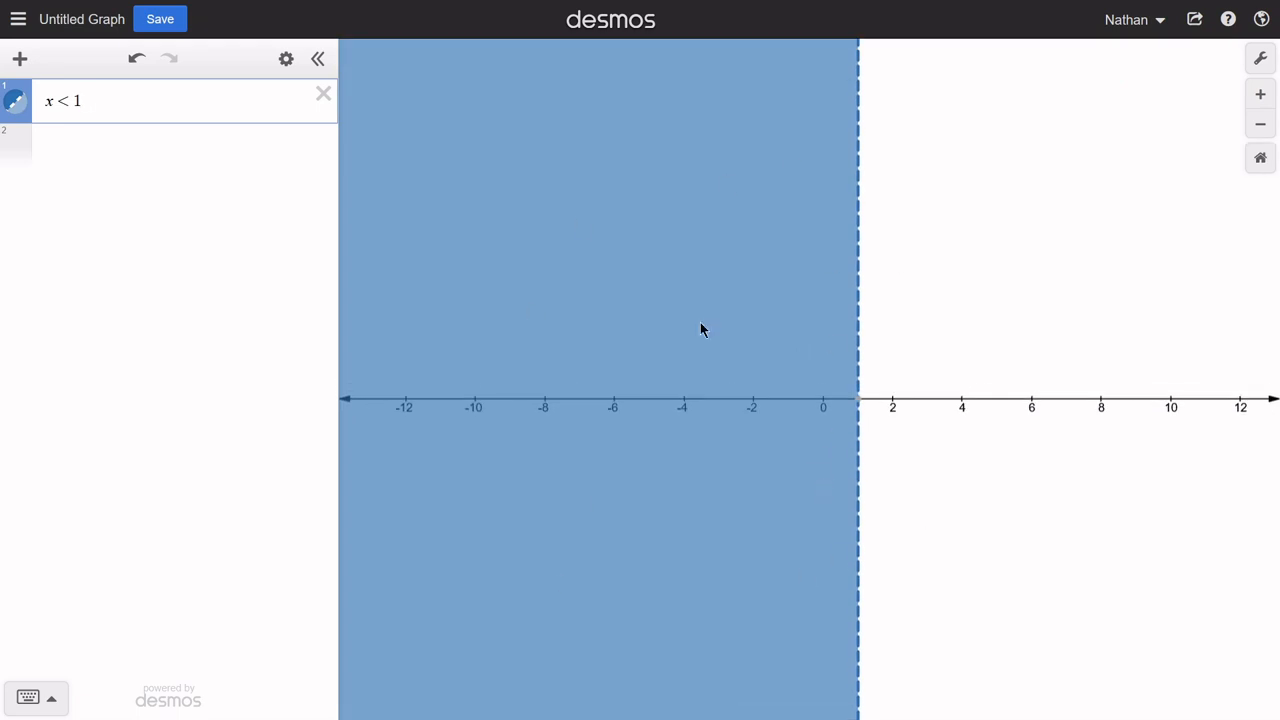
scroll(840, 451, up, 3)
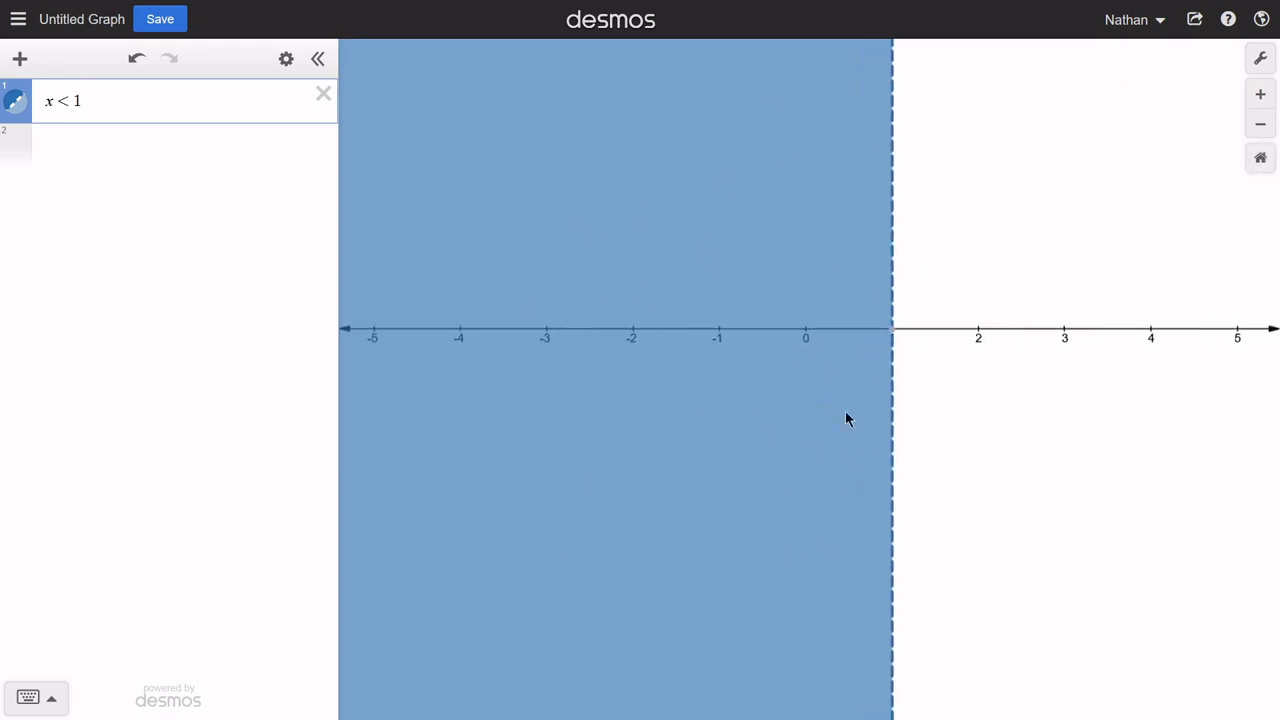
click(1131, 360)
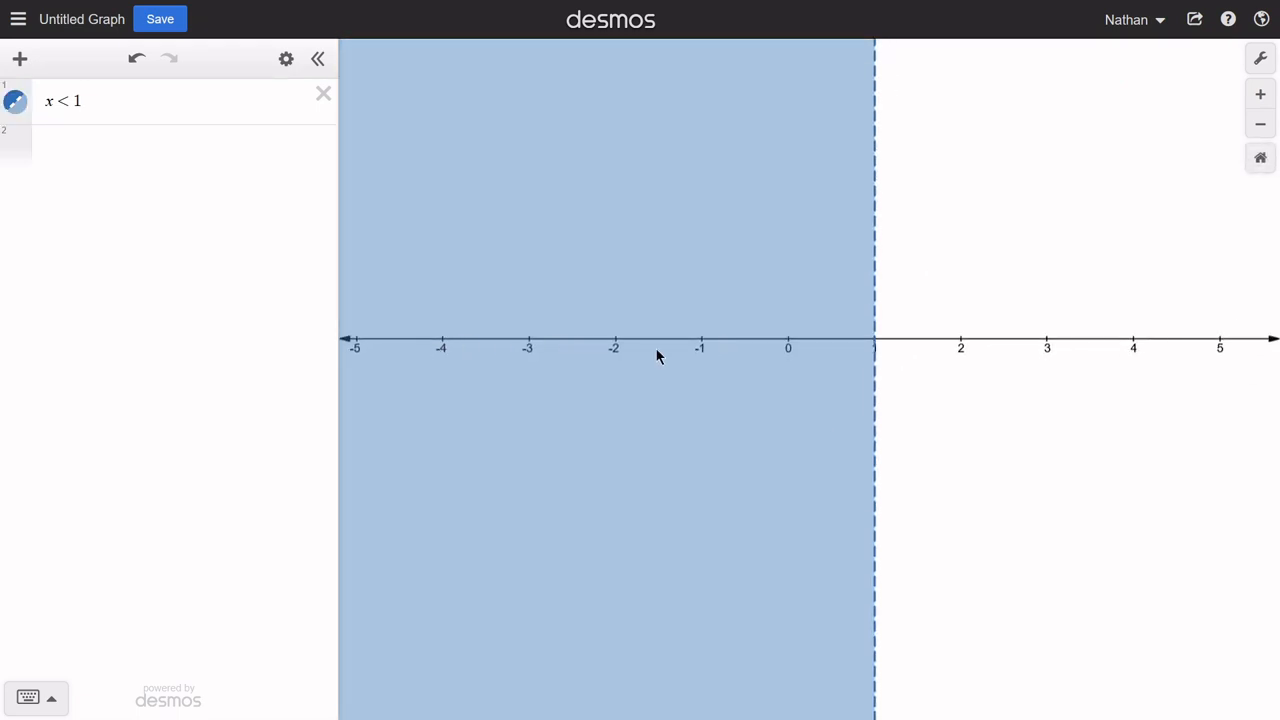
Step: Show the point where the dashed boundary of x < 1 meets the number line and examine the shaded region's extent
click(874, 347)
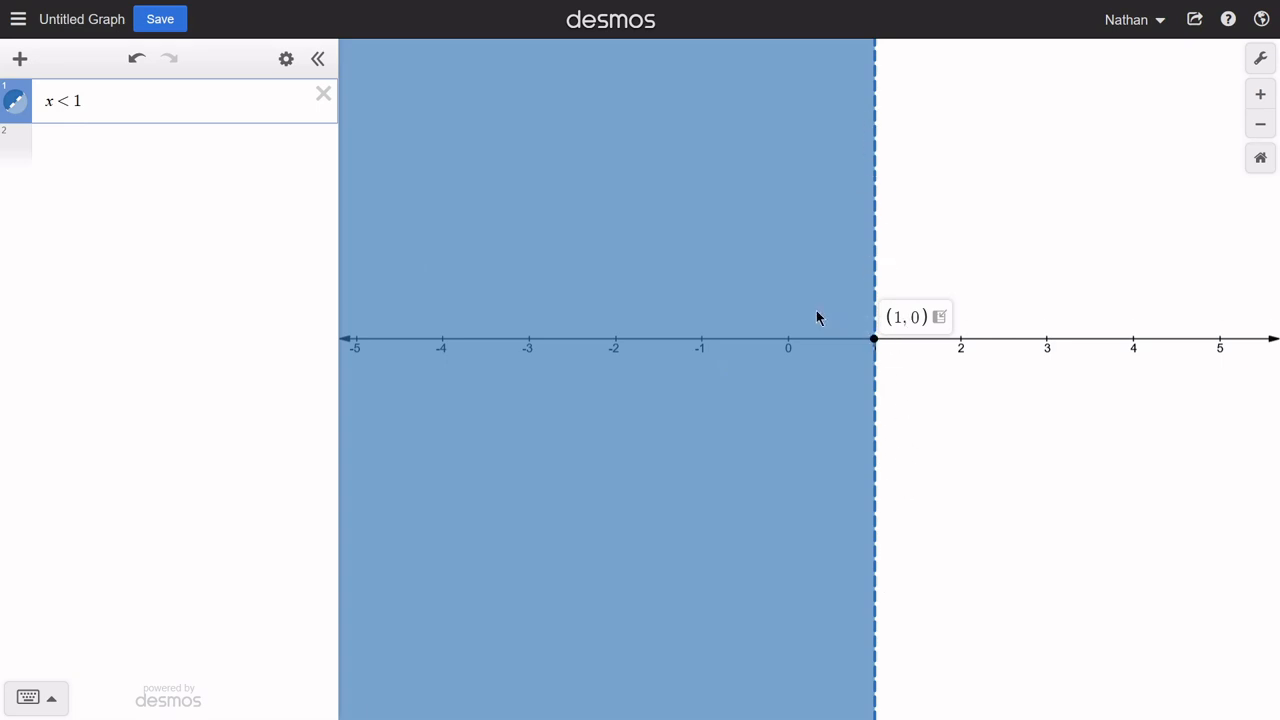
drag(555, 424, 1012, 420)
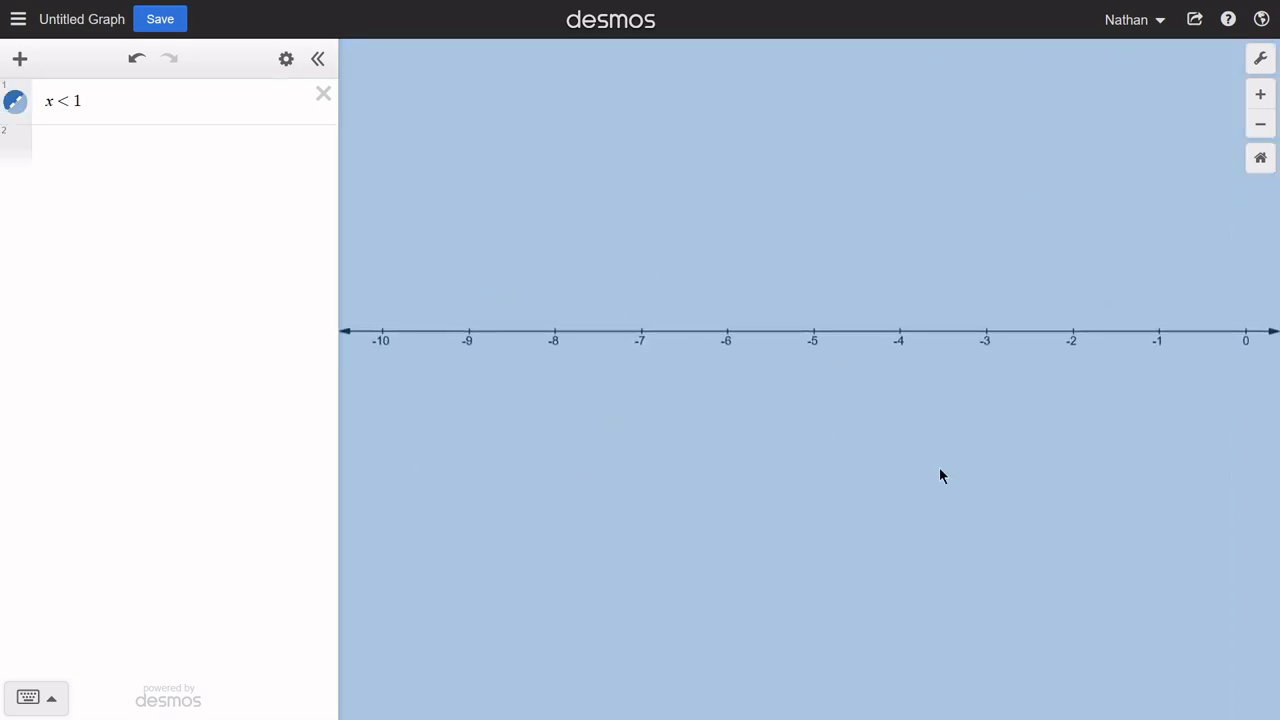
drag(1006, 478, 768, 514)
scroll(850, 469, down, 3)
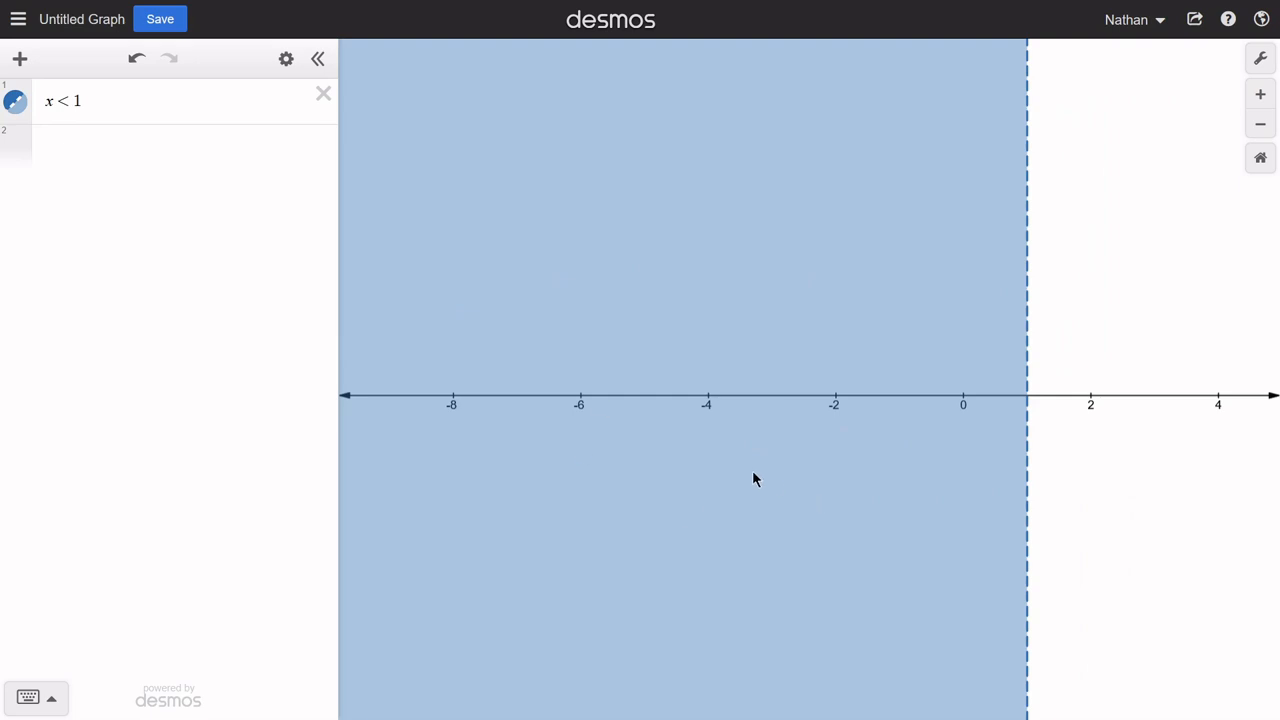
Step: Start a second inequality with x ≥ on a new line and open the on-screen math keypad
click(81, 145)
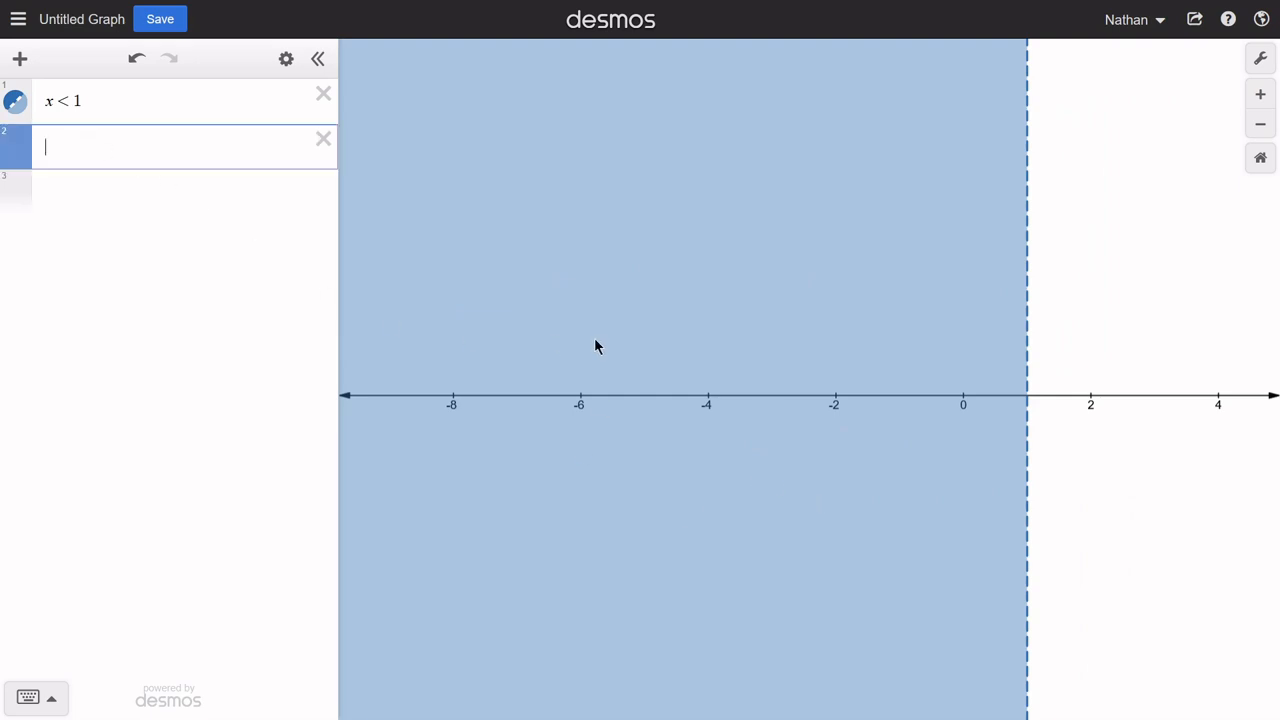
text(x>=)
click(45, 698)
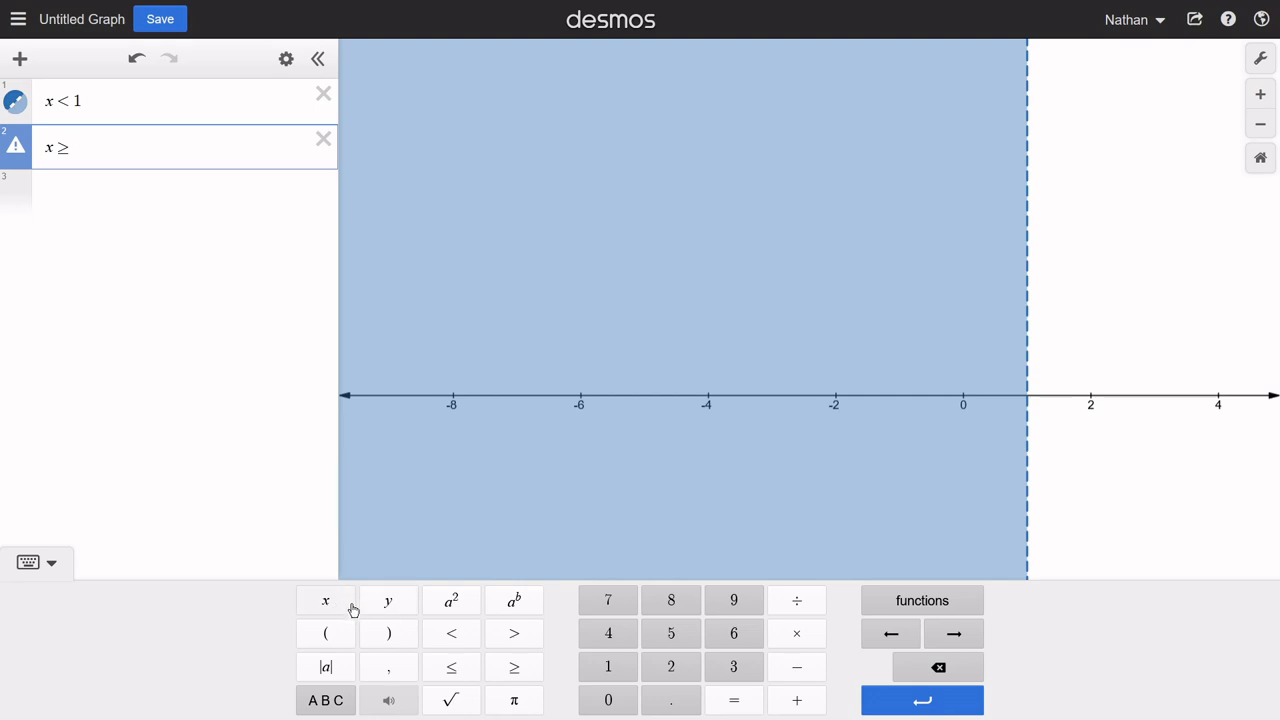
Step: Look through the keypad's letter layout and its list of functions
click(326, 700)
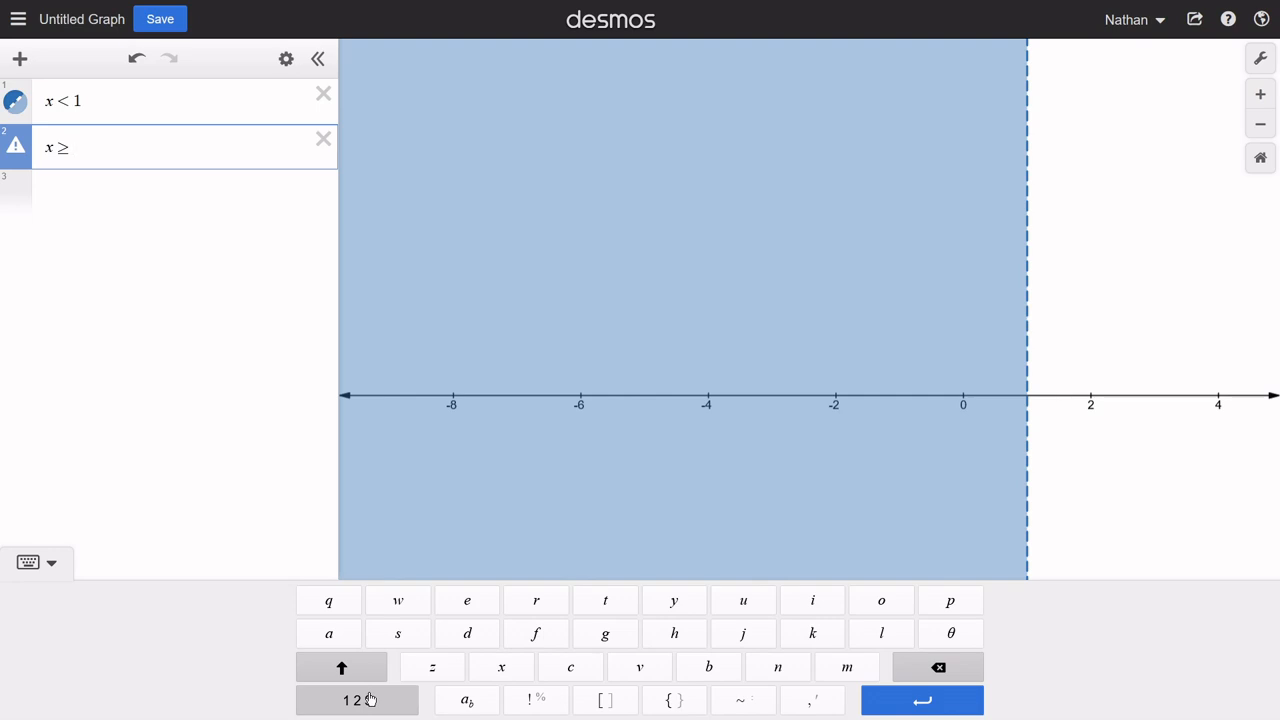
click(357, 699)
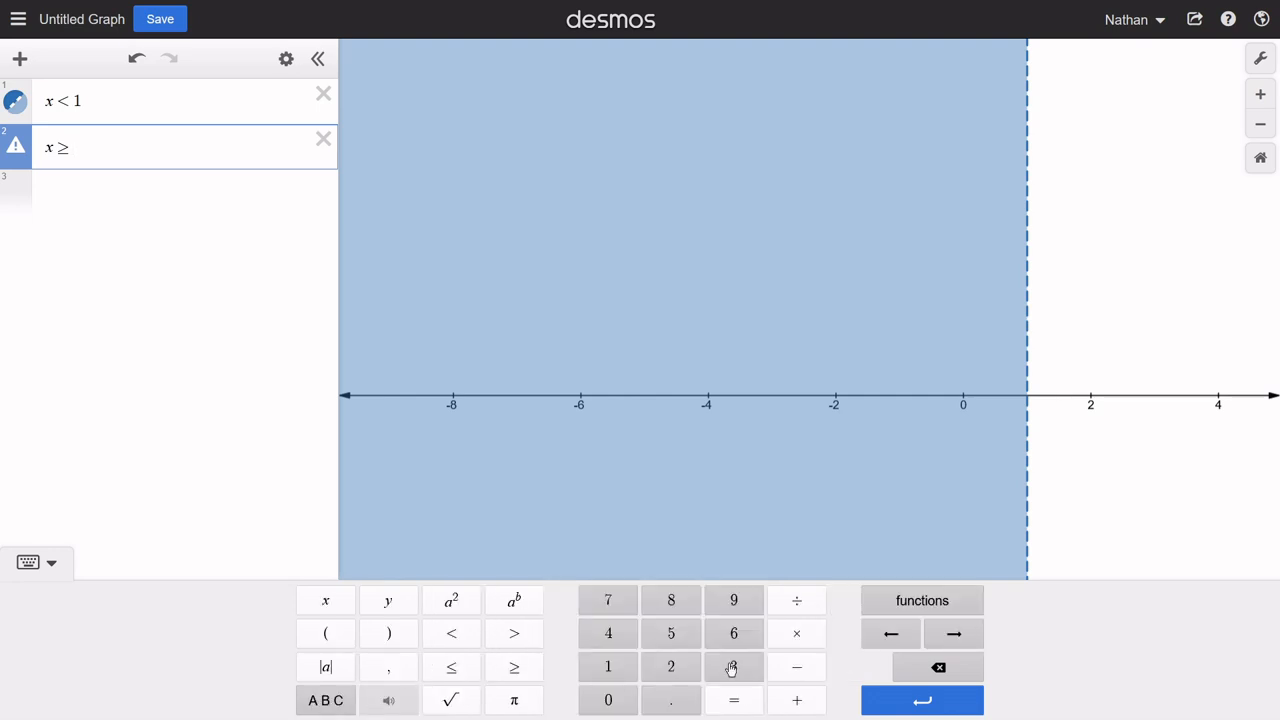
click(943, 603)
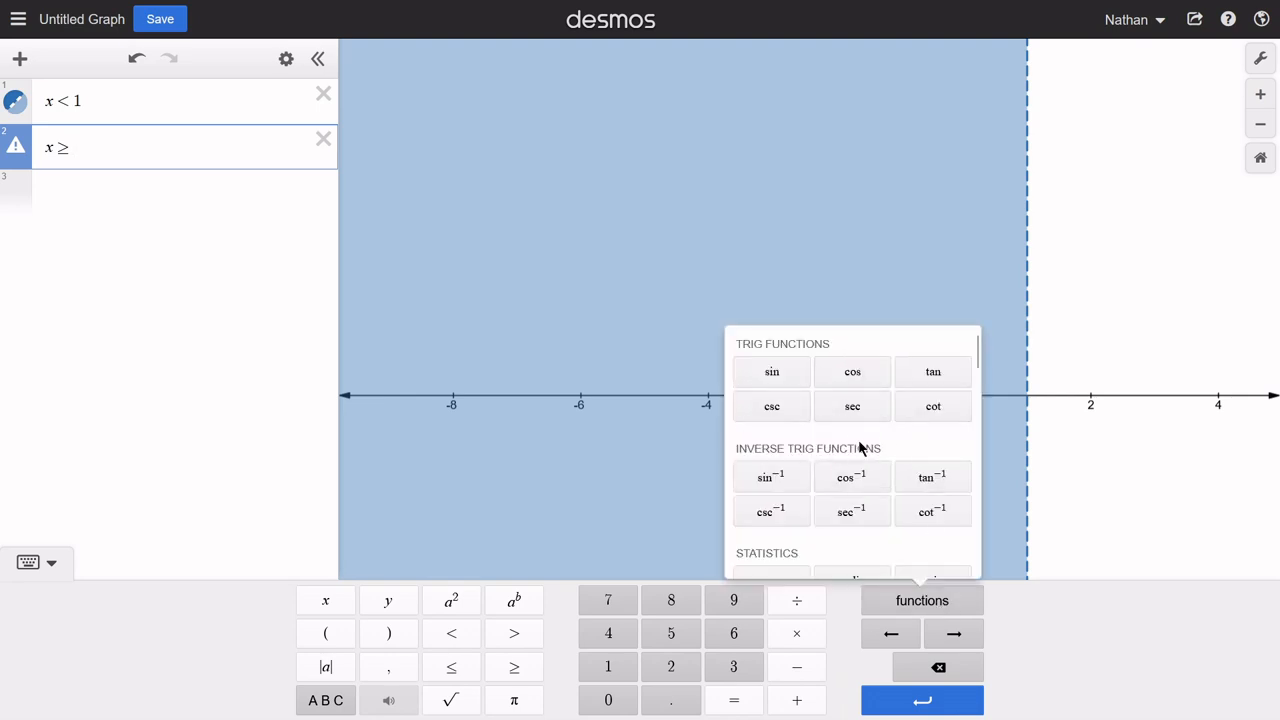
scroll(852, 486, down, 4)
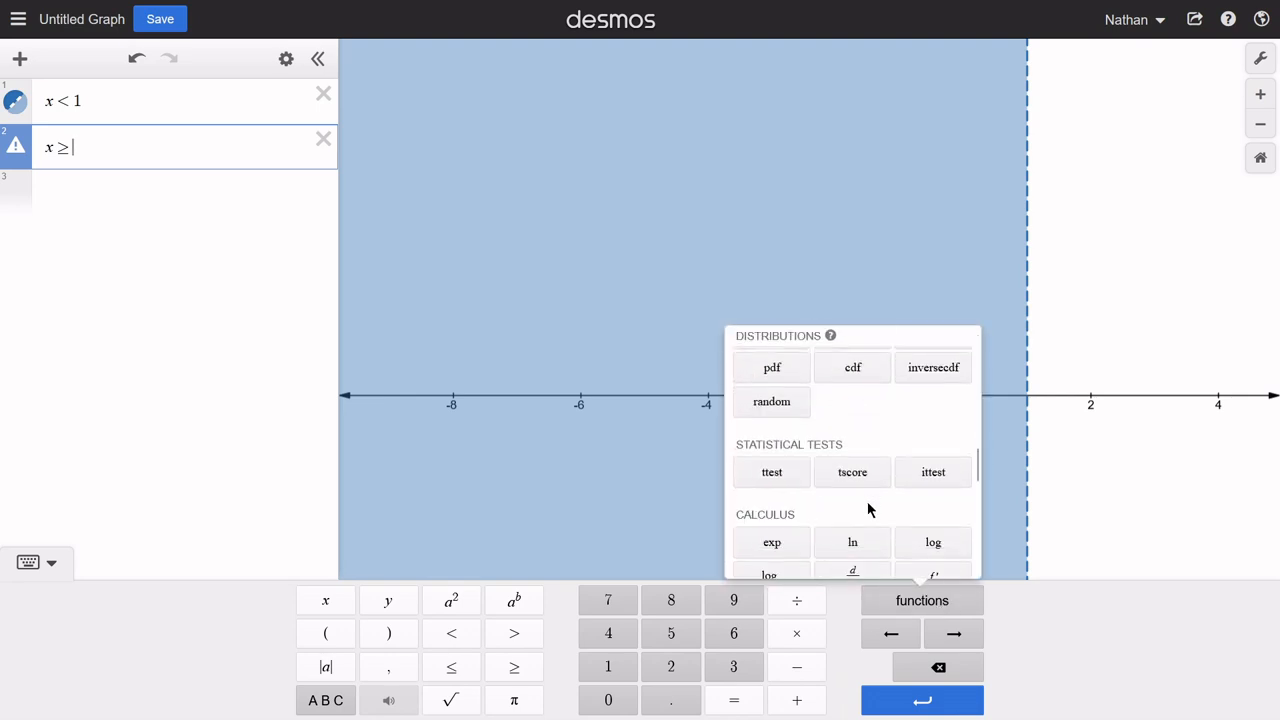
scroll(888, 506, up, 1)
click(911, 602)
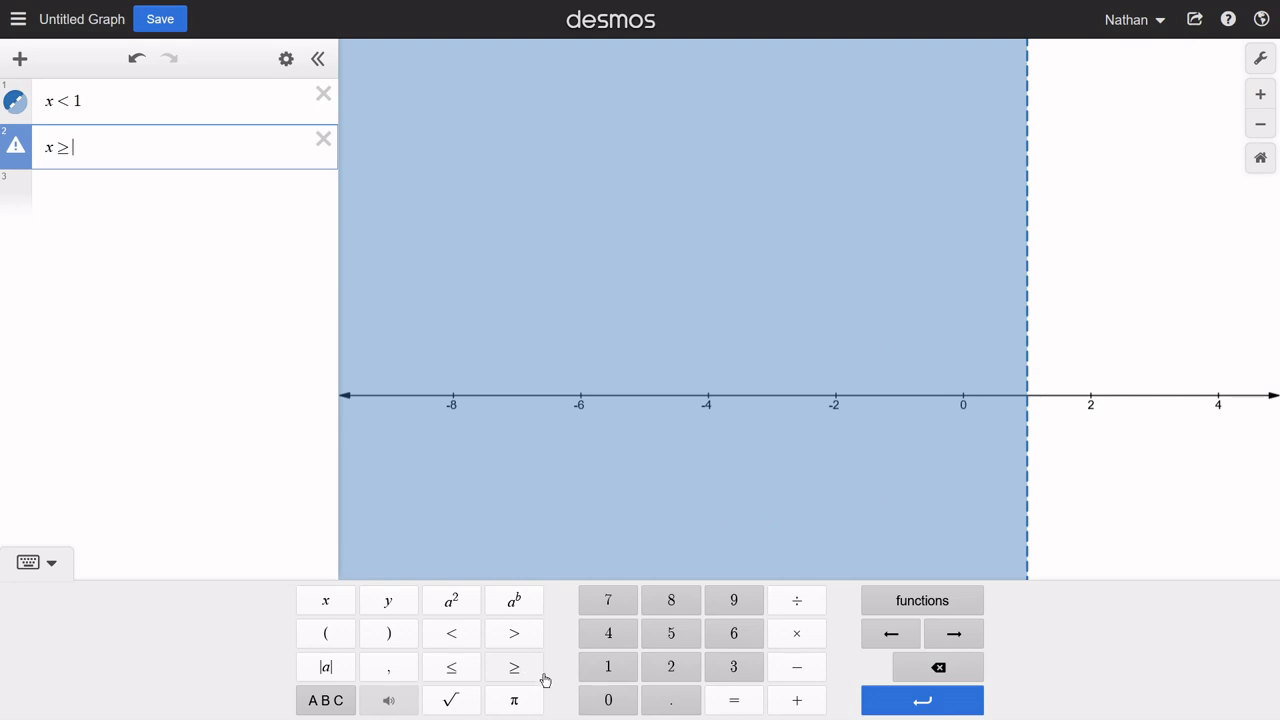
Step: Re-enter the ≥ sign from the on-screen keypad, complete the second inequality as x ≥ 14.3 and hide the keypad
key(BackSpace)
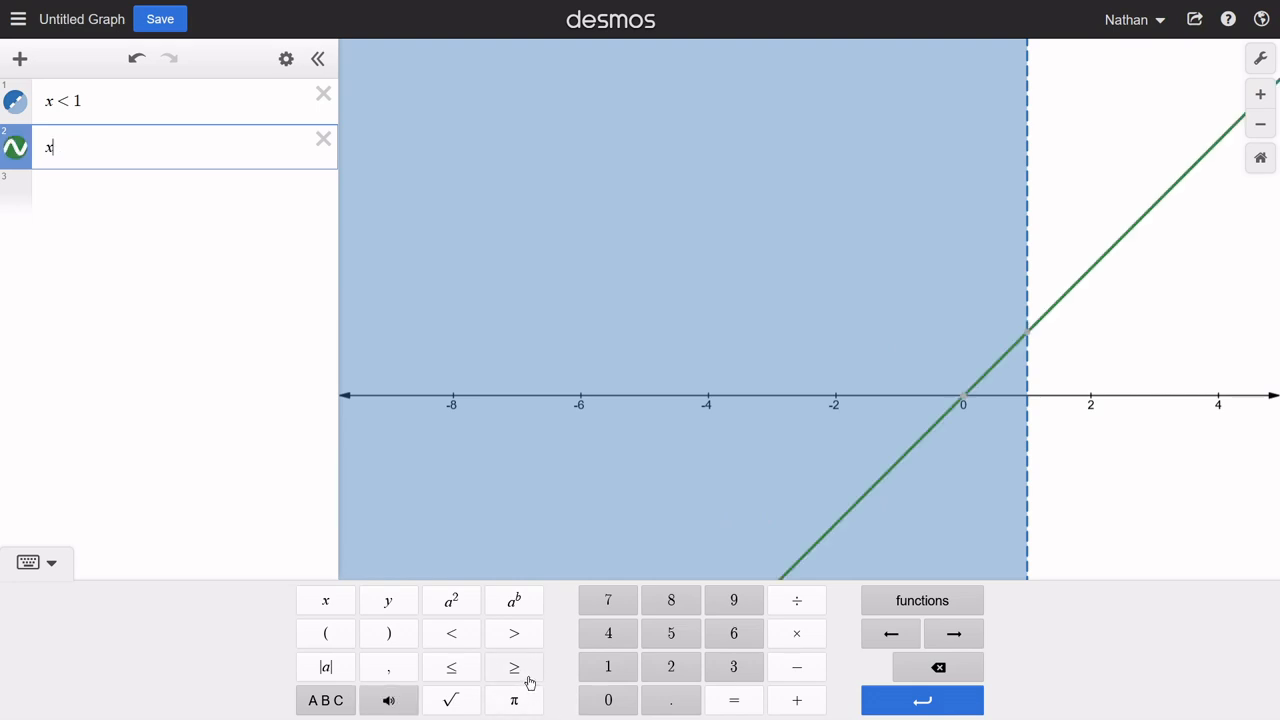
click(527, 675)
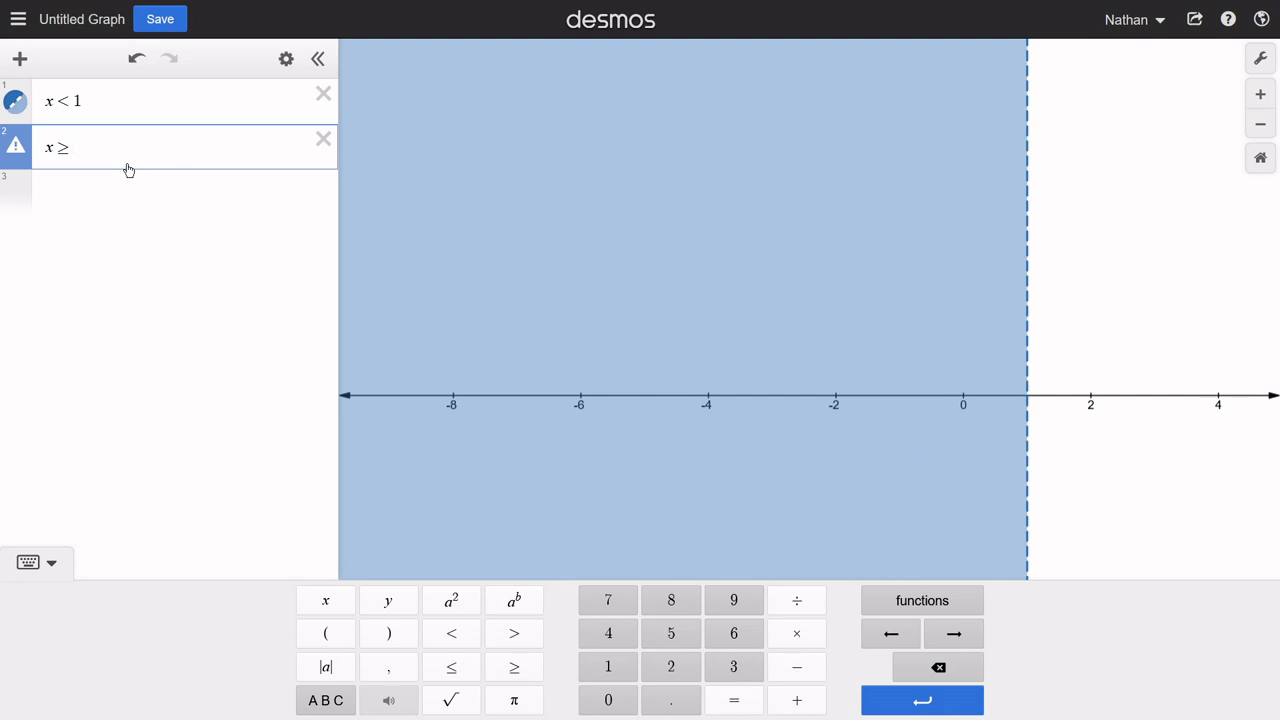
text(14.3)
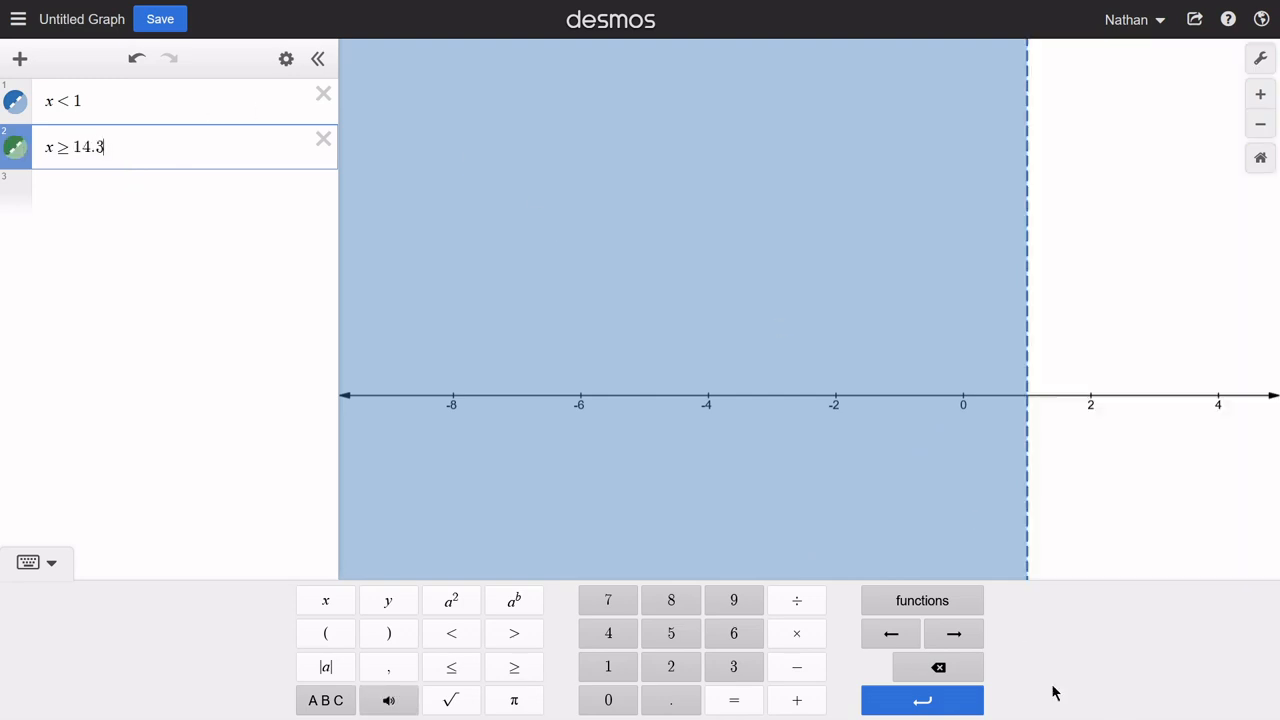
click(50, 563)
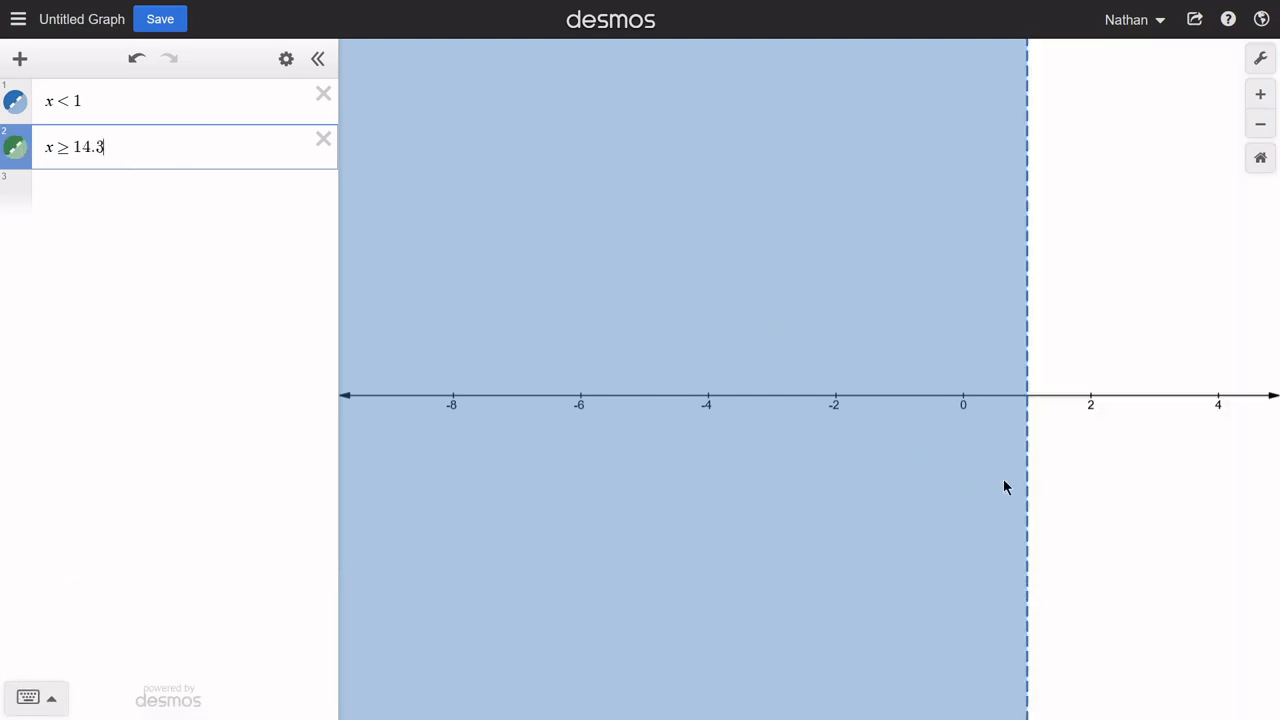
Step: Examine the ≥ sign and solid boundary of x ≥ 14.3, showing the coordinates where the boundary meets the number line
drag(1004, 480, 452, 475)
scroll(650, 511, down, 5)
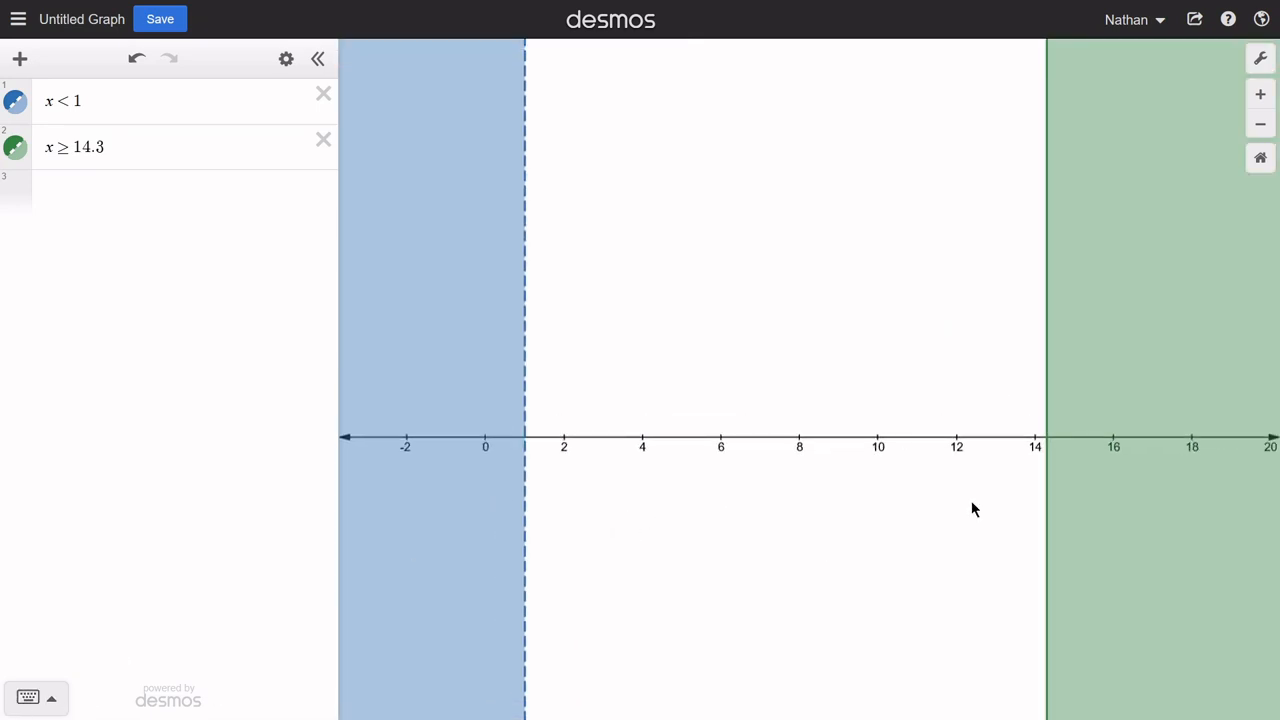
drag(870, 534, 725, 449)
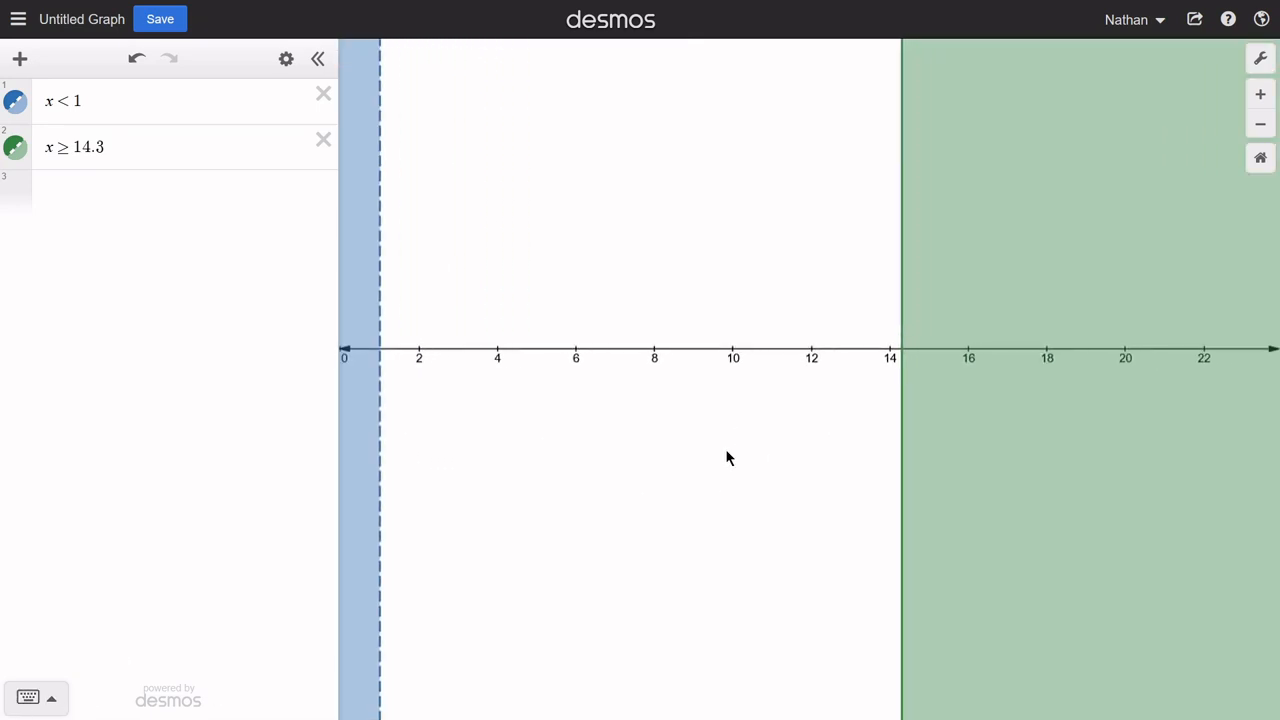
scroll(715, 459, down, 4)
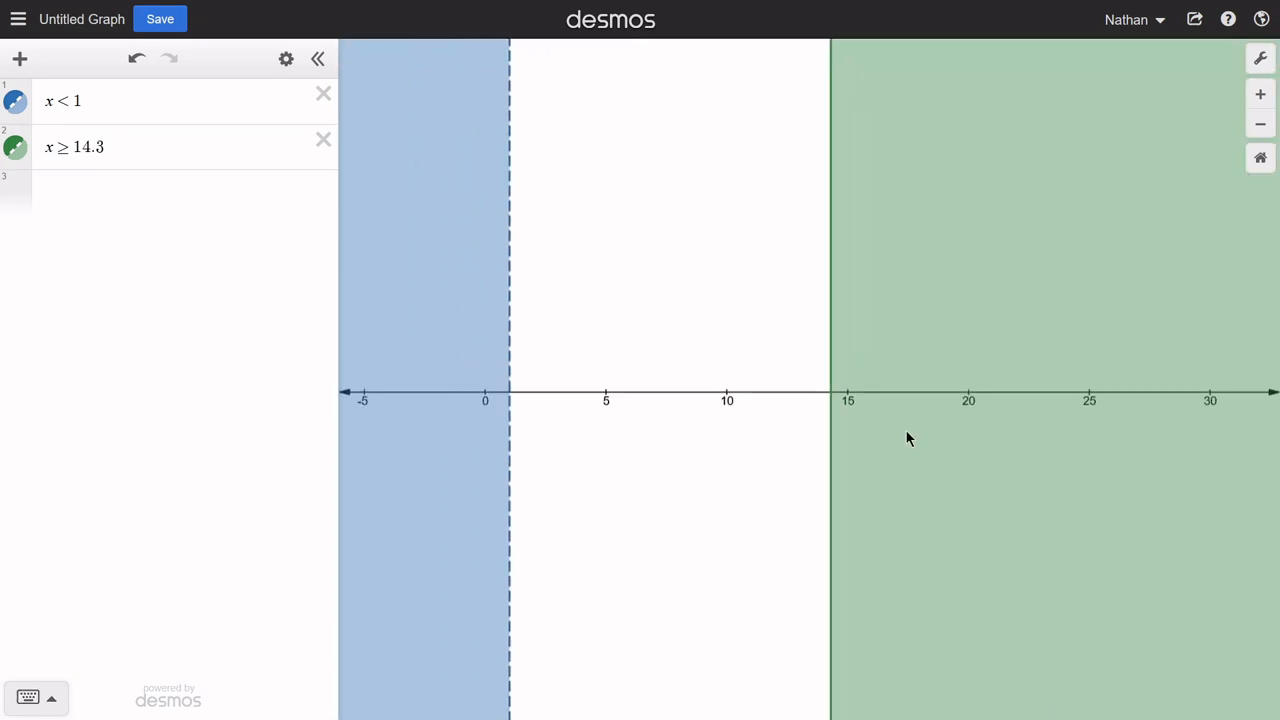
double_click(67, 148)
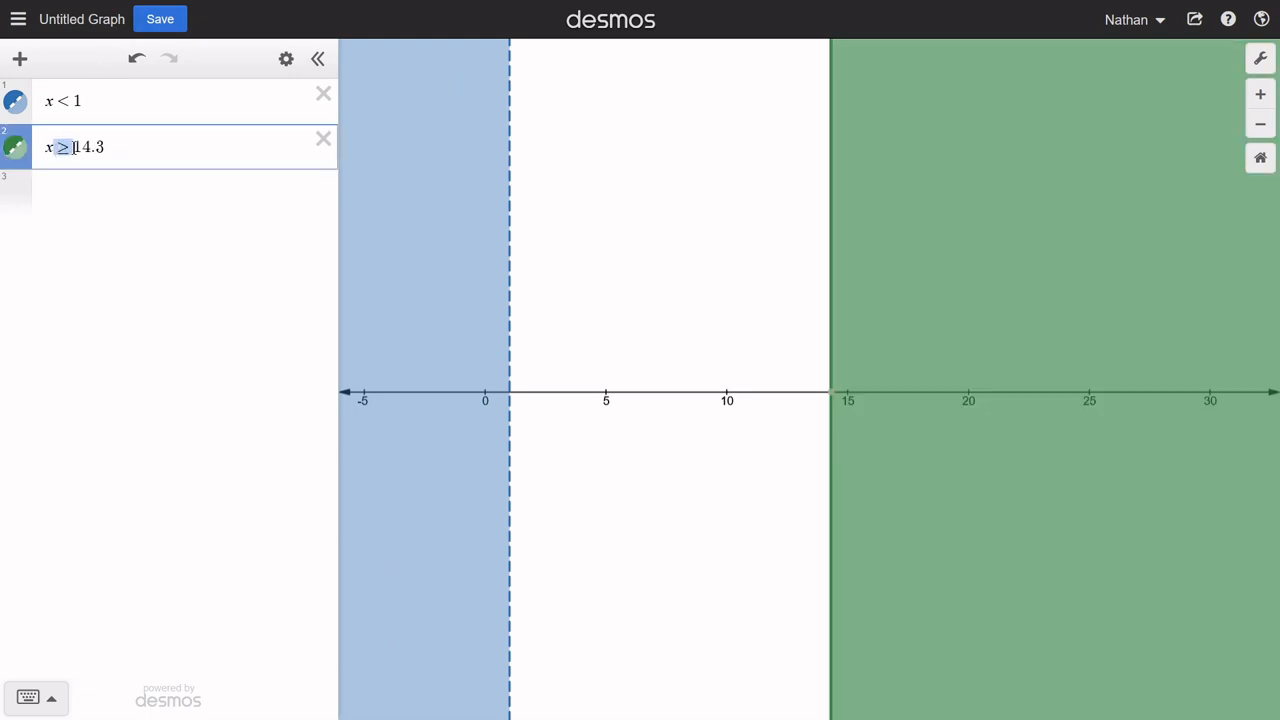
click(835, 340)
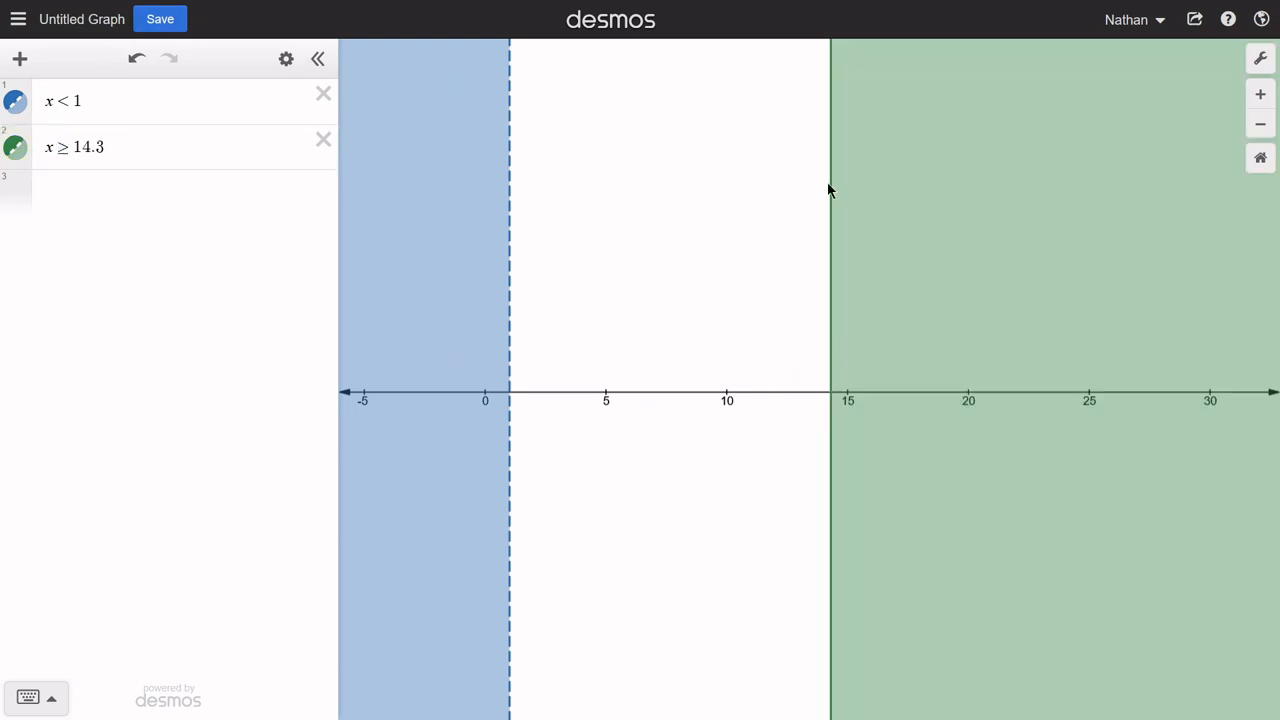
click(831, 400)
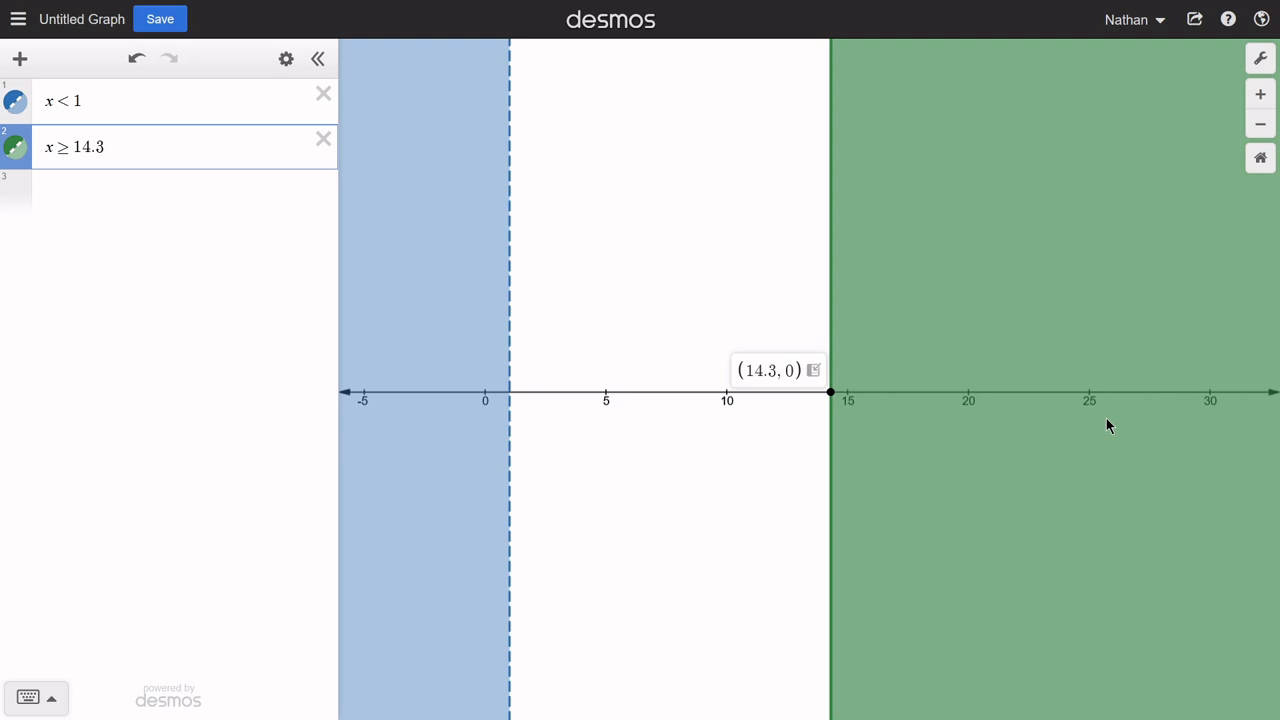
drag(706, 423, 1000, 428)
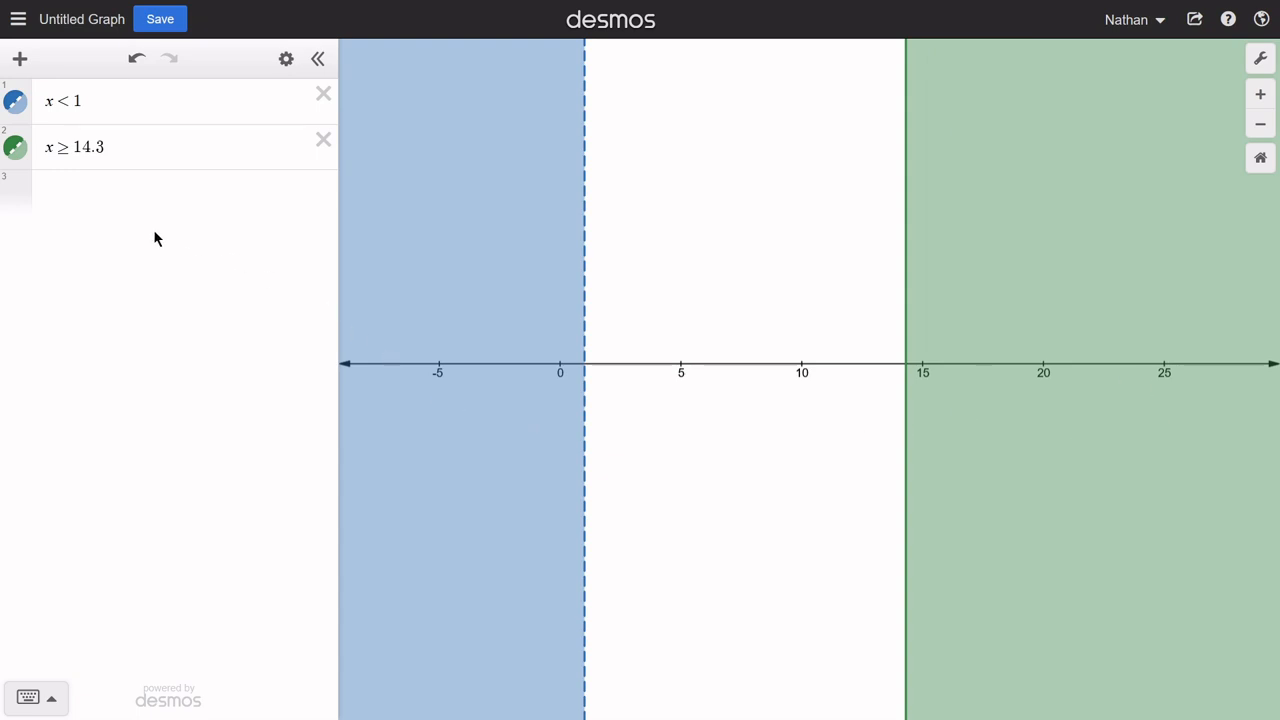
Step: Enter the compound inequality −1.568 ≤ x < 7.49653 on the third line
click(86, 192)
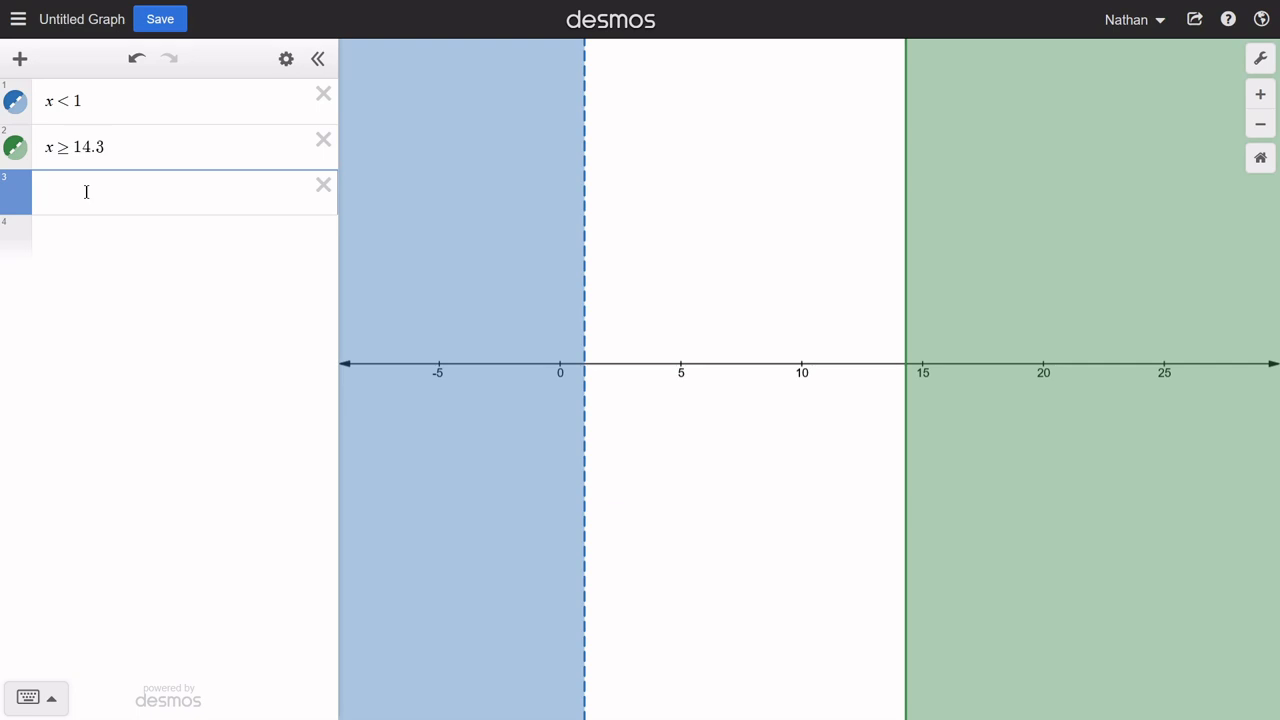
text(-1.5)
text(68)
text(<)
text(x)
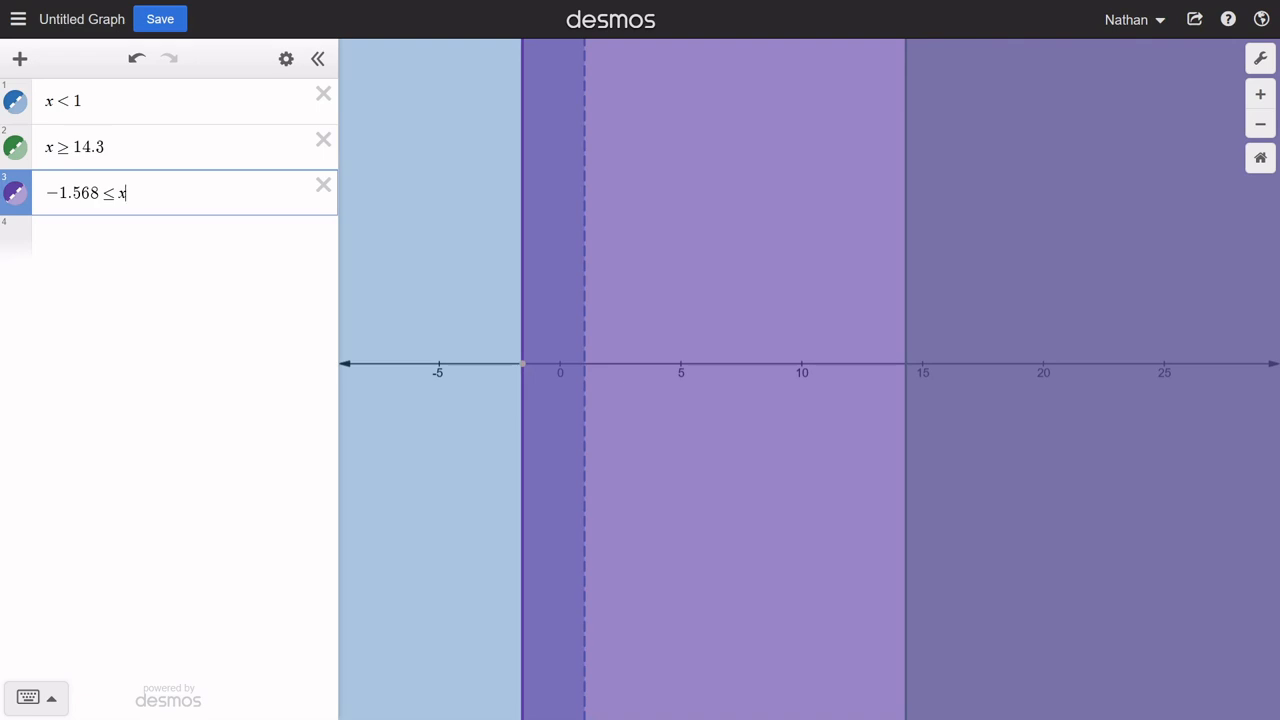
text(<)
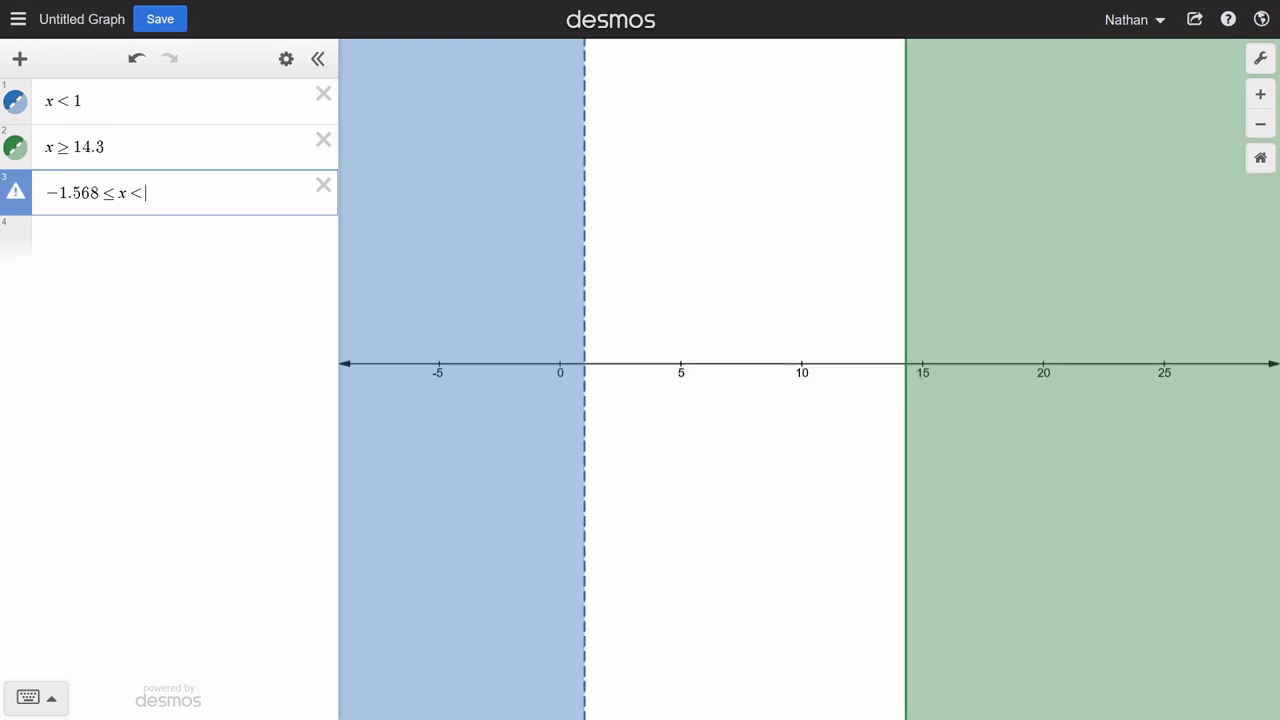
text(7)
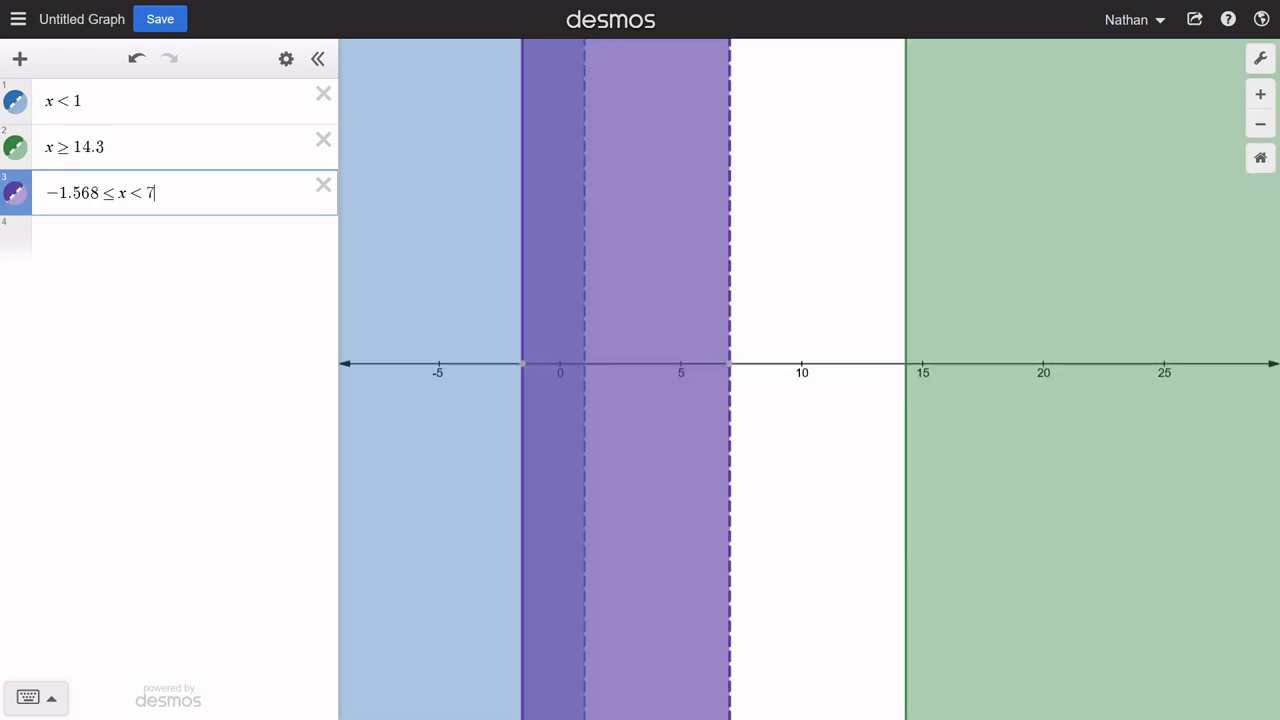
text(.49653)
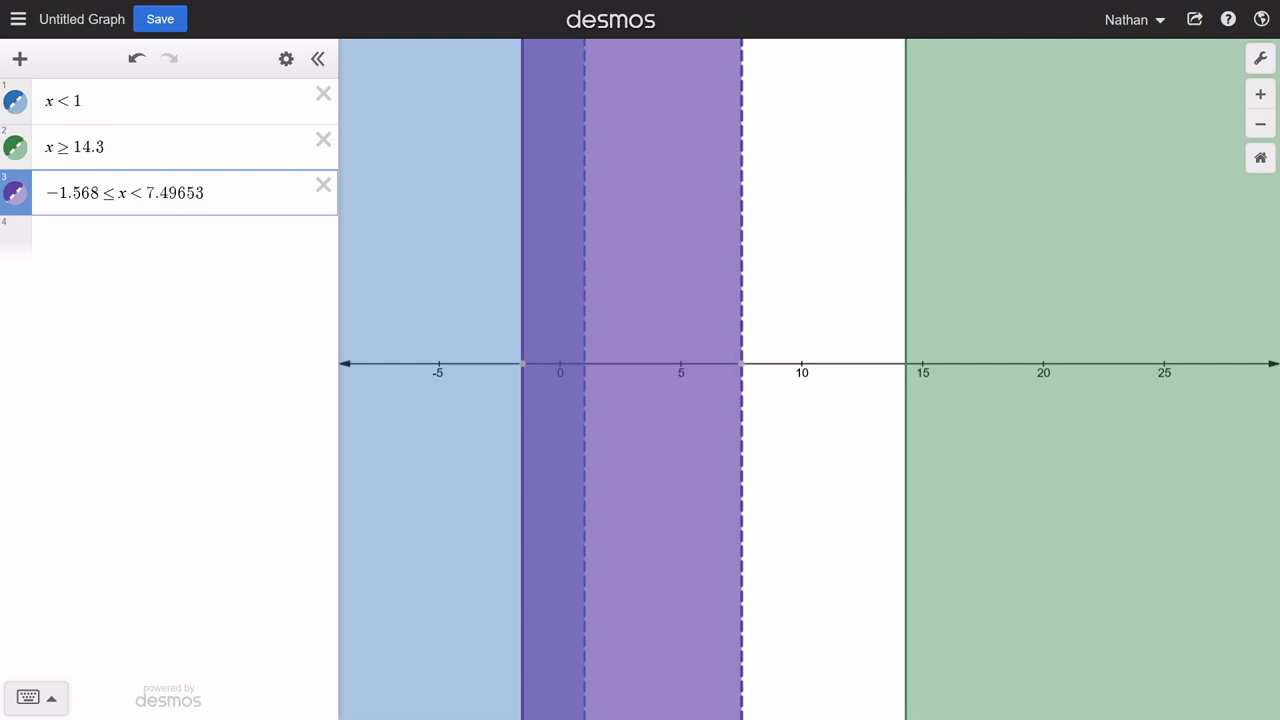
Step: Hide x < 1 and x ≥ 14.3, and show the coordinates where both boundaries of the compound inequality meet the number line
click(16, 102)
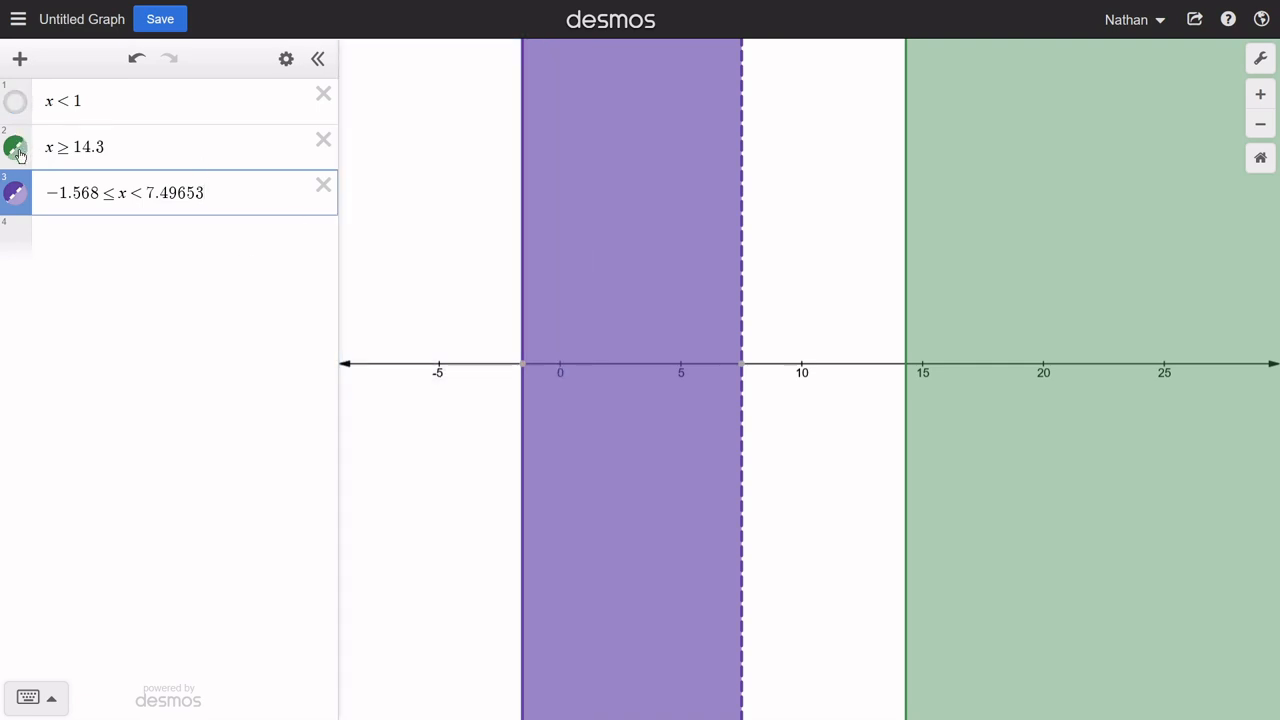
click(15, 147)
drag(480, 390, 615, 388)
scroll(640, 400, up, 4)
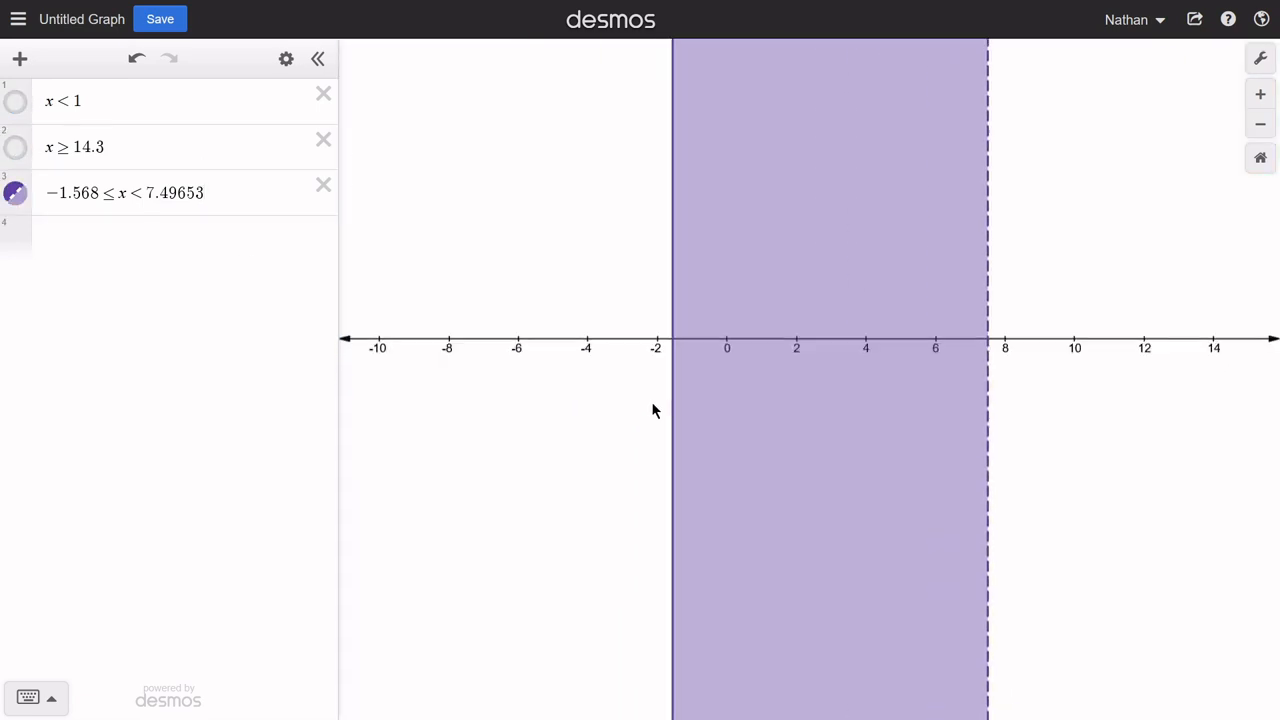
drag(897, 449, 812, 448)
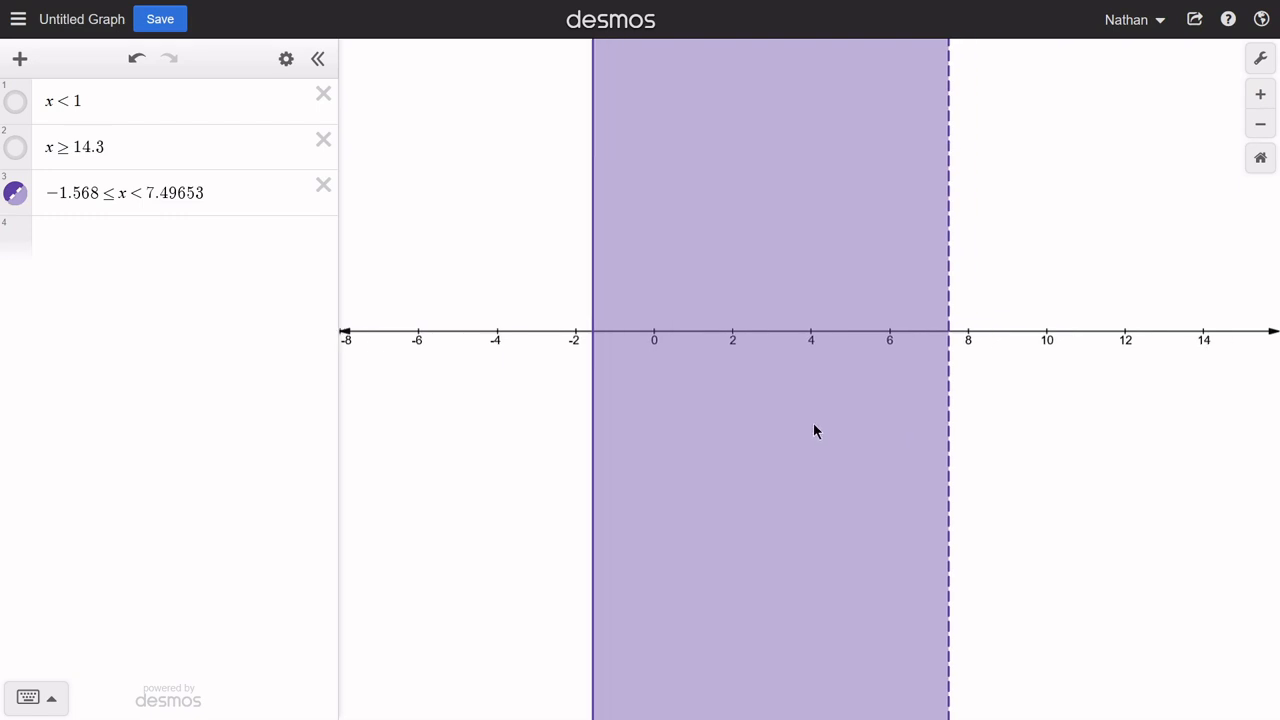
click(593, 335)
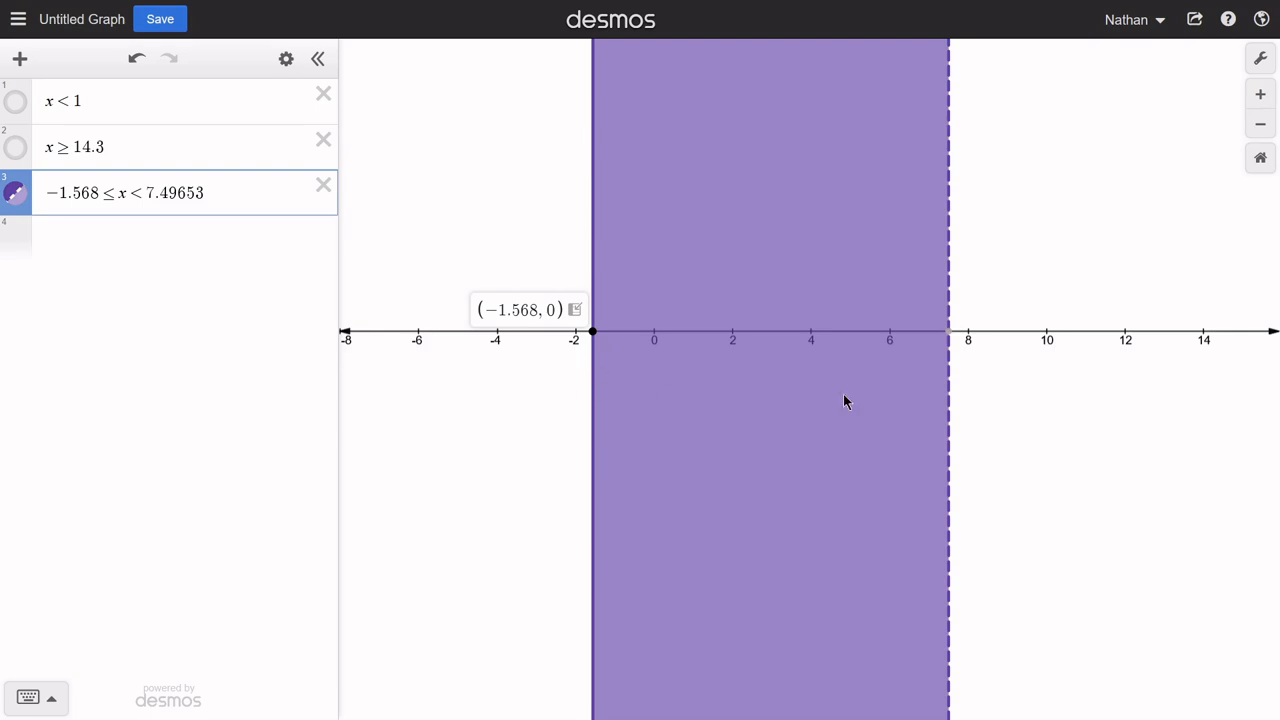
click(945, 335)
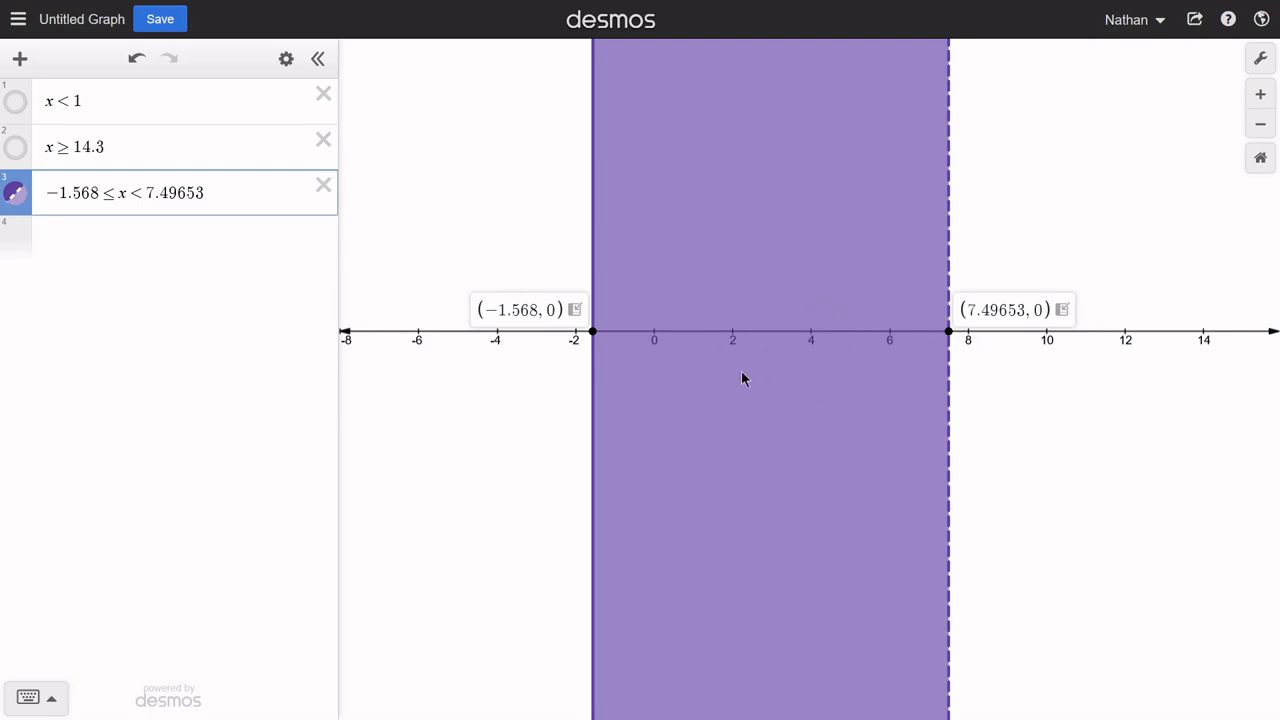
Step: Change the third inequality's upper bound to the fraction 15/14 and show that boundary's coordinates on the number line
double_click(198, 193)
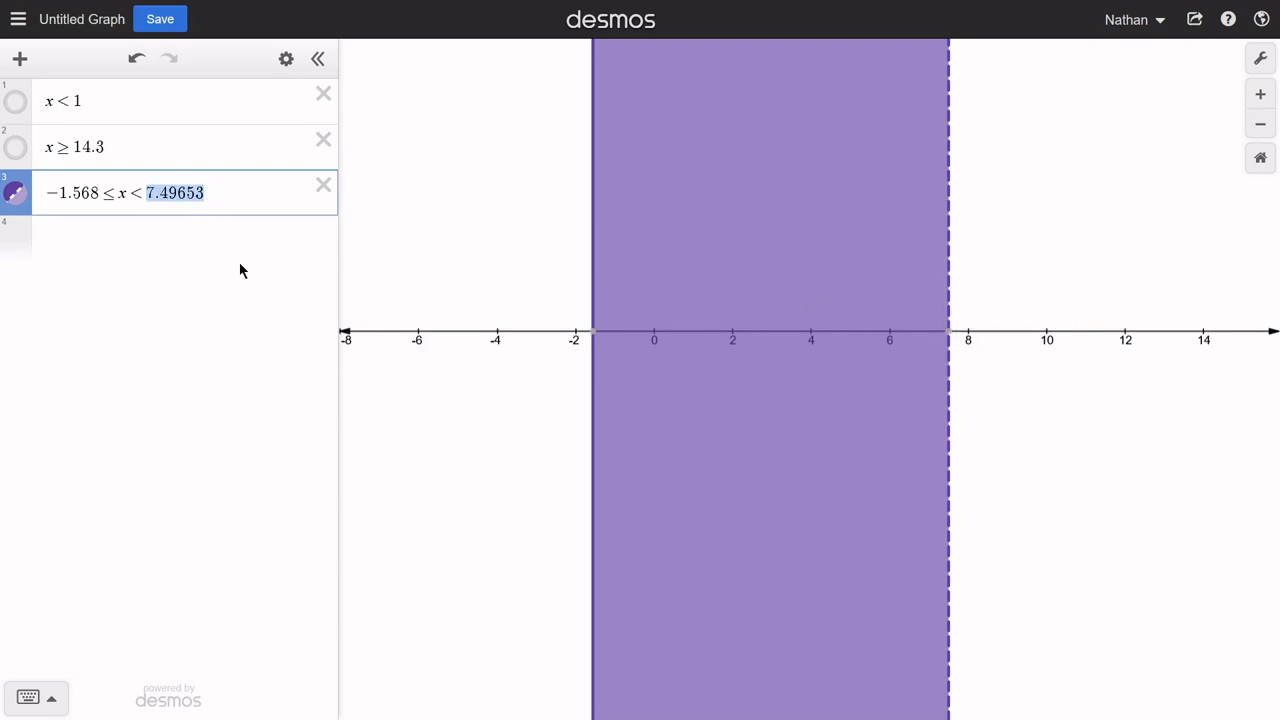
text(15)
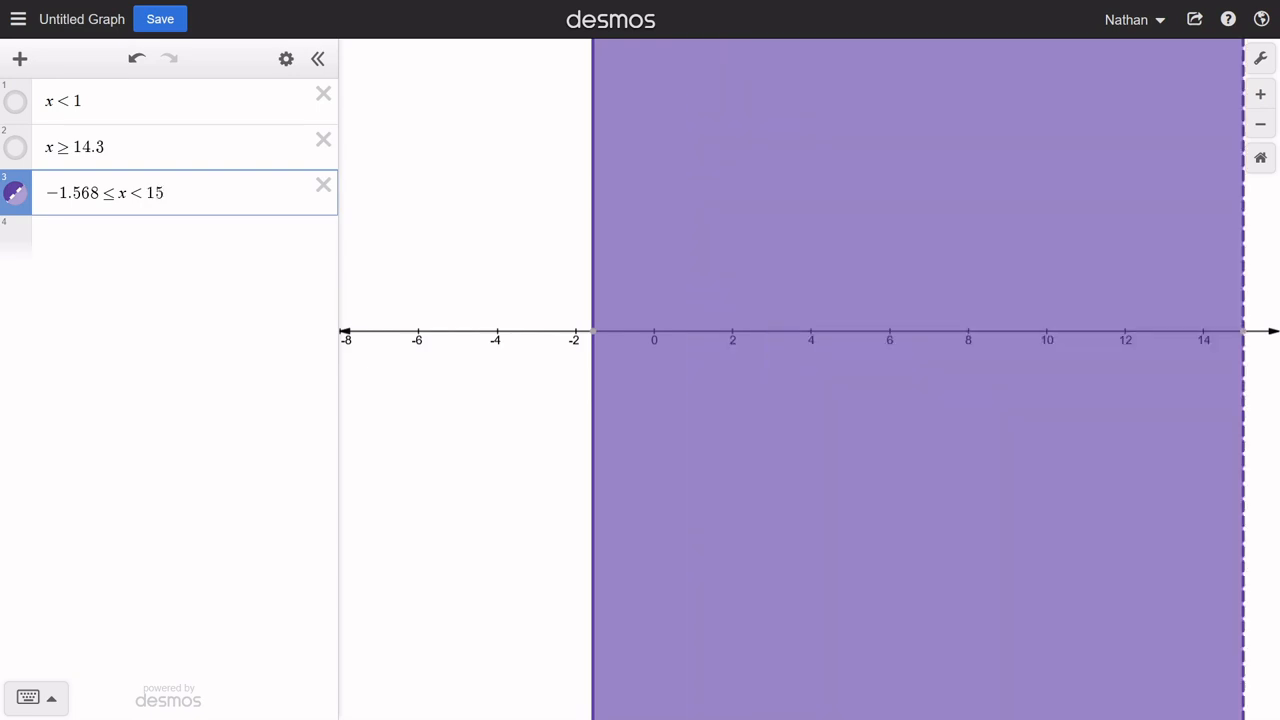
text(/14)
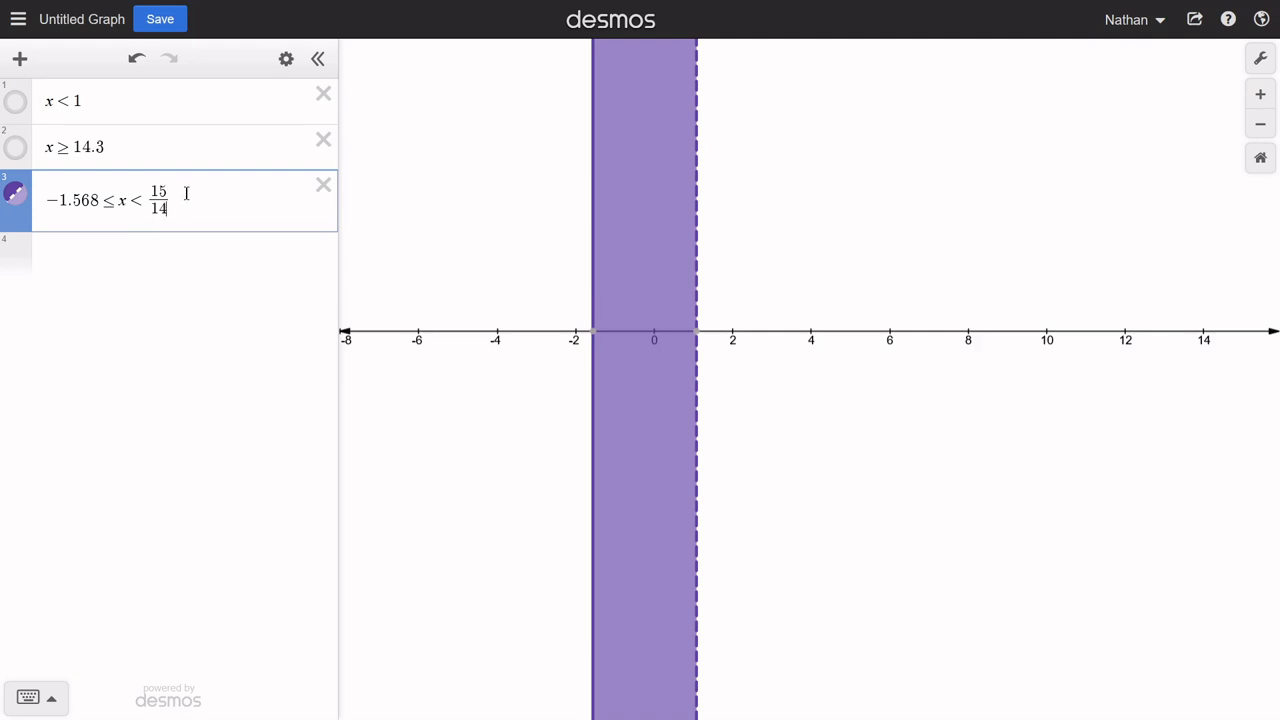
scroll(615, 330, up, 5)
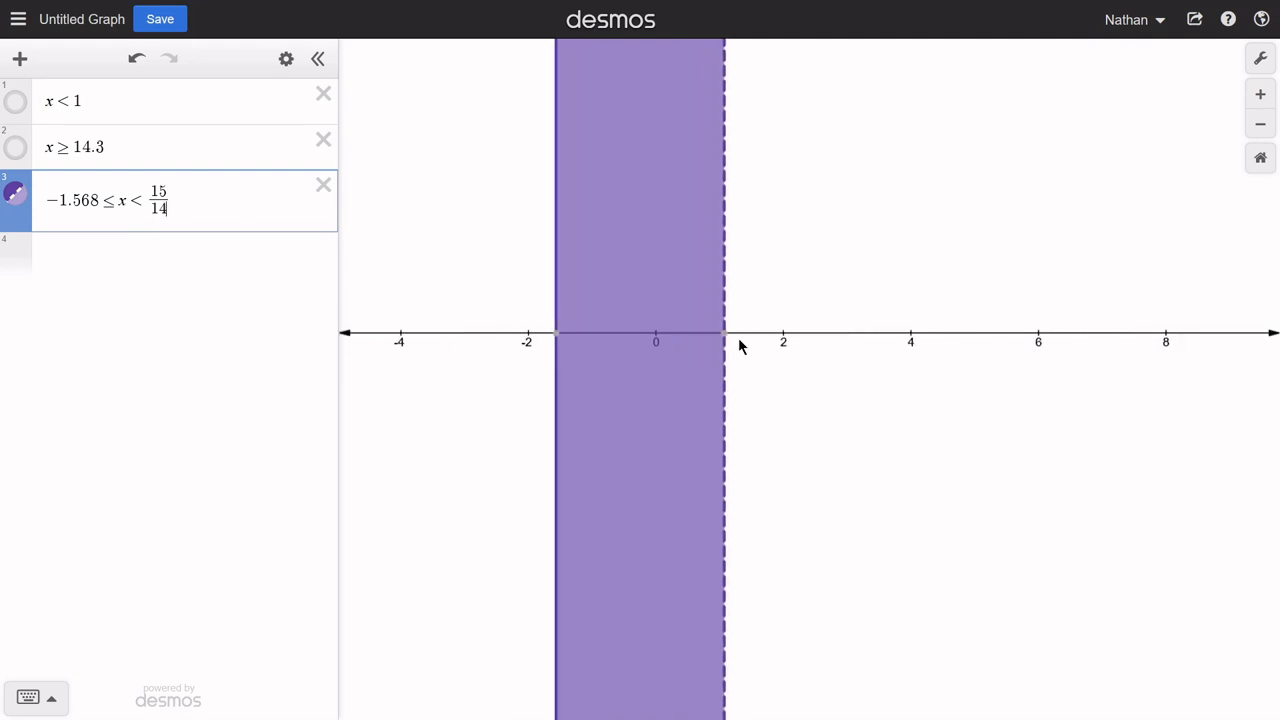
click(728, 335)
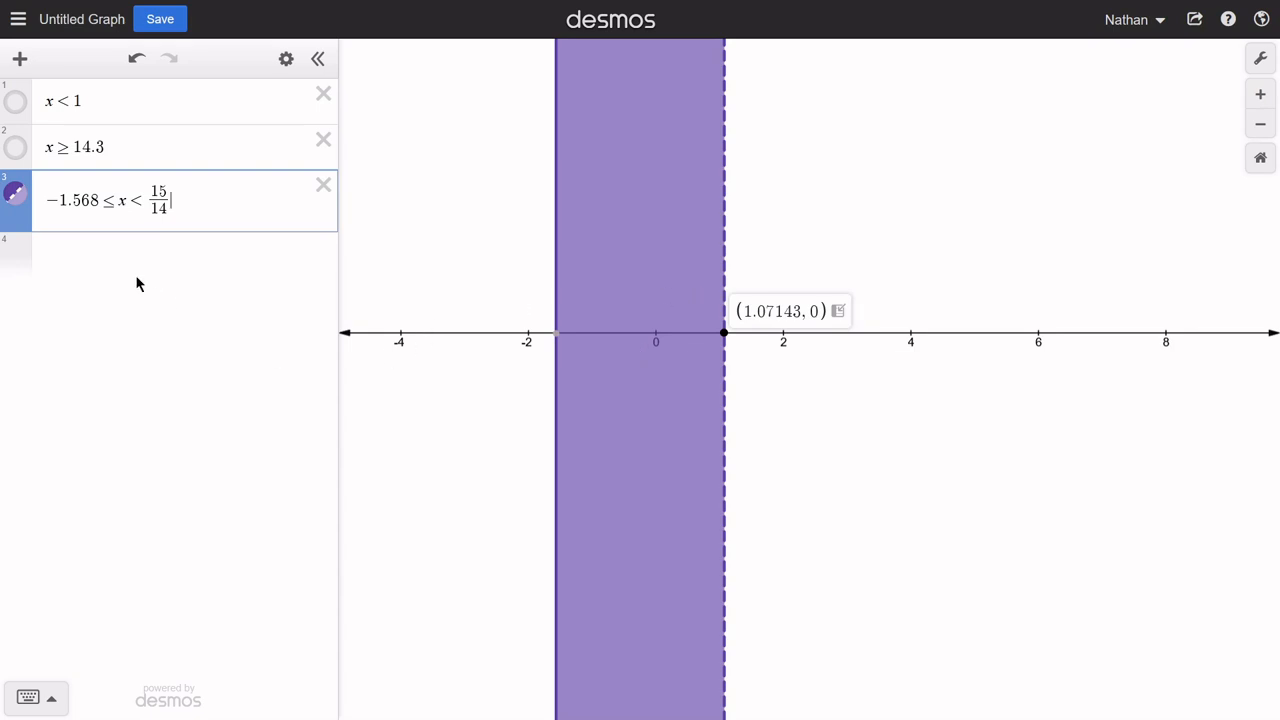
Step: Enter −14/3 < x ≤ 78/5 on the fourth line, hiding the graph of the third inequality
click(160, 288)
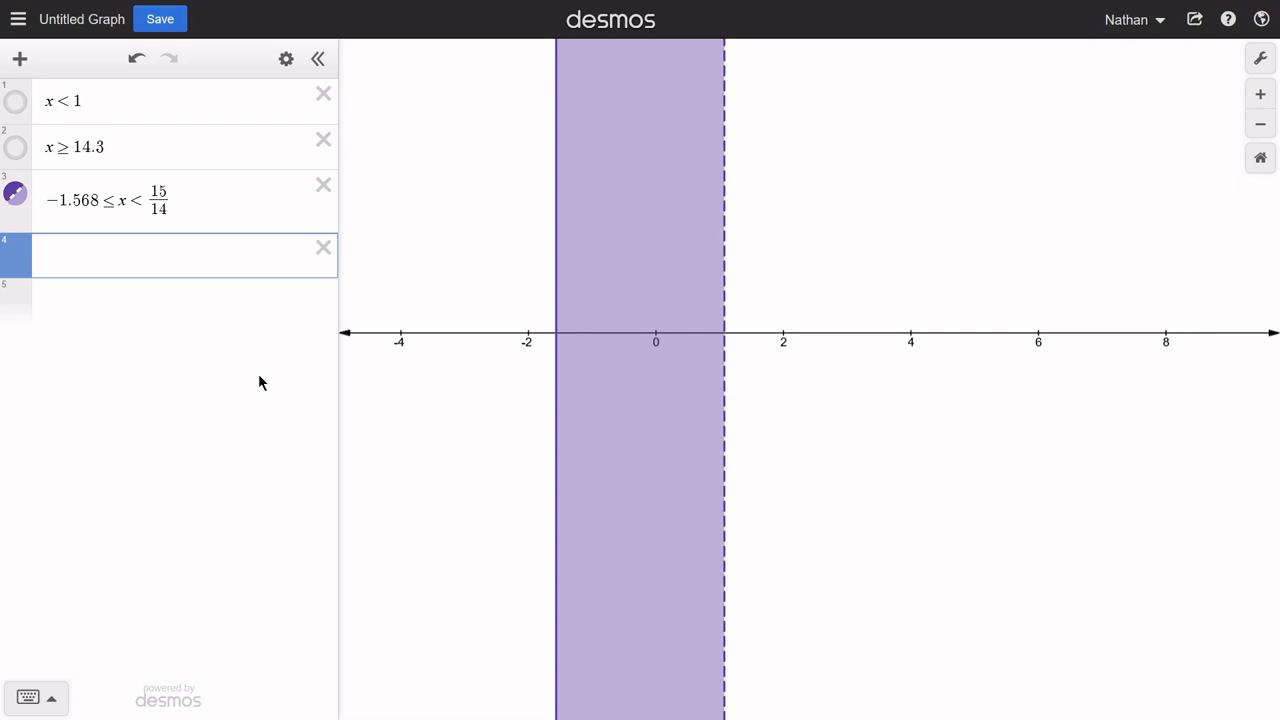
text(-14/3)
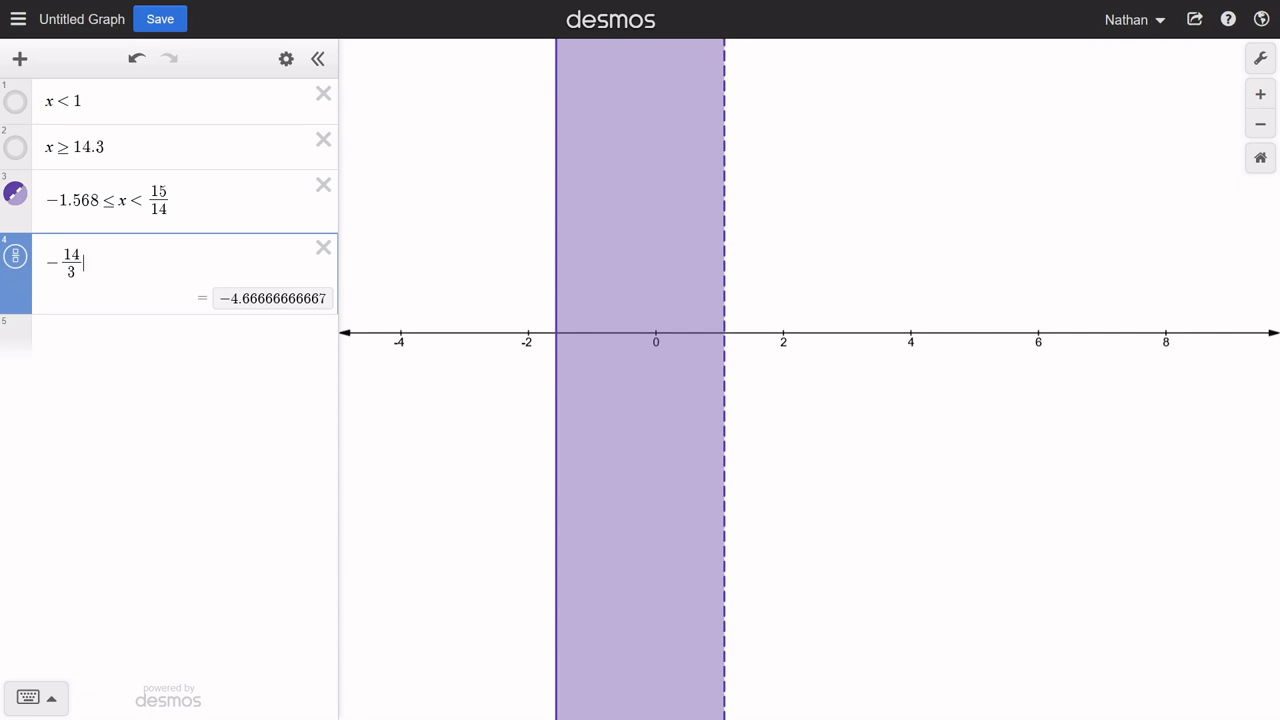
text(<)
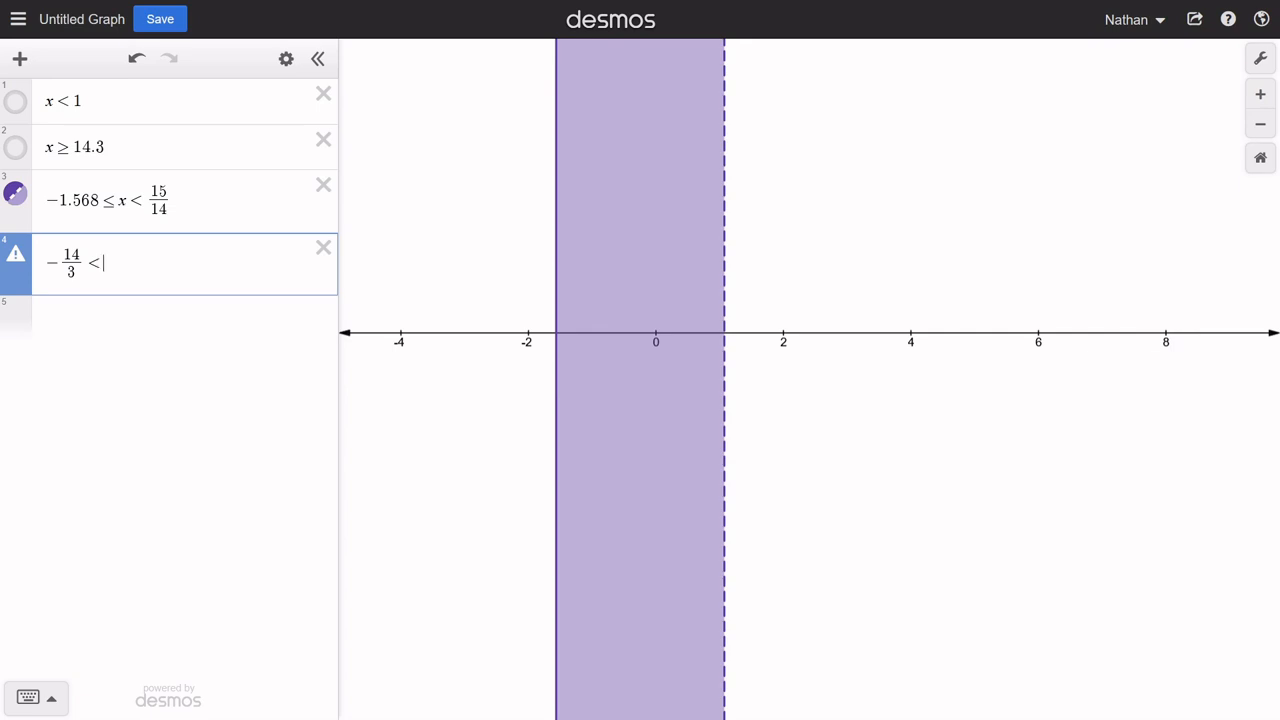
text(x)
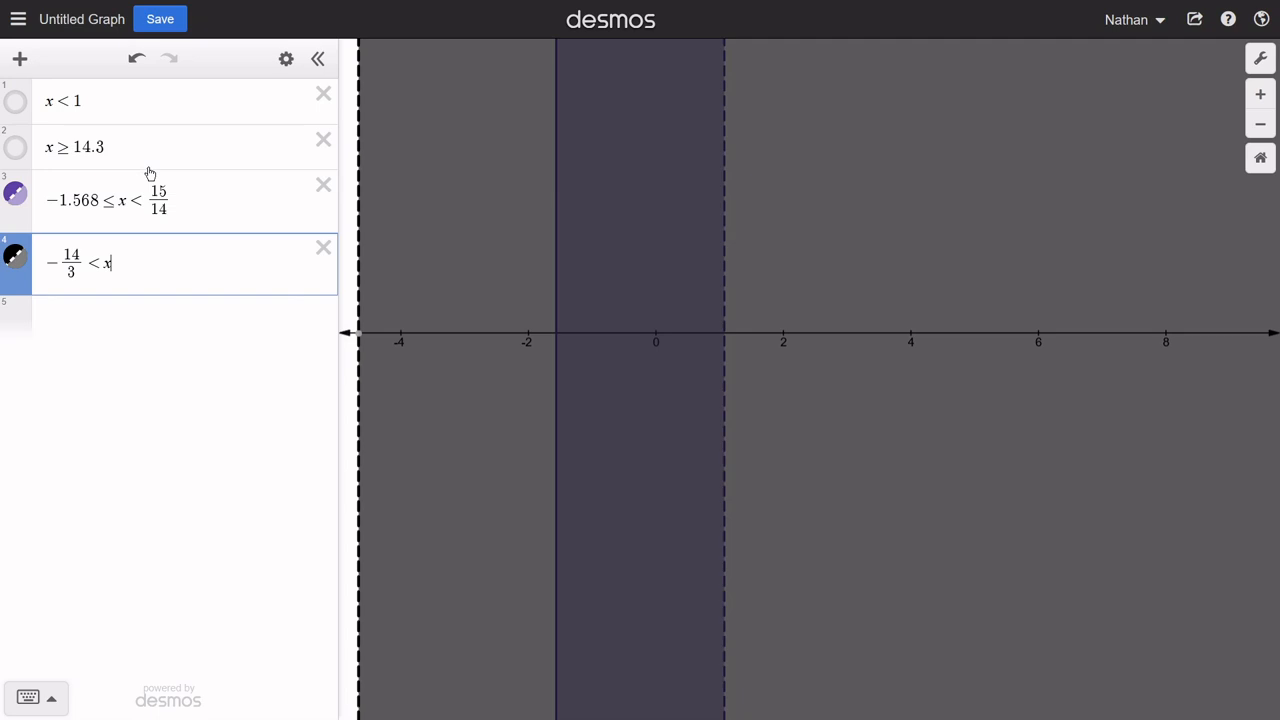
click(15, 194)
scroll(751, 359, down, 2)
scroll(825, 355, down, 3)
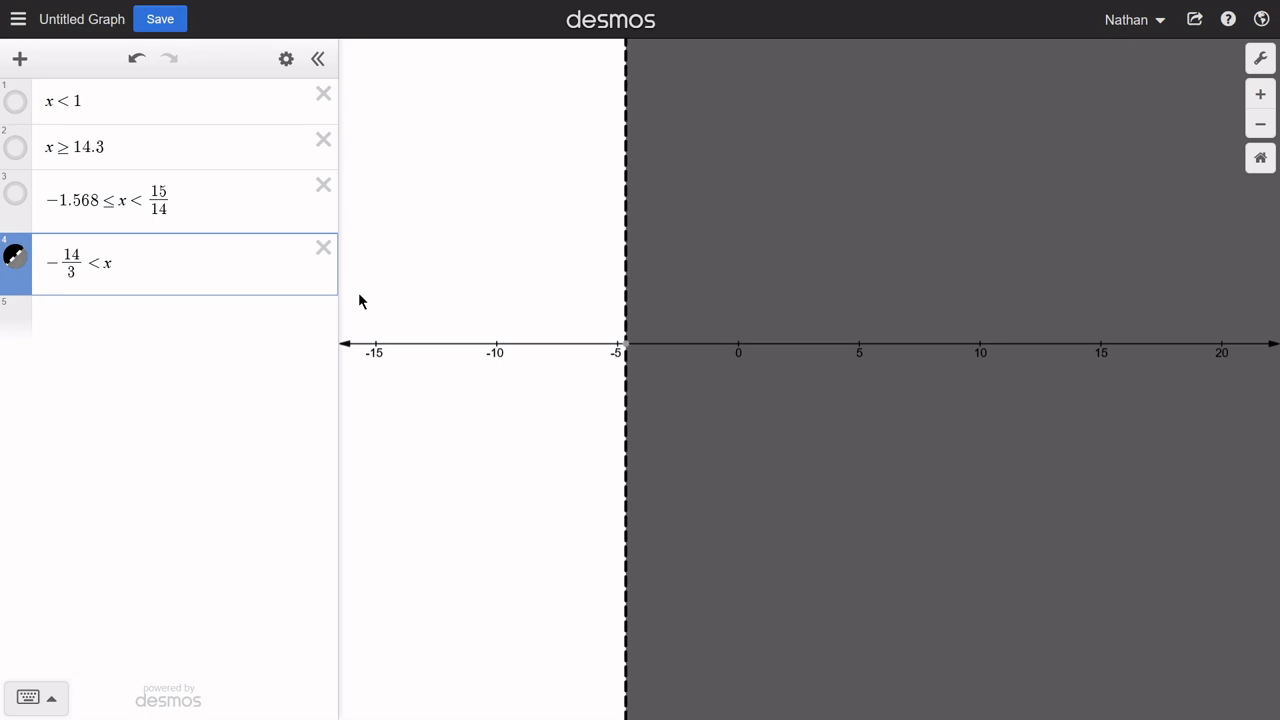
text(<)
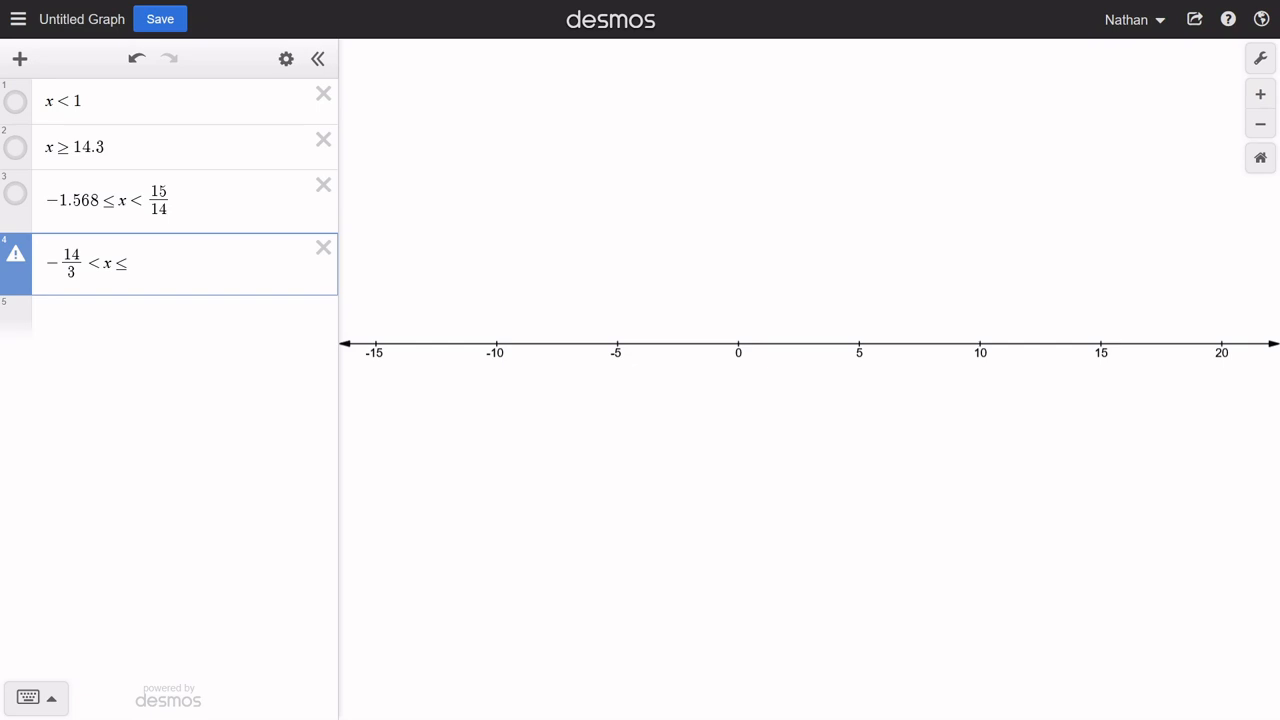
text(78/5)
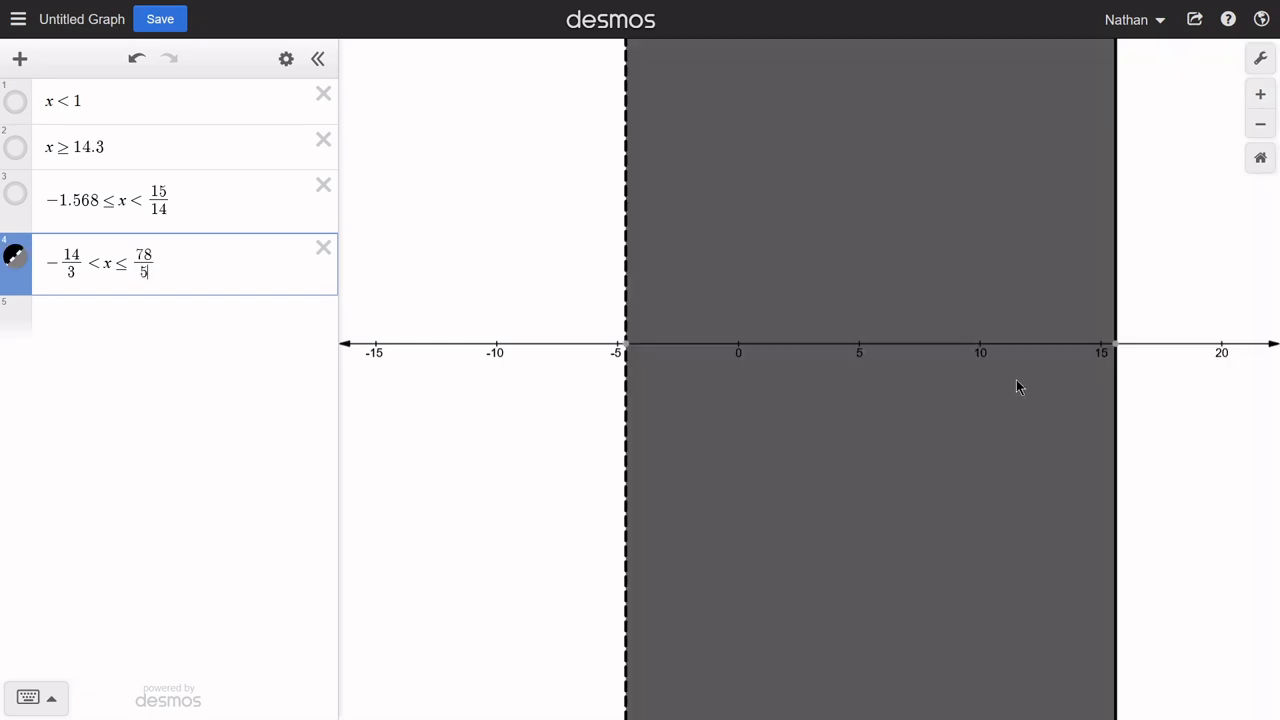
drag(1107, 355, 895, 369)
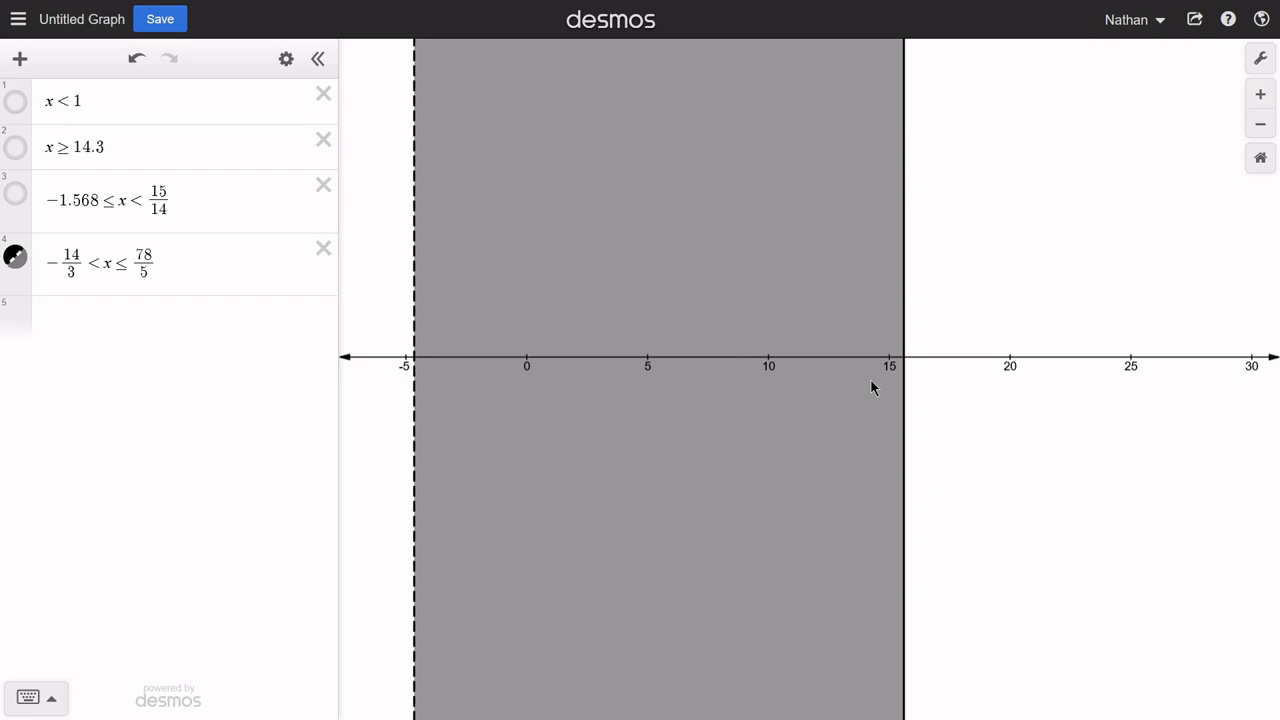
Step: Enter a separated < and = on a fifth line and a combined ≤ sign on a sixth line for comparison
click(128, 268)
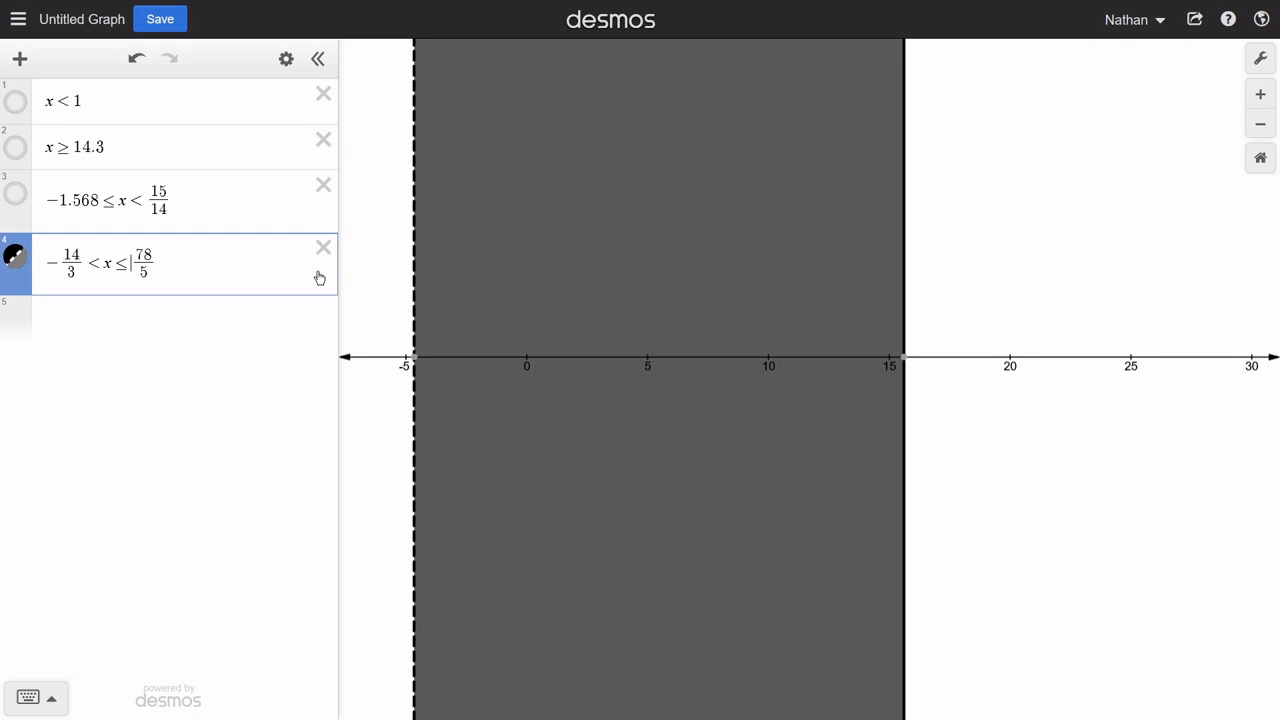
key(Return)
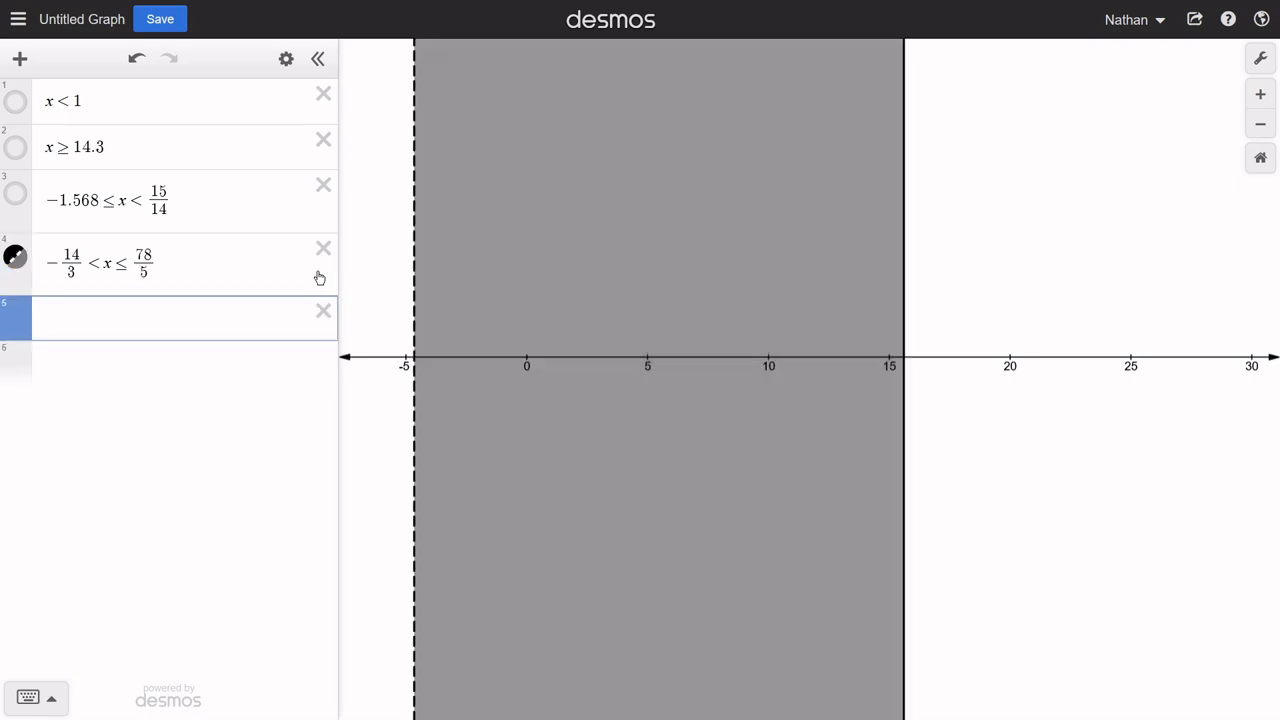
text(<,=)
key(BackSpace)
key(Return)
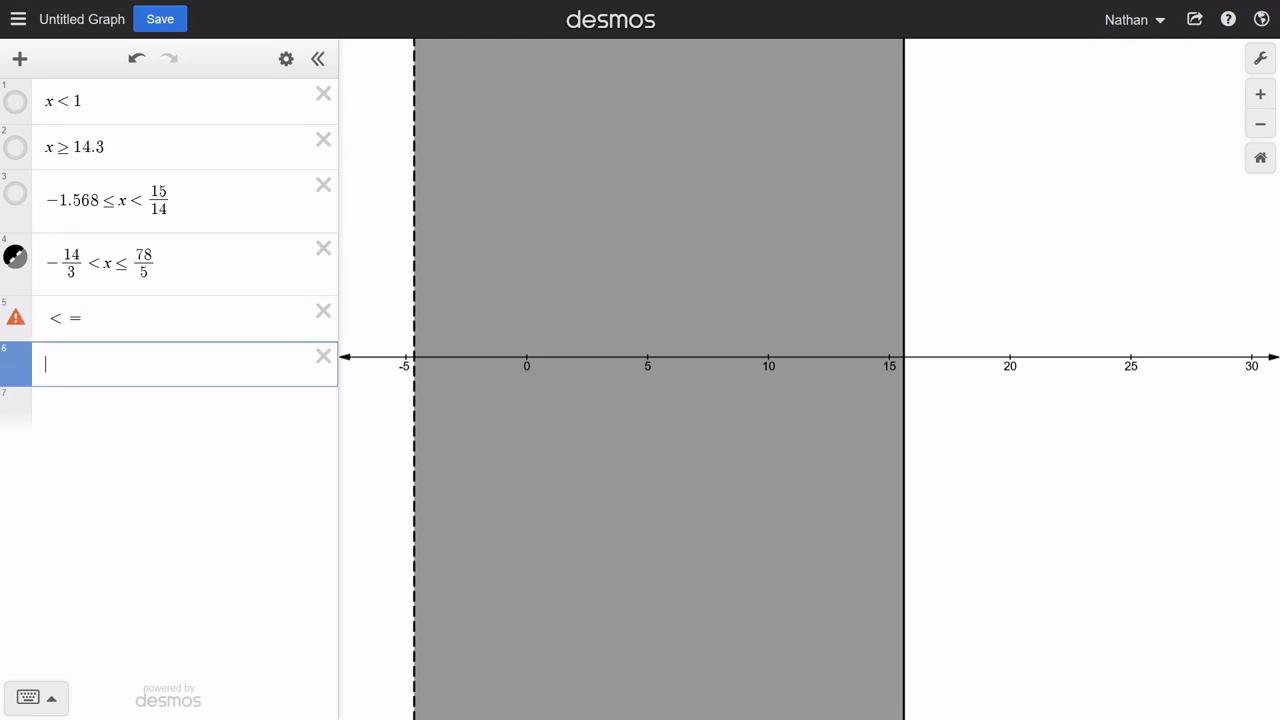
text(<)
Step: Change the second sign of the fourth inequality to < and back to ≤
click(86, 318)
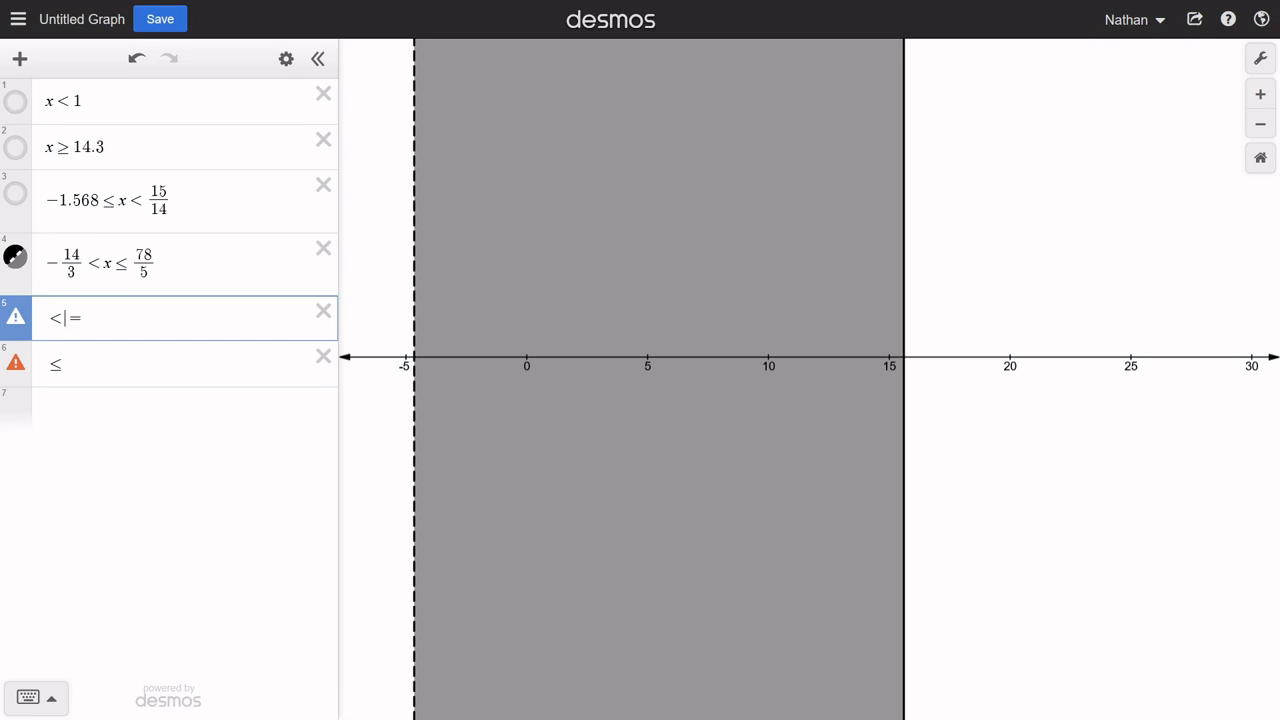
key(Up)
key(Left)
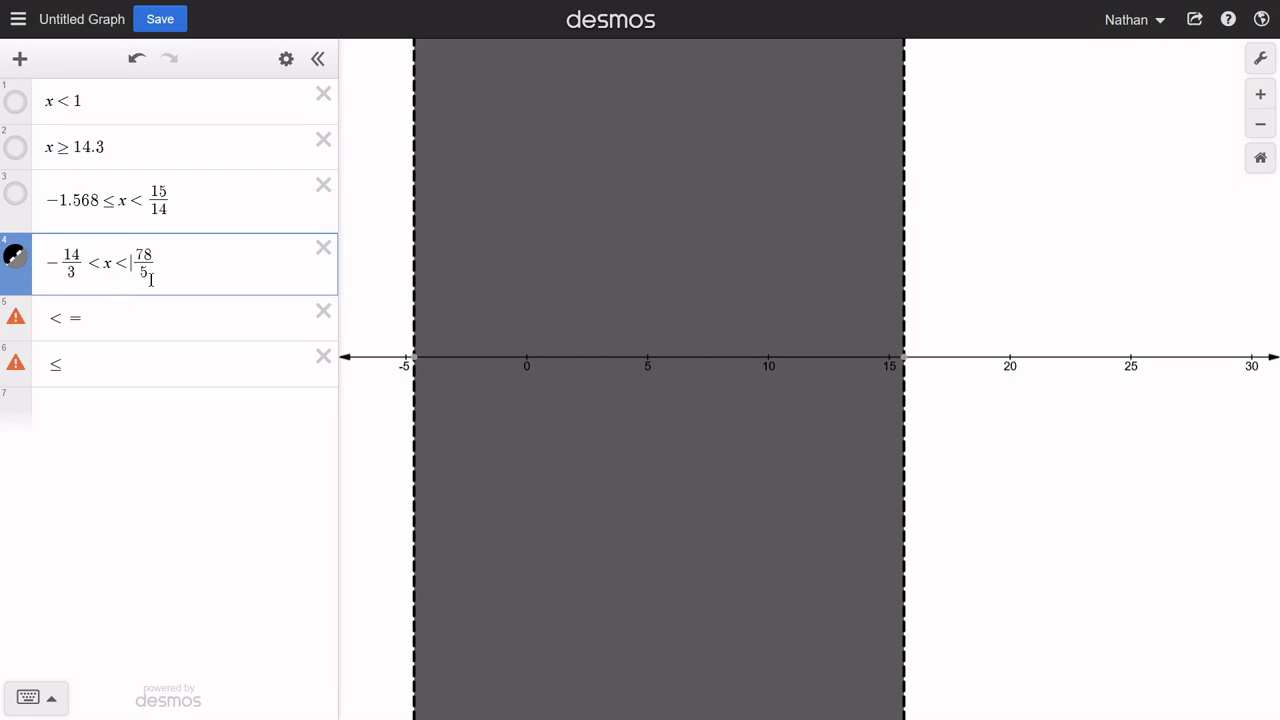
text(=)
click(104, 318)
Step: Add a seventh line, open the on-screen math keypad and enter the ≤ sign from it
click(122, 412)
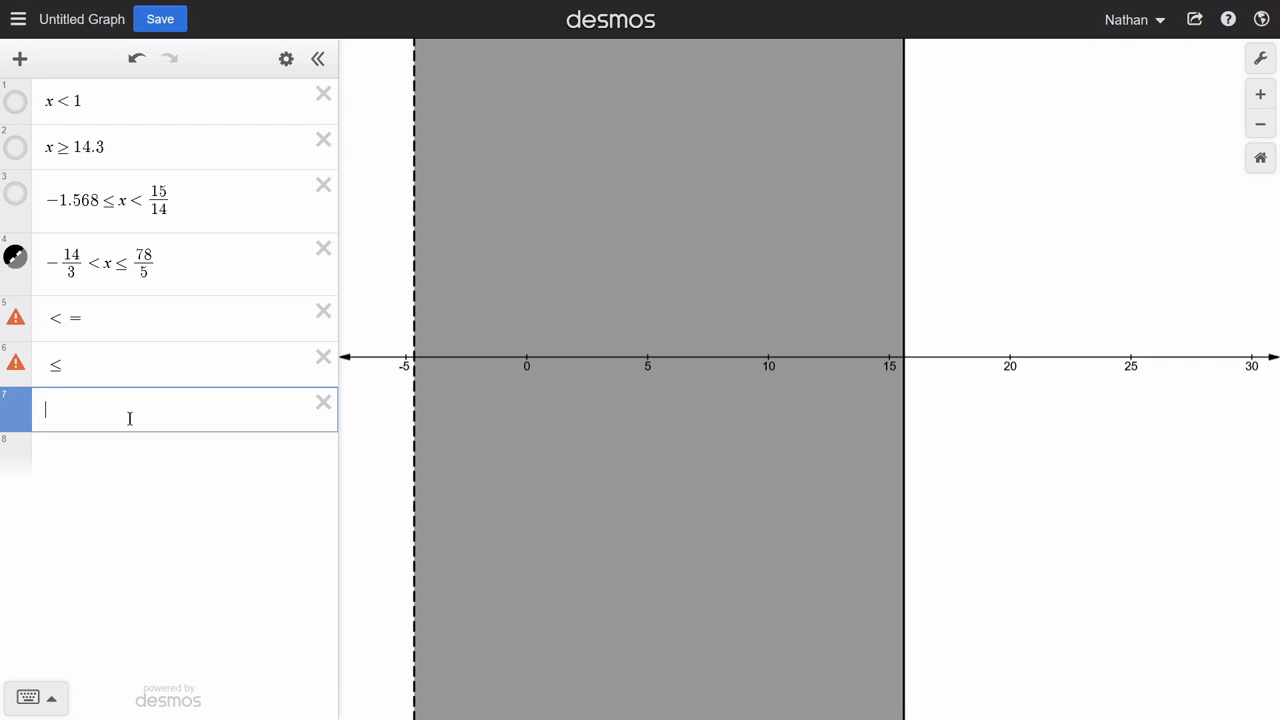
click(32, 700)
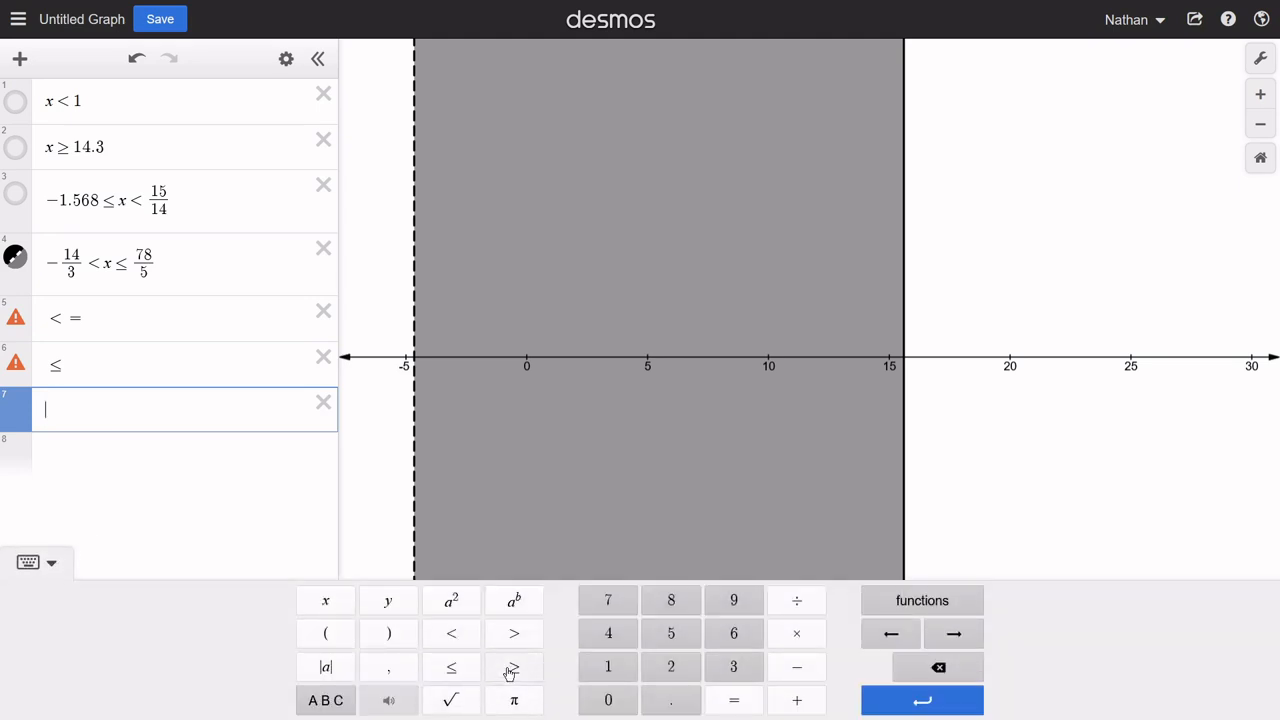
click(473, 676)
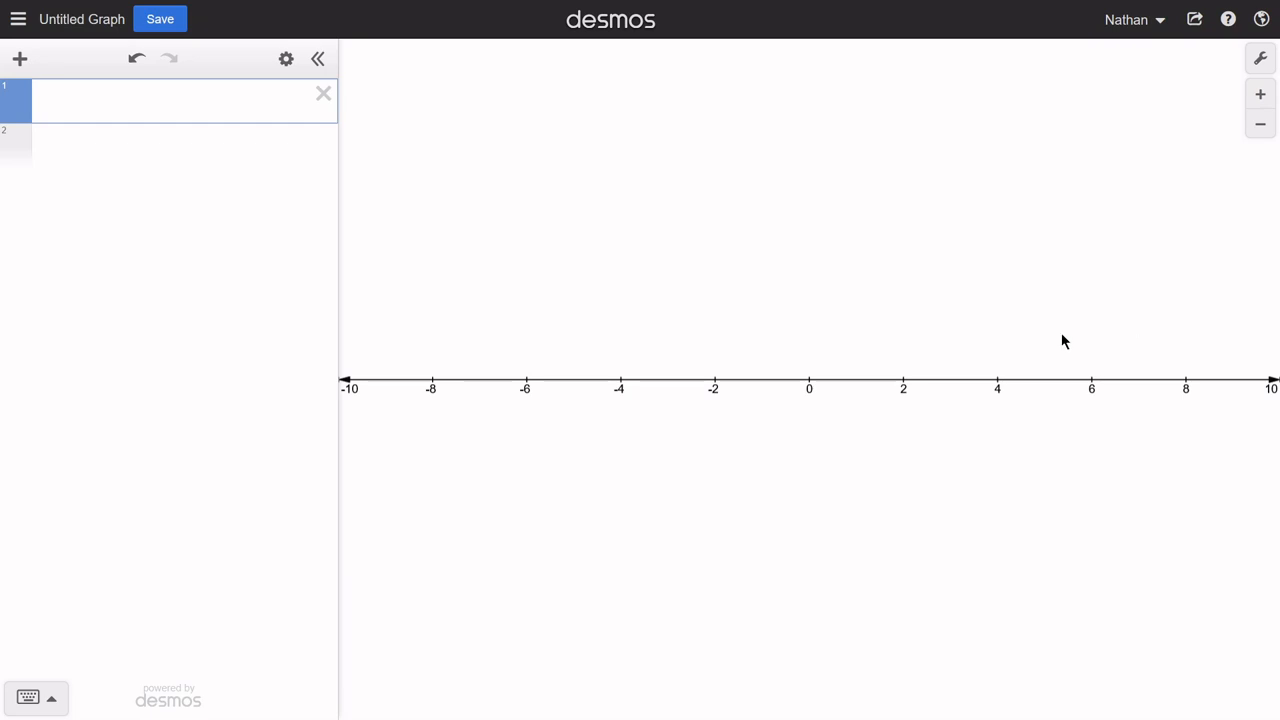
Step: Plot the points (4,0) and (16,0) on the number line and bring both into view
click(222, 106)
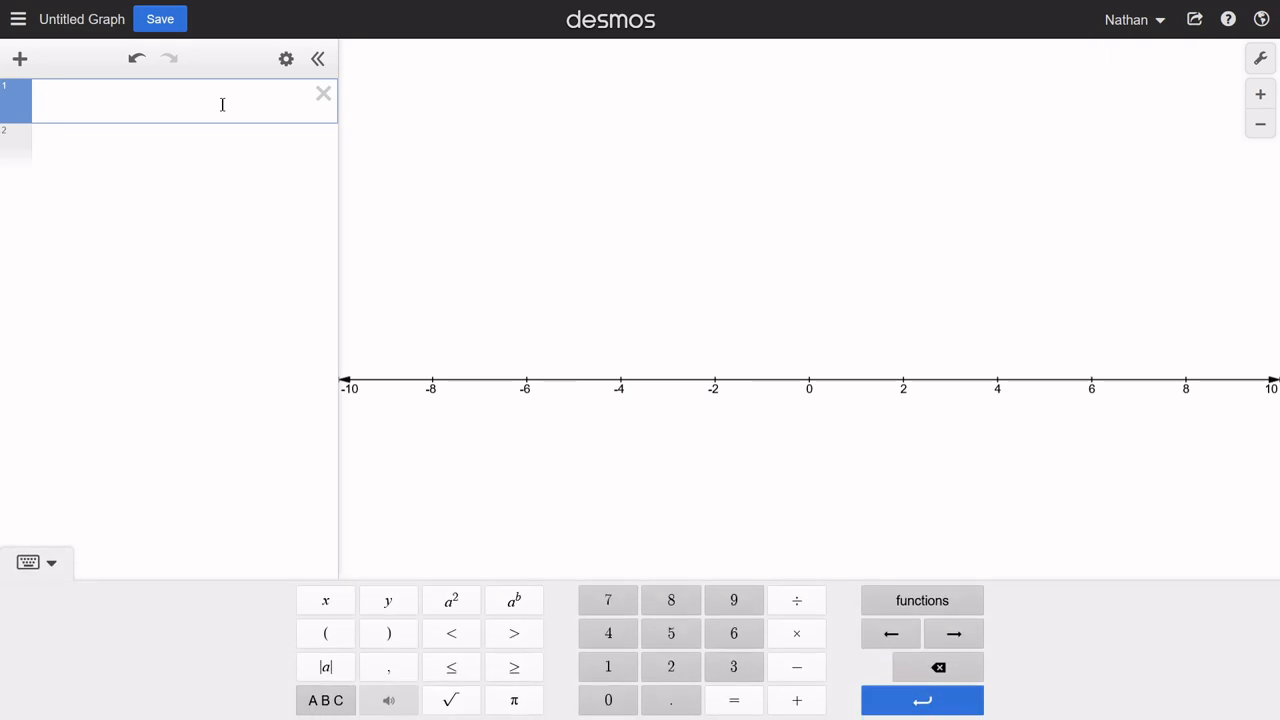
text(()
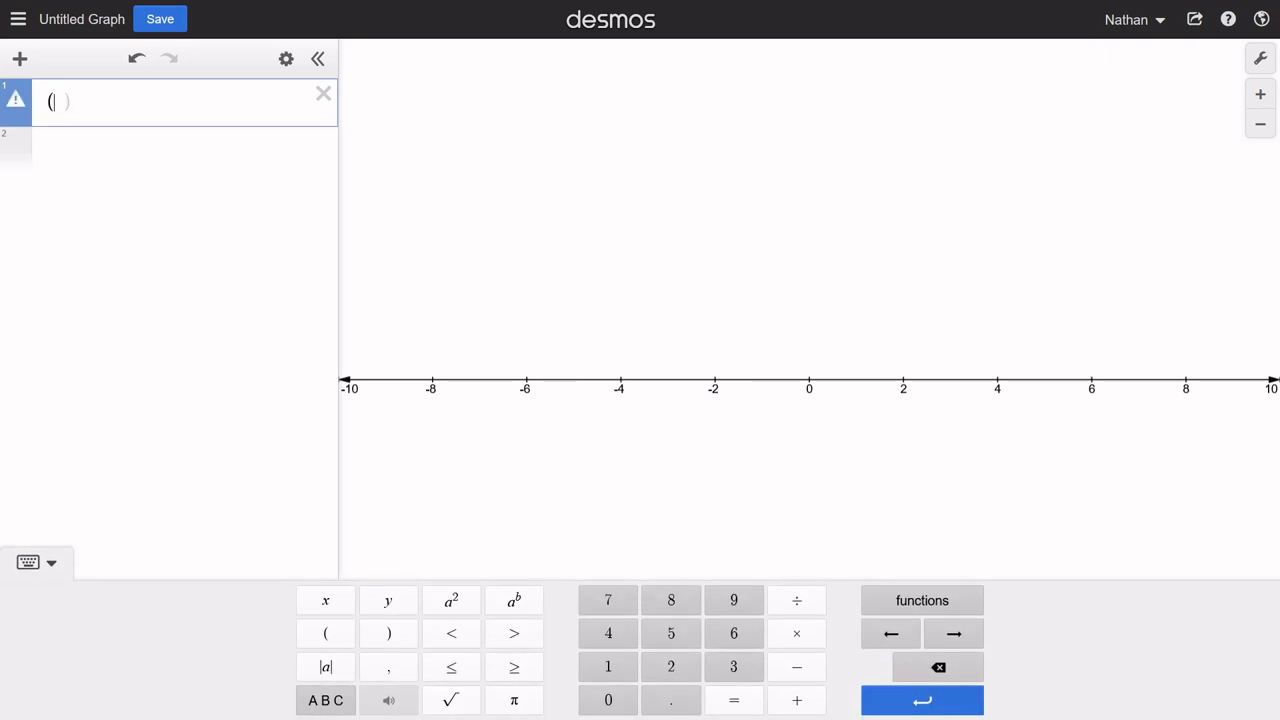
text(4,0)
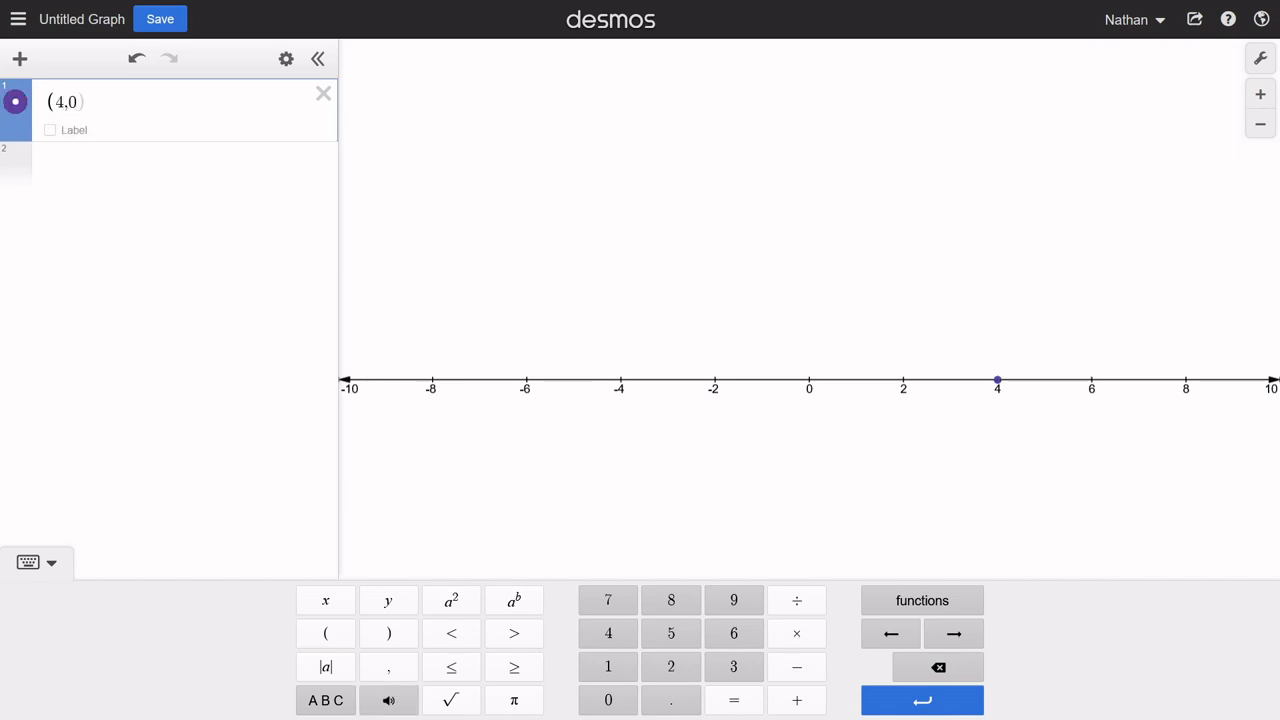
key(Return)
text(()
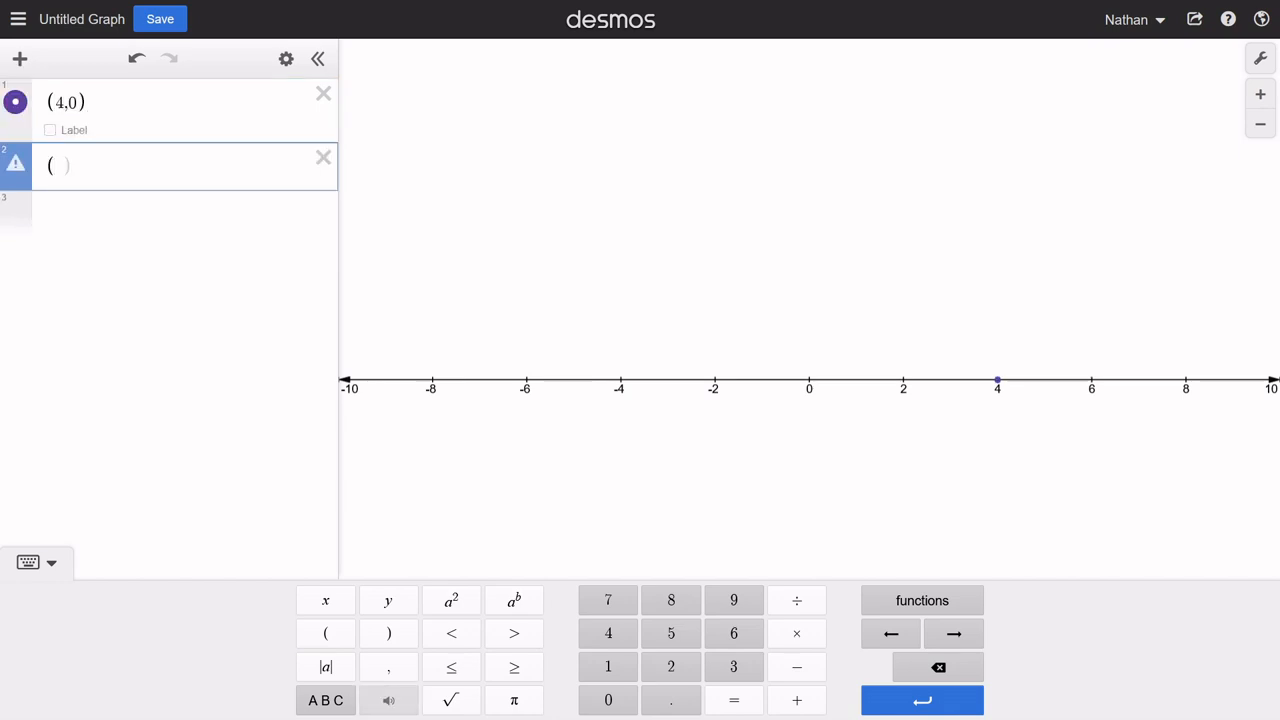
text(16,0)
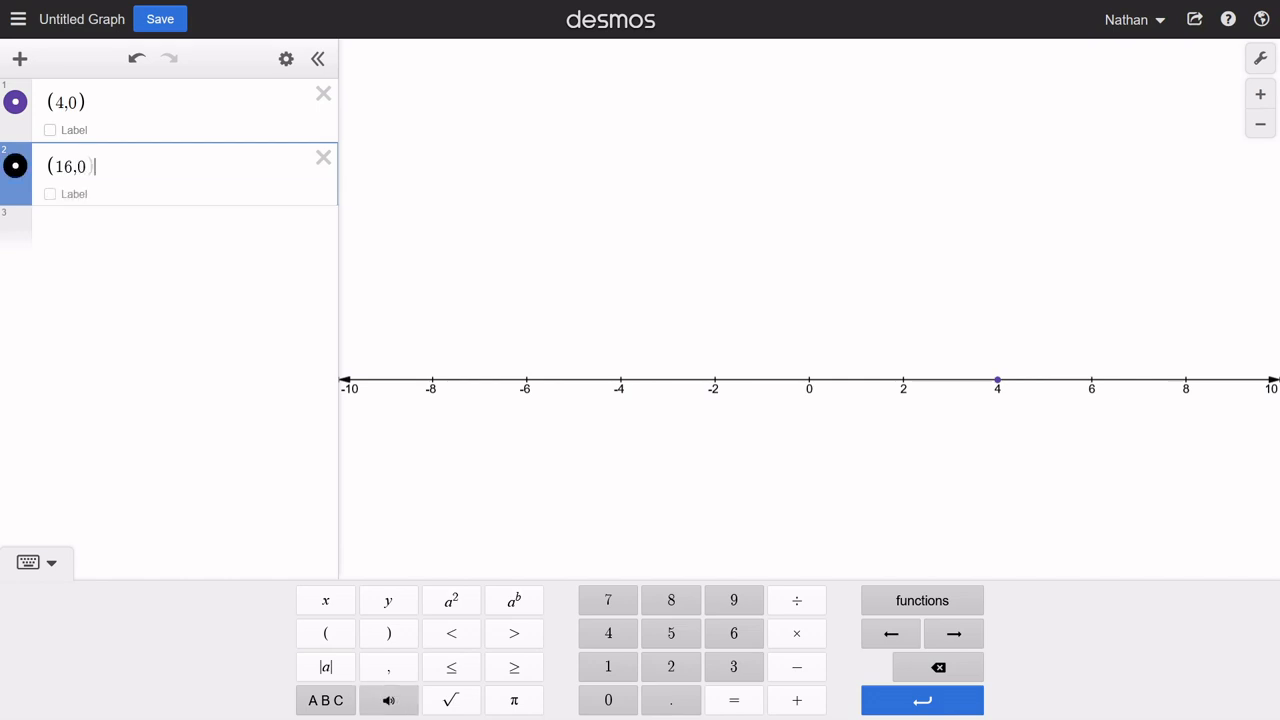
drag(1022, 268, 534, 204)
scroll(768, 330, down, 3)
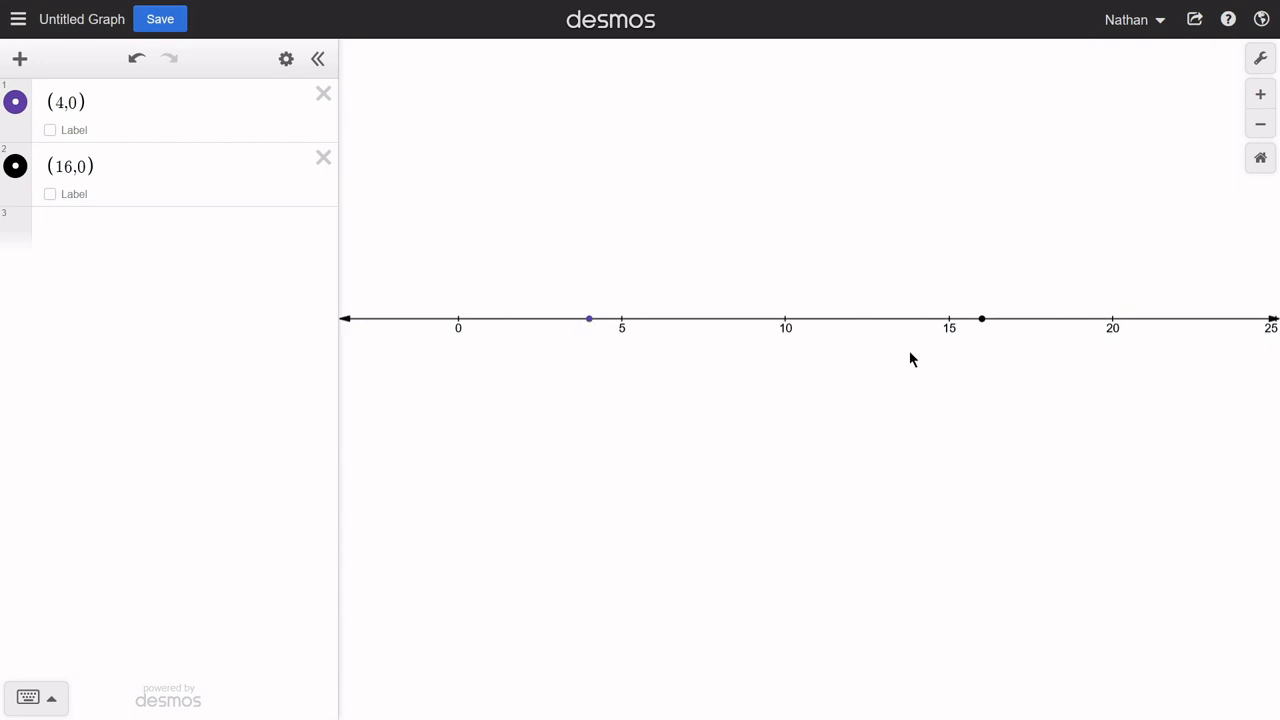
Step: Show both points' coordinates on the graph, and swap the order of the two expressions and back
click(587, 320)
click(982, 320)
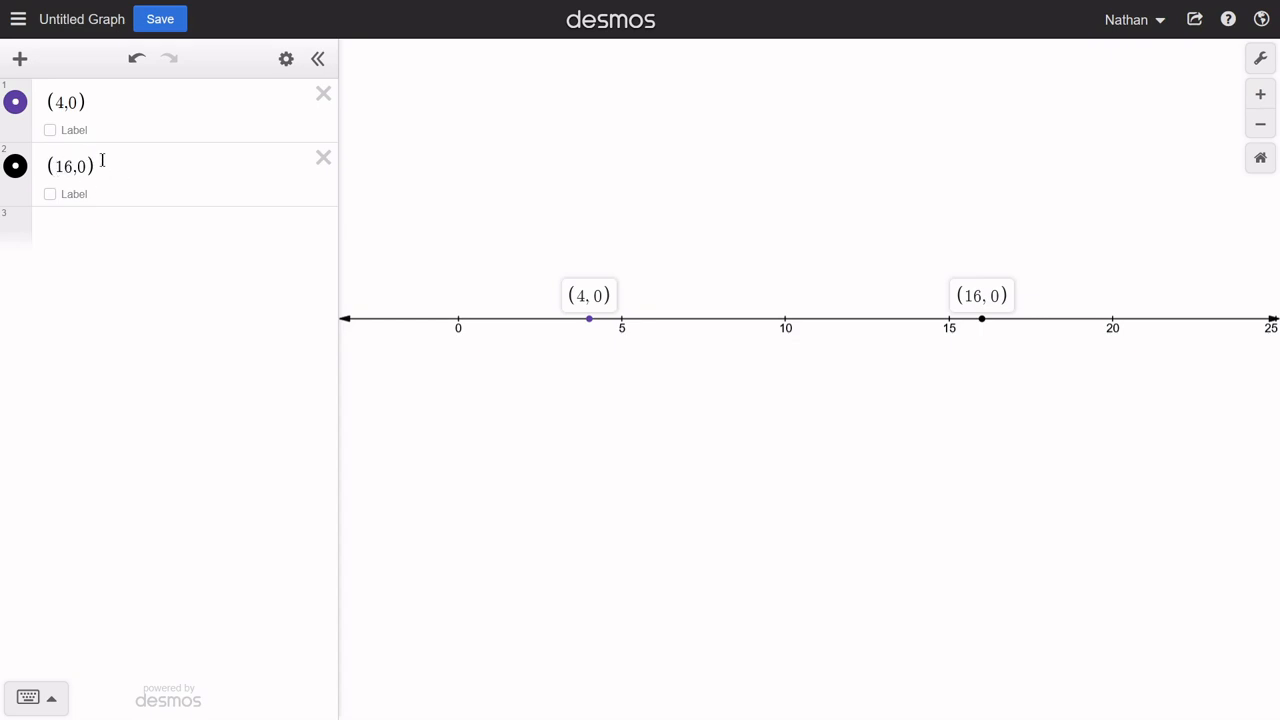
drag(17, 157, 15, 103)
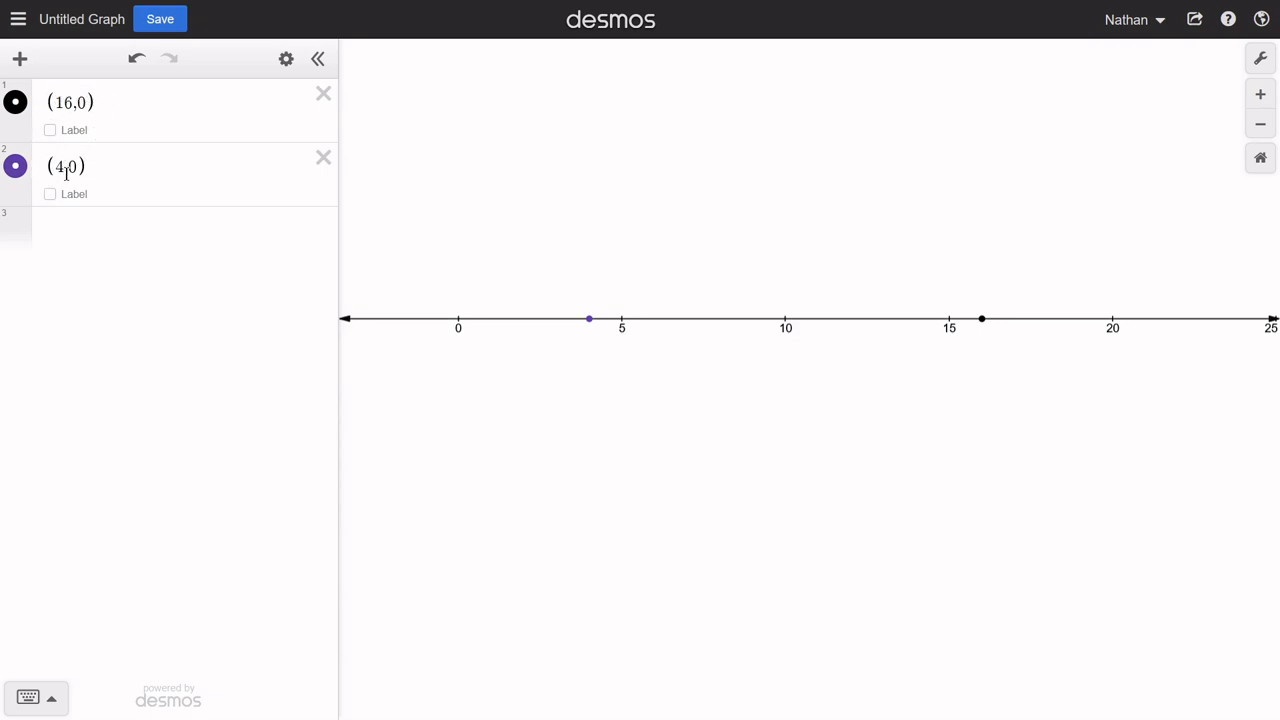
drag(17, 86, 48, 165)
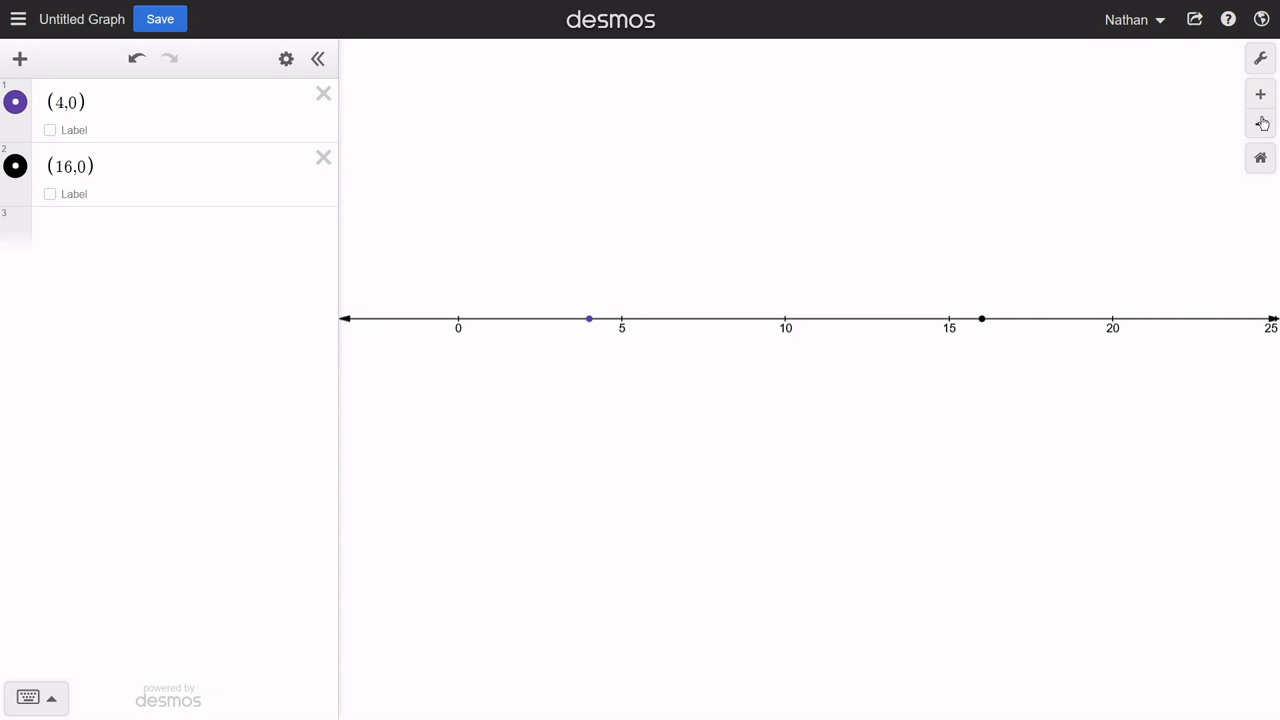
Step: Reset the graph to its default view and turn on the grid and the y-axis
click(1261, 161)
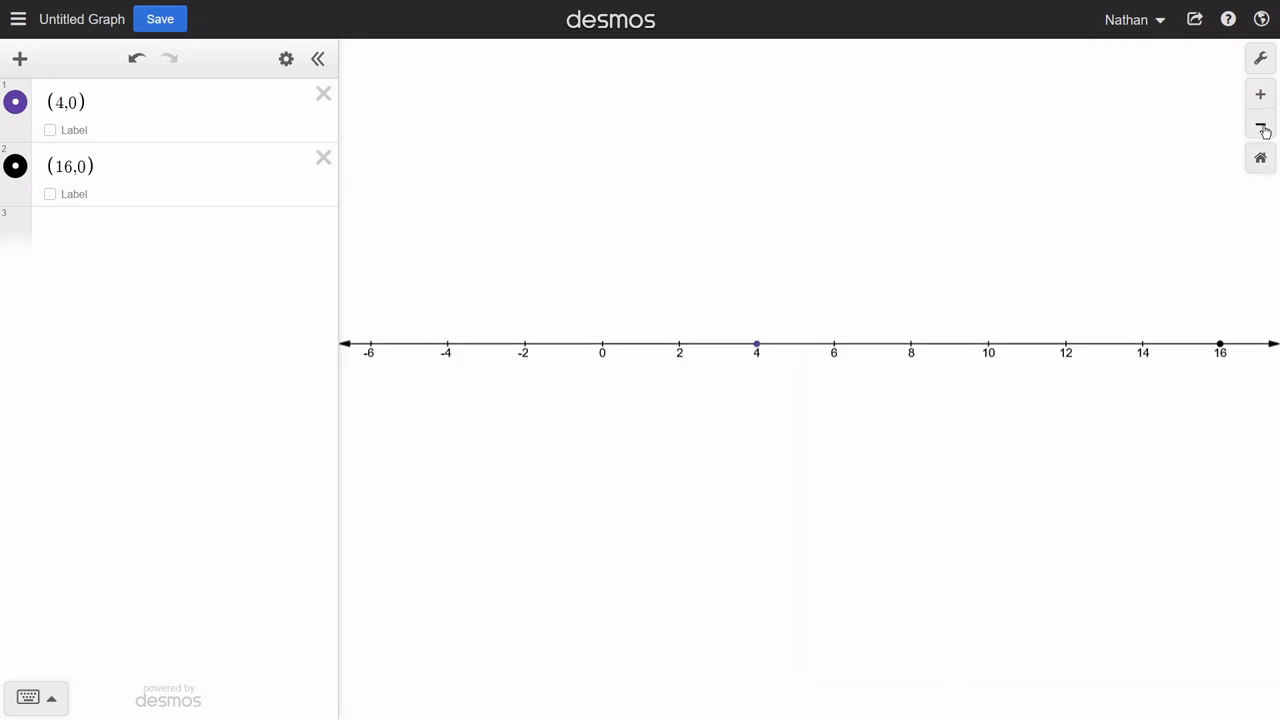
click(1261, 62)
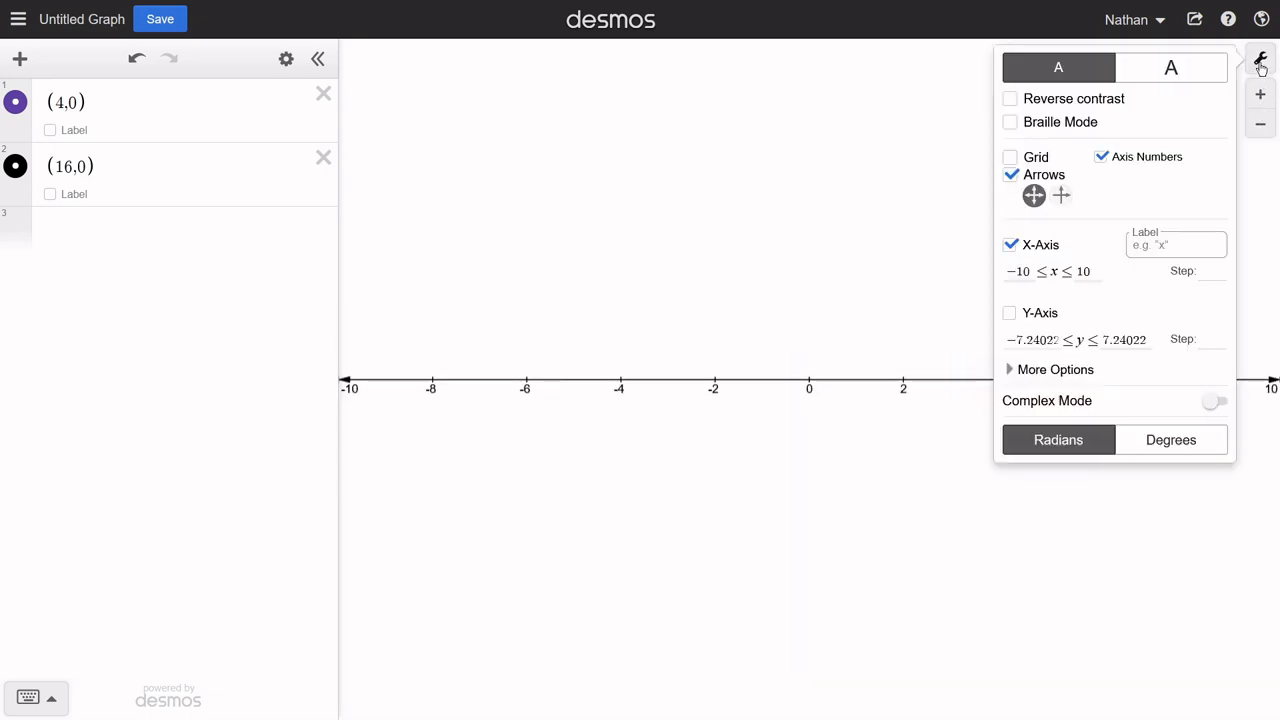
click(1026, 166)
click(1022, 338)
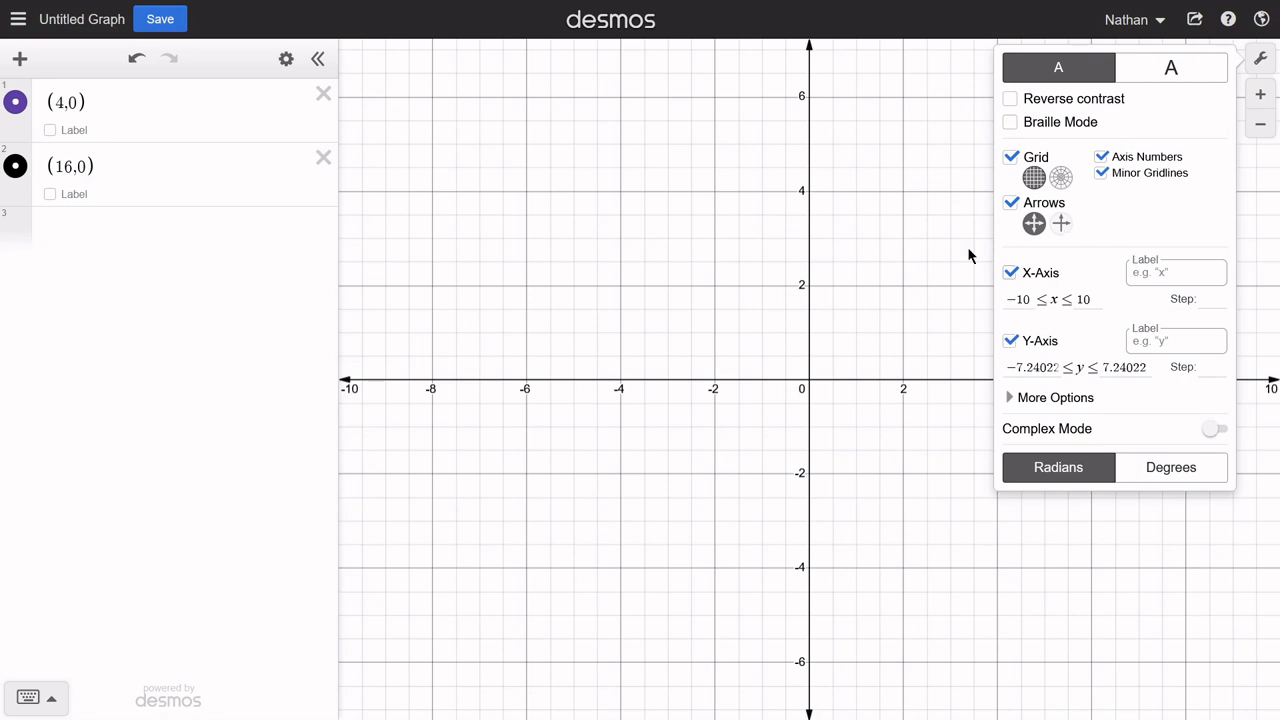
drag(912, 281, 855, 258)
drag(743, 426, 781, 428)
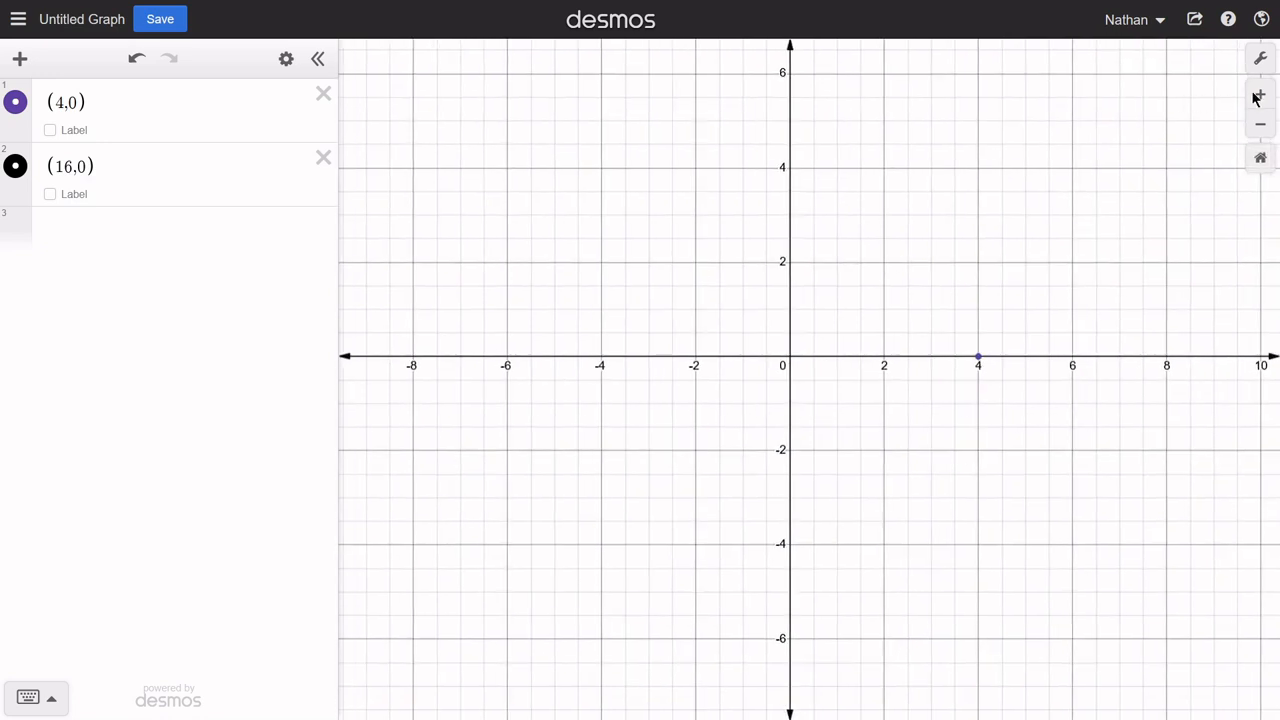
Step: Switch the grid and the y-axis off and on again in the graph settings
click(1261, 62)
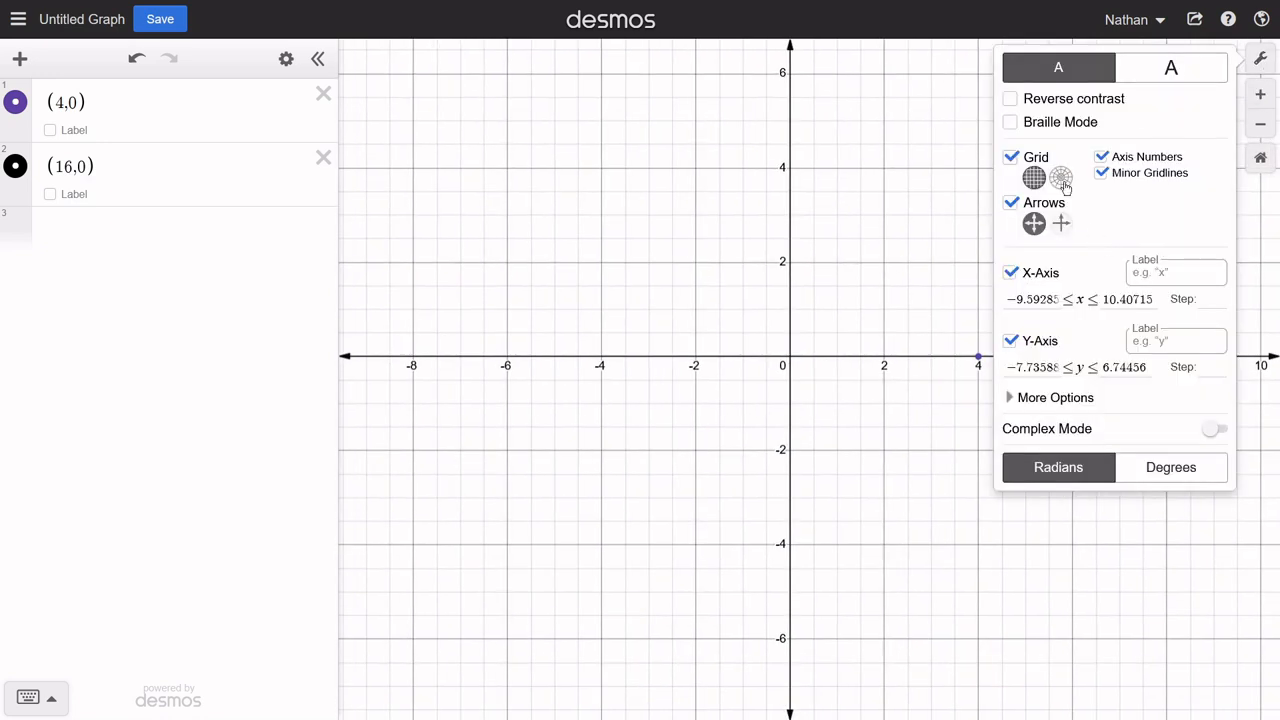
click(1010, 158)
click(1010, 158)
click(1010, 342)
click(1010, 342)
click(837, 278)
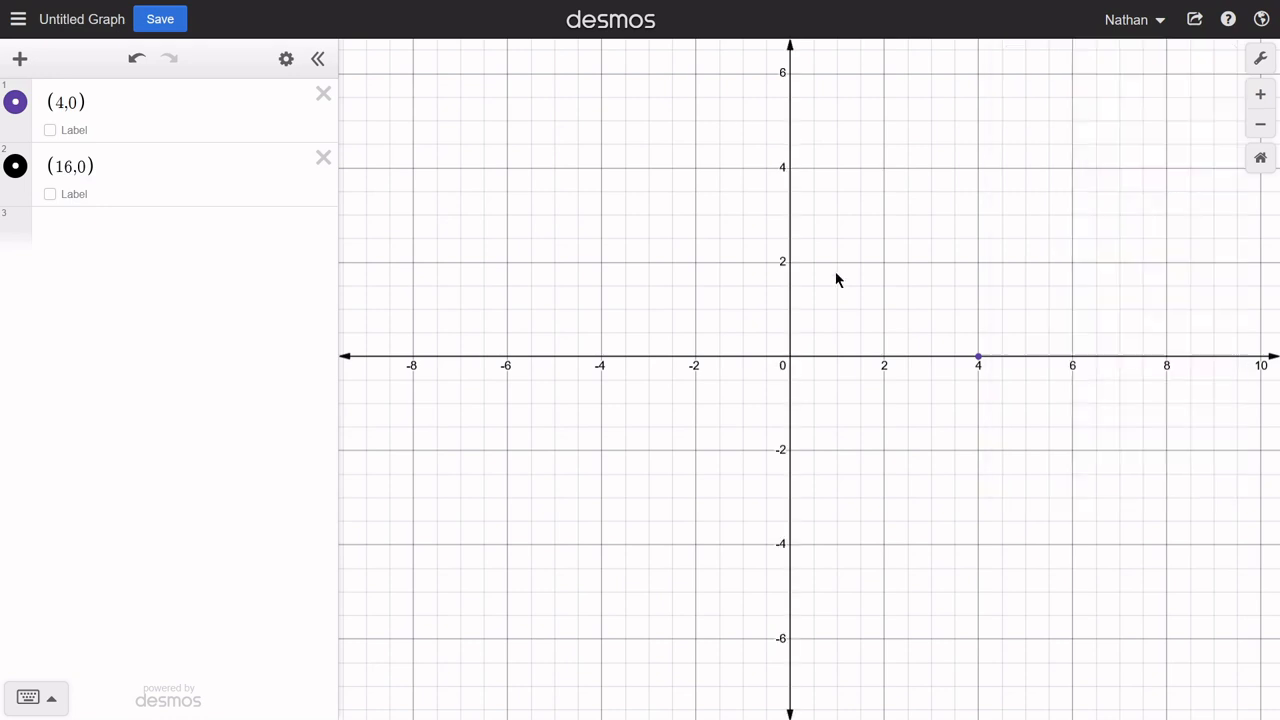
drag(907, 521, 888, 541)
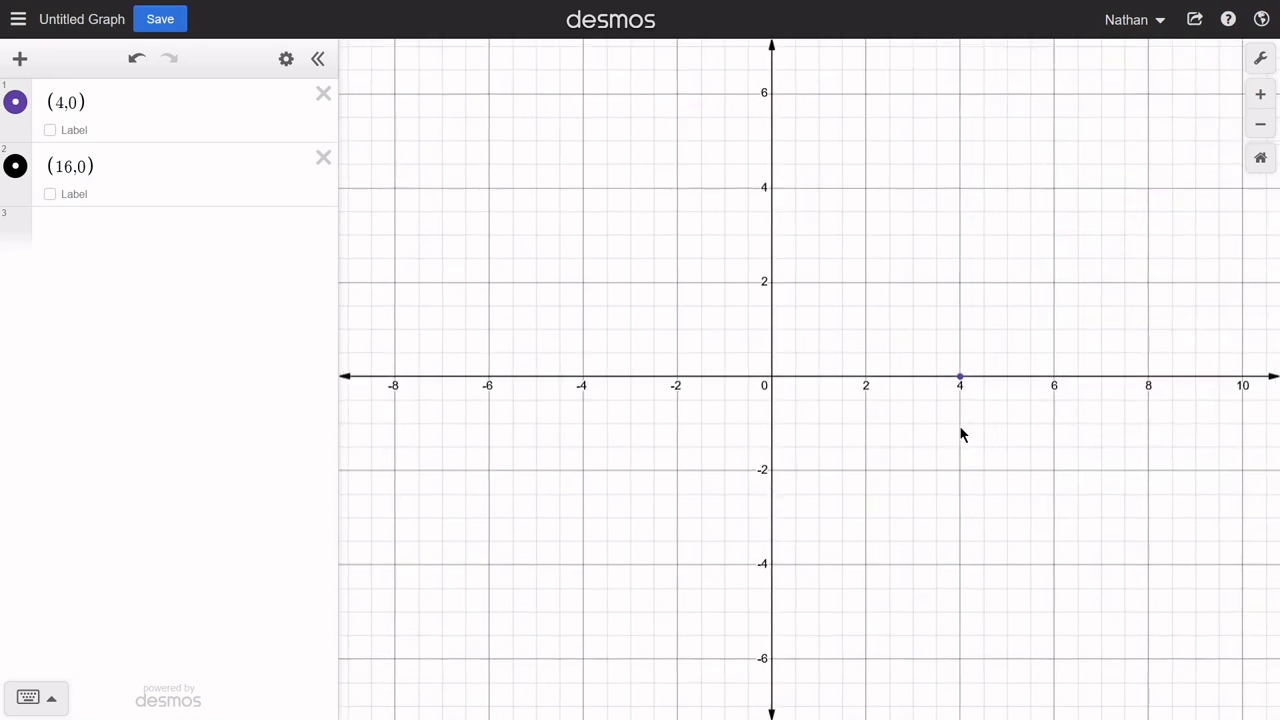
Step: Change the first point to (4,16), delete the (16,0) expression, and show the point's coordinates on the graph
click(175, 131)
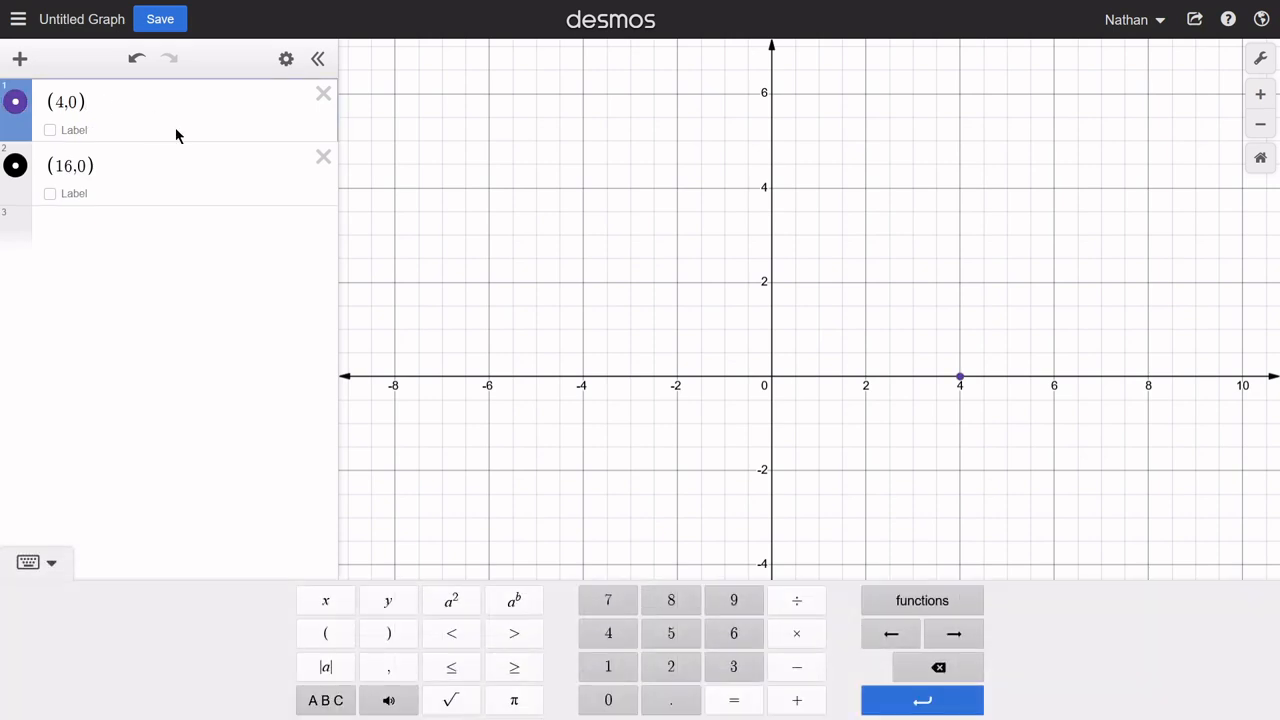
key(BackSpace)
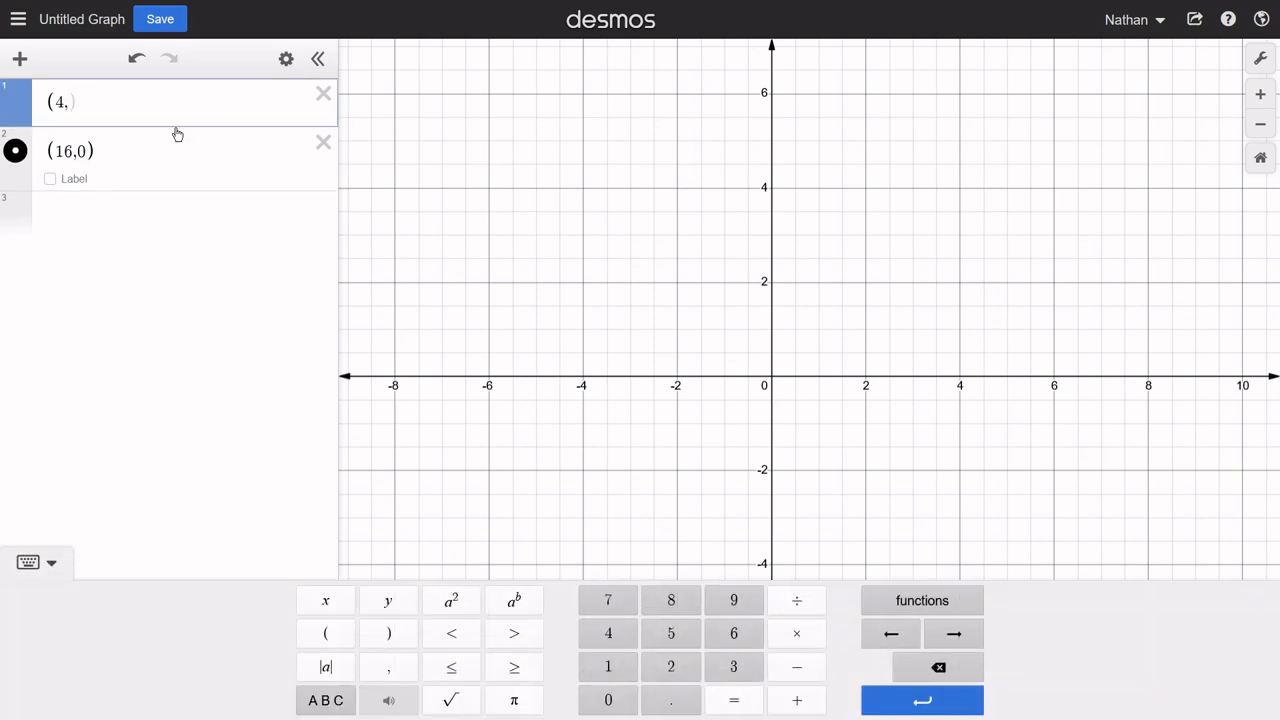
text(16)
click(323, 157)
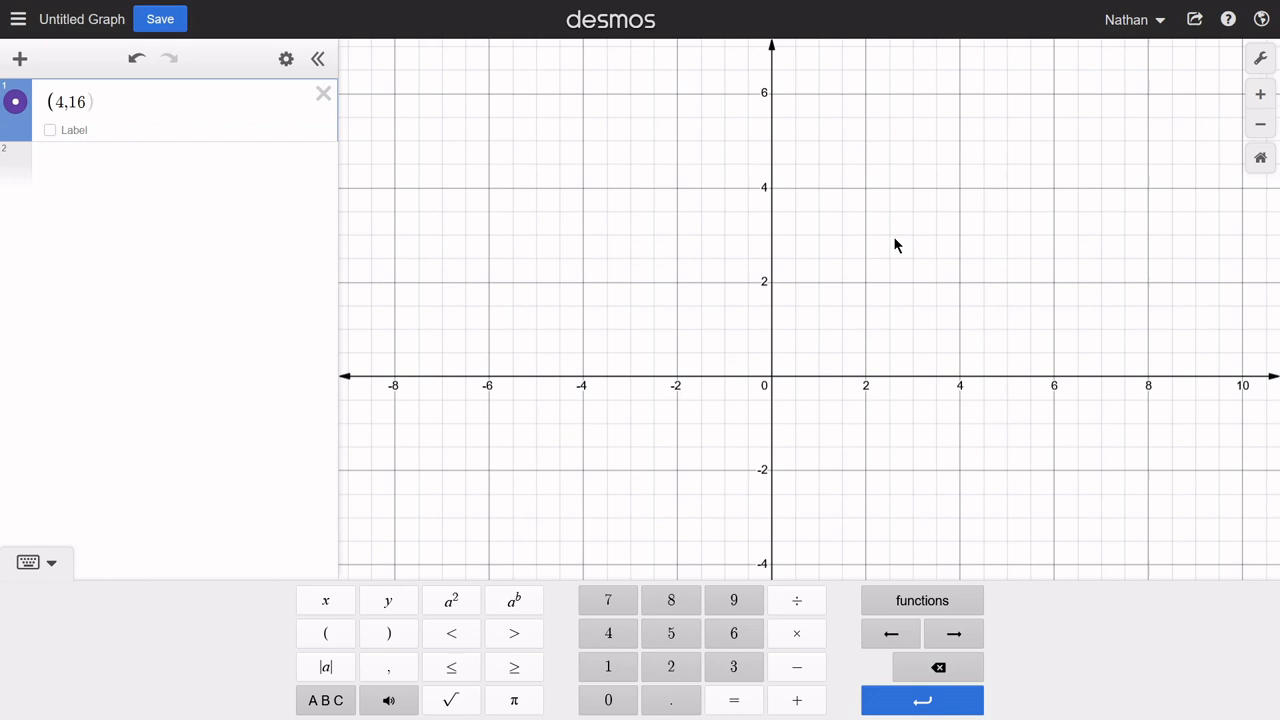
drag(895, 240, 650, 380)
scroll(650, 381, down, 4)
drag(768, 250, 742, 414)
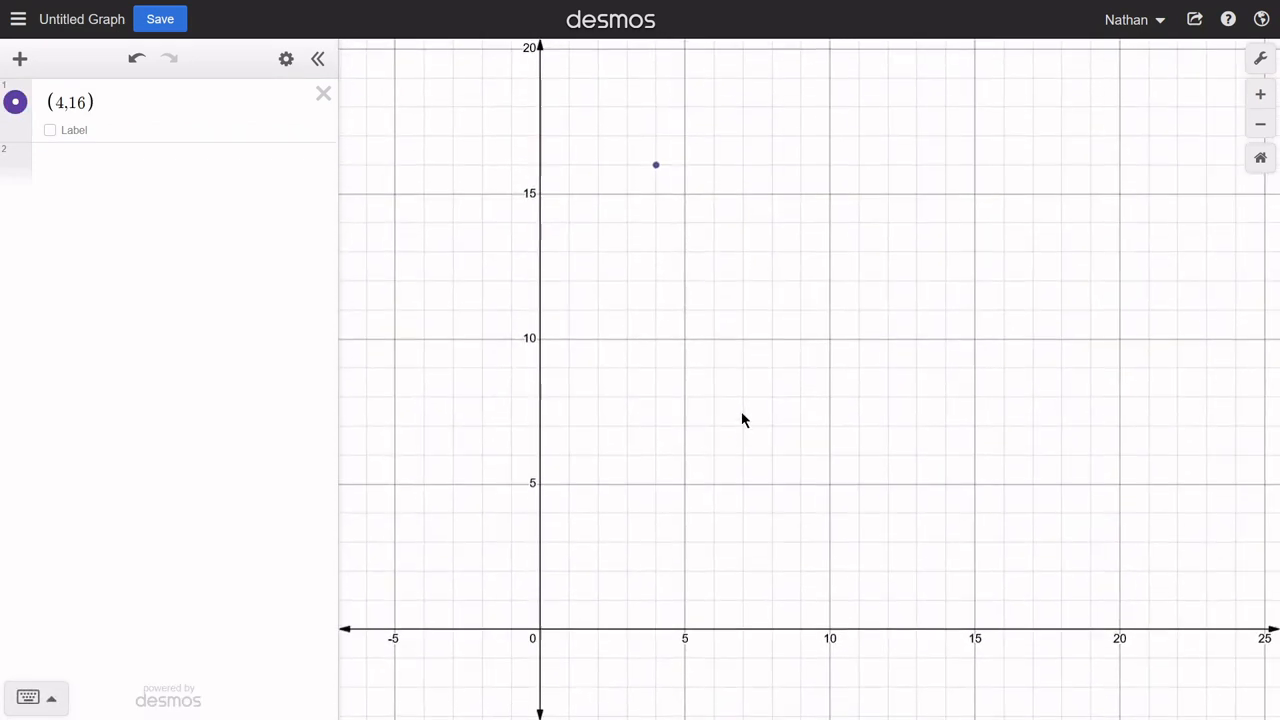
click(655, 166)
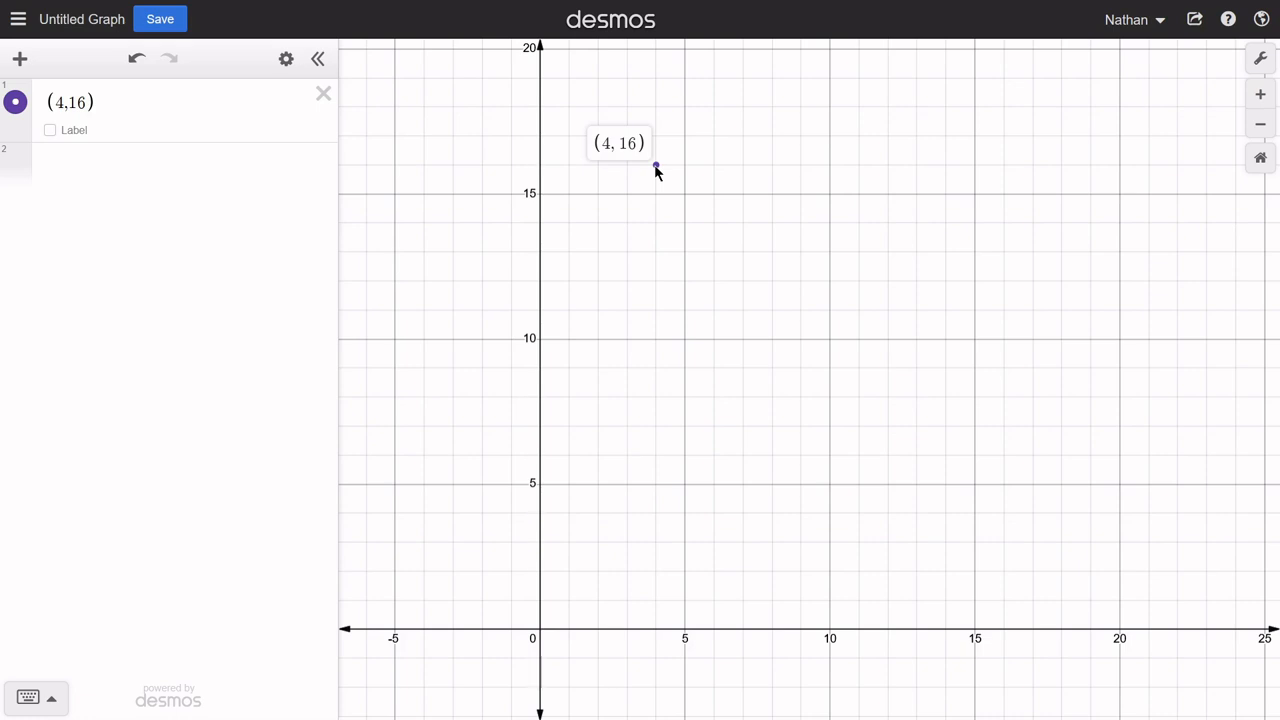
Step: Plot two more points at (3,12) and (3,9) as separate expressions
click(149, 160)
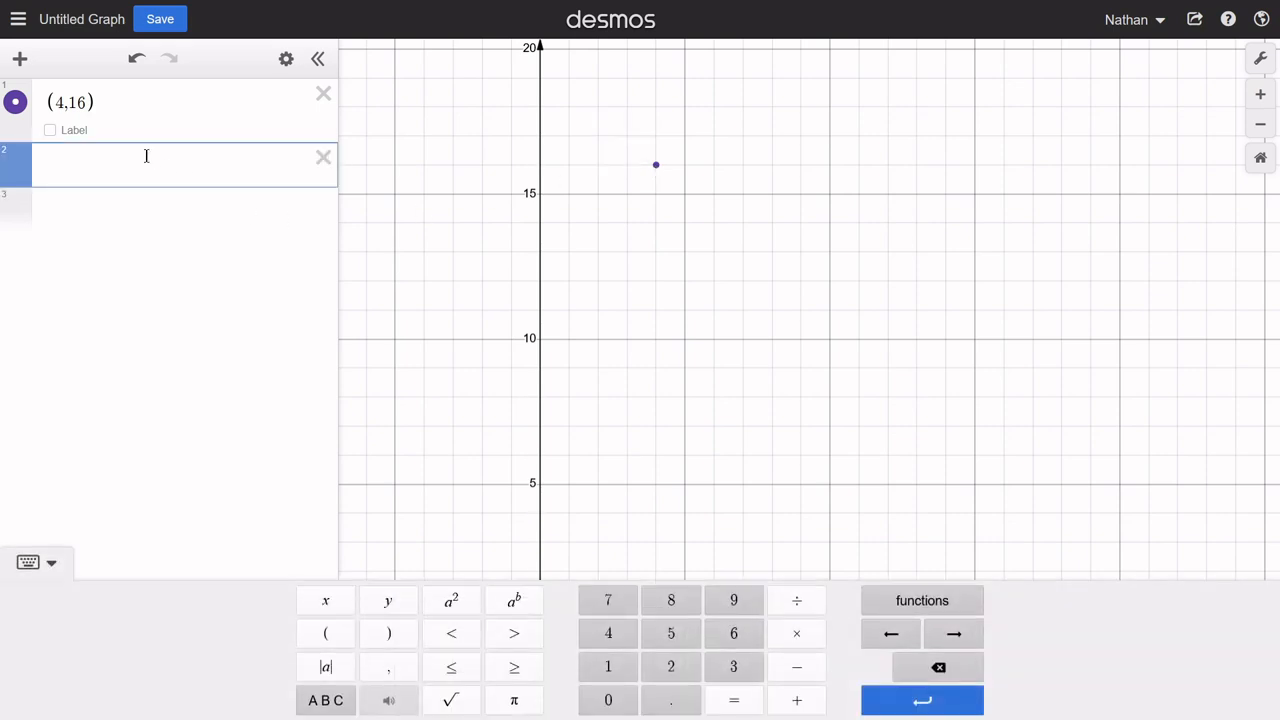
text((3,12)
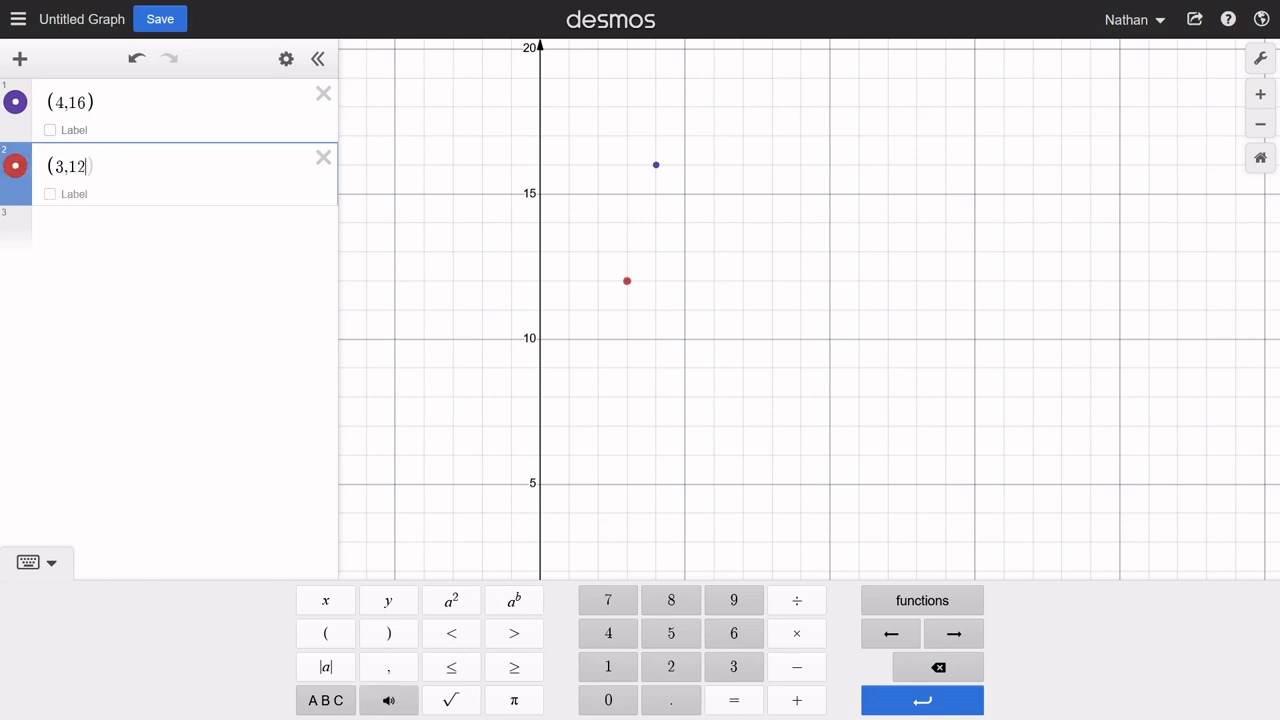
key(Return)
text(()
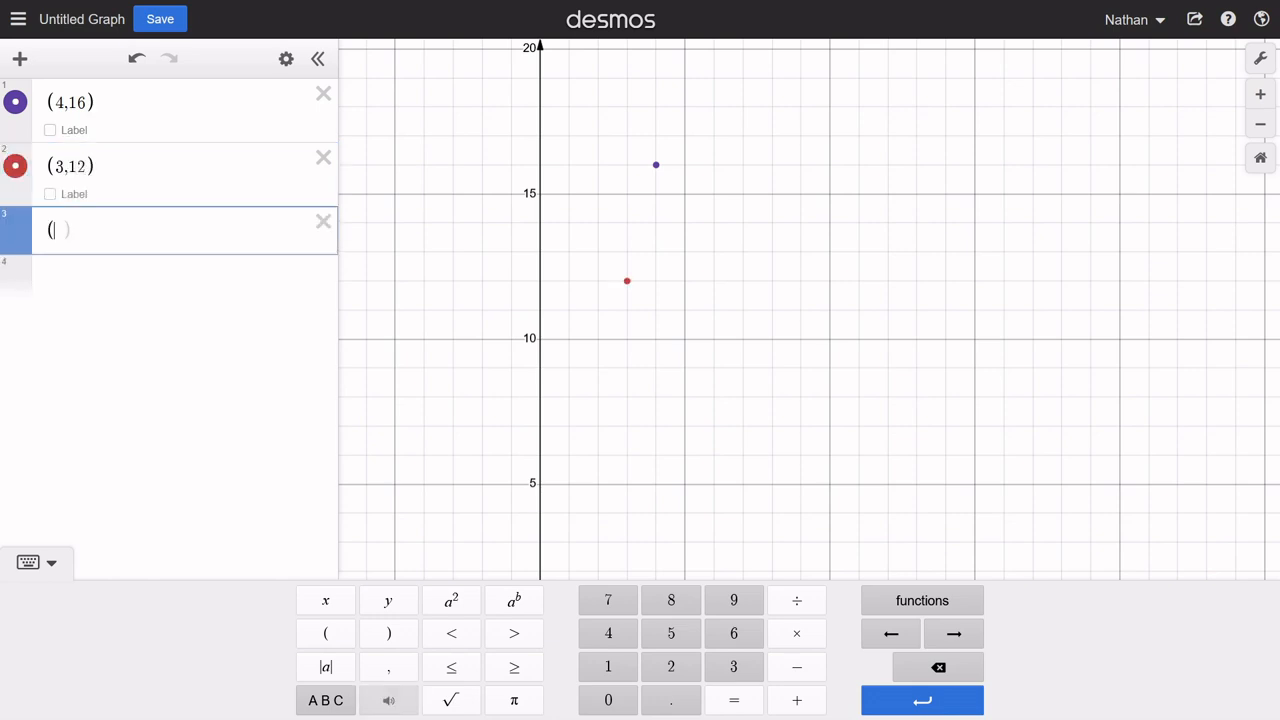
text(3,9)
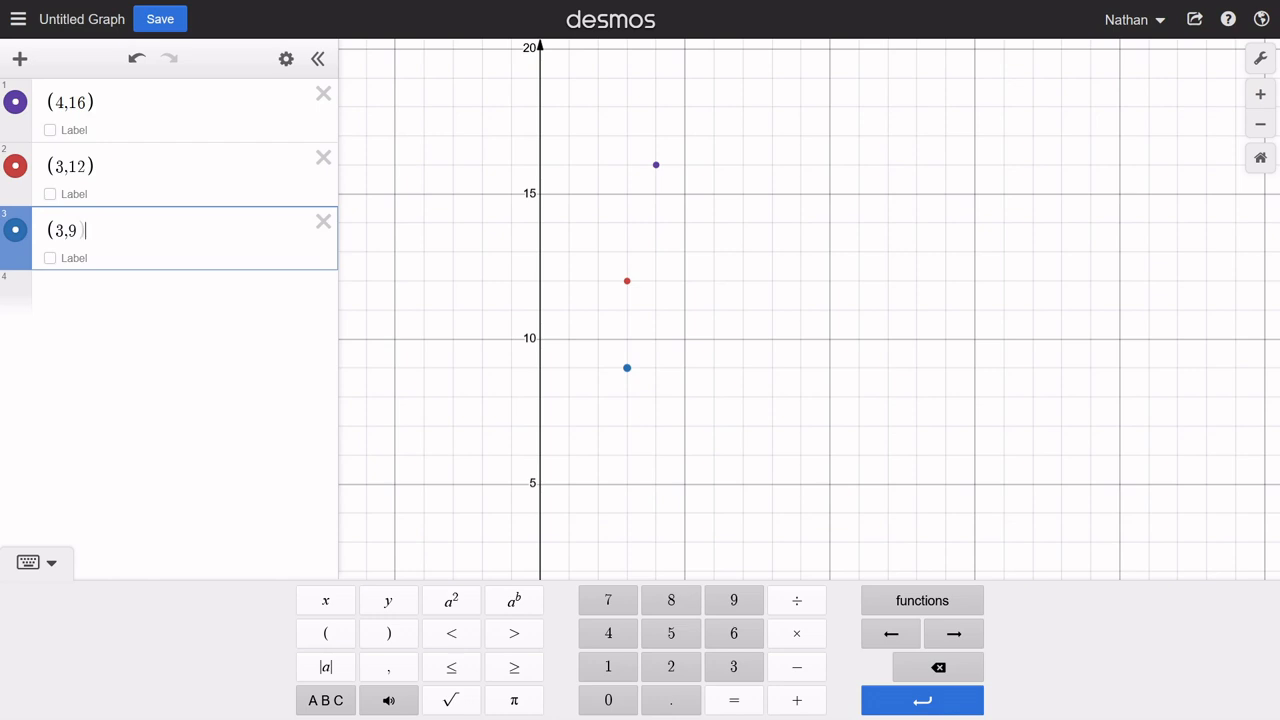
click(42, 563)
Step: Examine where the three plotted points lie relative to the axes and the origin, and check the axis ranges
drag(727, 604, 900, 359)
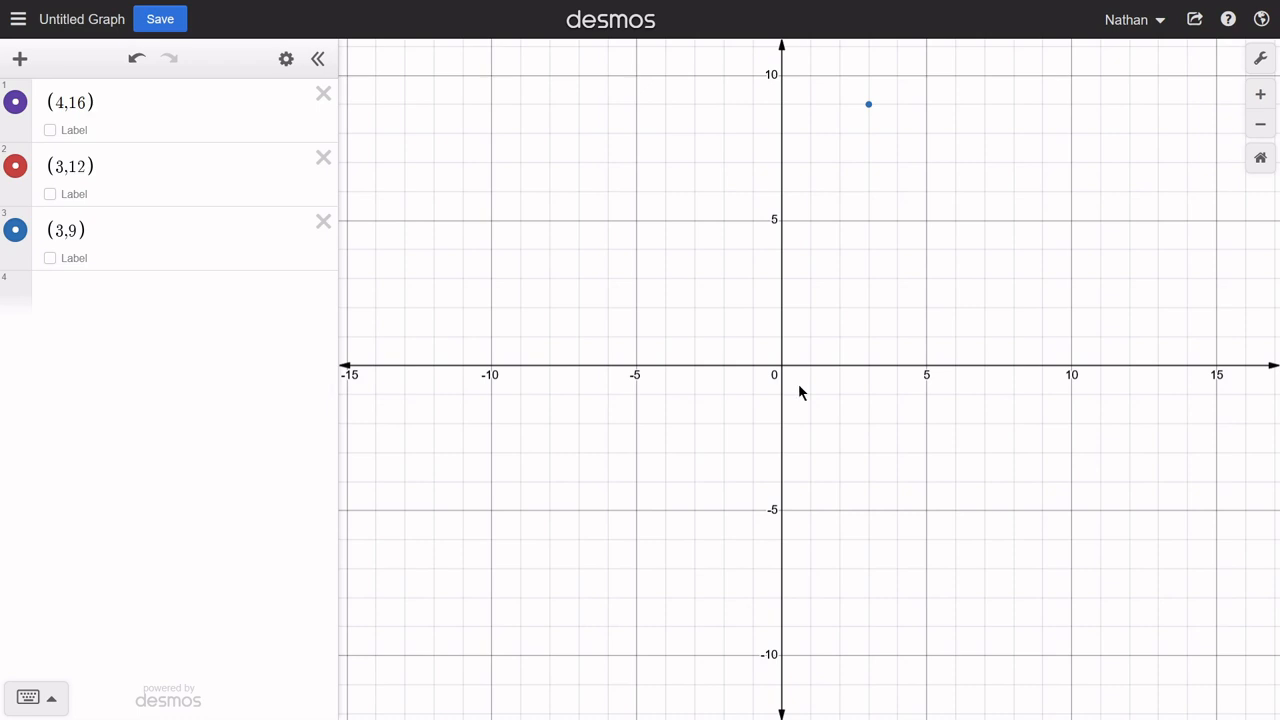
drag(807, 182, 826, 314)
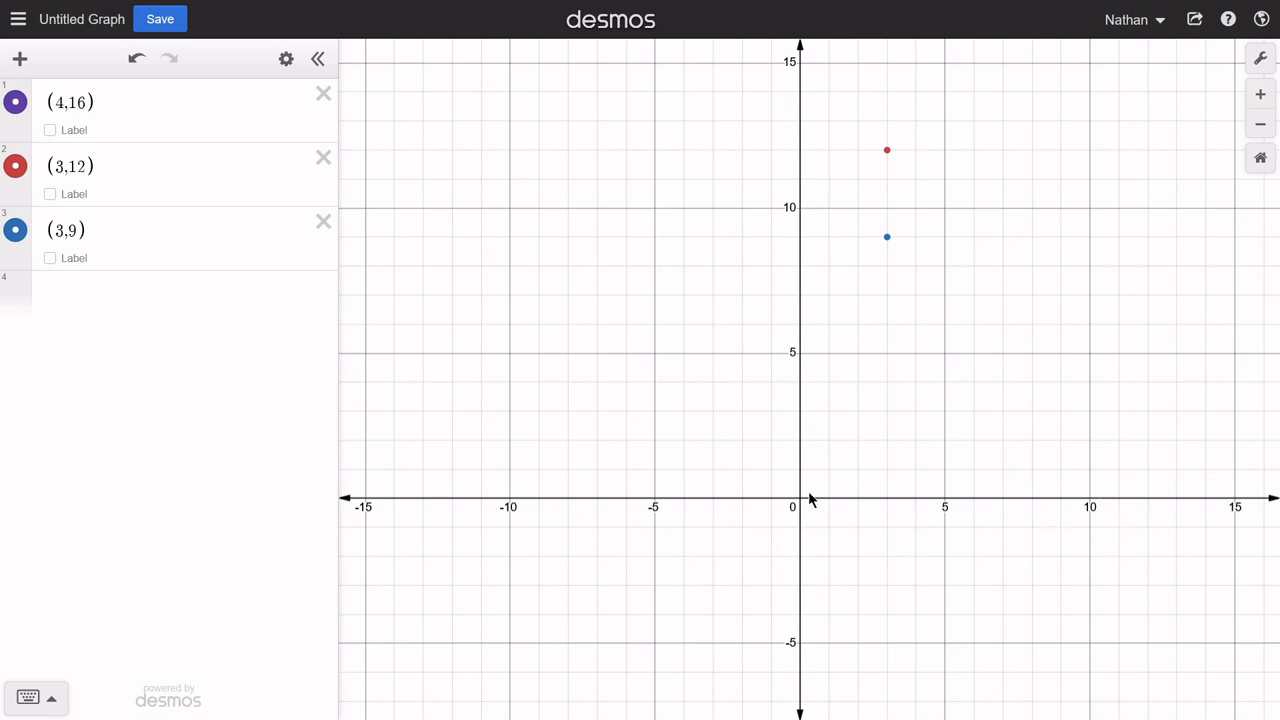
drag(823, 480, 716, 380)
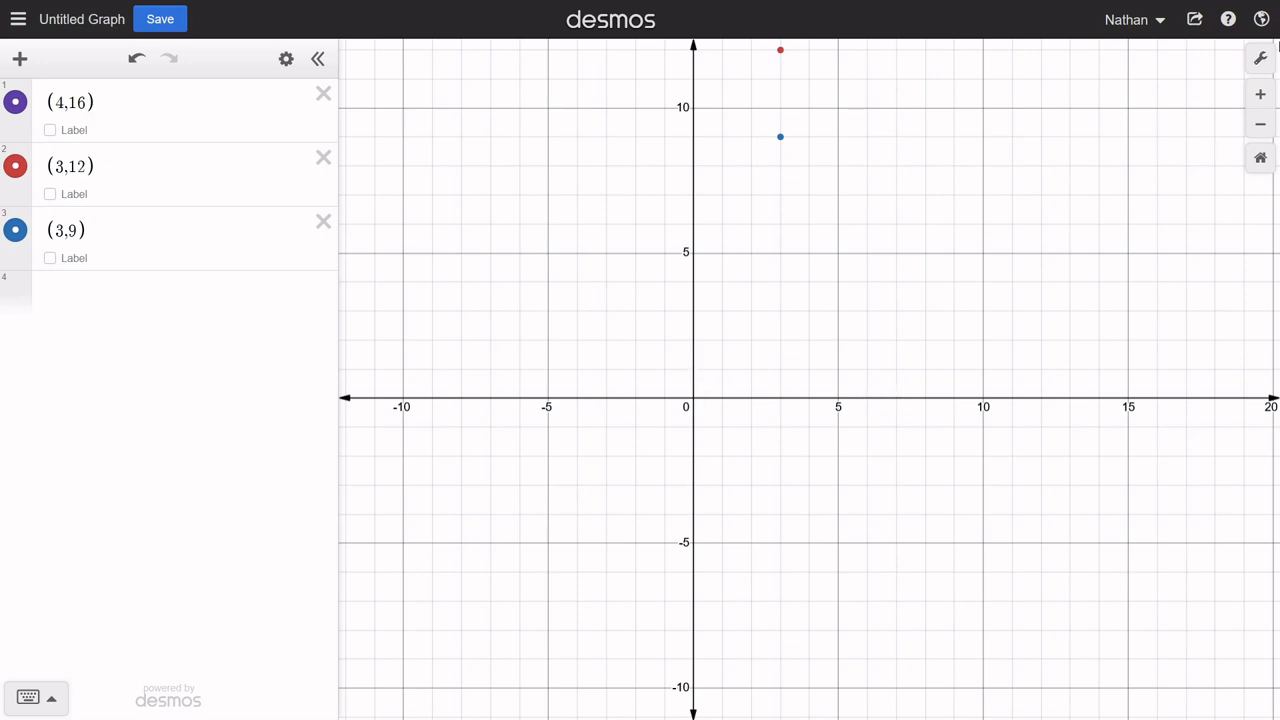
click(1260, 58)
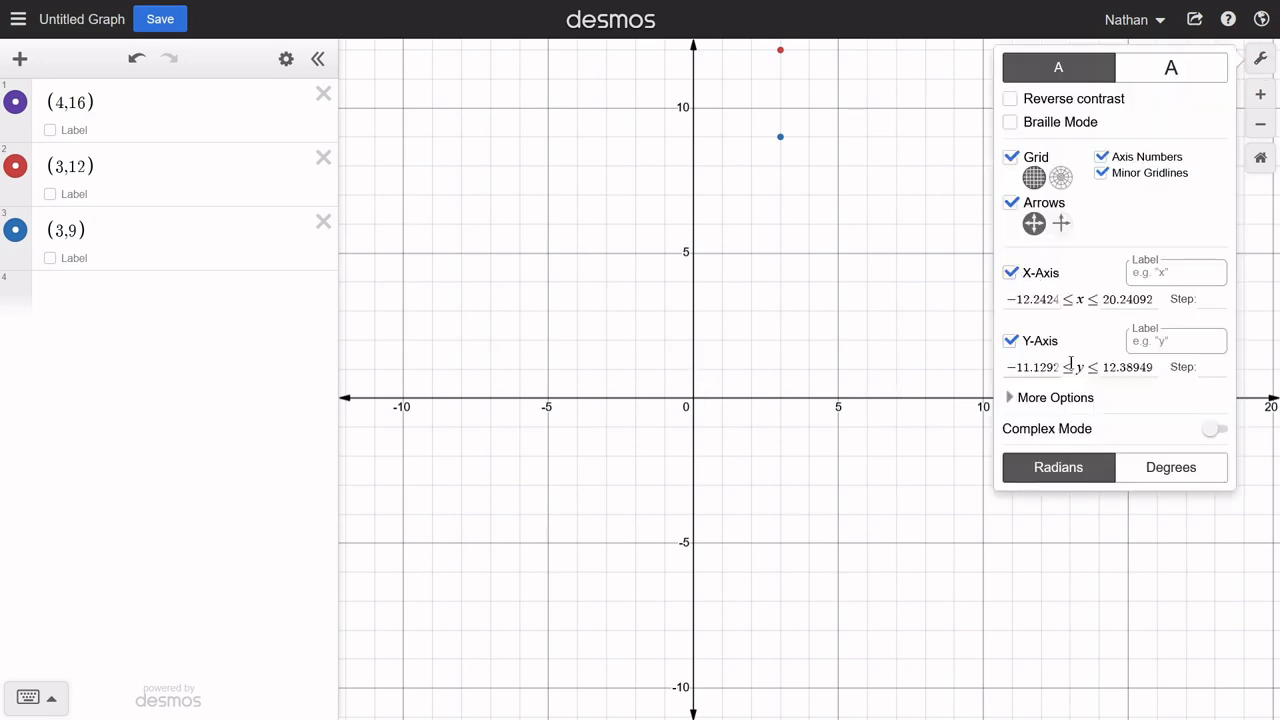
click(796, 339)
drag(793, 291, 828, 296)
scroll(863, 352, down, 1)
scroll(863, 351, down, 2)
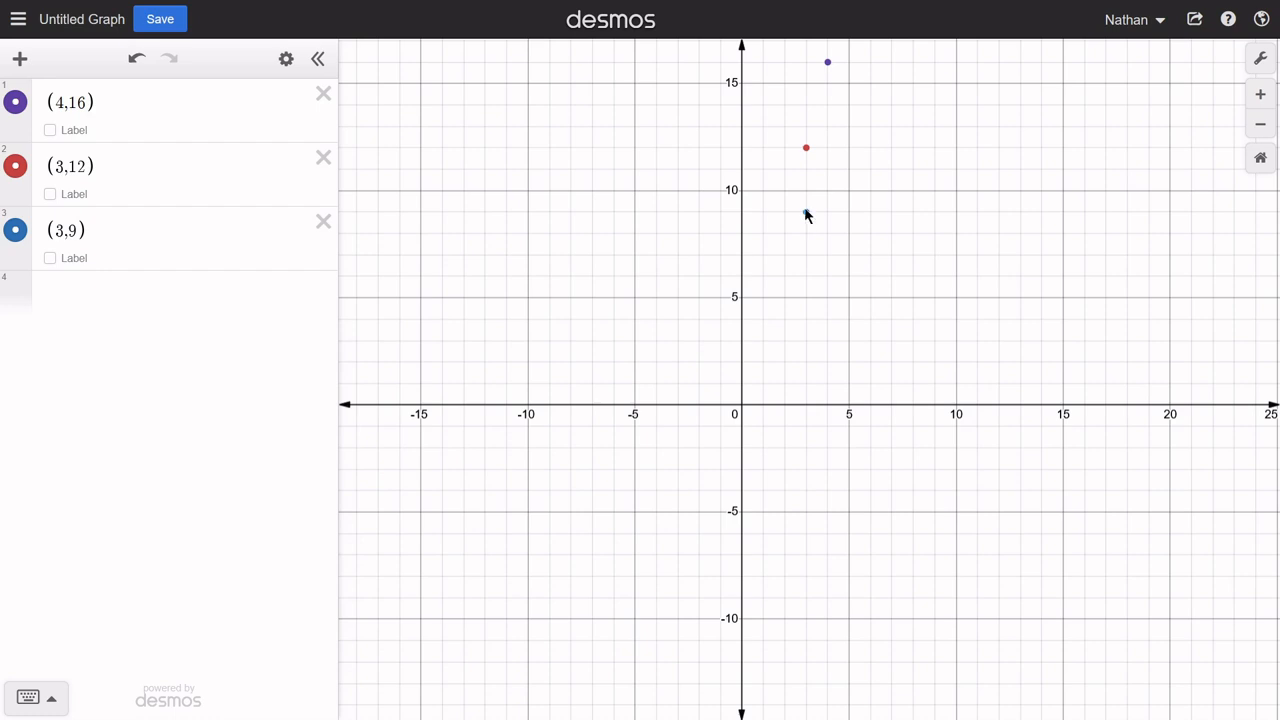
click(225, 112)
drag(801, 294, 798, 380)
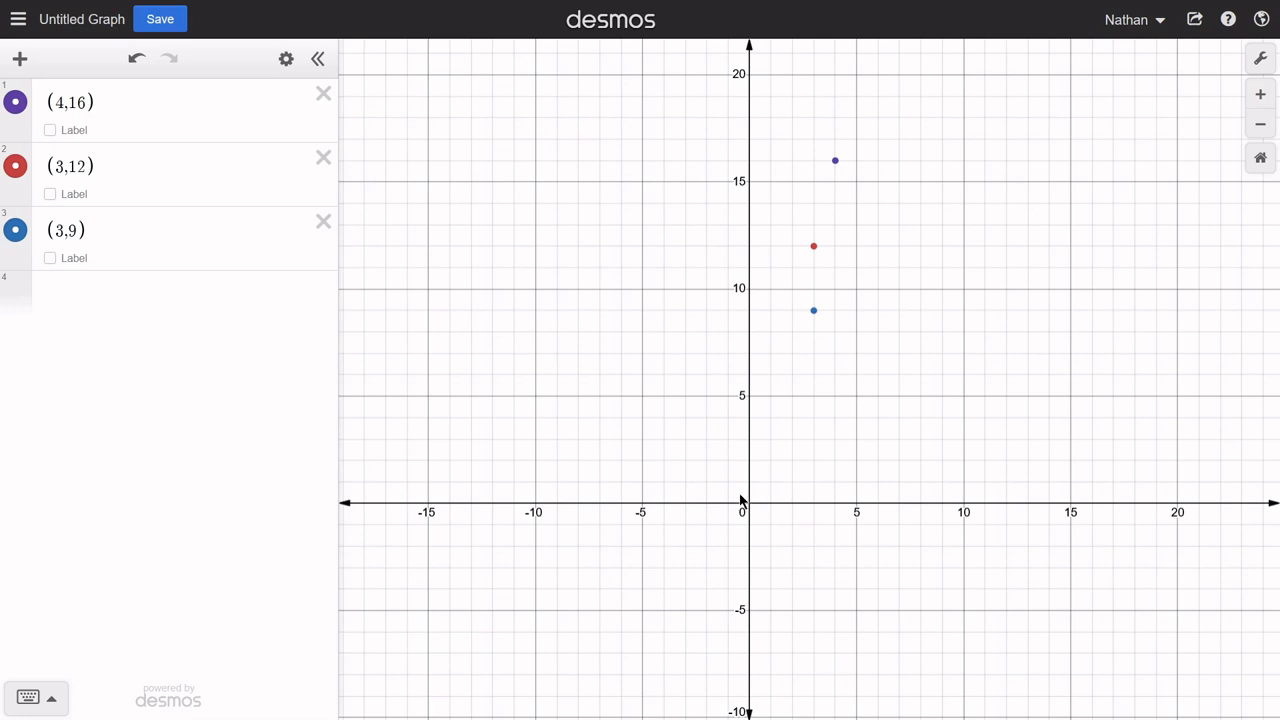
Step: Plot the point (0,0) as a fourth expression and show its coordinates on the graph
click(120, 279)
text((0,0)
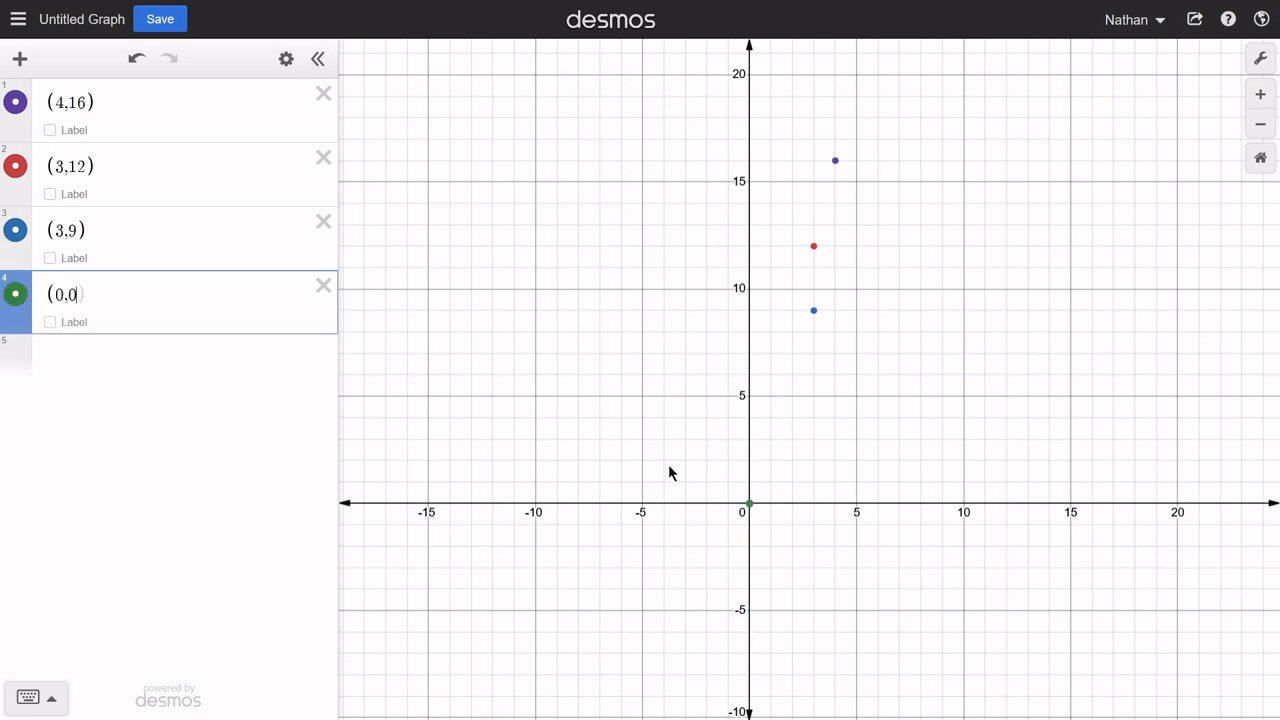
click(750, 504)
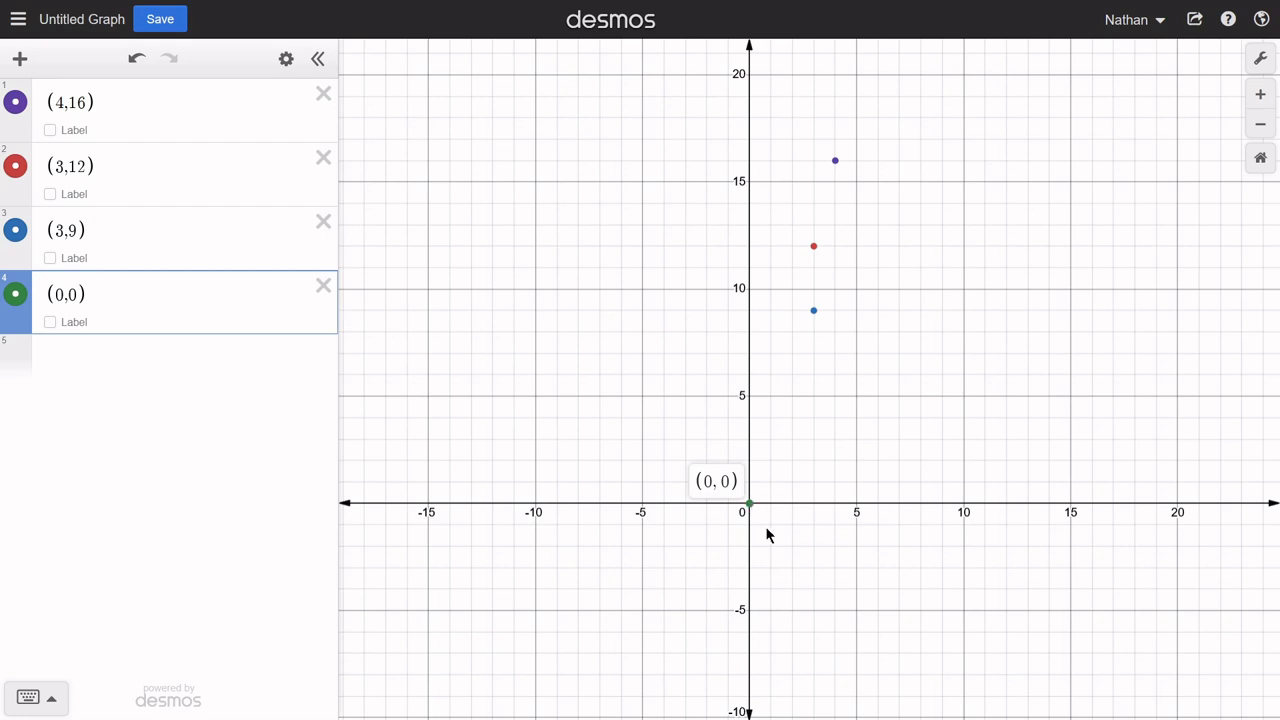
scroll(767, 535, up, 5)
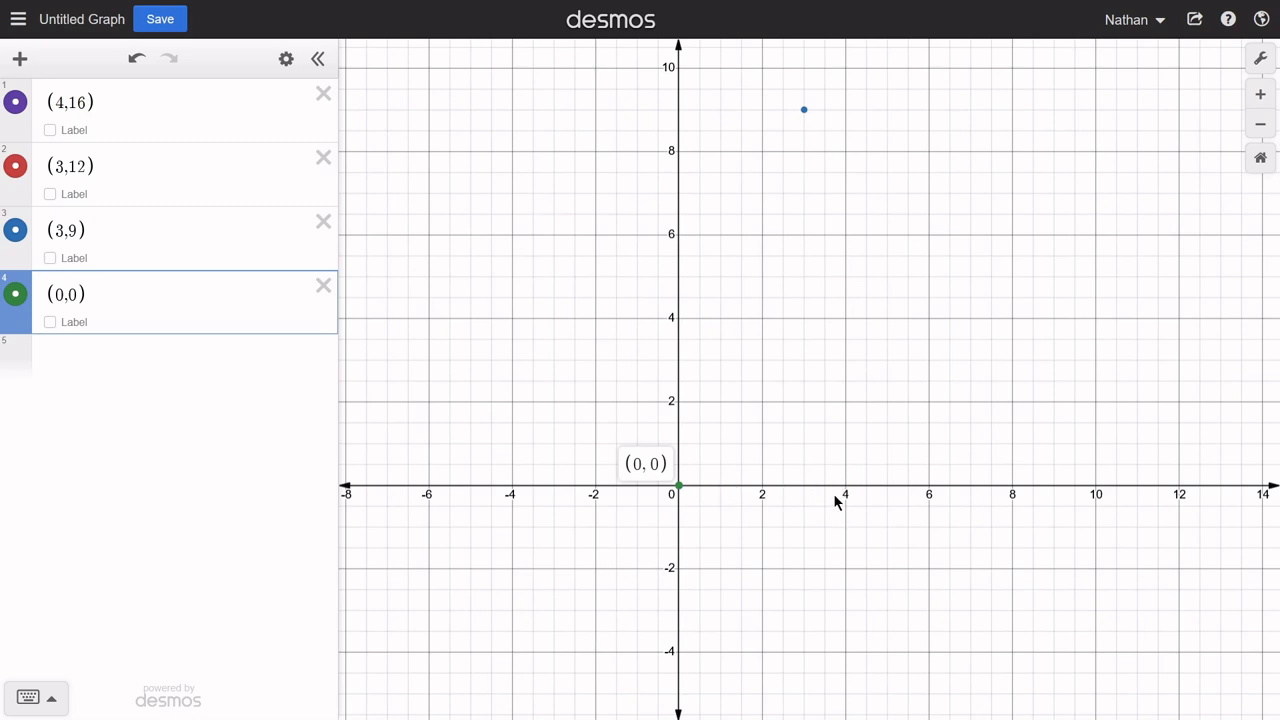
drag(840, 486, 840, 518)
scroll(840, 518, down, 3)
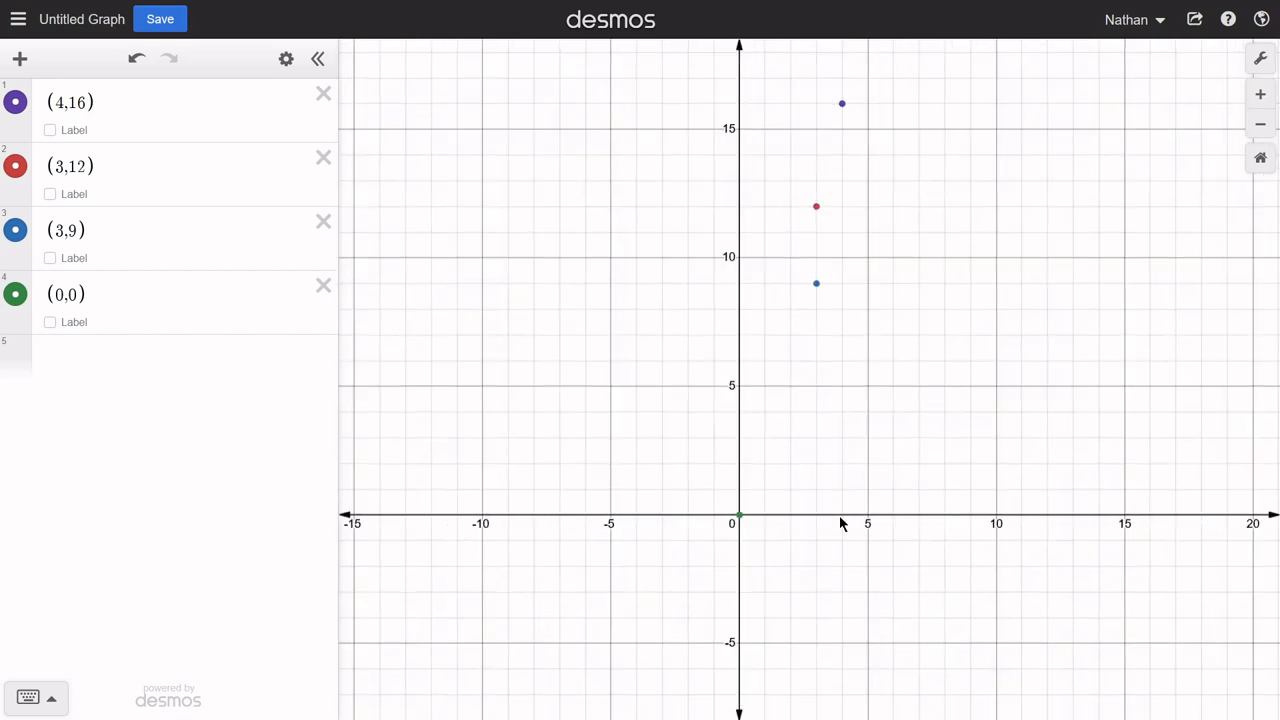
Step: Show the coordinates of the point (4,16) on the graph and examine how high the three points lie above the origin
drag(865, 407, 854, 509)
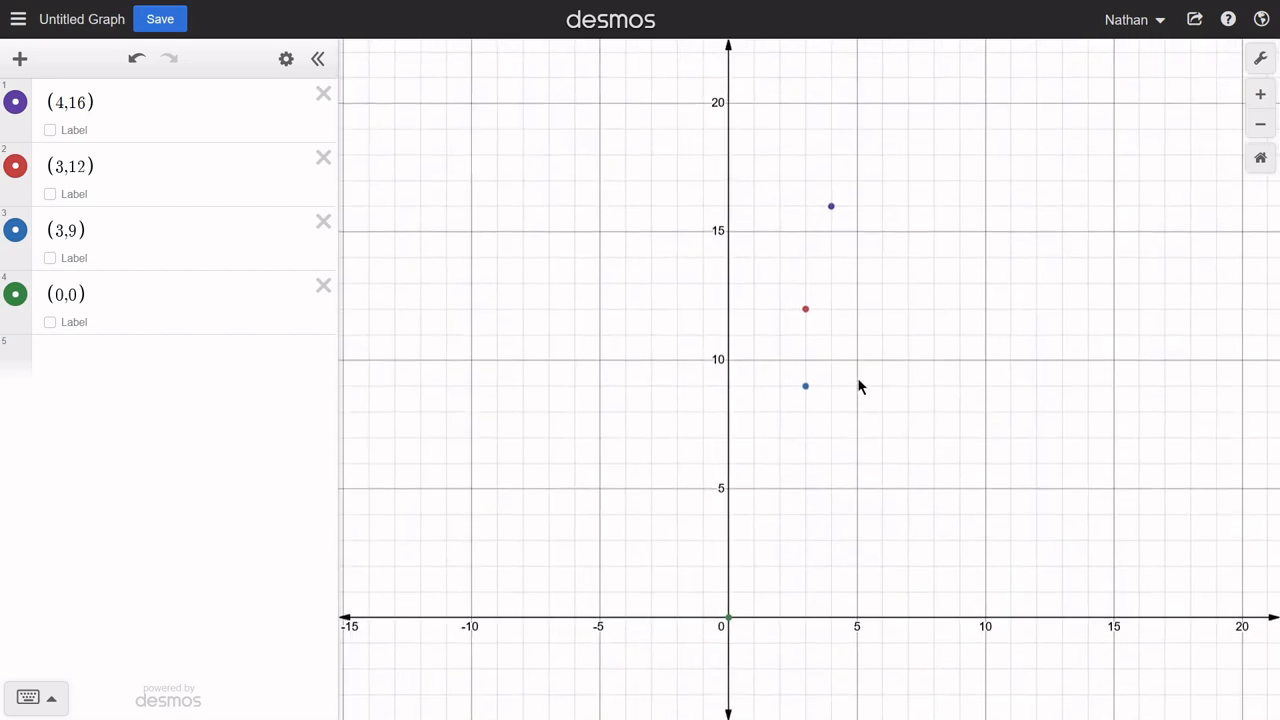
drag(857, 378, 843, 530)
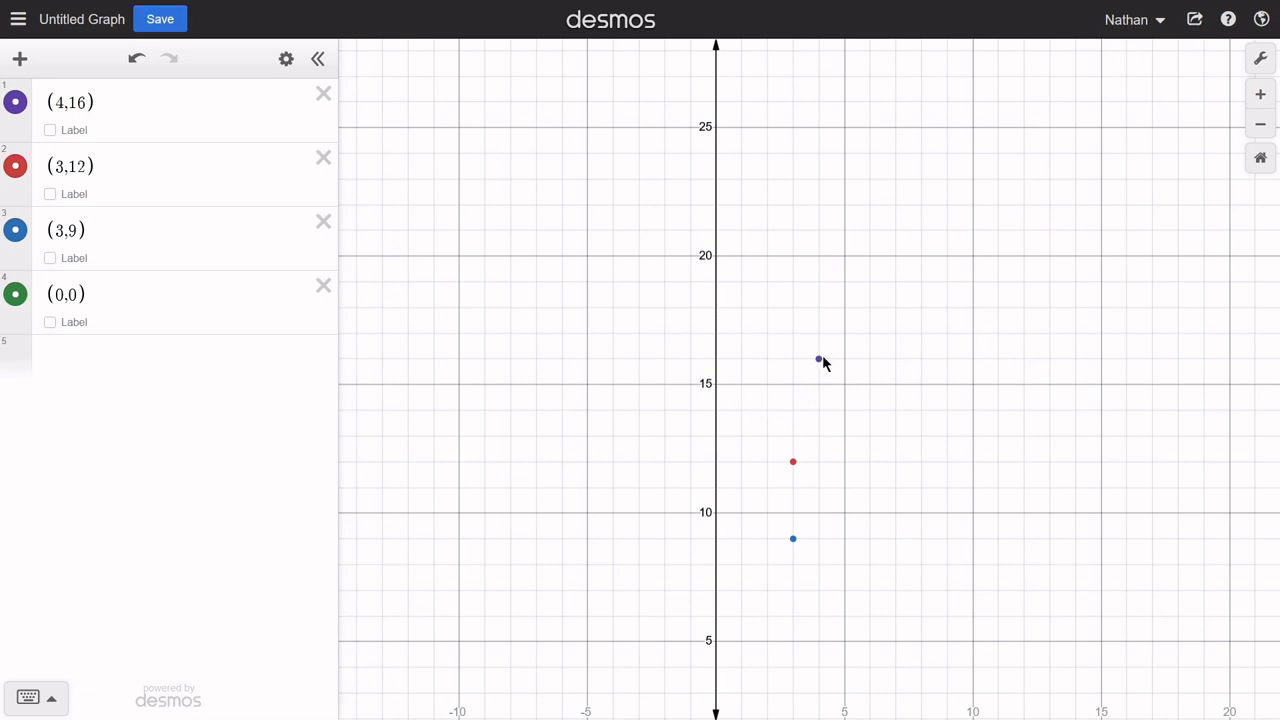
mouse_move(820, 361)
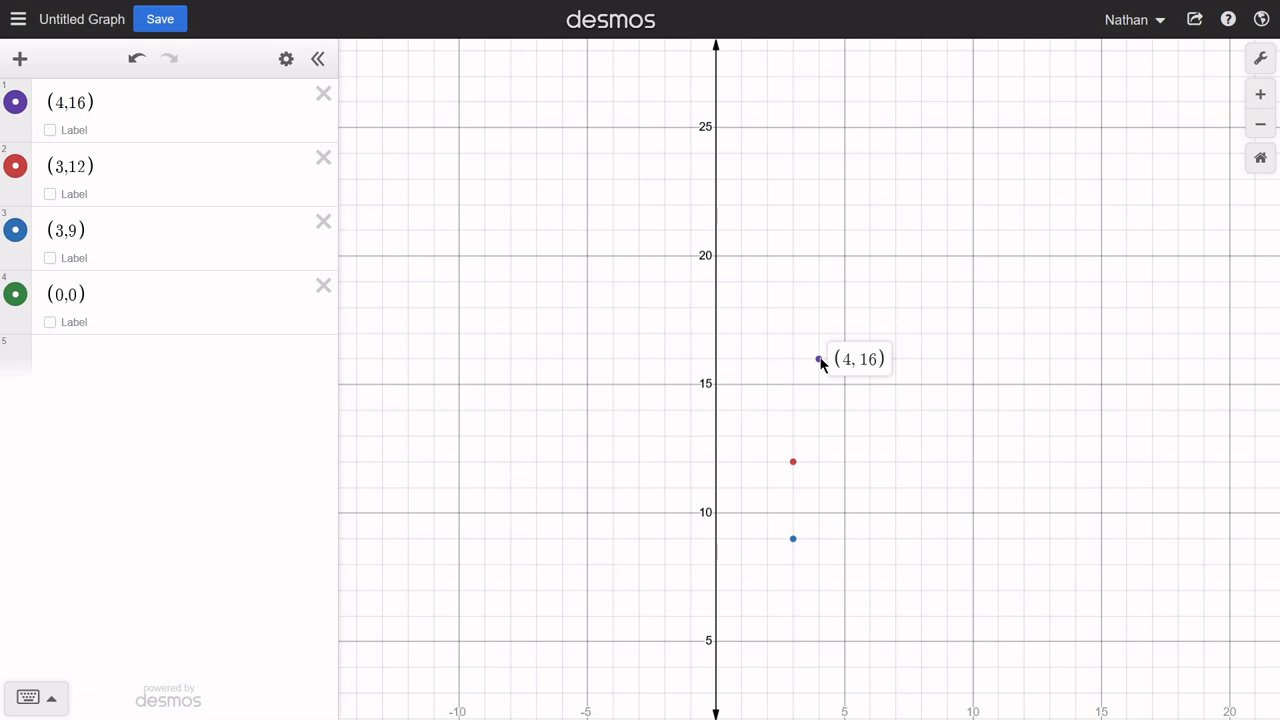
drag(891, 620, 890, 376)
scroll(846, 374, down, 3)
mouse_move(826, 388)
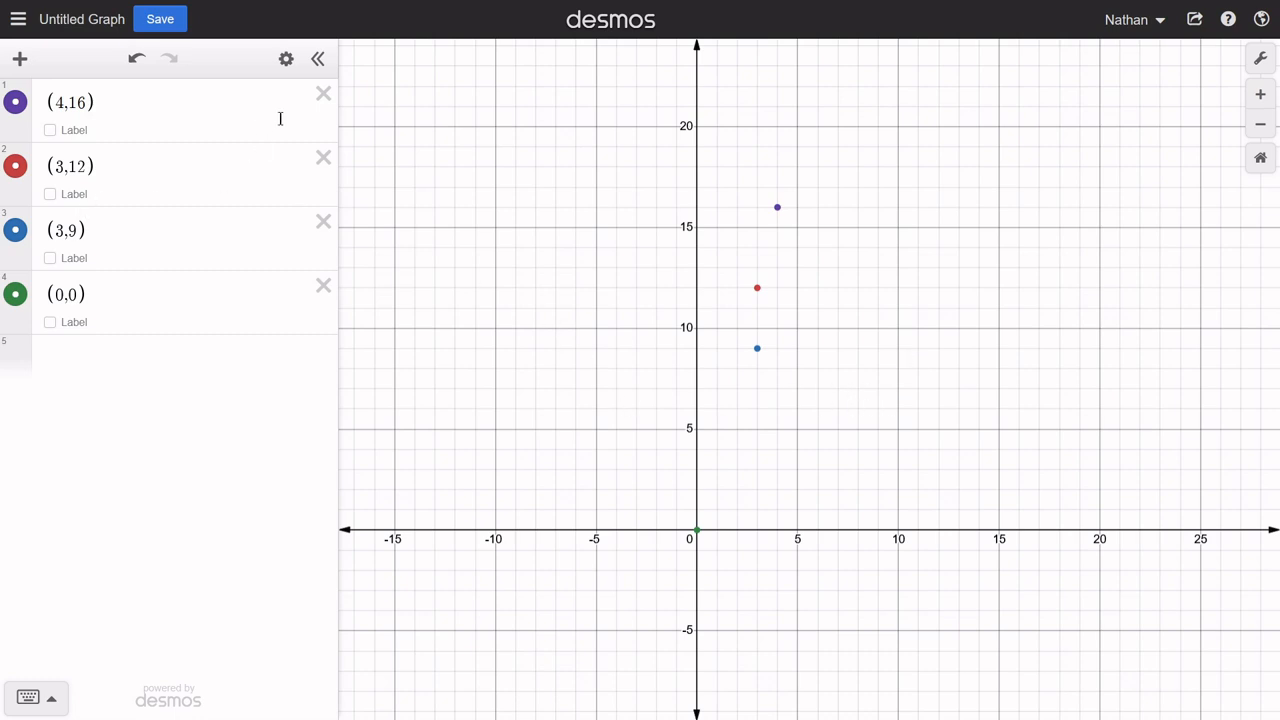
Step: Delete all four point expressions and restore the default graph view
click(324, 103)
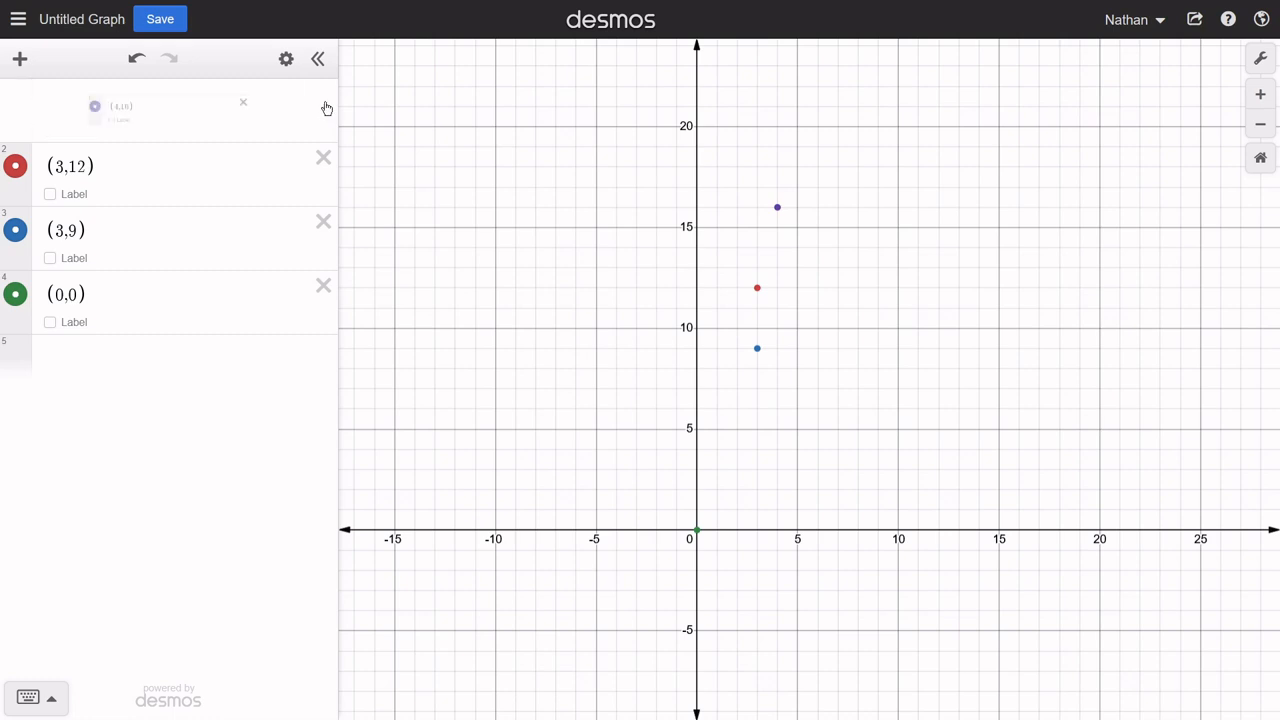
click(324, 106)
click(324, 106)
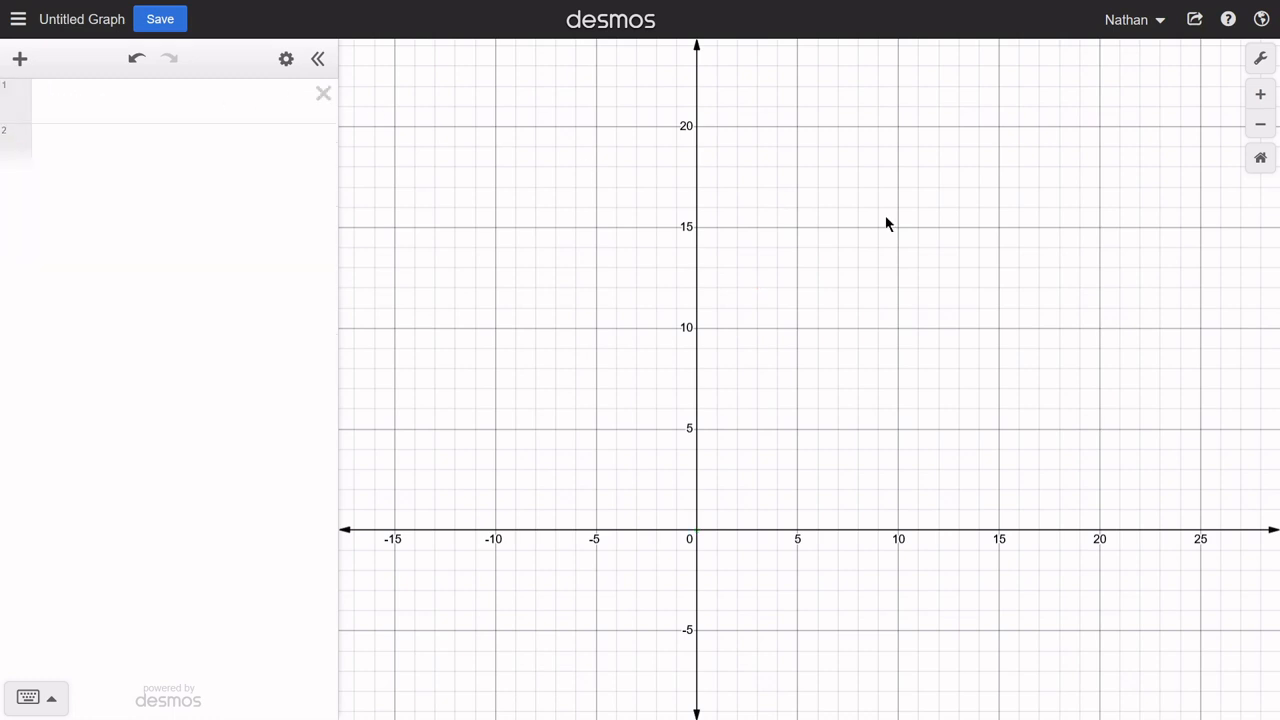
click(1256, 166)
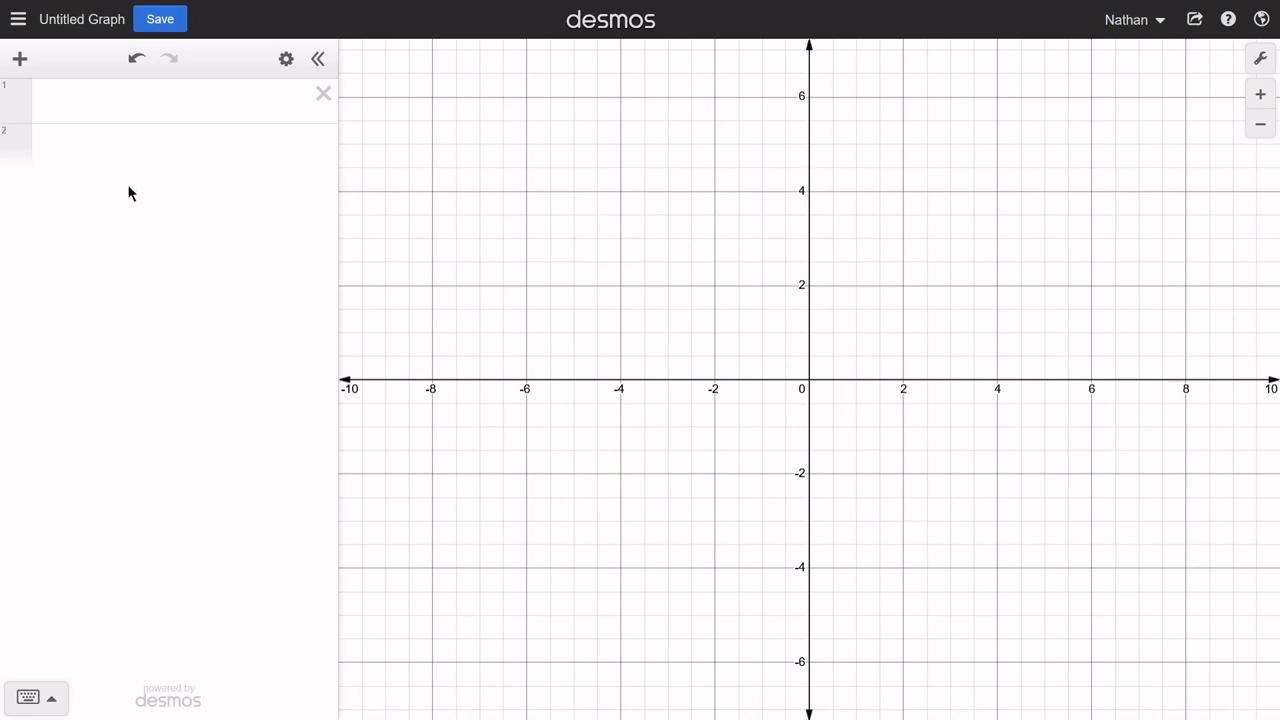
Step: Enter the point (a,b) with sliders for both variables and move it on the graph to about (2.93, 4.97)
click(196, 122)
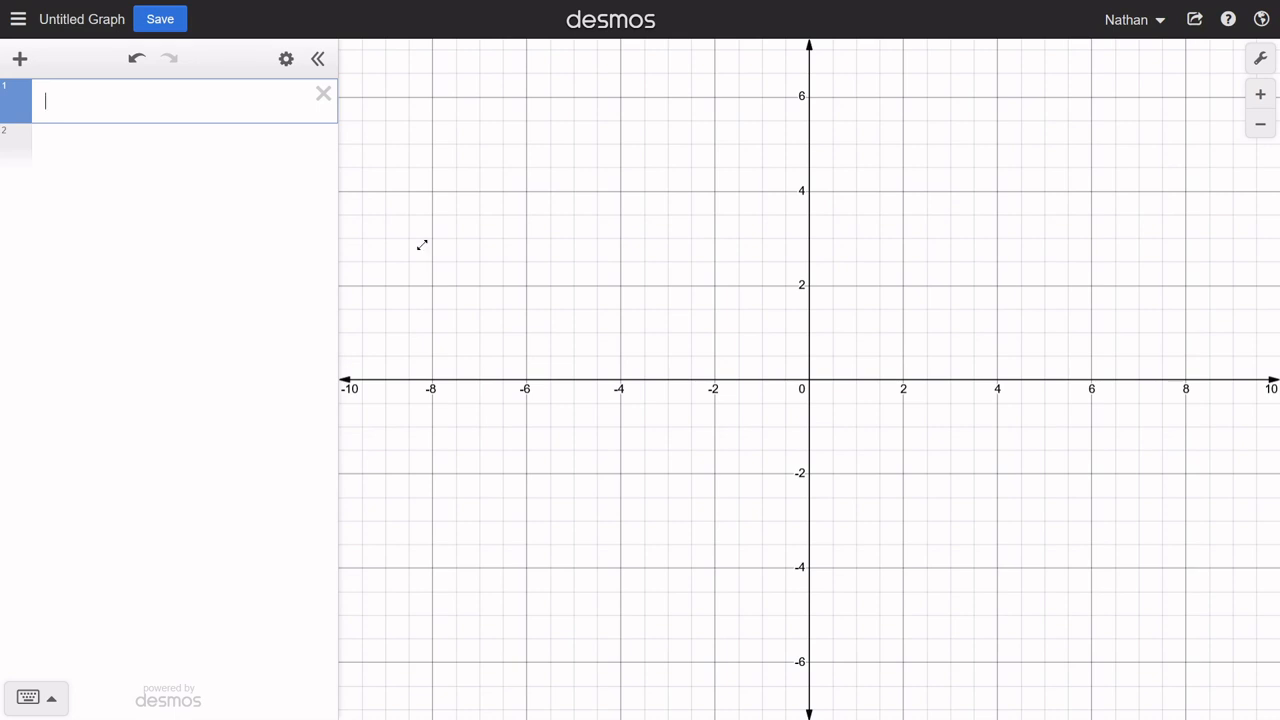
text((a,b)
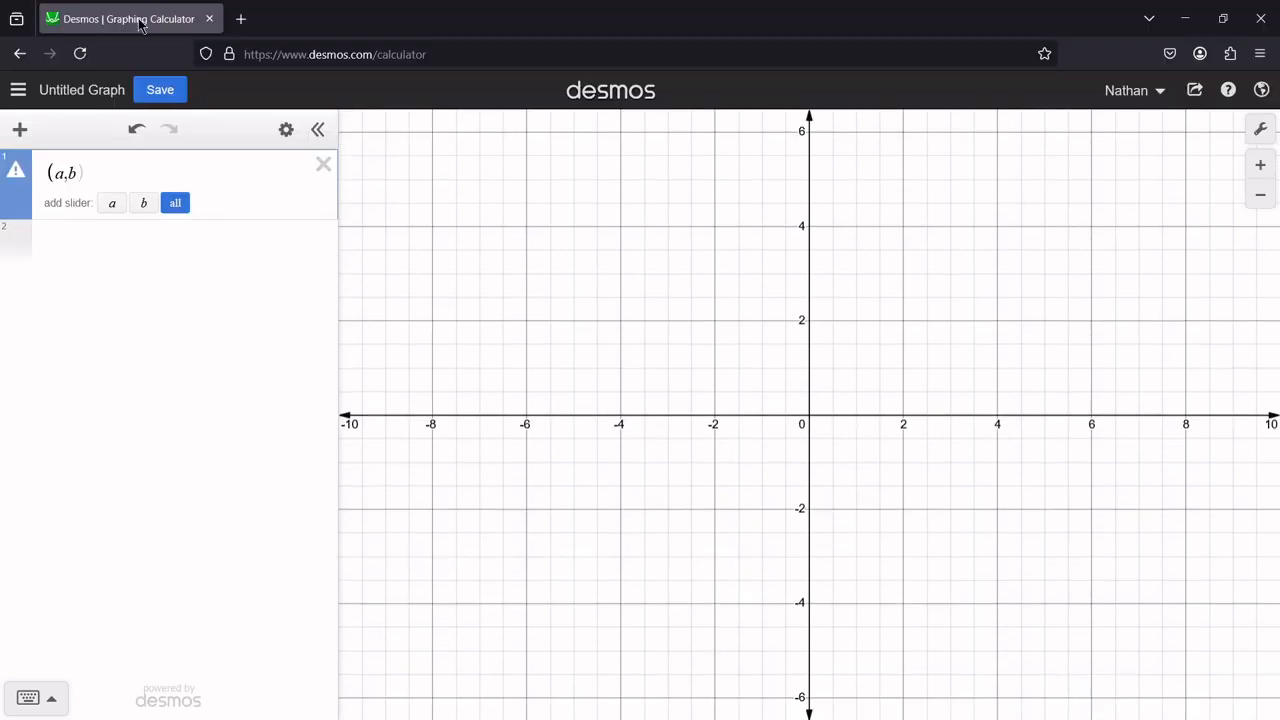
click(175, 132)
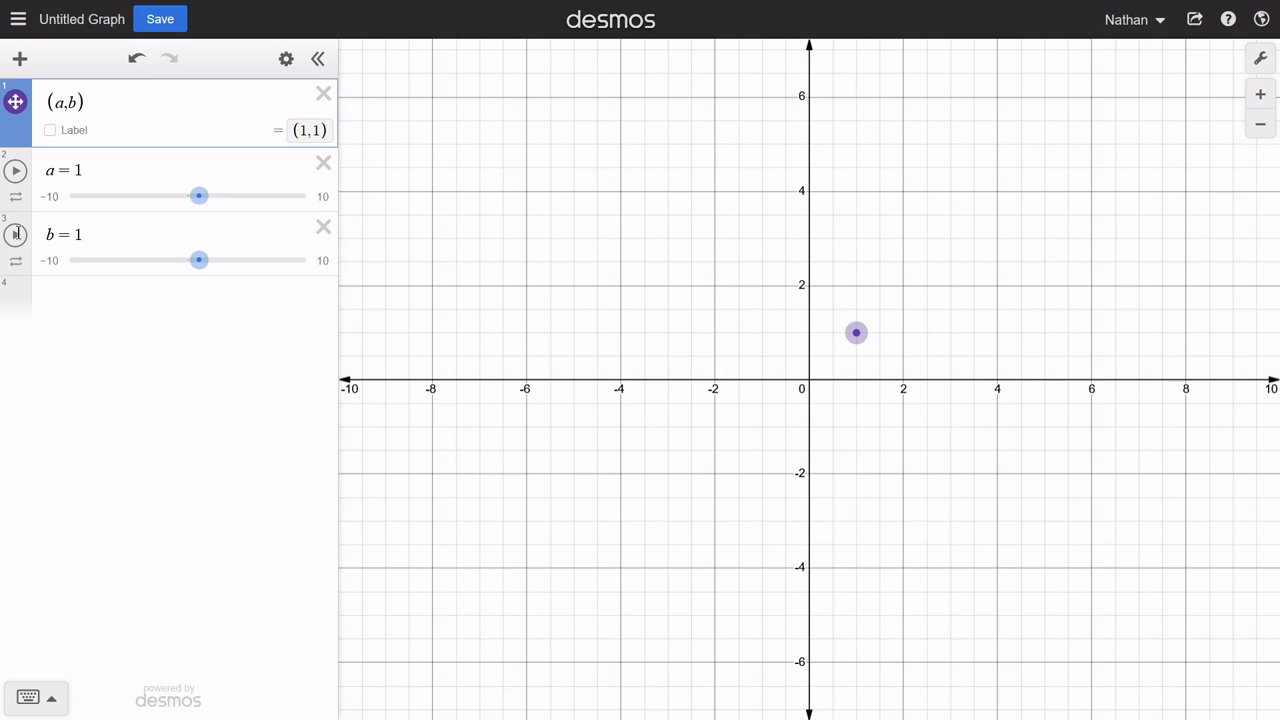
drag(856, 332, 947, 146)
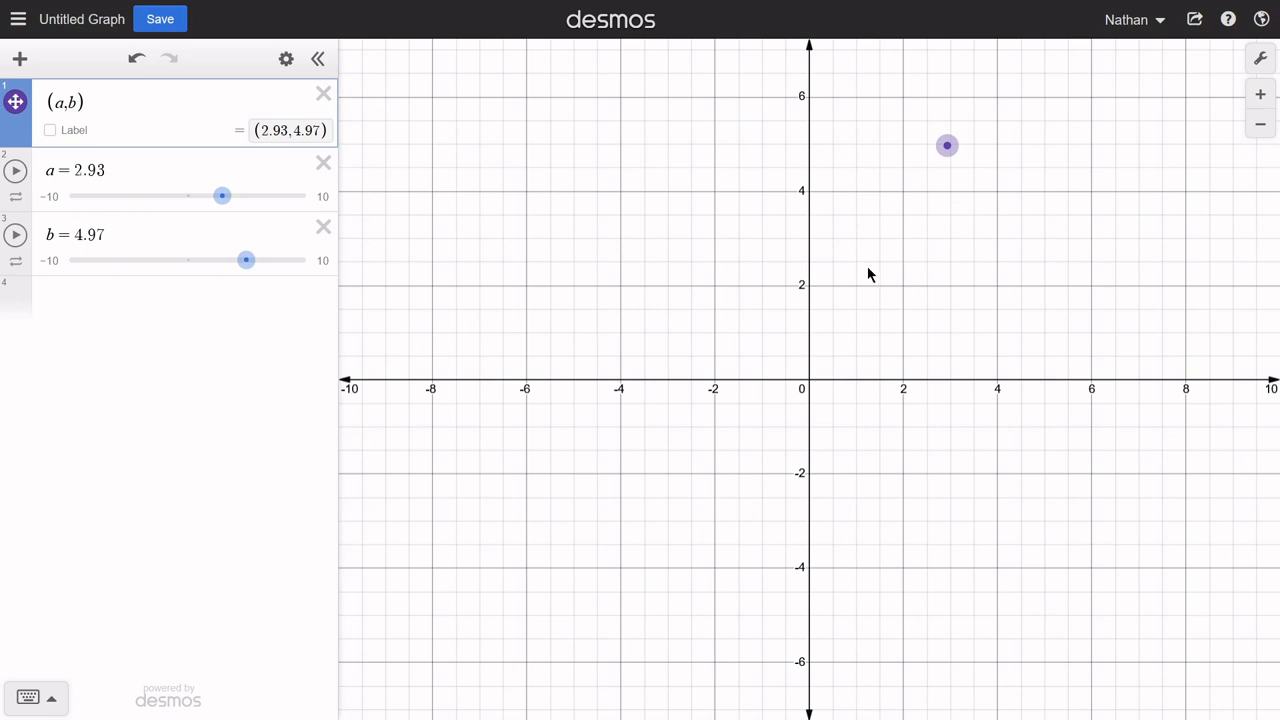
Step: Move the point on a much wider view to about (-202, 349), to about (384, 259), and to about (-50, -8)
drag(934, 230, 807, 456)
scroll(807, 460, down, 1)
click(1262, 126)
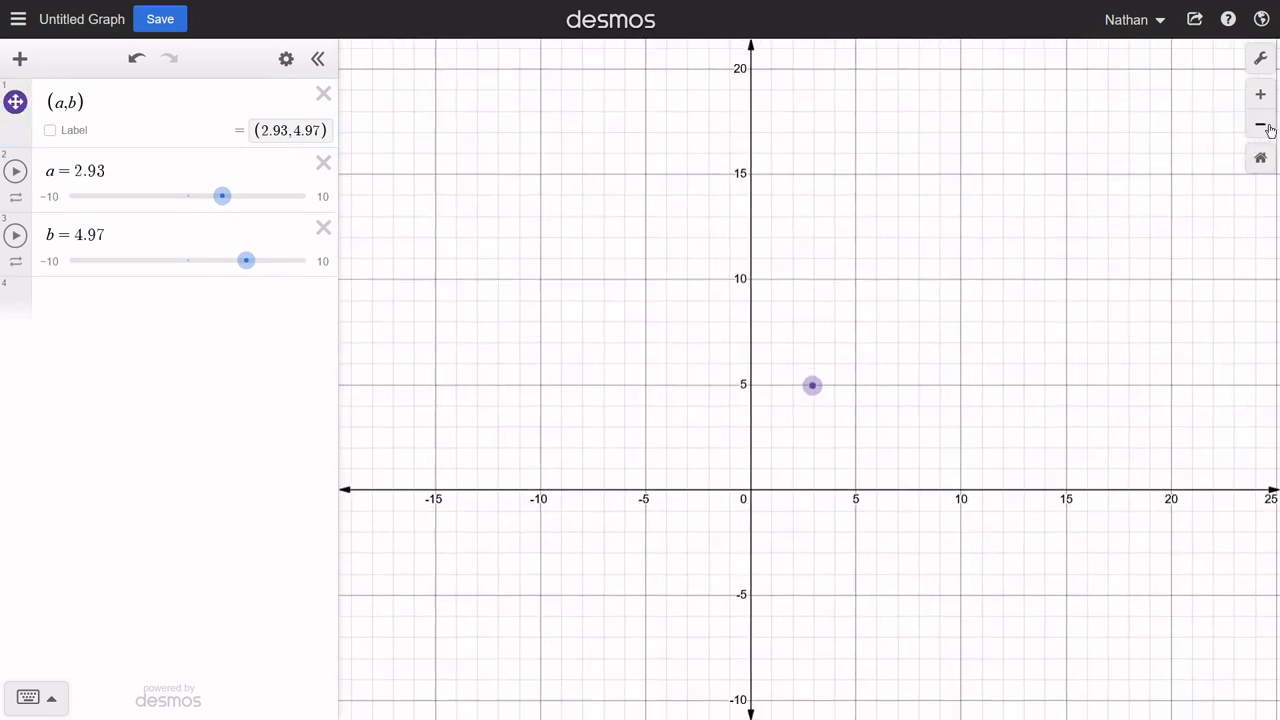
click(1265, 128)
click(1262, 126)
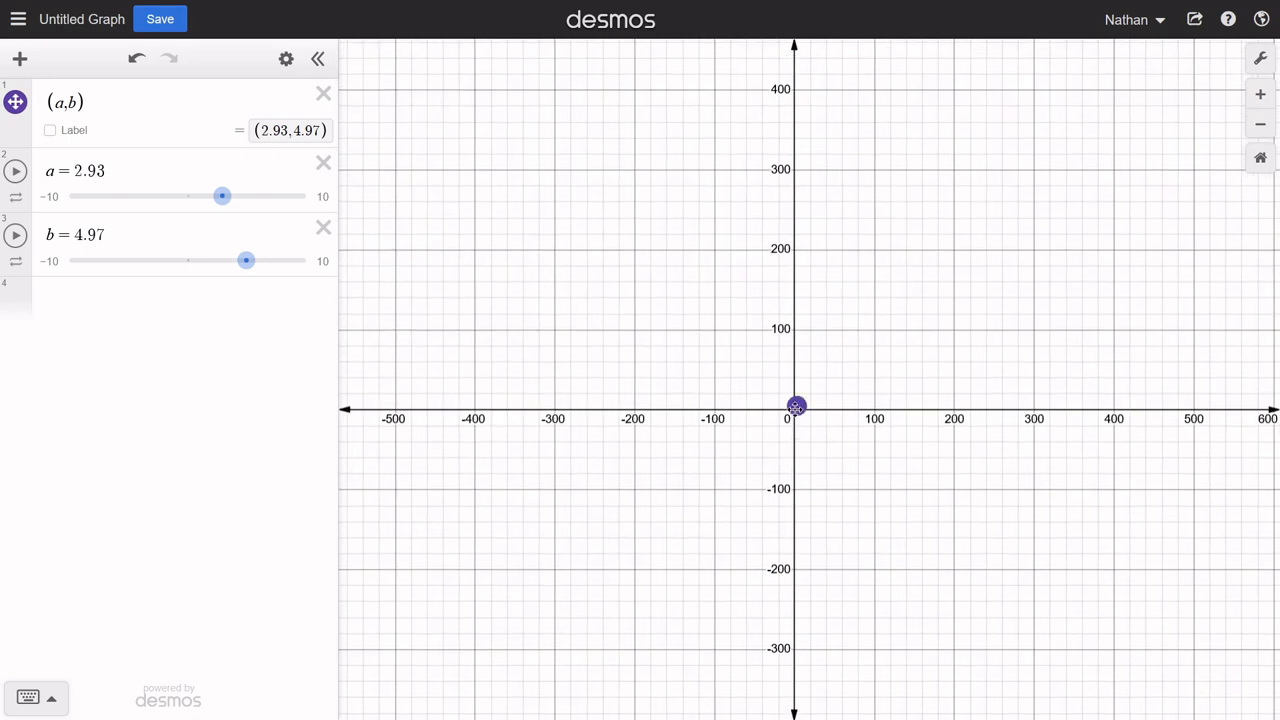
drag(794, 410, 633, 130)
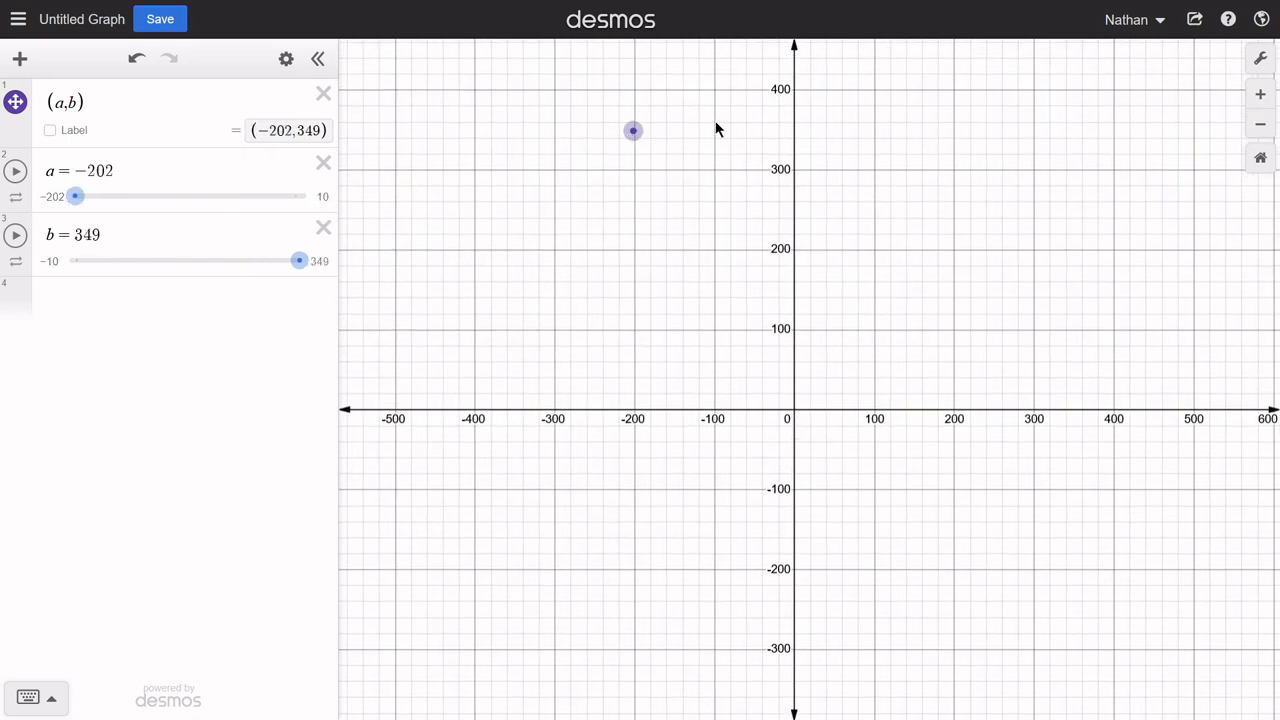
drag(633, 134, 1109, 167)
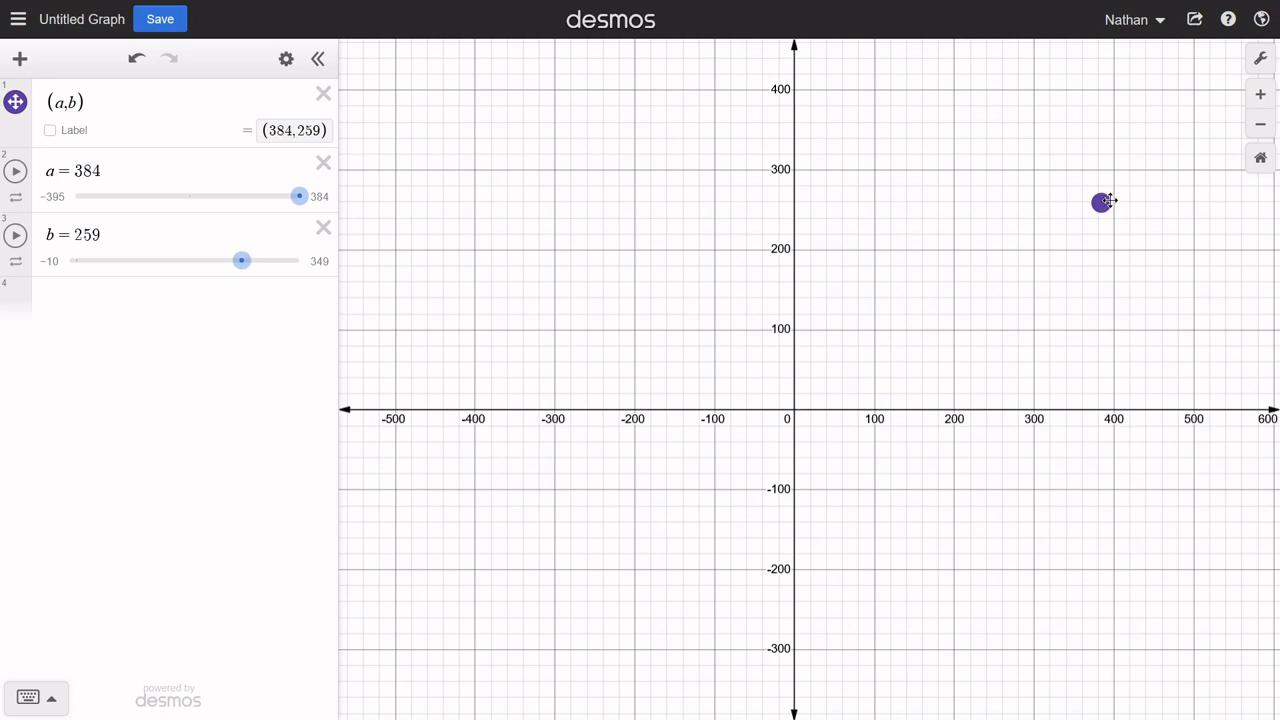
drag(1105, 205, 755, 416)
Step: Restore the default graph view, and use the sliders to set a to 10 and b to 0
scroll(830, 458, up, 1)
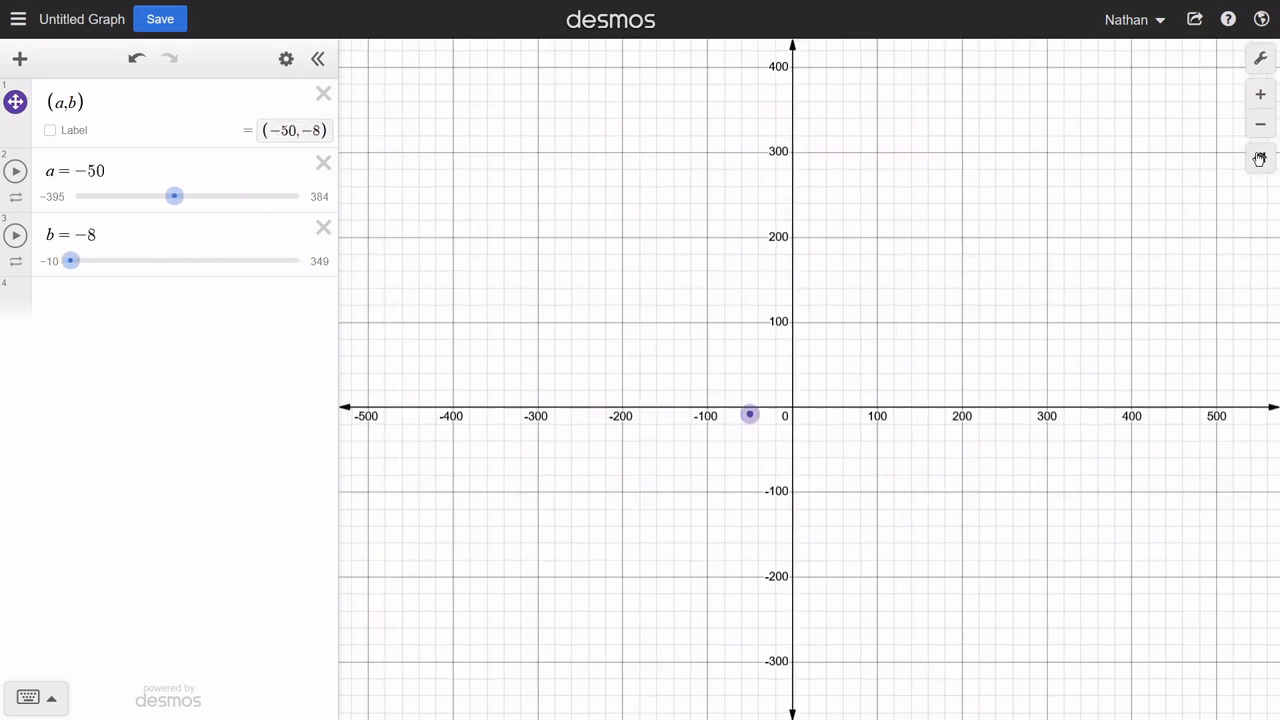
click(1260, 160)
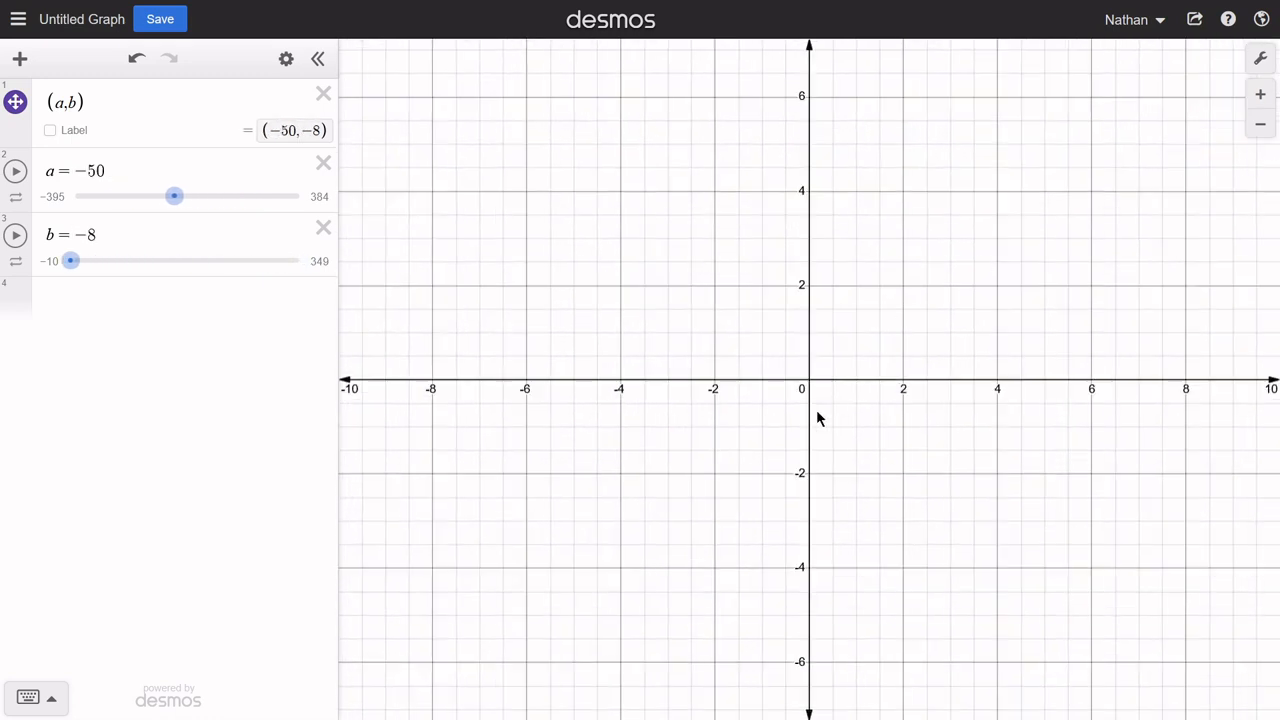
scroll(813, 413, up, 2)
scroll(798, 404, down, 1)
drag(185, 197, 203, 203)
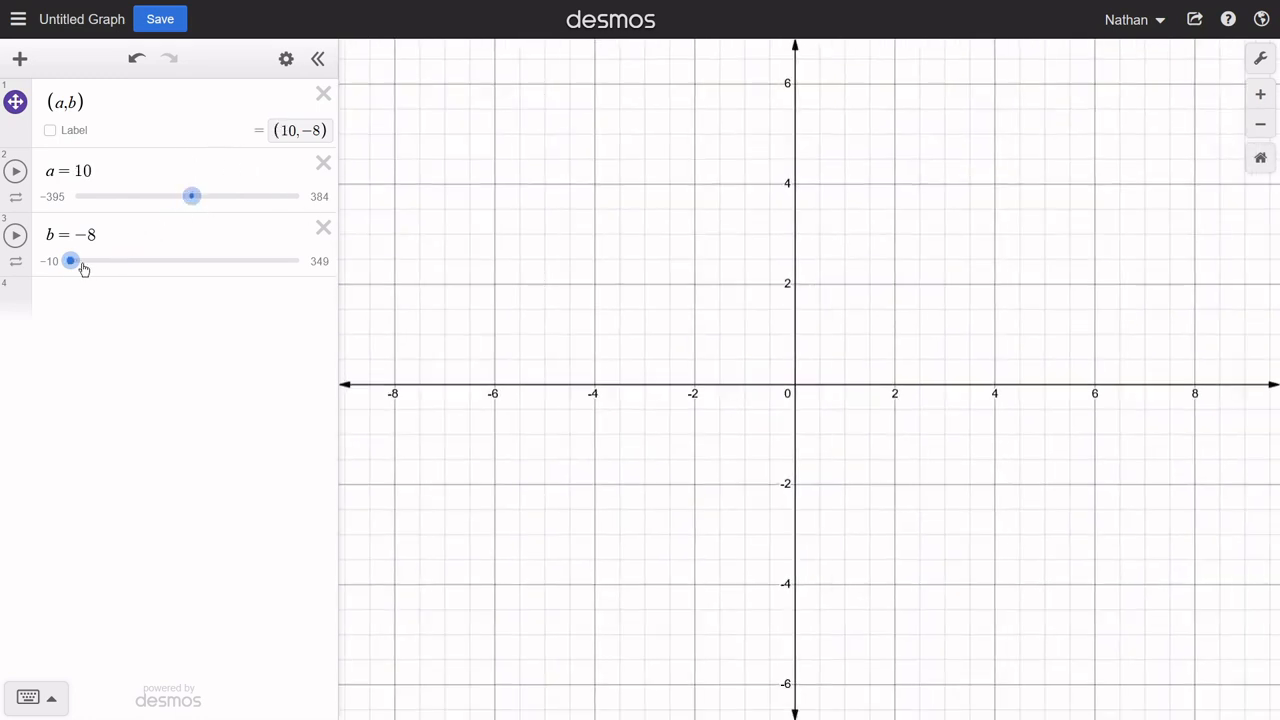
drag(83, 266, 86, 274)
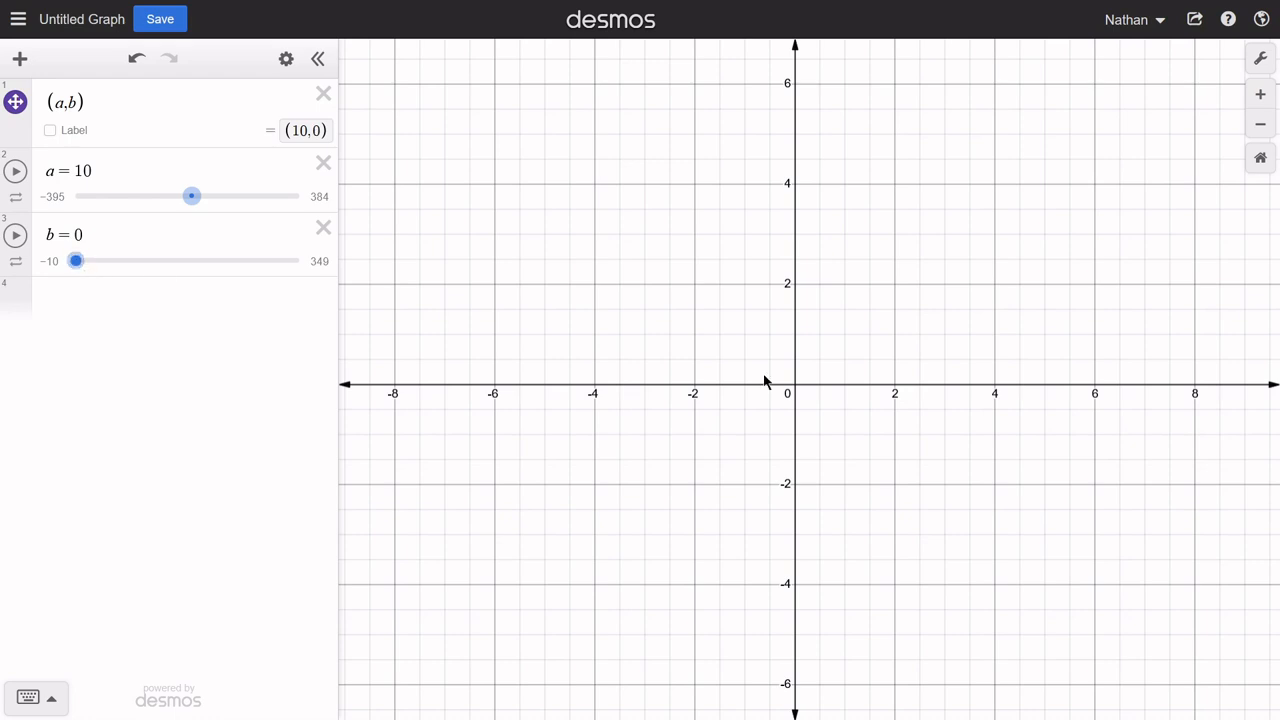
Step: Set a to 0 so the point sits at the origin
click(123, 172)
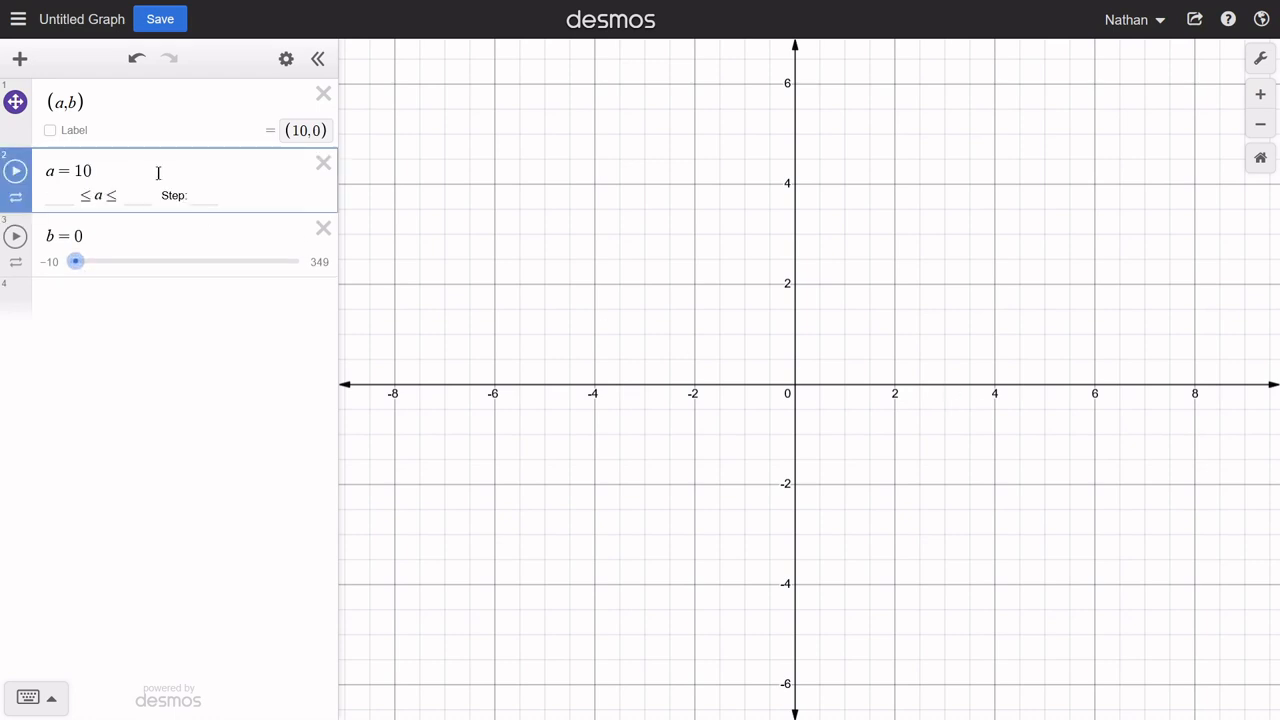
key(BackSpace)
key(BackSpace)
text(0)
scroll(798, 398, up, 7)
right_click(799, 395)
click(765, 389)
scroll(759, 402, up, 3)
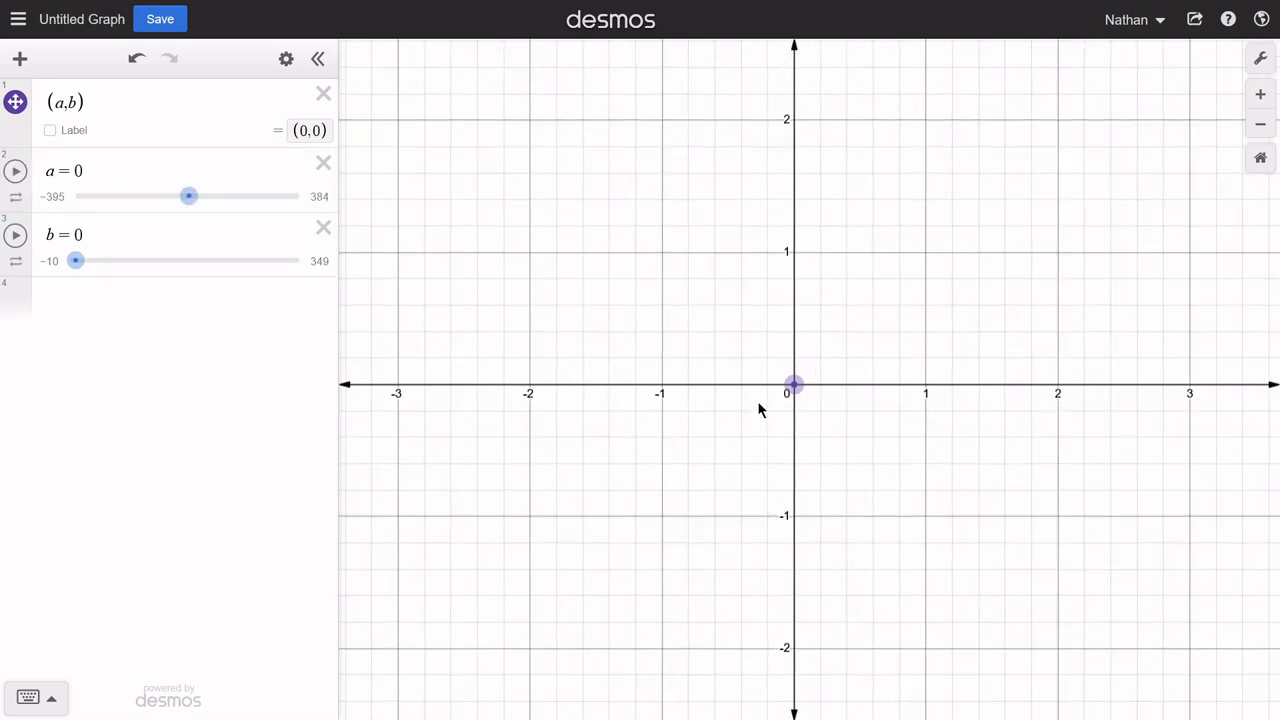
Step: Move the point off the origin to about (0.54, 0.135), view it at wider scales, and restore the default graph view
scroll(759, 398, up, 4)
drag(791, 385, 915, 352)
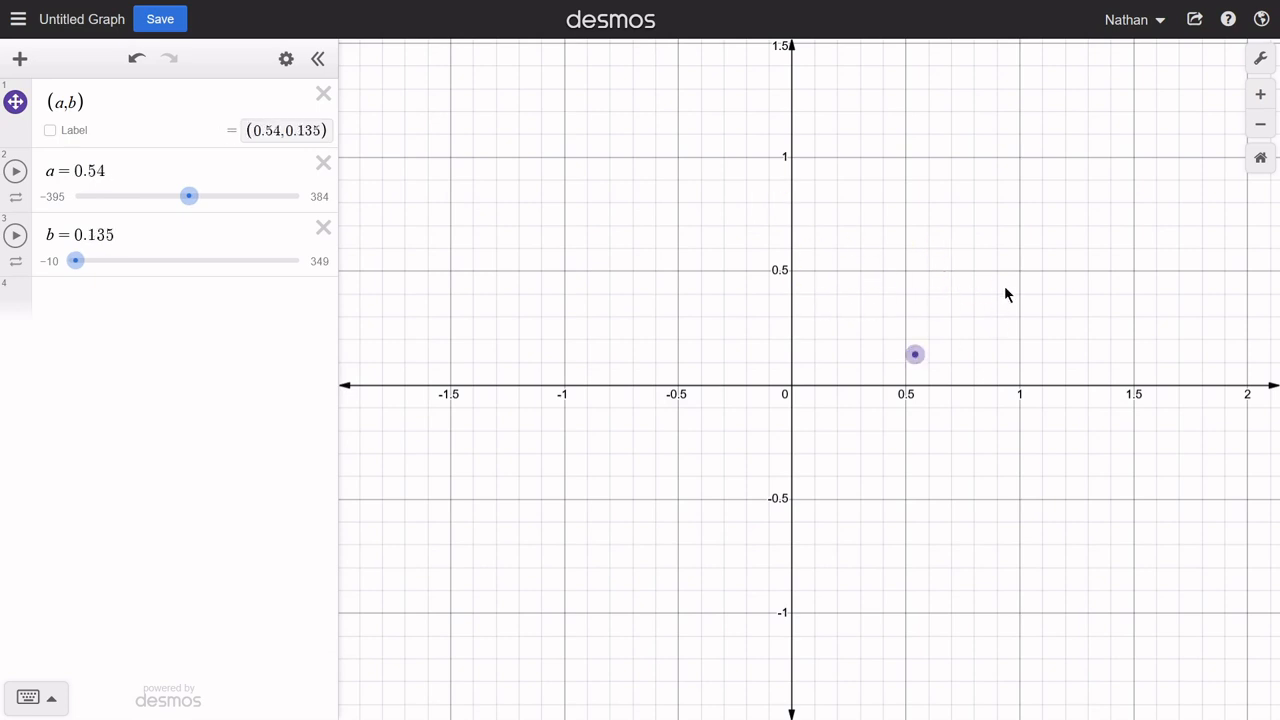
drag(1004, 285, 640, 531)
scroll(665, 520, down, 3)
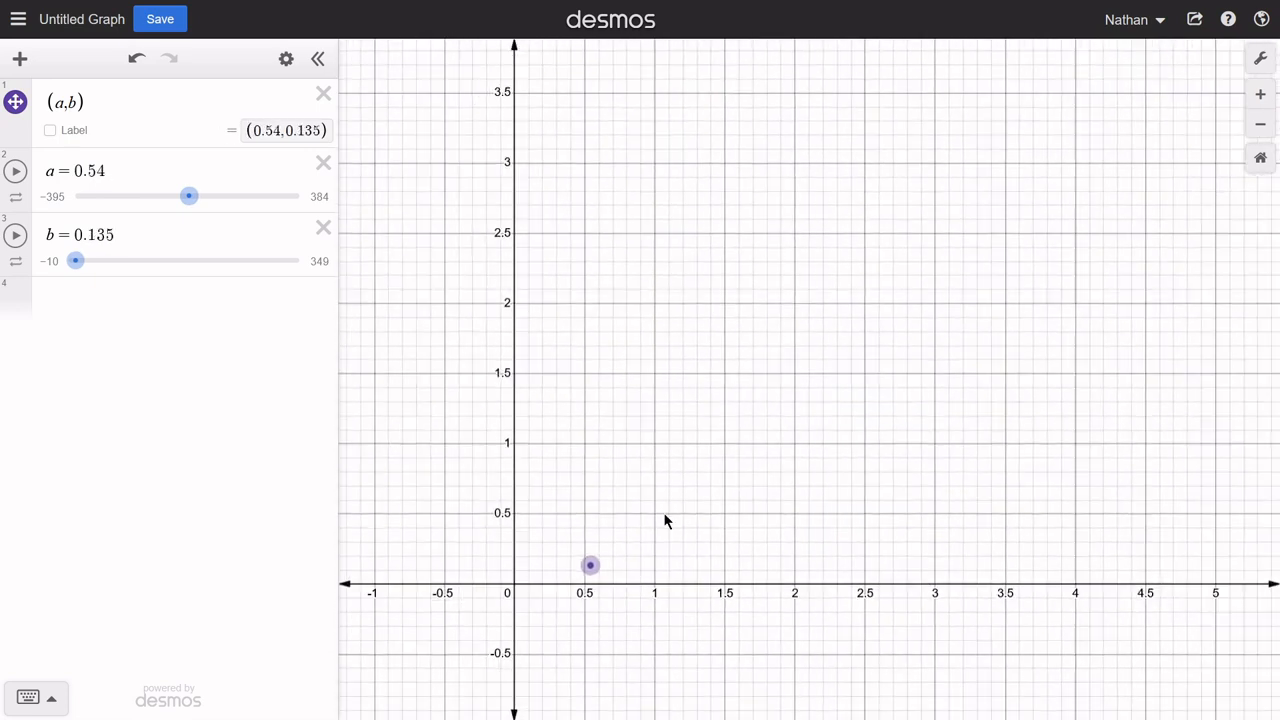
scroll(669, 513, down, 2)
scroll(863, 456, down, 2)
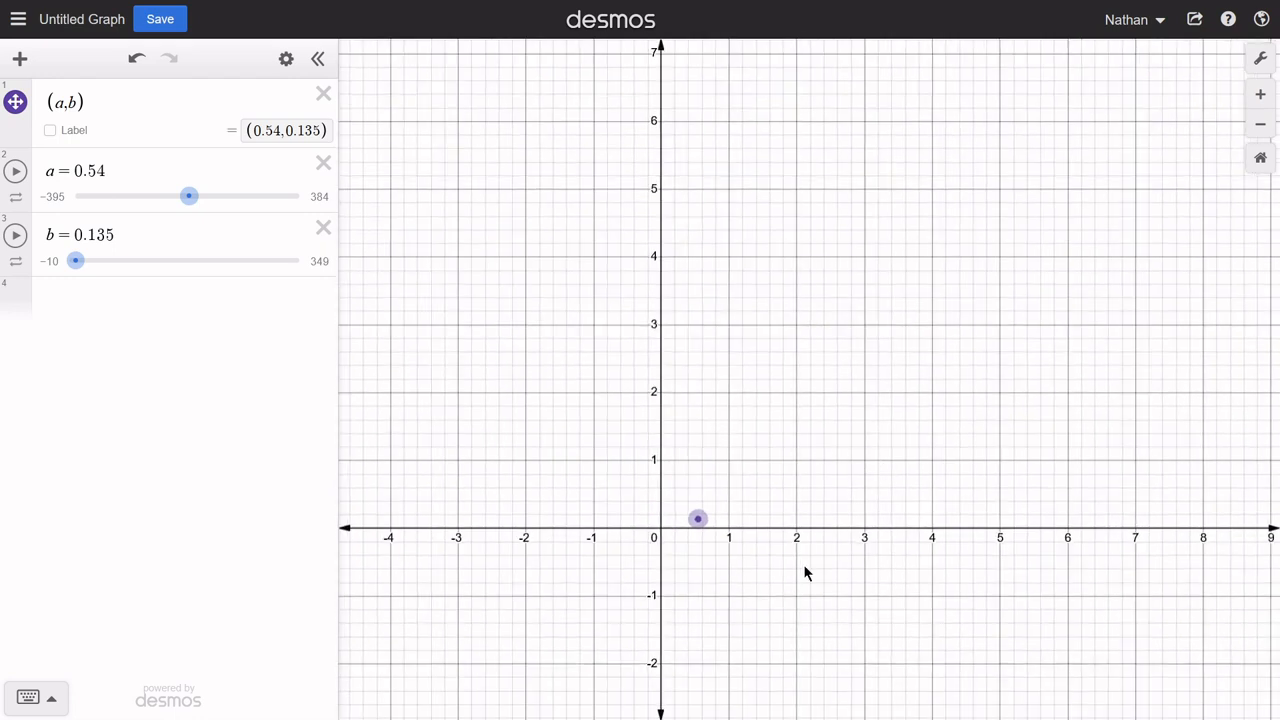
drag(805, 570, 886, 458)
click(1260, 157)
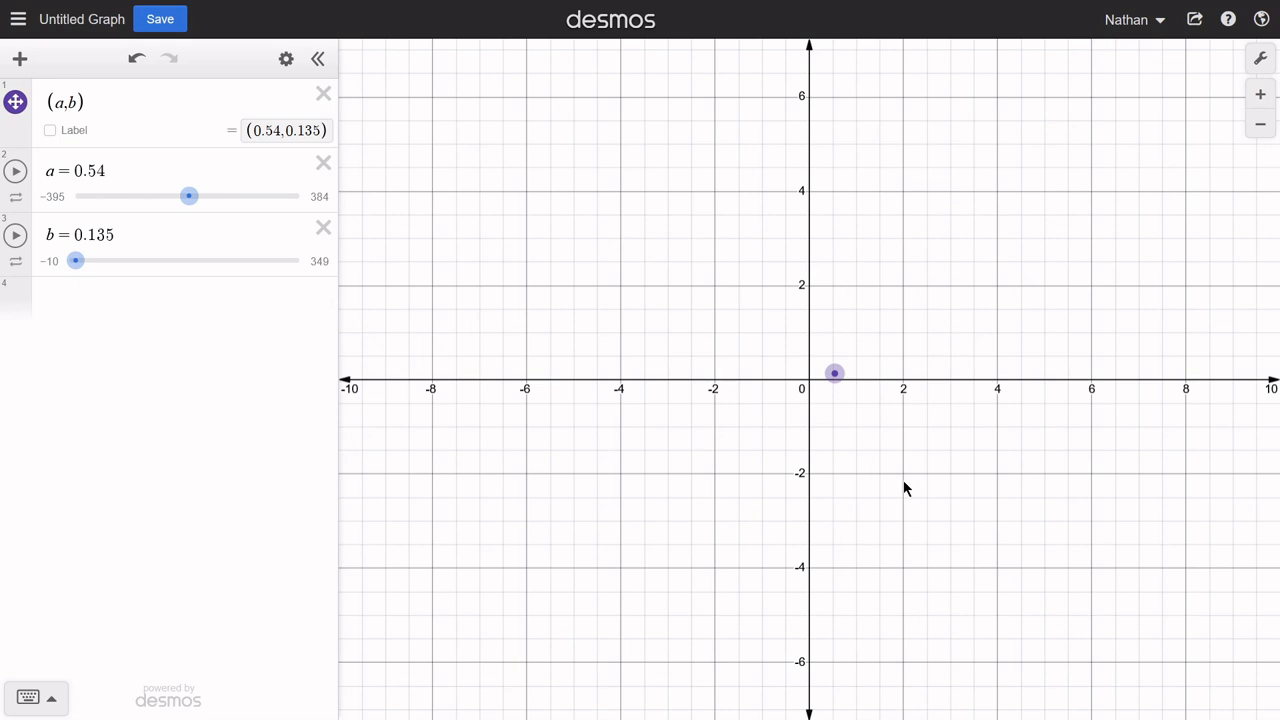
Step: Frame the first quadrant in the graph and delete the (a,b) point and both sliders
drag(1141, 172, 703, 474)
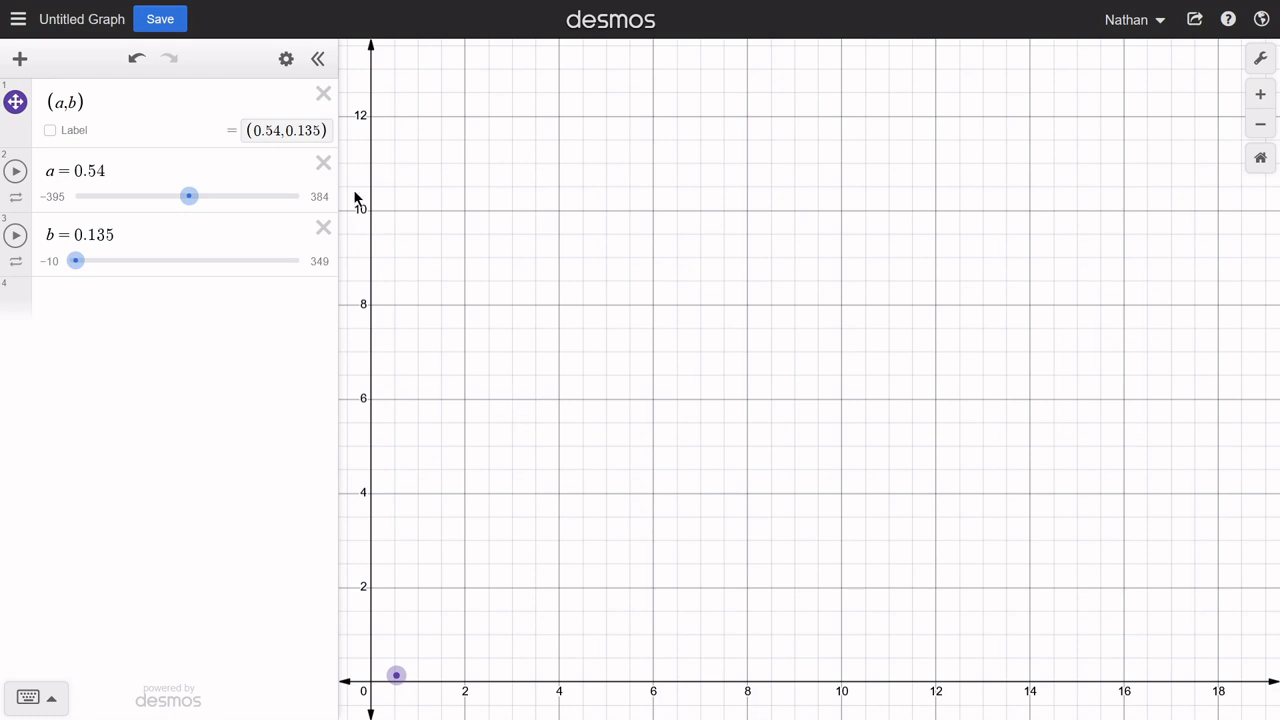
click(323, 94)
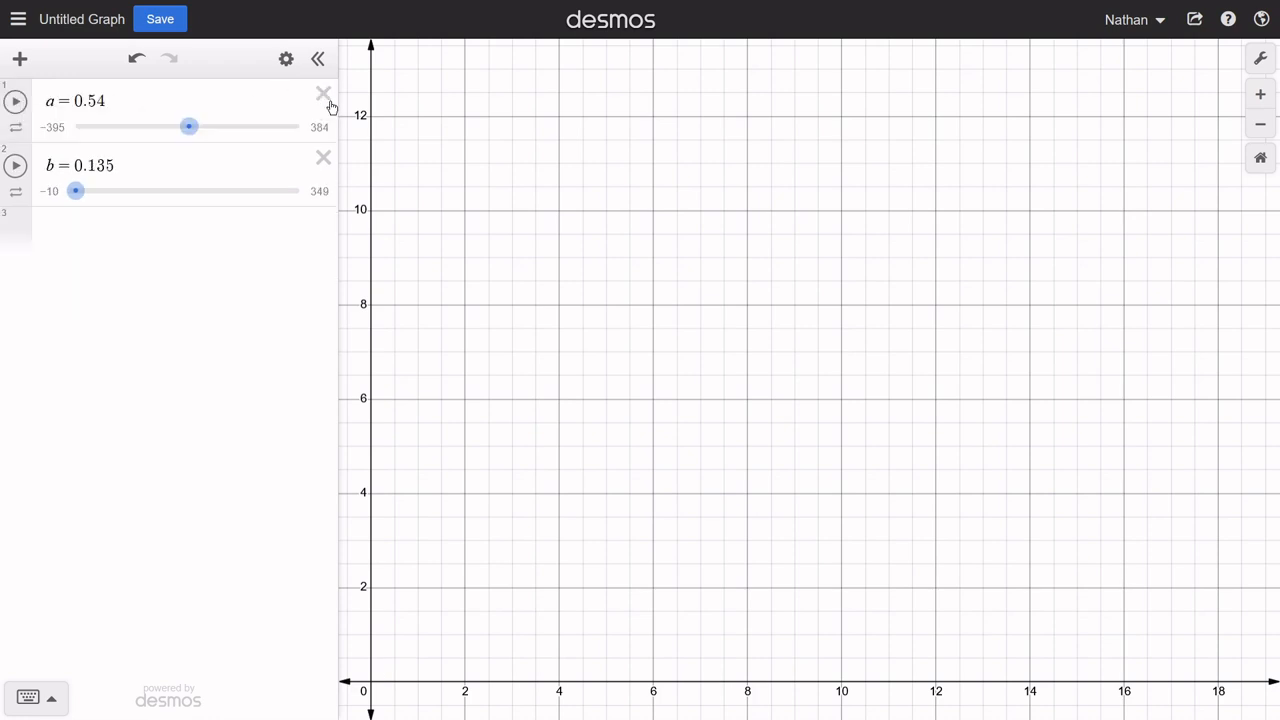
click(323, 94)
click(323, 94)
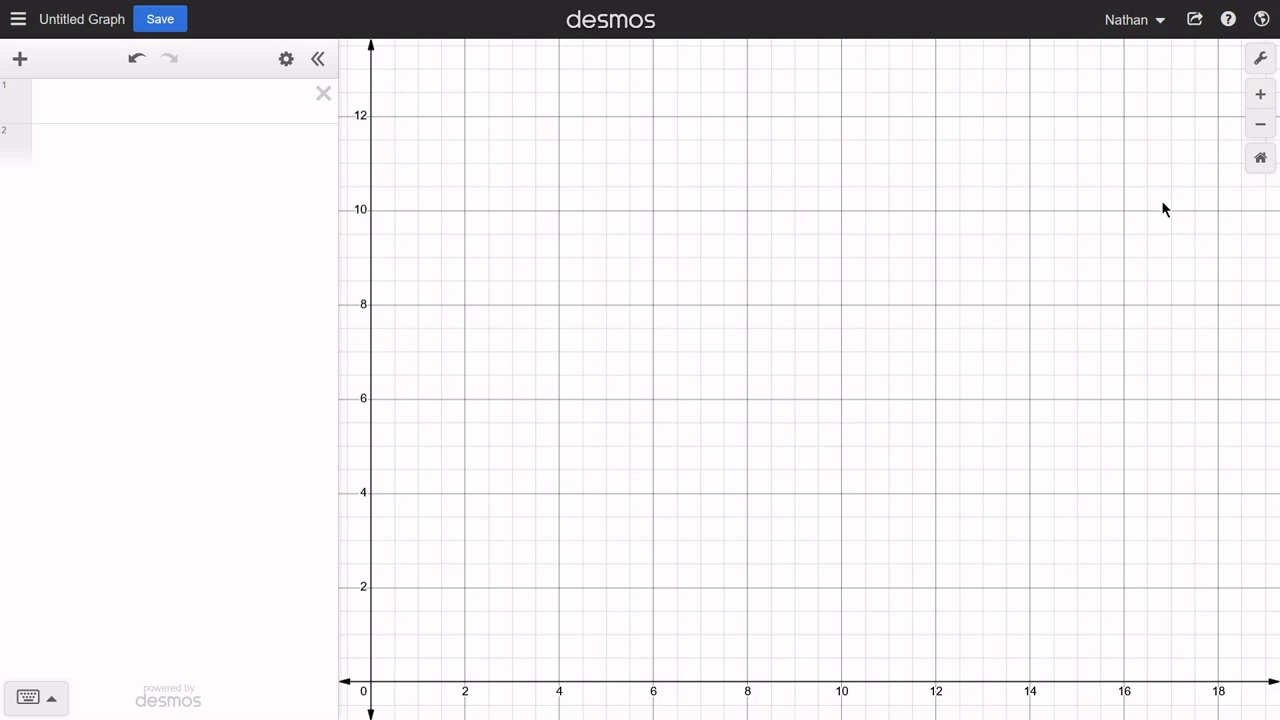
Step: Set the x-axis range from 0 to 100 in the graph settings
click(1260, 60)
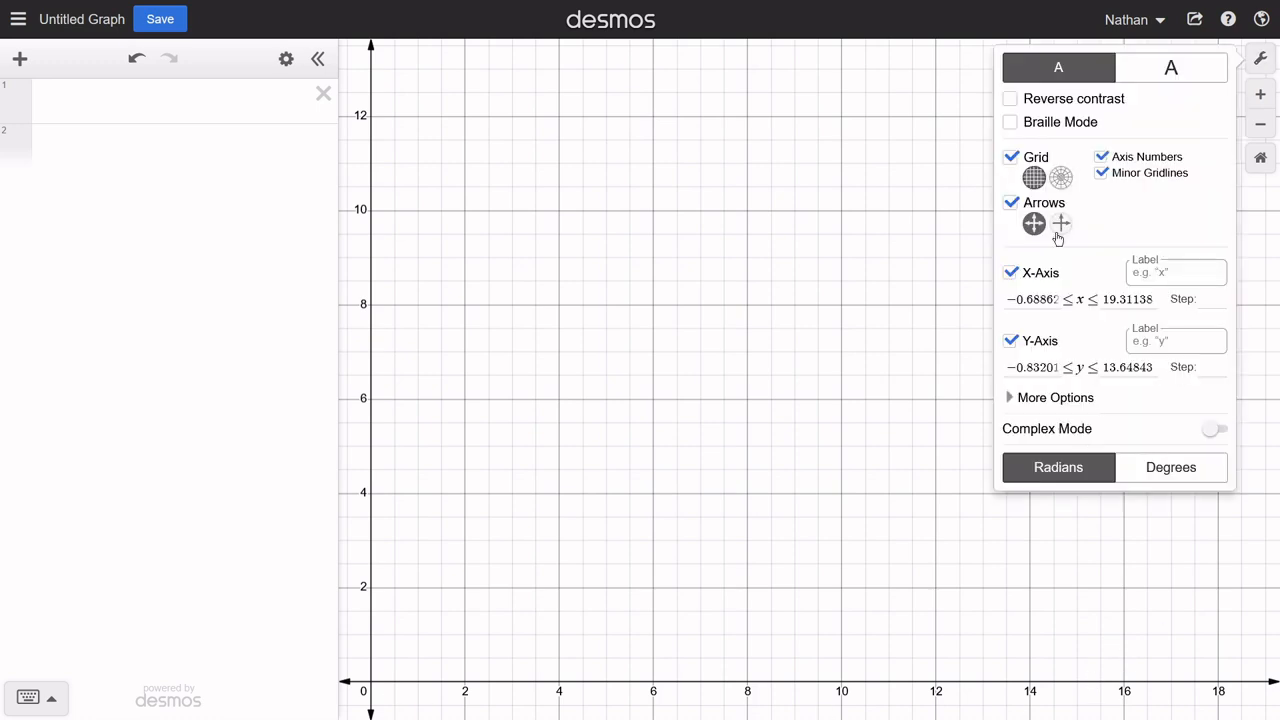
click(1050, 298)
drag(1052, 298, 983, 316)
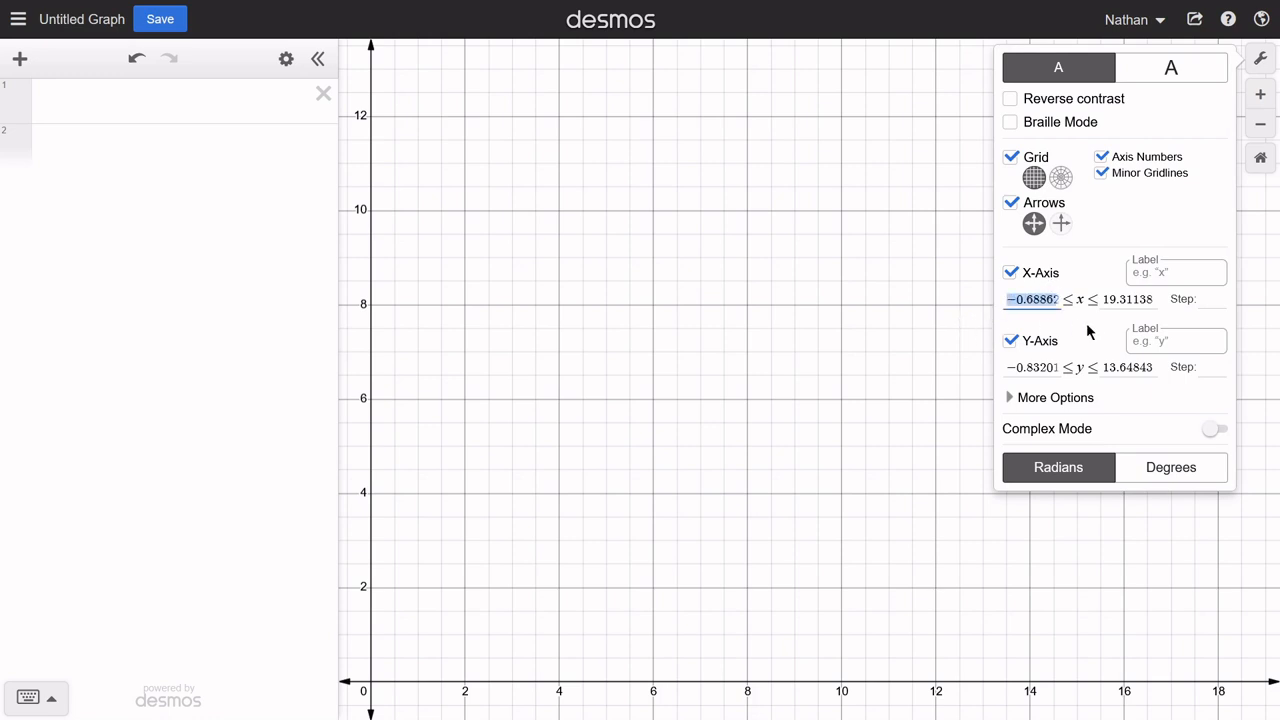
text(0)
drag(1066, 305, 1203, 299)
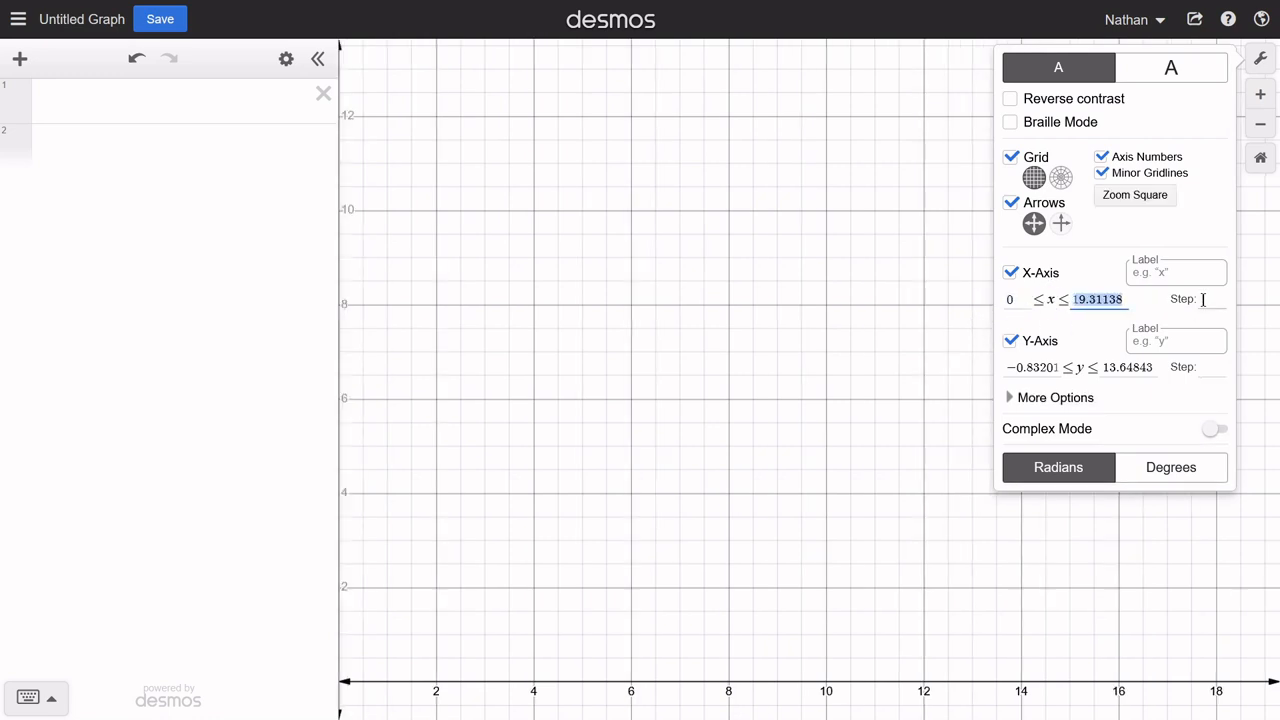
text(100)
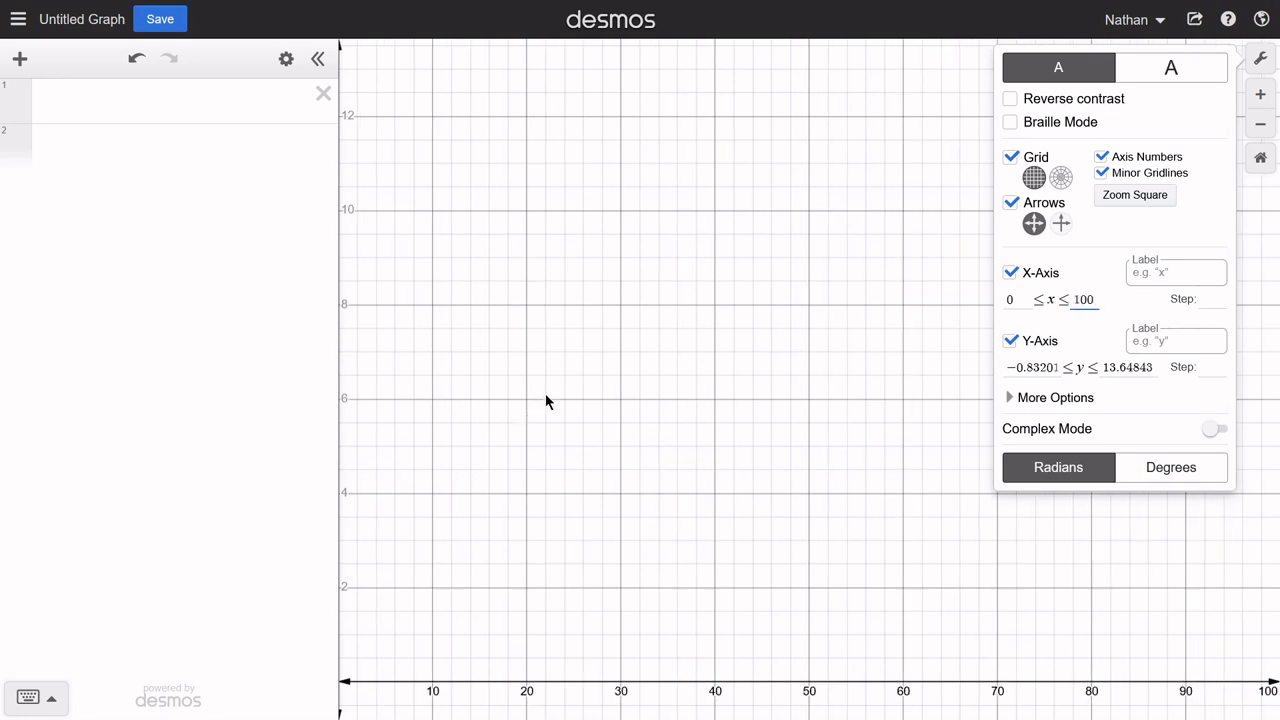
Step: Shift the graph so both axes show, then label the y-axis "Revenue" and the x-axis "Items Sold"
drag(526, 392, 566, 401)
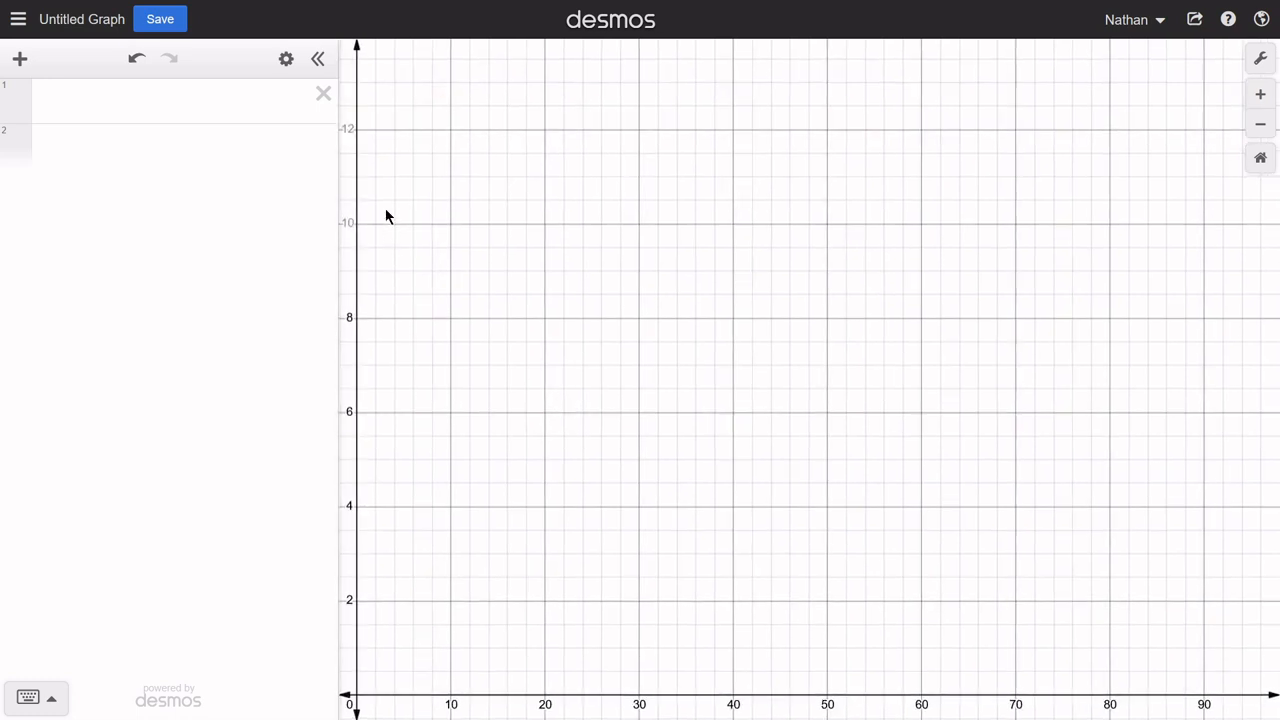
click(1260, 58)
click(1171, 341)
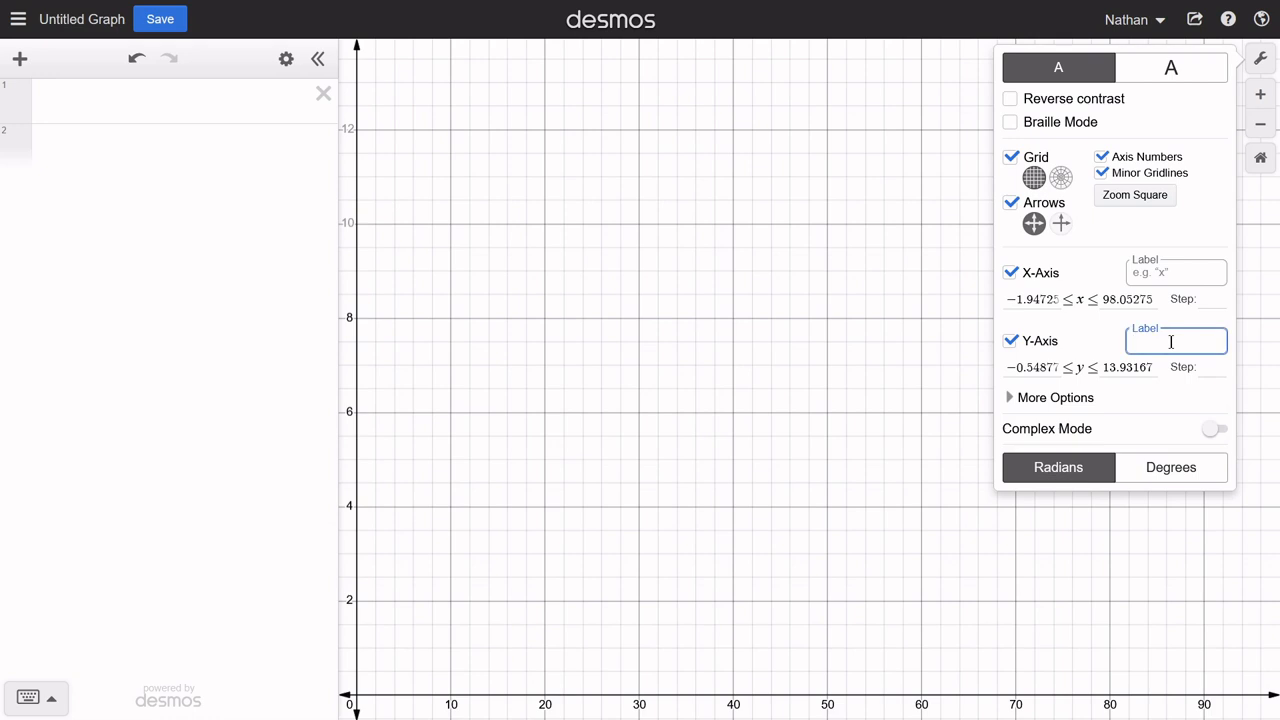
text(Revenue)
click(1188, 271)
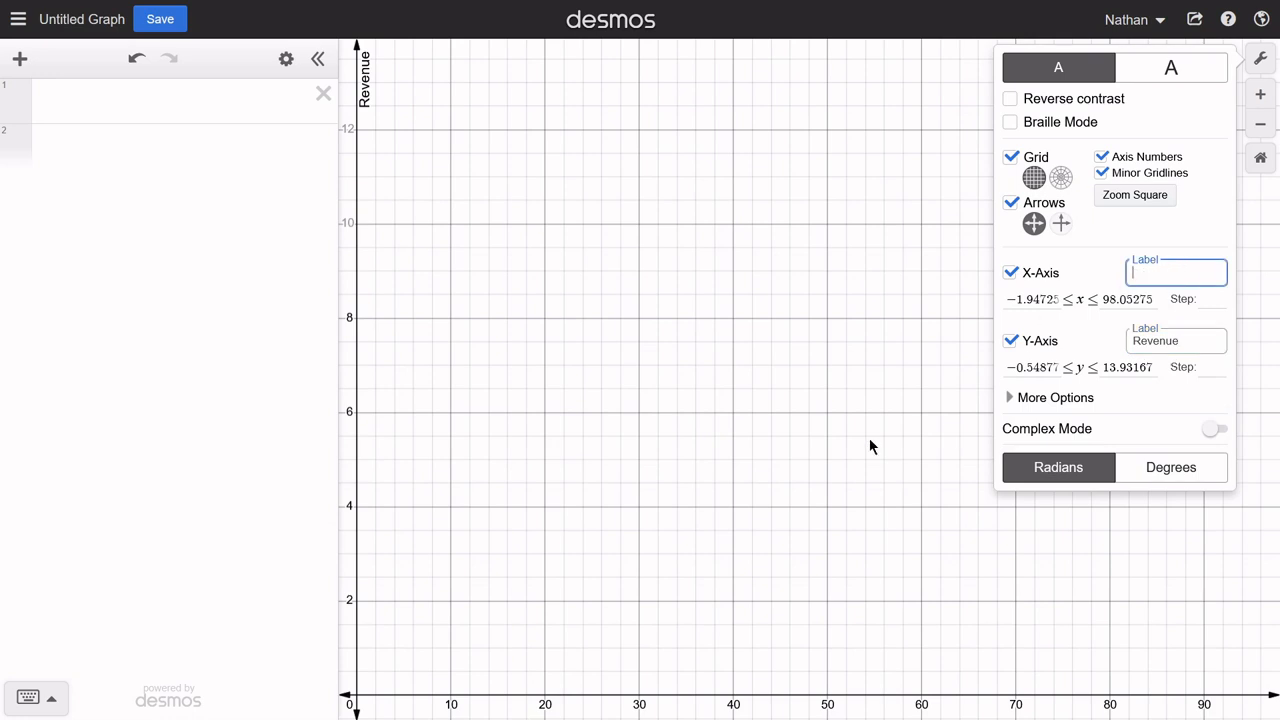
text(Items Sold)
click(865, 555)
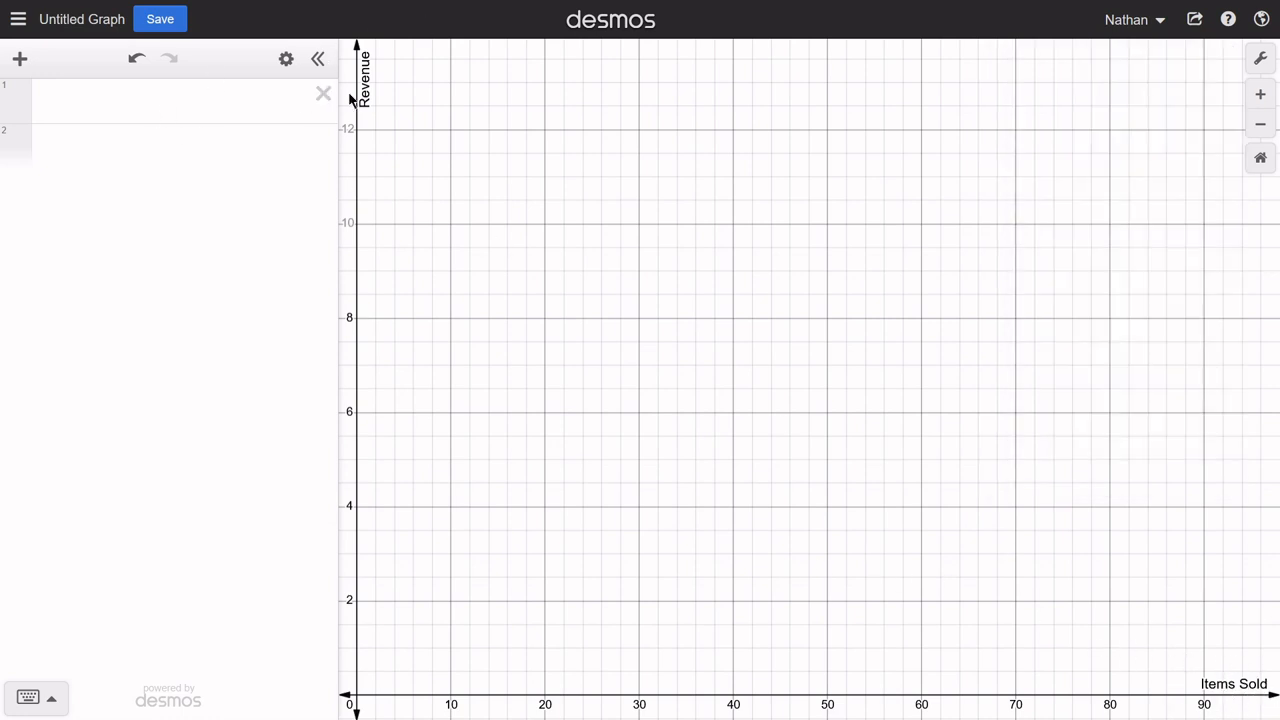
Step: Insert a table in the first line of the expression list
click(91, 103)
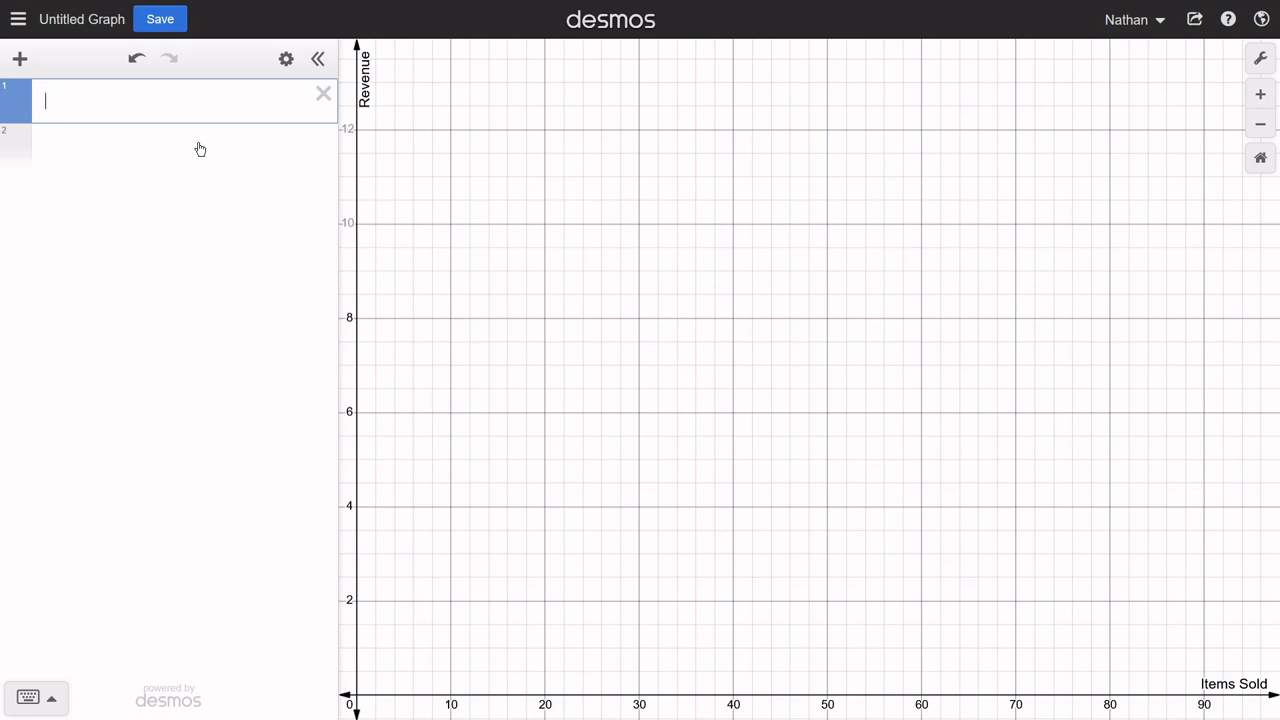
click(20, 59)
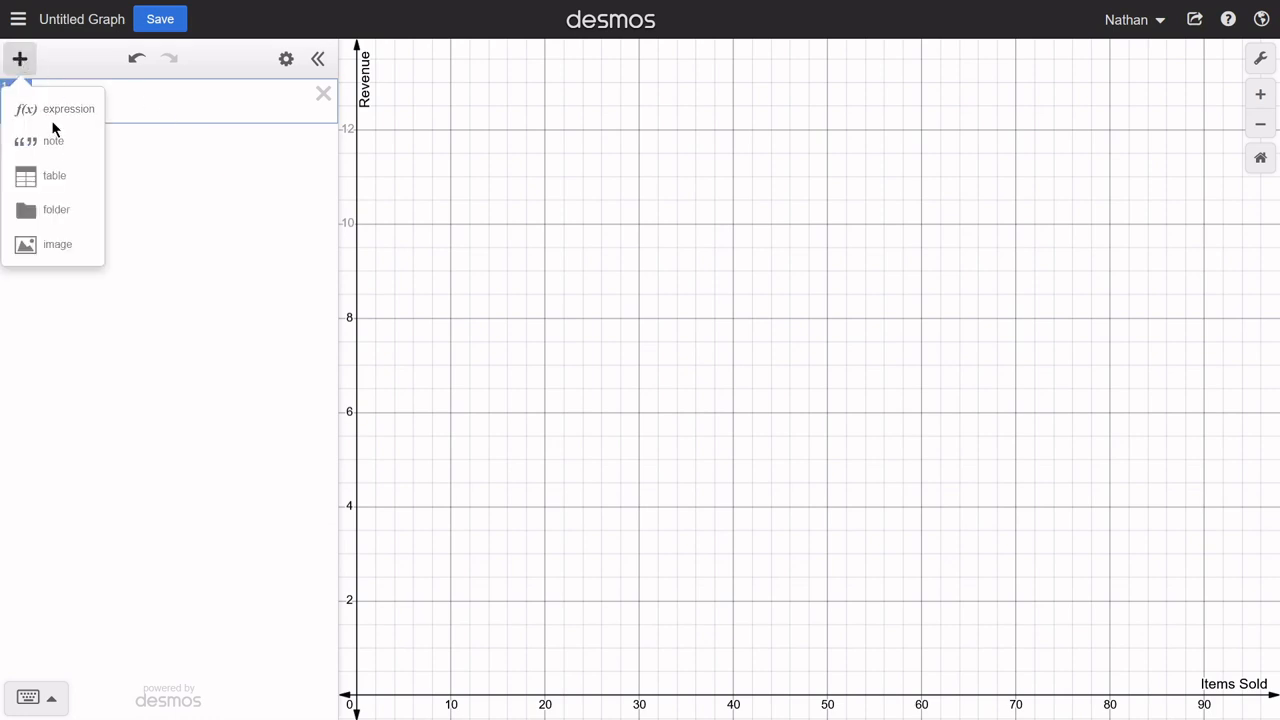
click(52, 175)
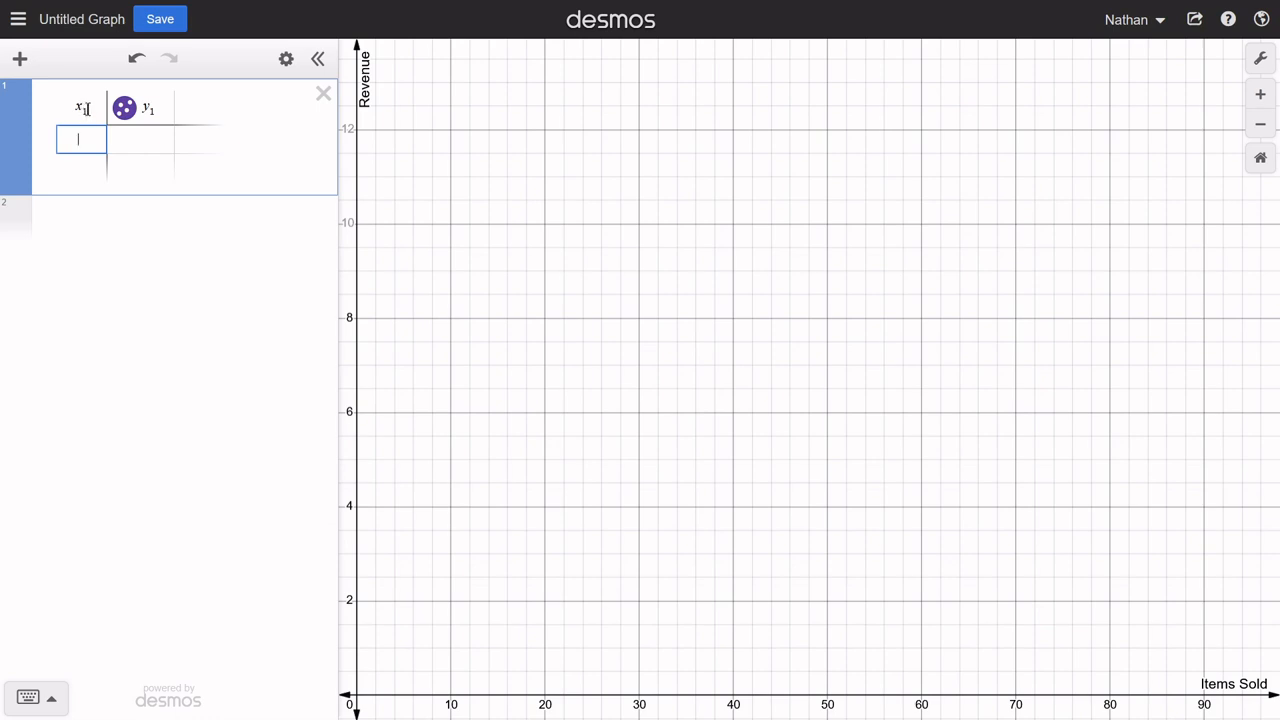
Step: Replace the table's second column heading with 7x_1
click(159, 111)
key(BackSpace)
key(BackSpace)
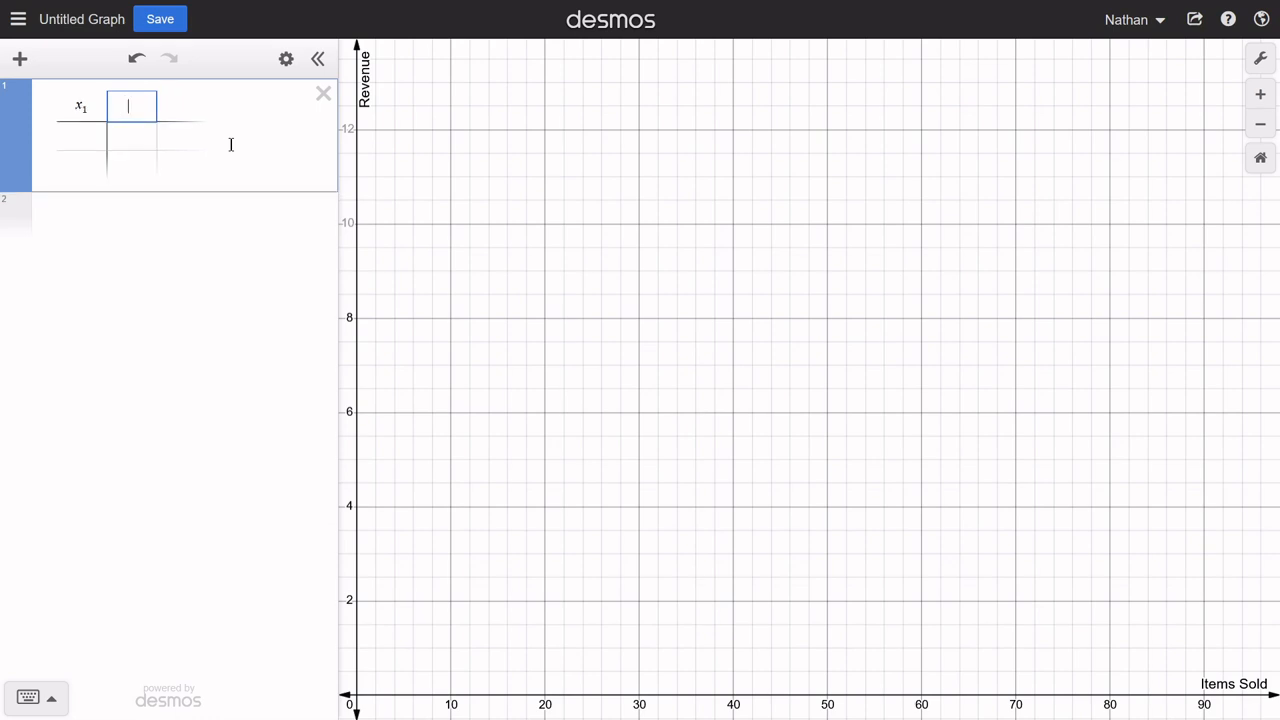
key(ctrl+z)
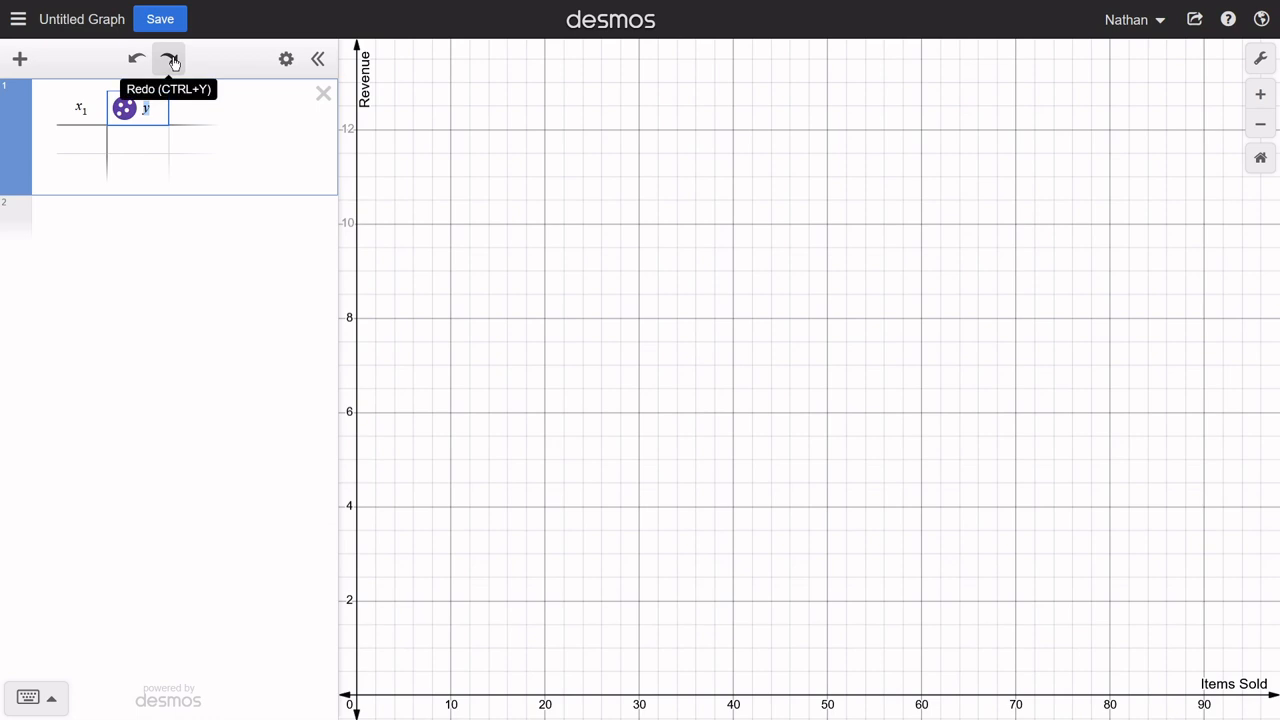
click(137, 59)
click(171, 59)
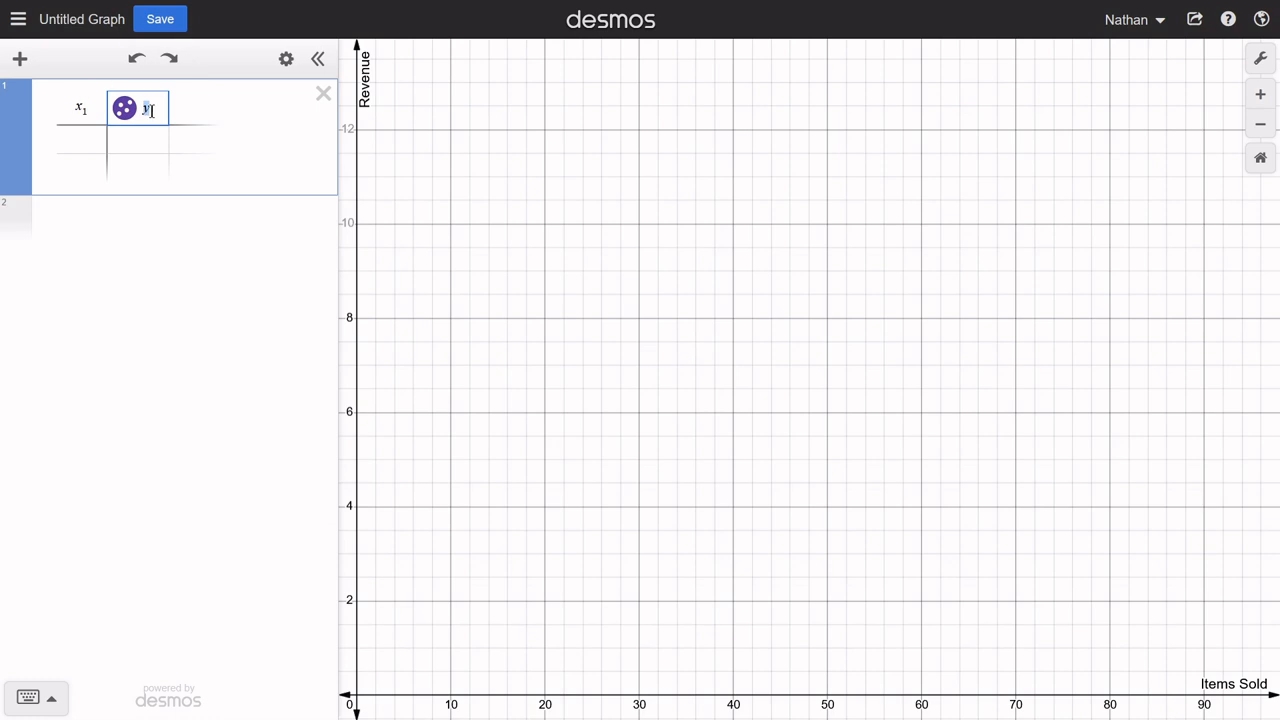
text(7x_1)
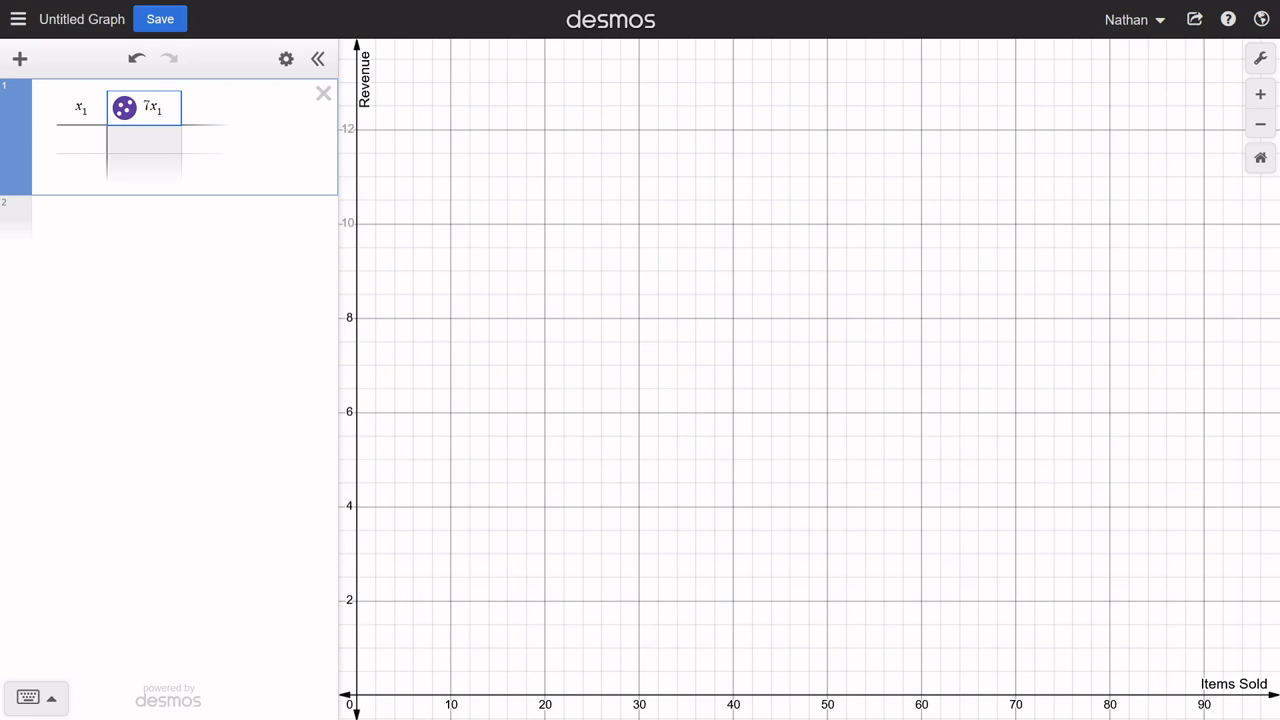
Step: Enter 0, 1 and 2 as the first three x_1 values in the table
click(62, 146)
text(01)
key(BackSpace)
key(Return)
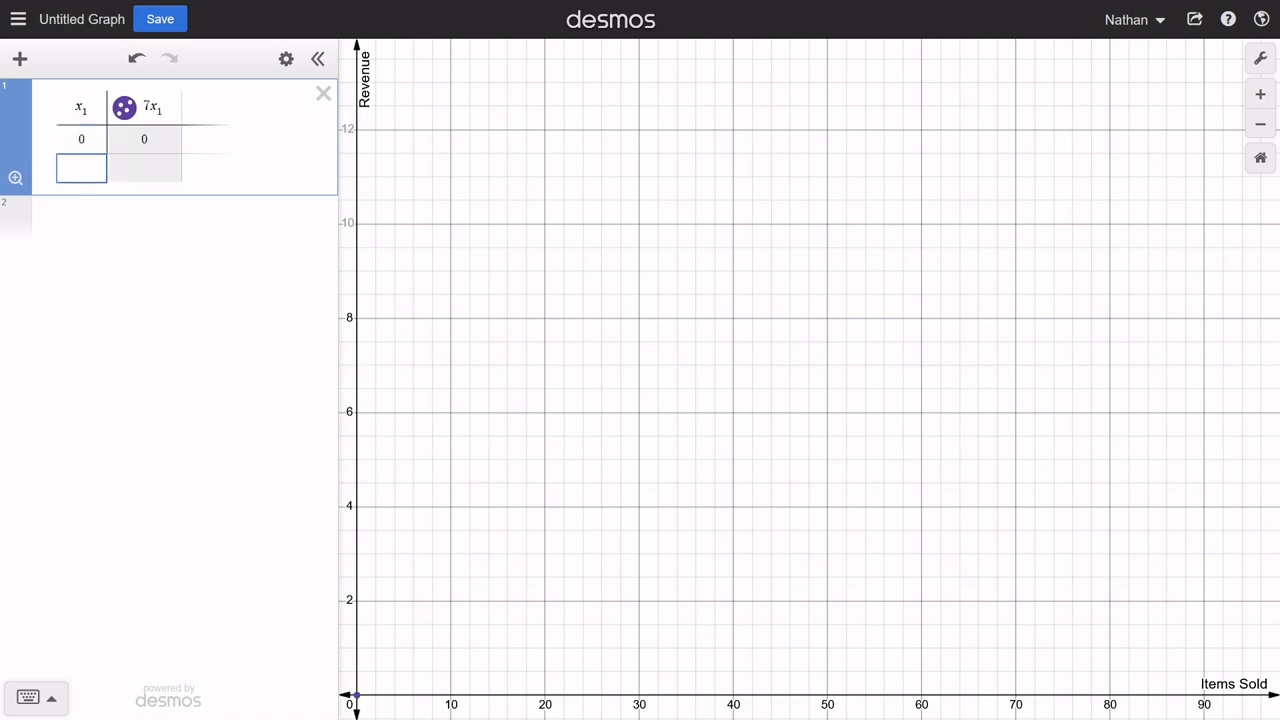
text(1)
key(Return)
text(2)
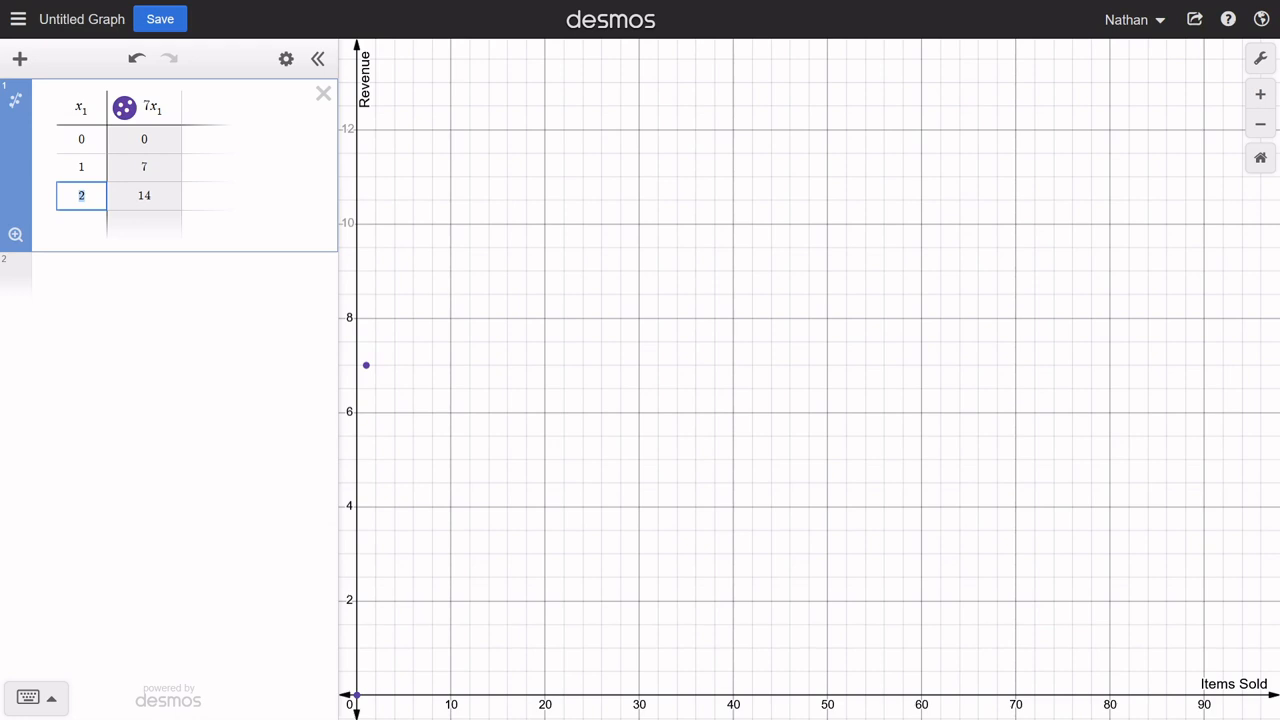
Step: Extend the table's x_1 column with consecutive whole numbers from 3 through 13
key(Return)
key(Return)
key(Return)
key(Return)
key(Return)
key(Return)
key(Return)
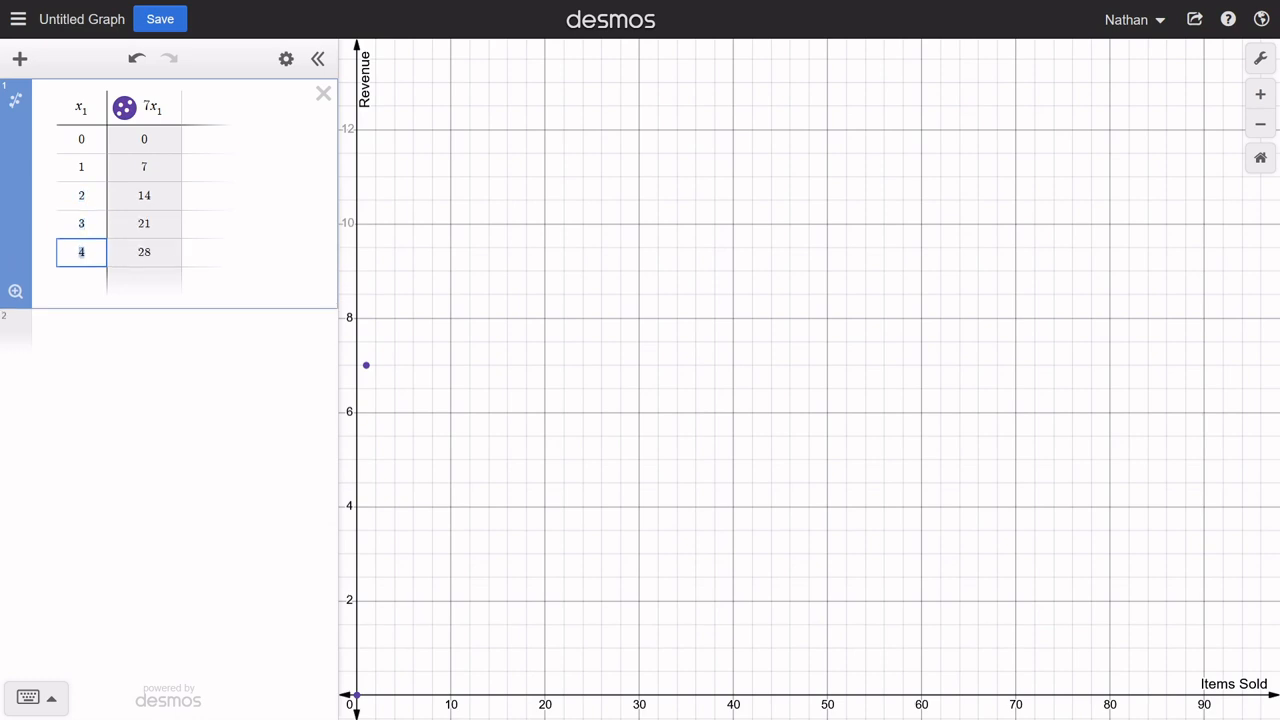
key(Return)
key(Return)
key(Return)
key(Return)
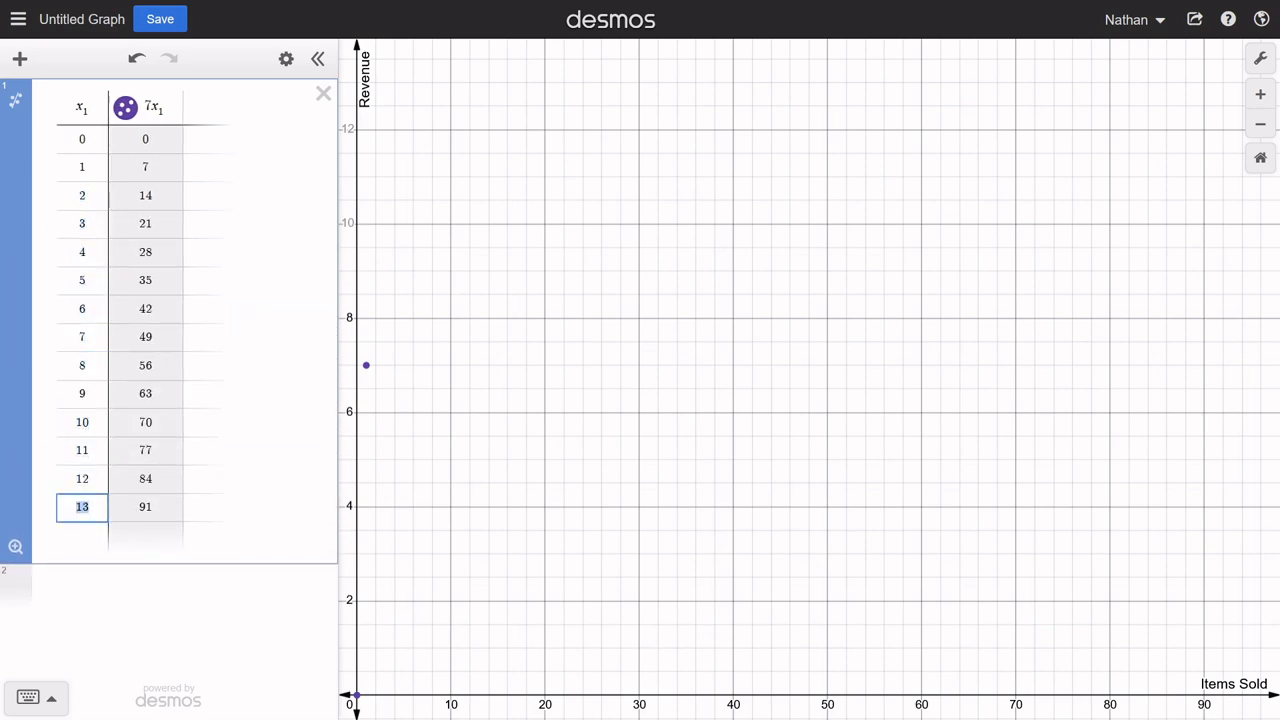
Step: Inspect the plotted table points and set the upper limit of the y-axis to 1000
click(515, 172)
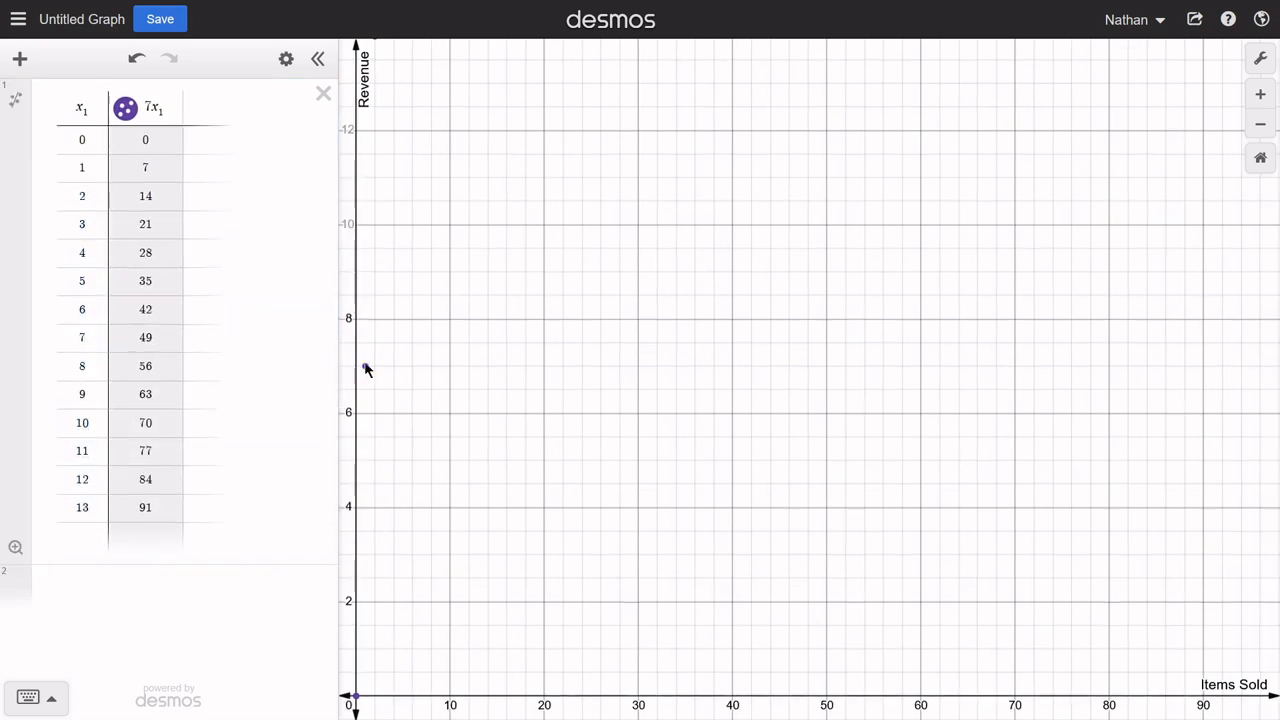
mouse_move(366, 369)
scroll(509, 326, up, 5)
mouse_move(399, 274)
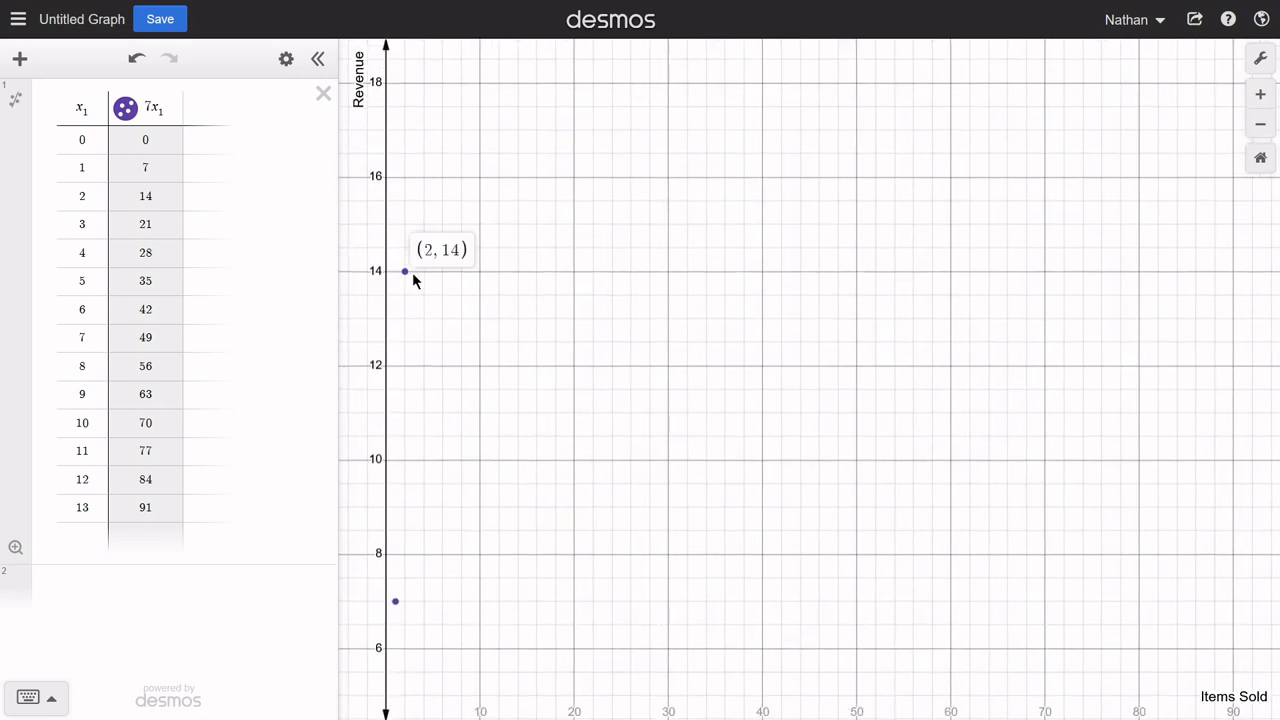
scroll(560, 306, down, 5)
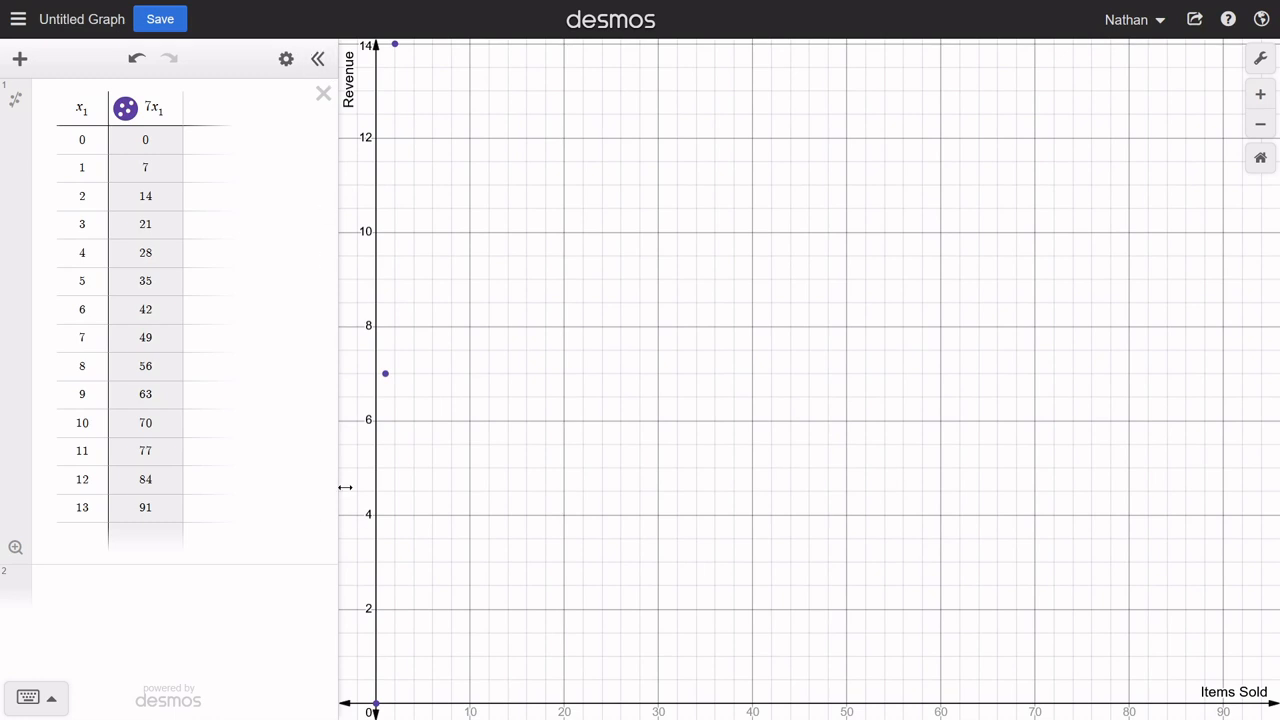
scroll(622, 303, right, 2)
scroll(622, 303, down, 1)
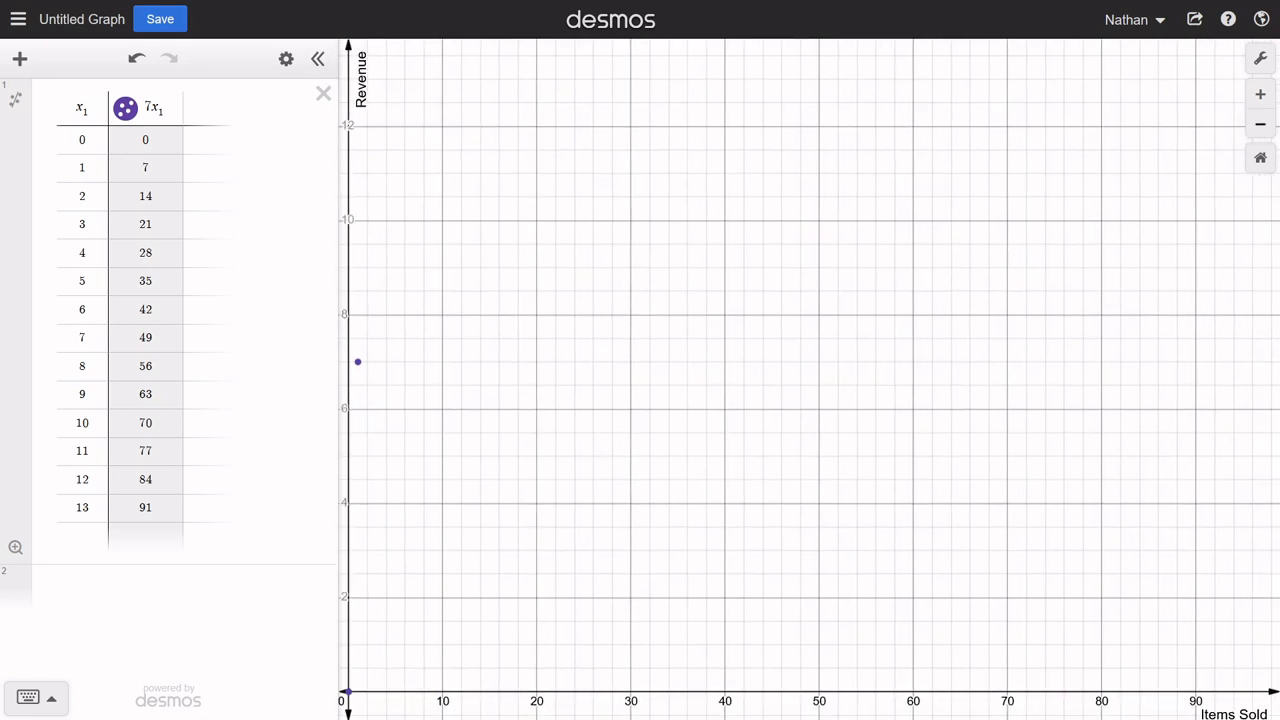
click(1261, 61)
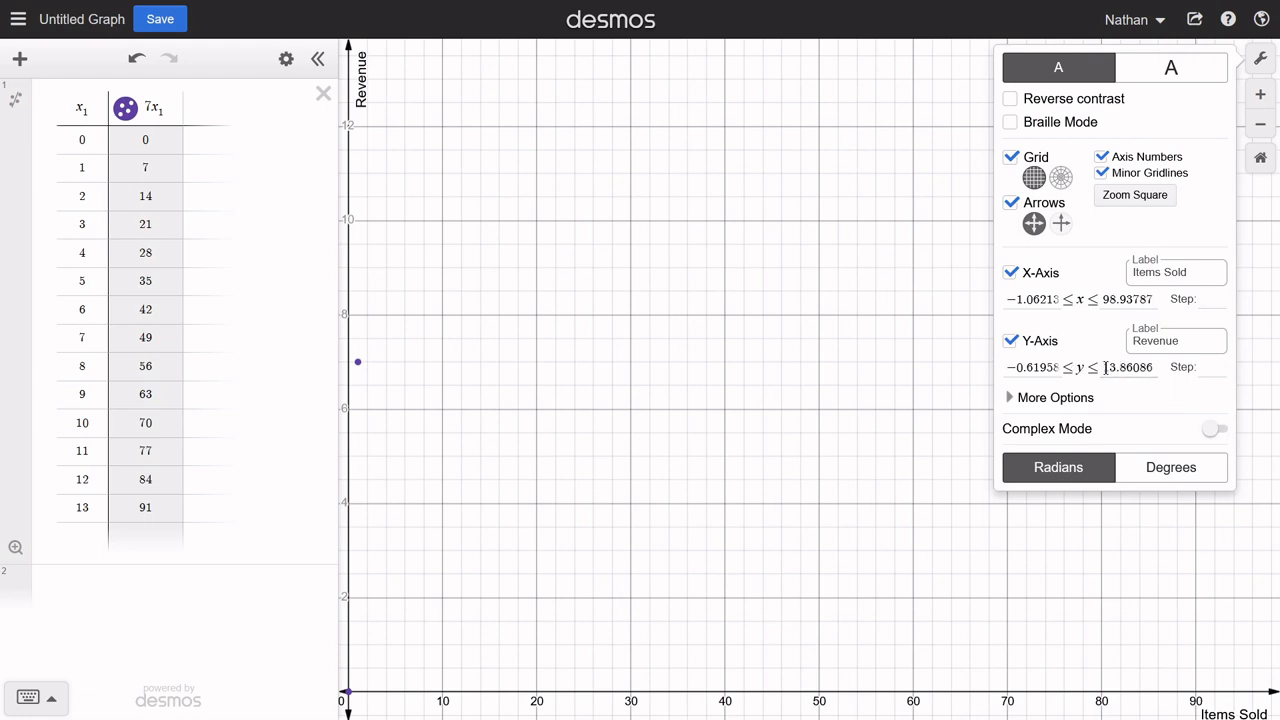
drag(1104, 368, 1190, 375)
text(10)
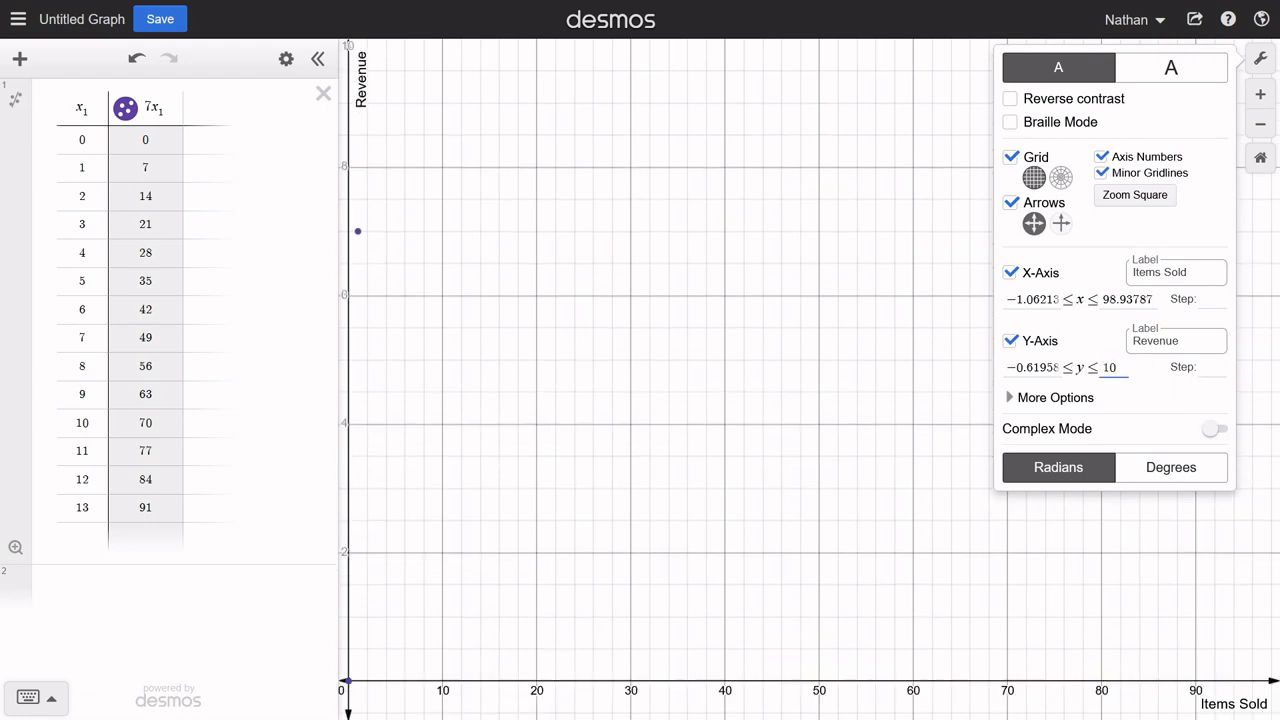
text(0)
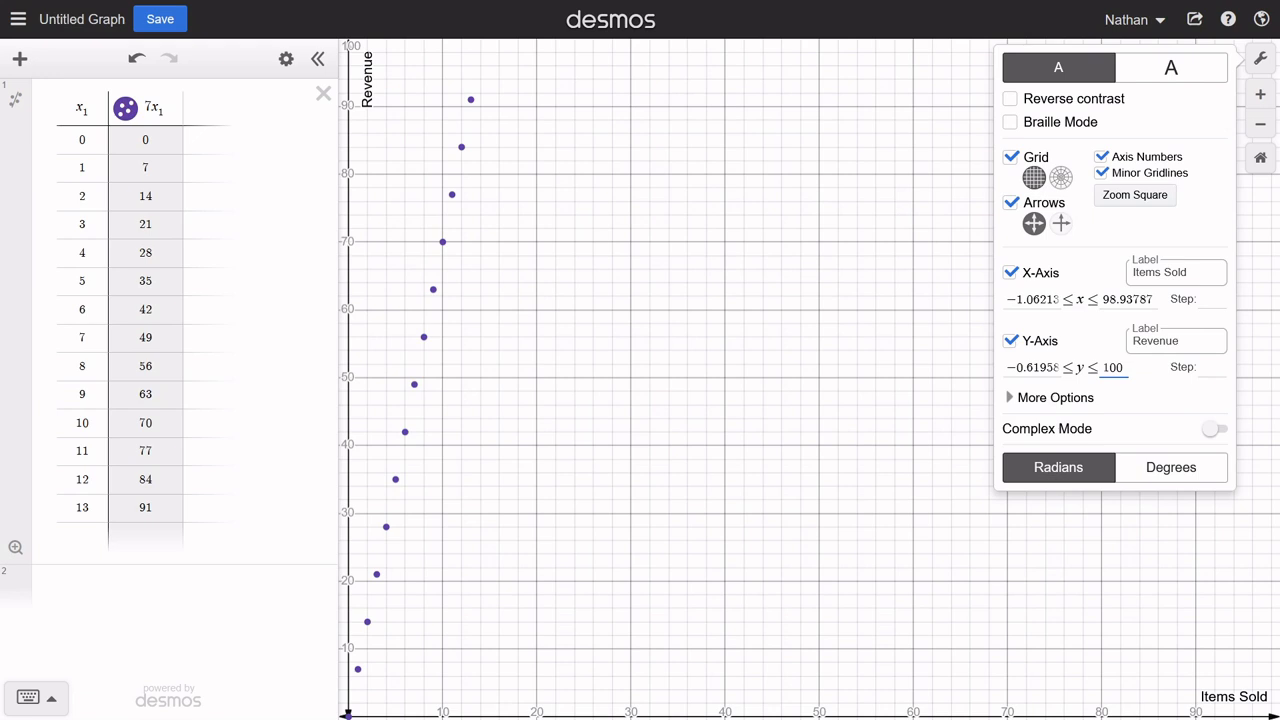
text(0)
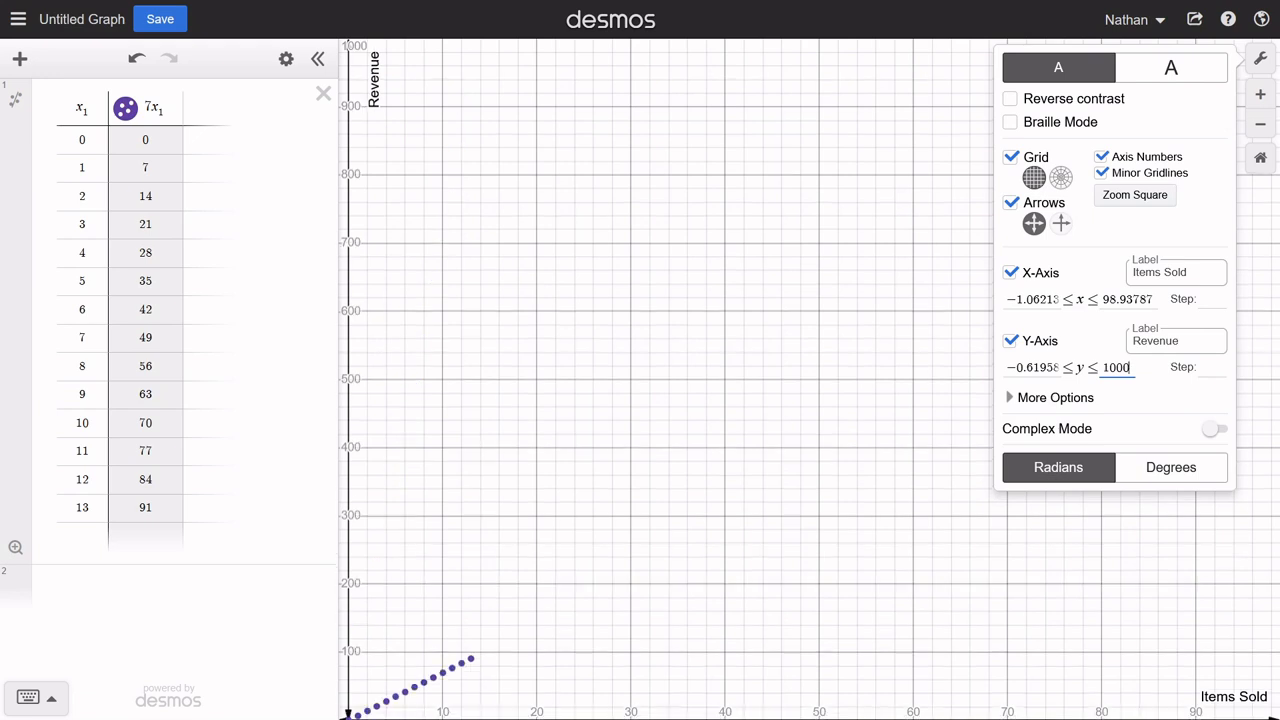
Step: Continue the table's x_1 column with consecutive whole numbers from 14 through 23
click(90, 507)
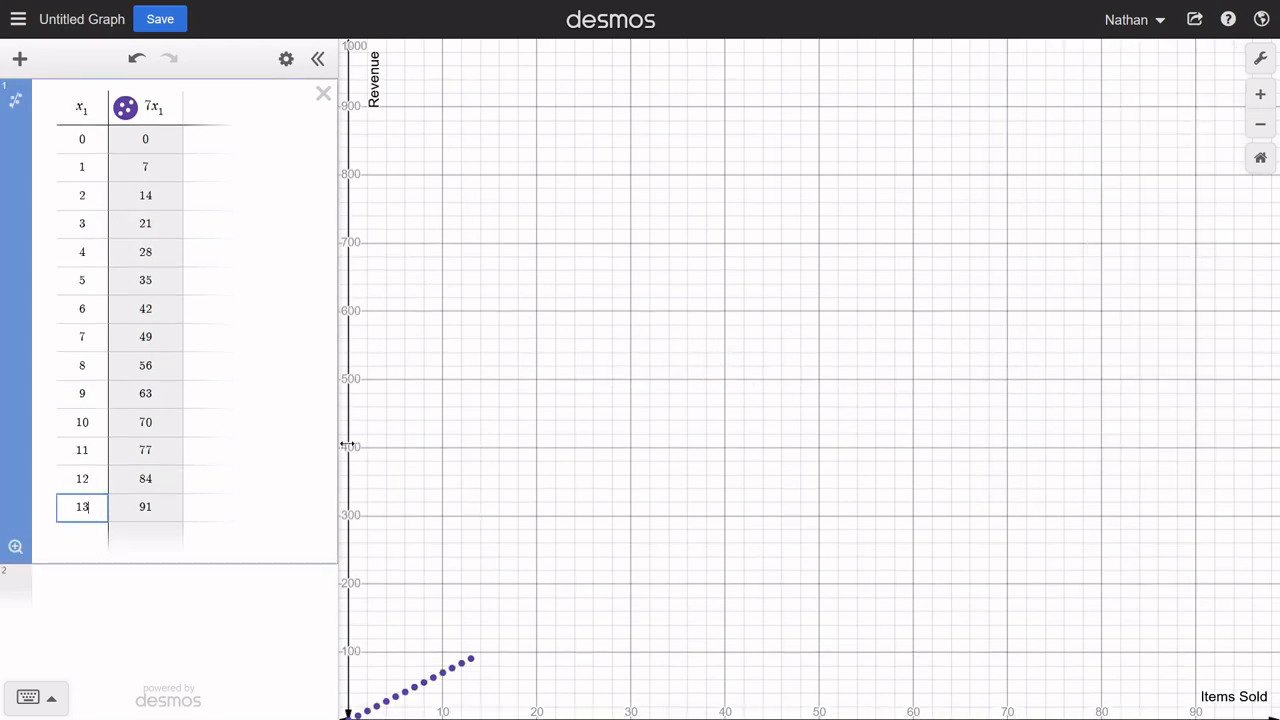
key(Return)
key(Return)
key(Return)
key(Return)
key(Return)
key(Return)
key(Return)
key(Return)
key(Return)
key(Return)
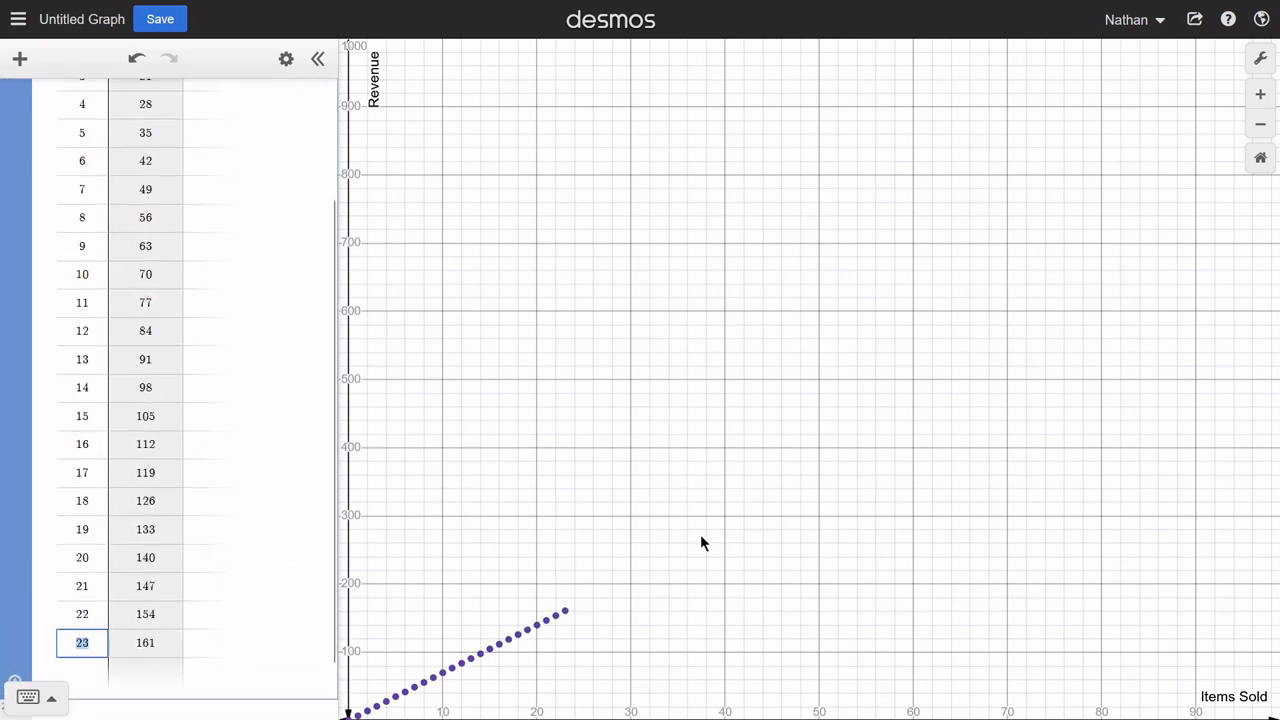
Step: Add a blank expression and place it above the table
scroll(124, 593, up, 3)
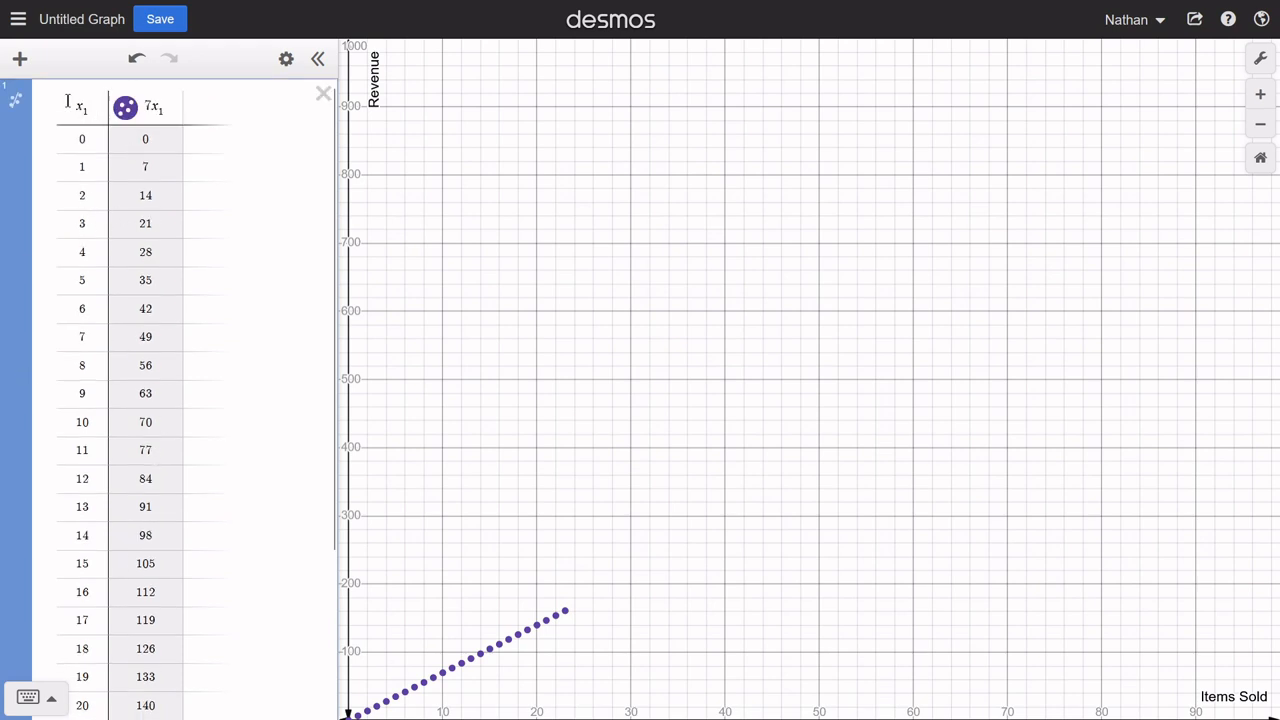
click(22, 60)
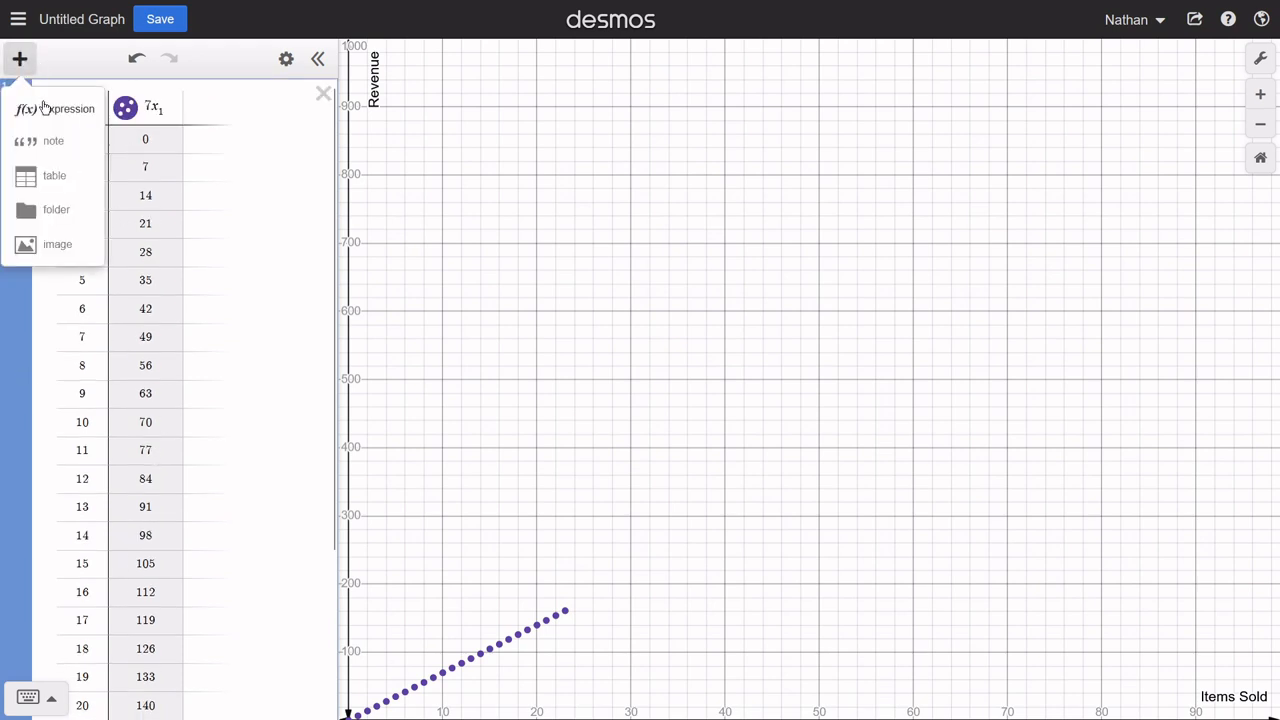
click(42, 108)
drag(16, 617, 62, 102)
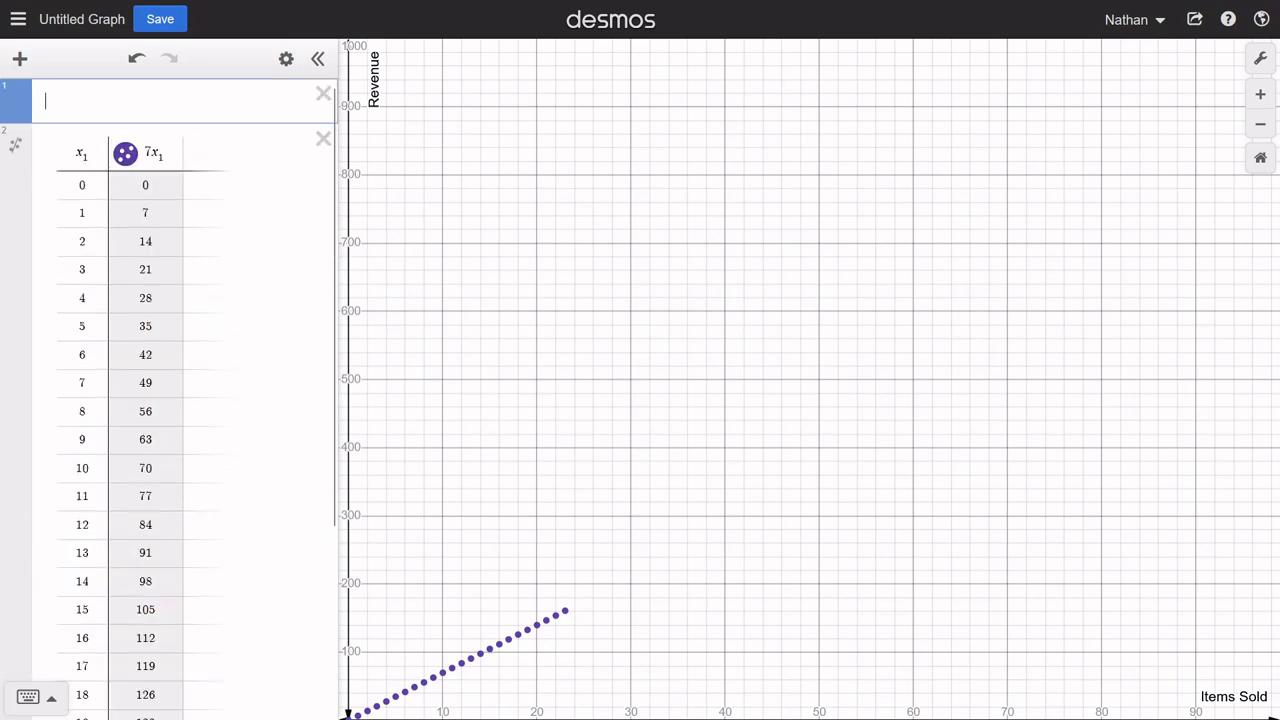
Step: Start a list named i_tems in the blank expression with the values 0, 1, 2 and an ellipsis inside square brackets
text(i_tems )
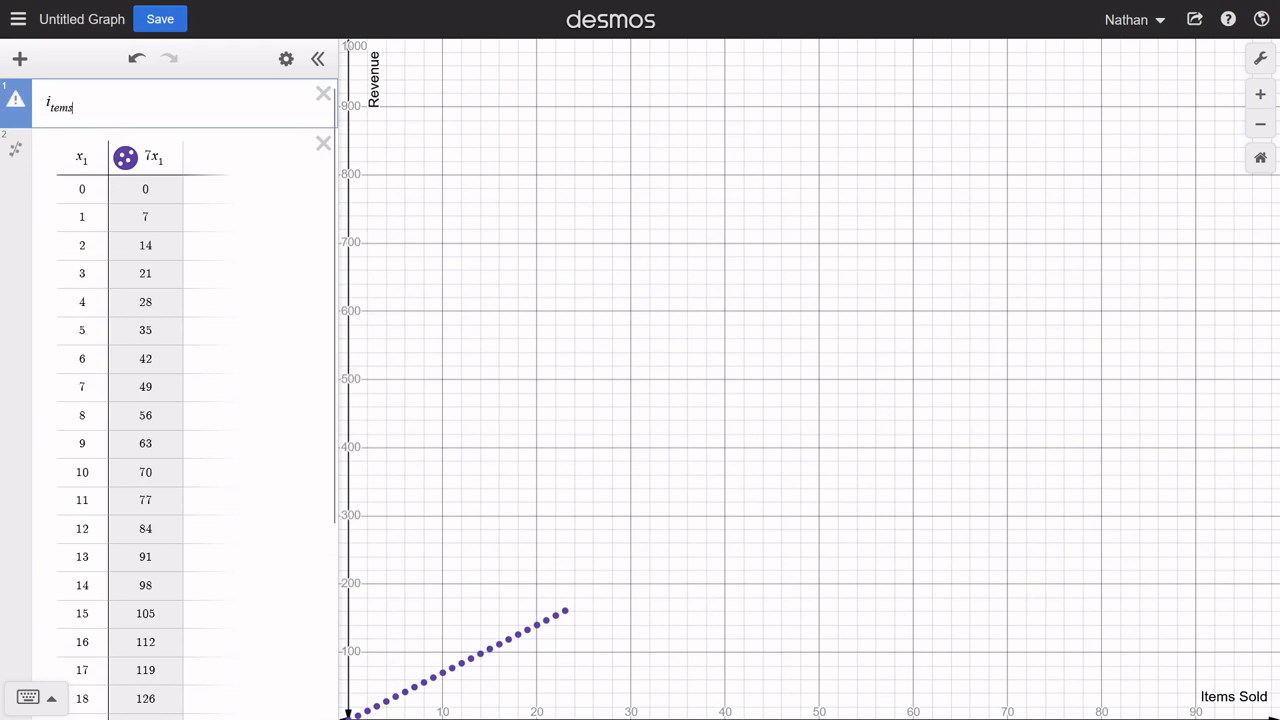
text(= {)
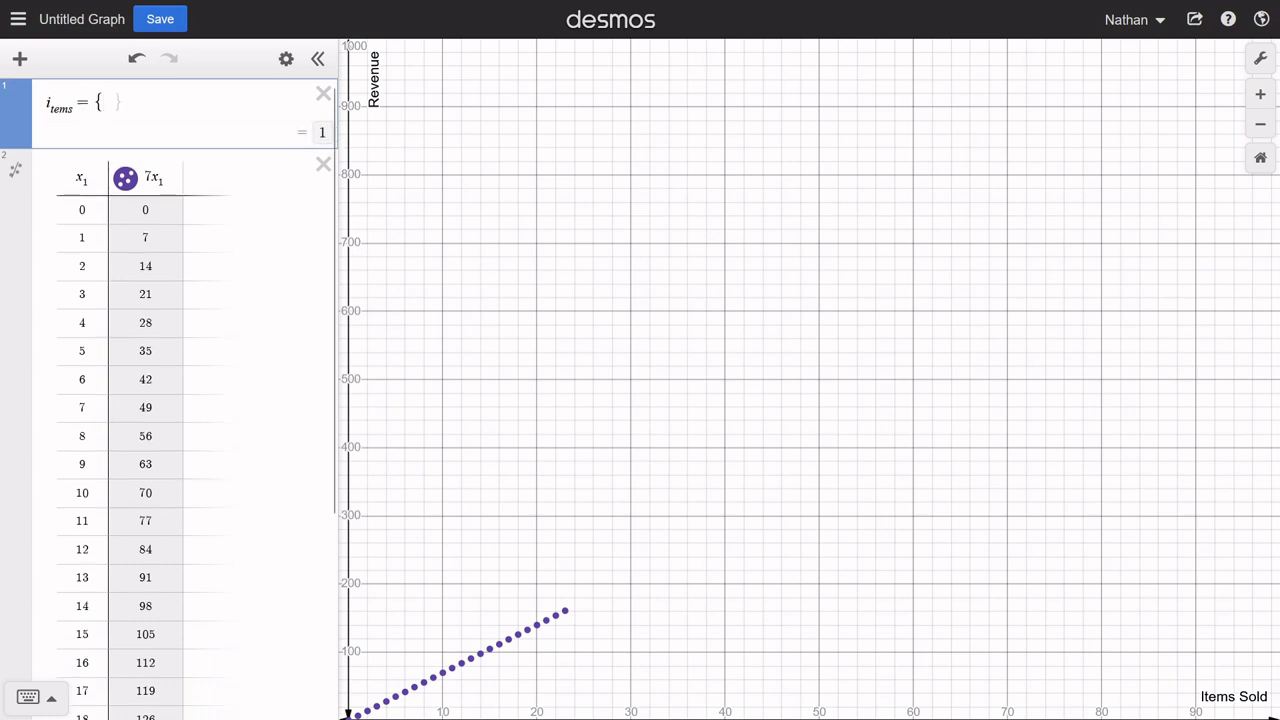
key(BackSpace)
text([)
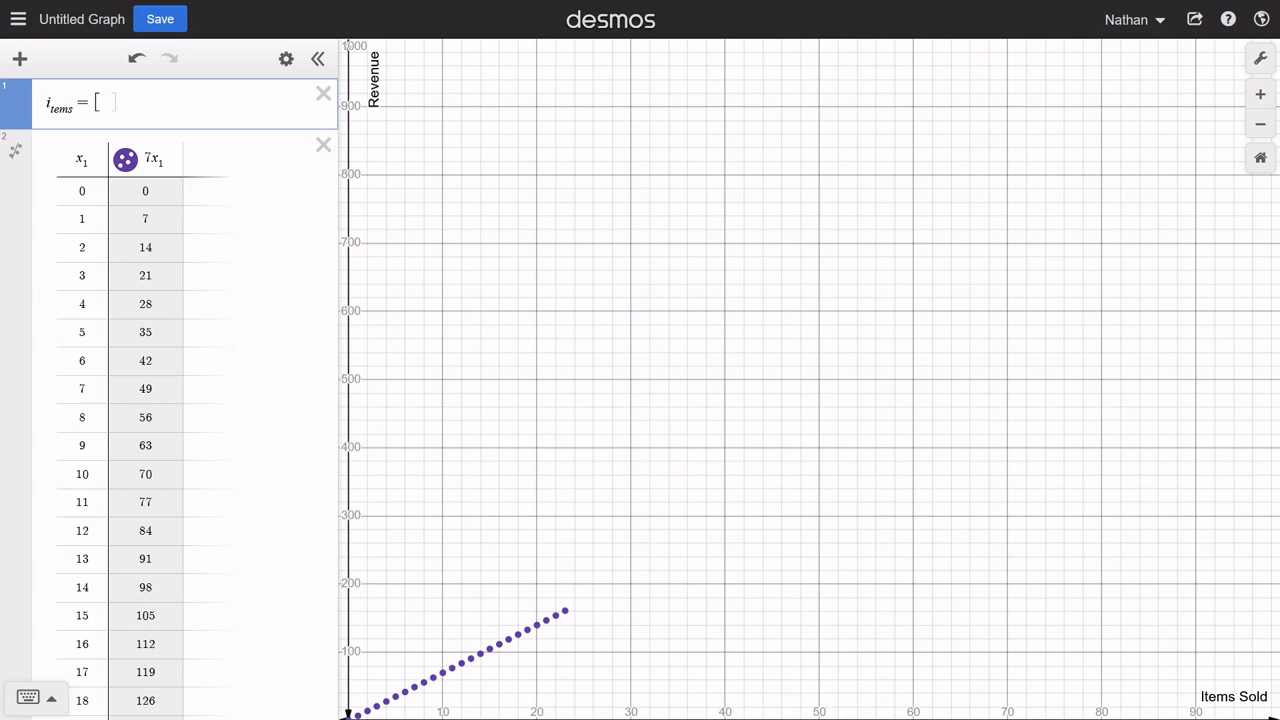
text(0,1,)
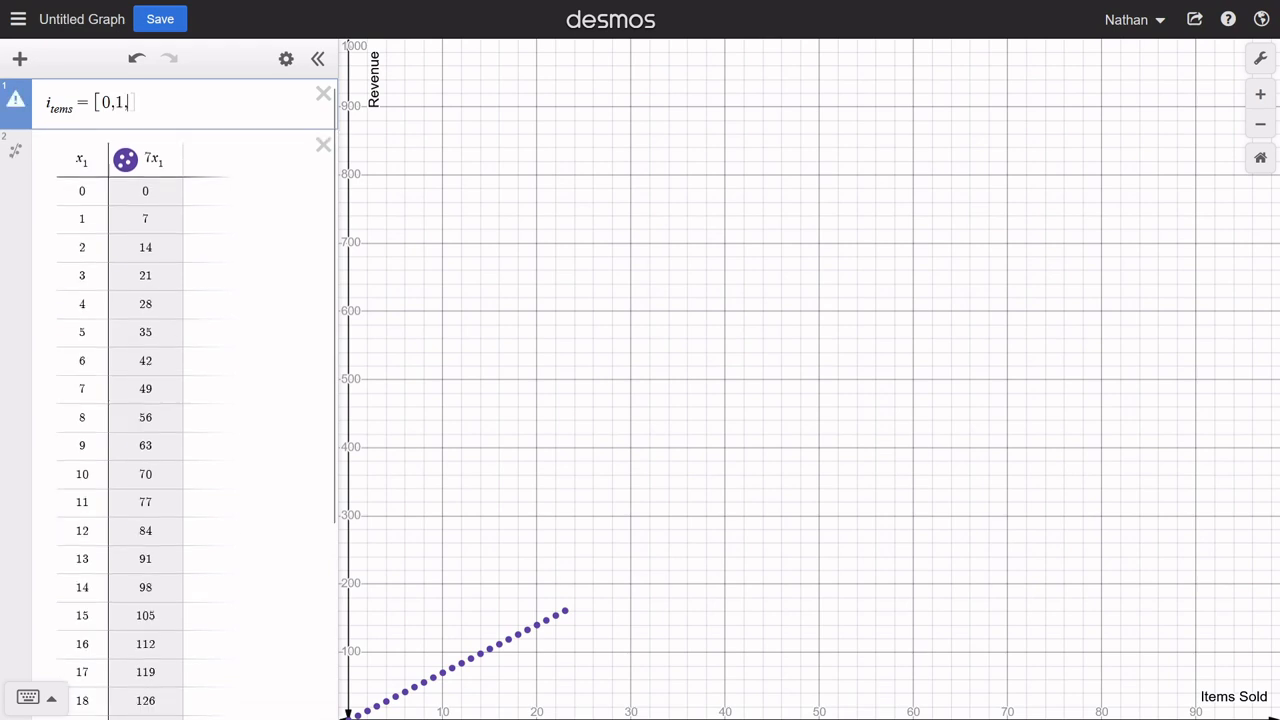
text(2)
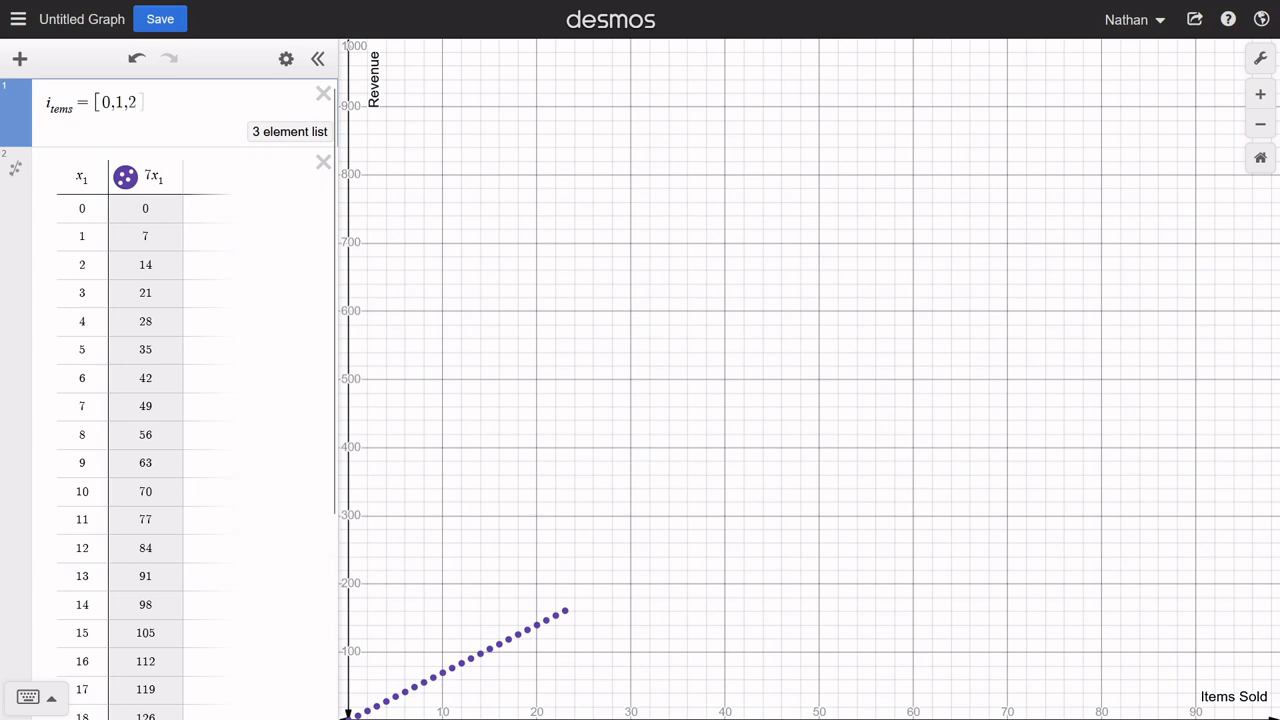
text(,..)
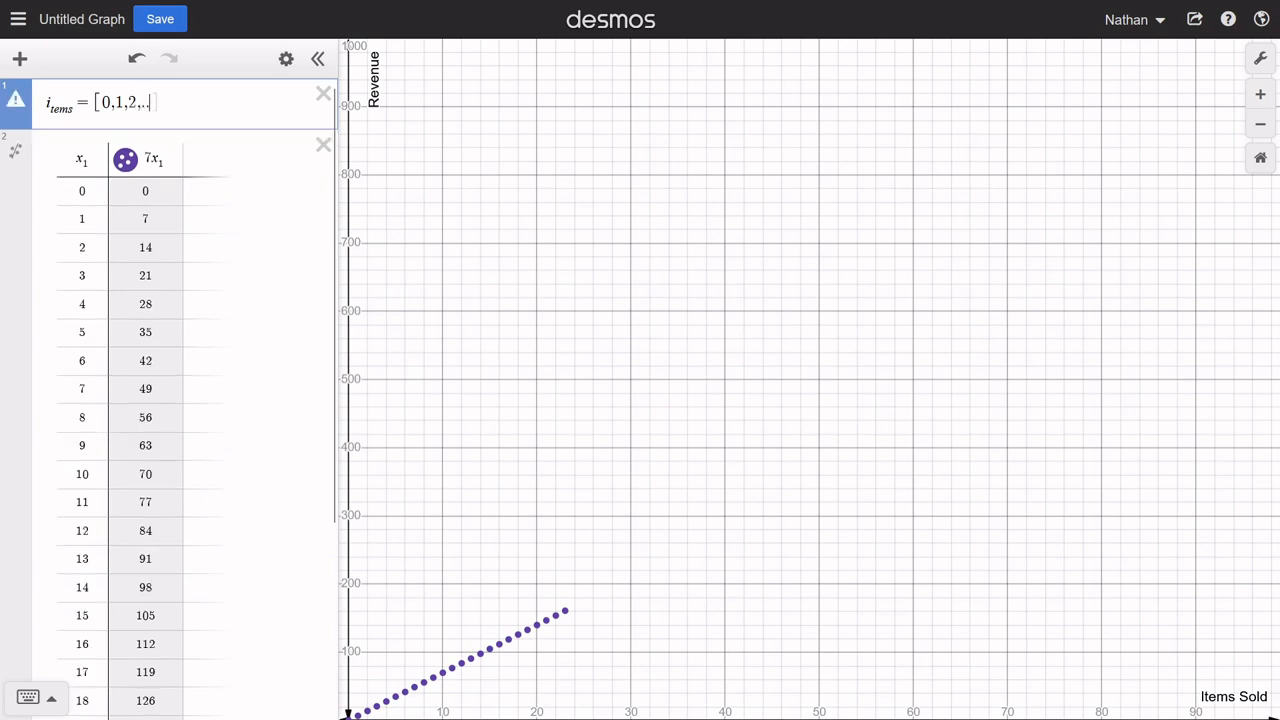
text(.)
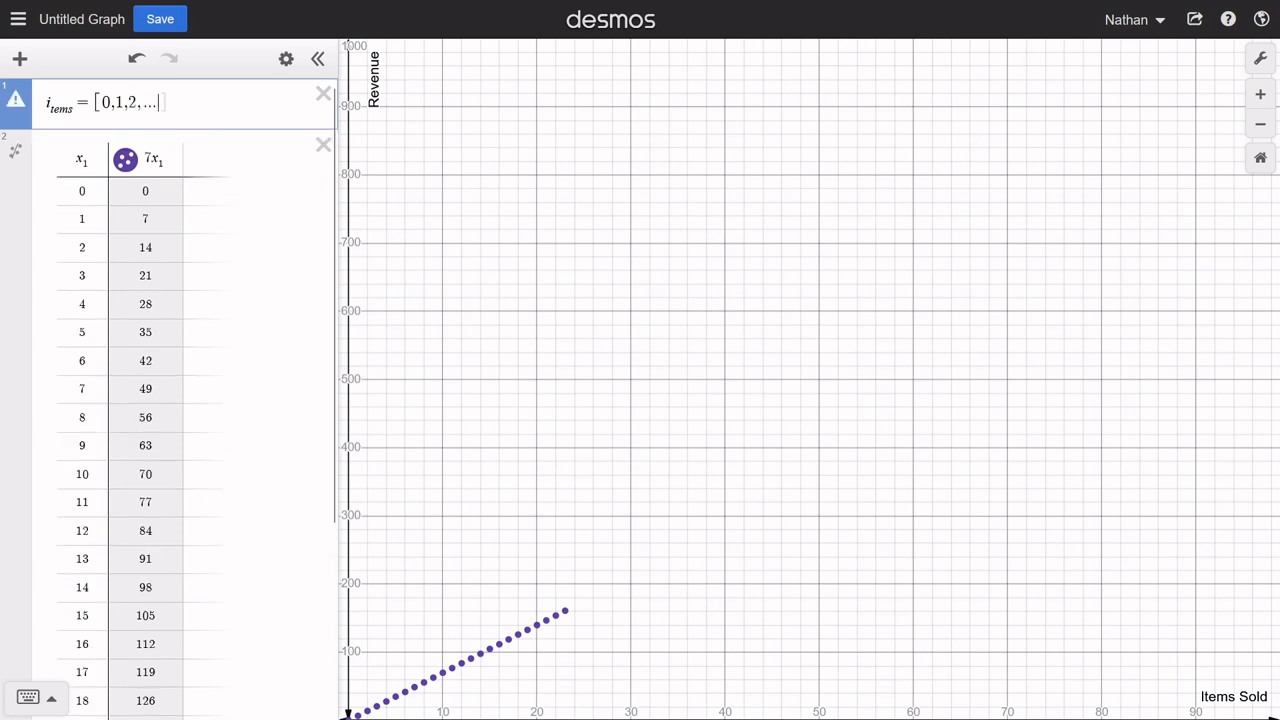
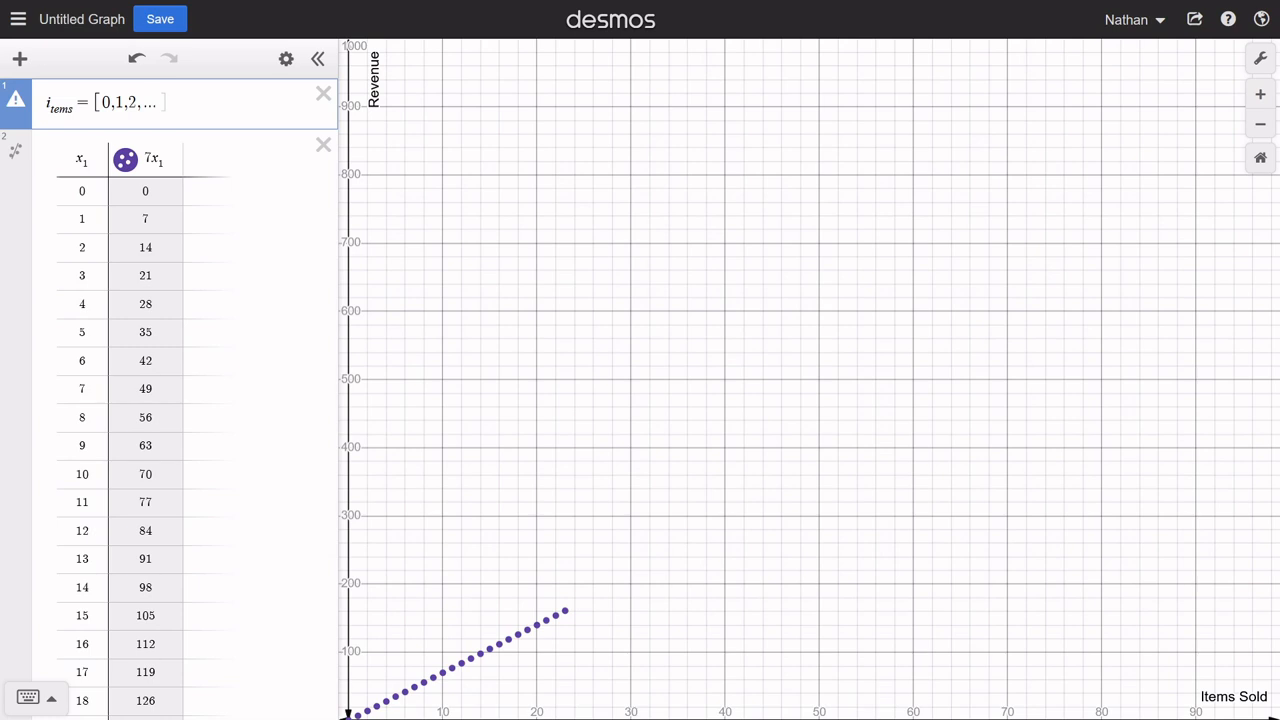
Step: Complete the i_tems list with 100 as its end value, separated from the ellipsis by a comma
text(100)
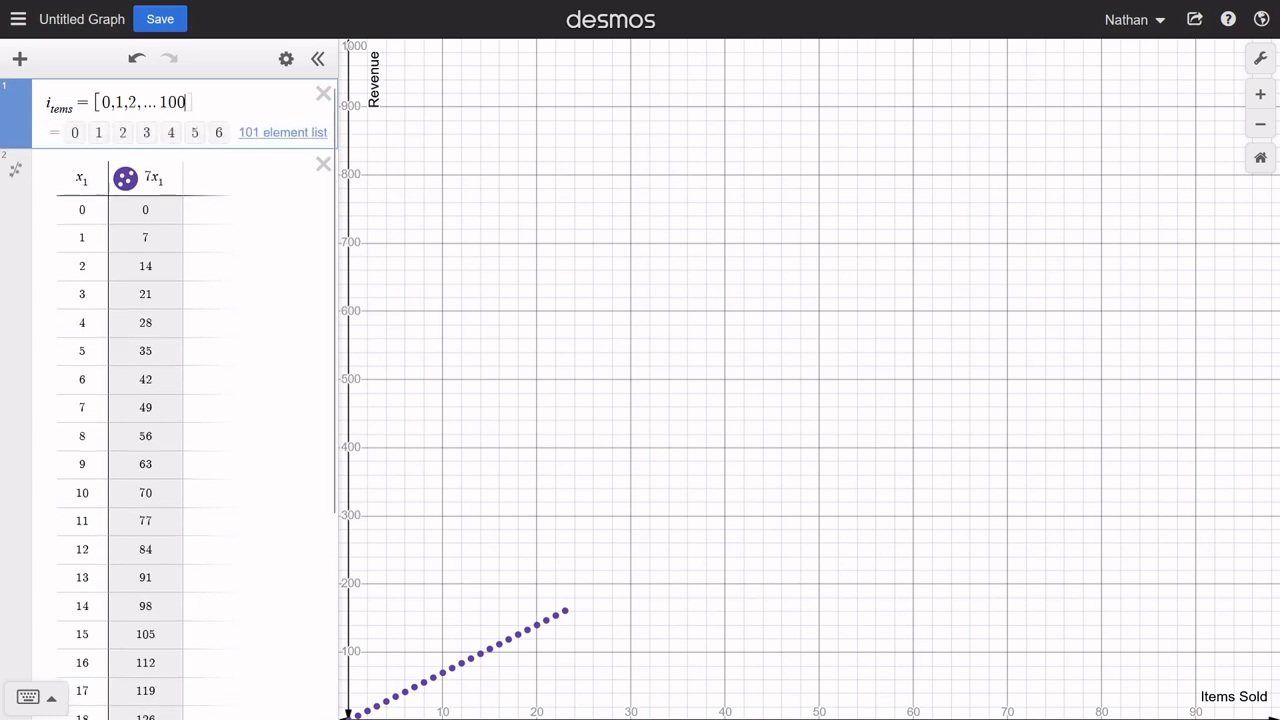
key(Left)
key(Left)
key(Left)
text(,)
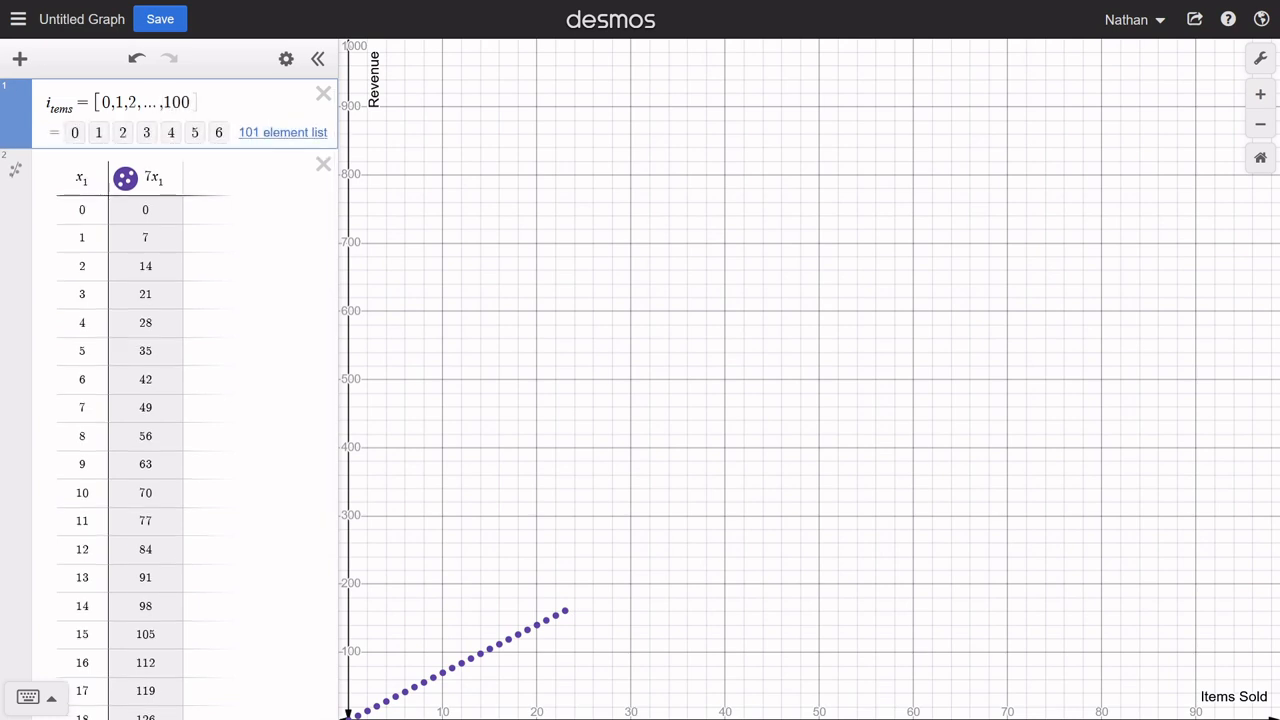
key(Right)
key(Right)
key(Right)
Step: Replace x_1 with i_tems in both table column headers, so the second column computes 7i_tems
drag(74, 107, 46, 106)
key(ctrl+c)
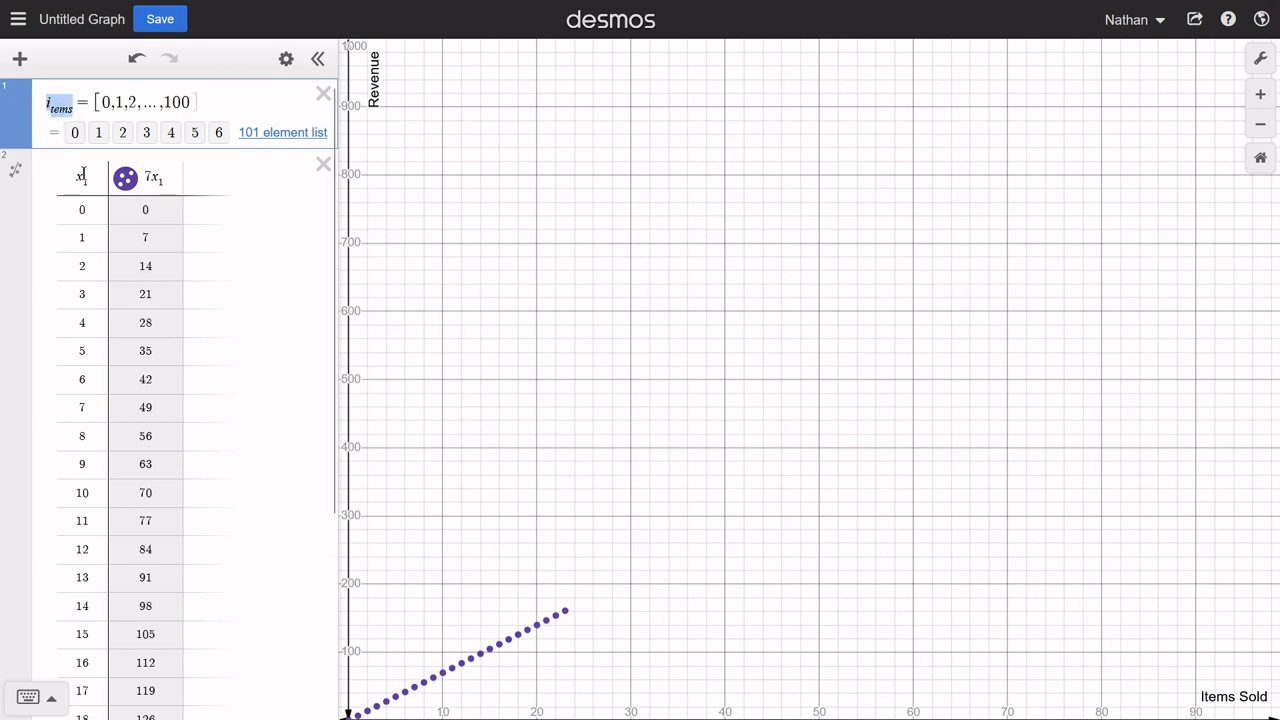
drag(88, 180, 72, 183)
text(i_tems)
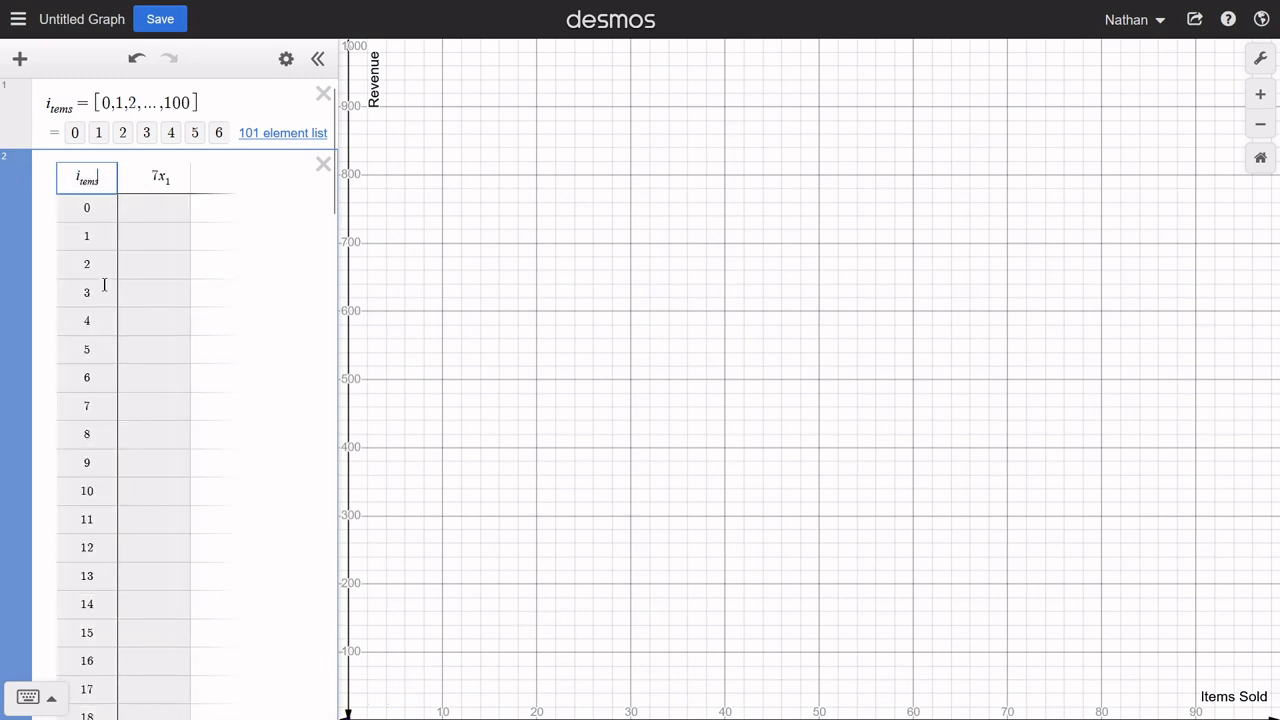
click(175, 185)
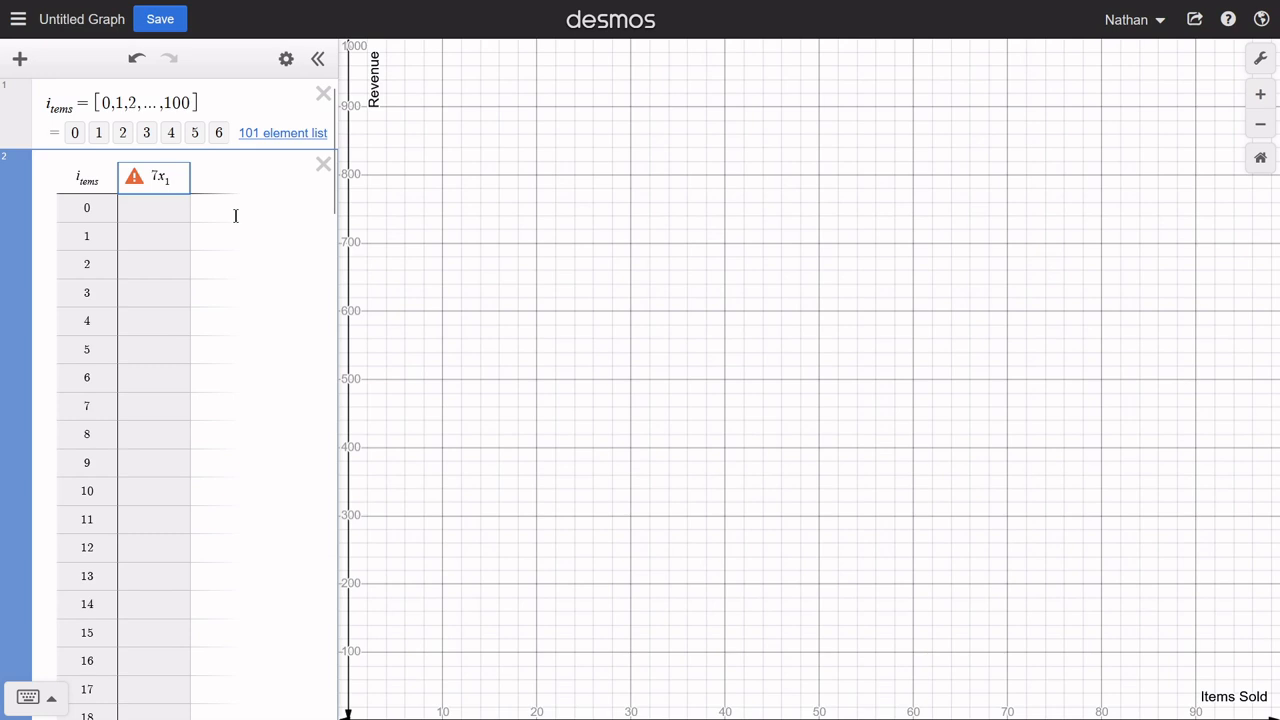
key(BackSpace)
key(BackSpace)
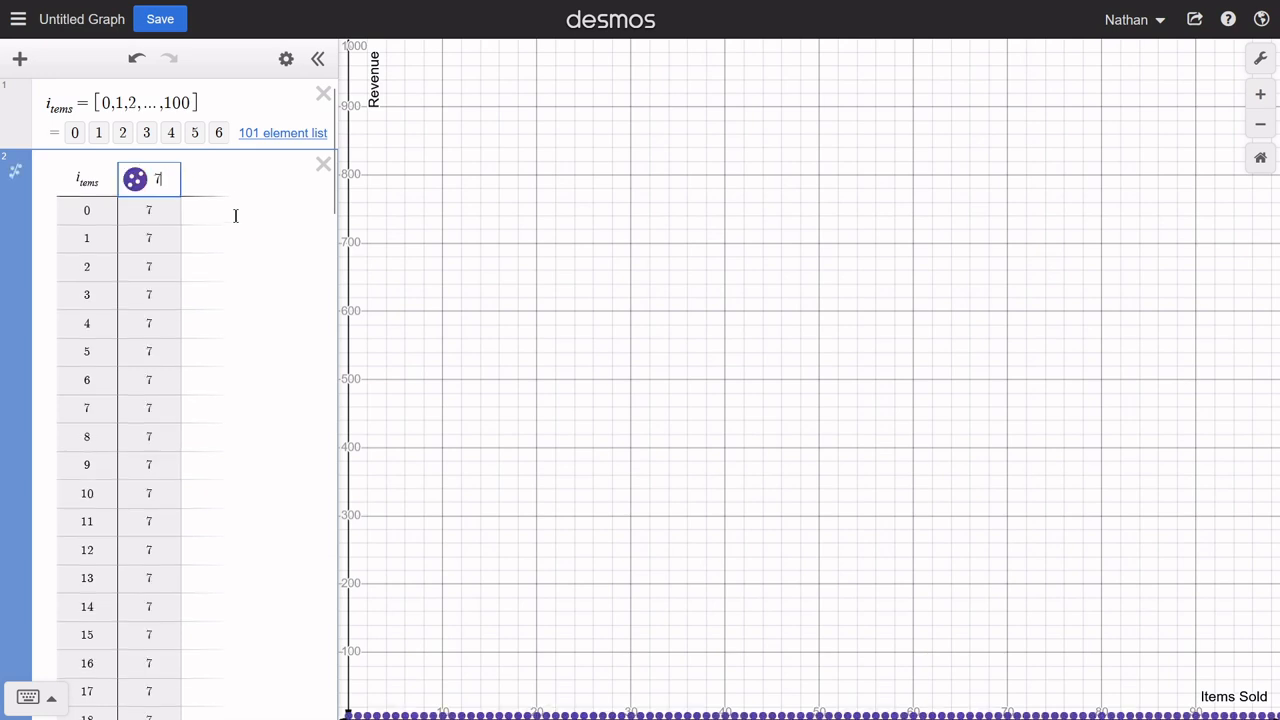
key(ctrl+v)
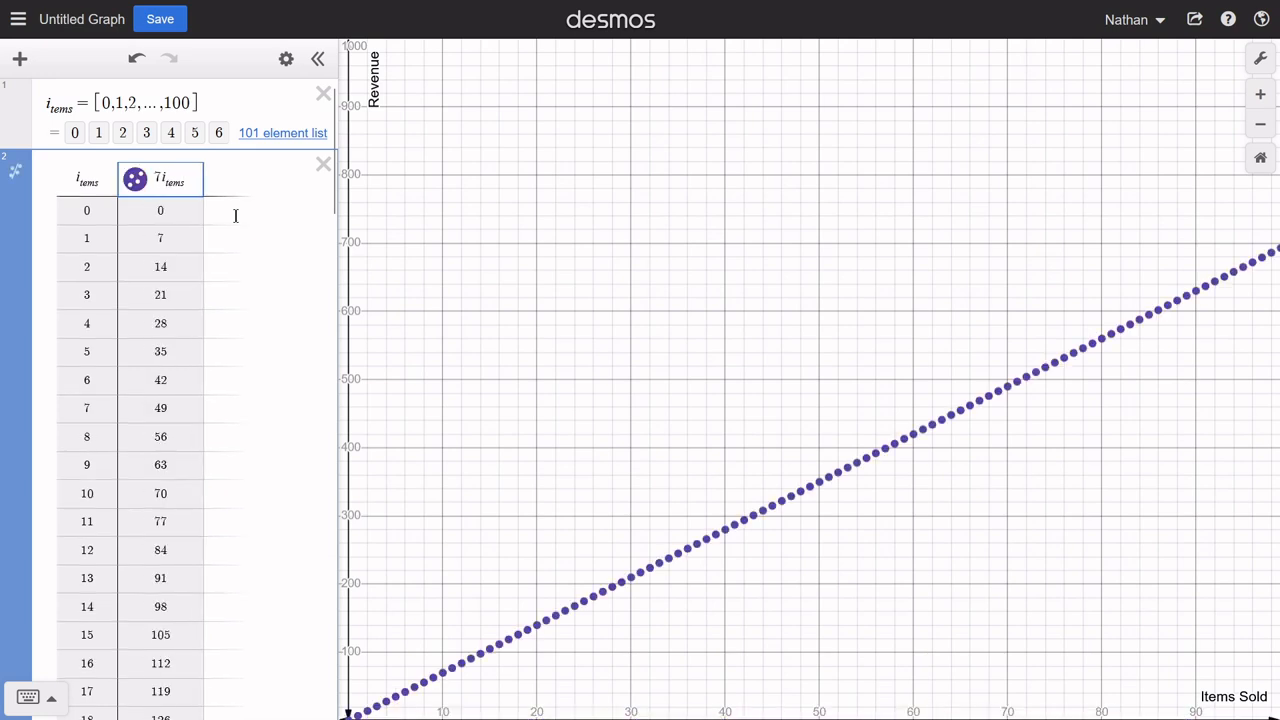
Step: Enter a list with 15, 28, 41 and an ellipsis in a new expression below the table
click(1053, 242)
drag(697, 318, 748, 314)
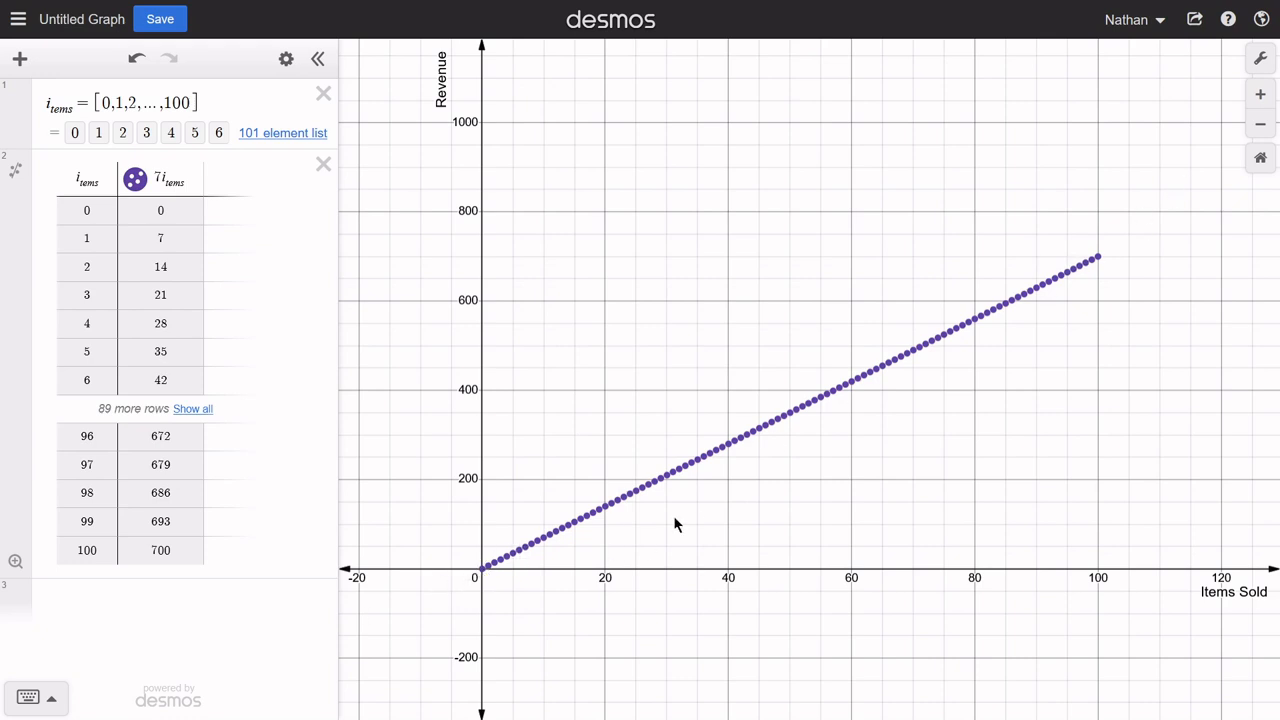
scroll(1010, 415, up, 4)
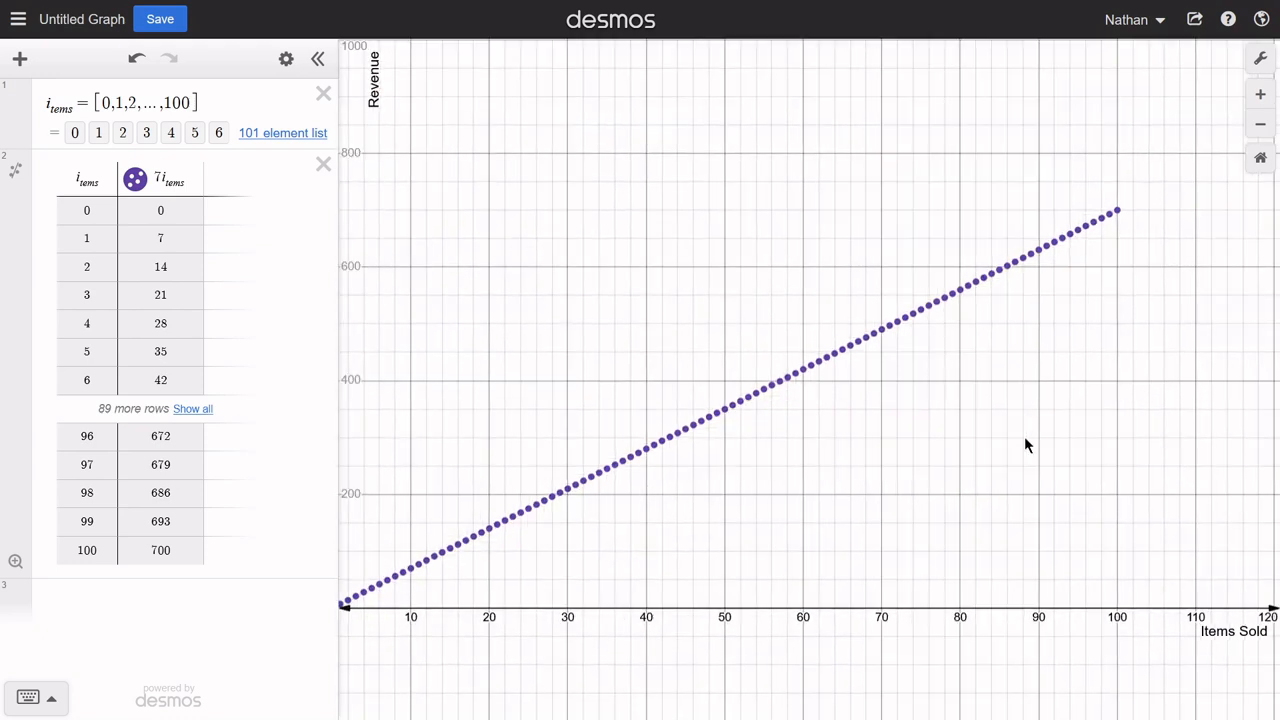
drag(1040, 474, 1043, 517)
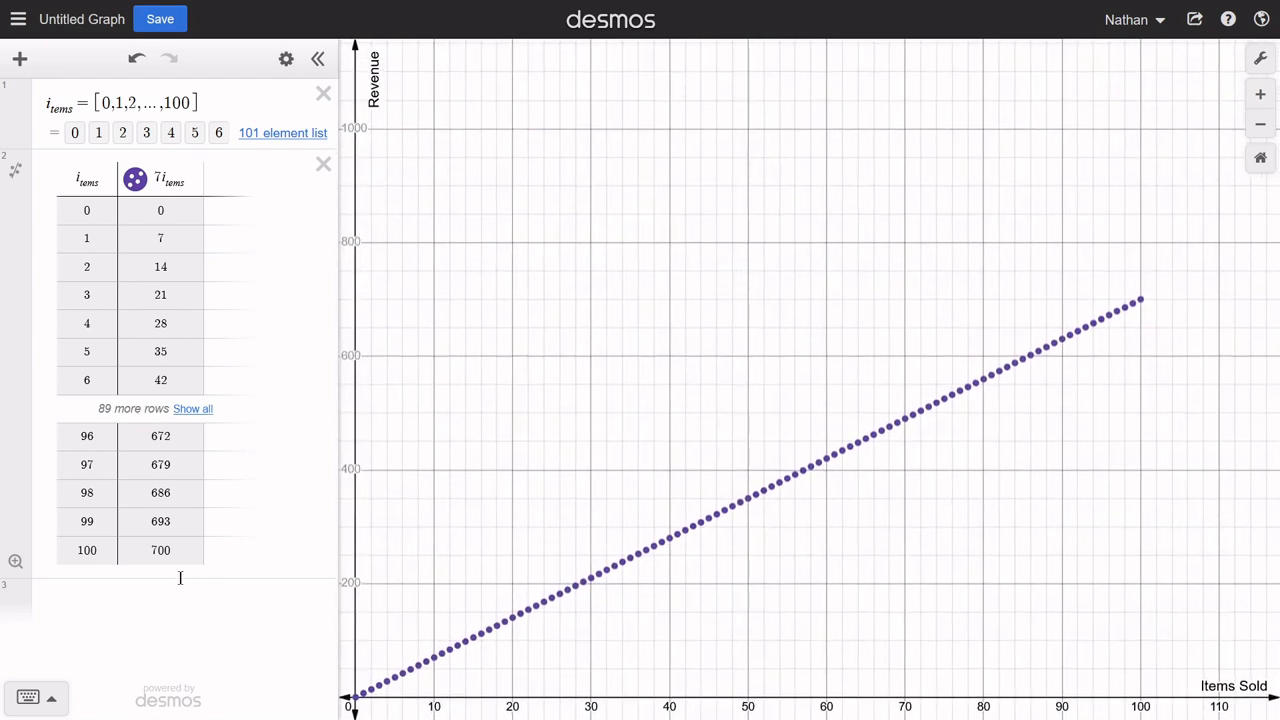
click(248, 590)
text([)
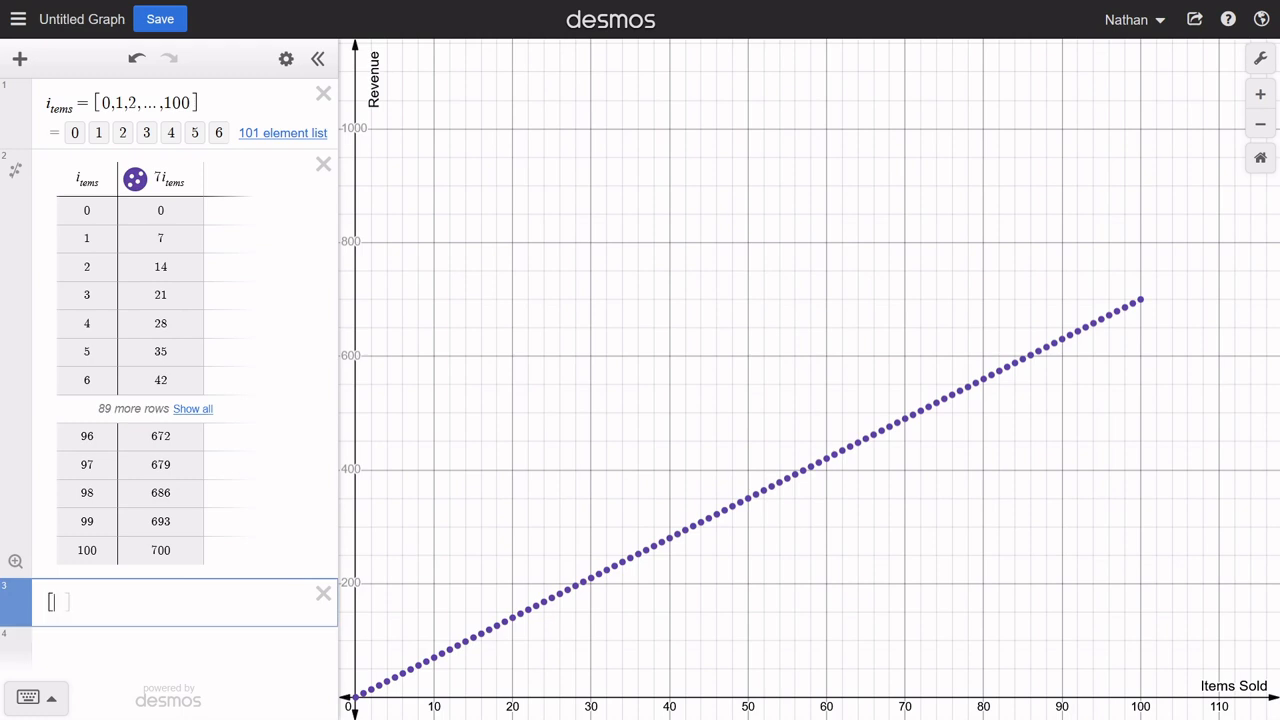
text(15,28,41)
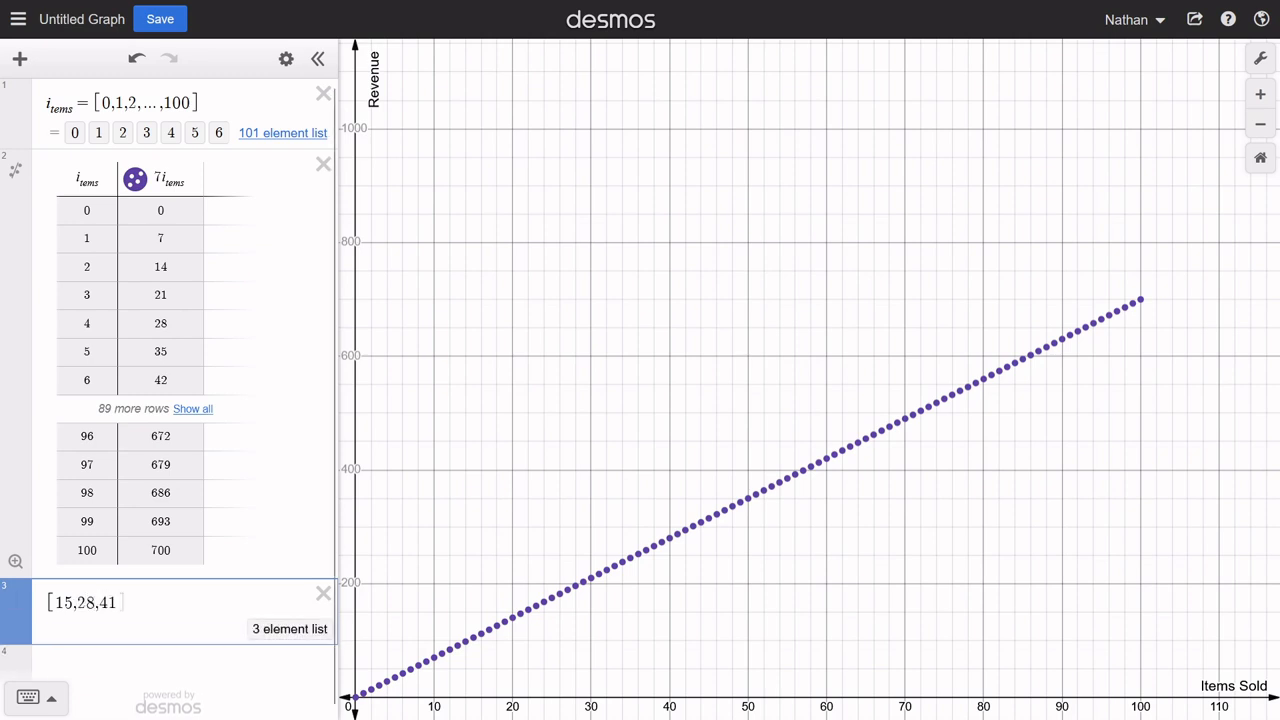
text(,)
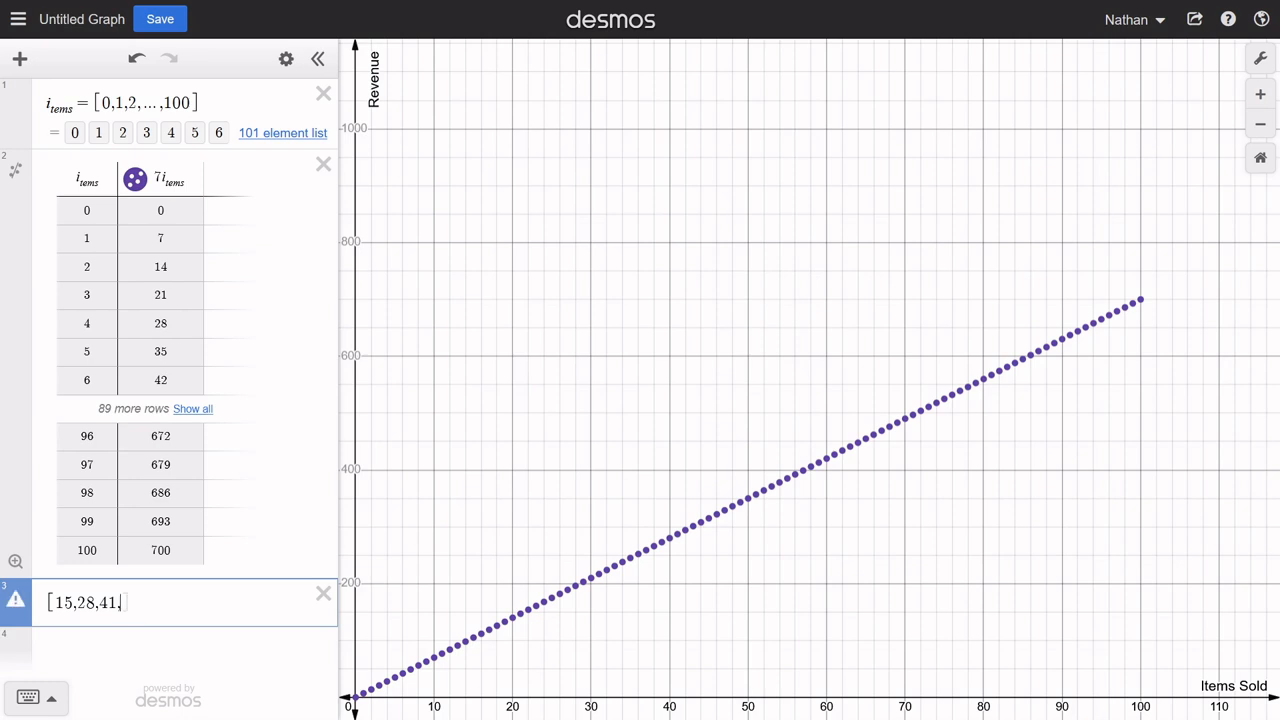
text(...)
key(Return)
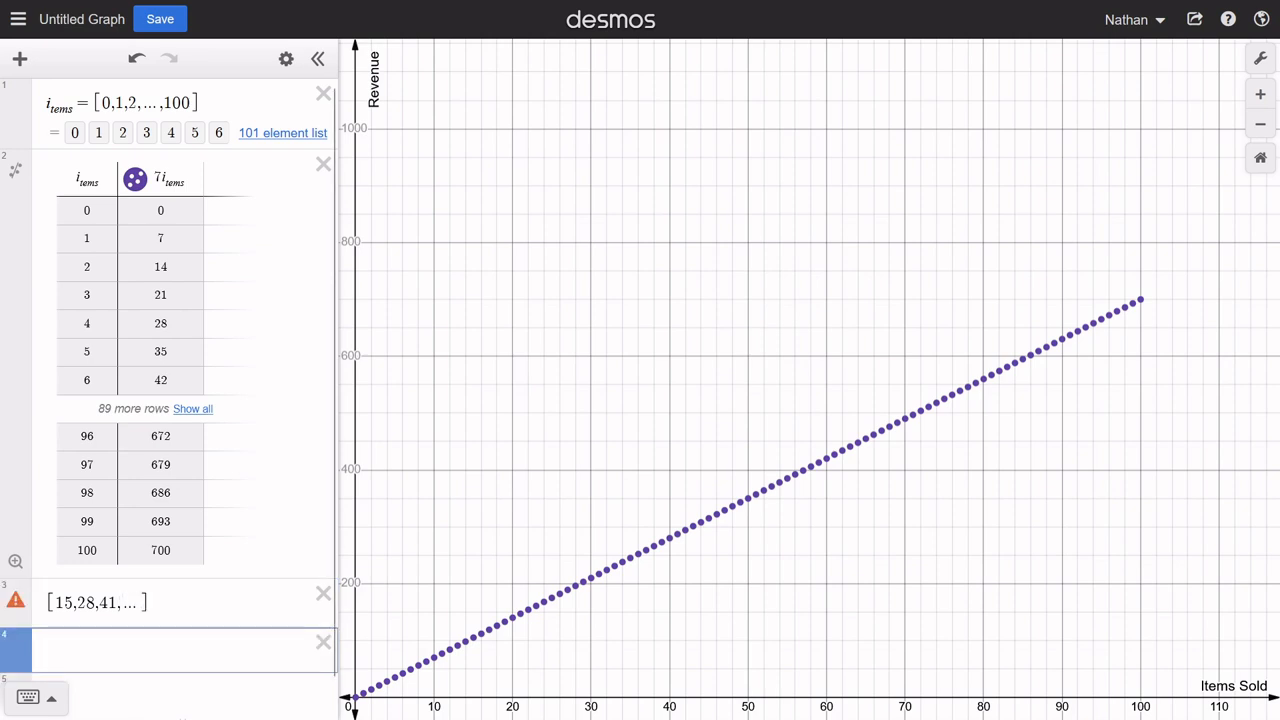
Step: Calculate the list's last term as 15+13*100 in a new expression and end the list with 1315
text(15+)
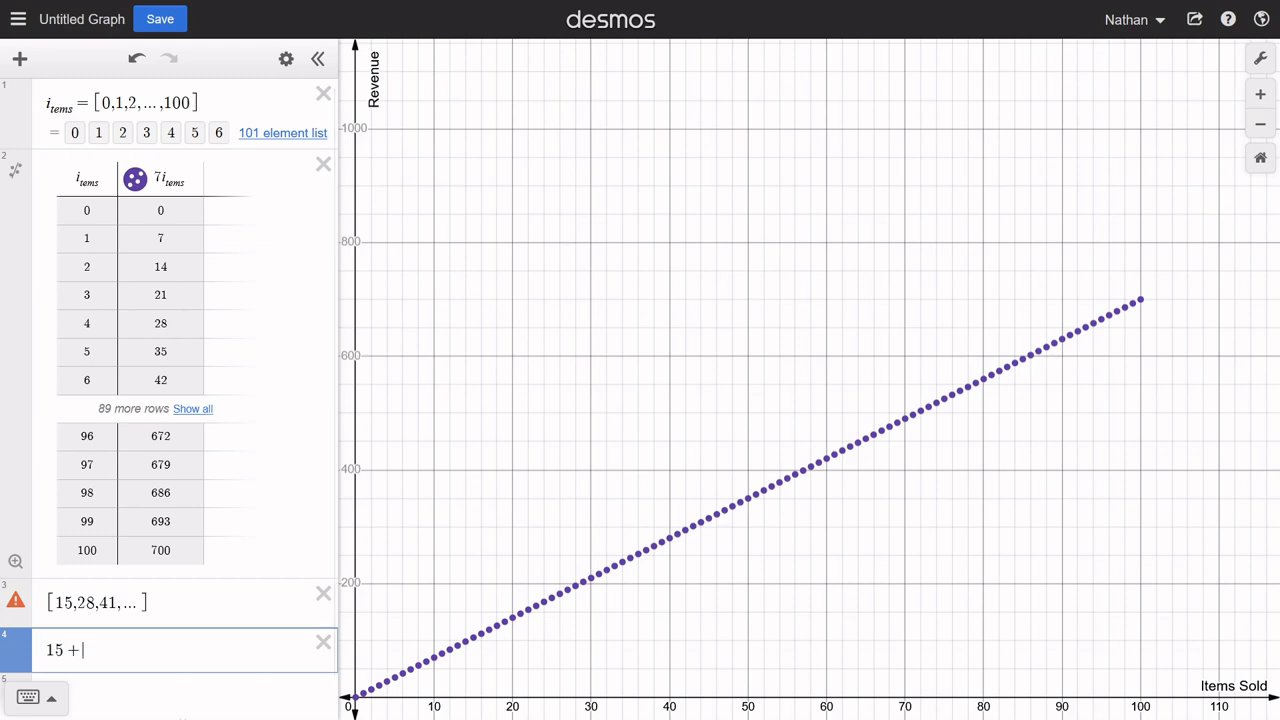
text(13*100)
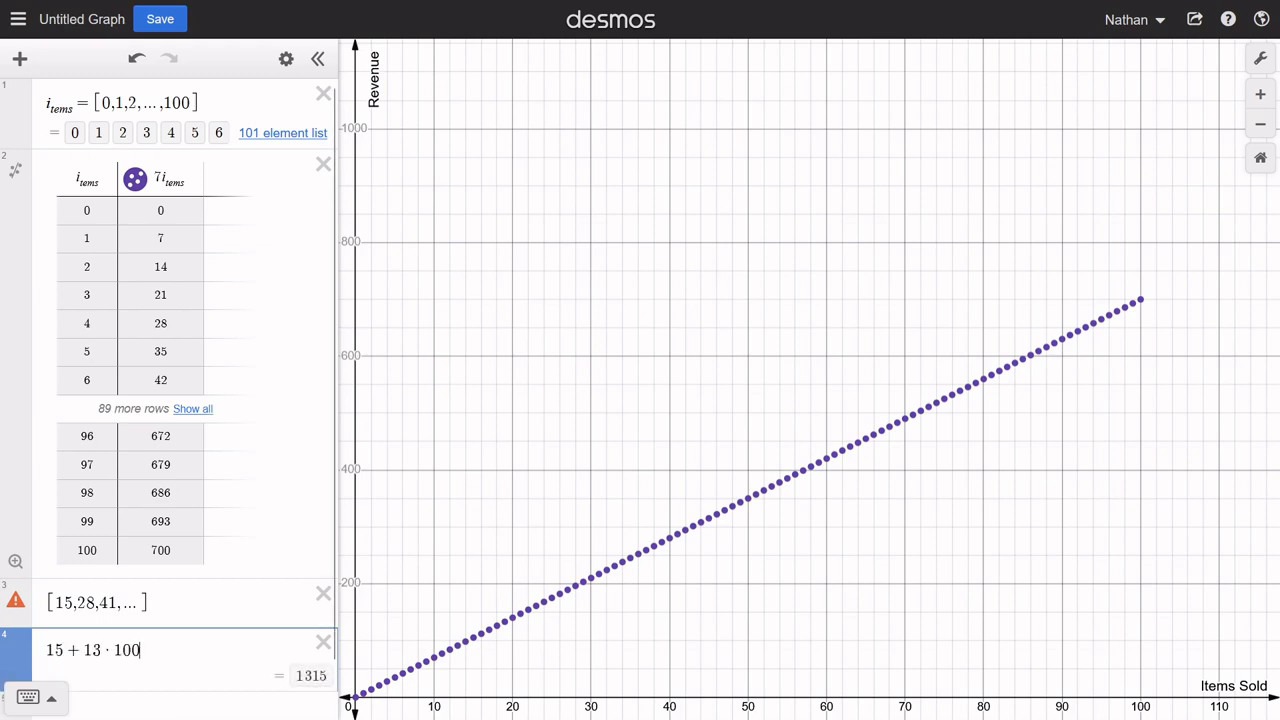
key(Up)
key(Left)
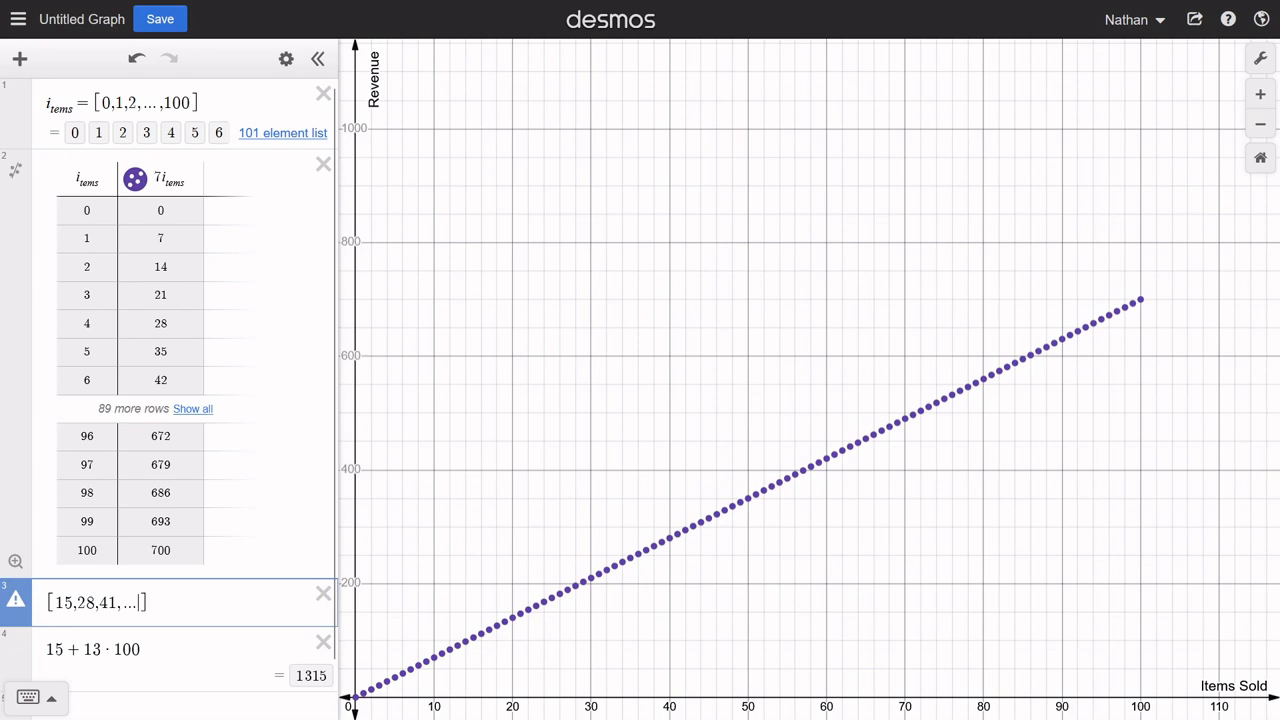
text(,1315)
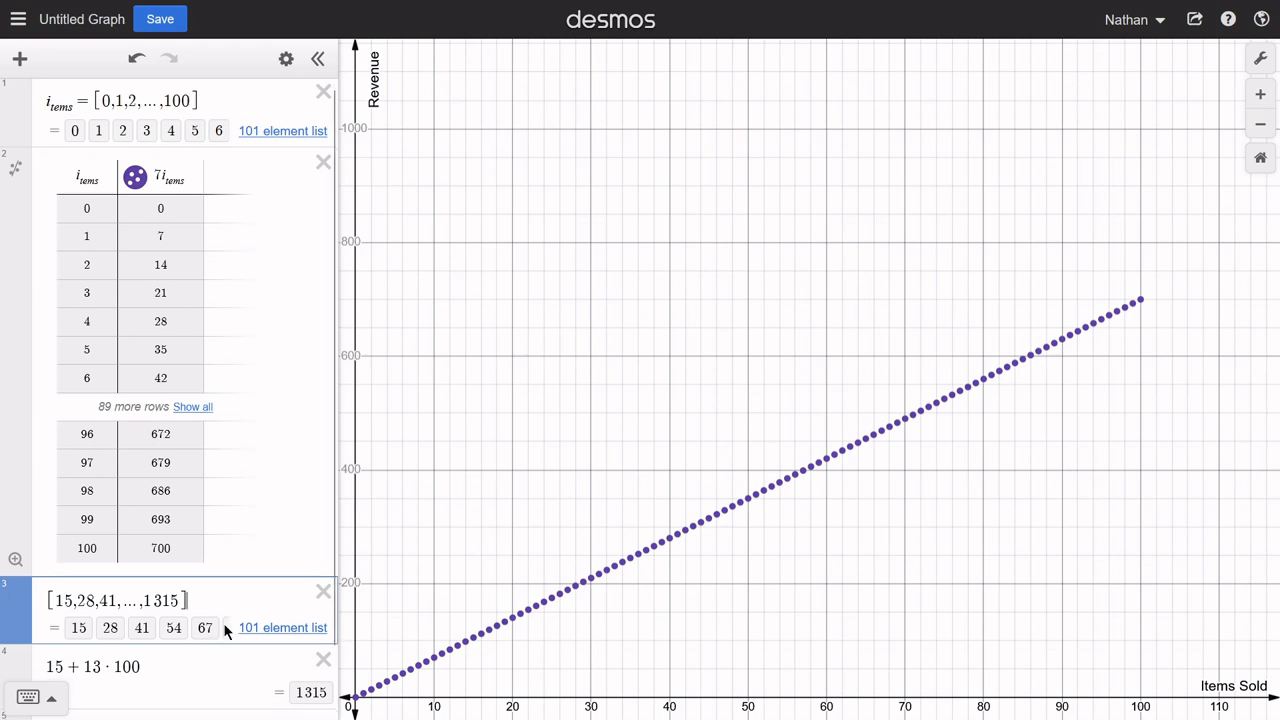
Step: Assign the list of values from 15 to 1315 to the variable a
scroll(200, 610, down, 1)
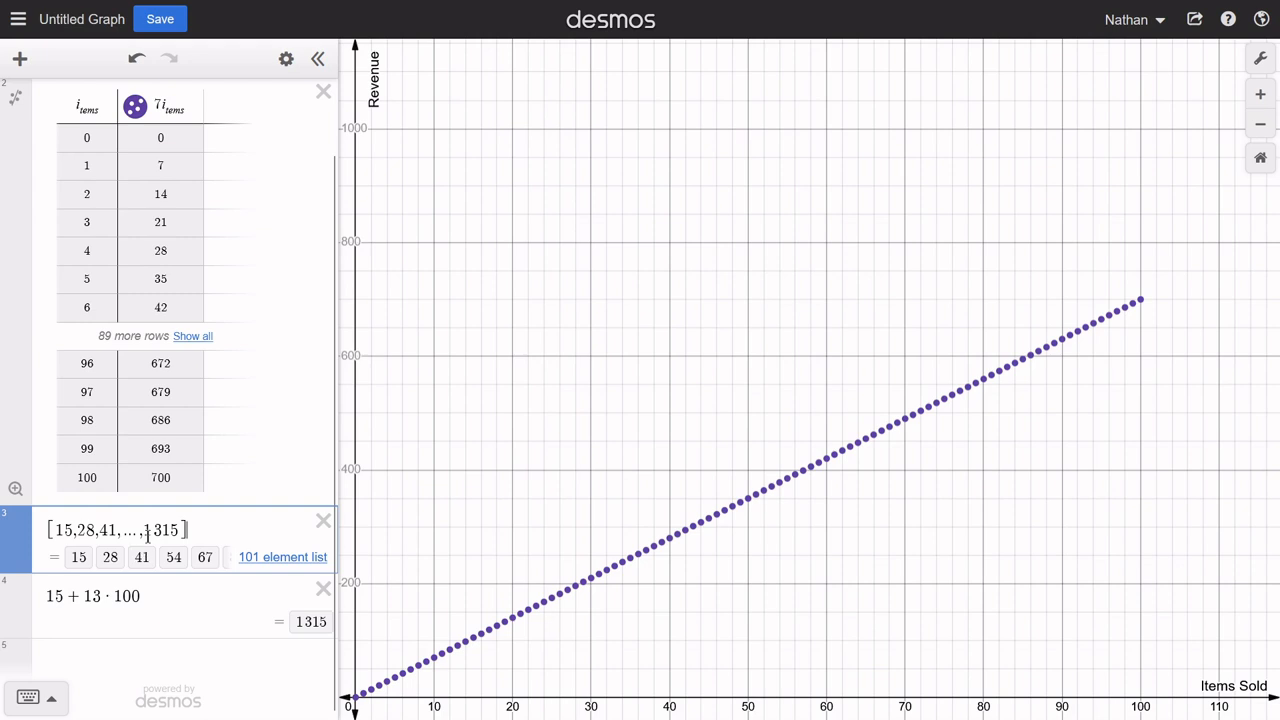
click(47, 530)
text(a=)
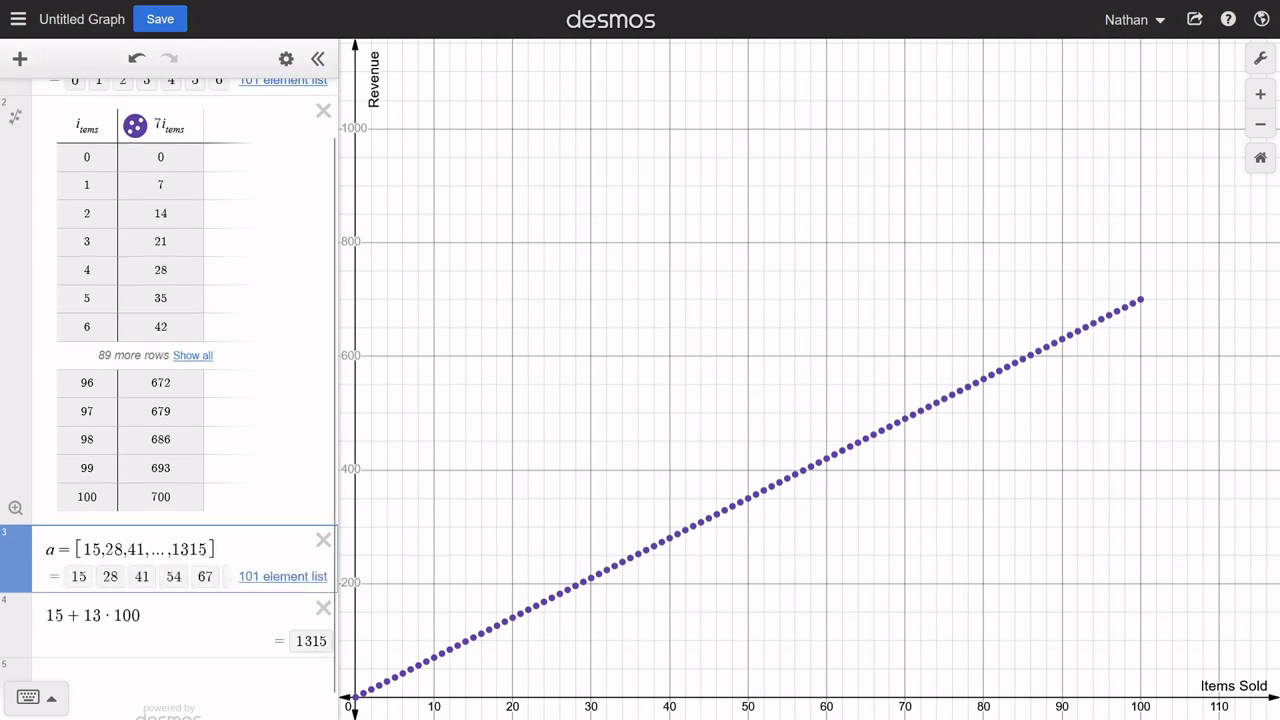
Step: Replace i_tems with a in both table column headers, so the second column computes 7a
scroll(180, 256, up, 1)
drag(102, 185, 81, 186)
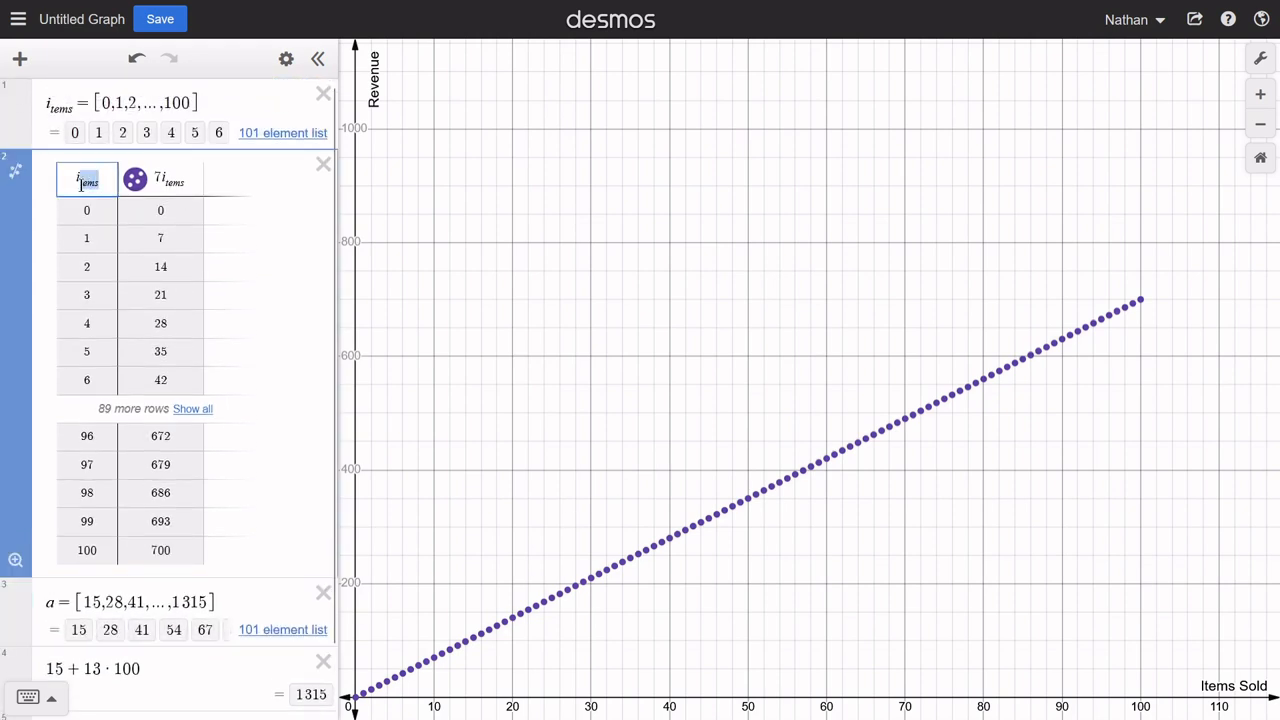
key(BackSpace)
key(BackSpace)
text(a)
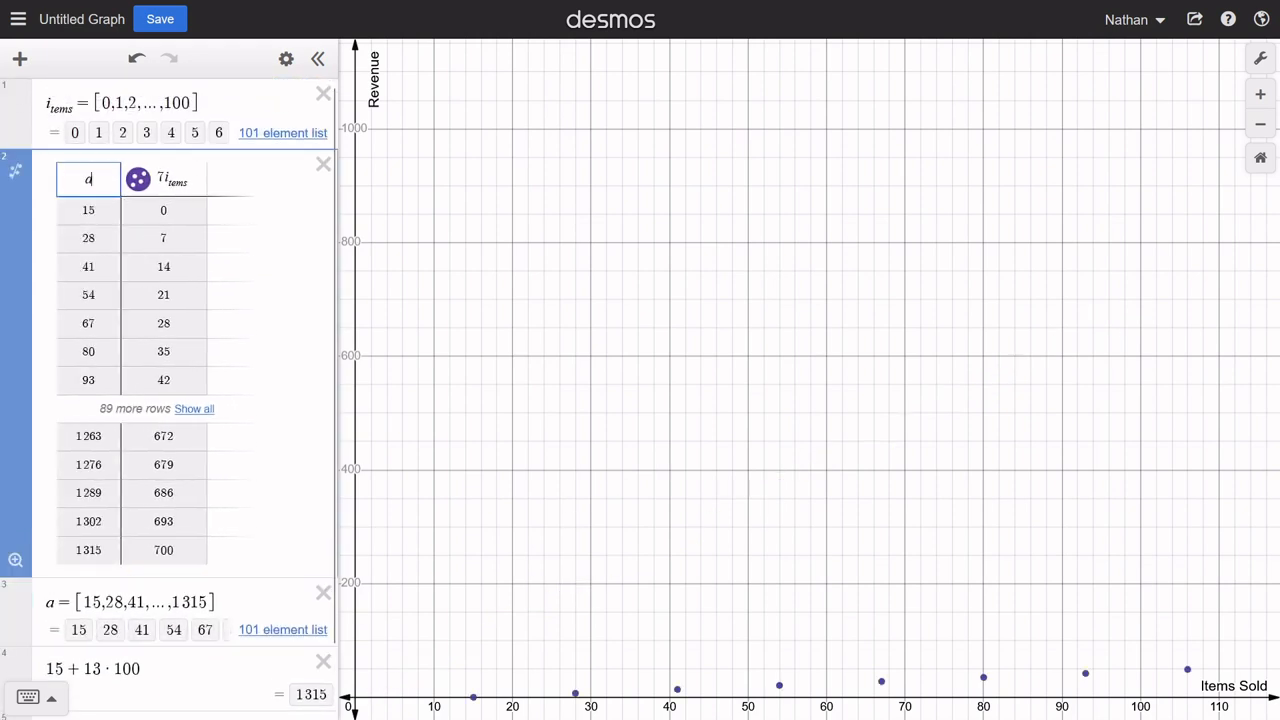
click(197, 186)
key(BackSpace)
key(BackSpace)
key(BackSpace)
key(BackSpace)
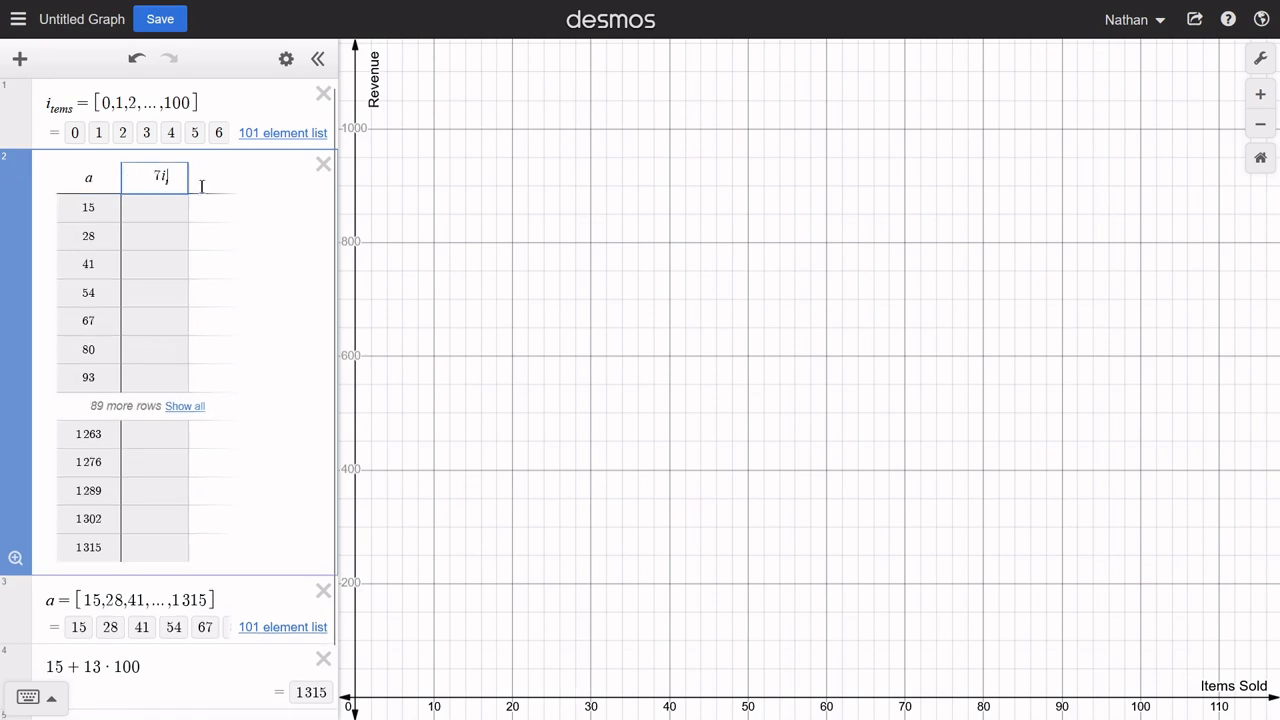
key(BackSpace)
text(a)
Step: Examine the full range of plotted points for the 7a table on the Revenue and Items Sold axes
scroll(796, 287, down, 5)
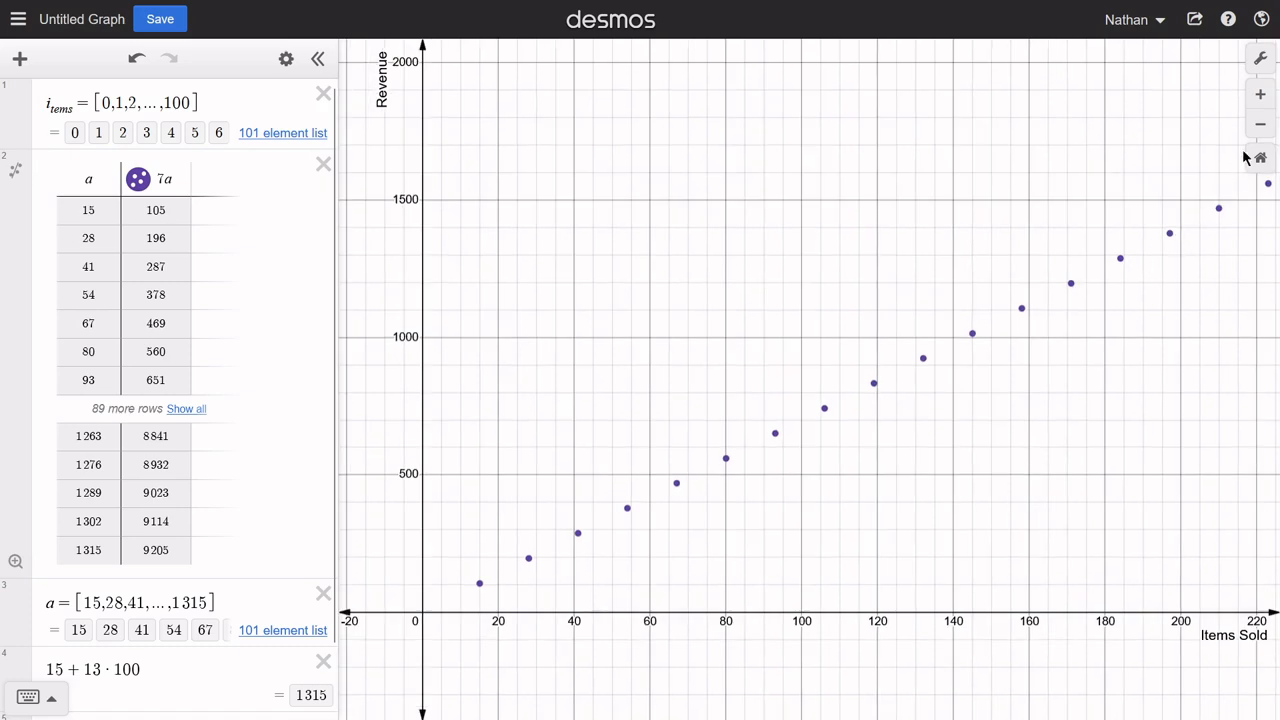
click(1268, 126)
click(1268, 126)
click(1268, 126)
click(1268, 126)
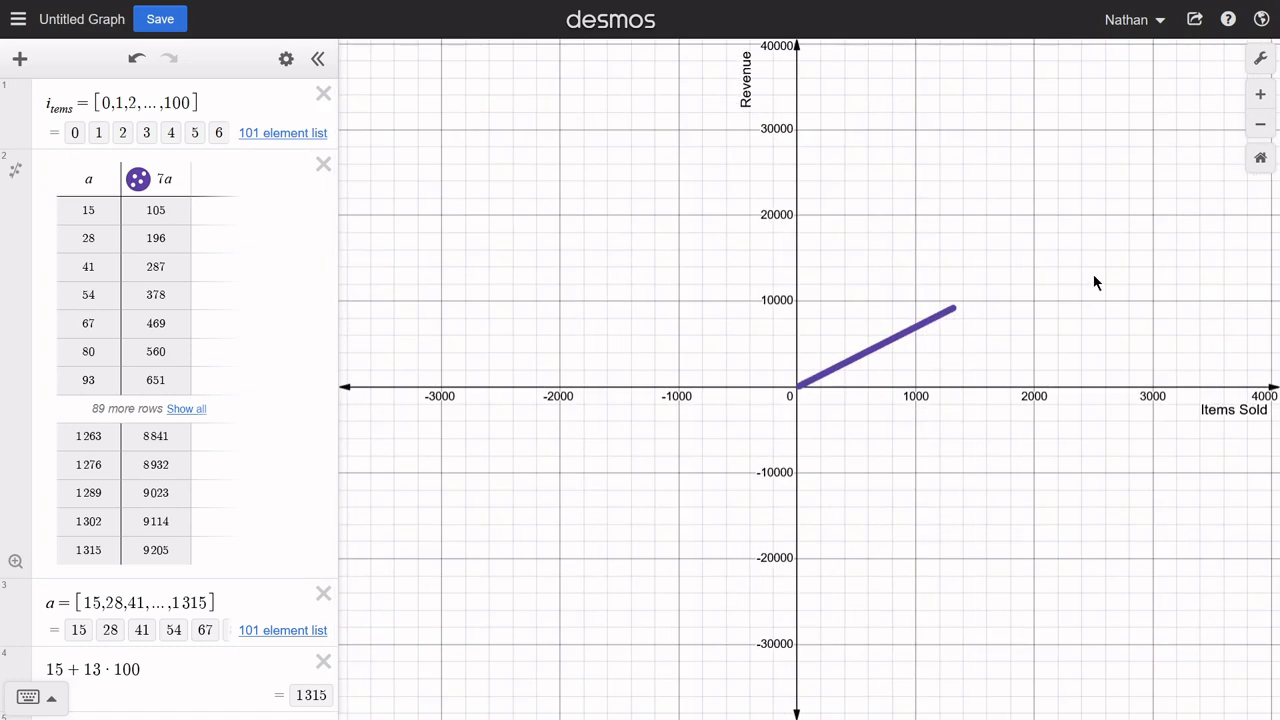
click(1261, 95)
click(1262, 99)
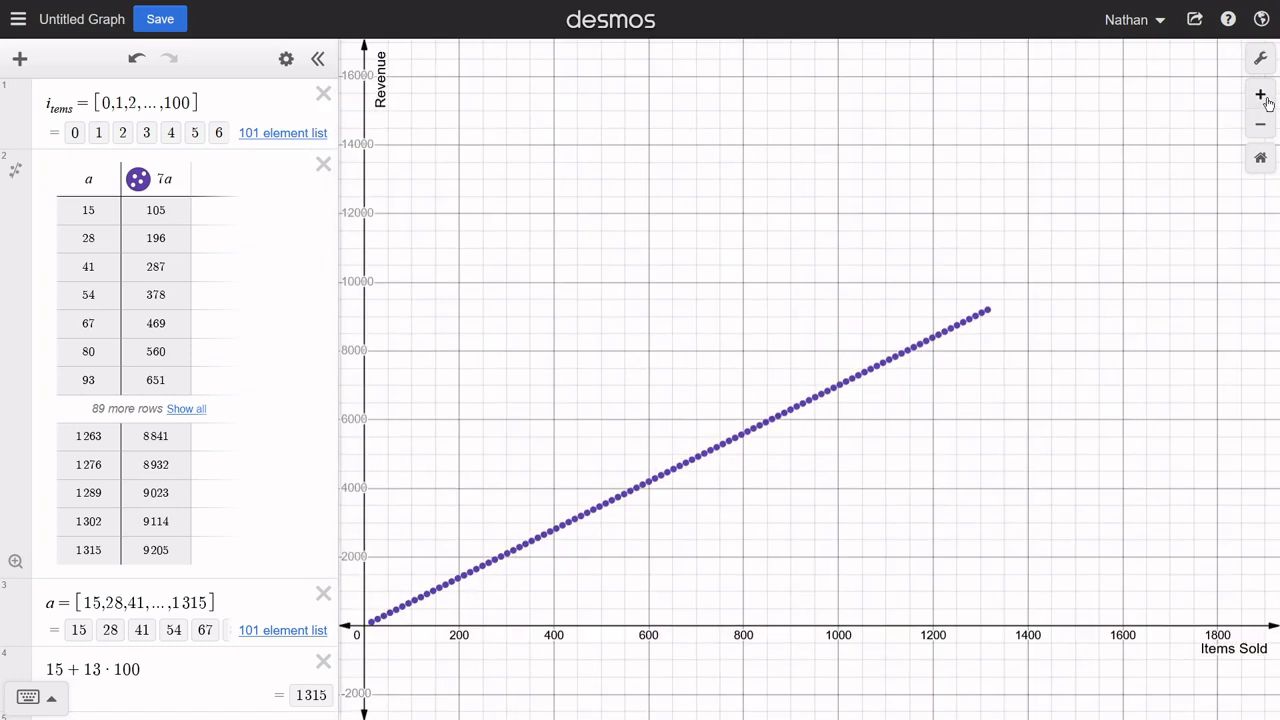
drag(646, 347, 878, 282)
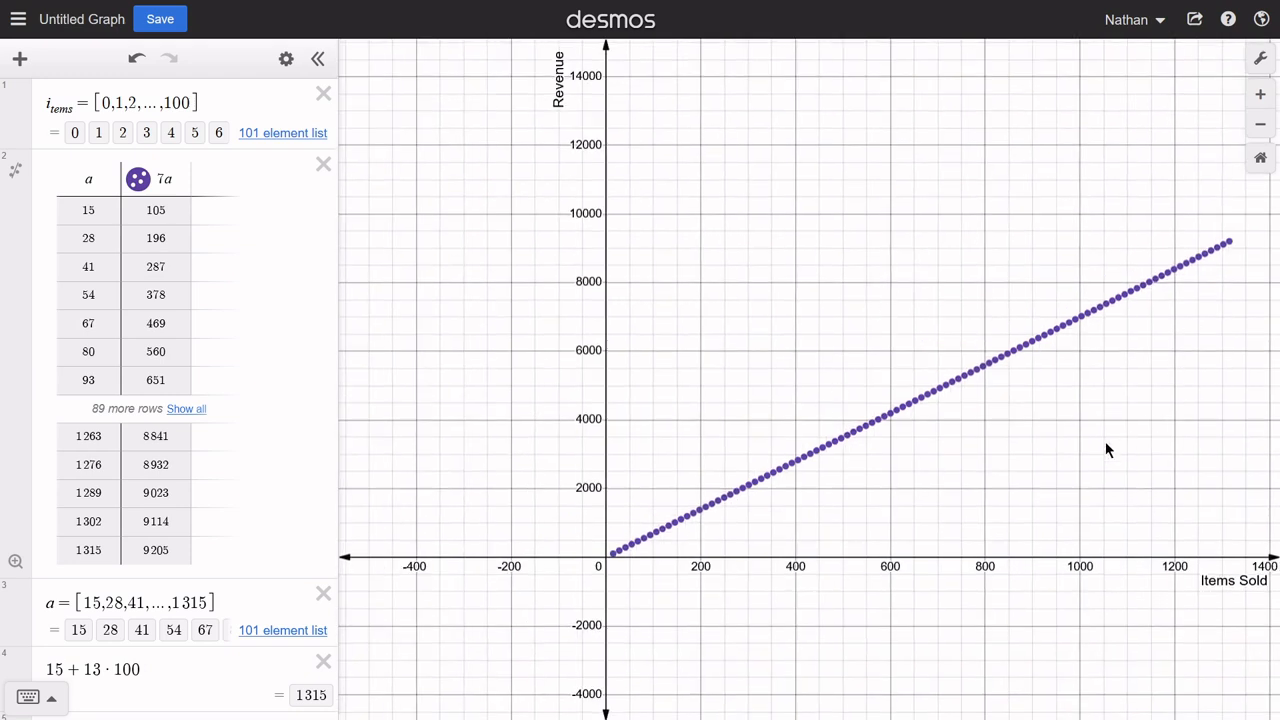
Step: Reset the graph to its default view
drag(1076, 430, 1017, 433)
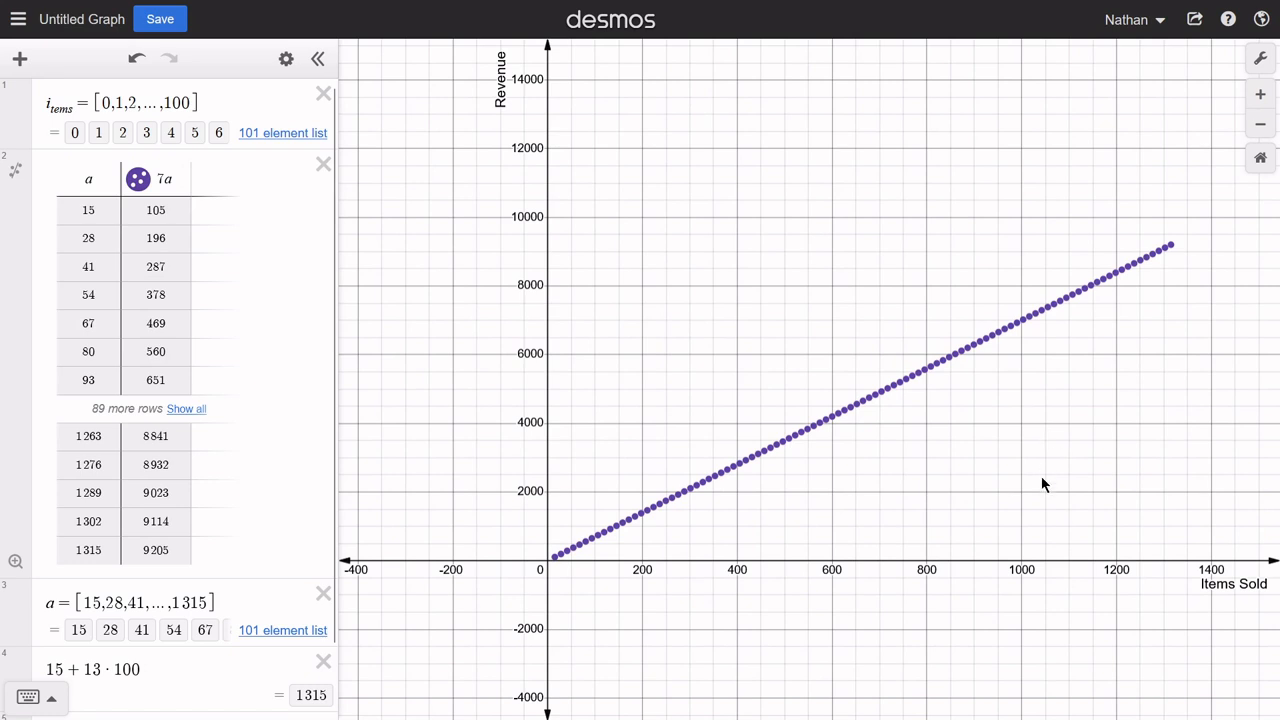
drag(1041, 477, 956, 542)
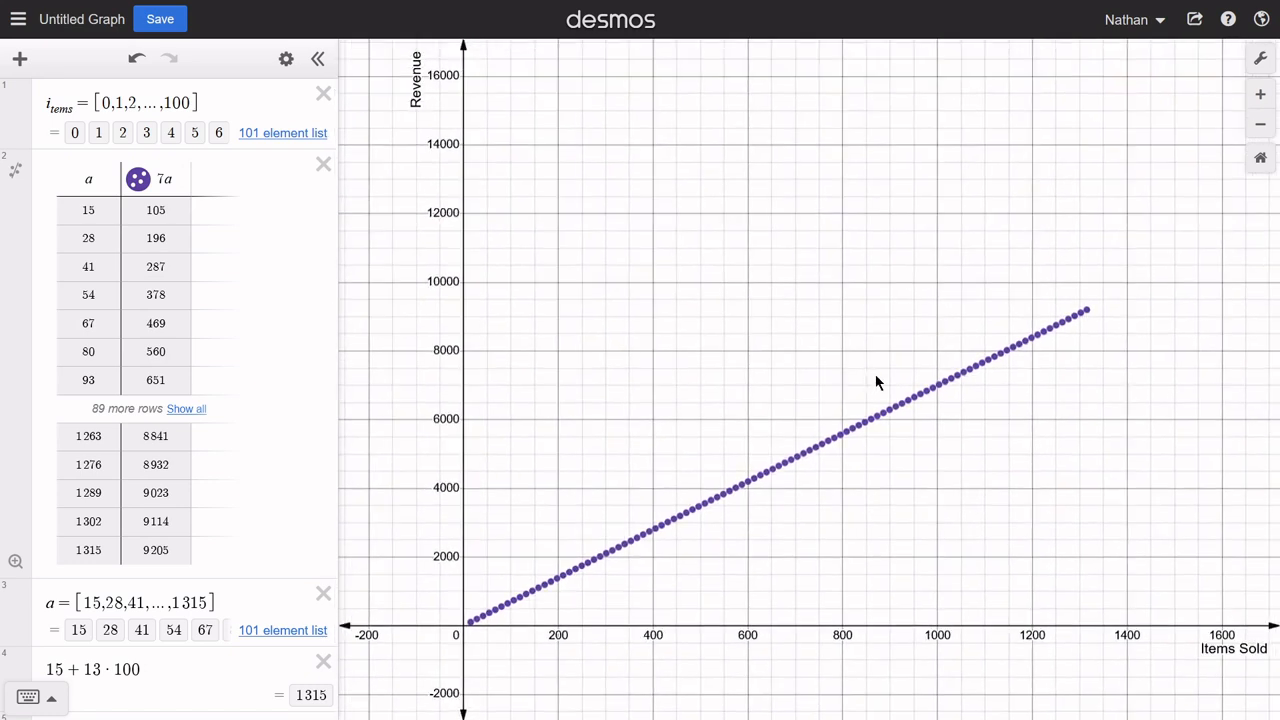
click(1260, 158)
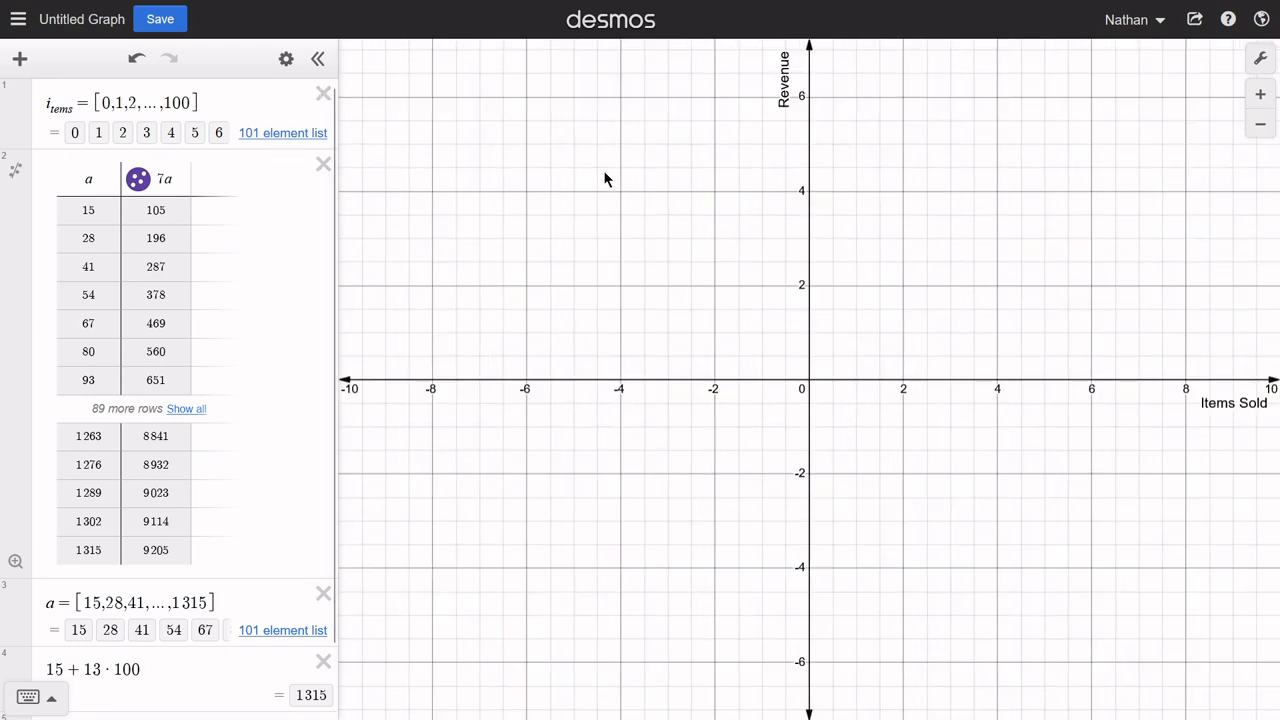
drag(606, 178, 689, 332)
Step: Clear the Items Sold label from the x-axis and the Revenue label from the y-axis
click(1260, 58)
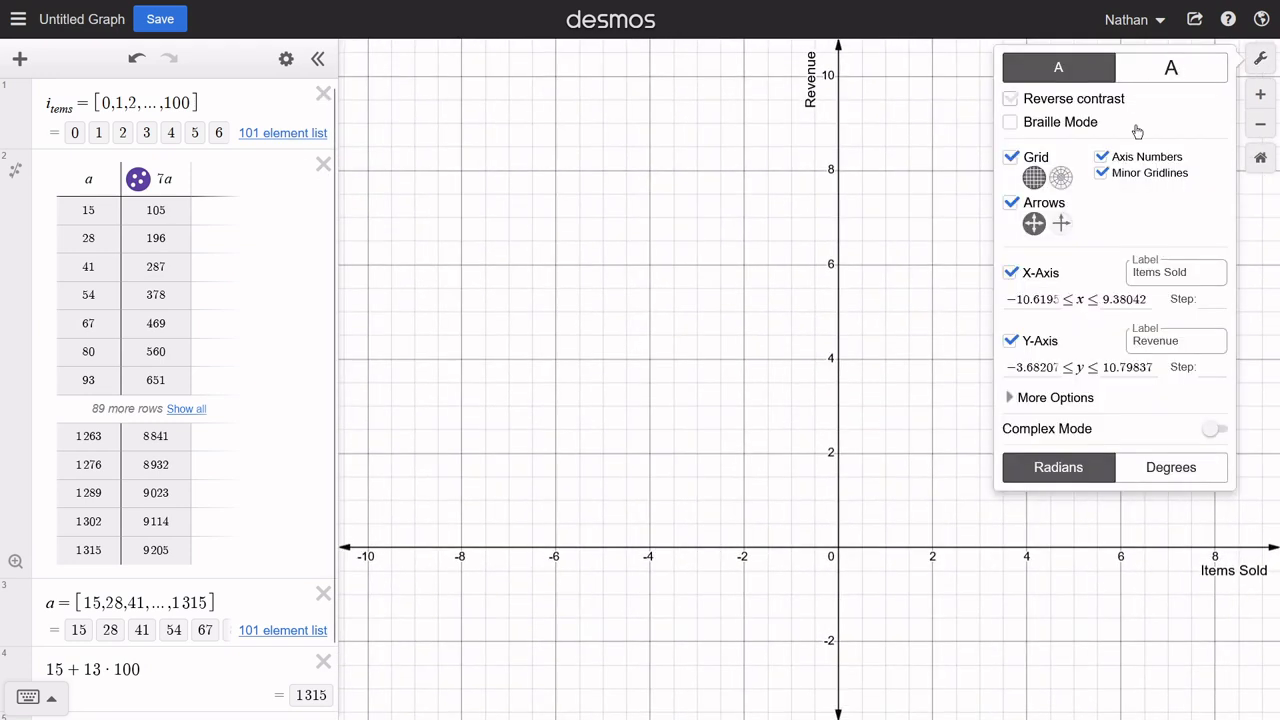
click(1183, 277)
drag(1205, 272, 1077, 271)
key(BackSpace)
drag(1200, 341, 1058, 340)
key(BackSpace)
drag(886, 329, 754, 294)
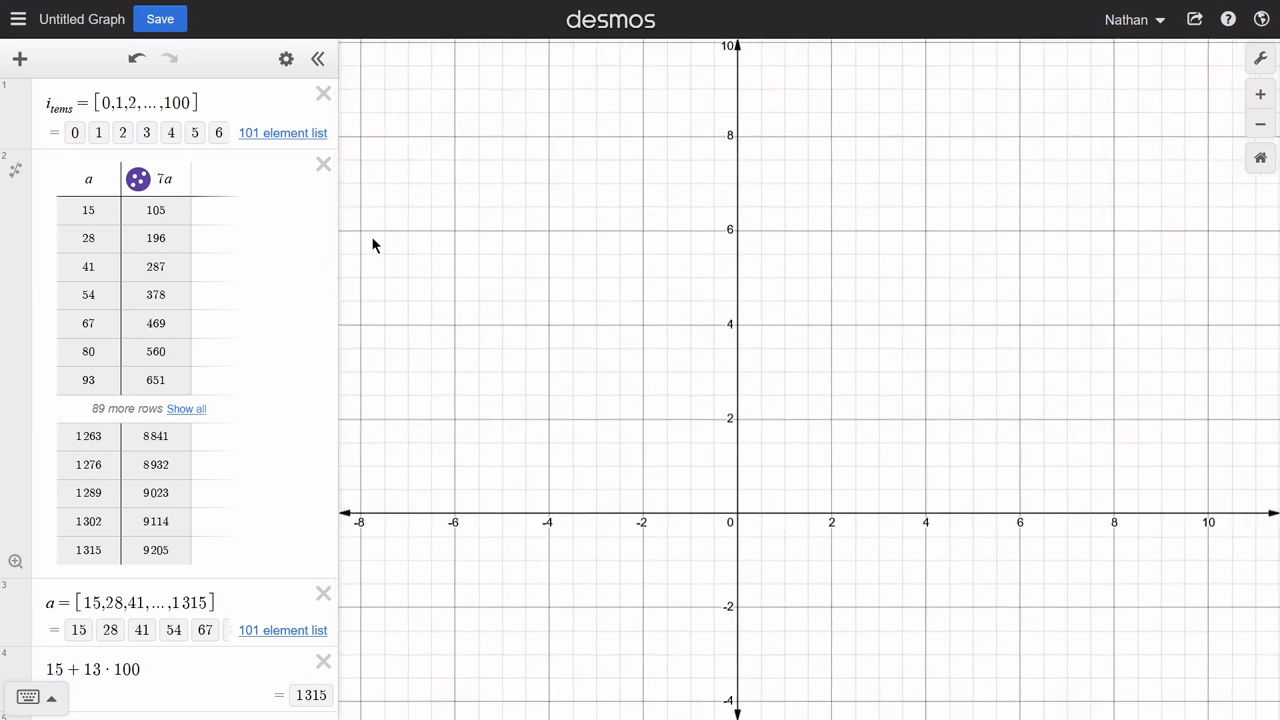
Step: Delete the i_tems list, the table, the list a and the 15+13·100 calculation from the expression list
drag(659, 528, 789, 517)
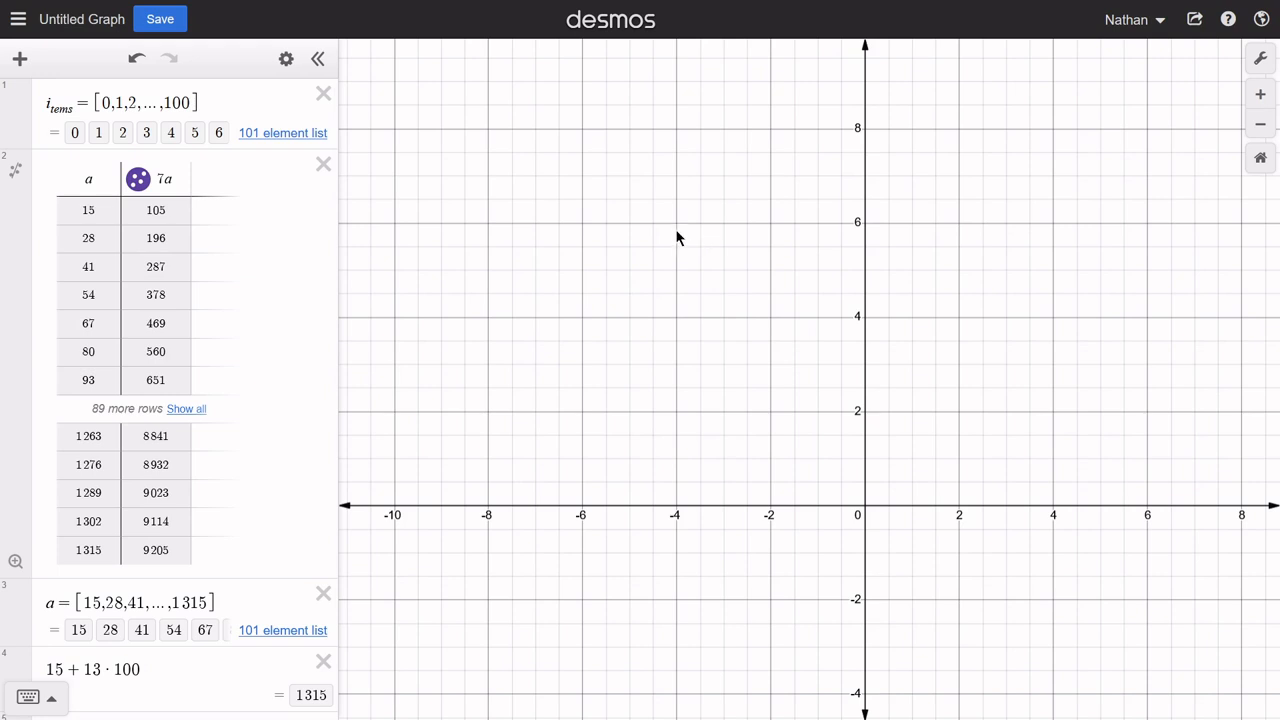
drag(678, 238, 598, 374)
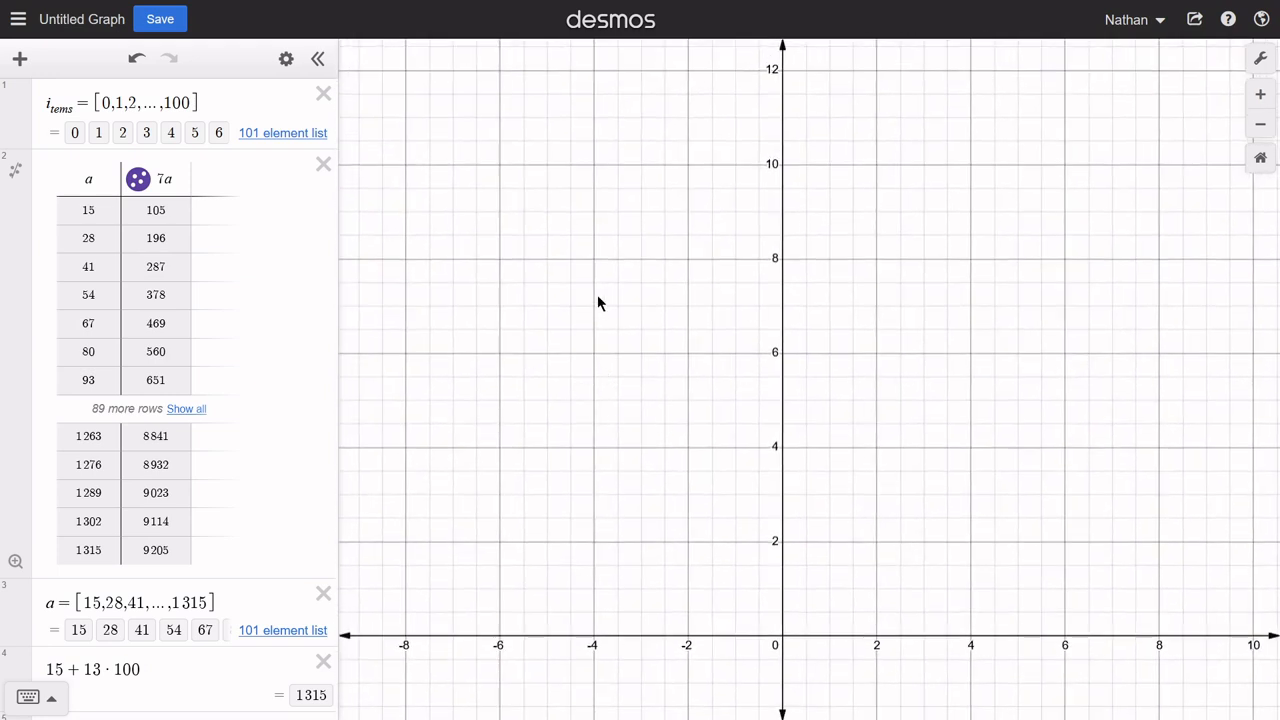
drag(598, 297, 590, 355)
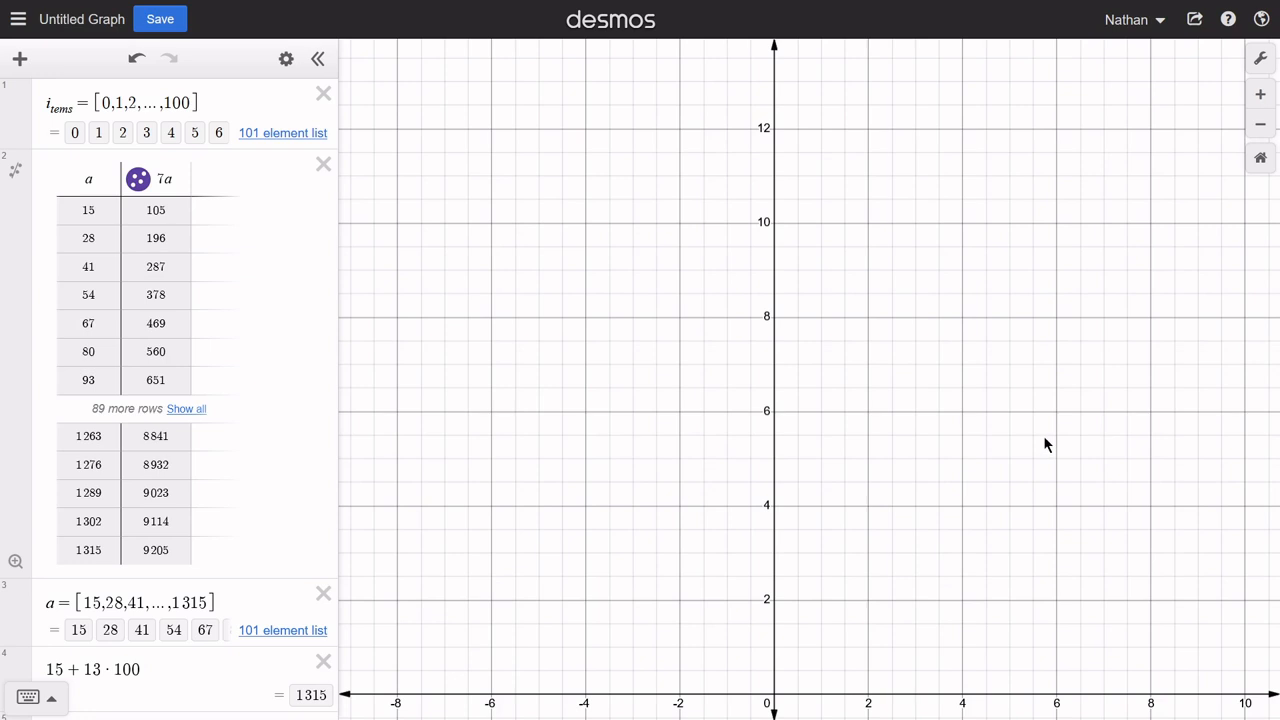
click(322, 94)
click(318, 106)
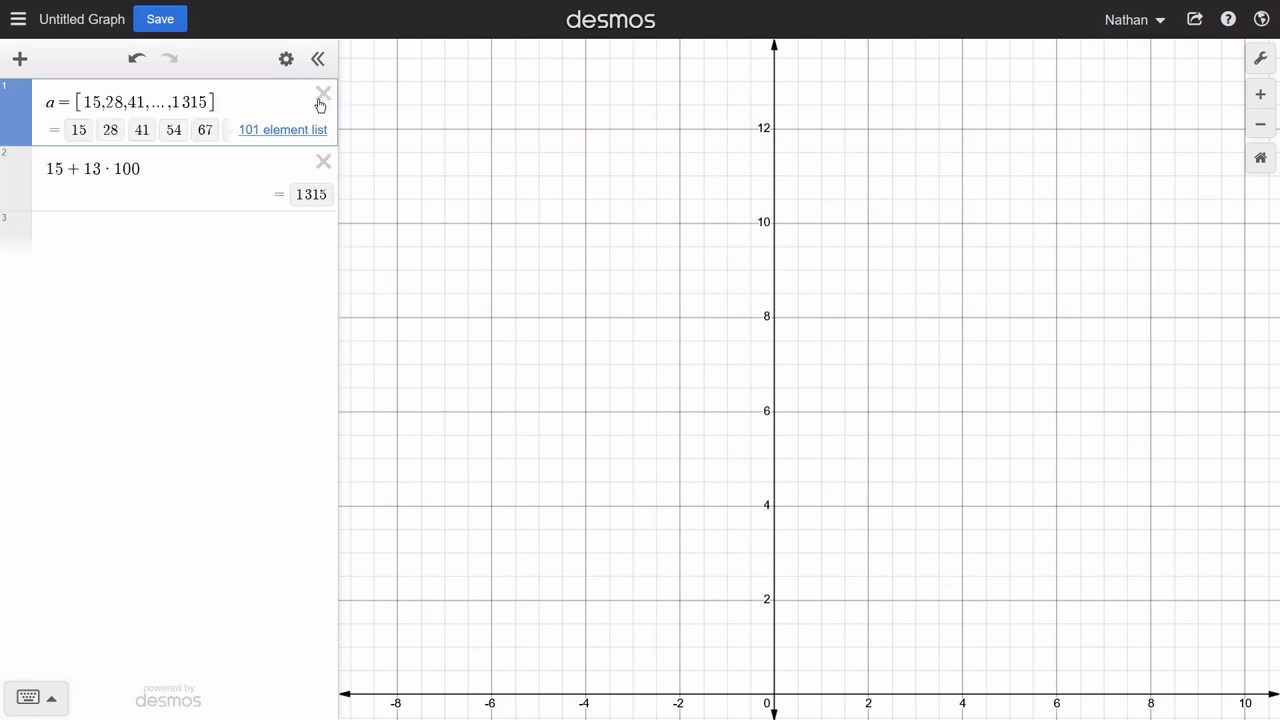
click(320, 106)
click(322, 96)
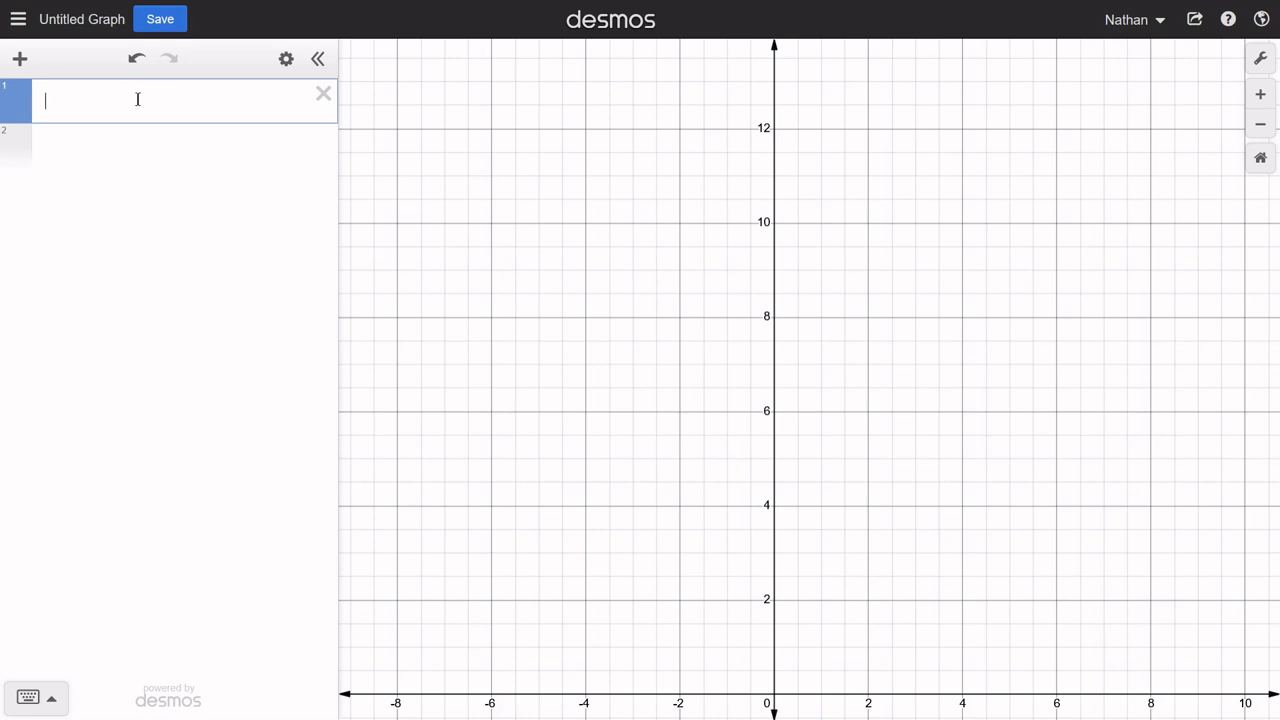
Step: Plot the point (-10,0) as the first expression
text(()
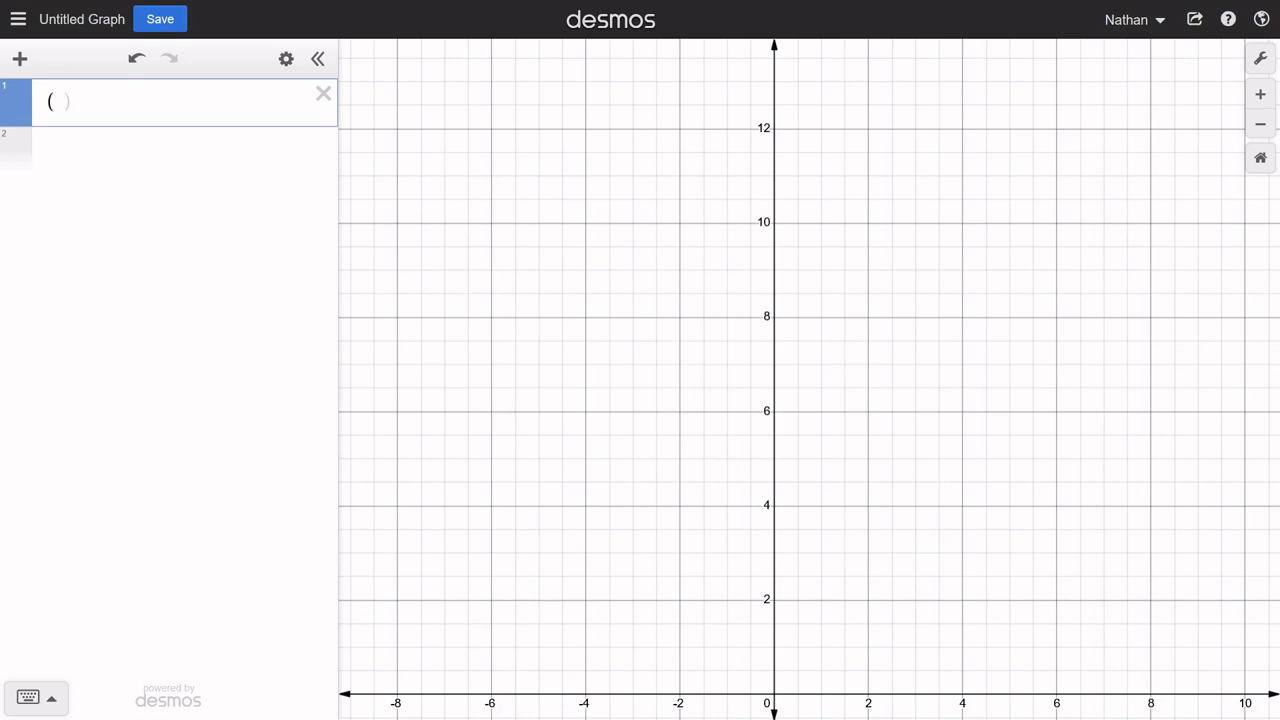
text(-10)
text(,)
text(0)
key(Return)
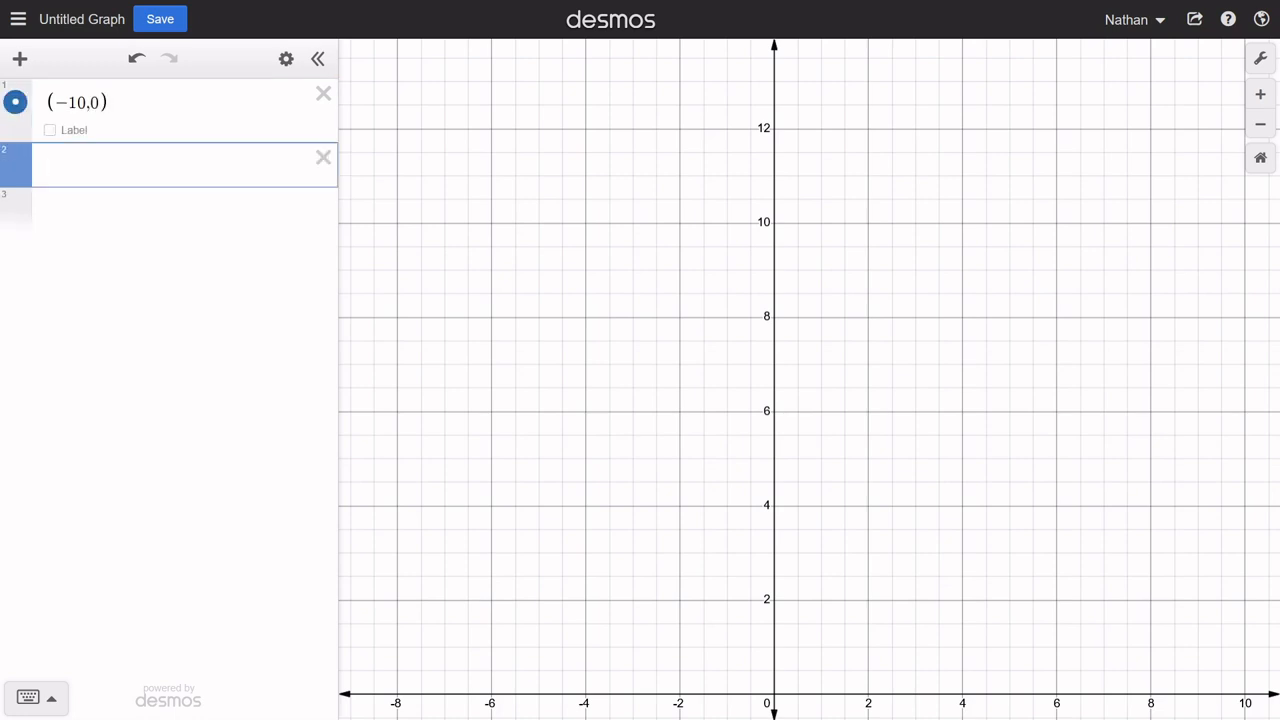
Step: Plot the point (10,0) as a second expression and color it blue
text((10,0)
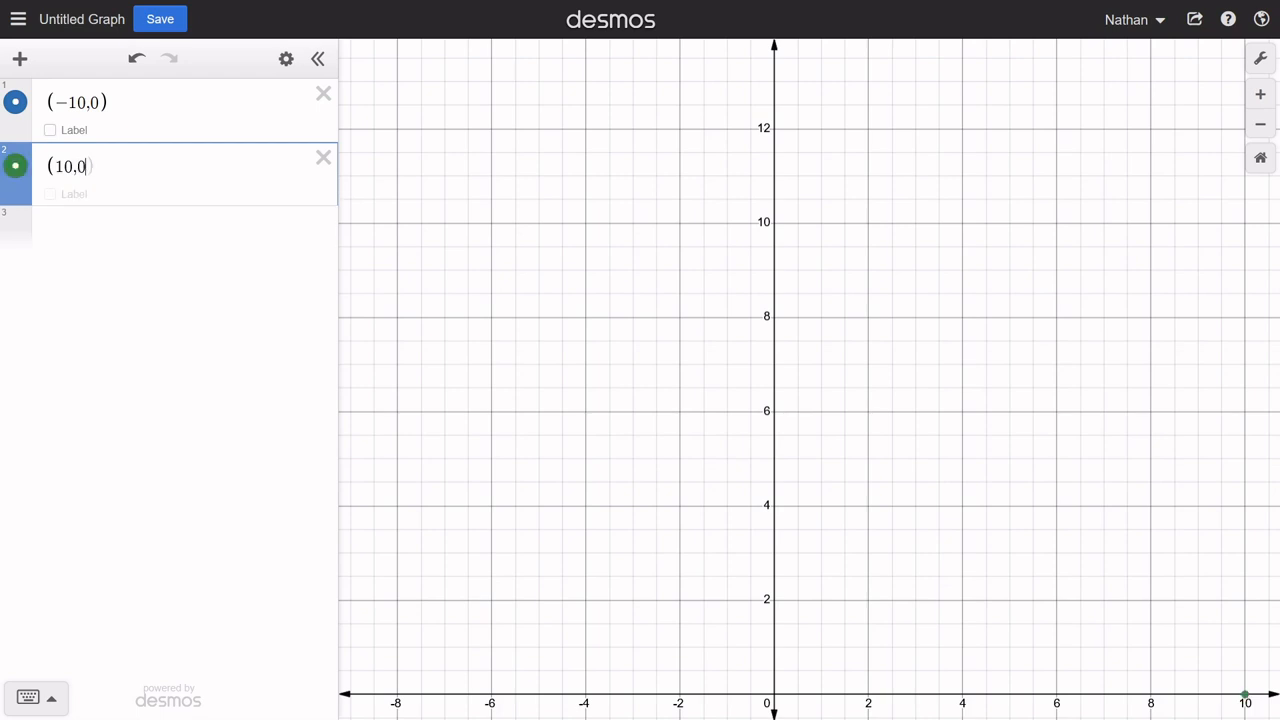
click(15, 165)
click(85, 285)
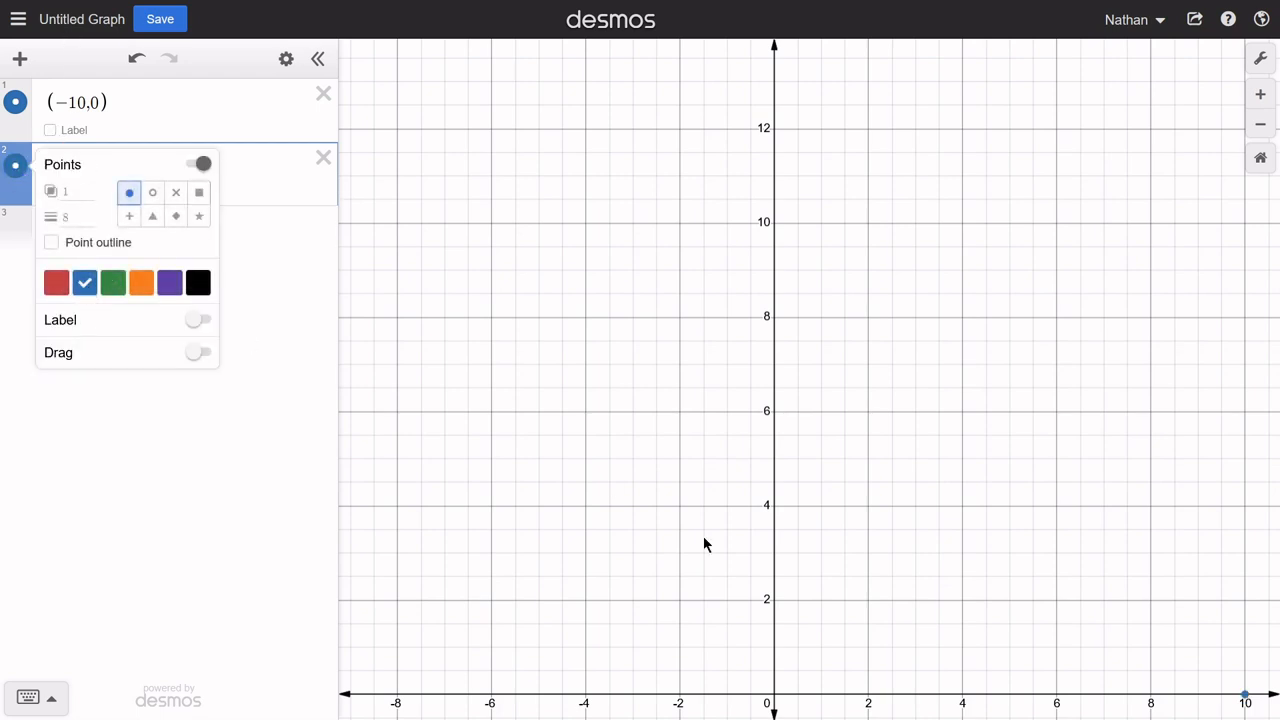
Step: Display the coordinates of both plotted points on the x-axis
drag(747, 600, 760, 486)
scroll(771, 496, down, 3)
scroll(791, 541, down, 1)
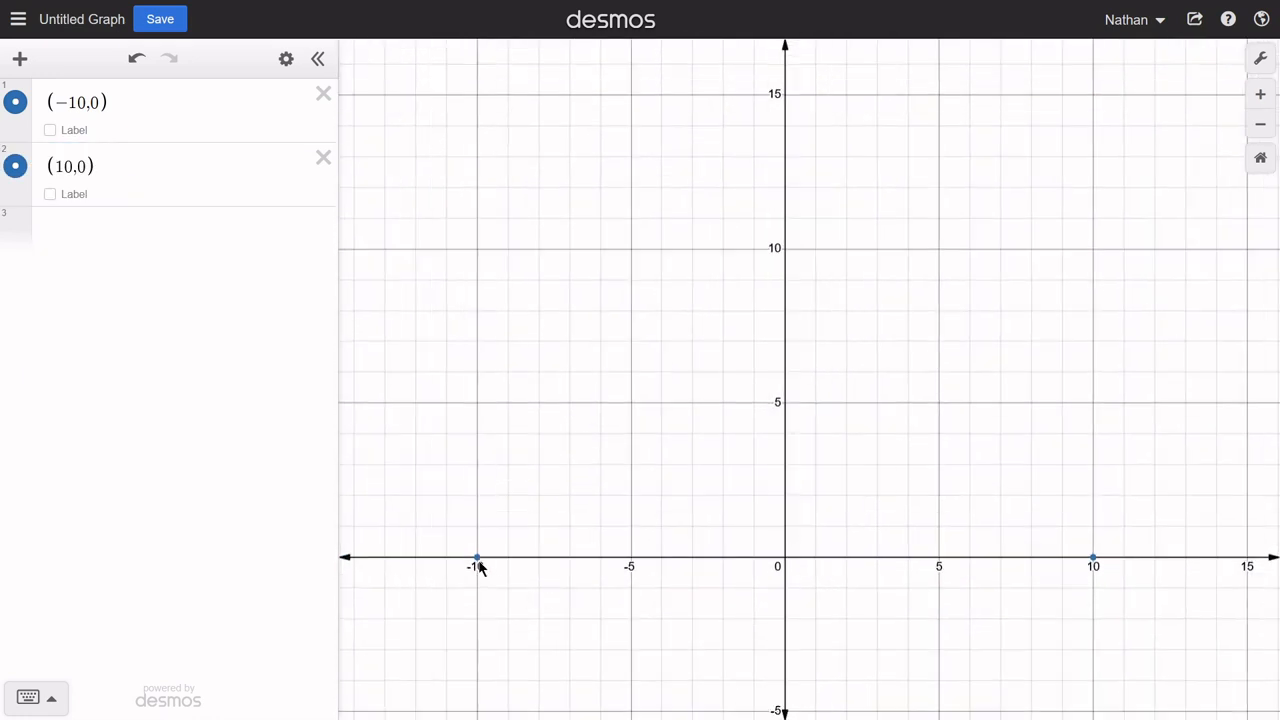
click(477, 557)
click(1093, 557)
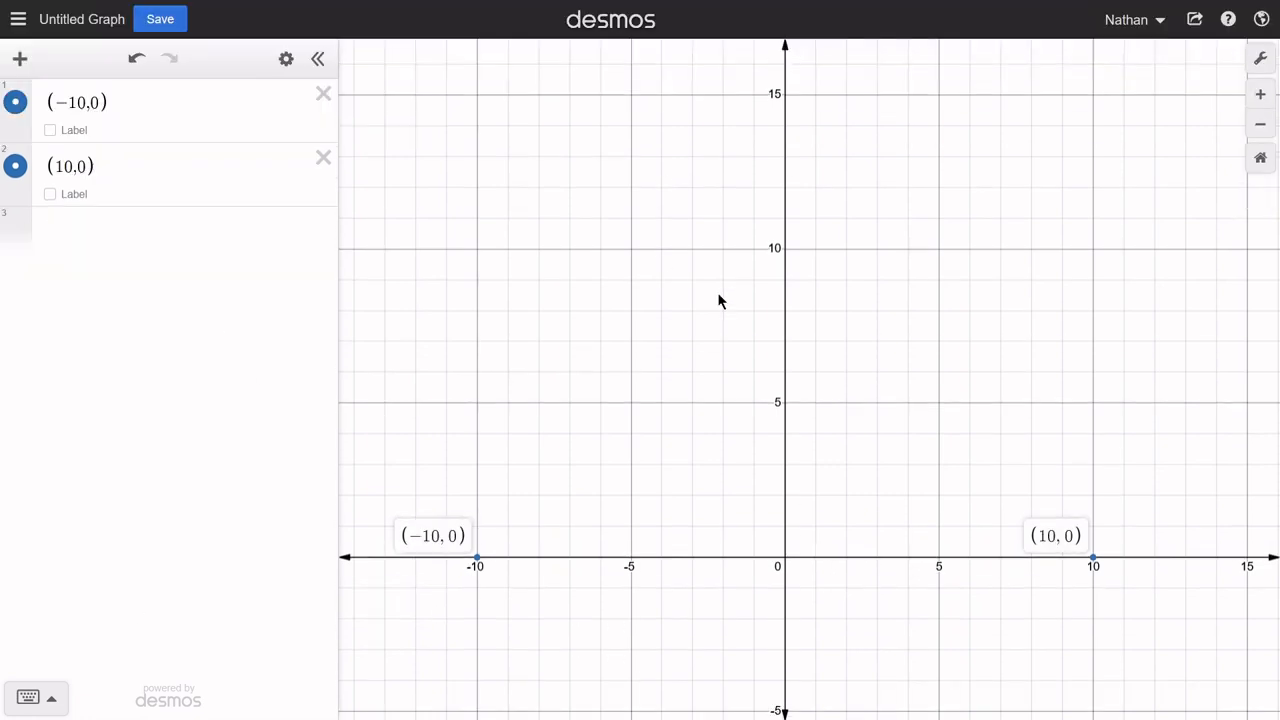
Step: Graph the parabola -1/1000(x-25)(x+25) as a third expression
click(183, 234)
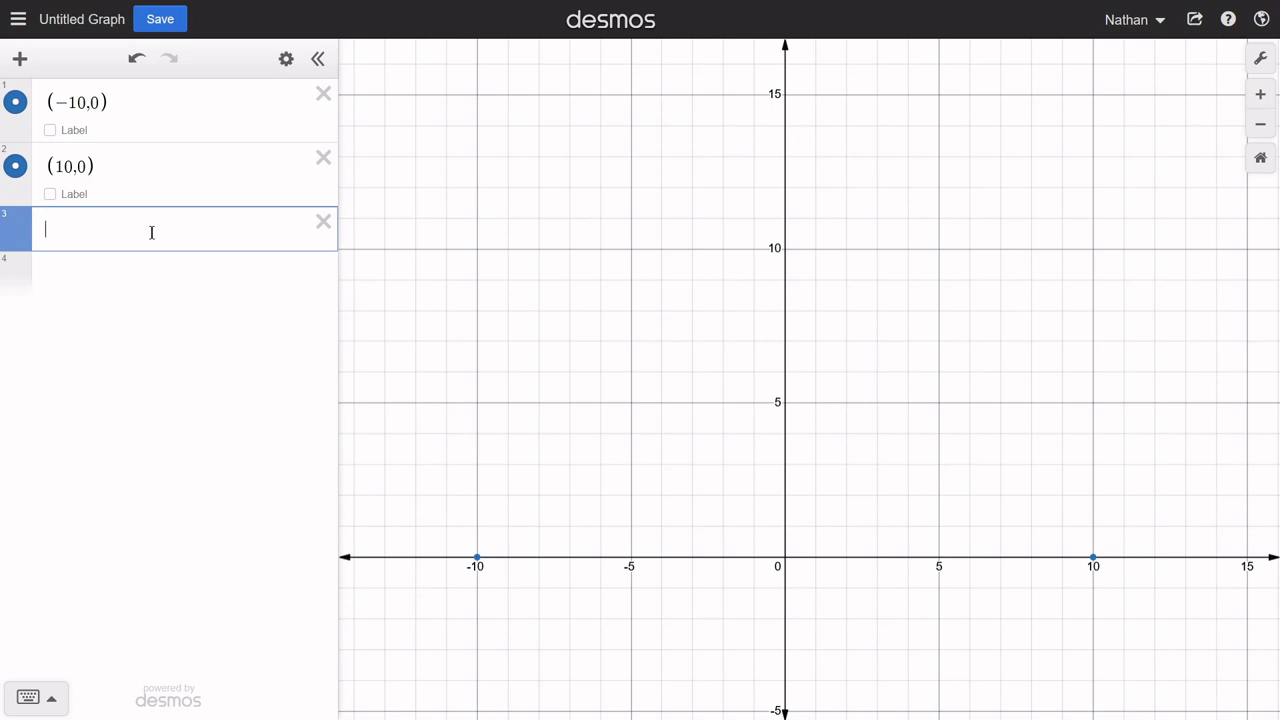
text(-1/)
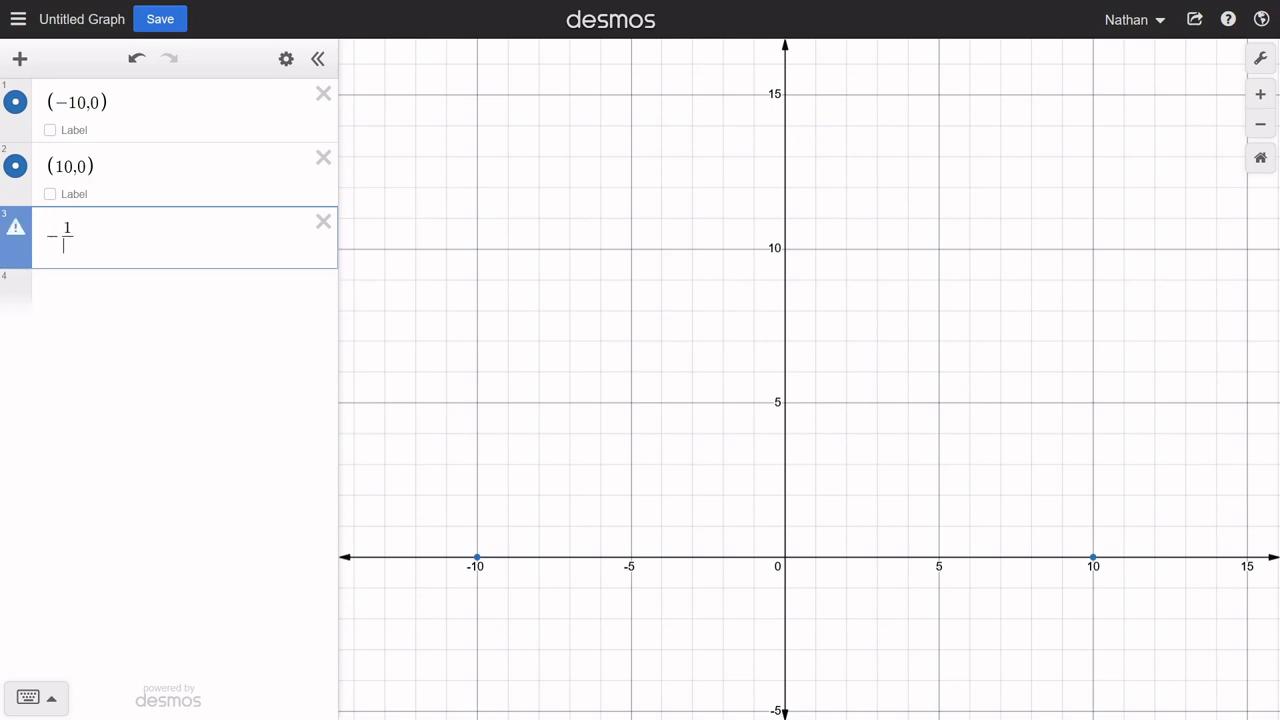
text(1000)
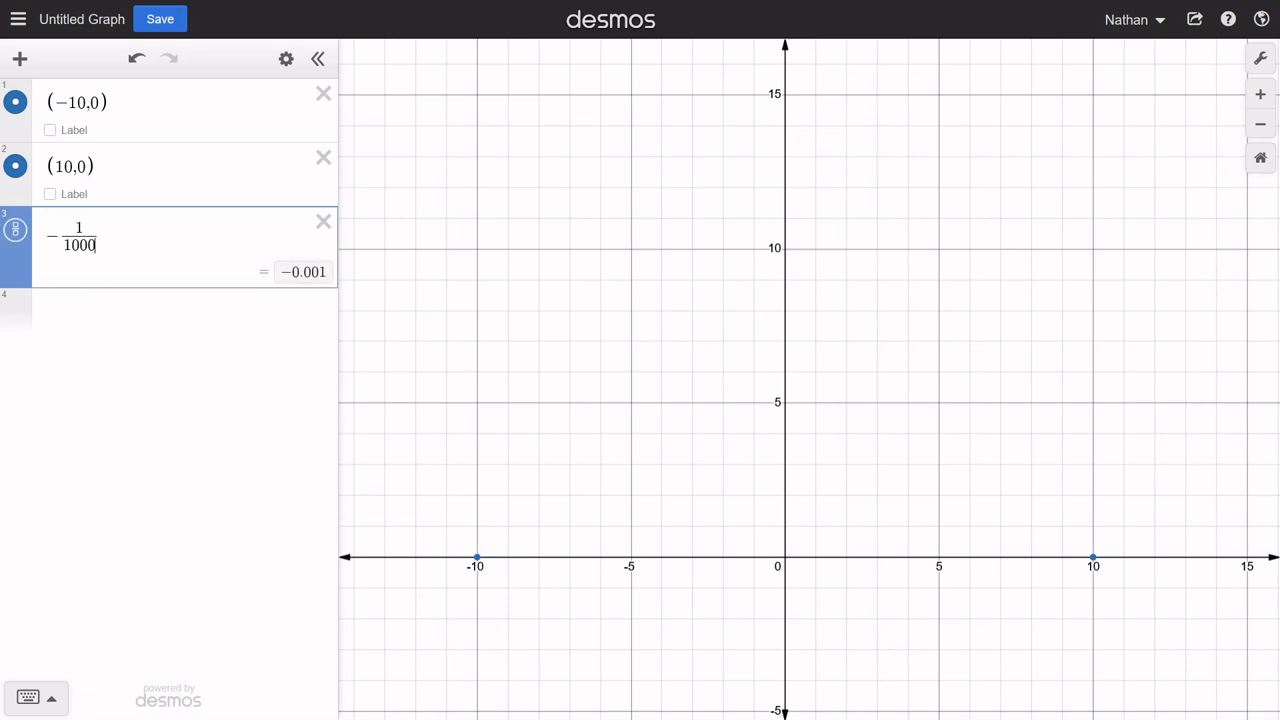
key(Right)
text(()
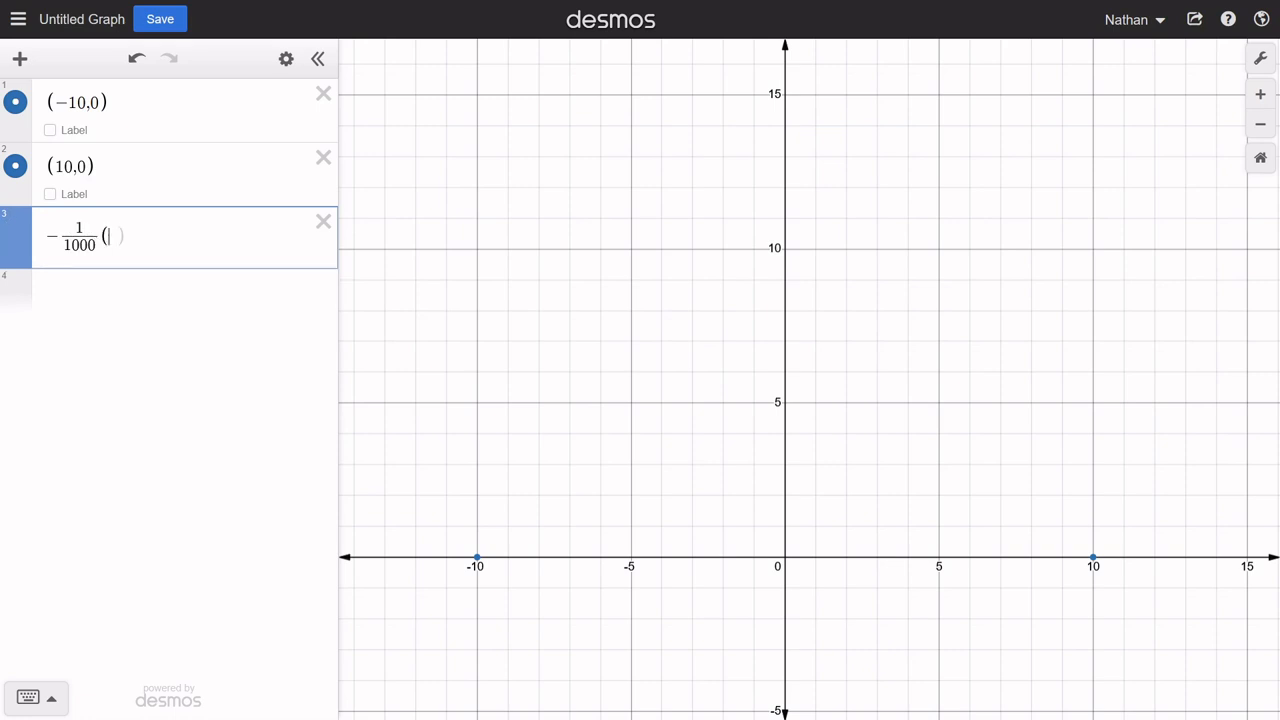
text(x-25)(x+25)
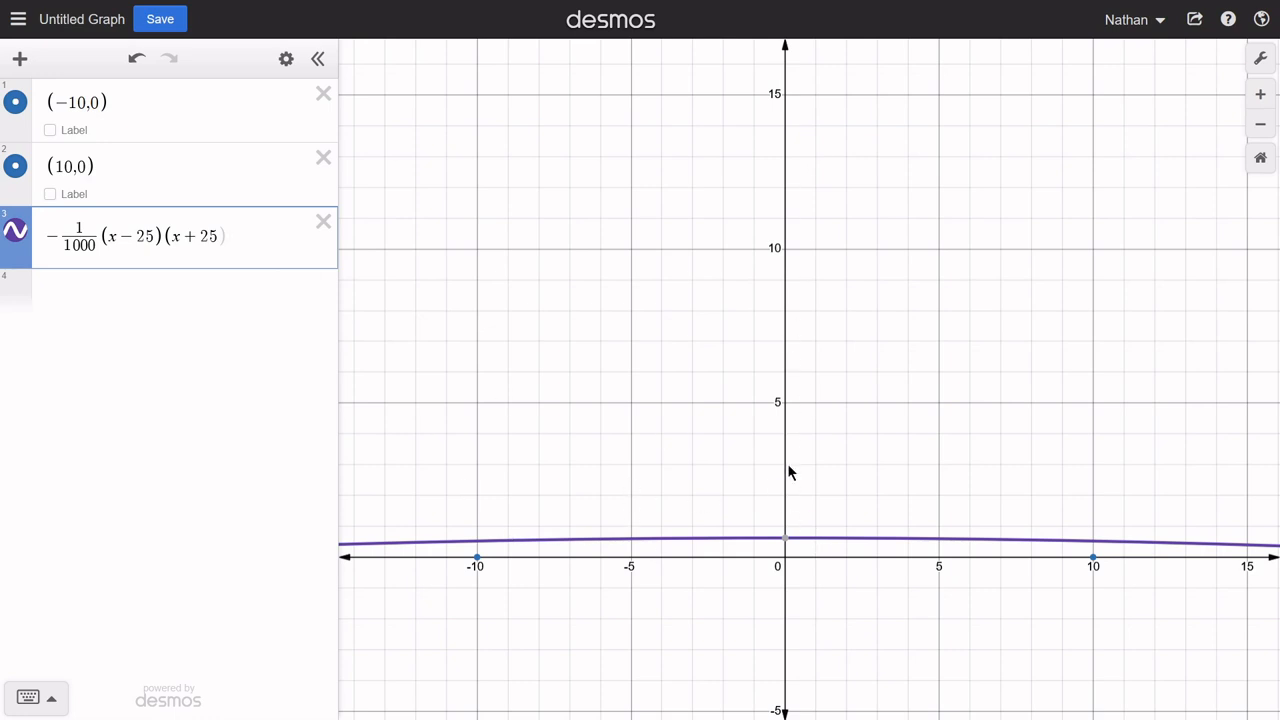
Step: Restrict the parabola's domain with the condition {-25≤x≤25}
text(){-25)
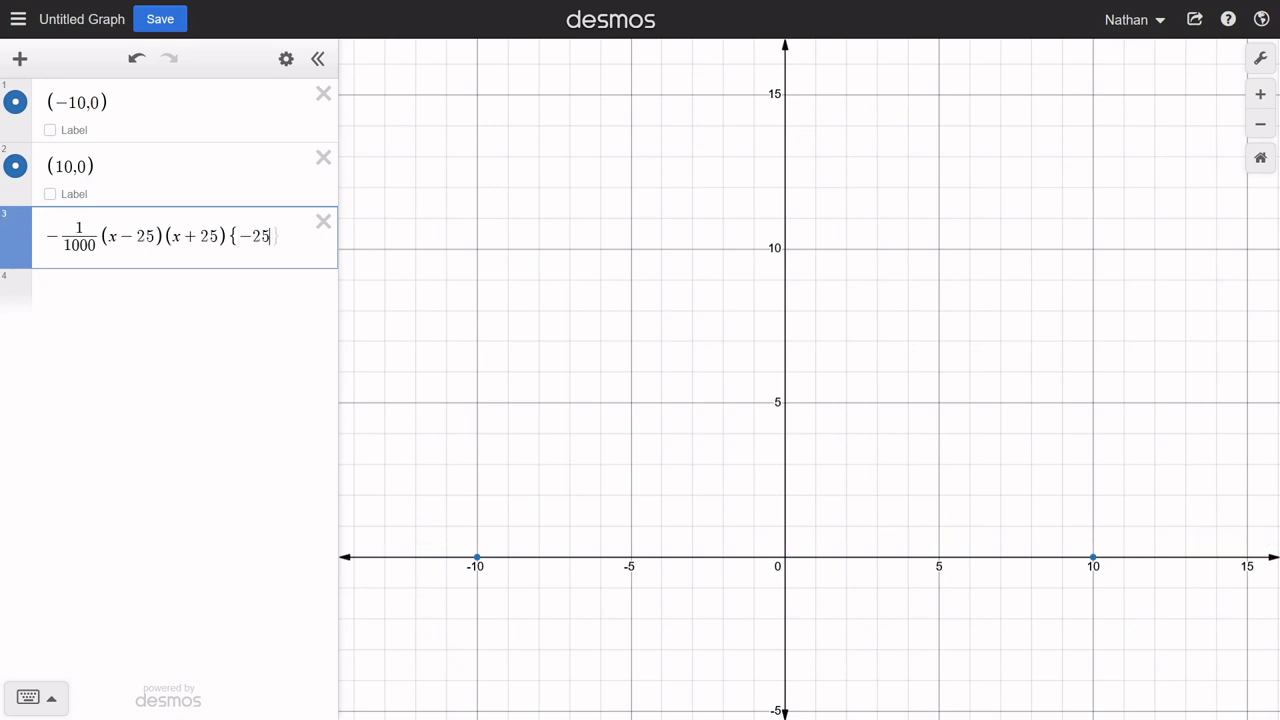
text(<=x)
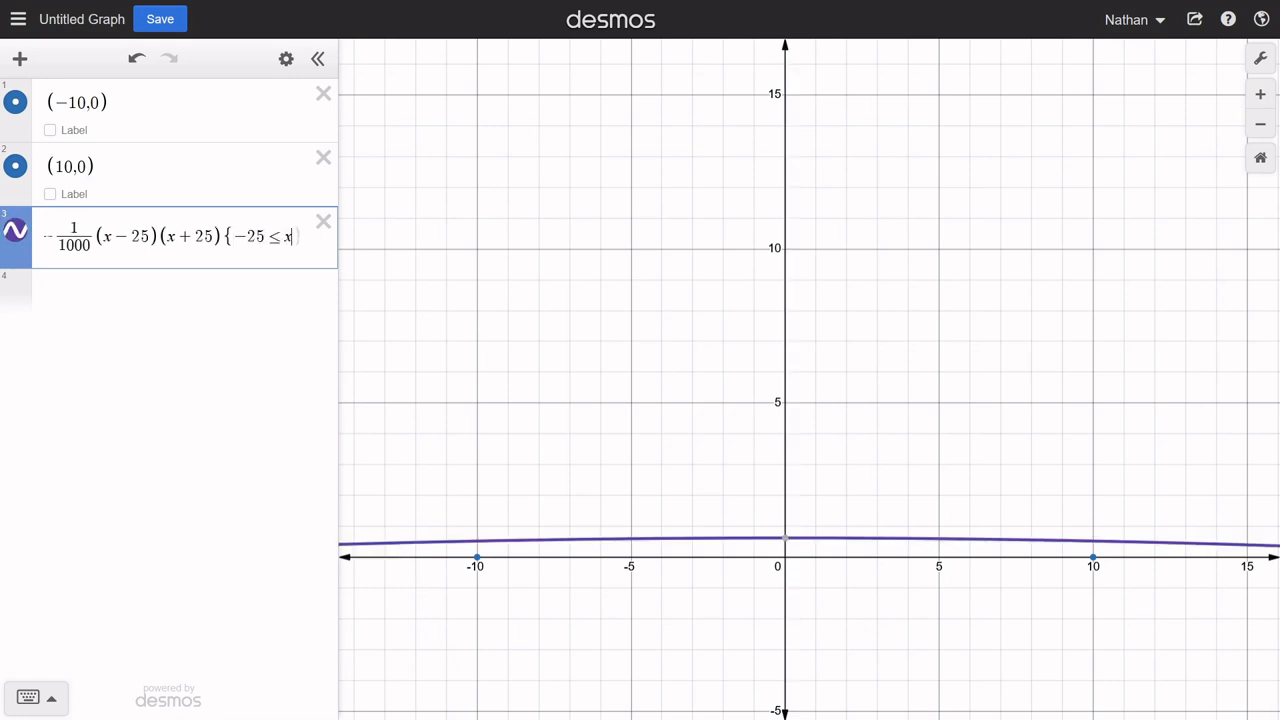
text(<=)
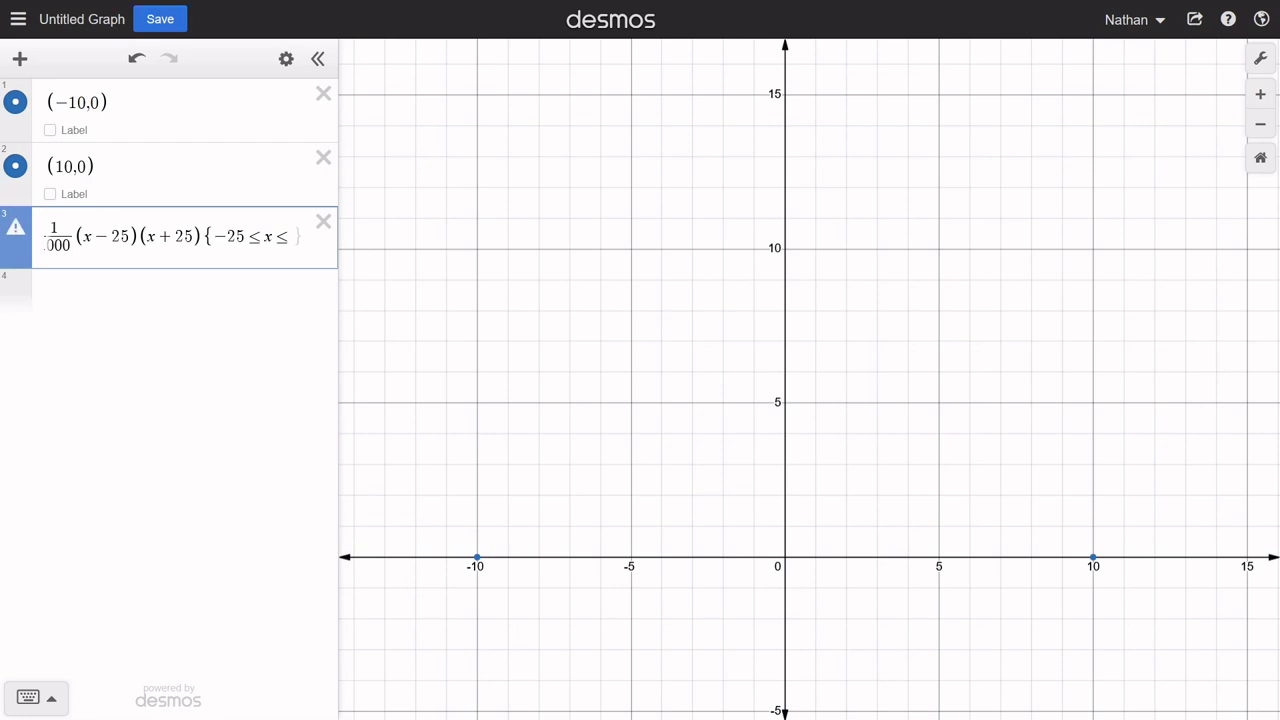
text(25)
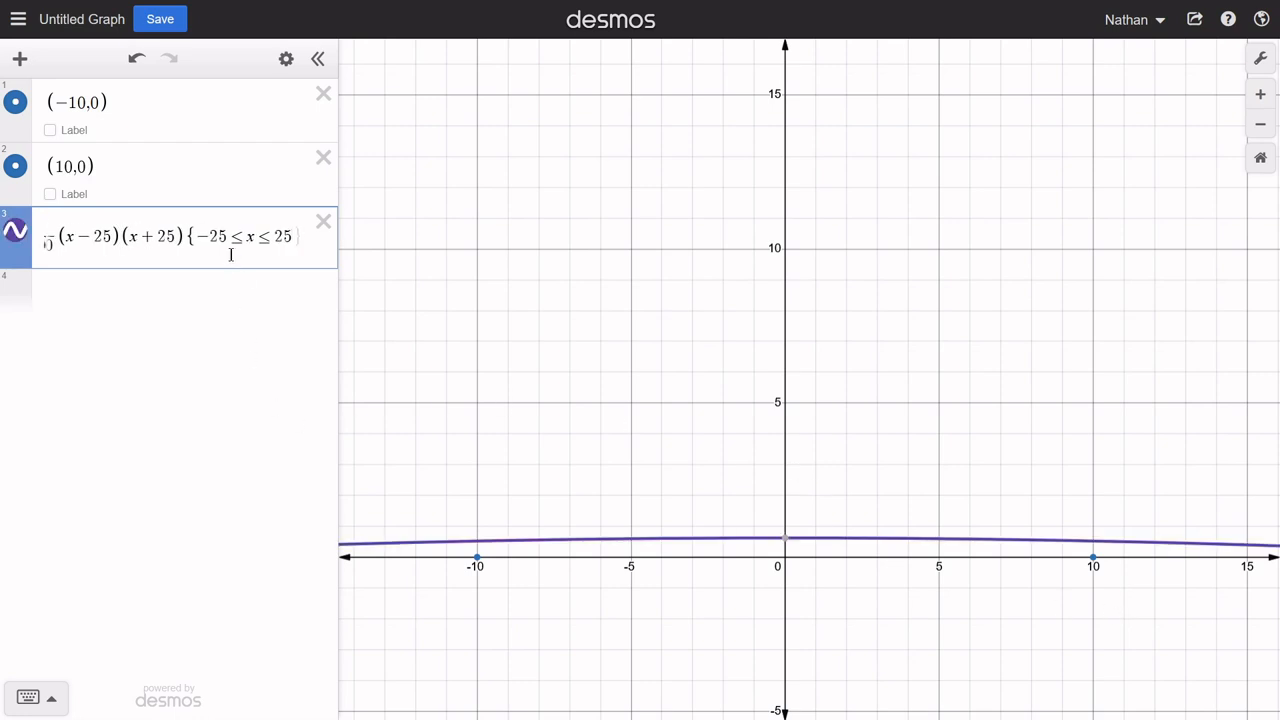
Step: Set the x-axis range from -30 to 30 in the graph settings
drag(722, 496, 1123, 409)
drag(456, 420, 586, 412)
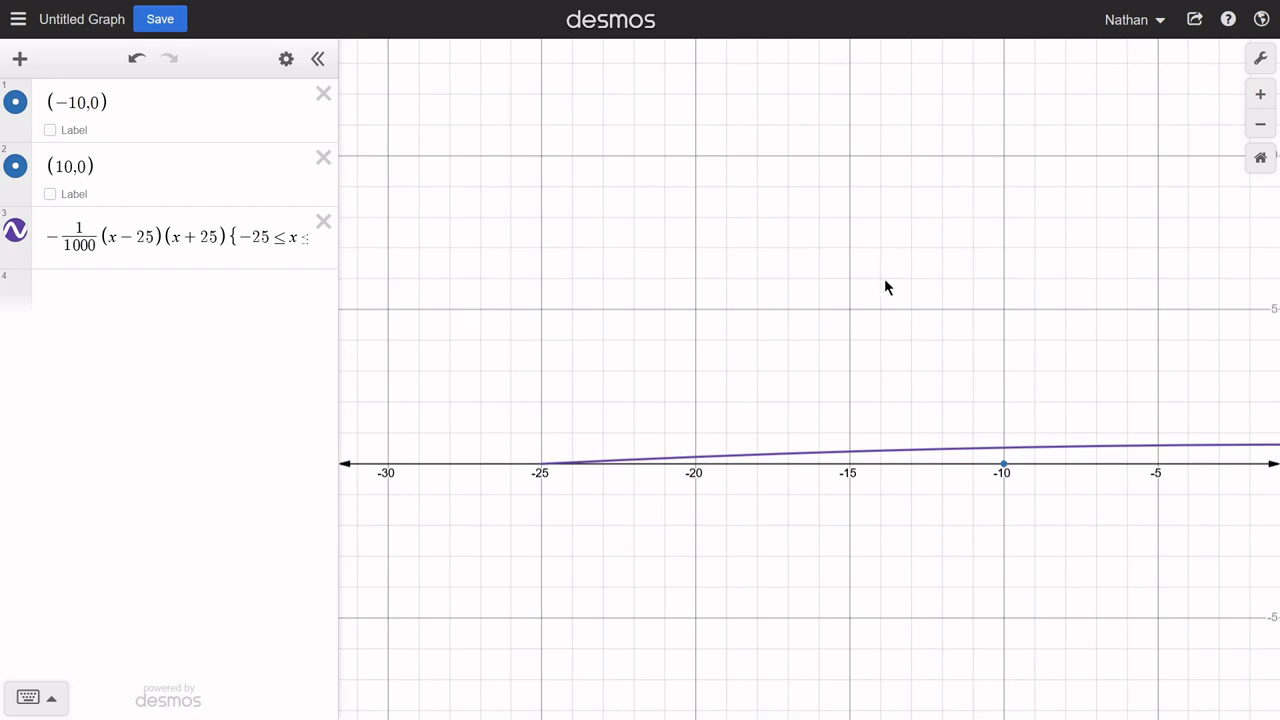
drag(1046, 277, 677, 257)
drag(229, 242, 369, 241)
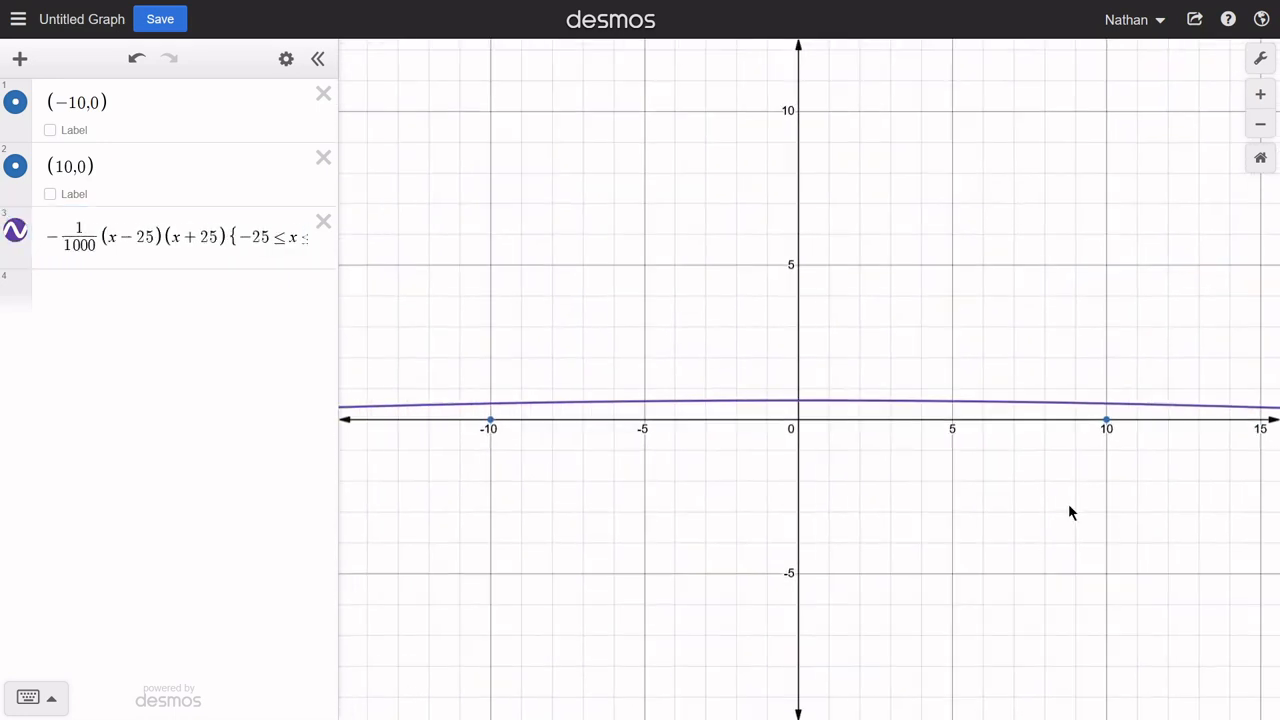
click(1265, 62)
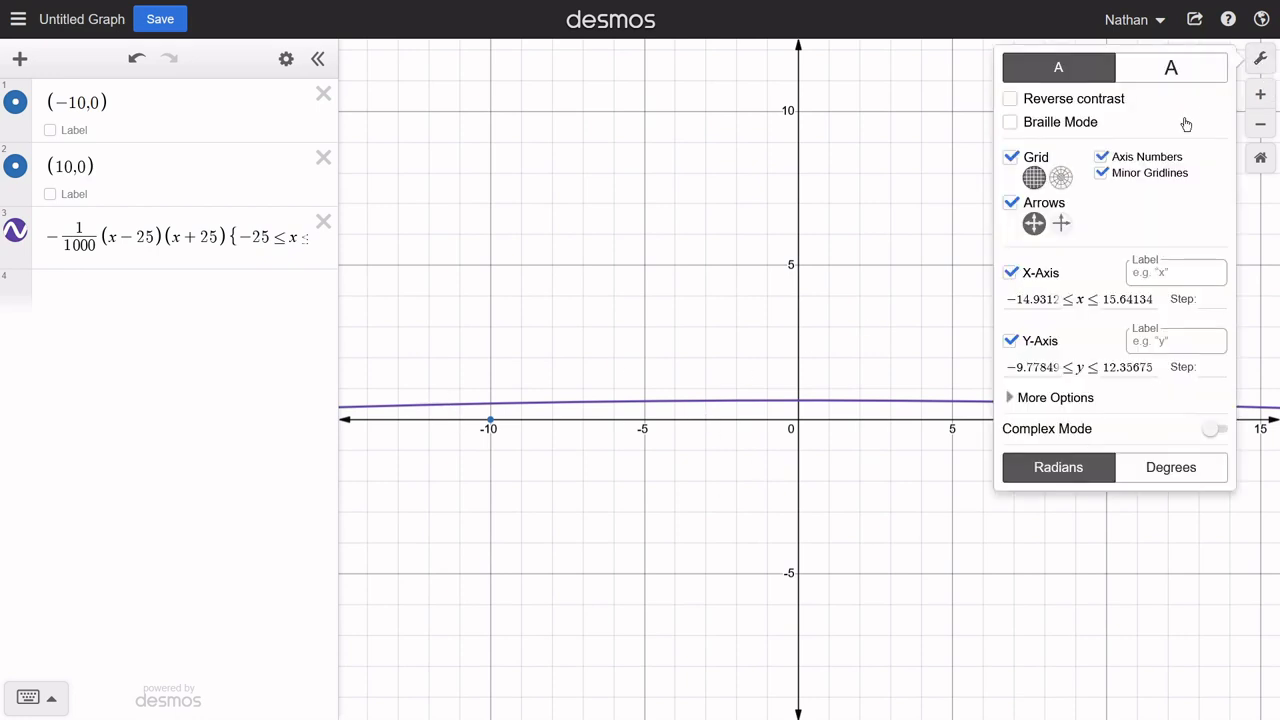
double_click(1010, 302)
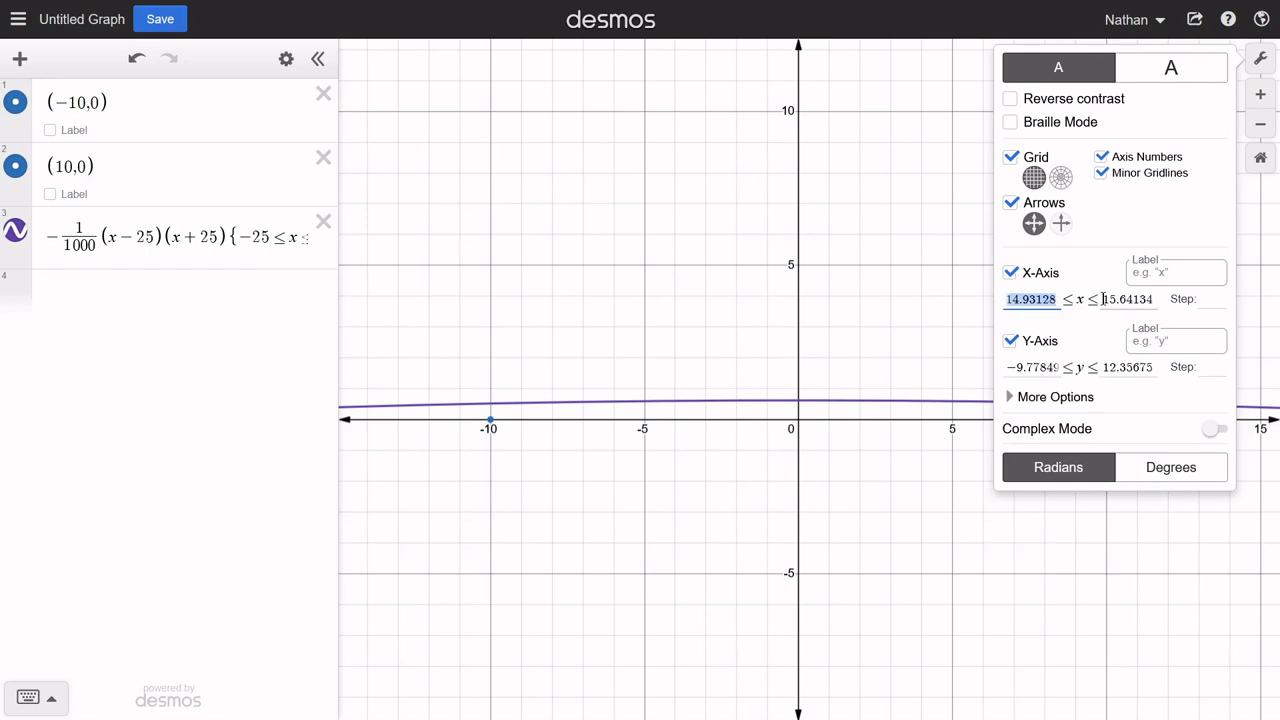
text(-30)
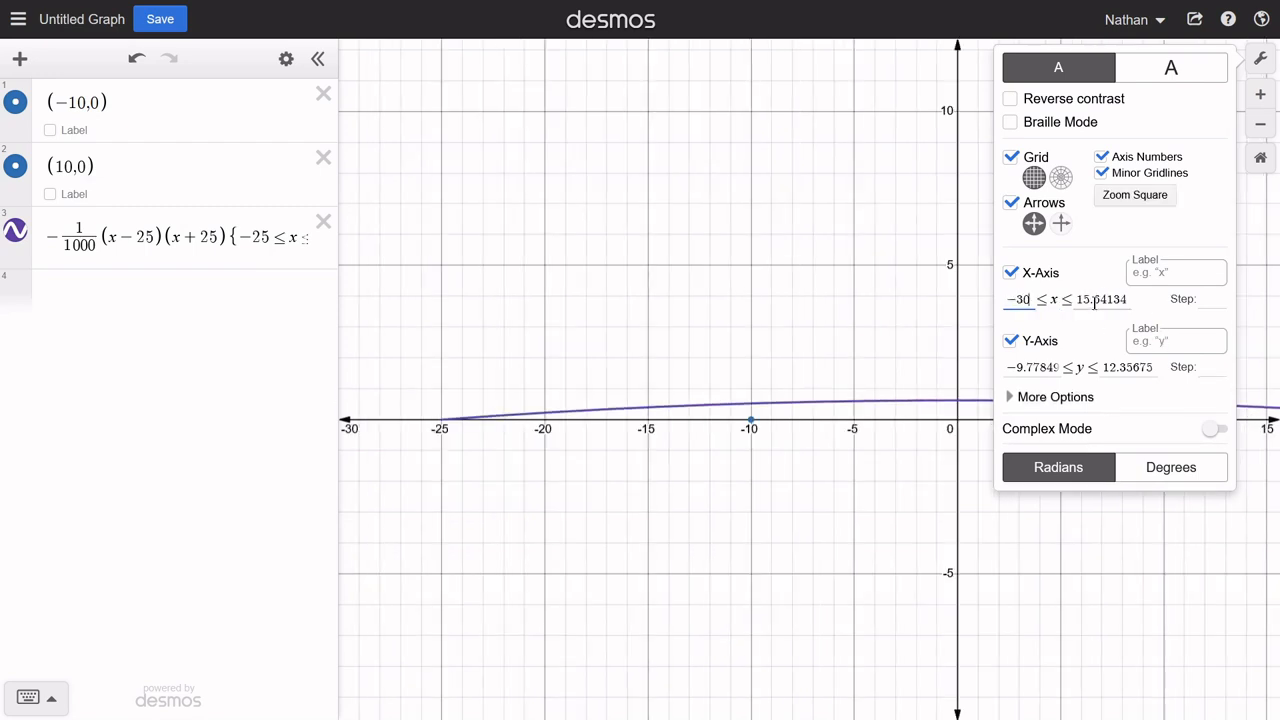
double_click(1076, 301)
text(30)
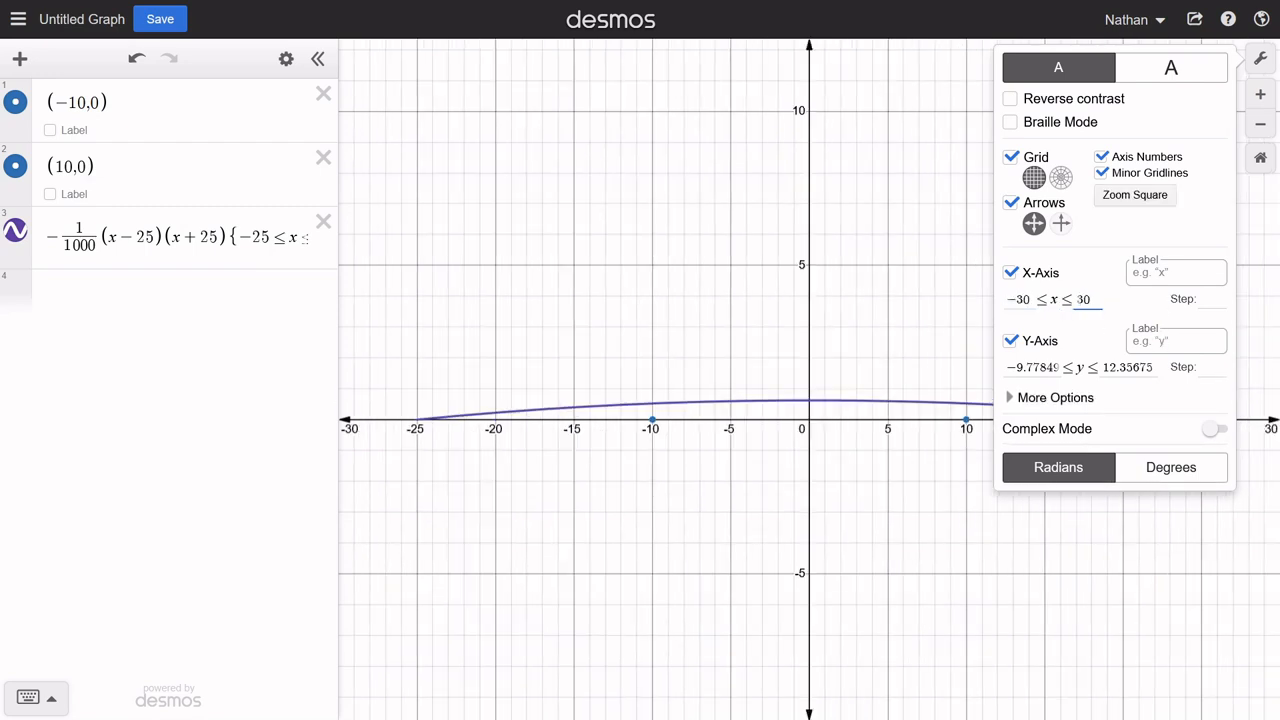
Step: Set the y-axis range from 0 to 1 and bring the whole arch with its x-axis endpoints into view
double_click(1009, 368)
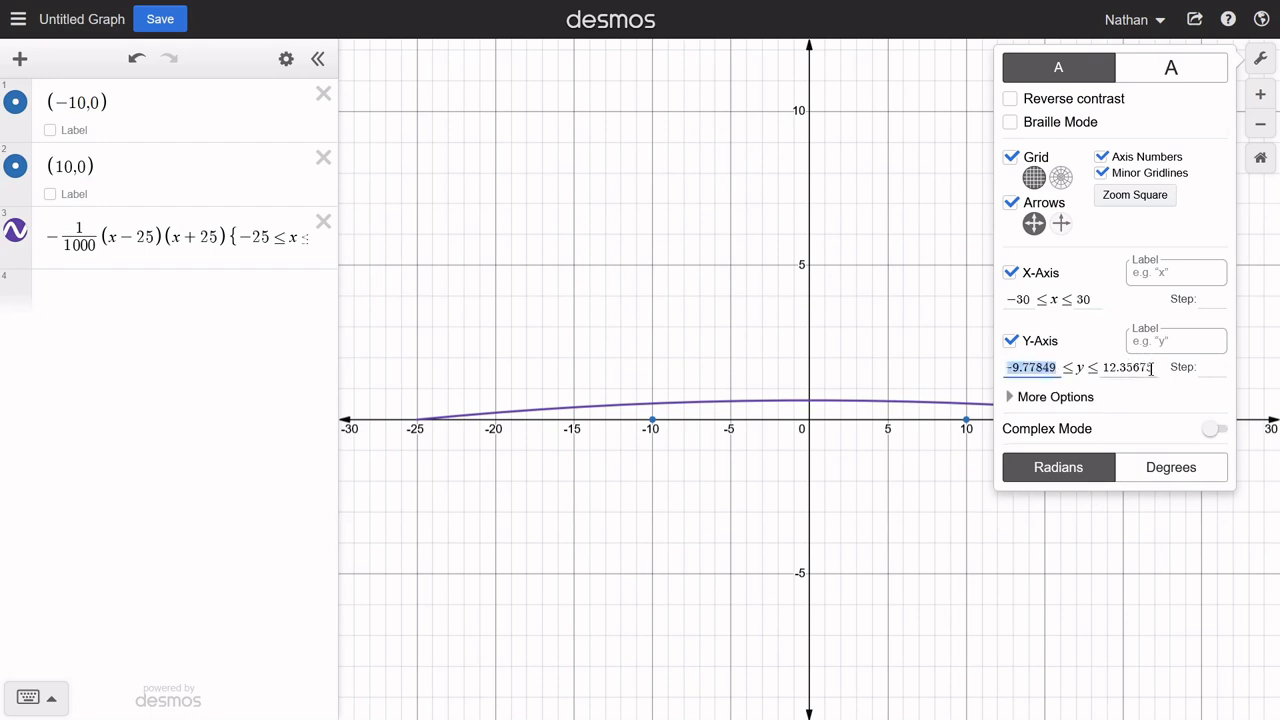
text(0)
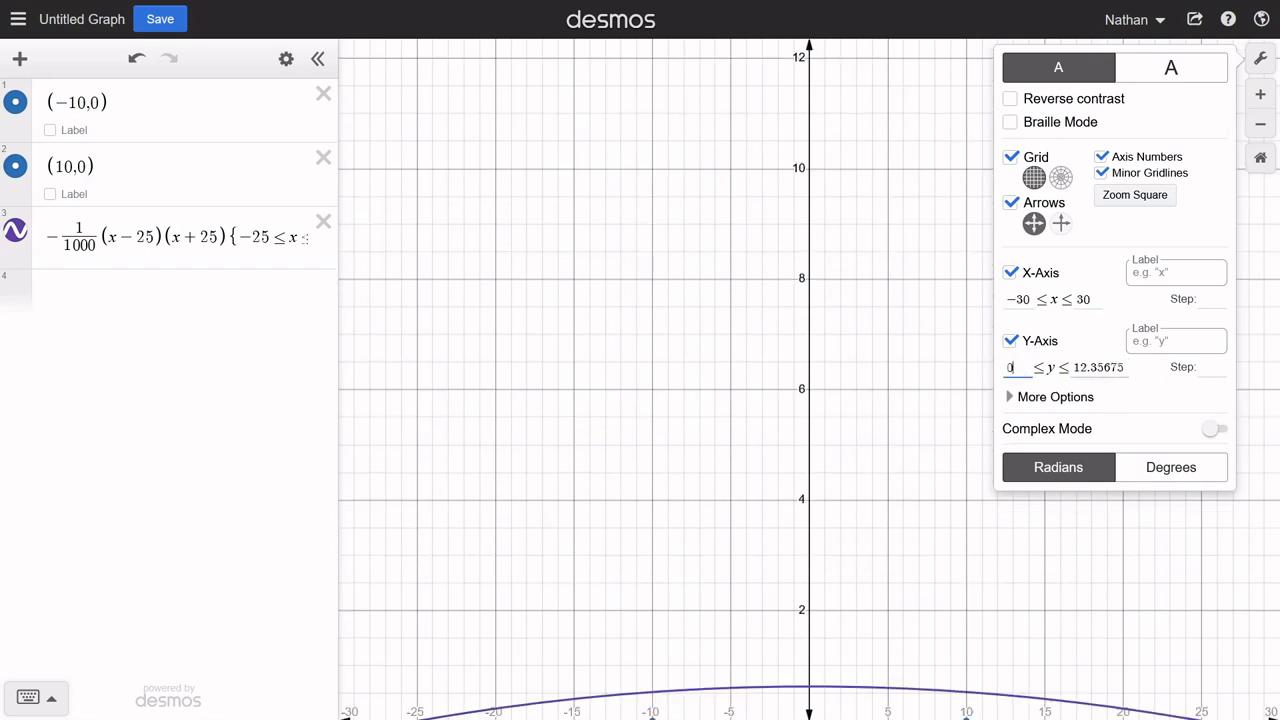
click(1076, 368)
drag(1076, 368, 1258, 380)
key(BackSpace)
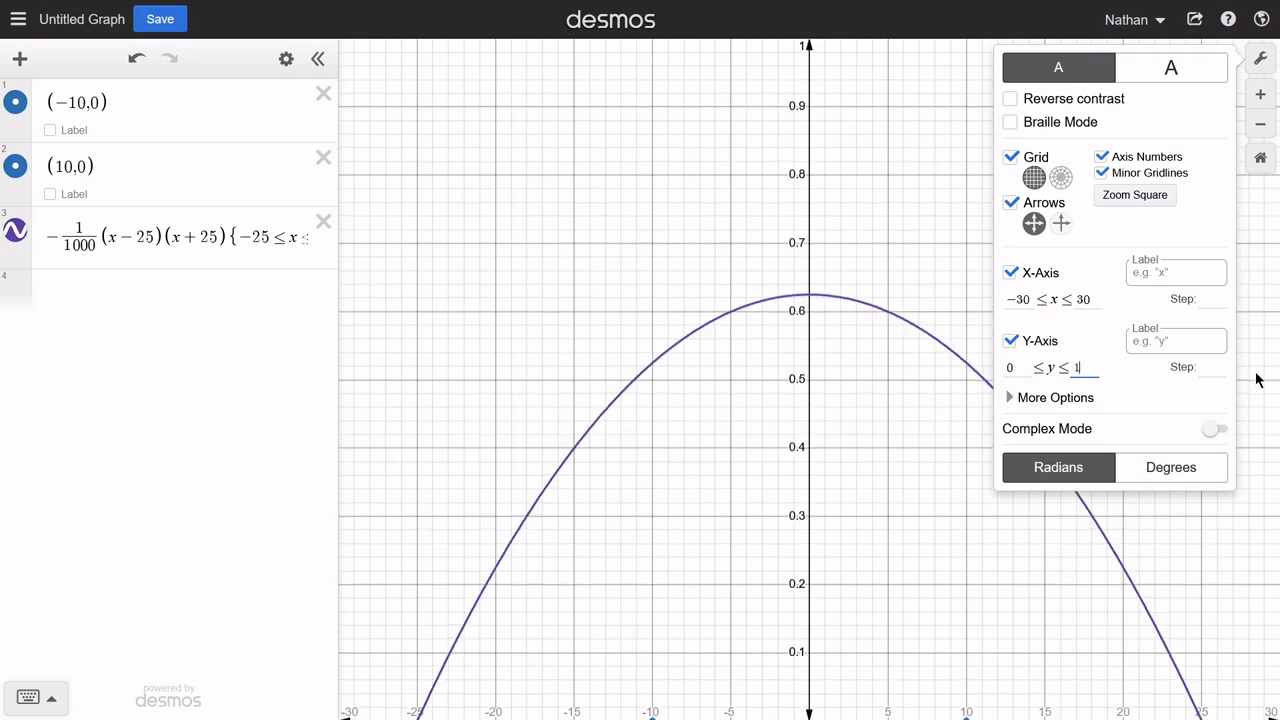
click(838, 551)
drag(911, 634, 923, 466)
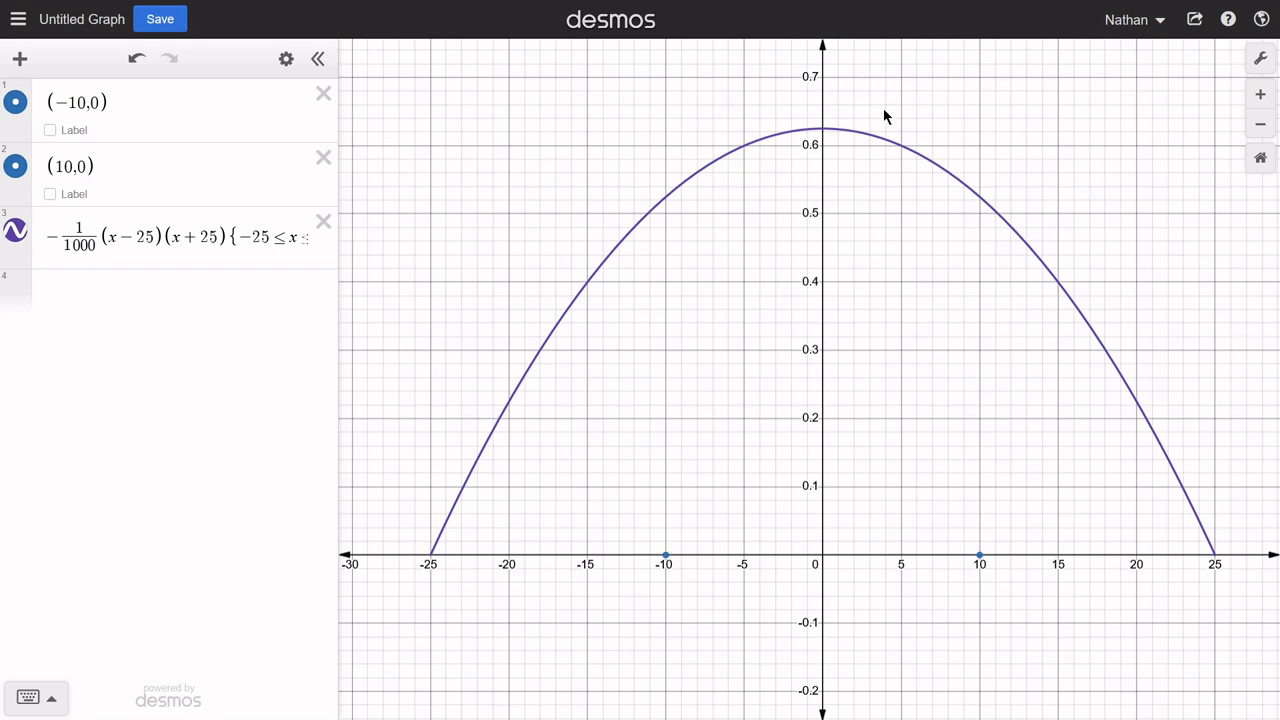
Step: Inspect the coordinates of the parabola's vertex and of the two points on the x-axis
drag(884, 117, 881, 198)
click(820, 212)
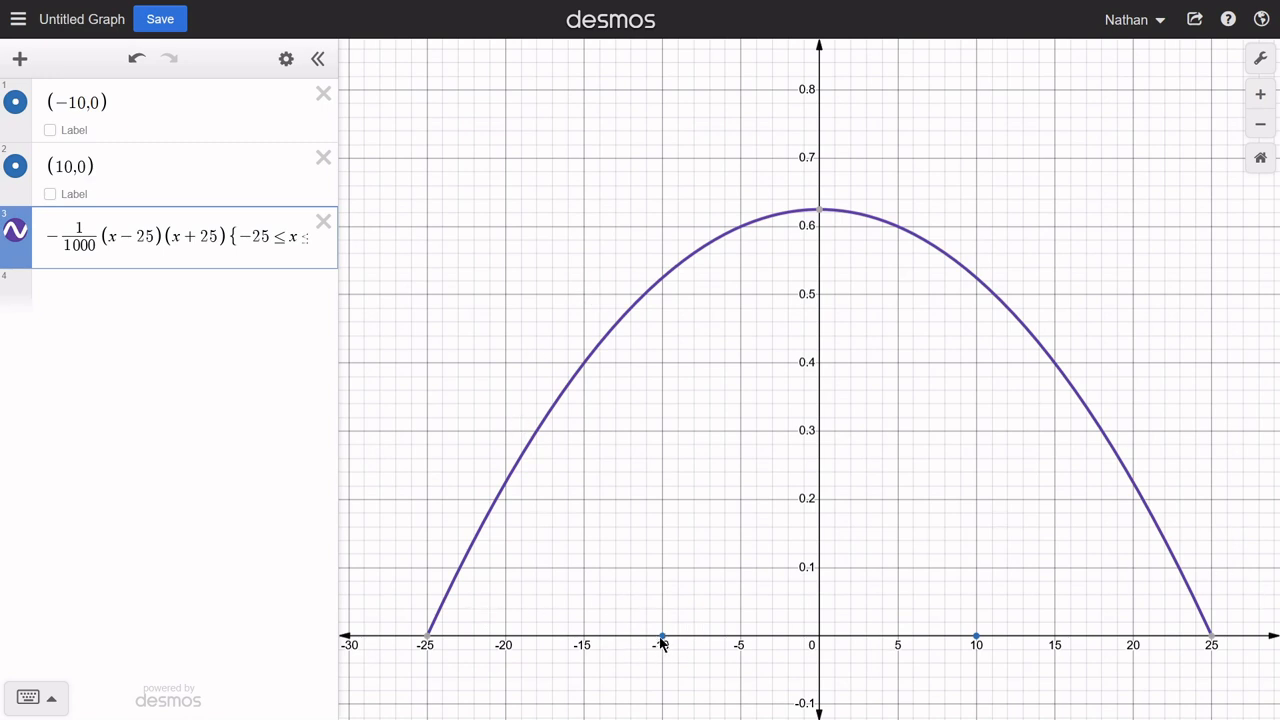
click(976, 637)
click(662, 637)
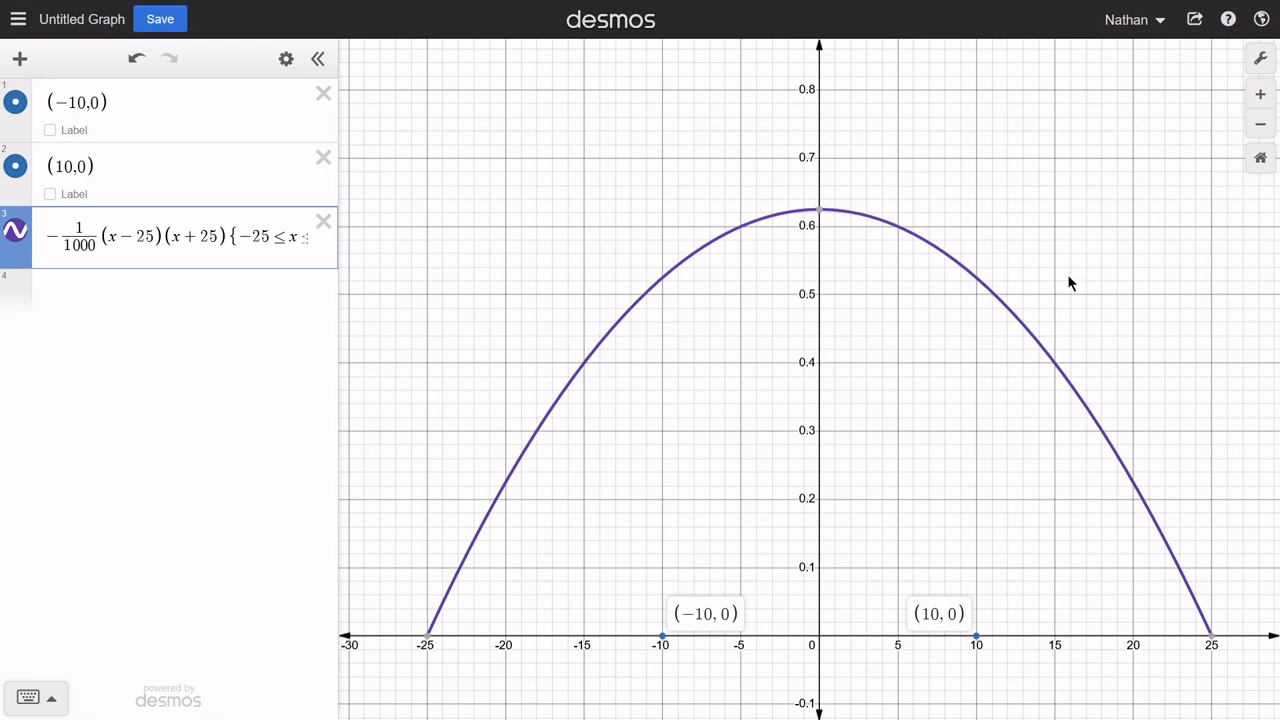
Step: Restore the default graph view and inspect the coordinates of the parabola's endpoint on the negative x-axis
click(1258, 58)
click(1259, 158)
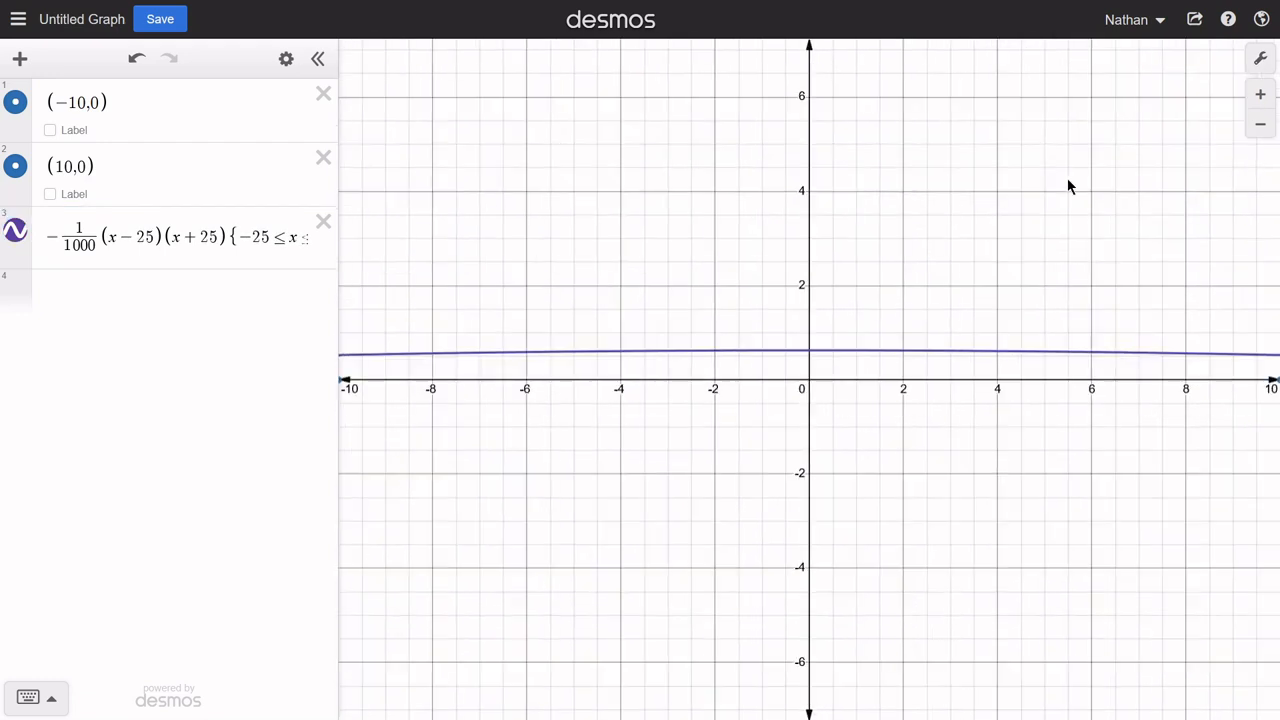
drag(755, 425, 1118, 460)
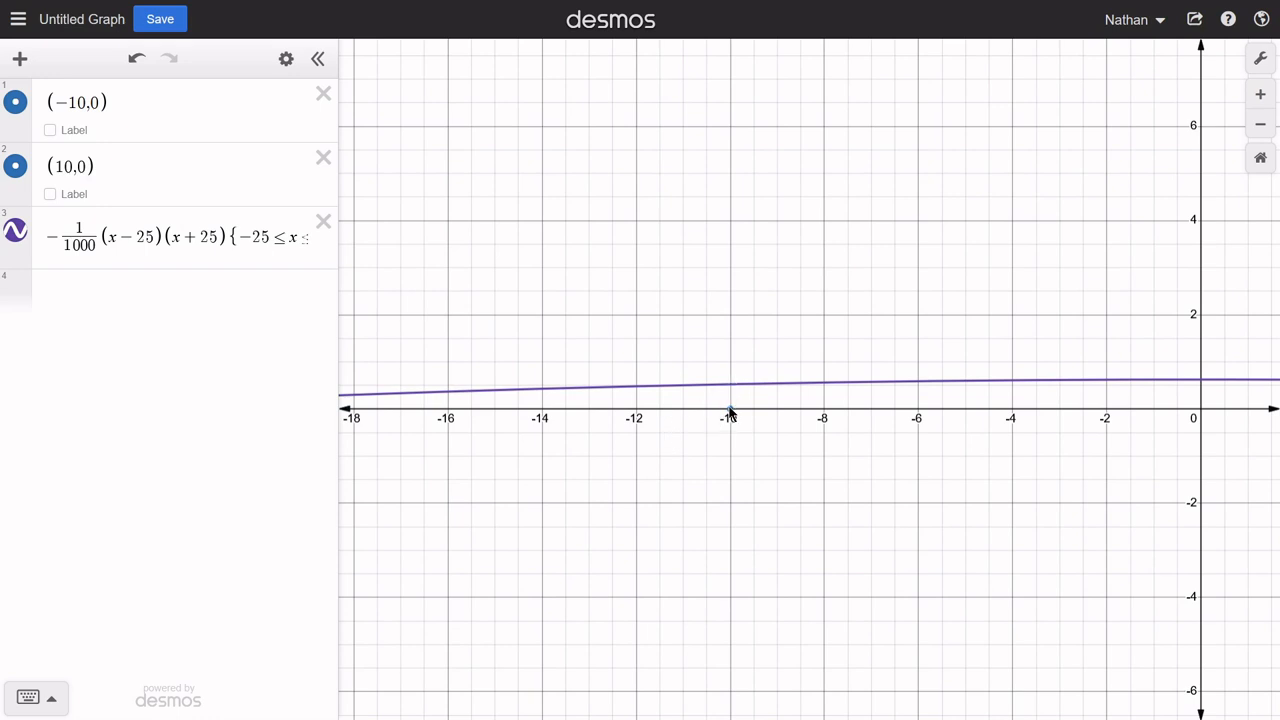
drag(555, 437, 802, 434)
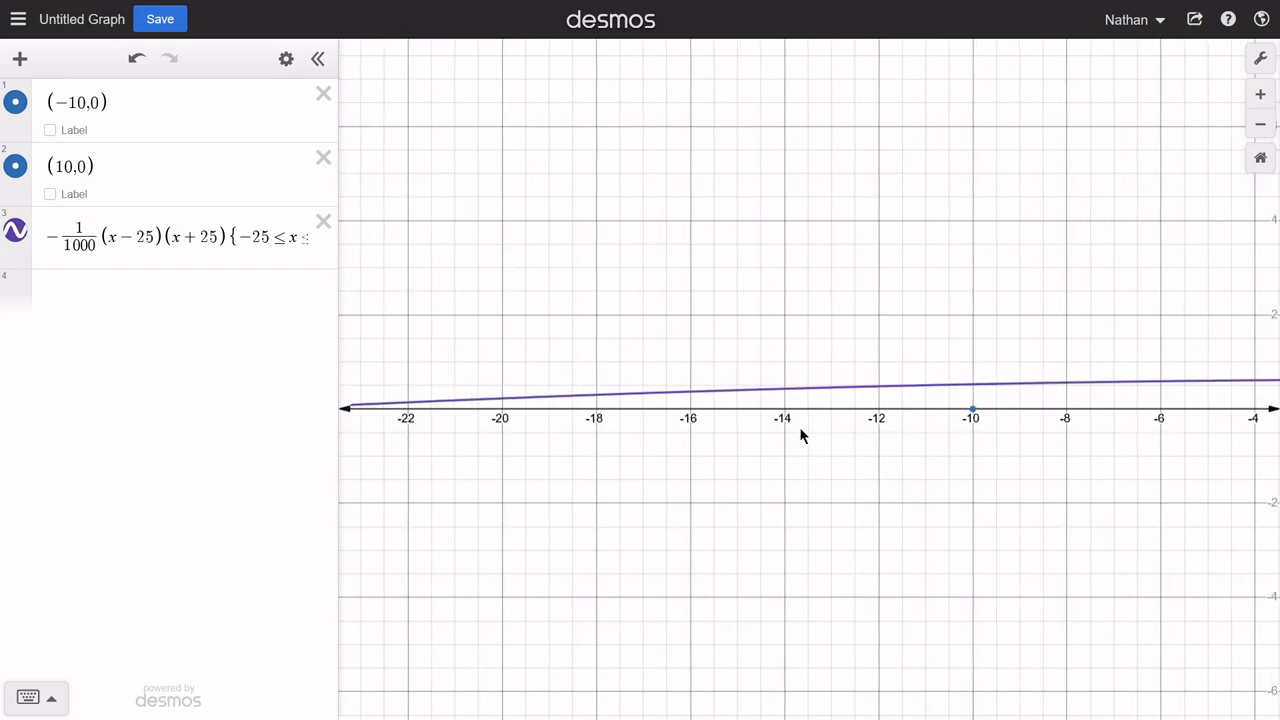
drag(1120, 451, 544, 437)
drag(1183, 462, 703, 441)
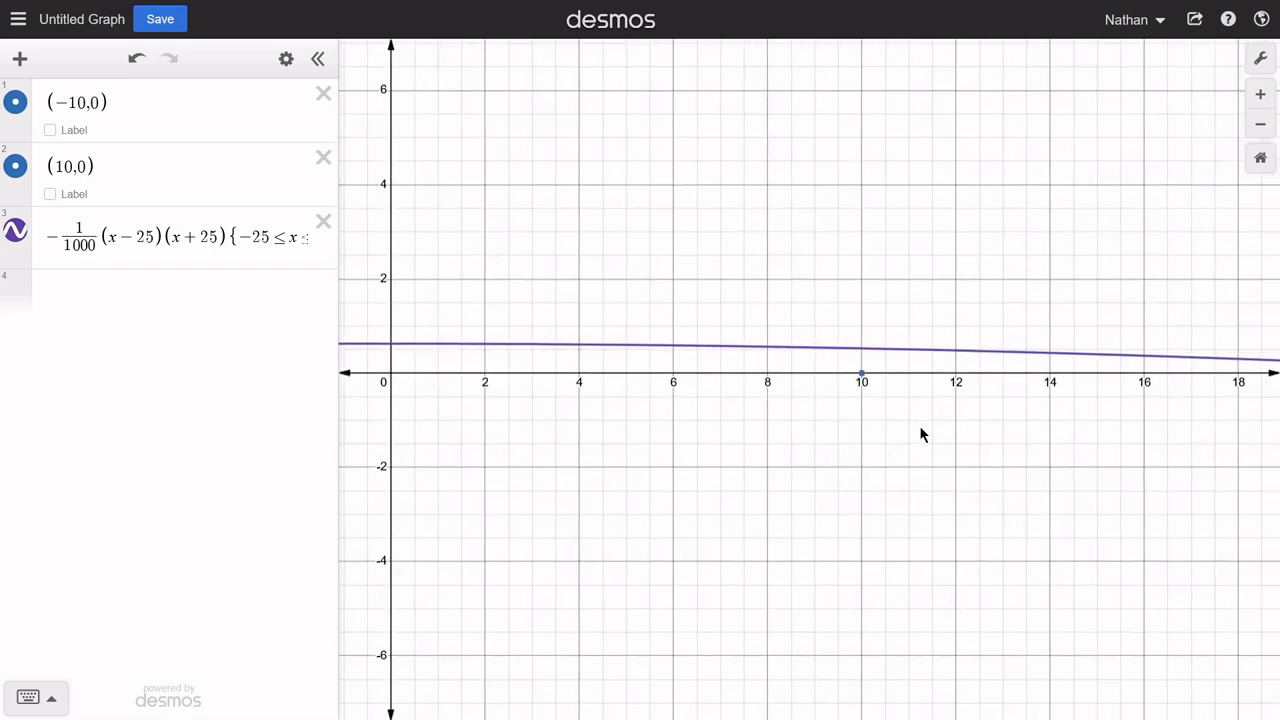
drag(617, 415, 791, 416)
drag(508, 404, 1116, 398)
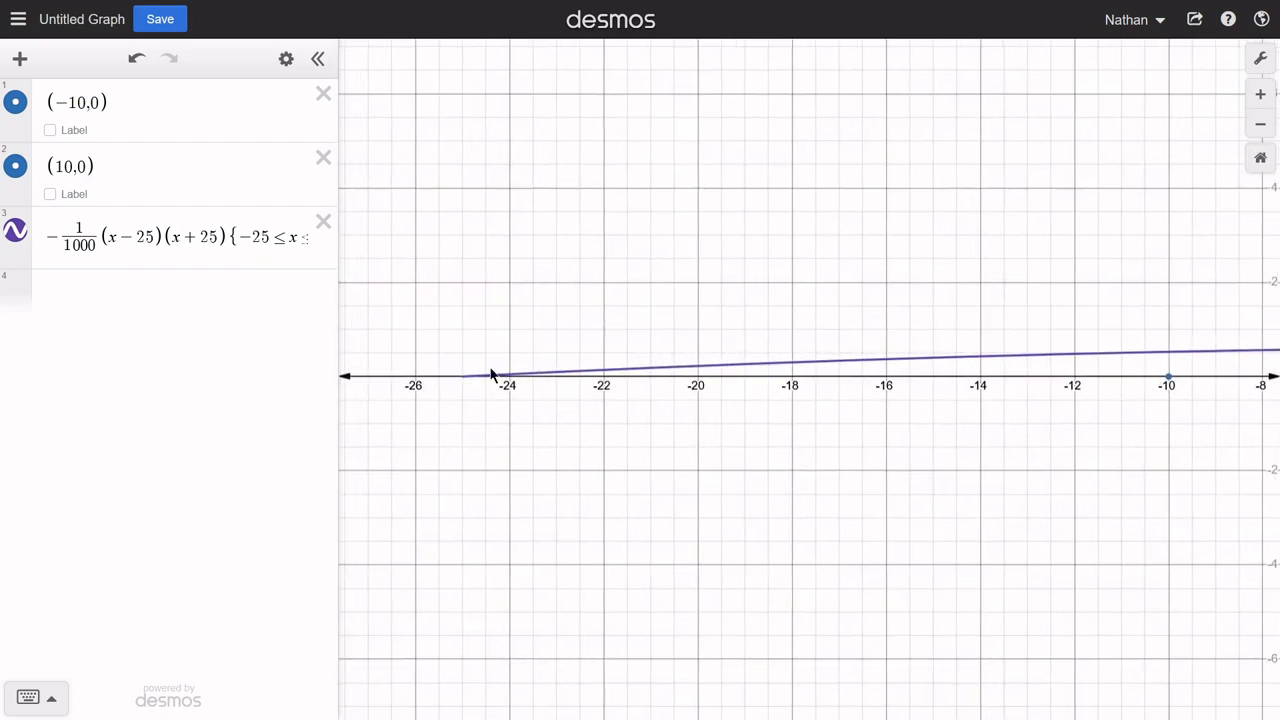
click(471, 378)
click(465, 378)
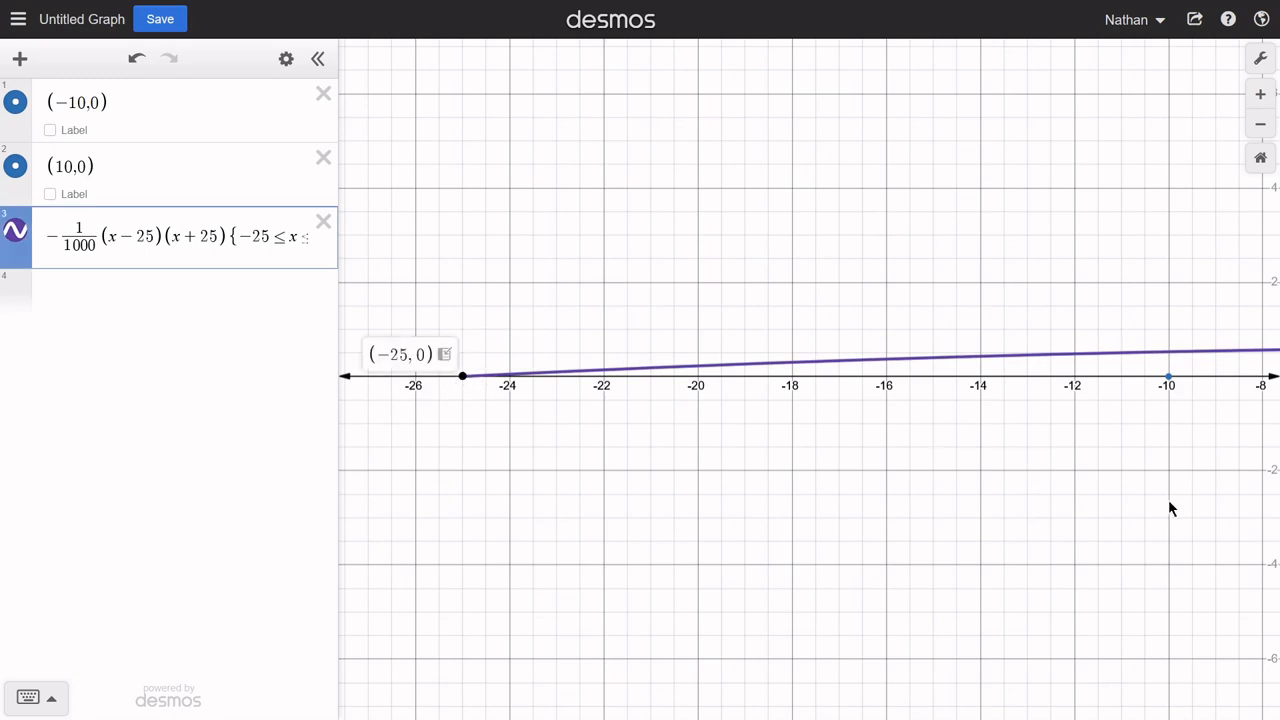
Step: Inspect the coordinates of the parabola's endpoint on the positive x-axis
drag(1168, 502, 358, 452)
drag(966, 436, 727, 432)
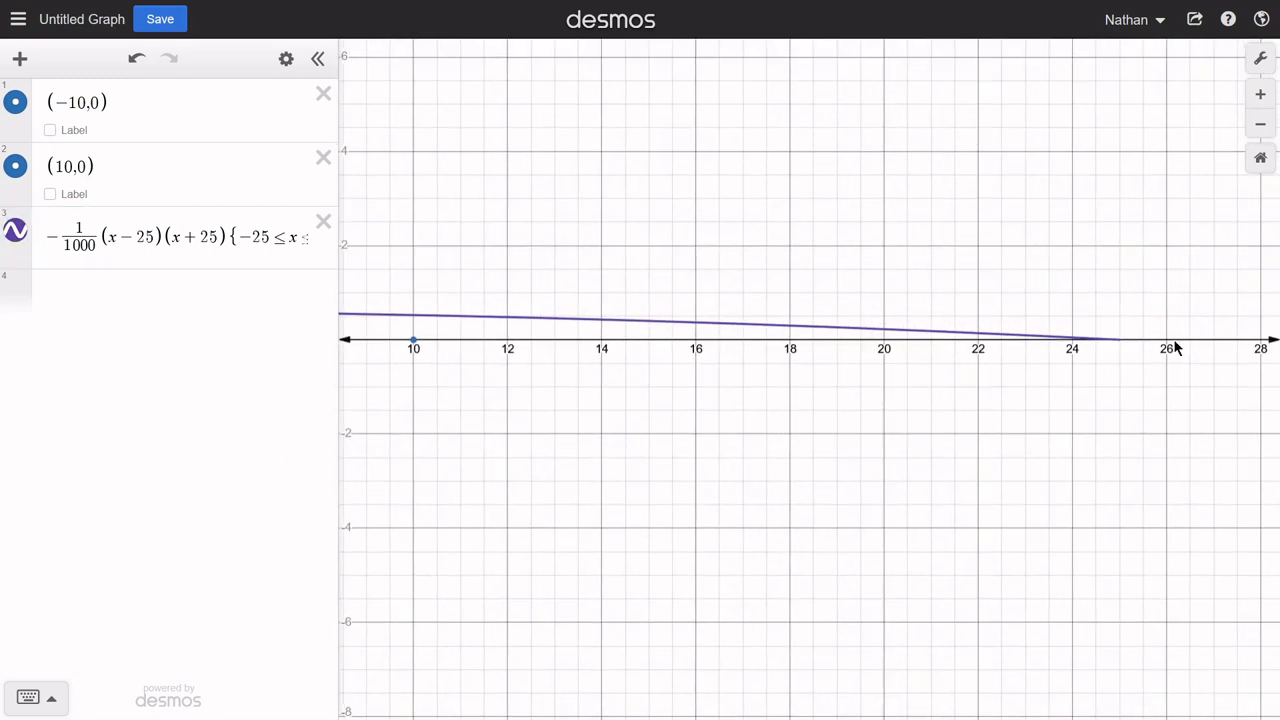
click(1108, 341)
click(1120, 342)
Step: Show the coordinates of the points at -10 and 10 together in a wider view centred on the origin
drag(650, 425, 1110, 455)
drag(640, 420, 967, 438)
scroll(950, 440, down, 3)
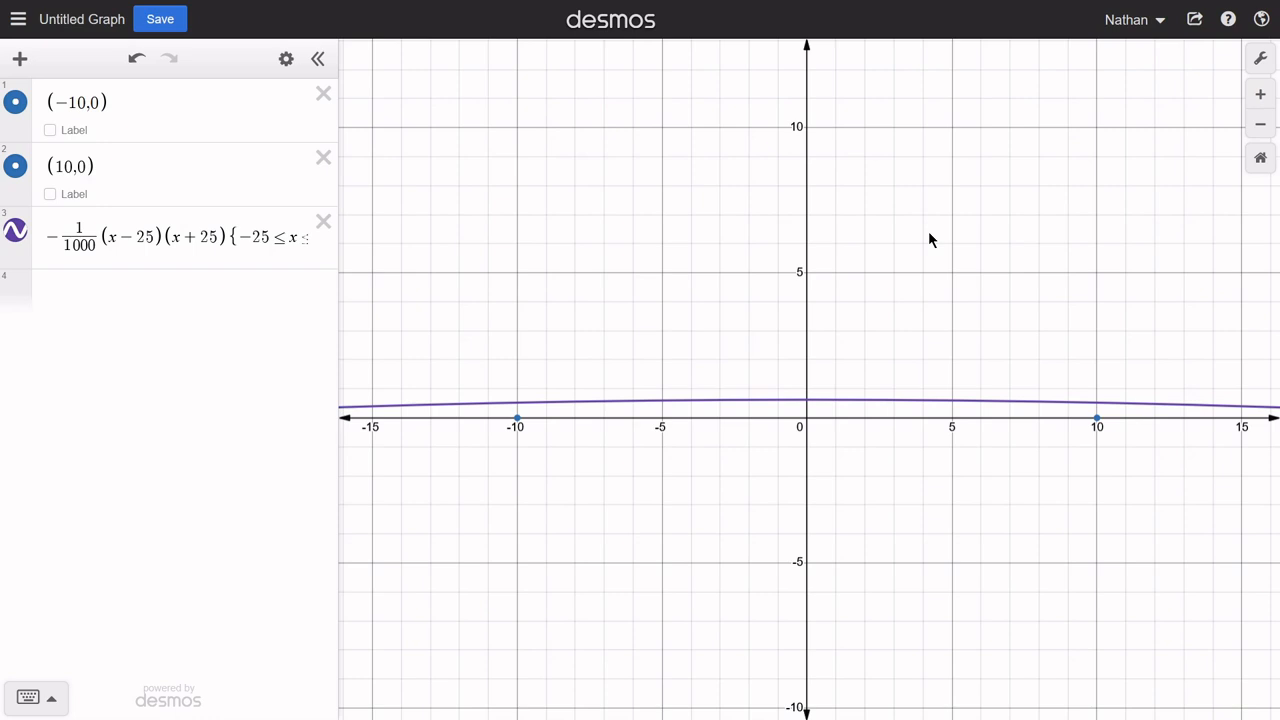
click(517, 419)
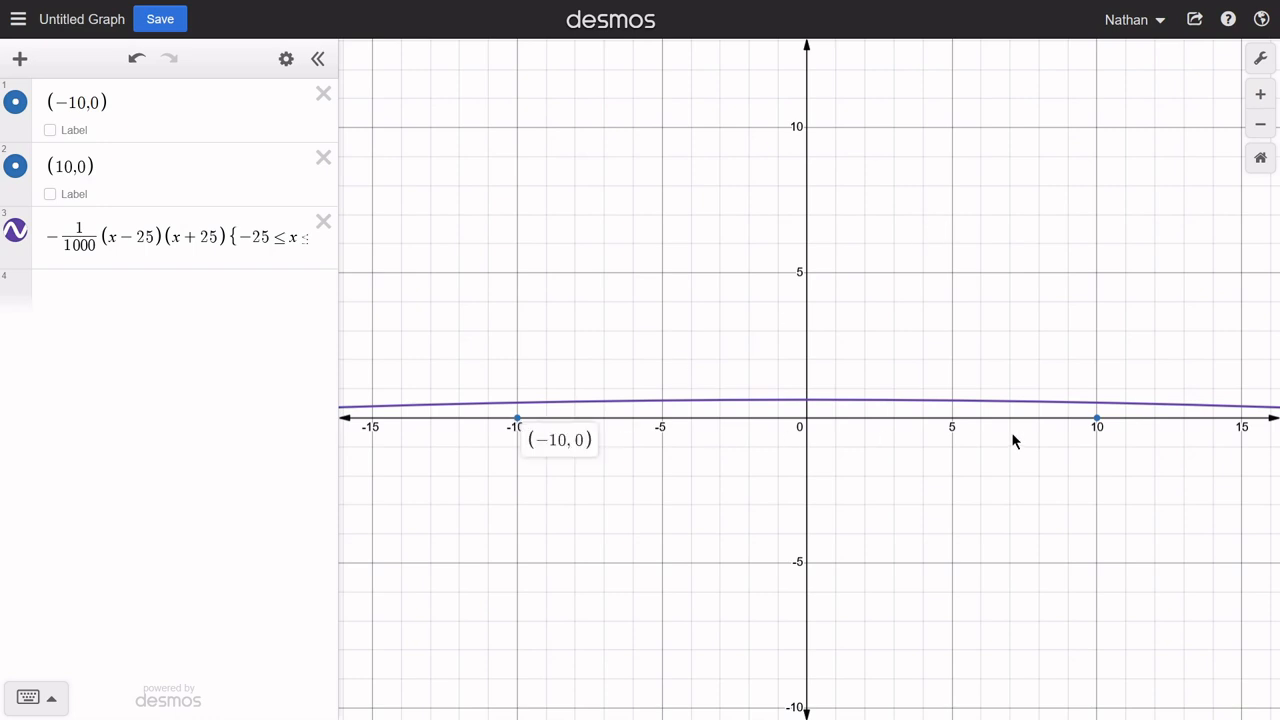
click(1099, 419)
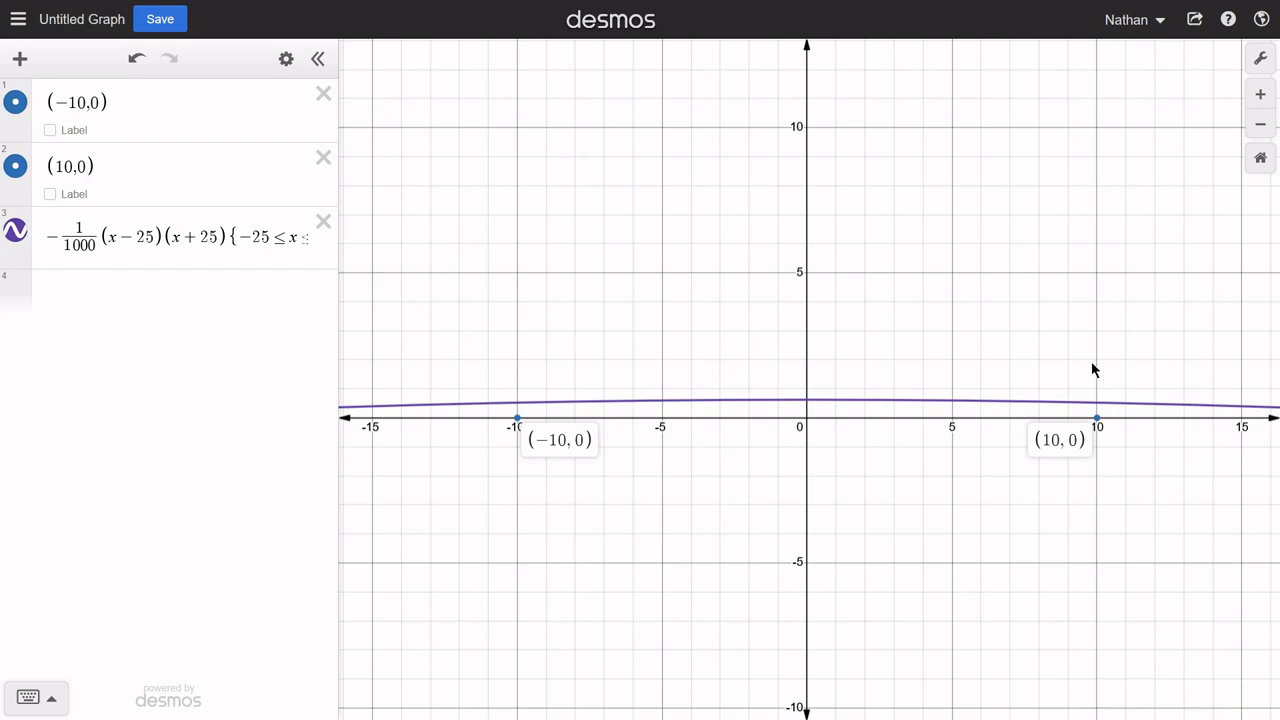
Step: Delete both point expressions and the parabola from the expression list
click(328, 100)
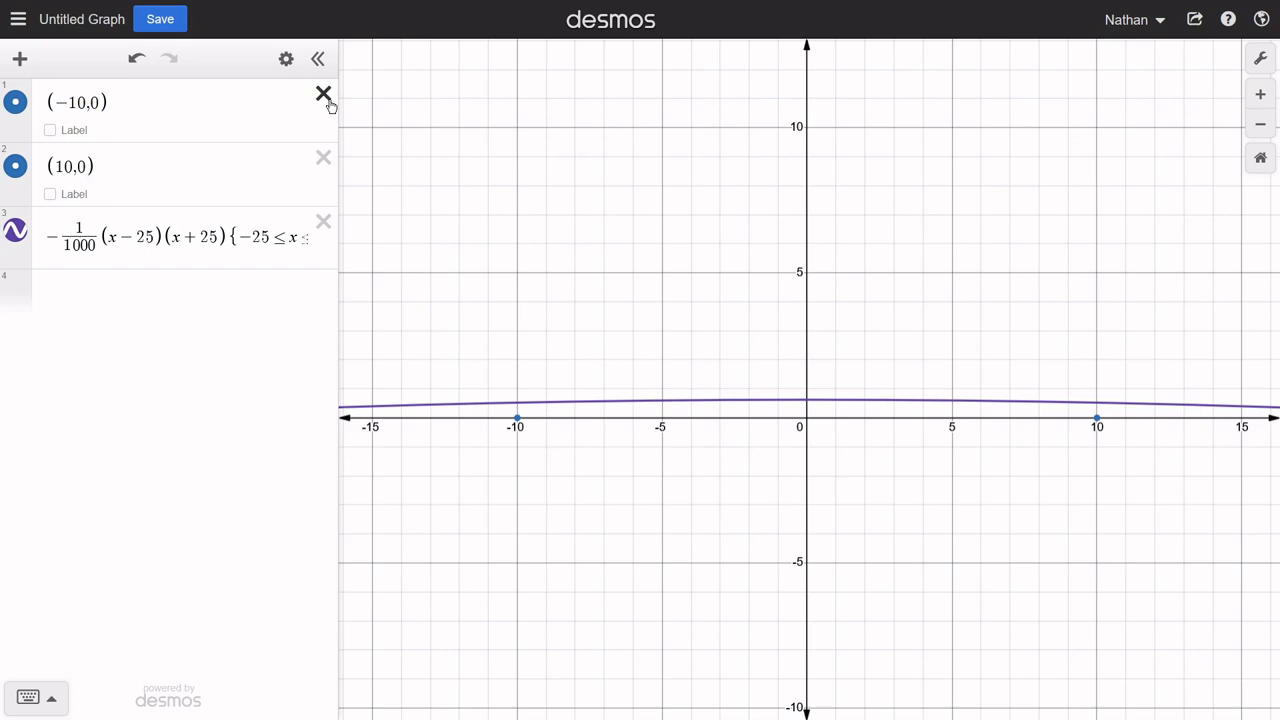
click(329, 103)
click(328, 101)
Step: Look over the four quadrants of the empty coordinate plane and move to the positive side of the x-axis
drag(616, 552, 934, 343)
scroll(934, 343, down, 2)
drag(945, 417, 951, 278)
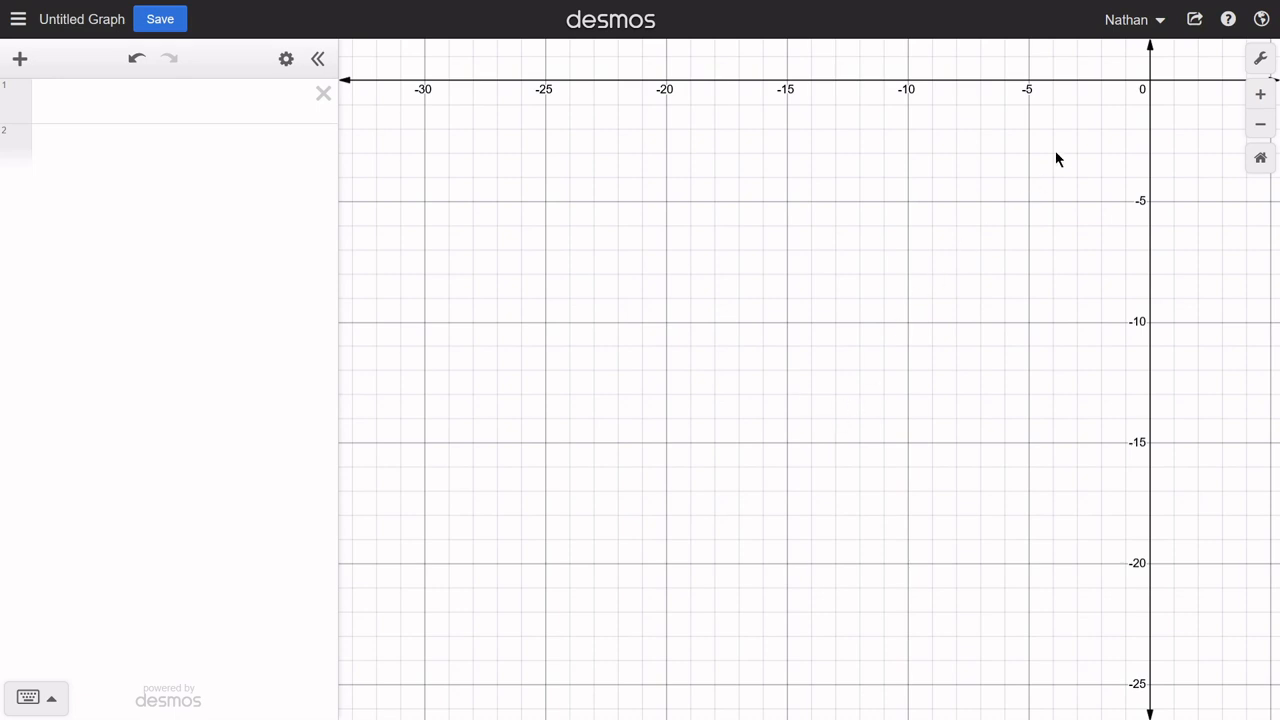
drag(1056, 152, 221, 657)
drag(708, 321, 913, 413)
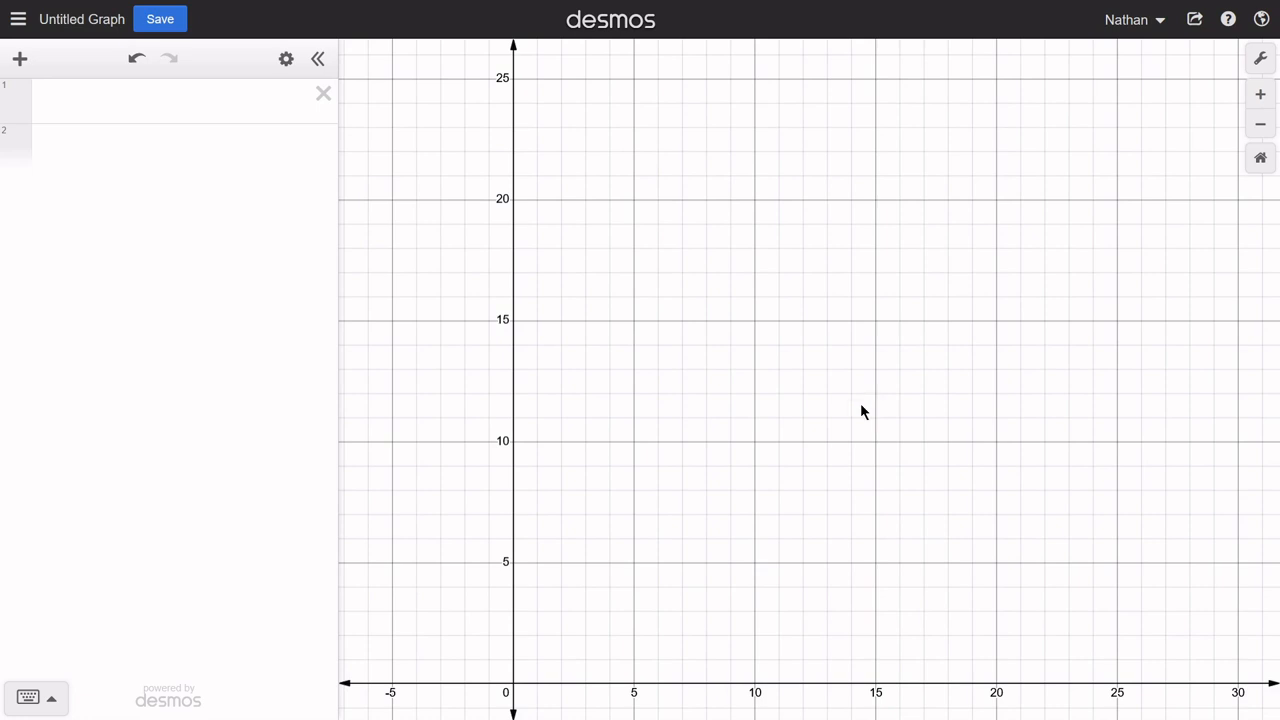
drag(725, 515, 1085, 131)
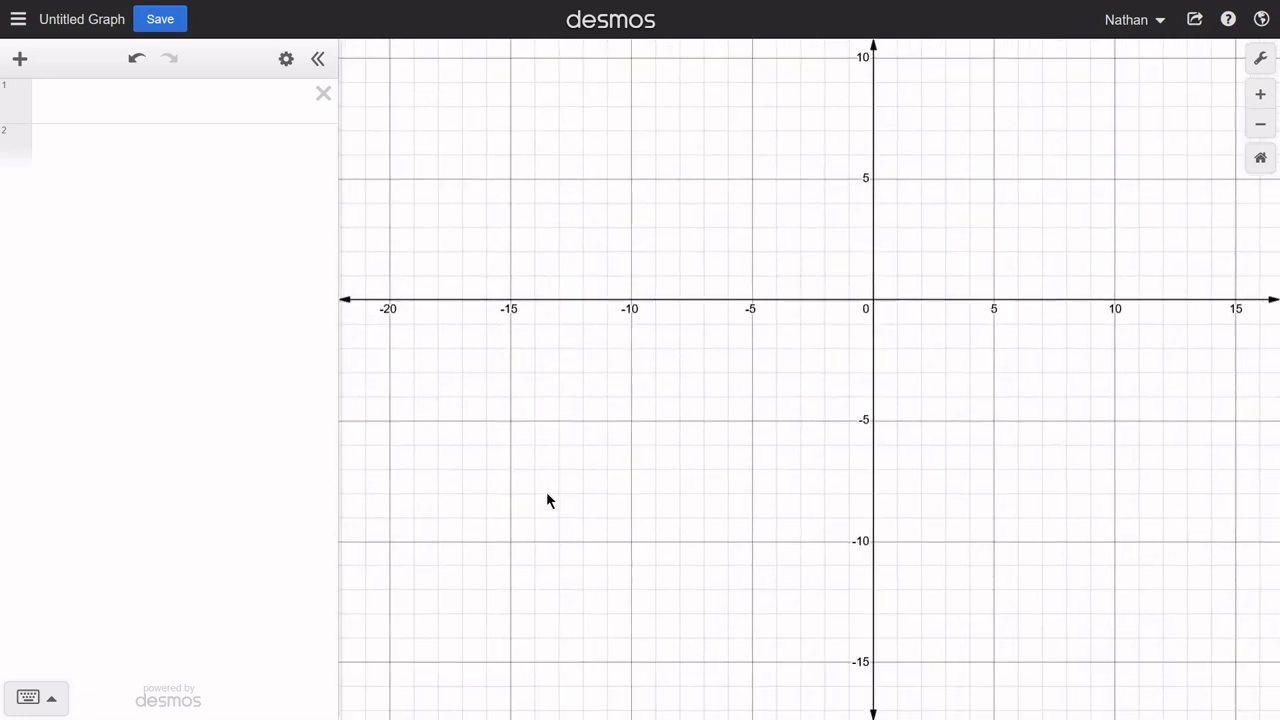
drag(546, 501, 926, 254)
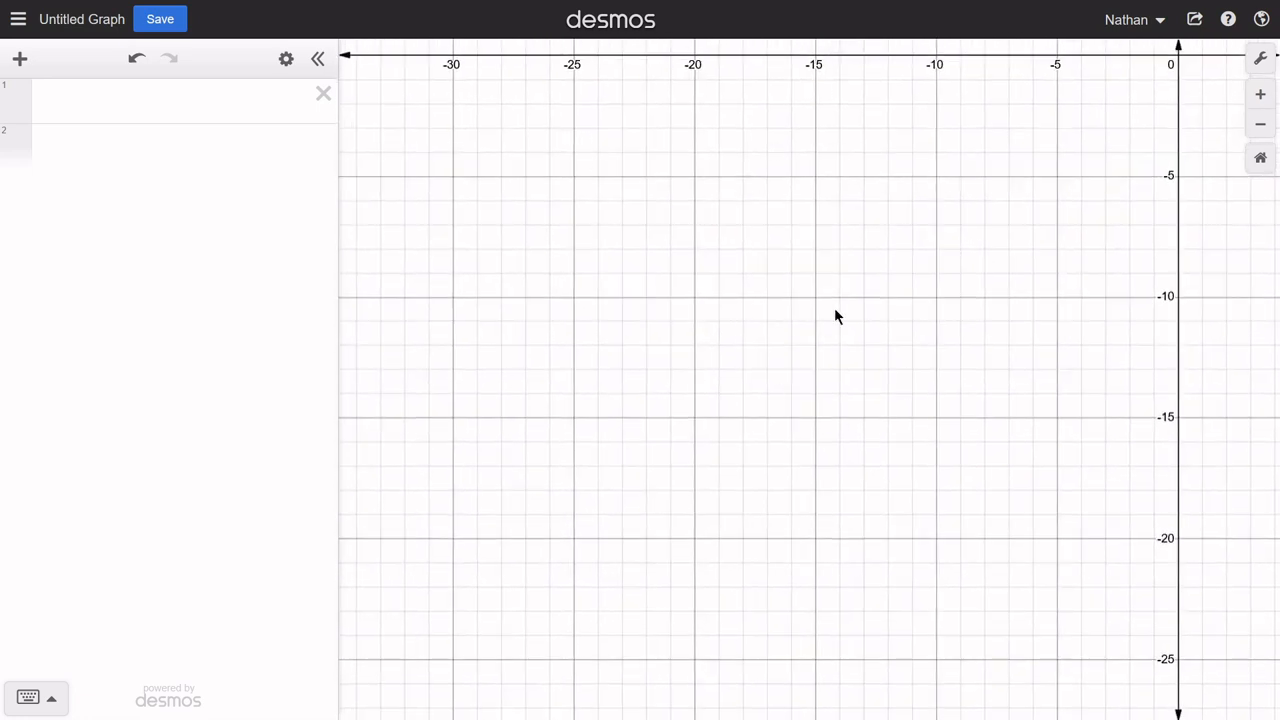
drag(924, 198, 652, 421)
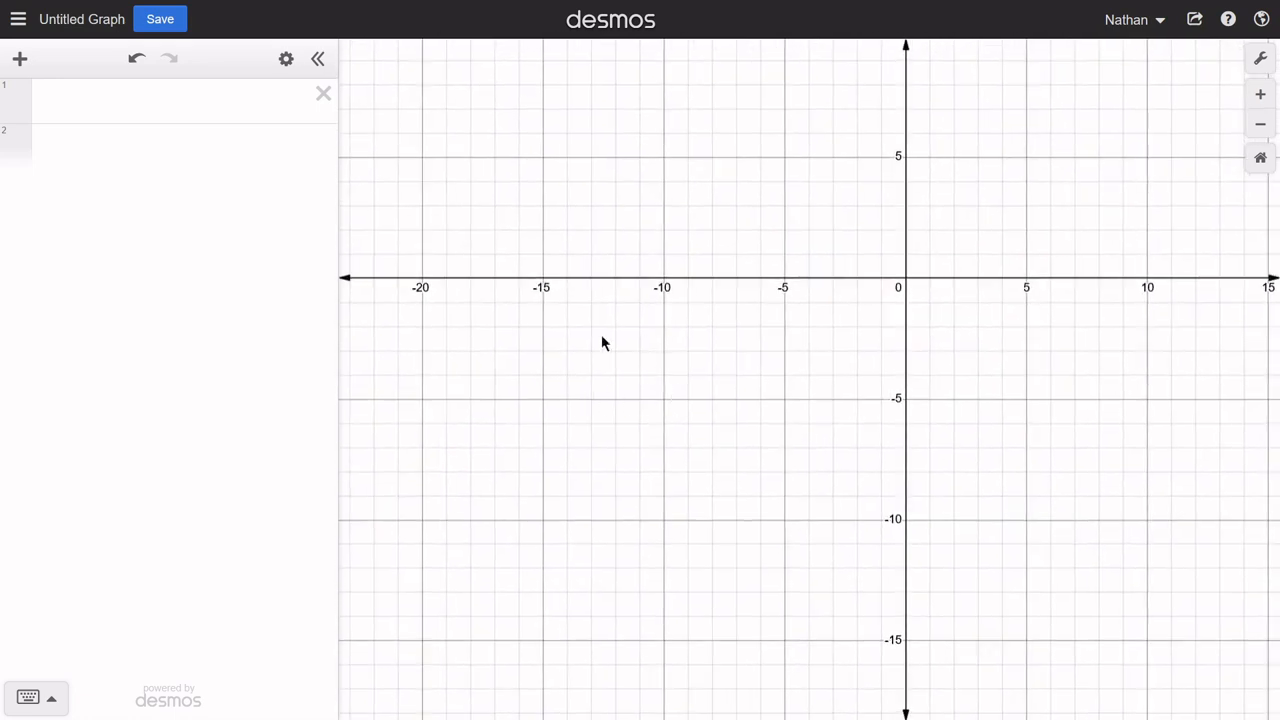
drag(770, 398, 623, 465)
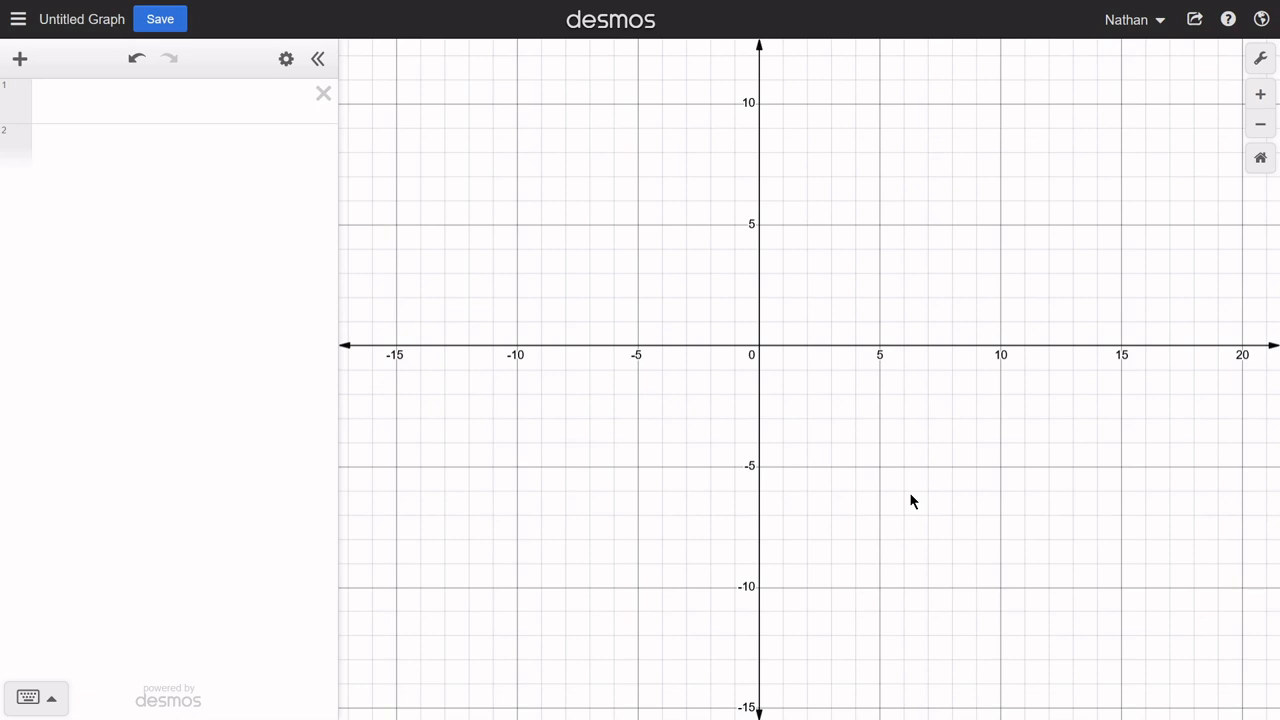
drag(909, 492, 746, 526)
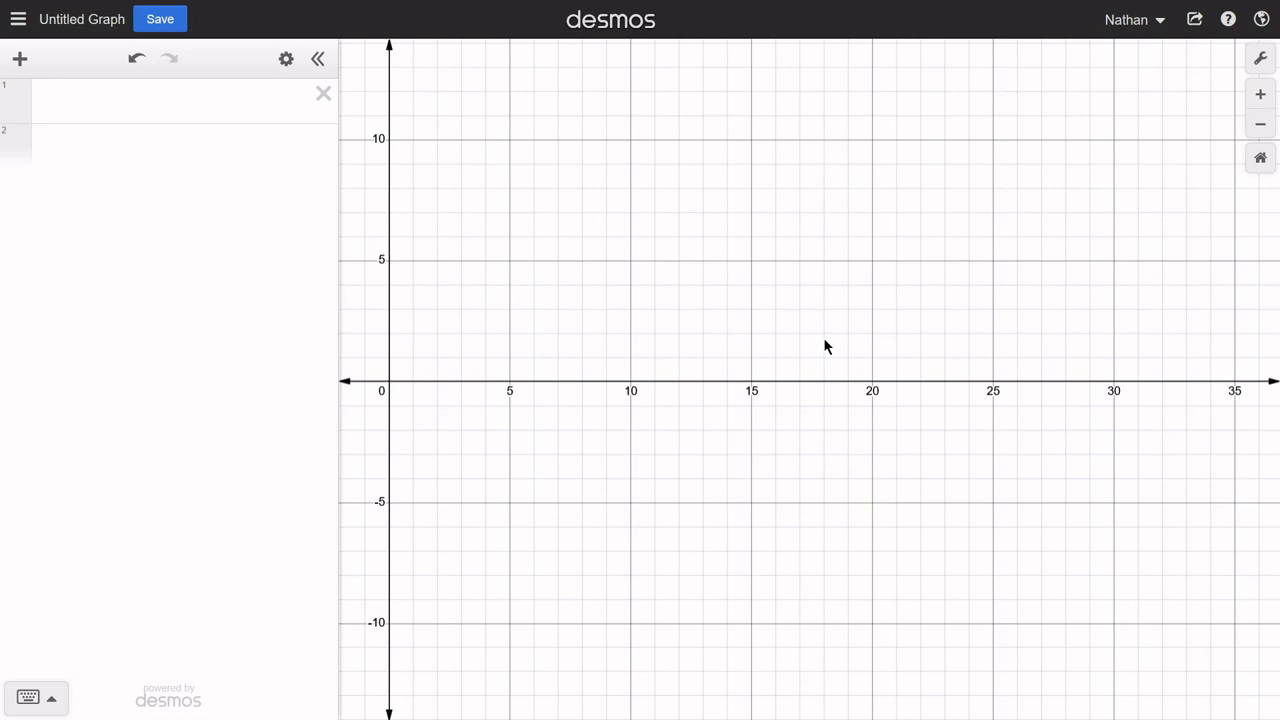
Step: Label the x-axis "time" and the y-axis "height" in the graph settings
click(1259, 59)
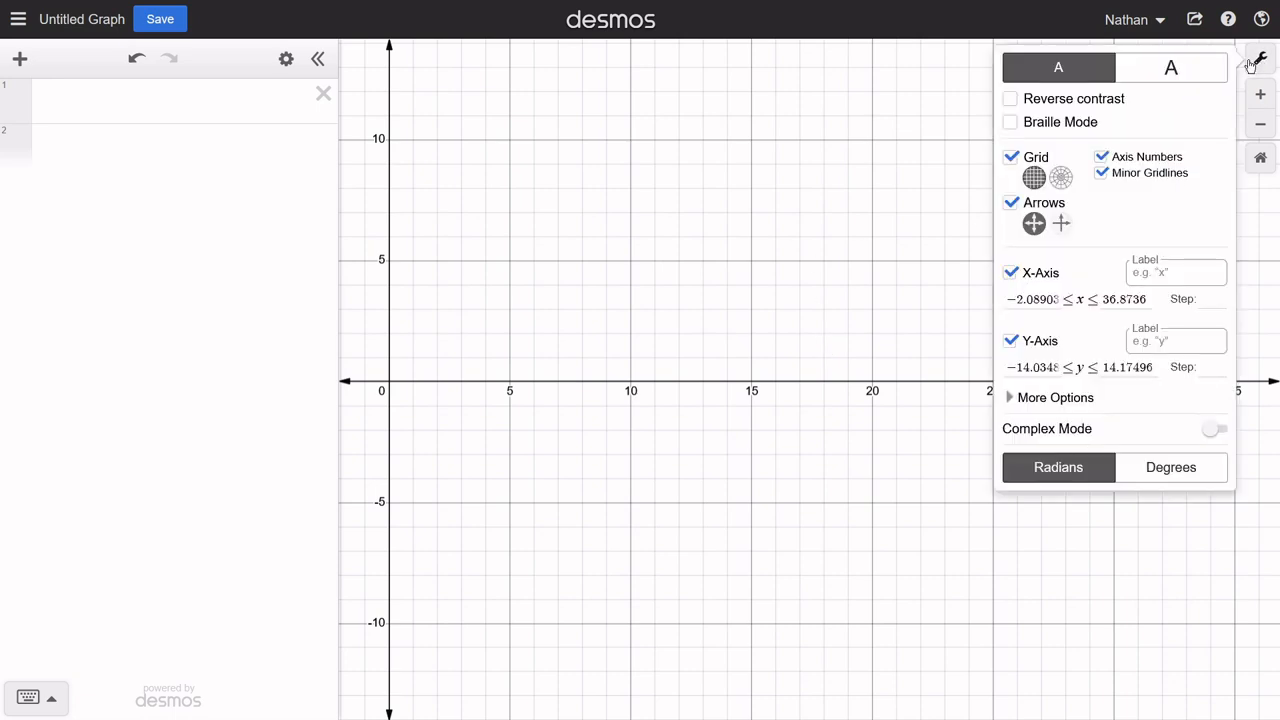
click(1168, 341)
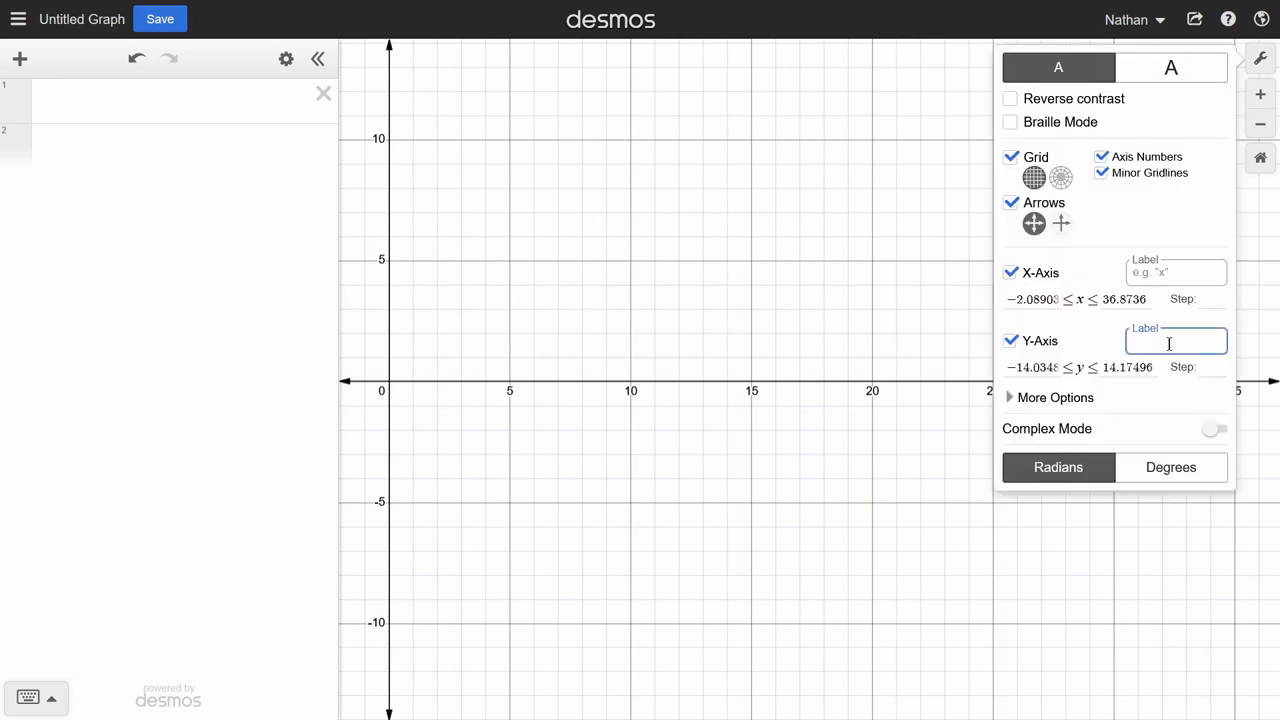
text(tim)
key(BackSpace)
key(BackSpace)
key(BackSpace)
click(1186, 274)
text(time)
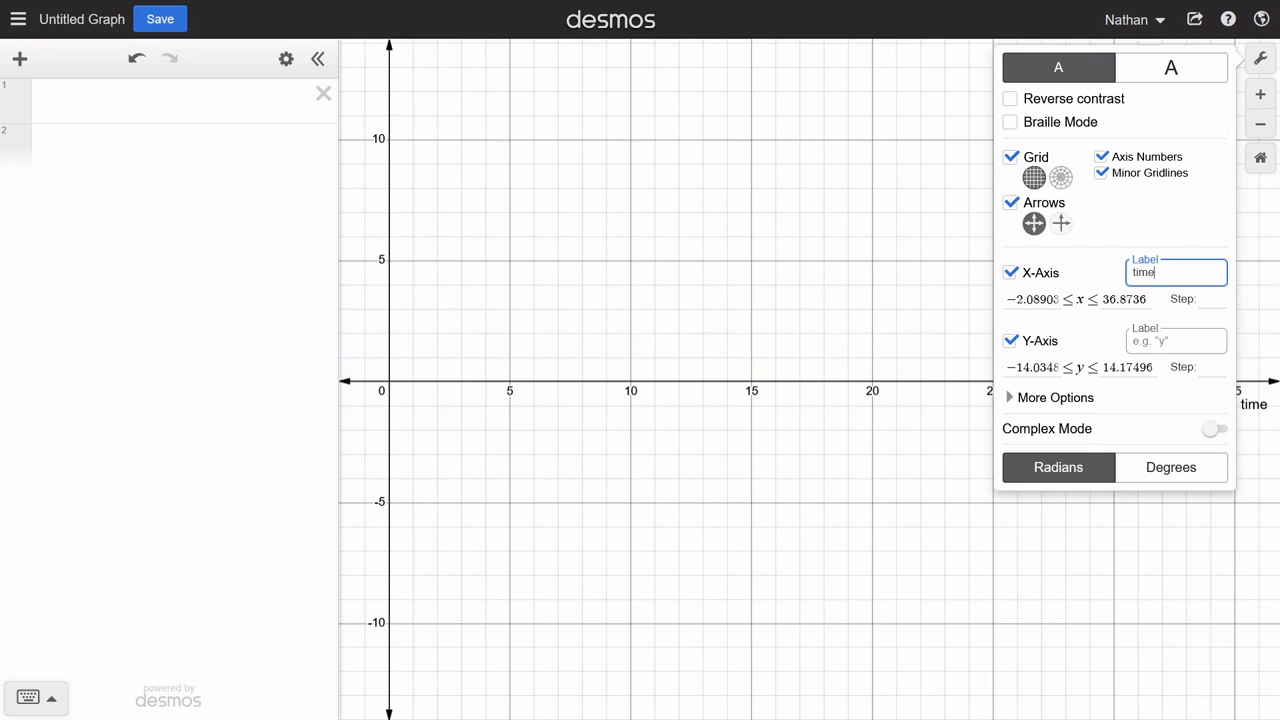
click(1181, 331)
text(height)
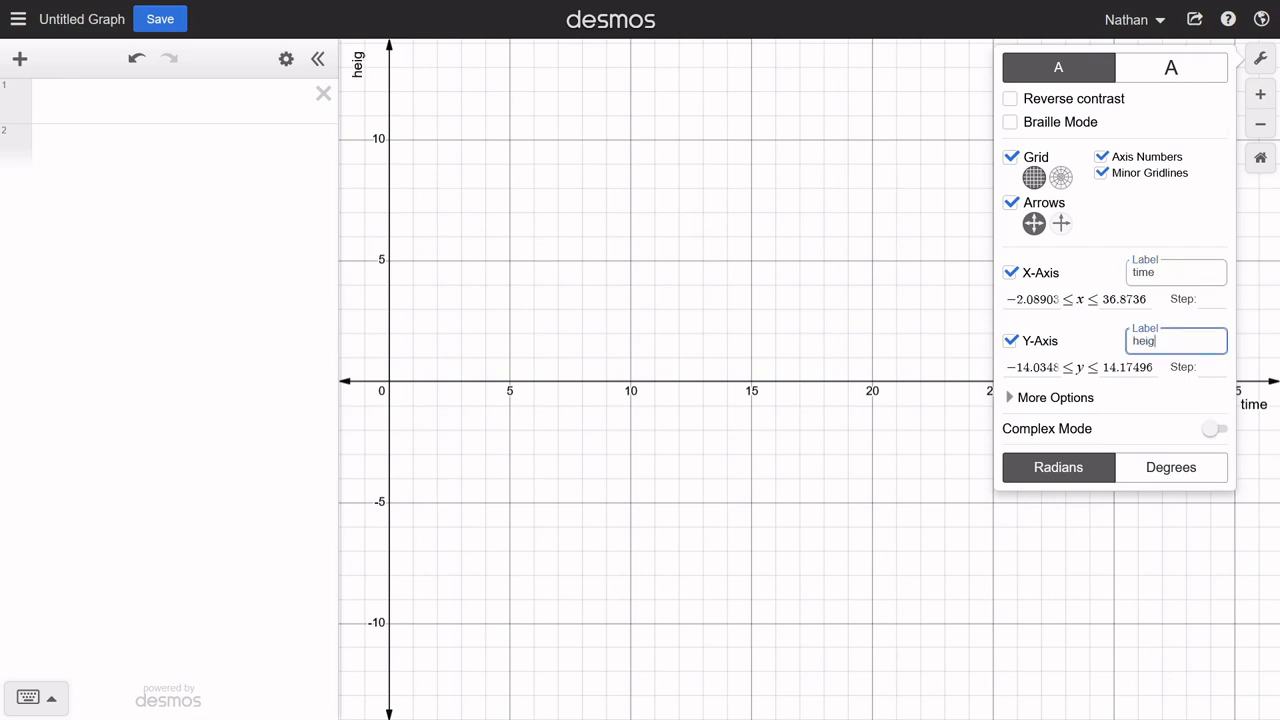
click(913, 348)
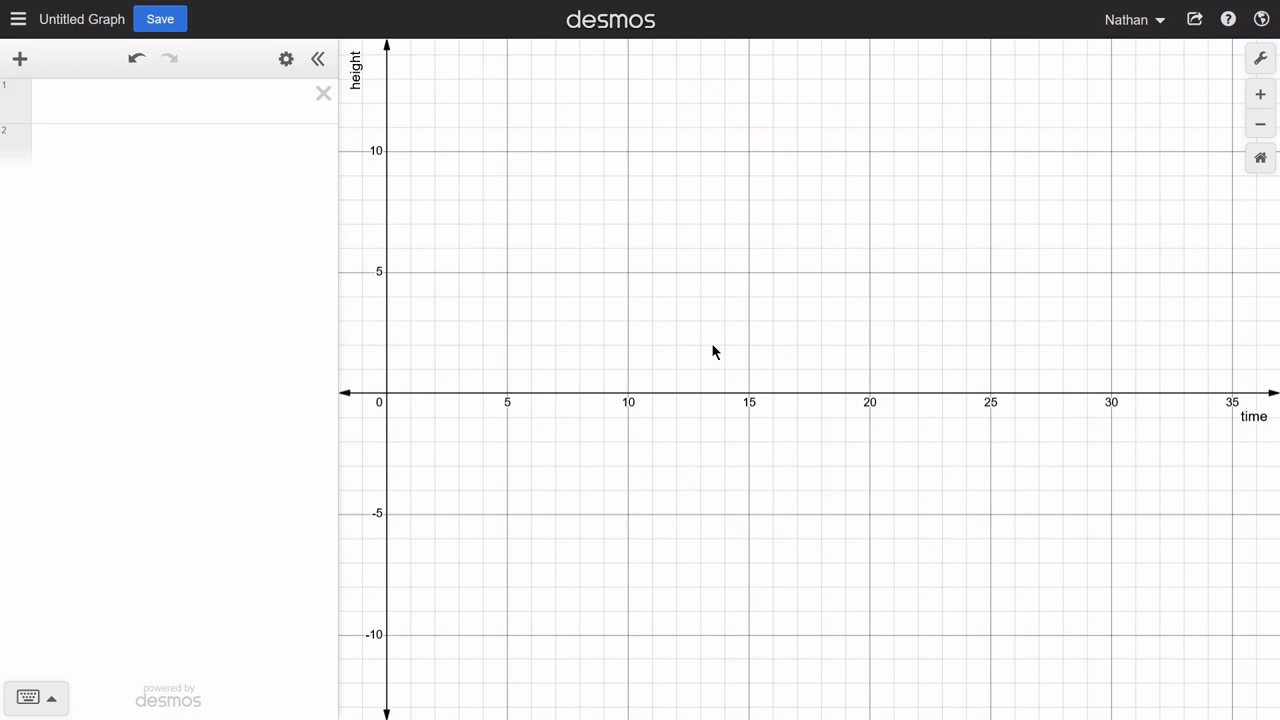
Step: Insert an empty table and add a blank expression line above it
click(50, 96)
click(20, 60)
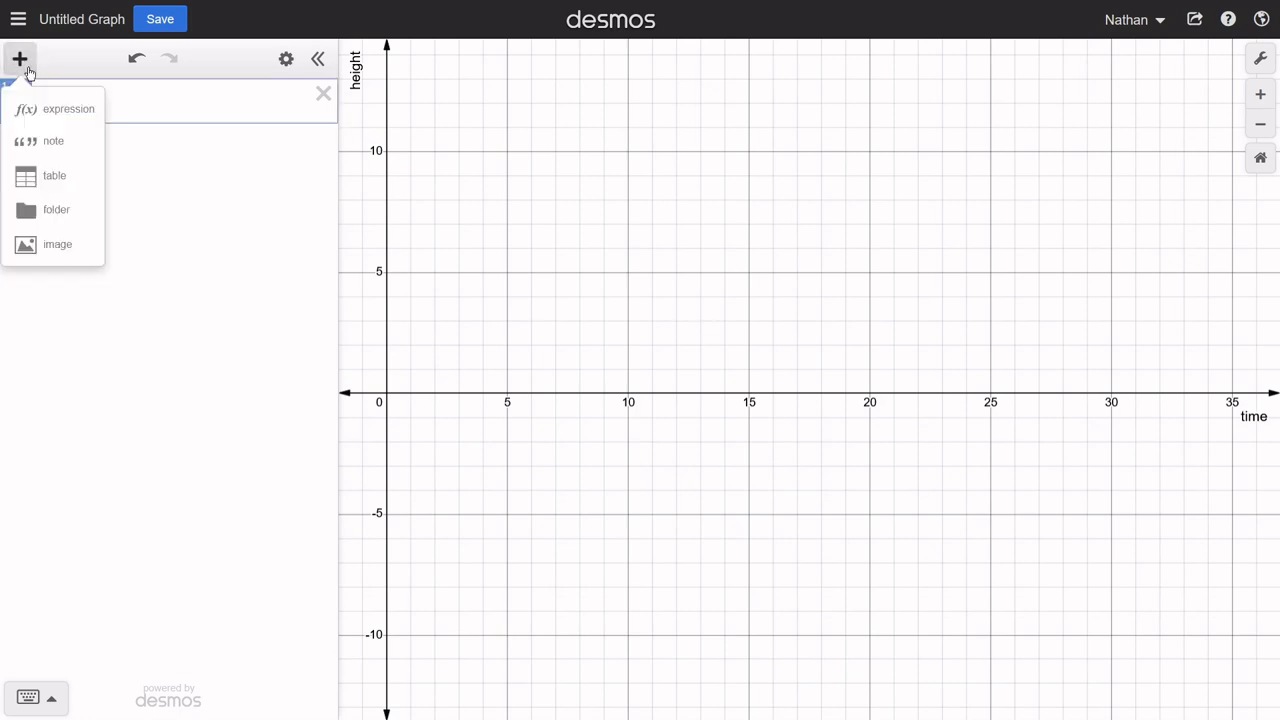
click(56, 178)
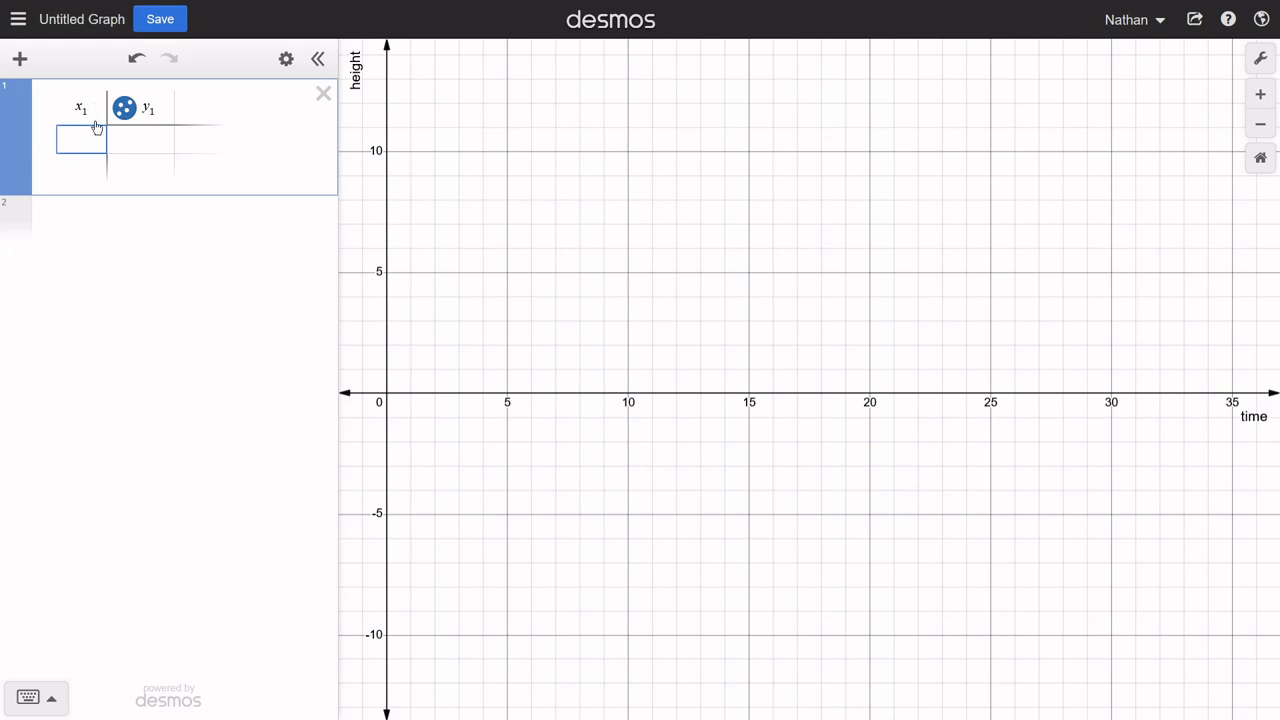
click(20, 59)
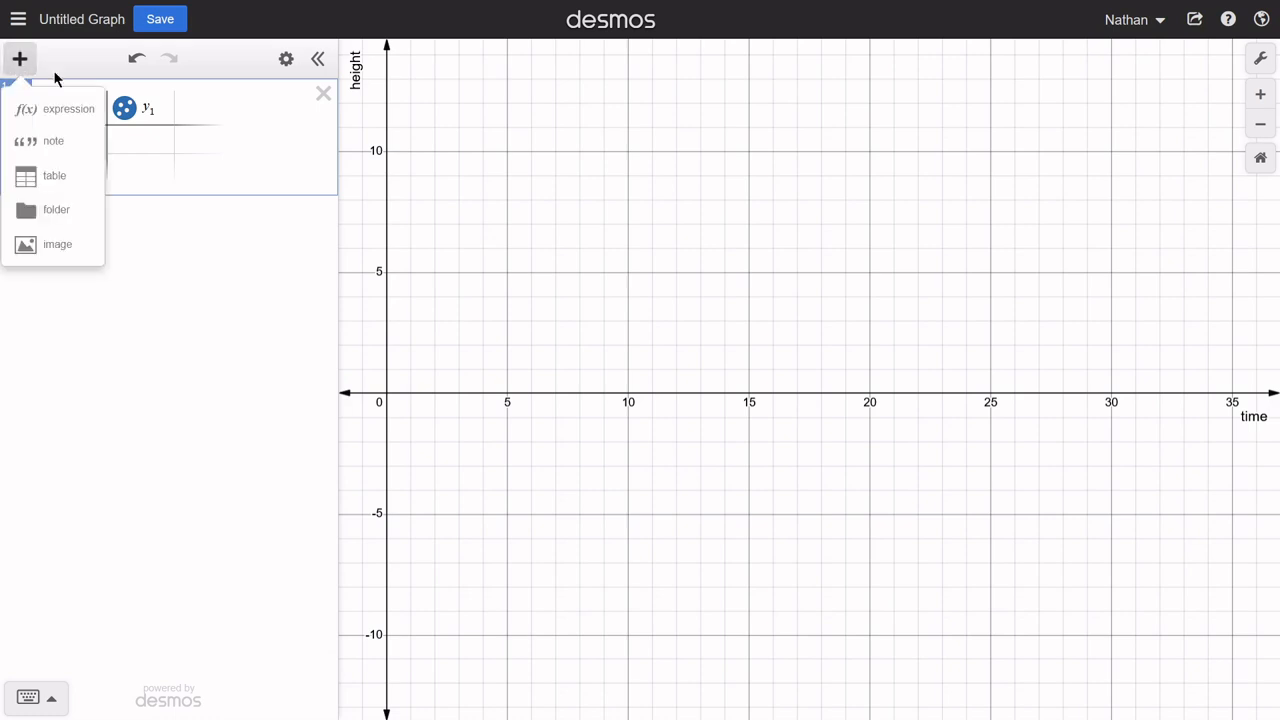
click(62, 110)
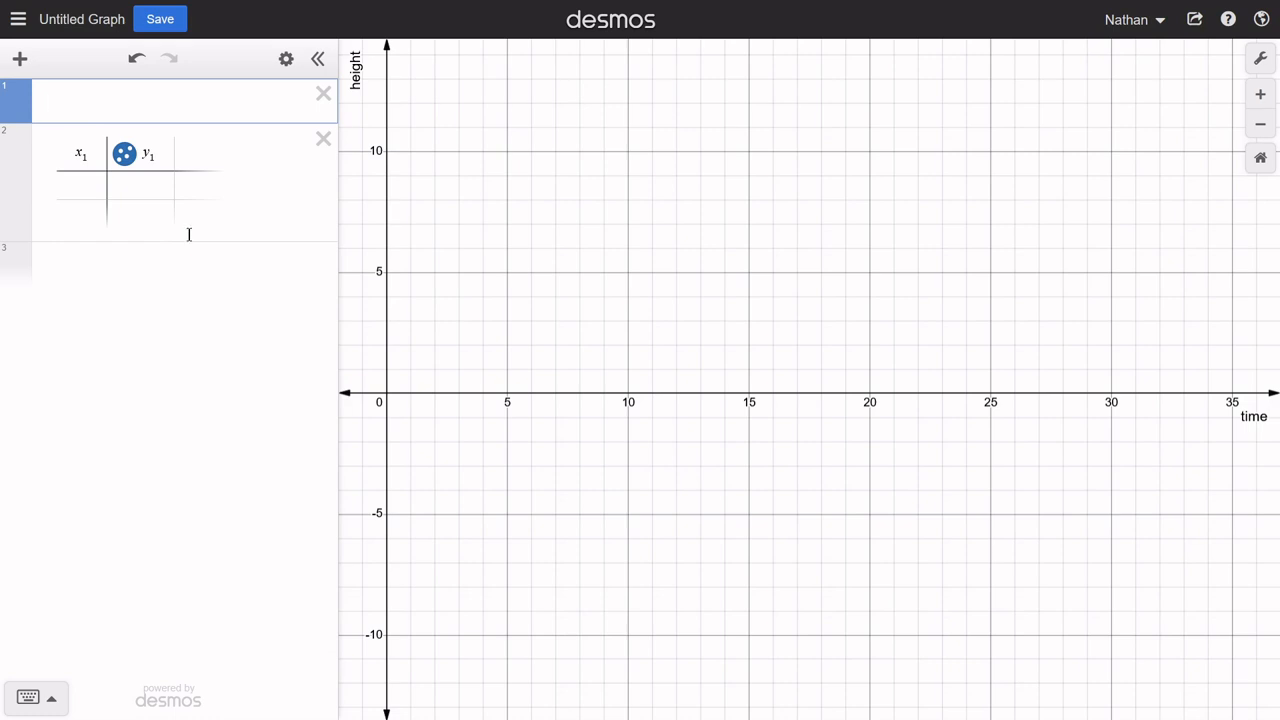
Step: Define the list t_ime=[0,1,2,...,25] in the blank expression above the table
text([)
key(Left)
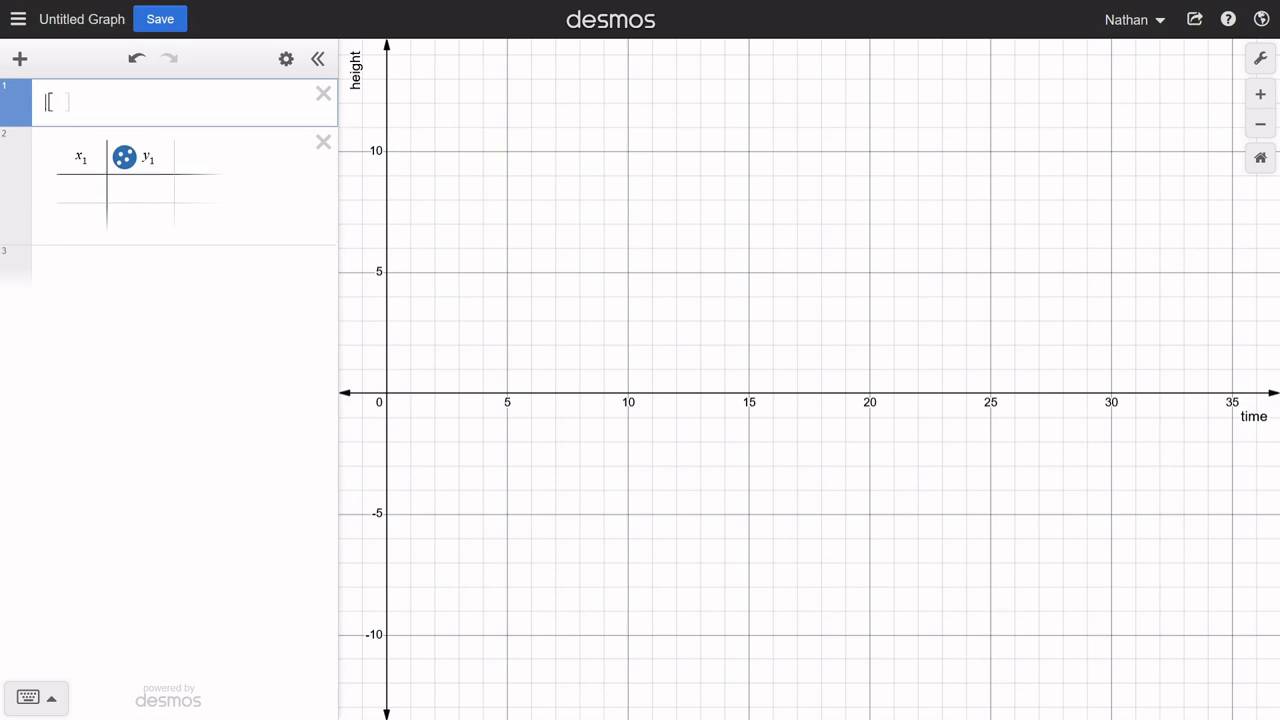
text(t)
key(BackSpace)
text(t)
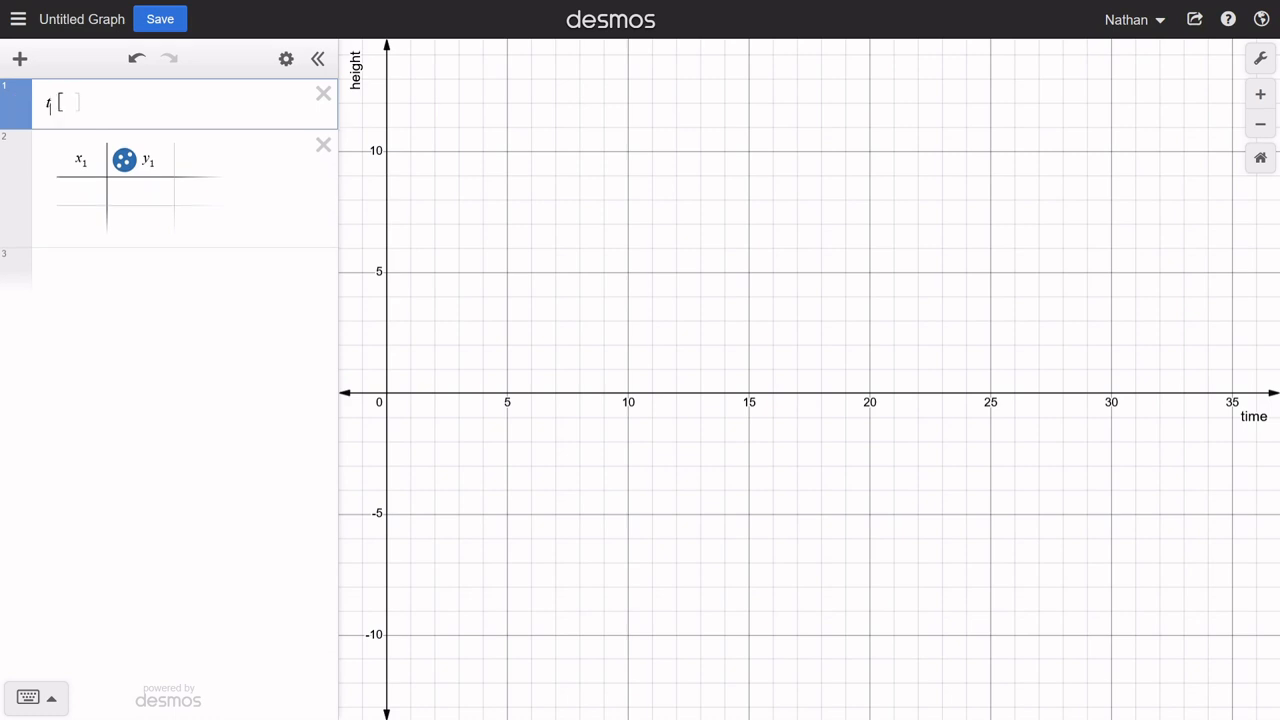
text(_ime=[0,1)
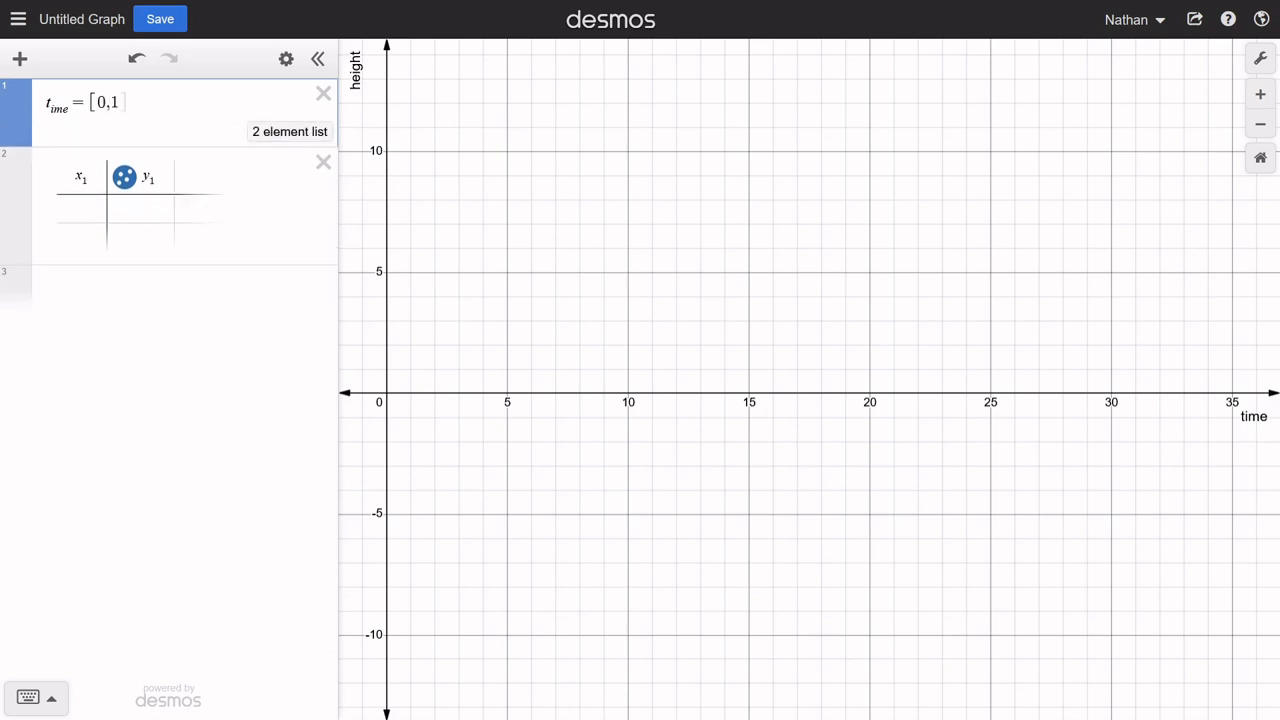
text(,2,..)
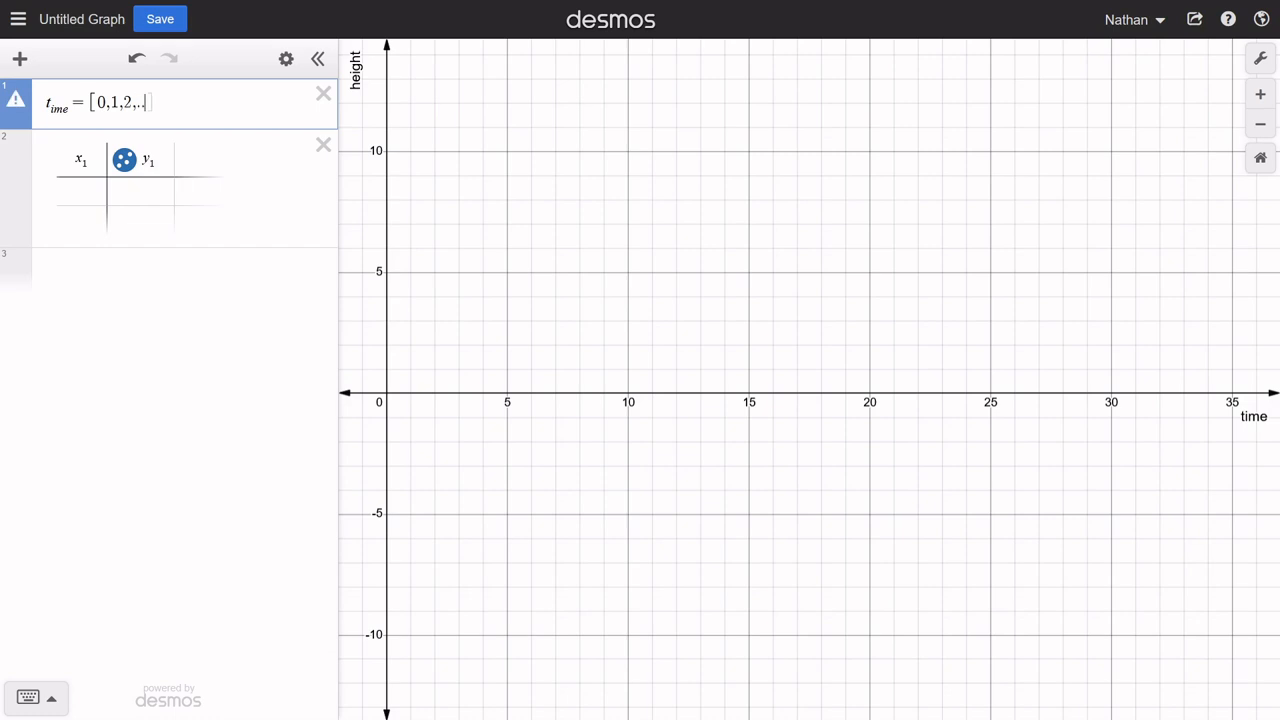
text(.,25)
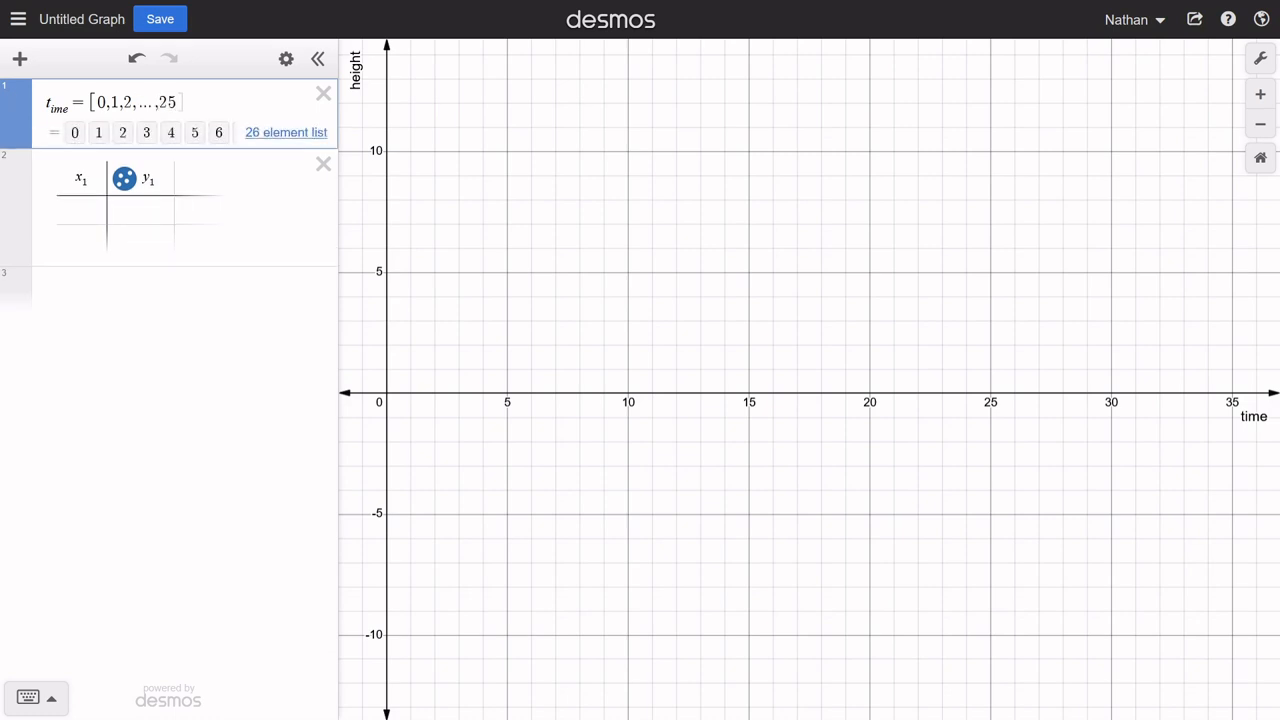
Step: Set the table's first column heading to the list t_ime
click(82, 180)
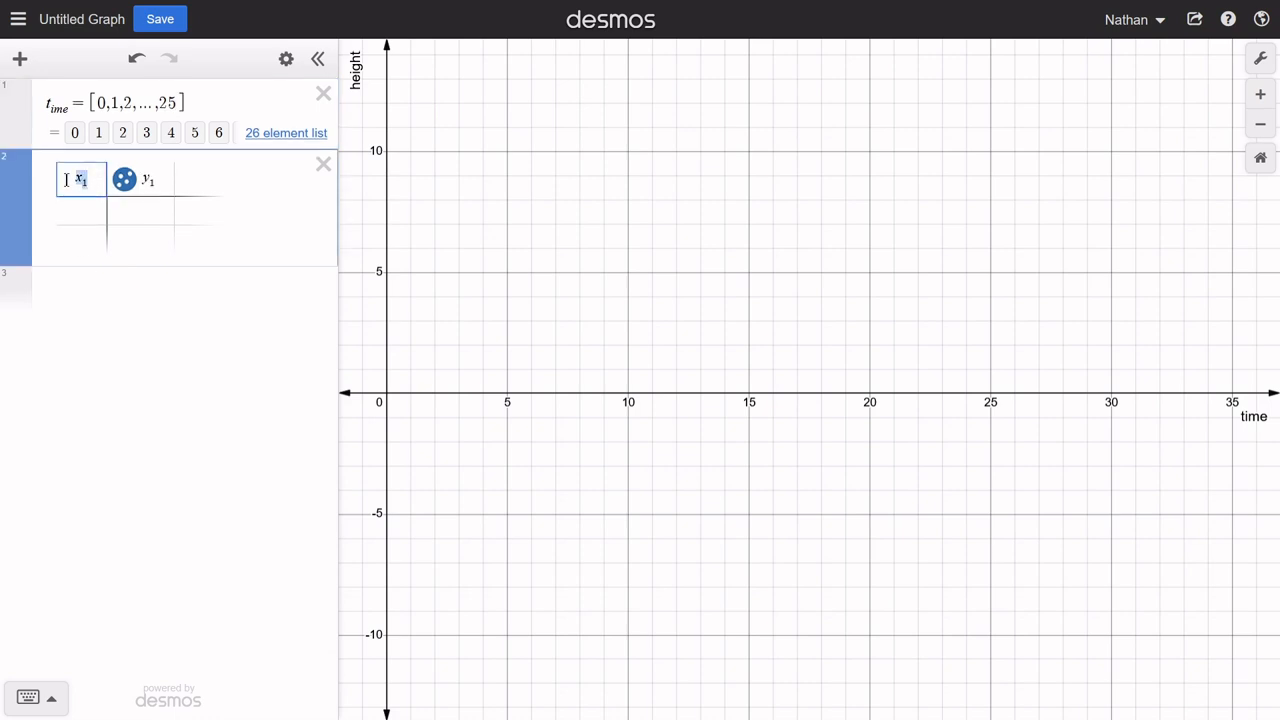
text(t_ime)
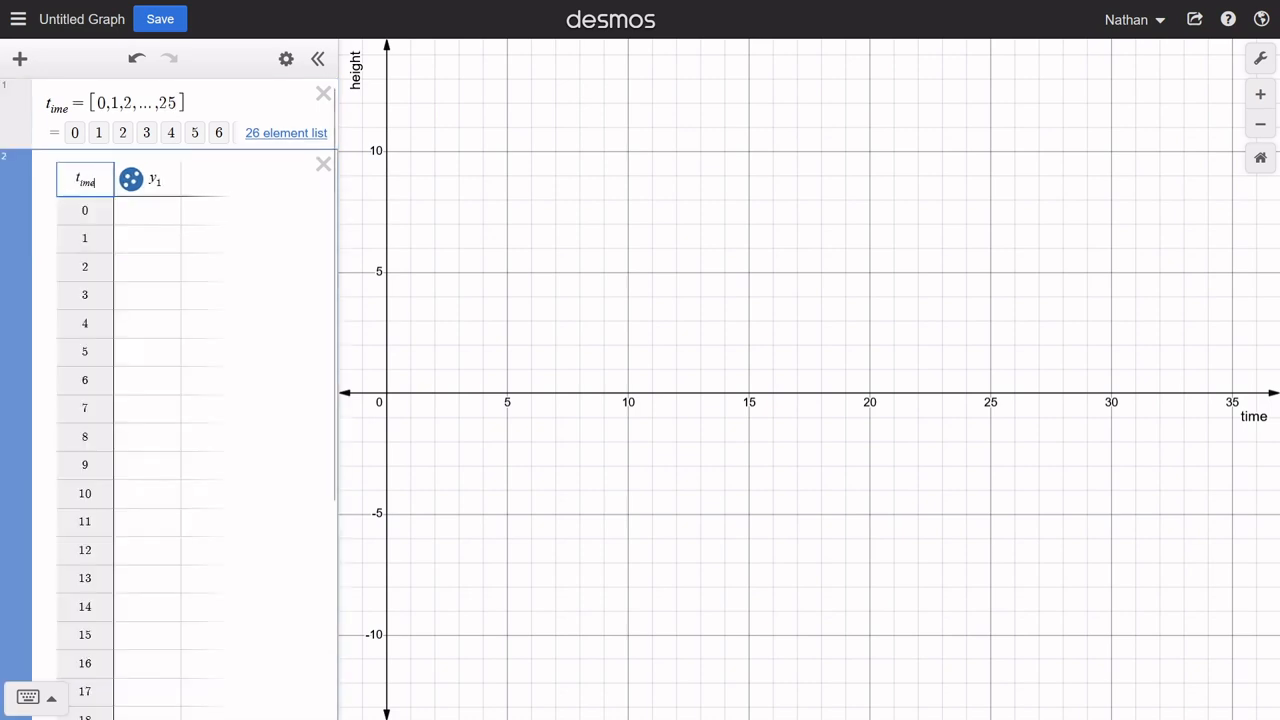
click(159, 185)
key(BackSpace)
key(BackSpace)
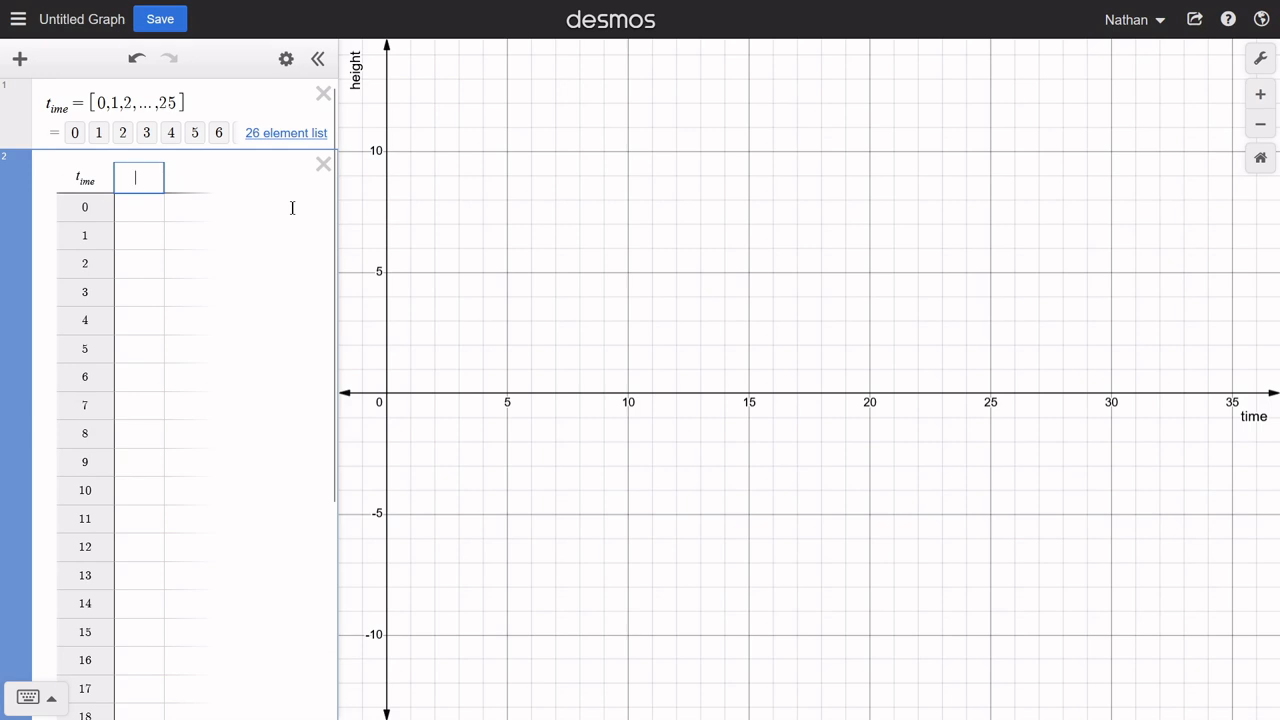
click(139, 62)
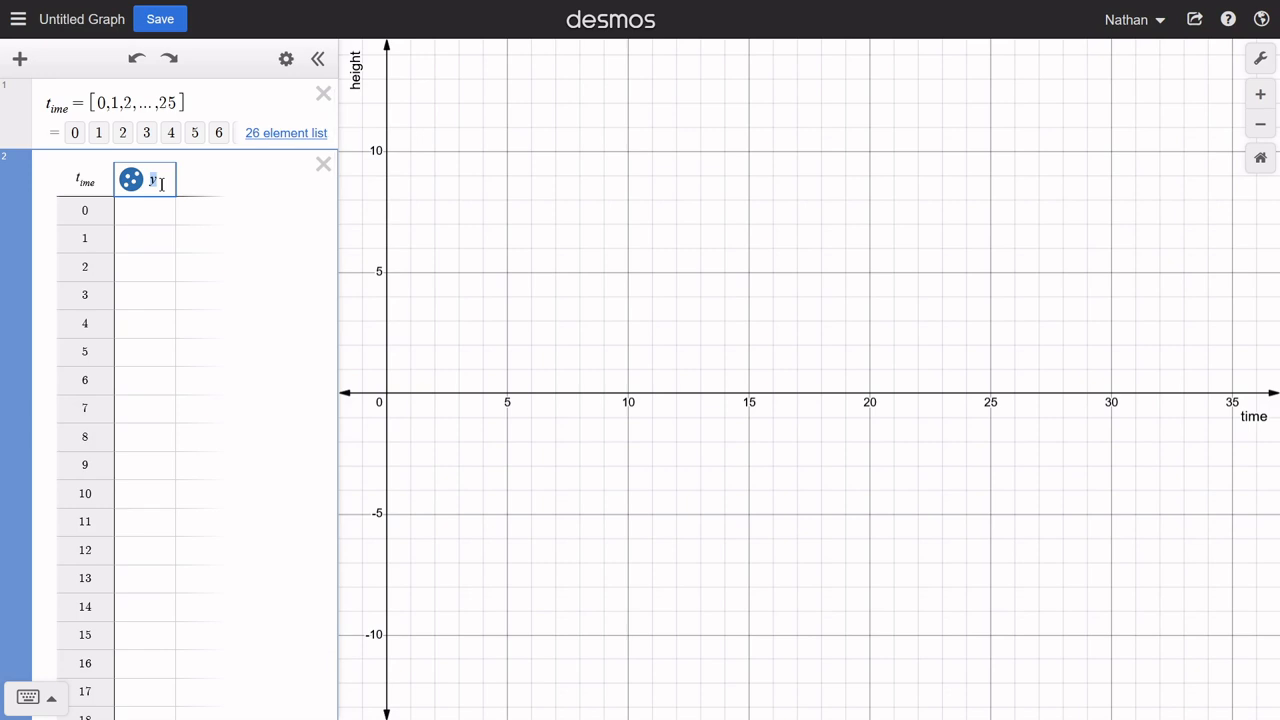
Step: Enter -25cos(2π/25) as the heading formula of the table's second column
text(-25)
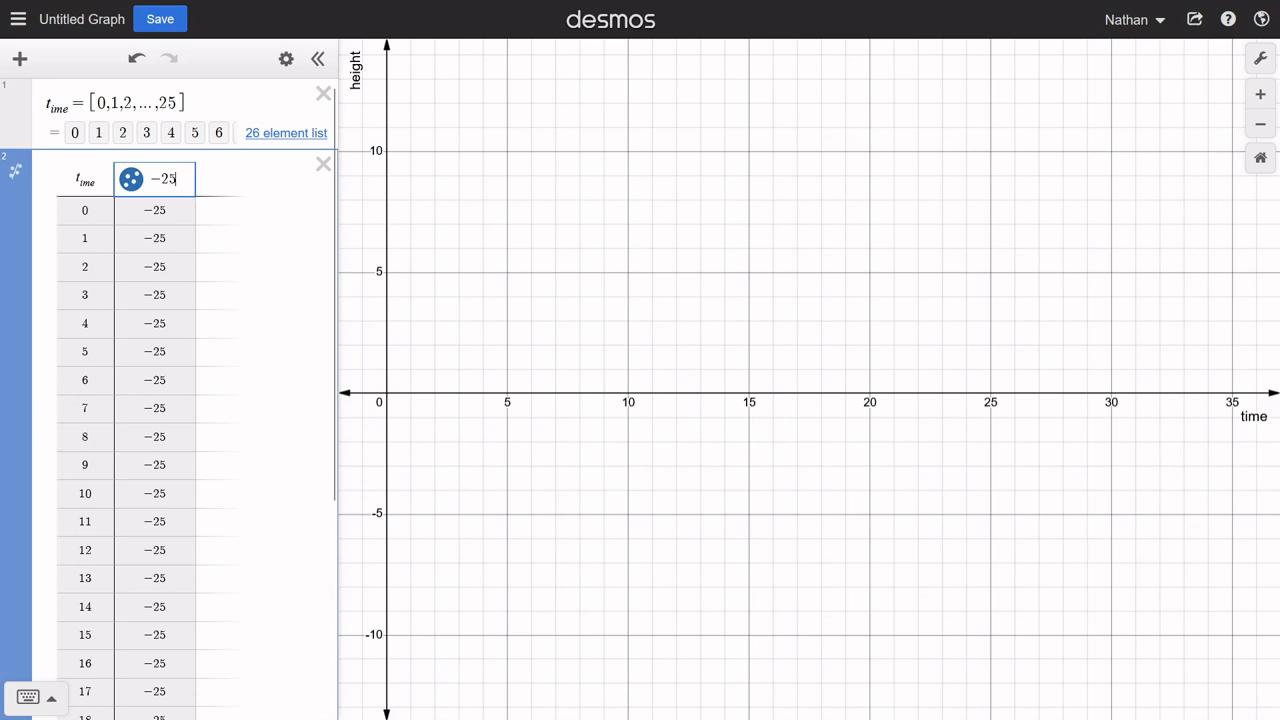
text(cos)
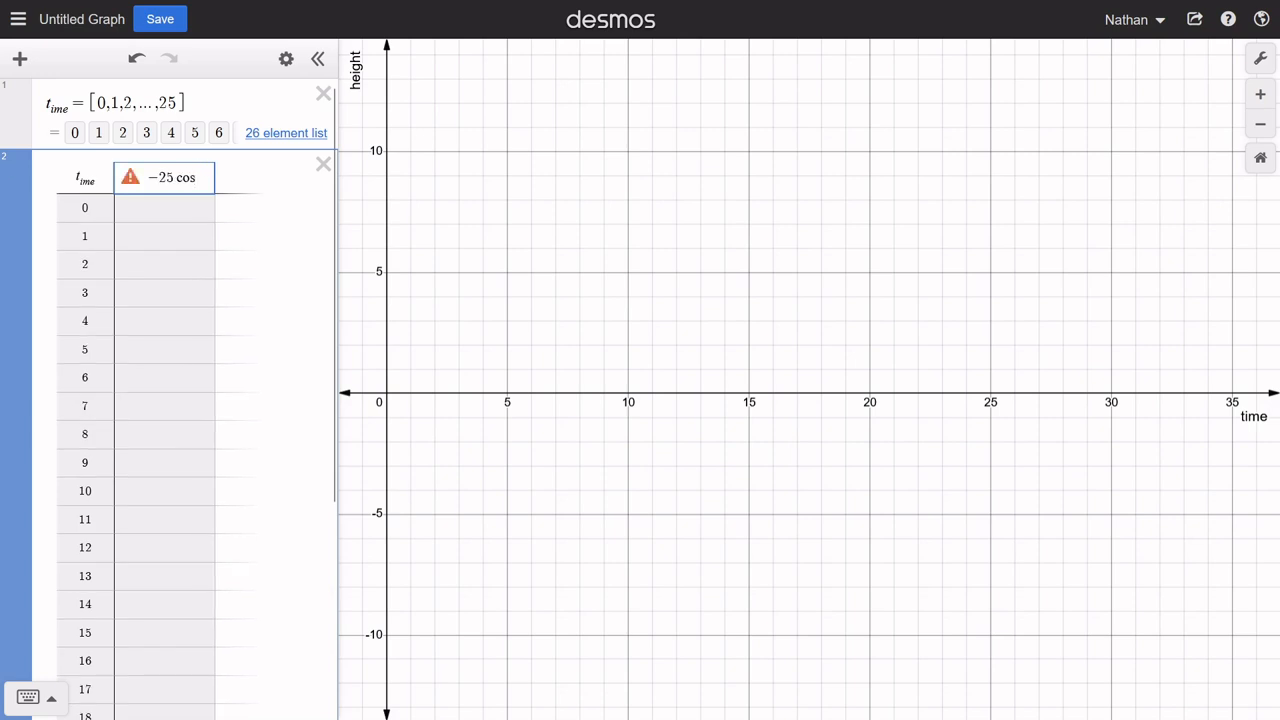
text((2)
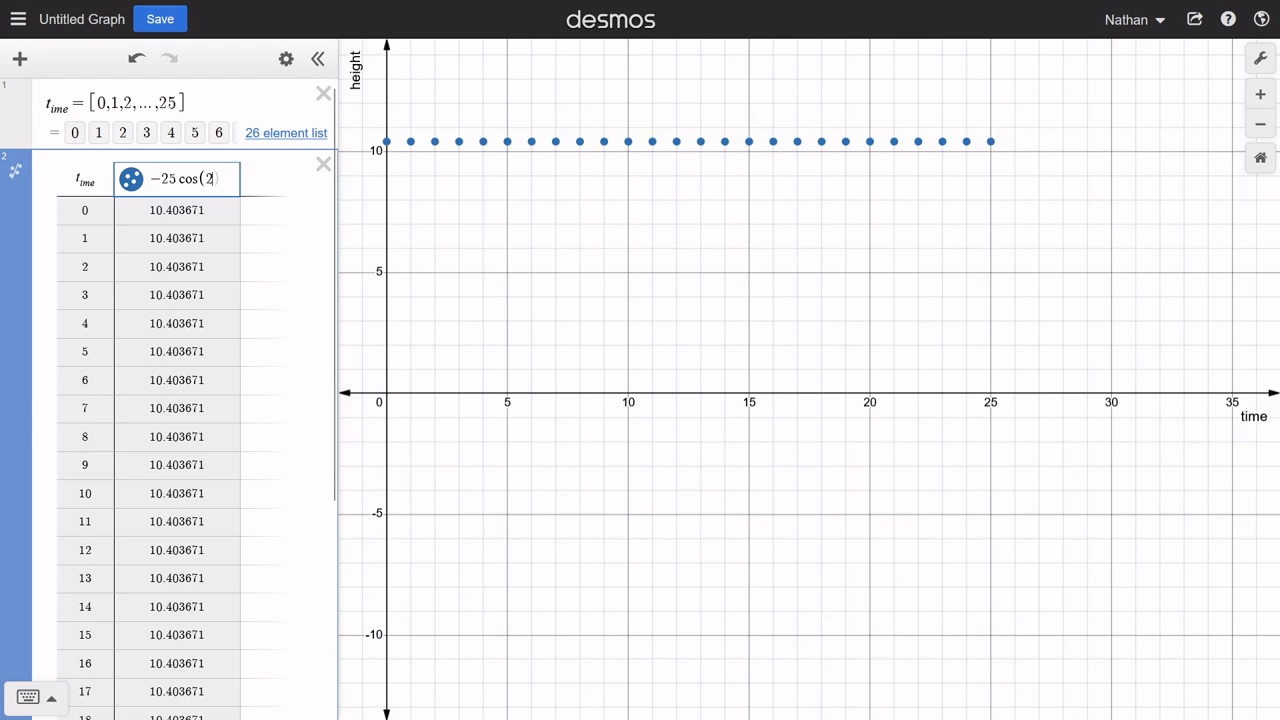
text(pi)
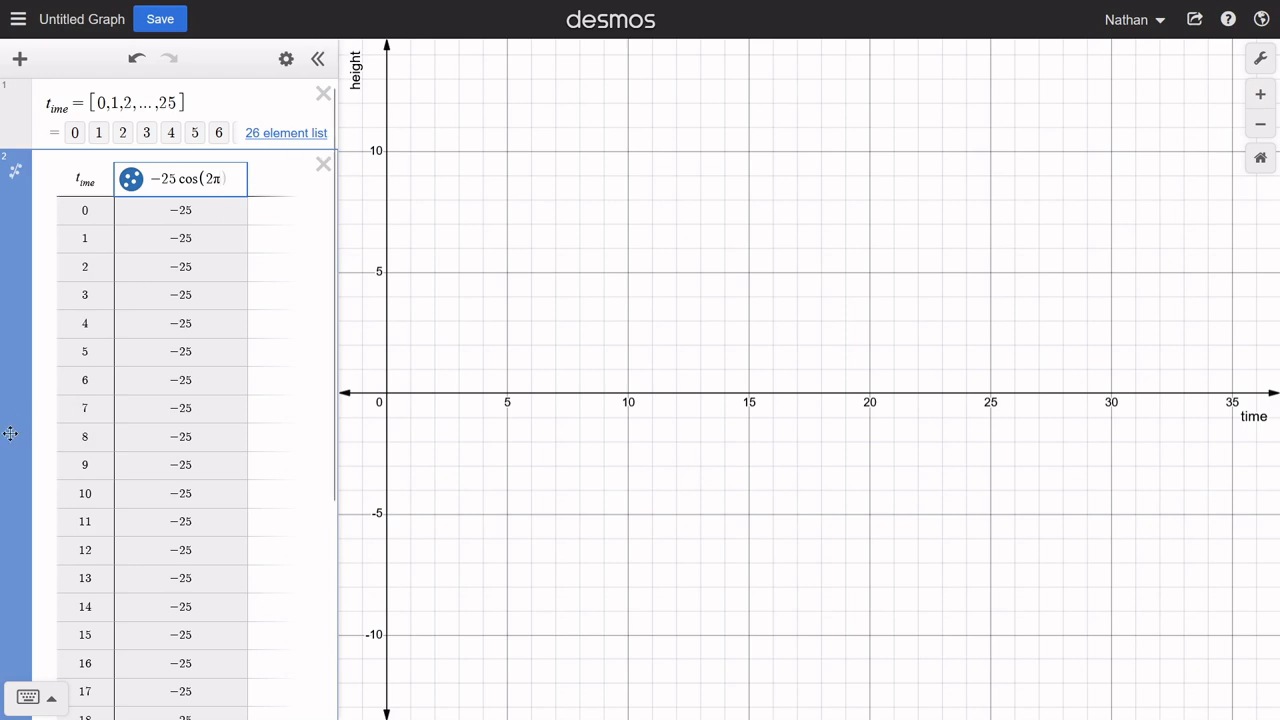
click(38, 707)
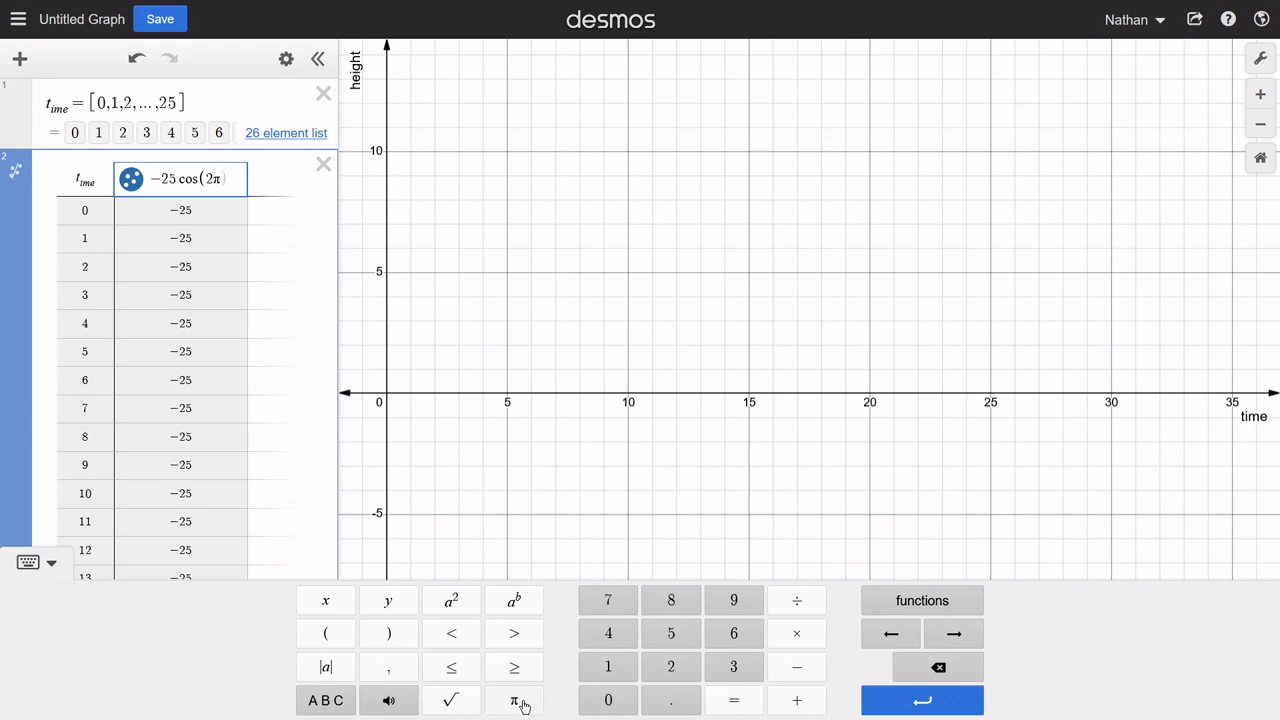
click(38, 563)
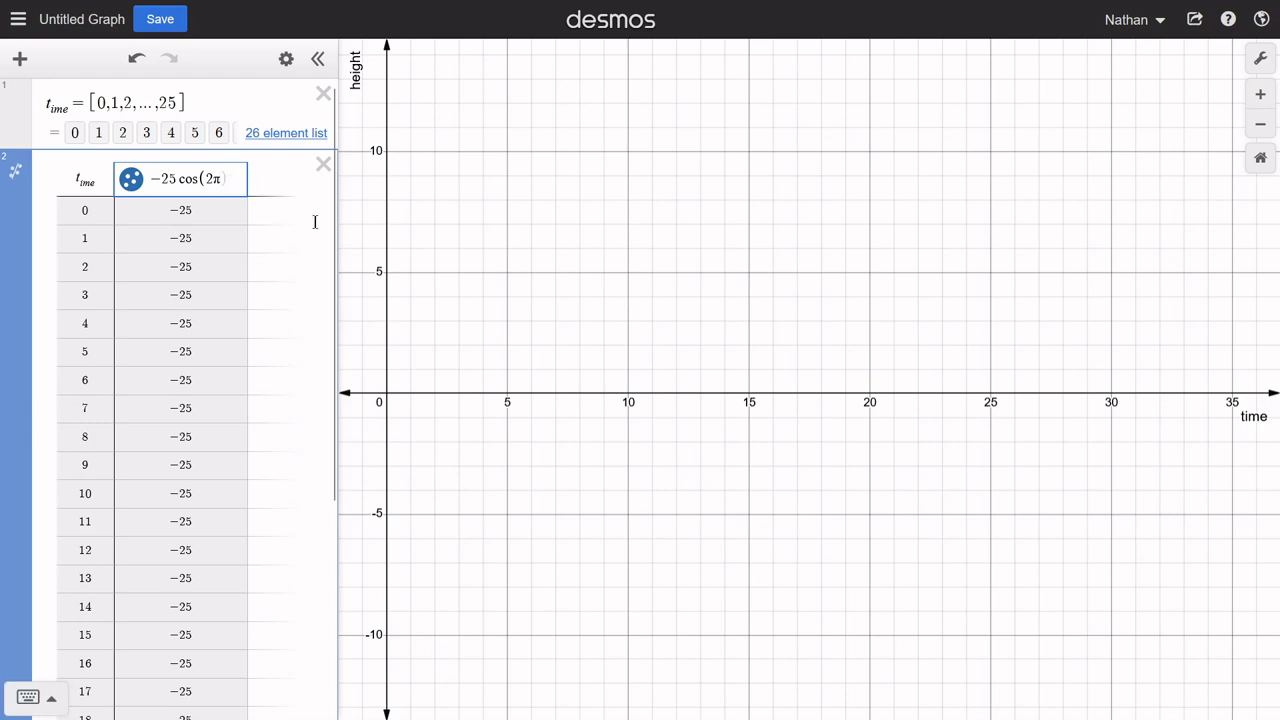
text(/)
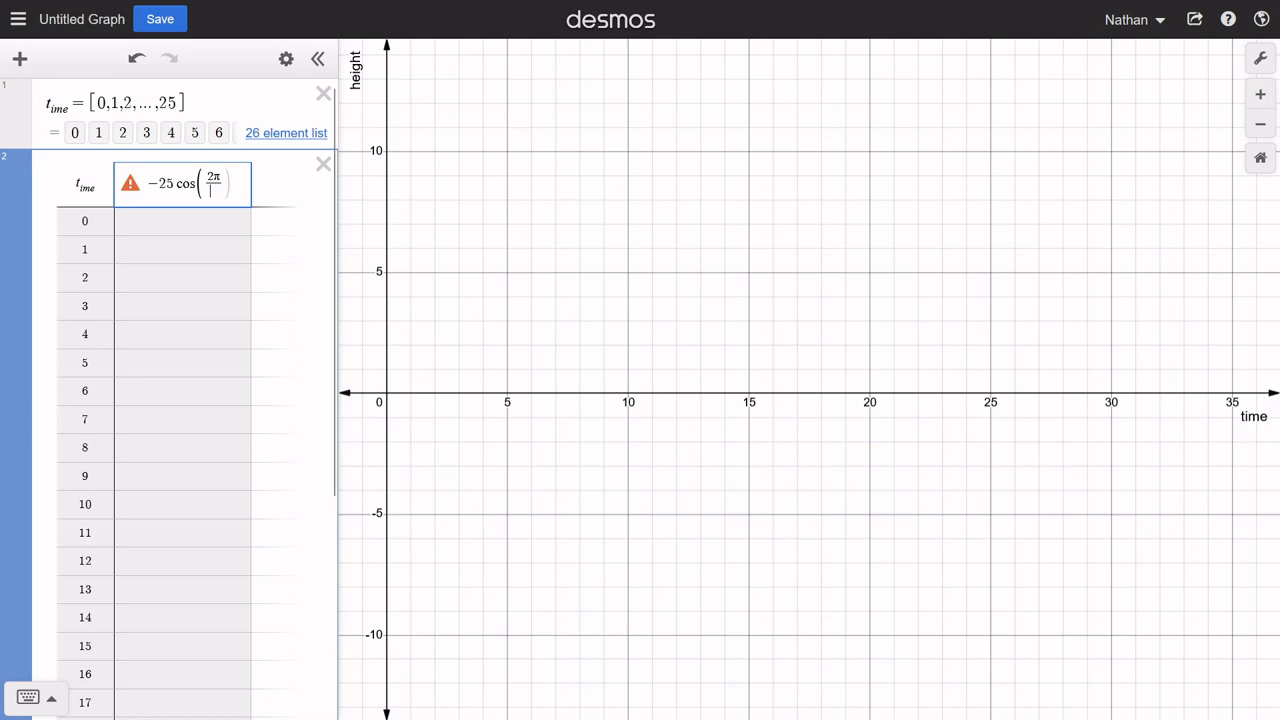
text(25)
key(Right)
text(x)
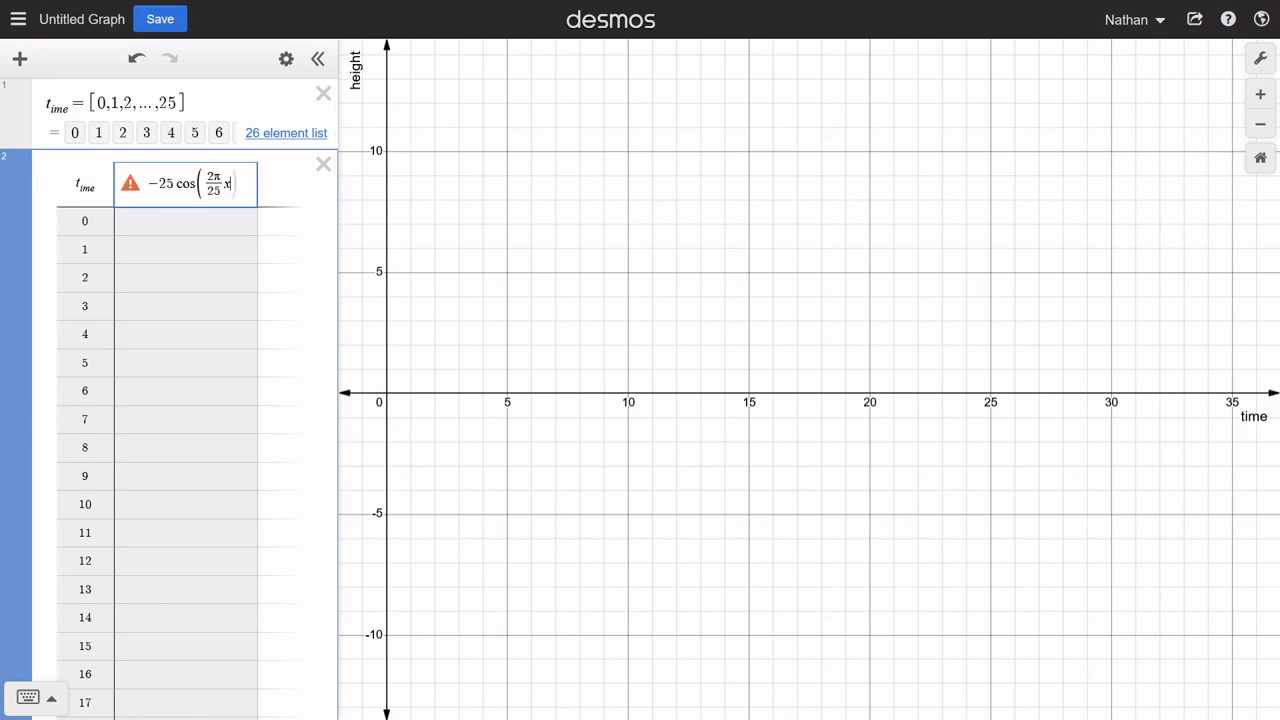
key(BackSpace)
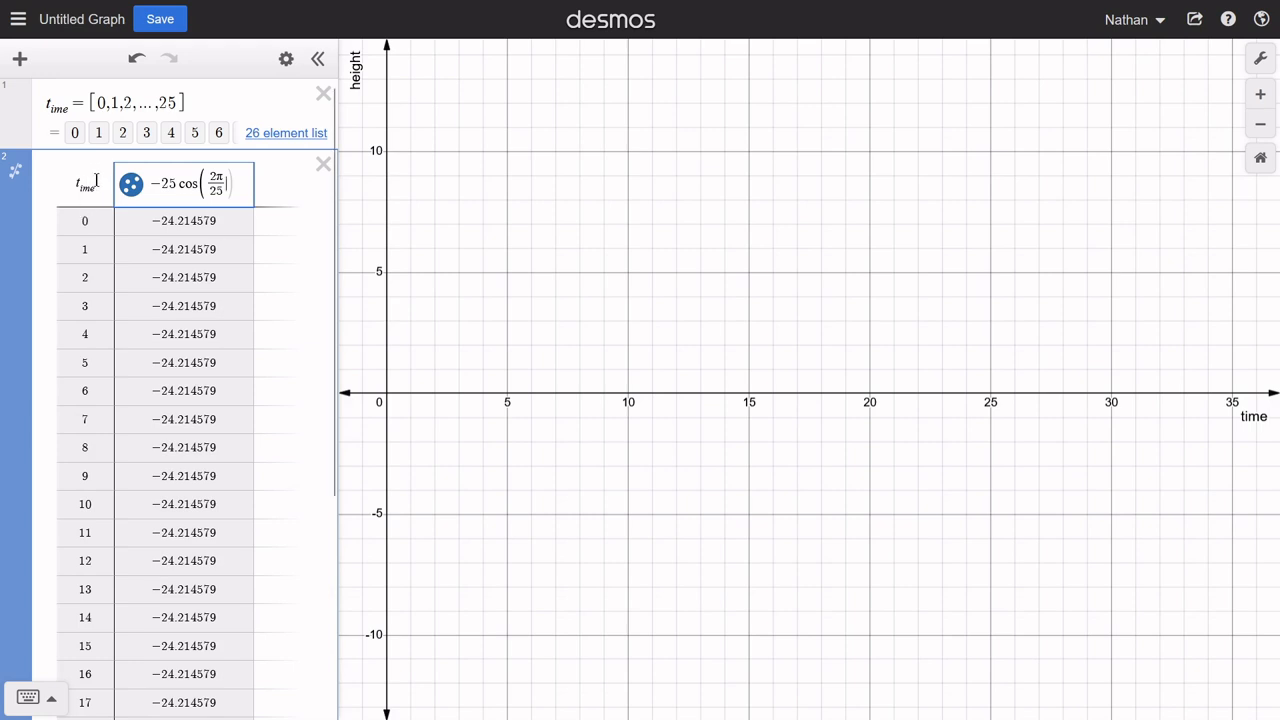
drag(96, 183, 72, 183)
key(BackSpace)
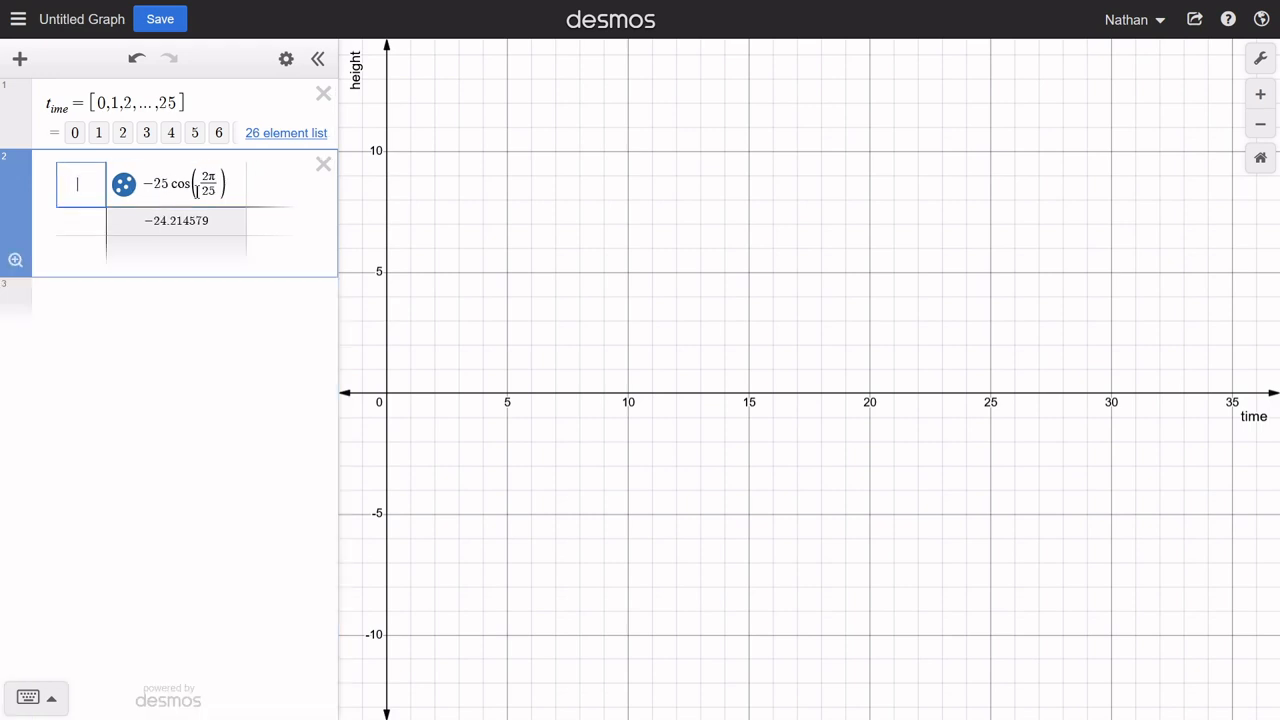
key(ctrl+z)
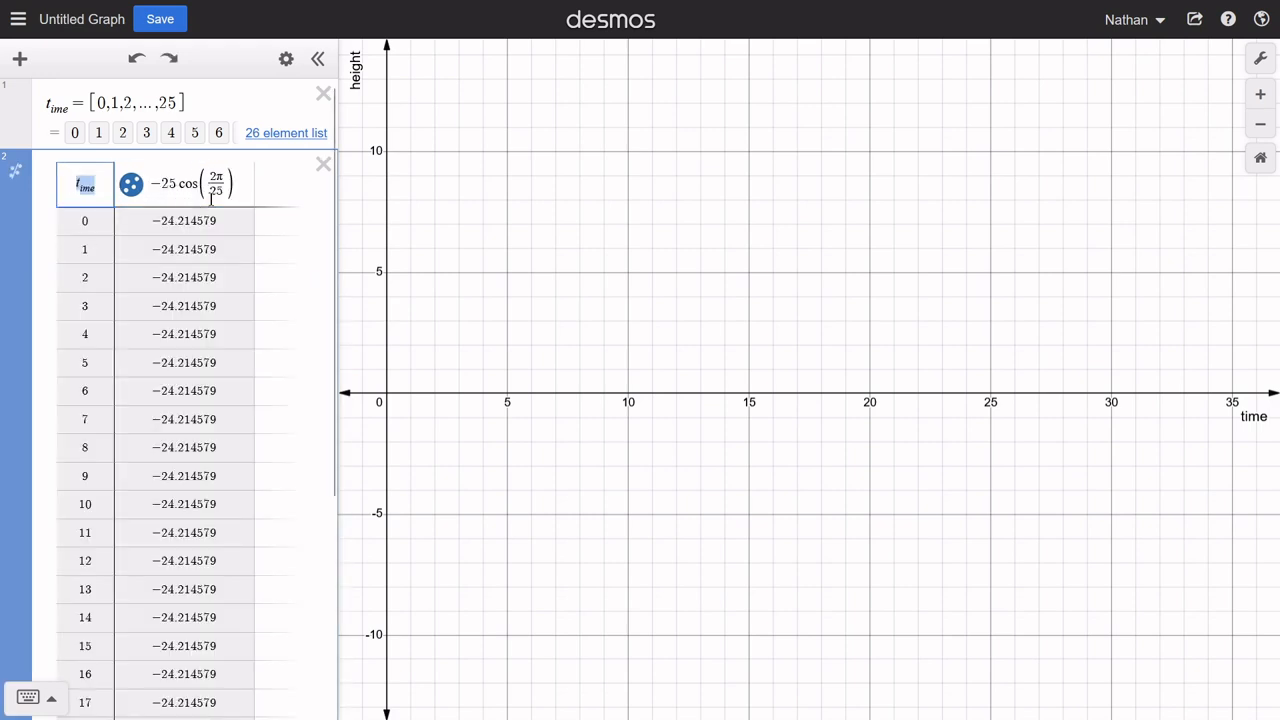
Step: Add t_ime after the fraction inside the cosine of the second column's heading formula
click(240, 185)
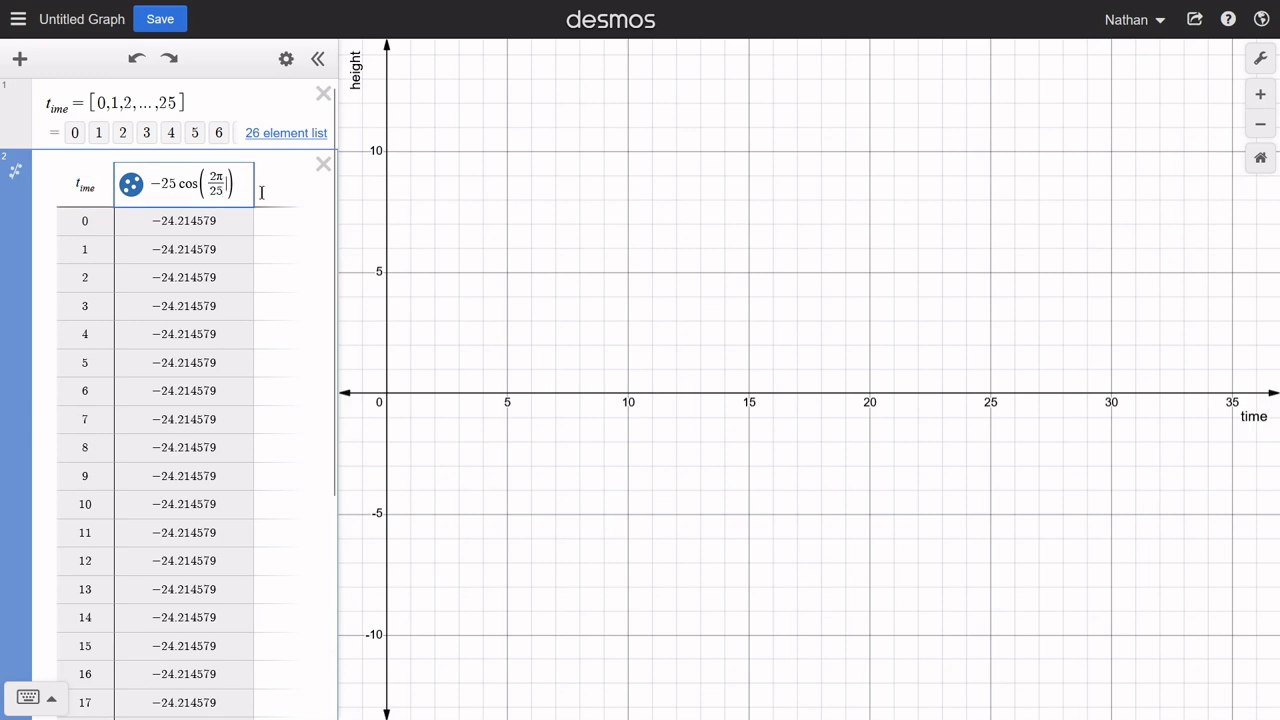
text(t_ime)
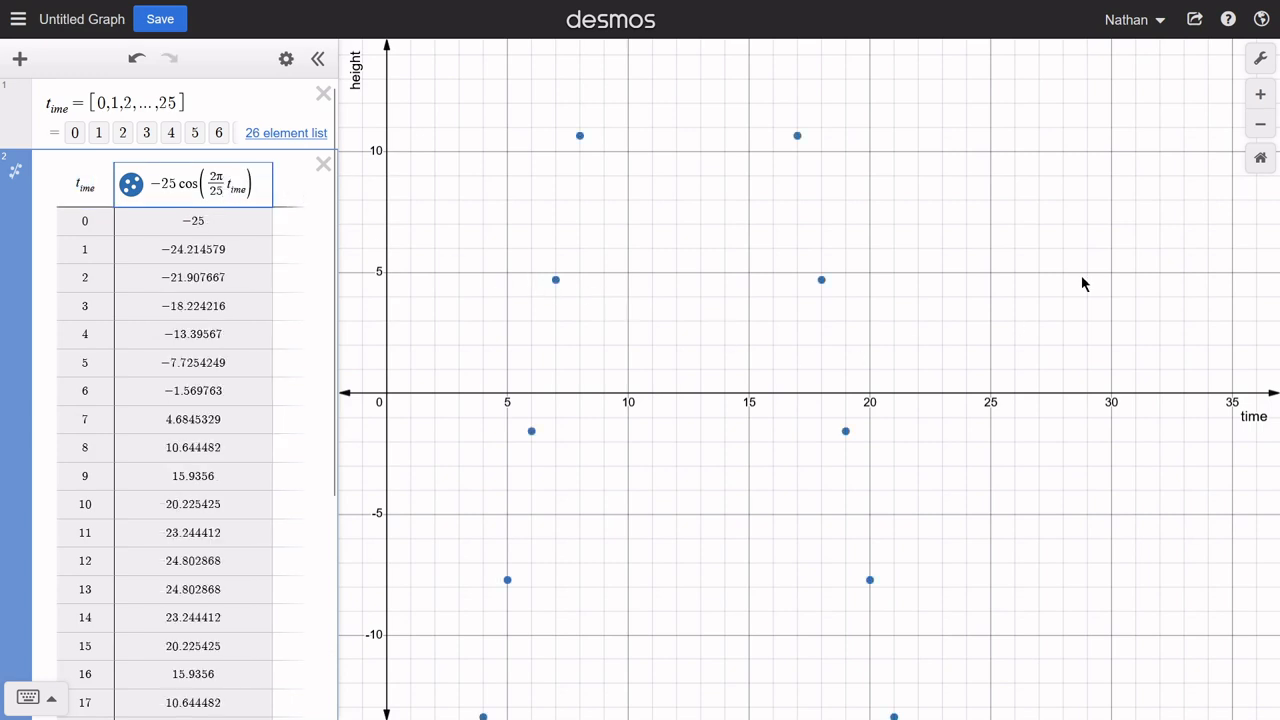
Step: Set the x-axis range to 0 ≤ x ≤ 30 in the graph settings
click(1259, 123)
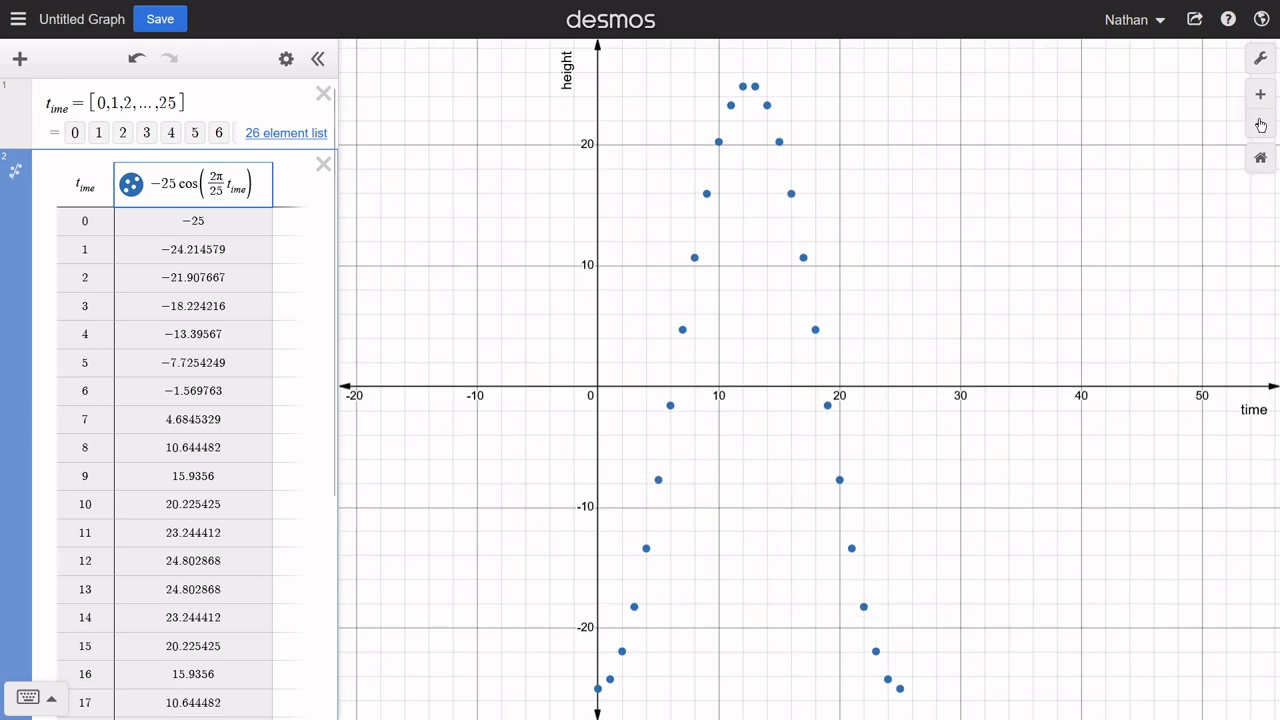
click(1259, 123)
drag(1100, 321, 879, 310)
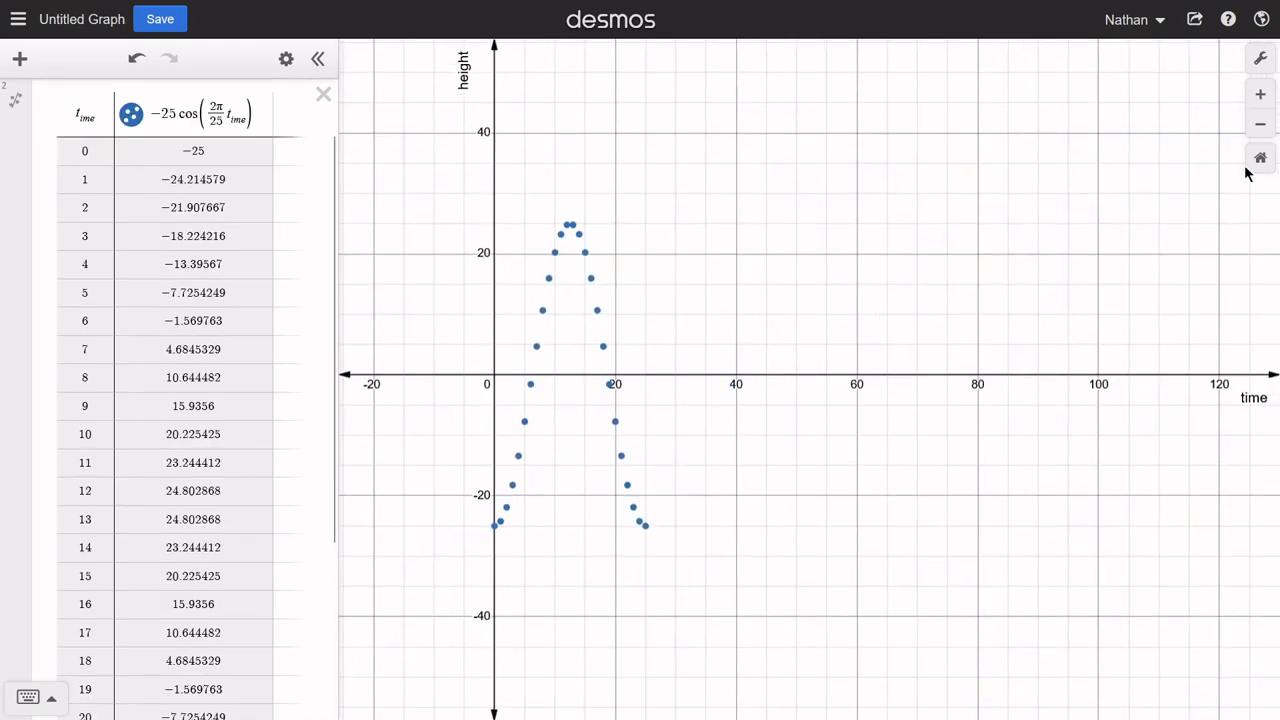
click(1260, 58)
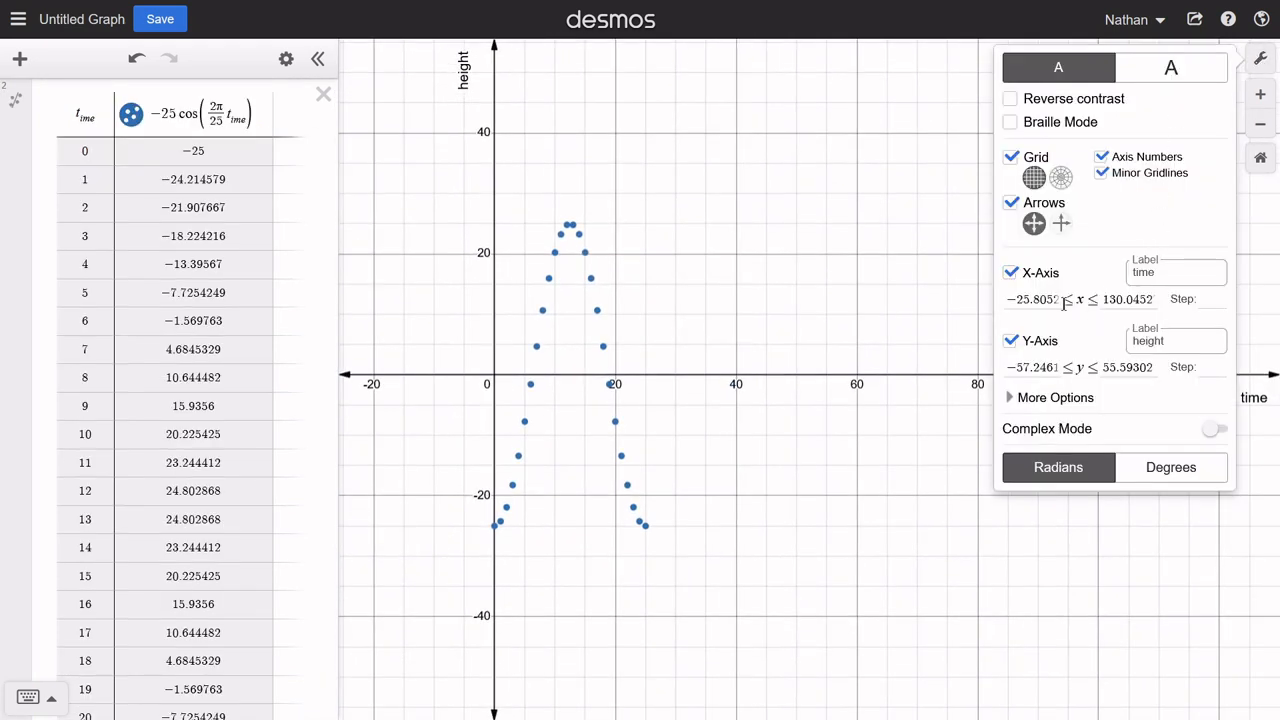
click(1004, 300)
drag(1005, 300, 1157, 306)
text(0)
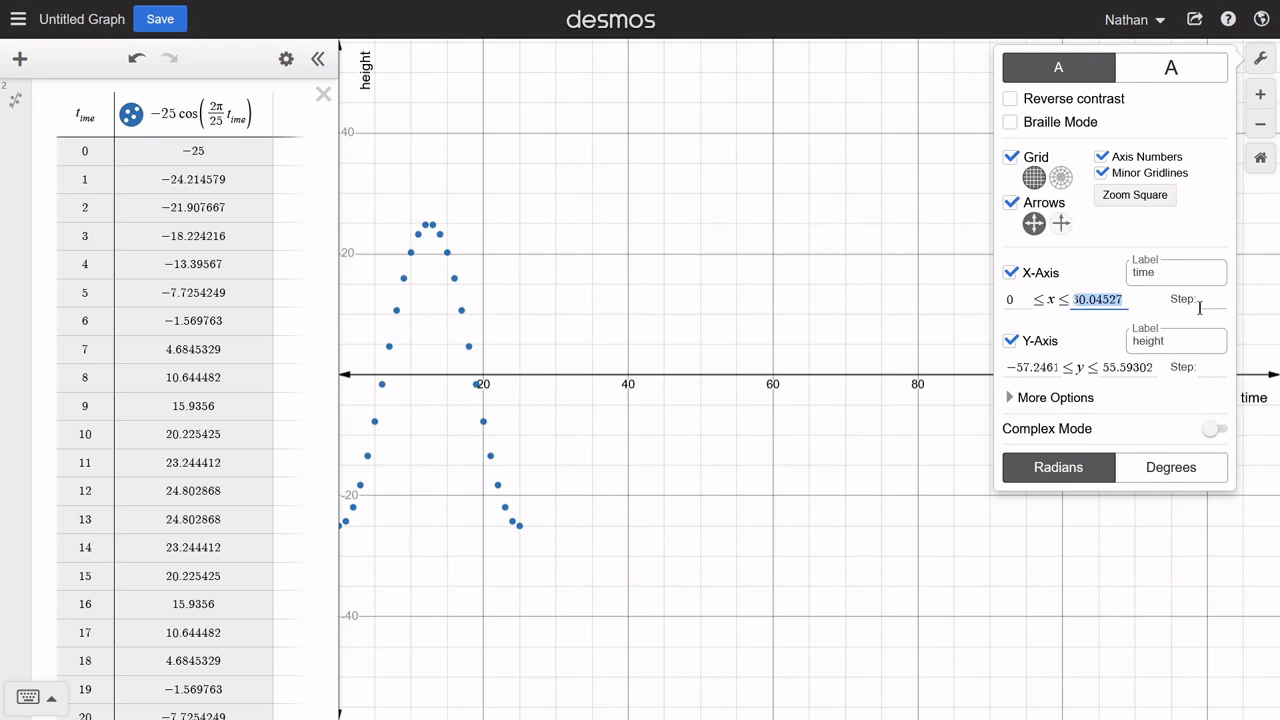
text(30)
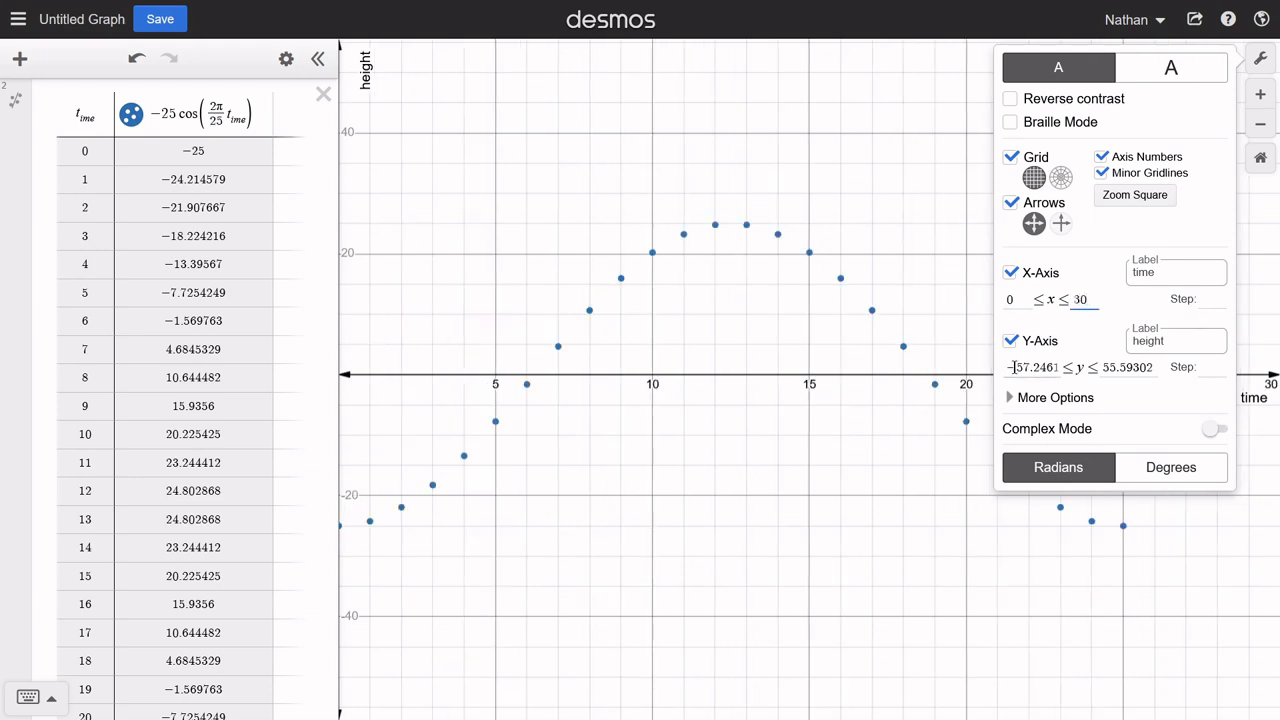
Step: Set the y-axis range to -40 ≤ y ≤ 40 and close the graph settings
drag(1008, 367, 1141, 370)
text(-40)
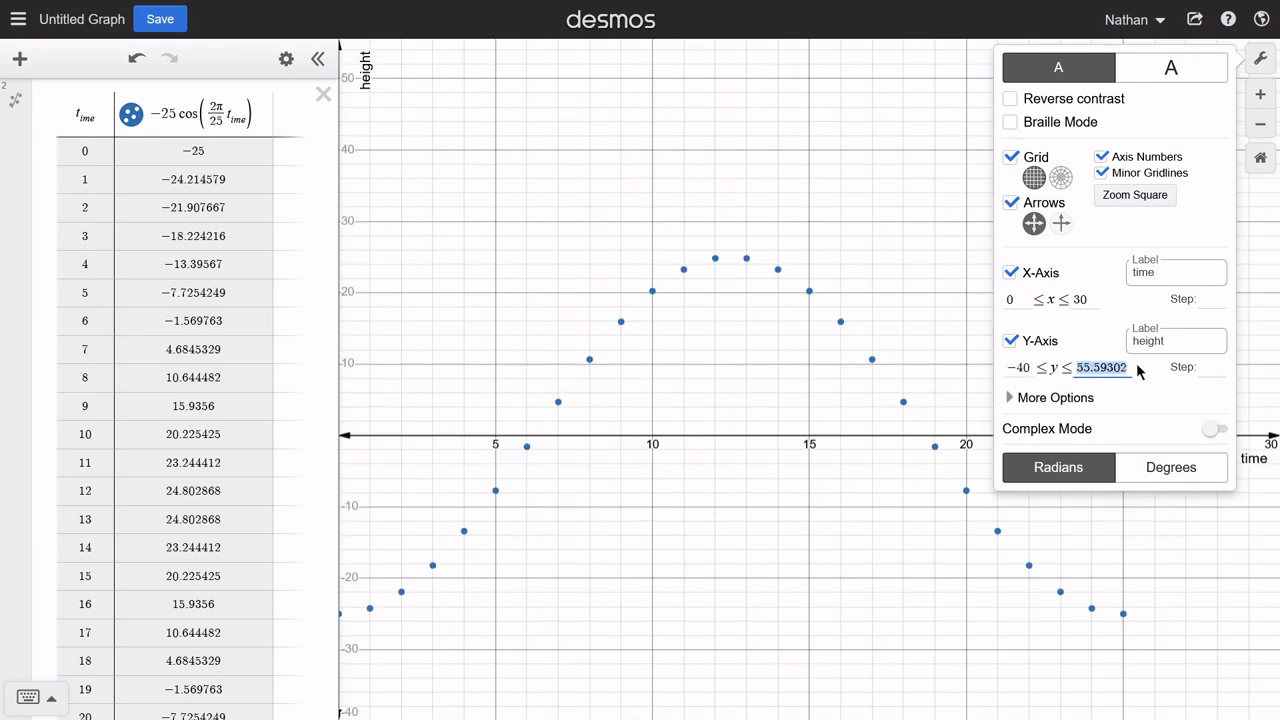
text(40)
click(800, 437)
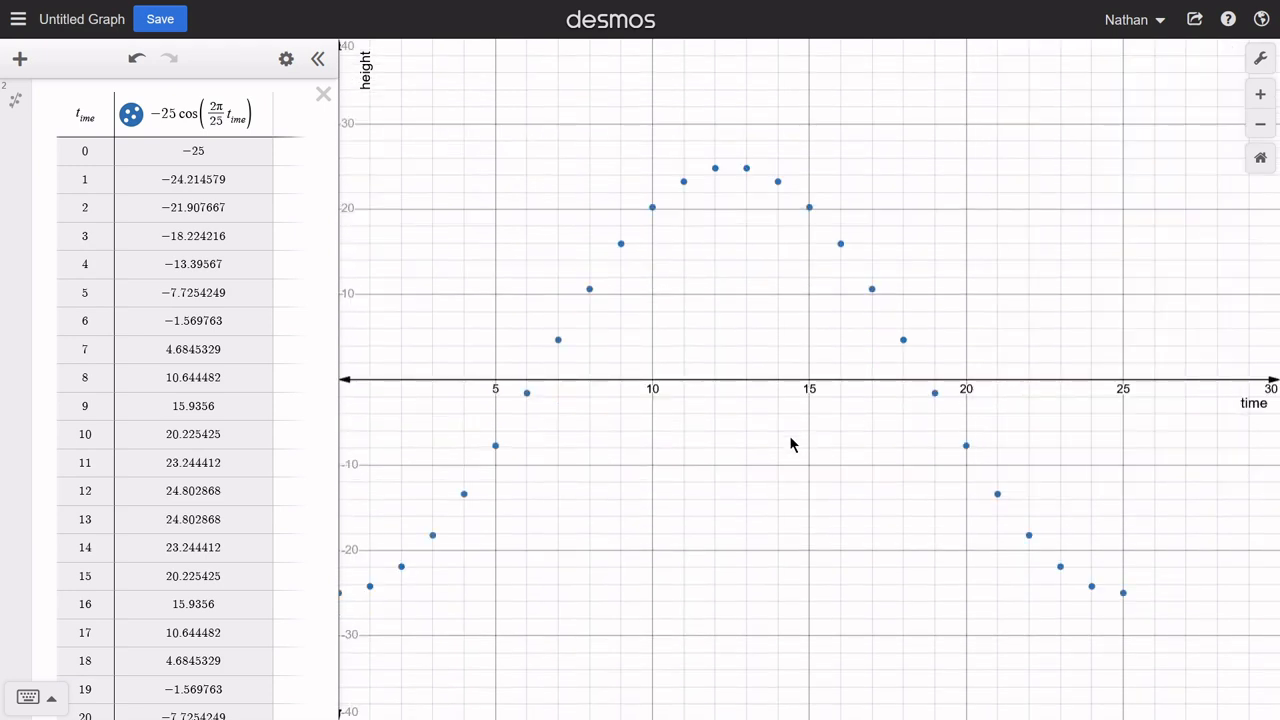
Step: Enter the circle equation (x+30)^2+y^2=25^2 in the blank expression line below the table
drag(792, 432, 801, 430)
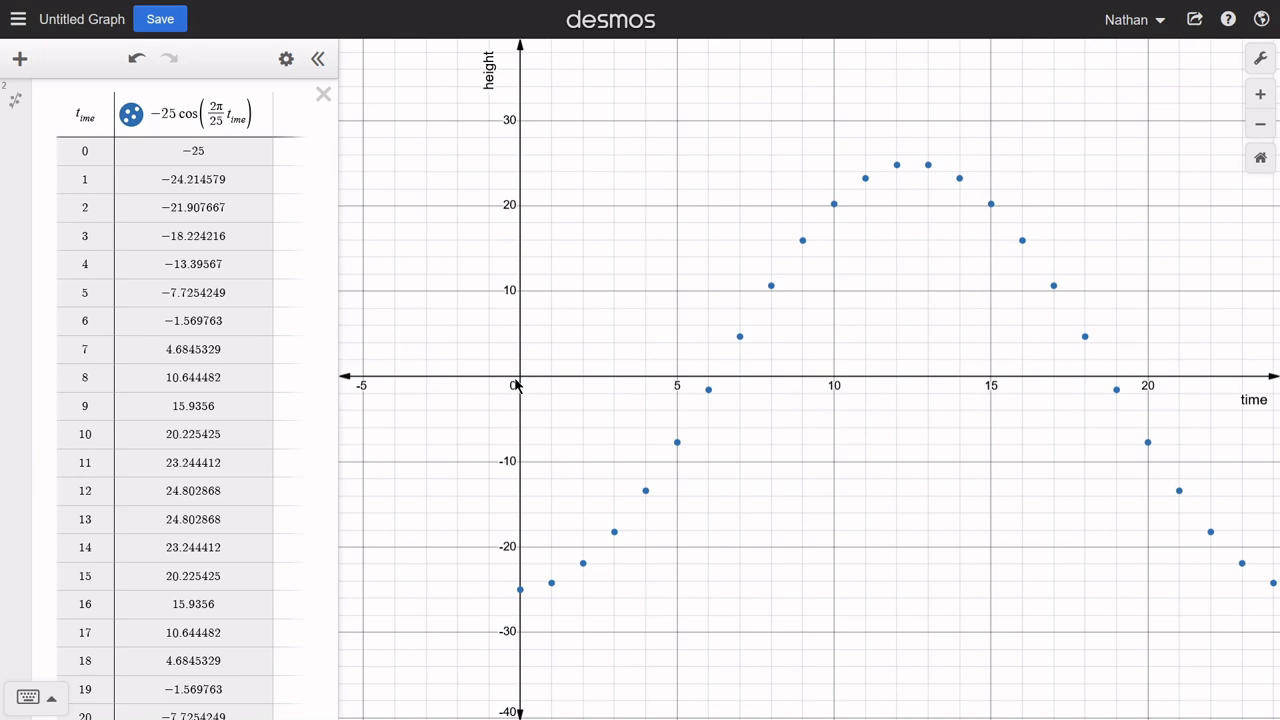
drag(630, 351, 477, 371)
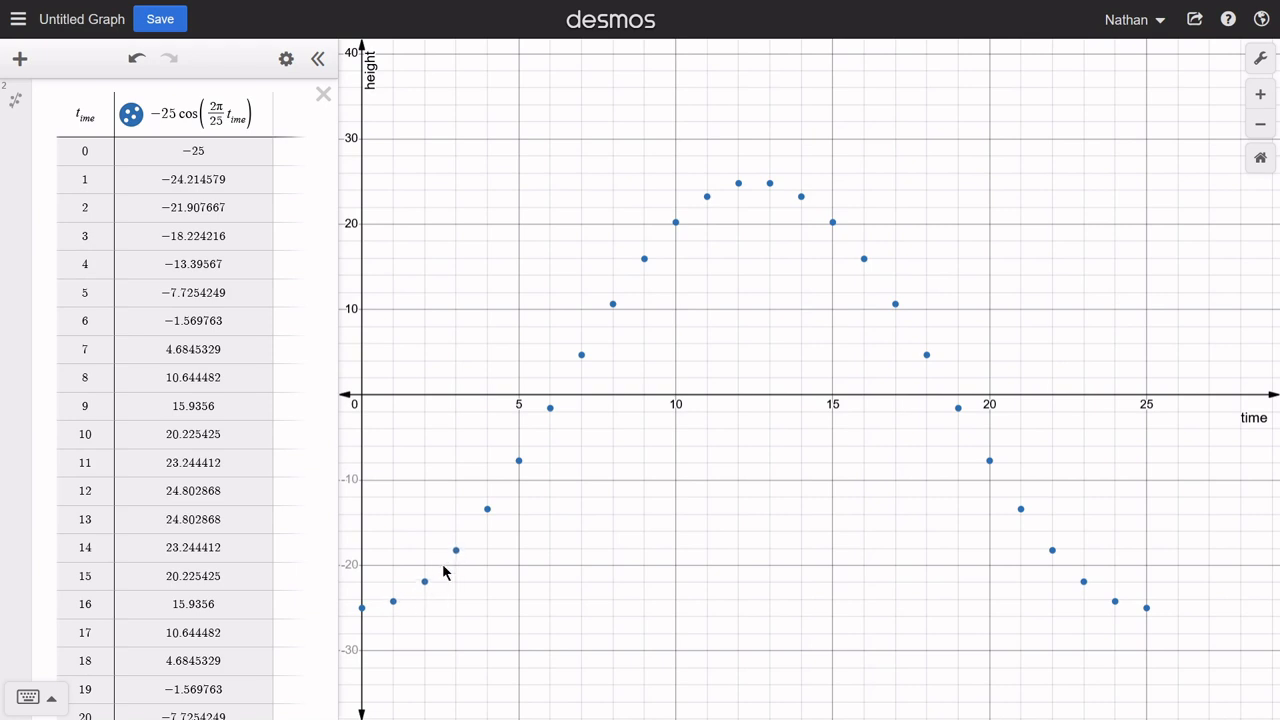
scroll(269, 430, down, 3)
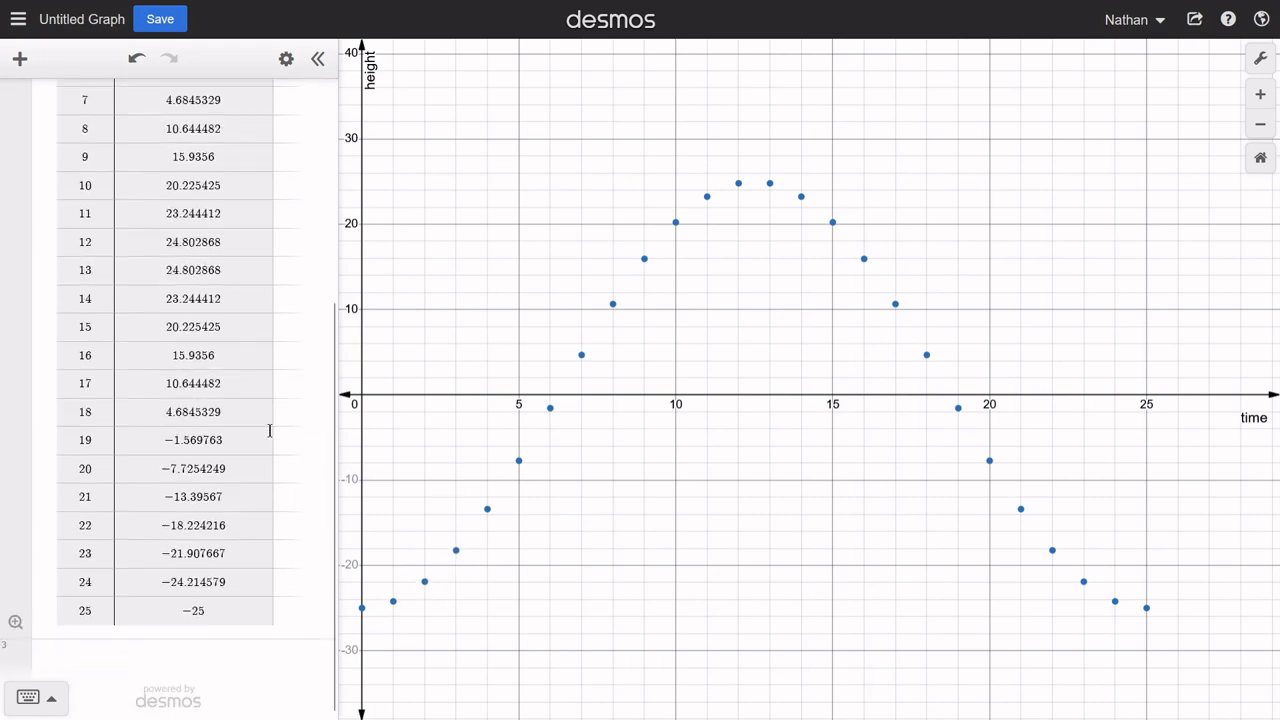
click(159, 670)
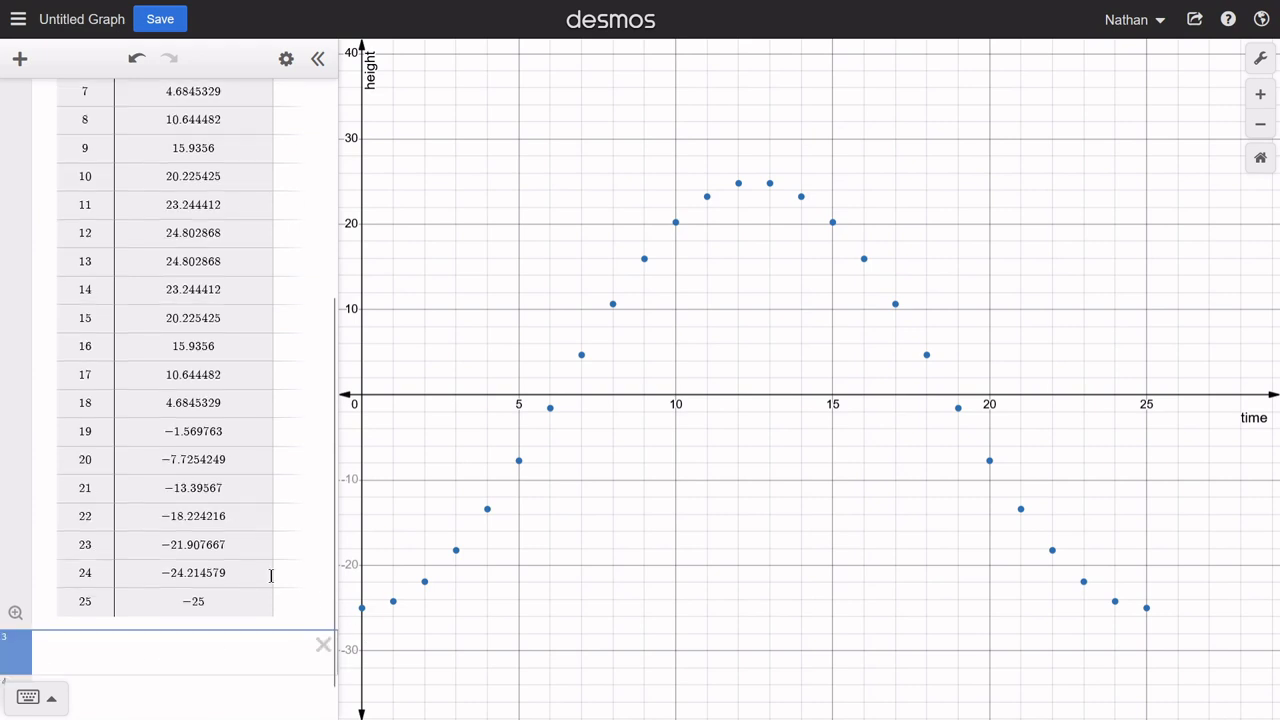
text((x+)
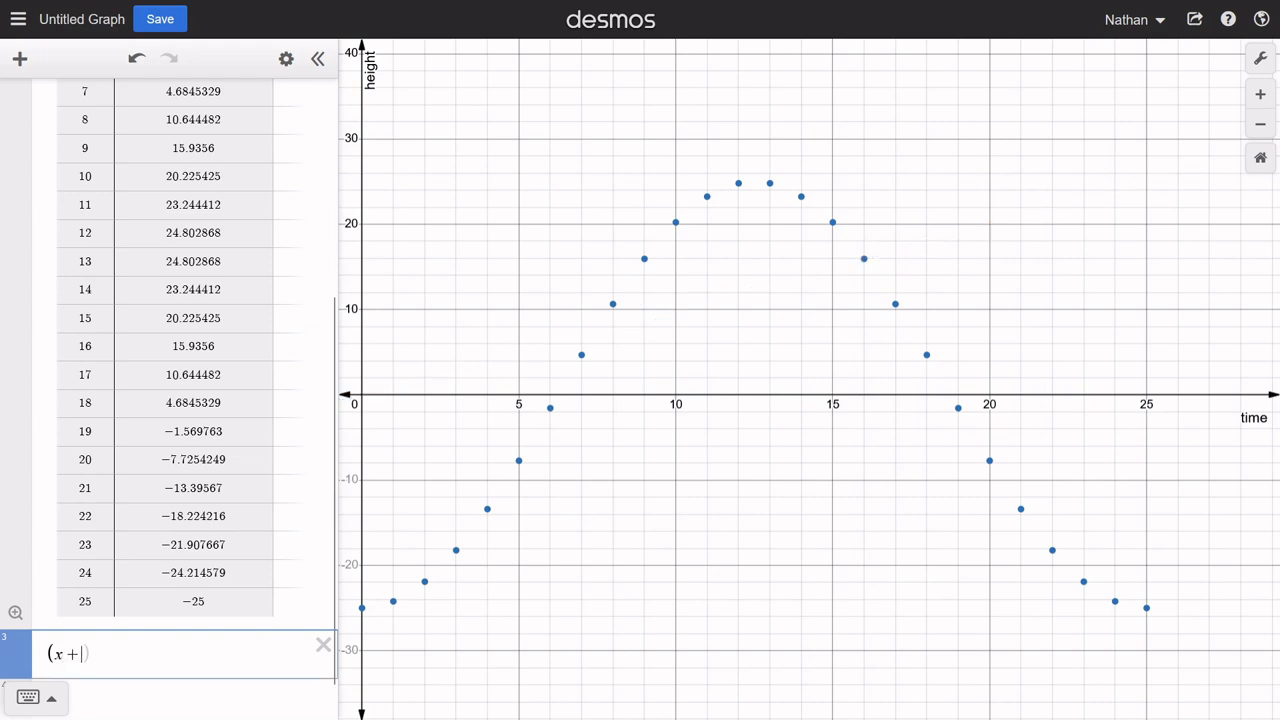
text(30)^)
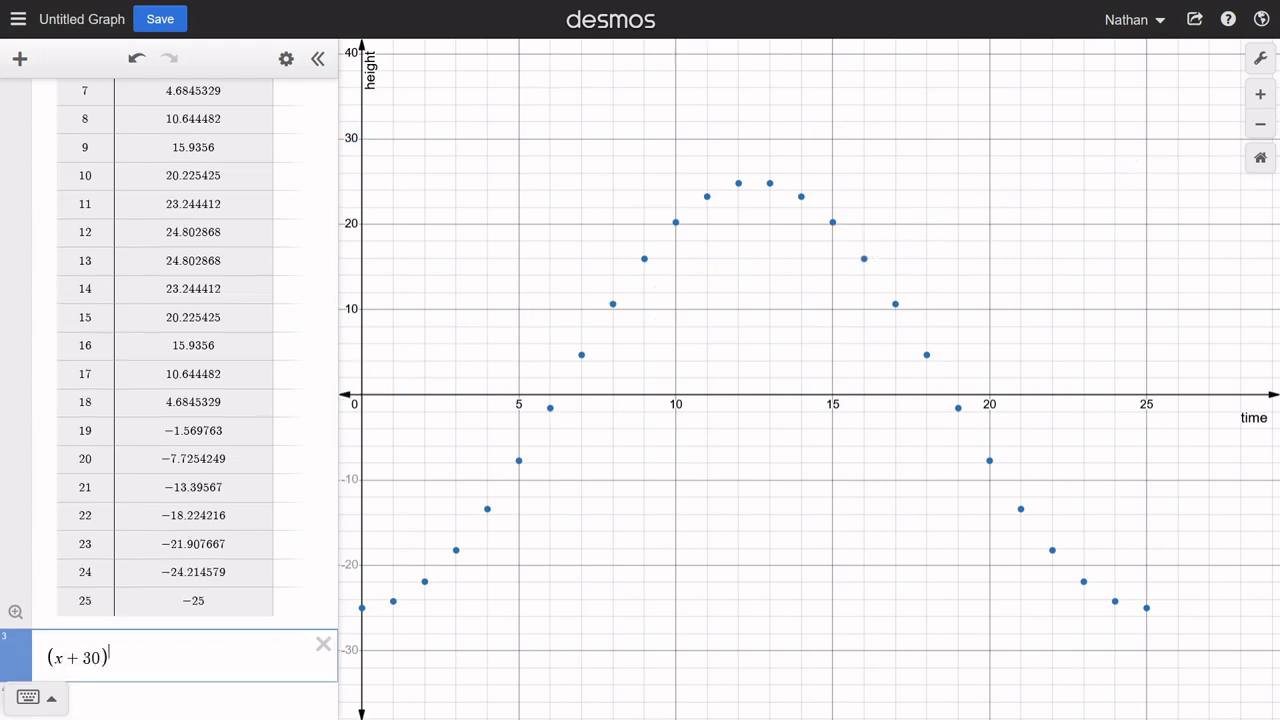
text(2)
key(Right)
text(+ )
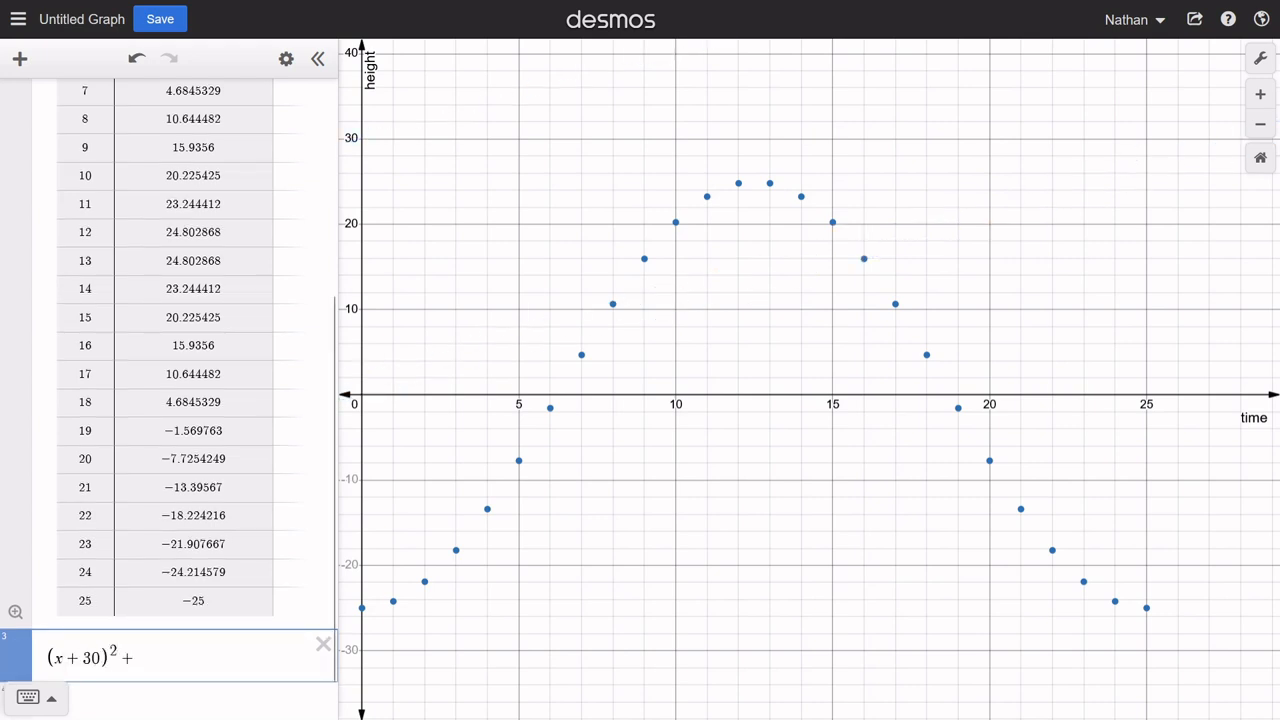
text((y)
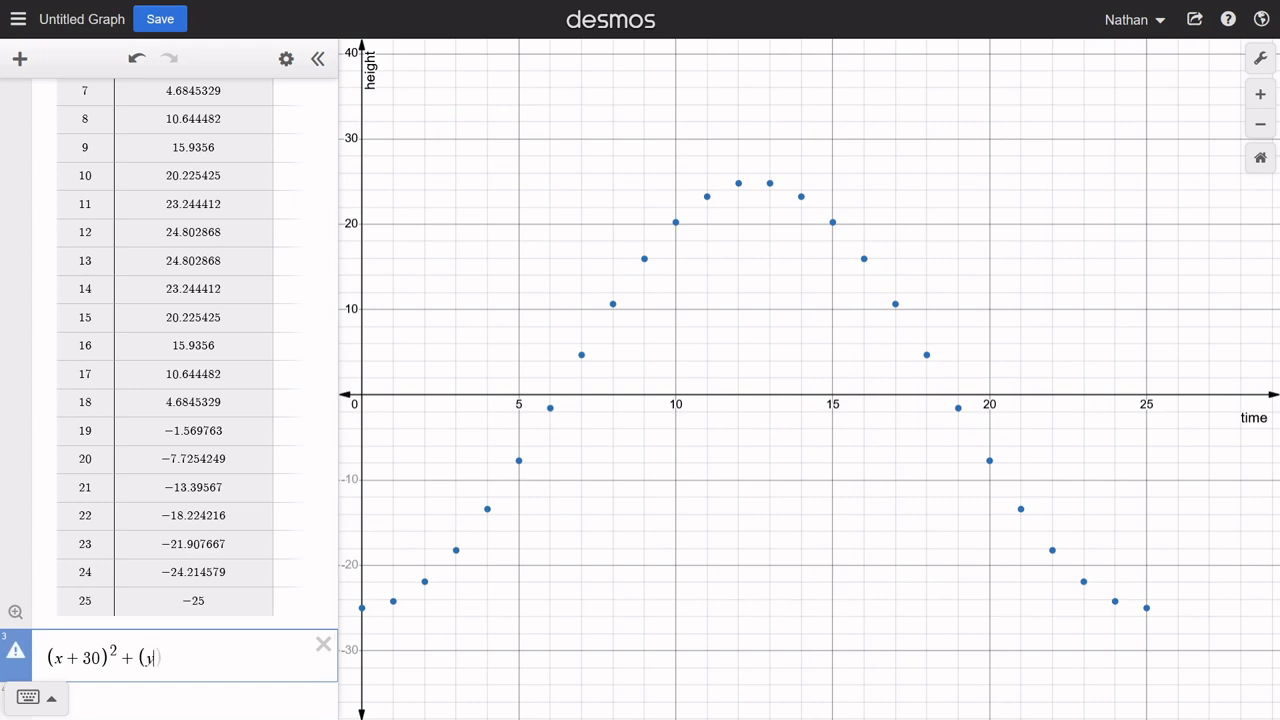
key(BackSpace)
key(BackSpace)
text(y^2=25^2)
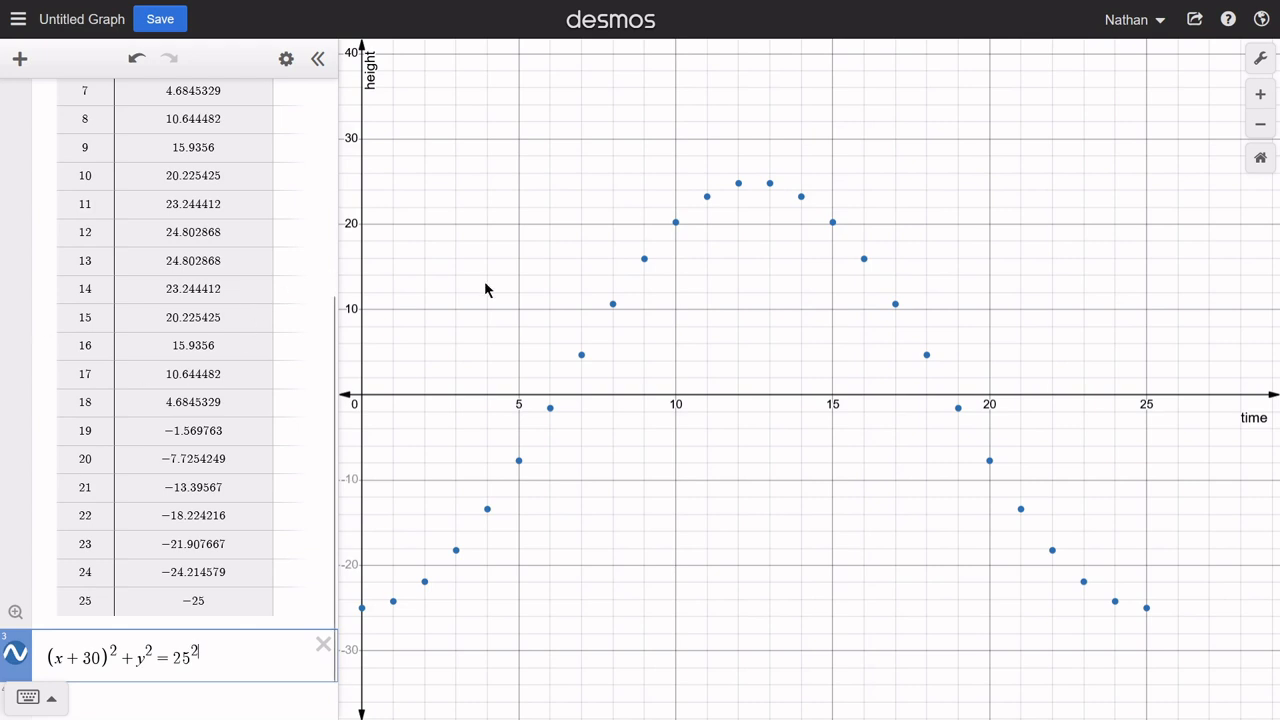
Step: Restore the graph's default equal axis scaling and zoom out until the circle and the plotted points both fit
drag(459, 339, 1037, 349)
scroll(1000, 360, down, 5)
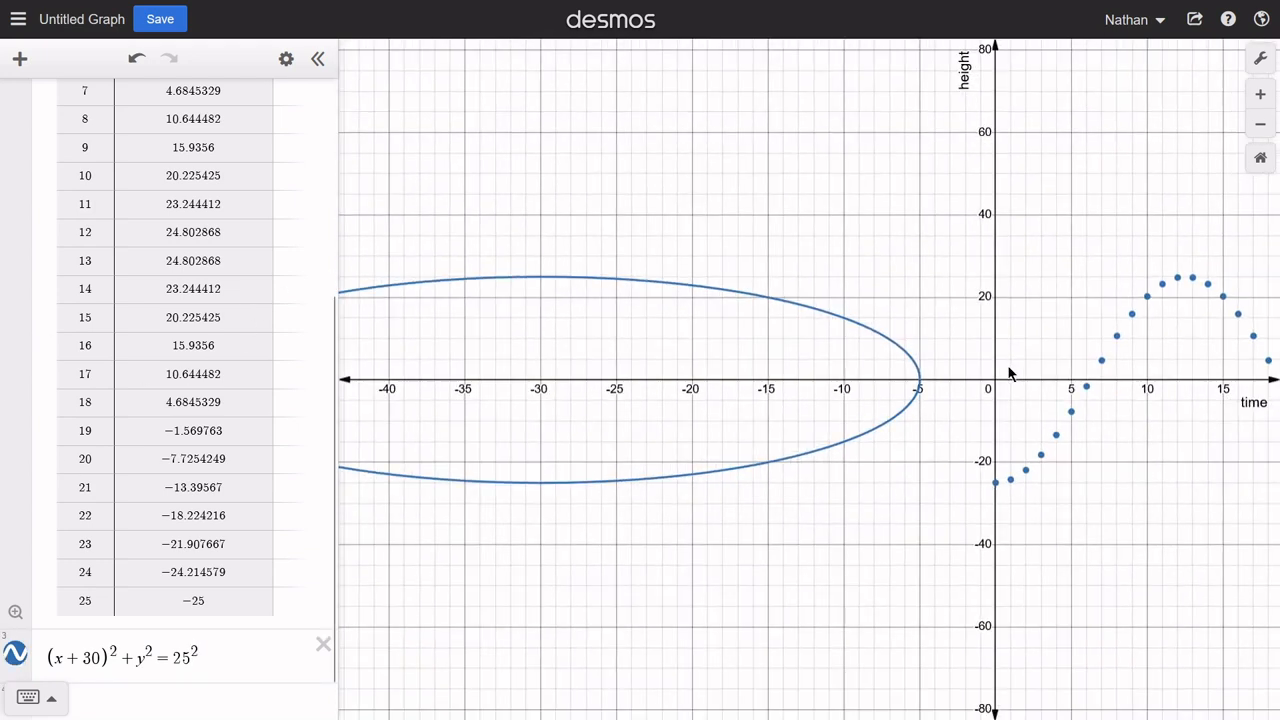
click(1257, 158)
drag(643, 426, 780, 434)
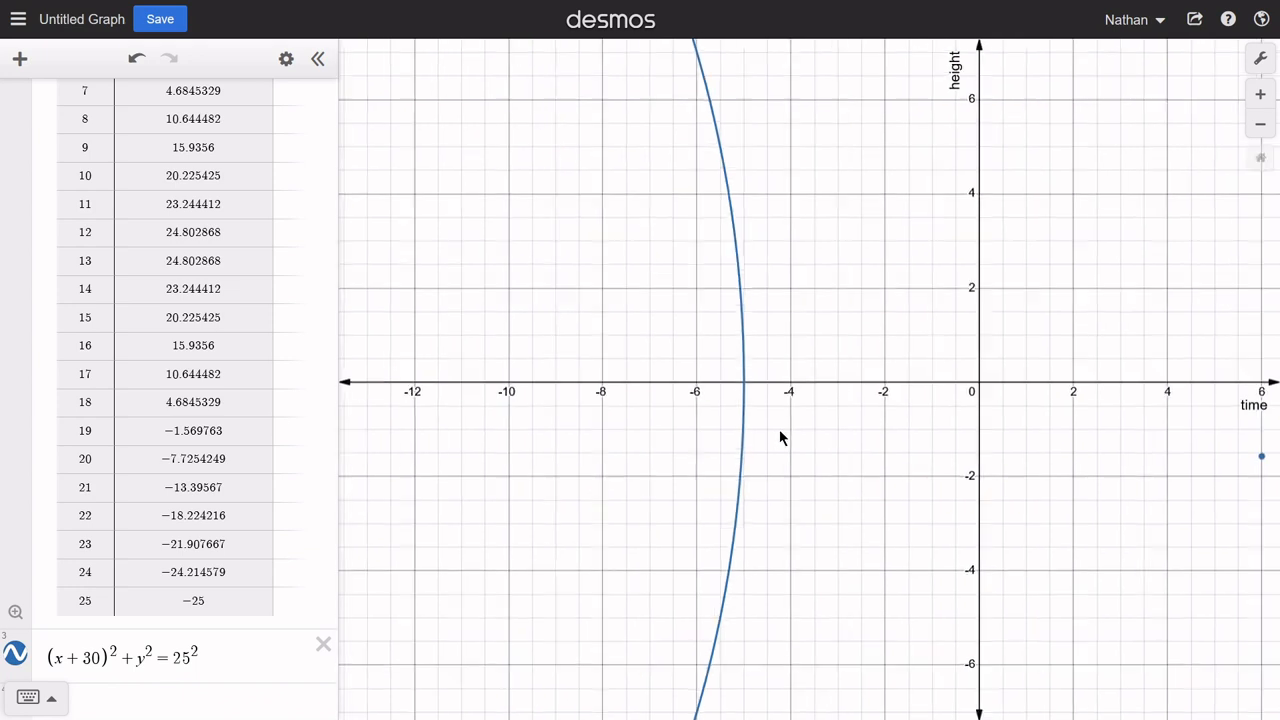
click(1260, 124)
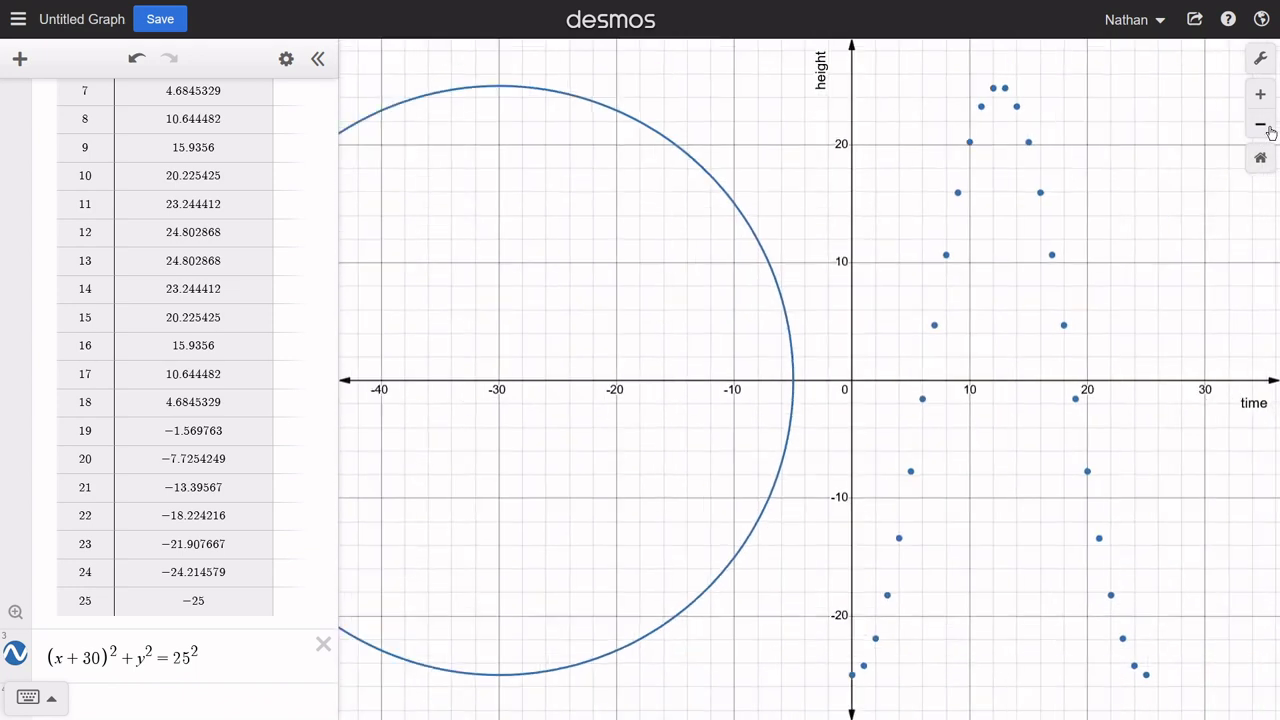
click(1262, 126)
drag(1055, 346, 1011, 346)
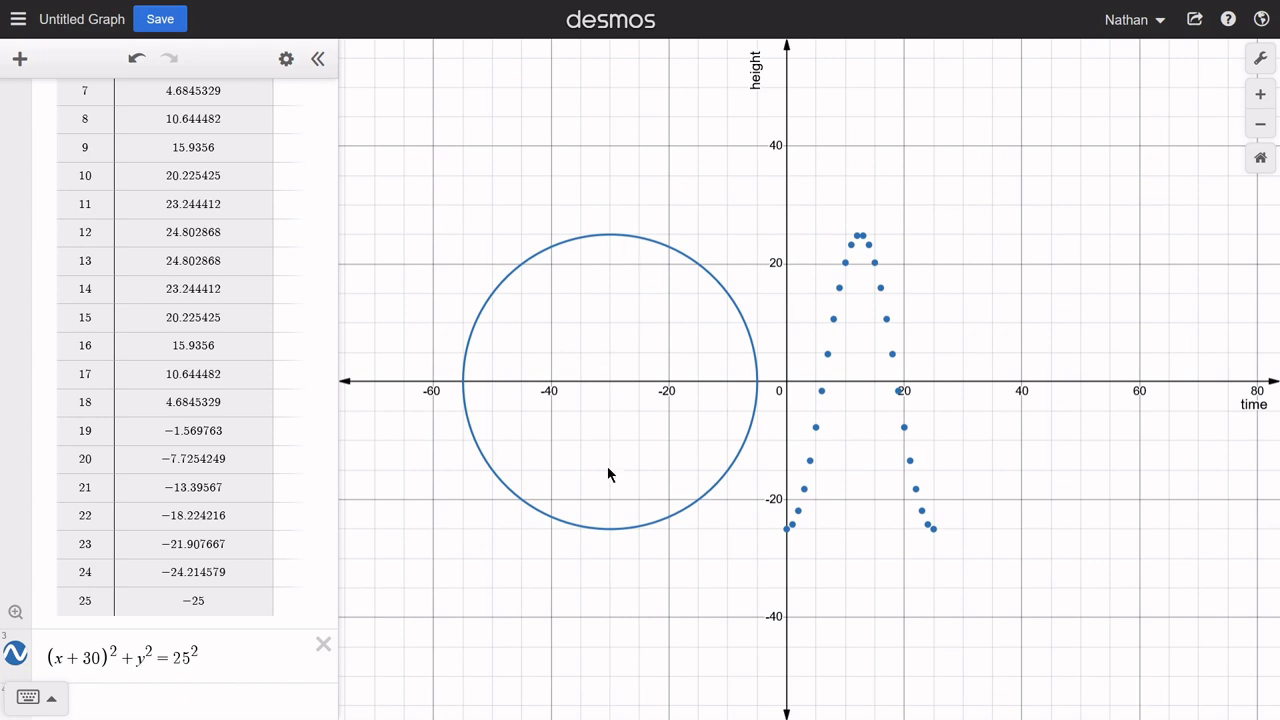
Step: Change the circle's line colour to green
click(17, 655)
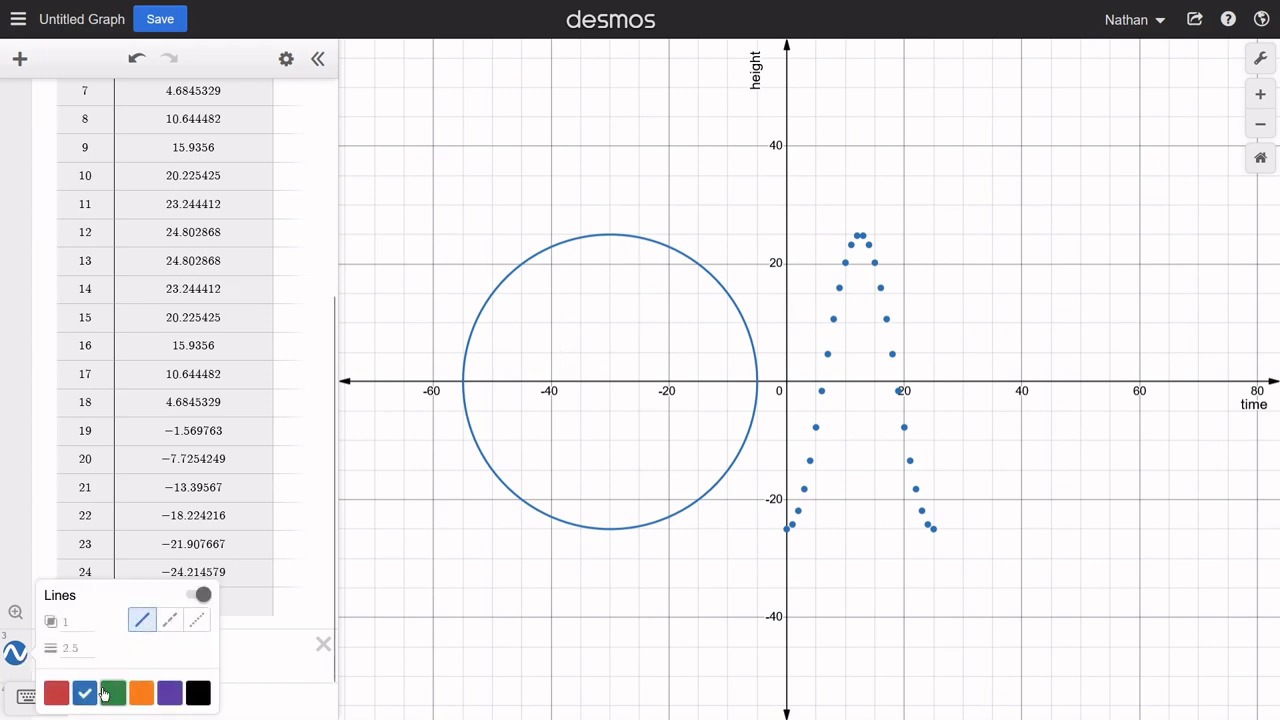
click(113, 693)
drag(654, 562, 622, 562)
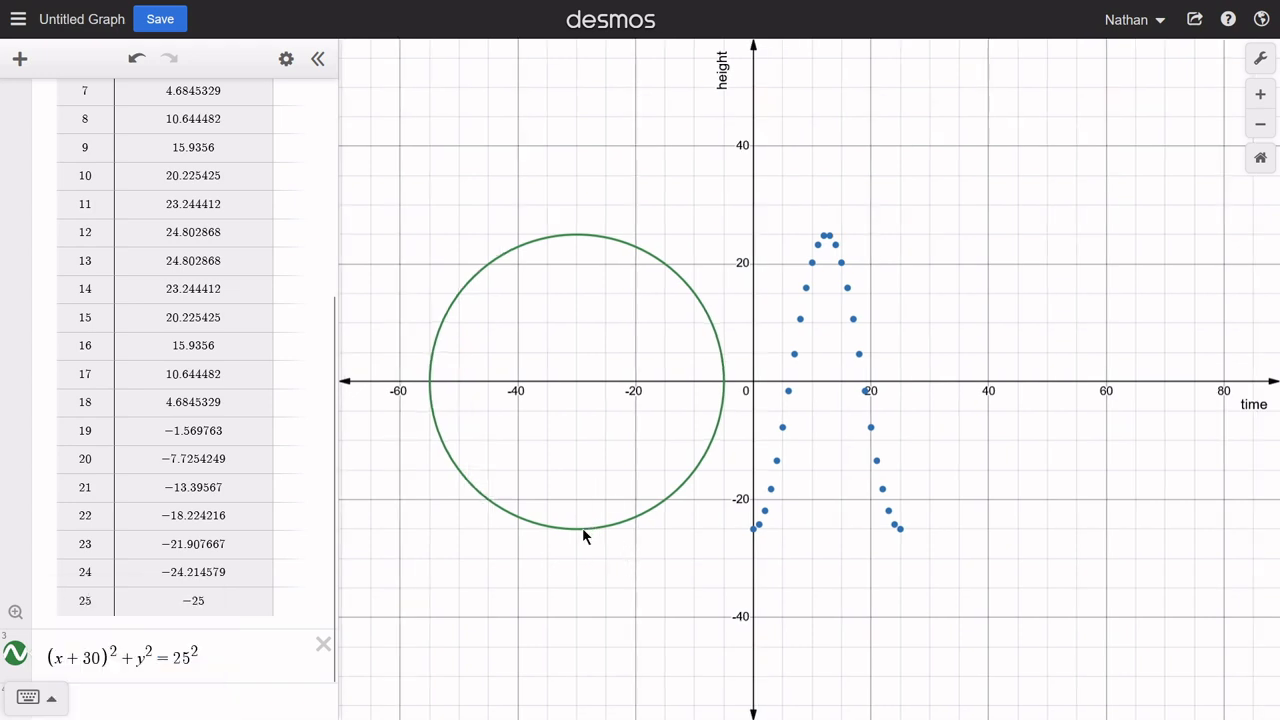
Step: Inspect the coordinates of the circle's lowest and highest points and of the last plotted table point
click(580, 529)
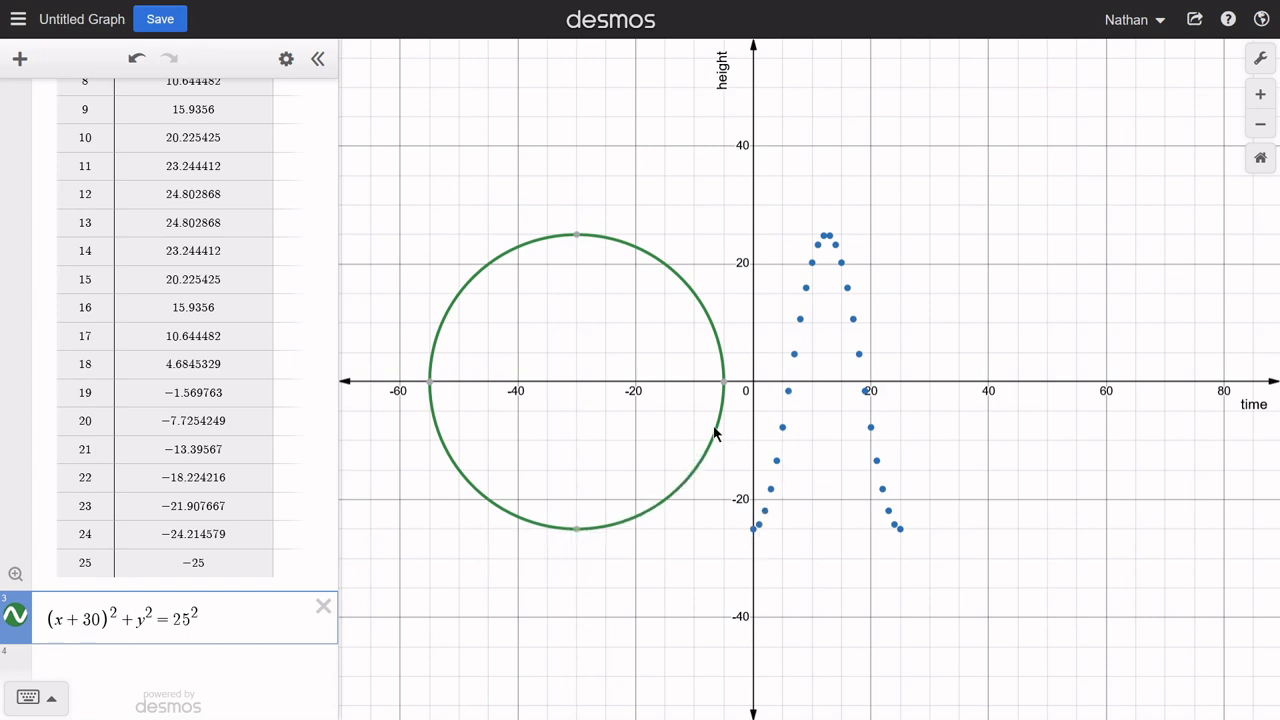
mouse_move(579, 527)
click(577, 235)
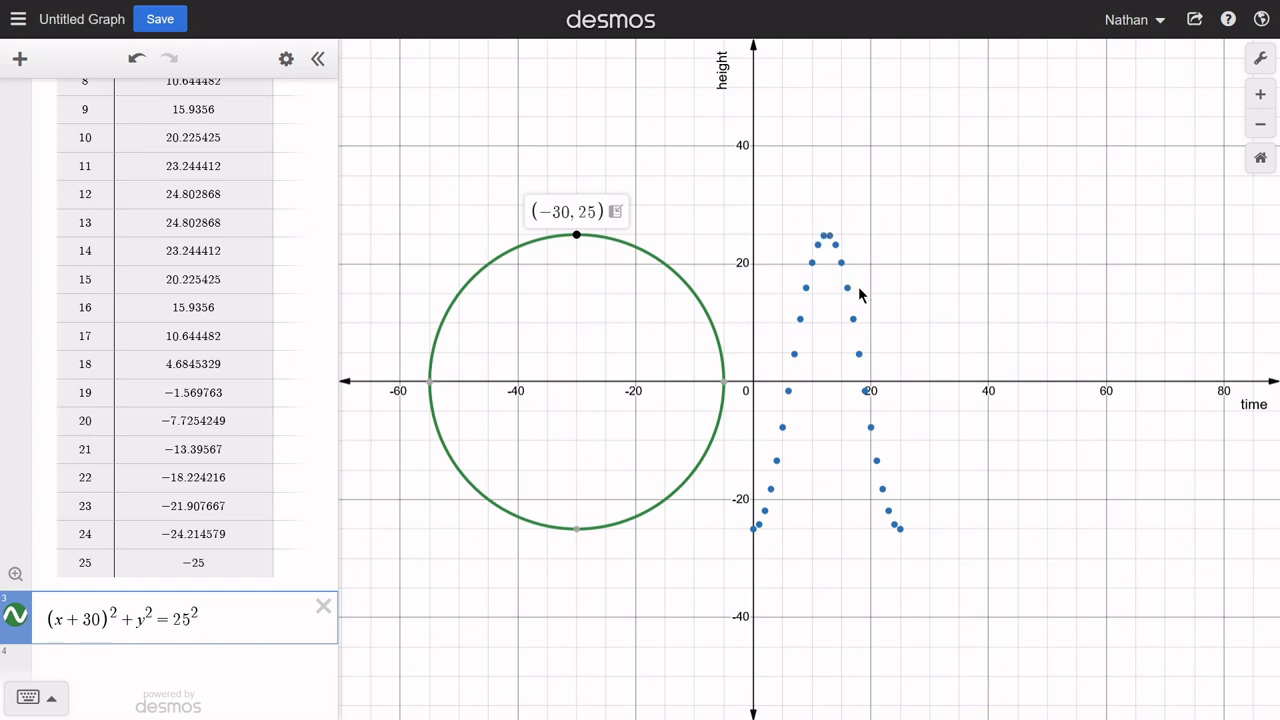
mouse_move(901, 536)
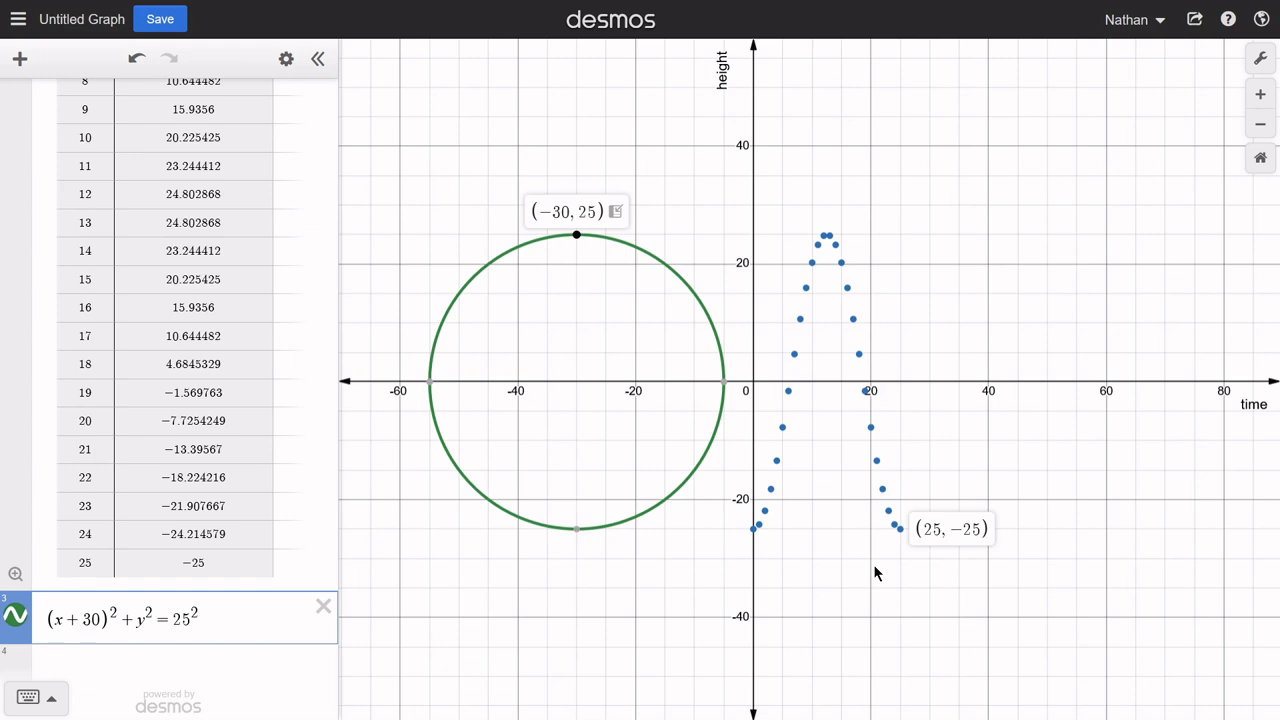
Step: Extend the t_ime list to end at 100
drag(1061, 434, 653, 475)
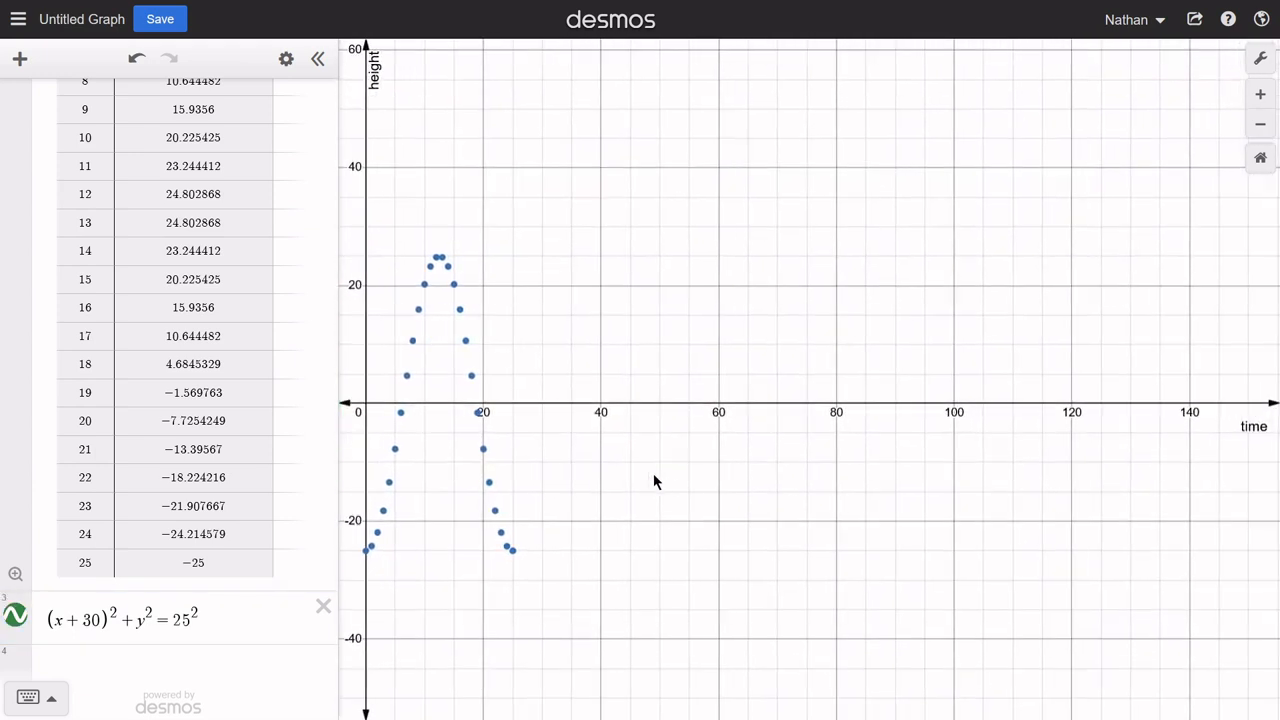
scroll(150, 260, up, 5)
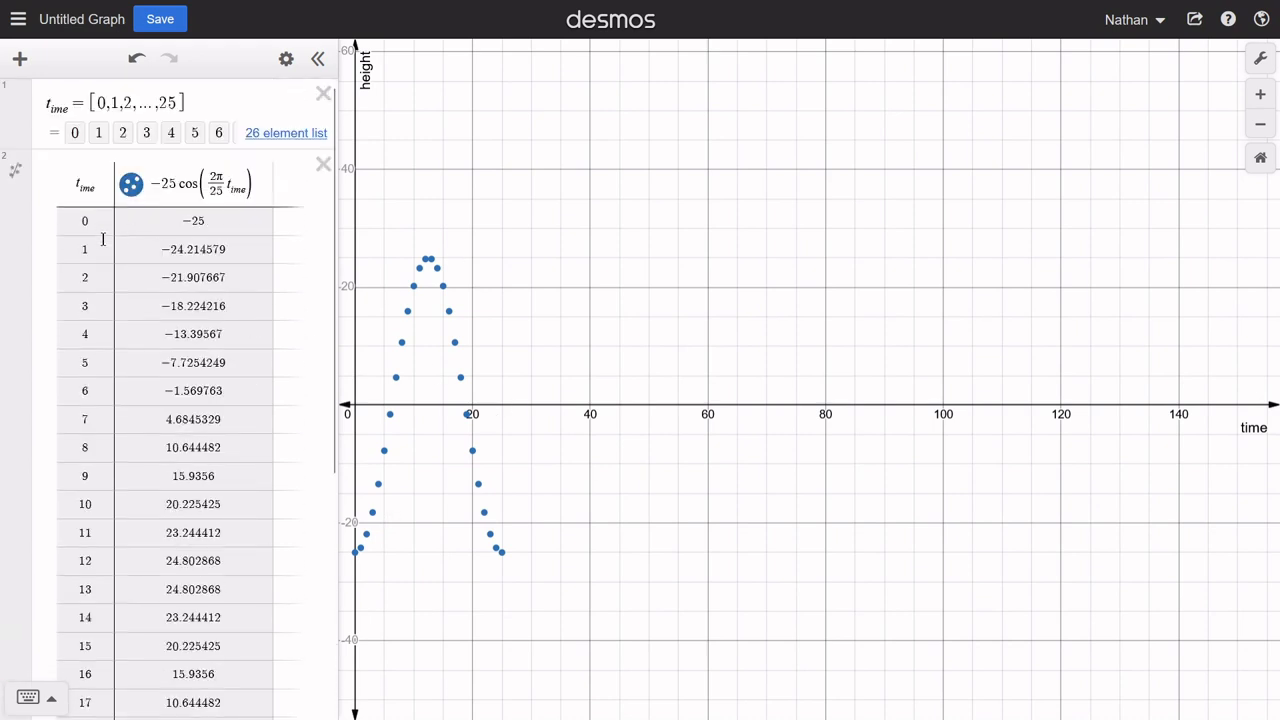
click(181, 103)
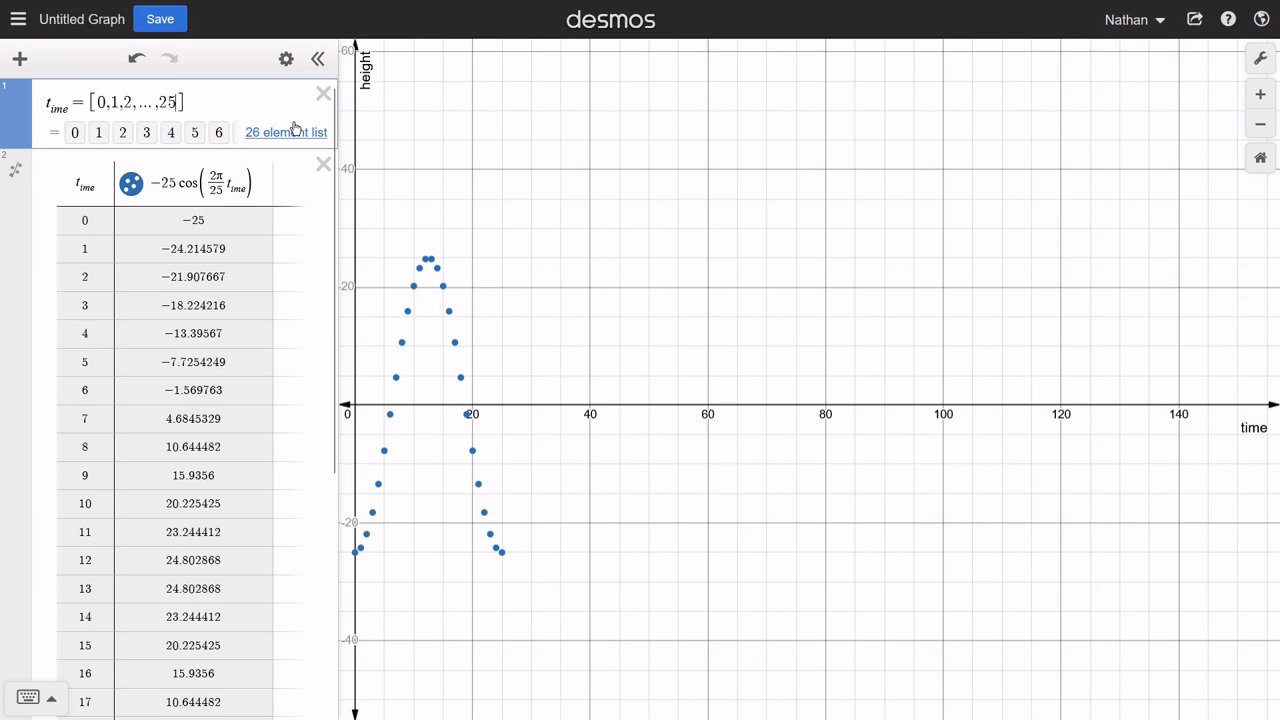
key(BackSpace)
key(BackSpace)
text(100)
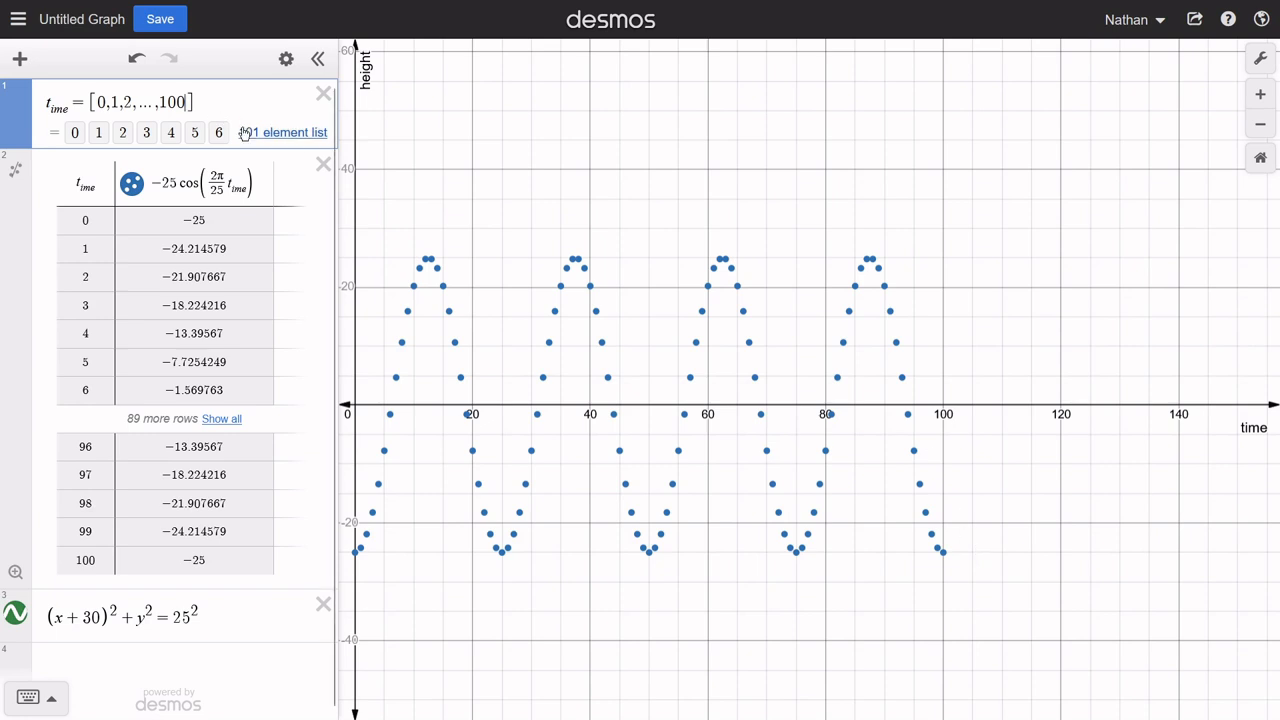
Step: Extend the t_ime list to end at 1000 and look over the repeating wave from the origin onward
click(187, 102)
text(0)
scroll(947, 218, down, 5)
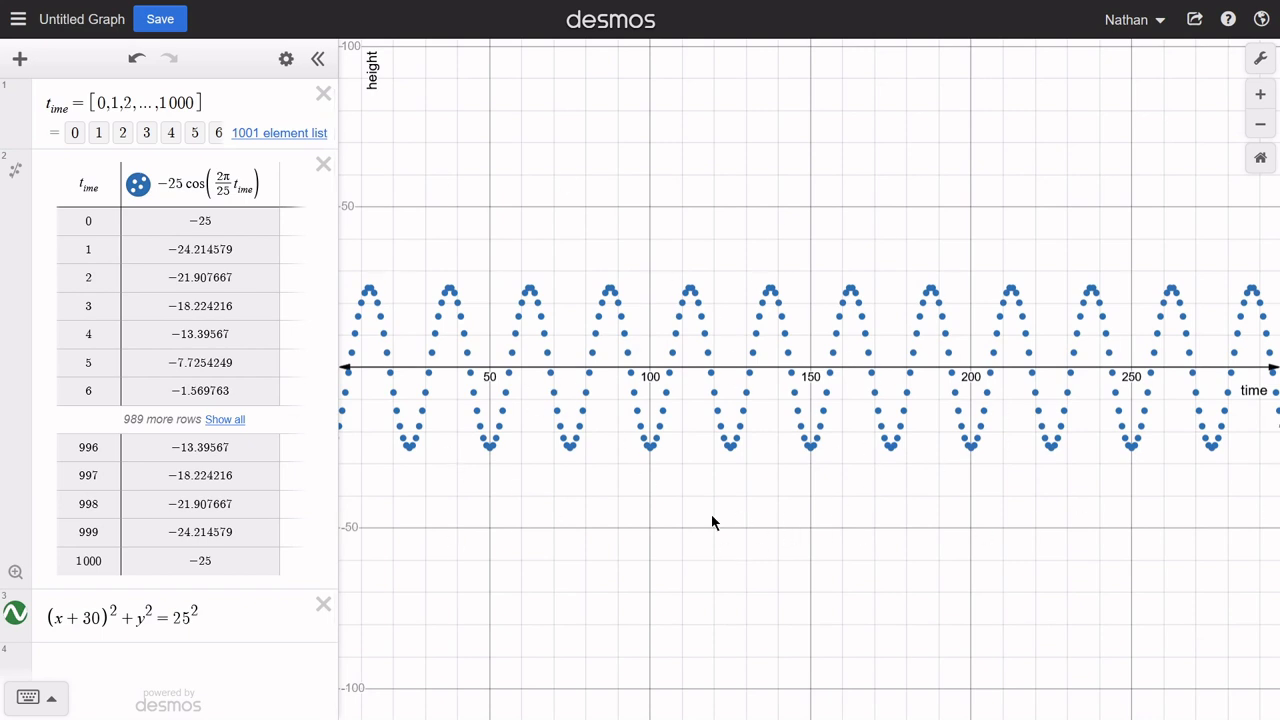
drag(713, 521, 797, 598)
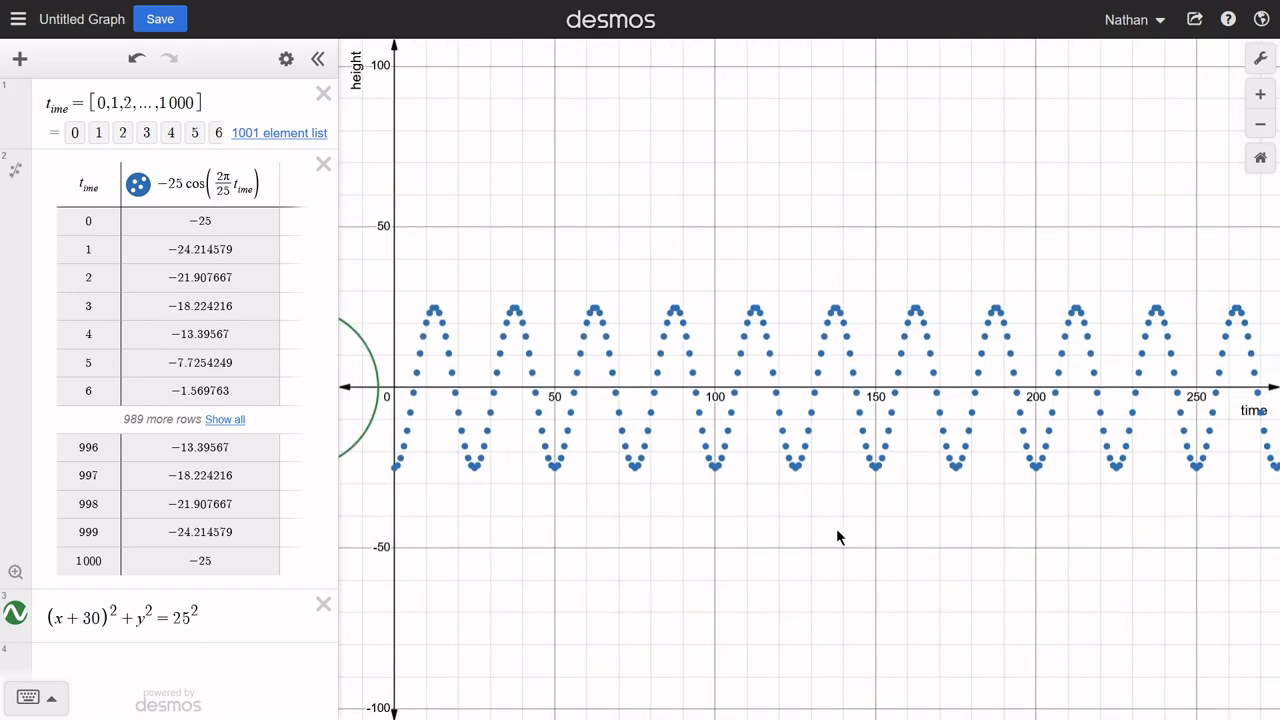
drag(838, 537, 747, 562)
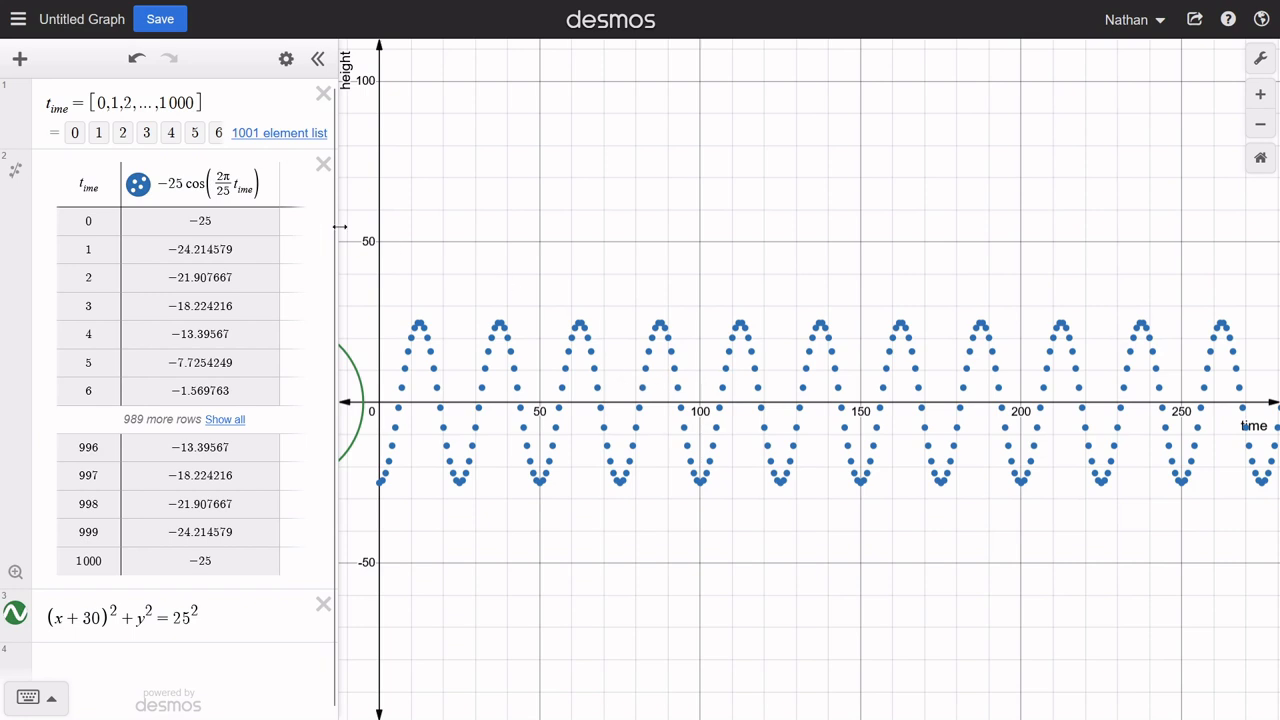
Step: Try adding +25 to the end of the cosine formula heading the table's second column
click(273, 185)
text(+25)
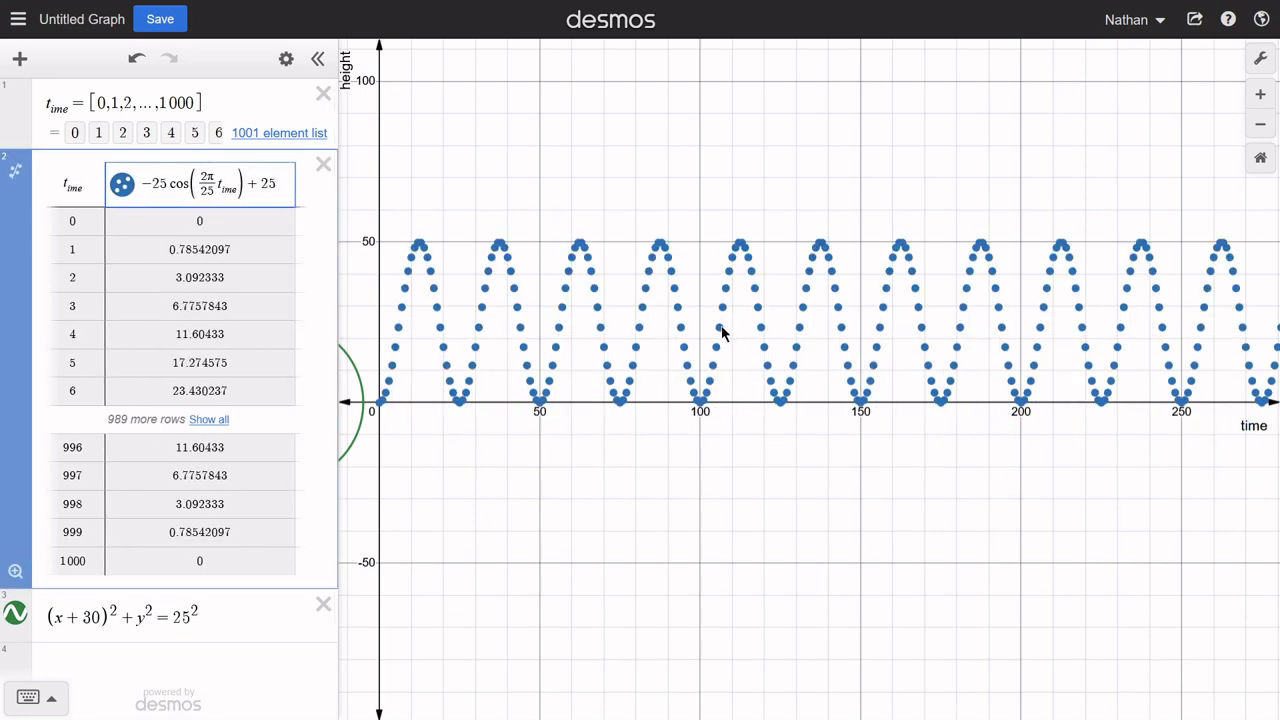
key(BackSpace)
key(BackSpace)
key(BackSpace)
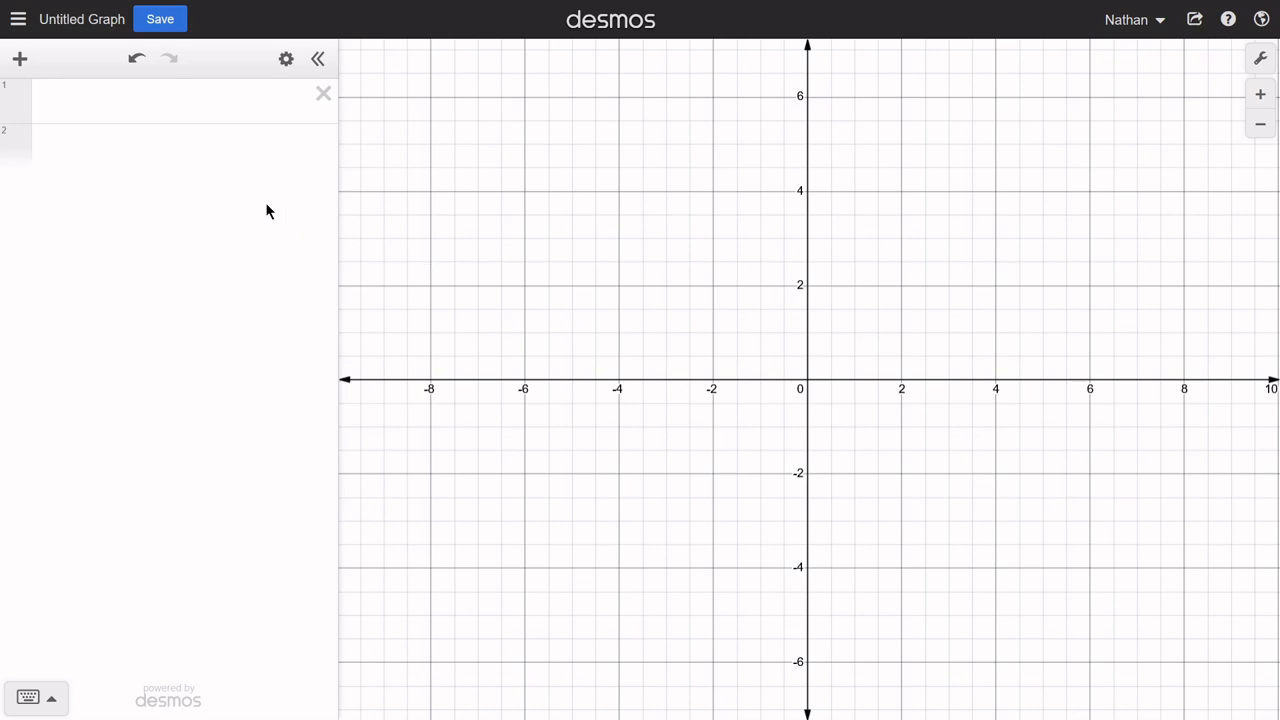
Step: Define the function f(x)=x^5 in the first expression line of the blank graph
click(173, 104)
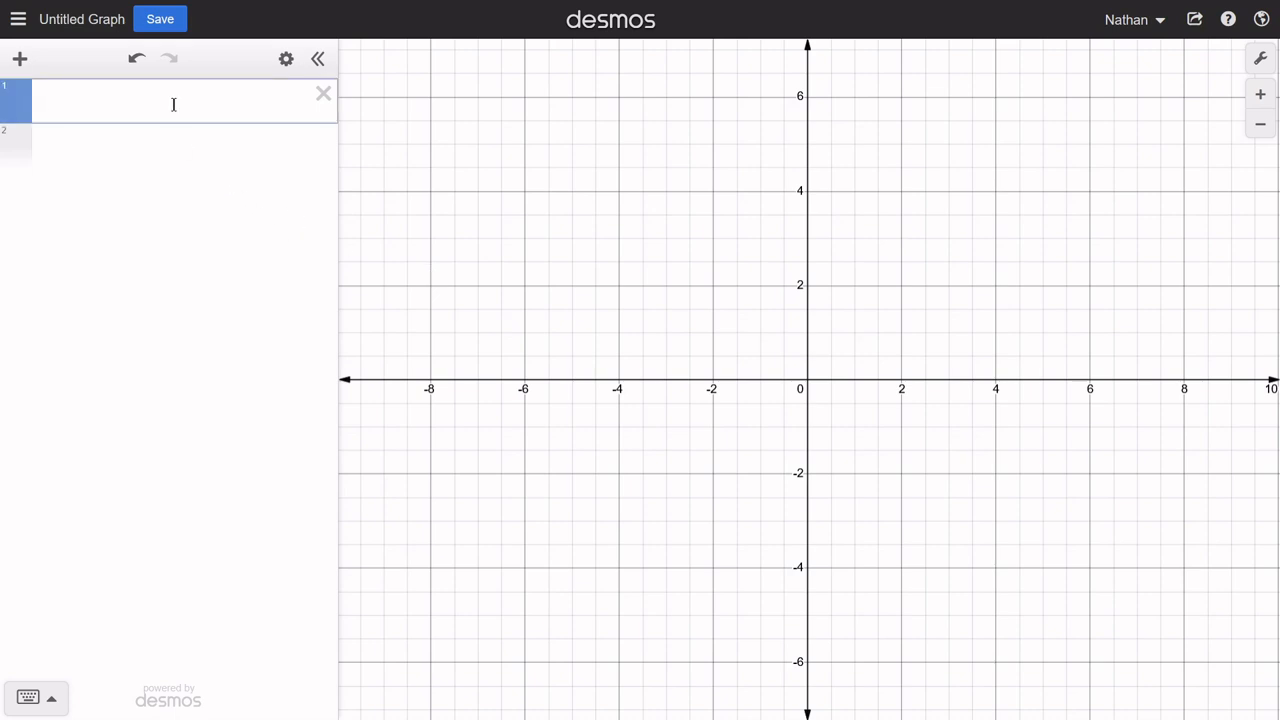
text(f(x))
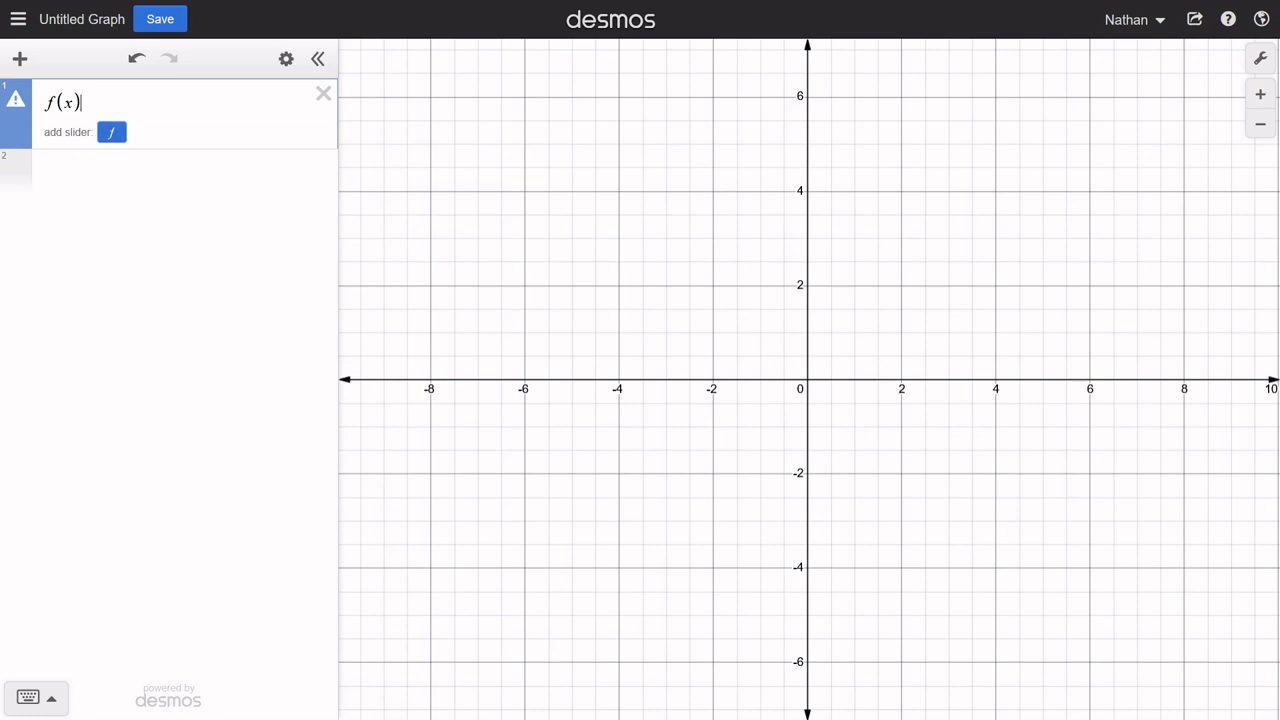
text(=)
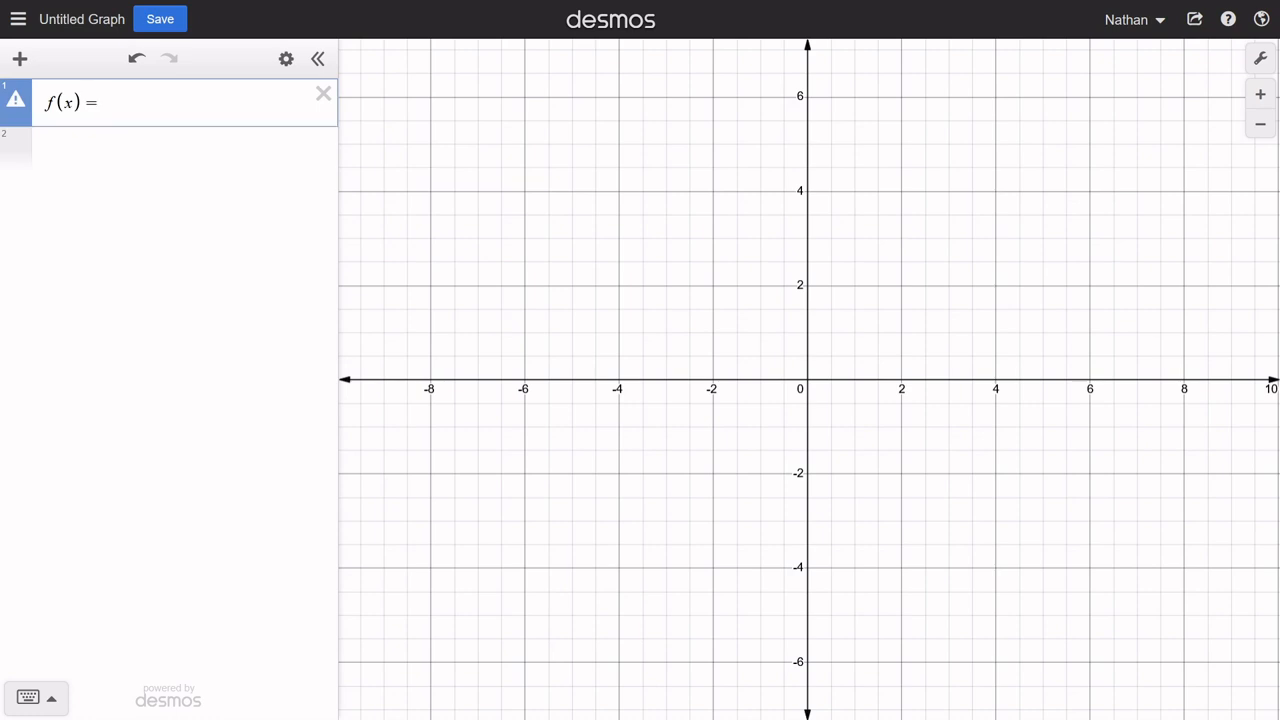
text(x^5)
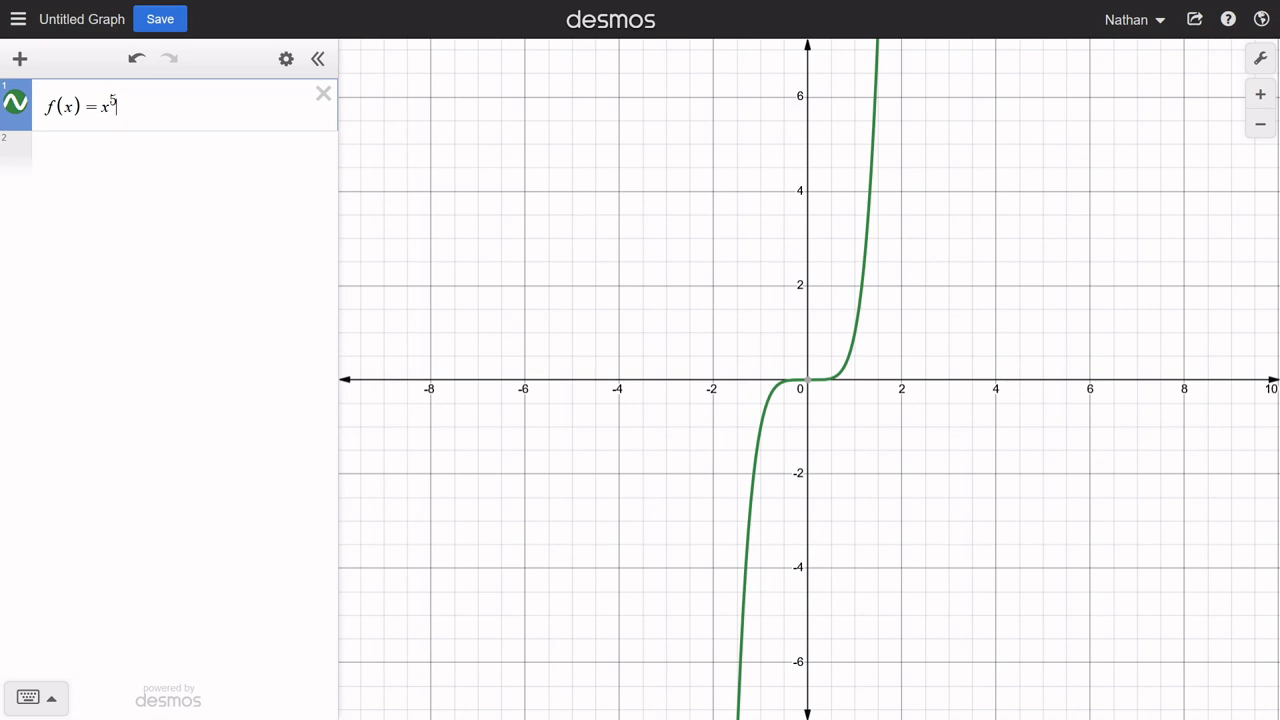
Step: Extend the function after x^5 with the terms +6x^4+8x^3-6x^2
text(+)
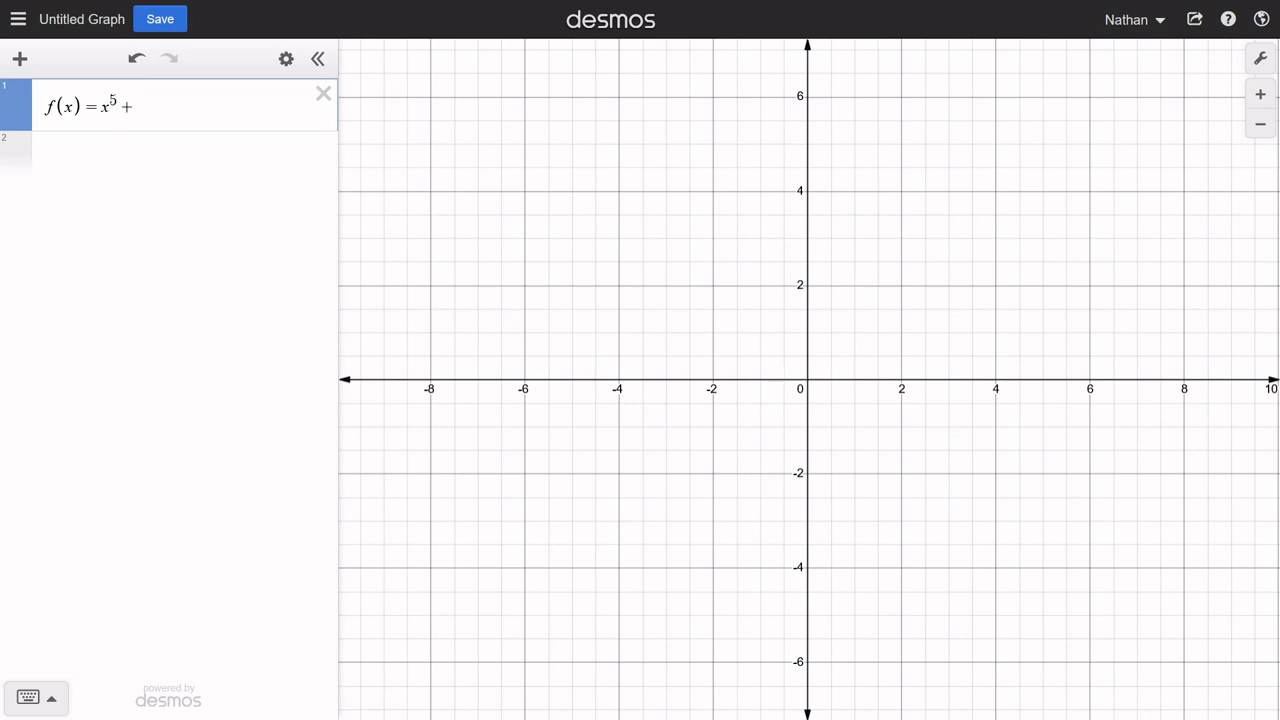
text(6)
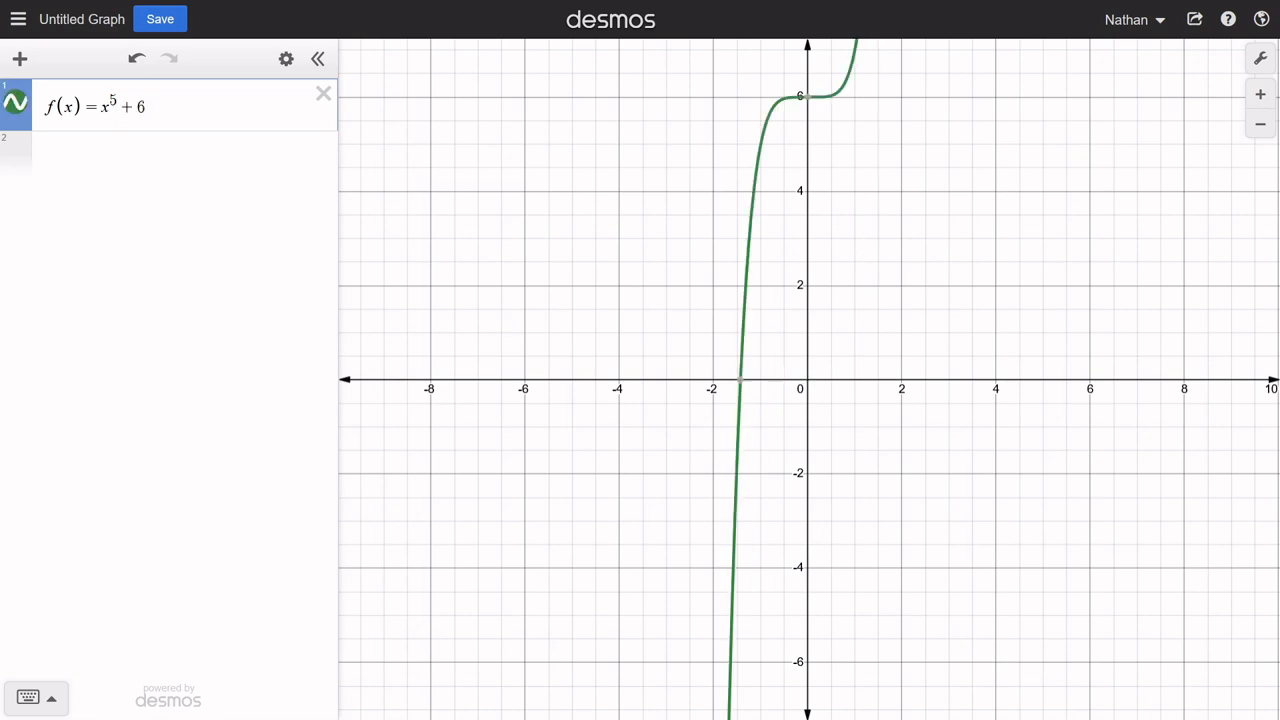
text(x^)
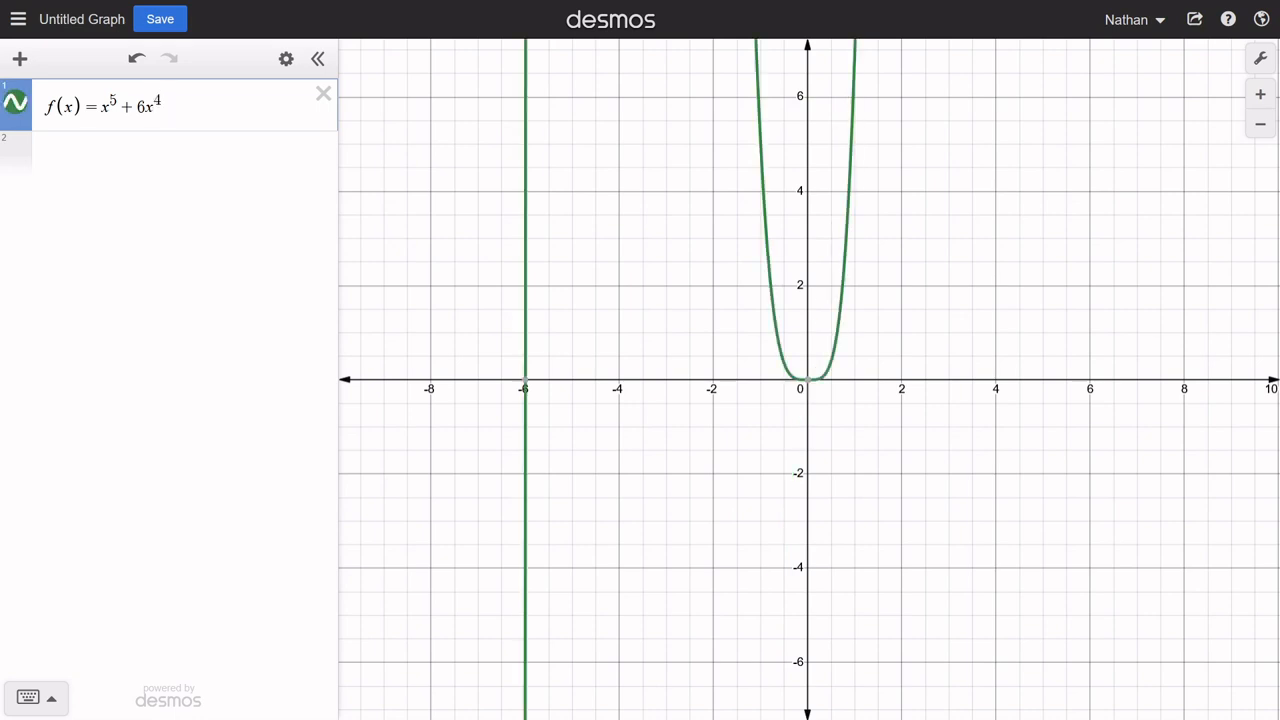
text(4+8x)
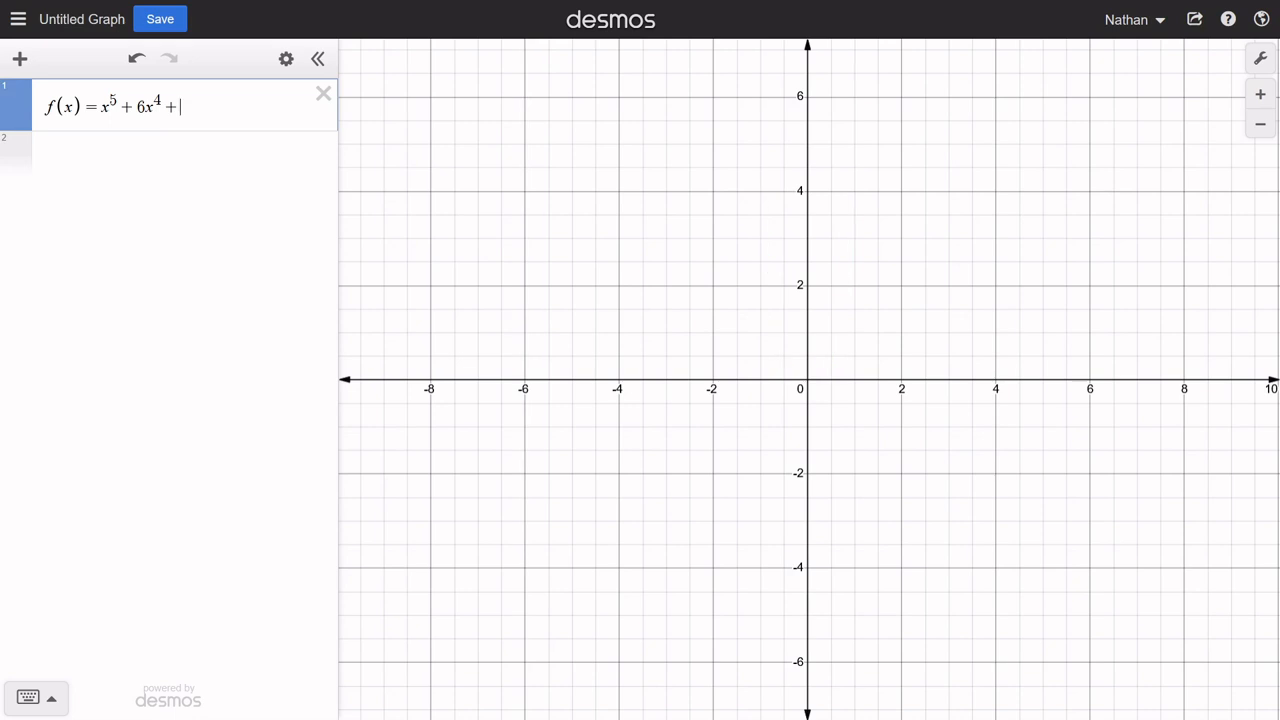
text(^3)
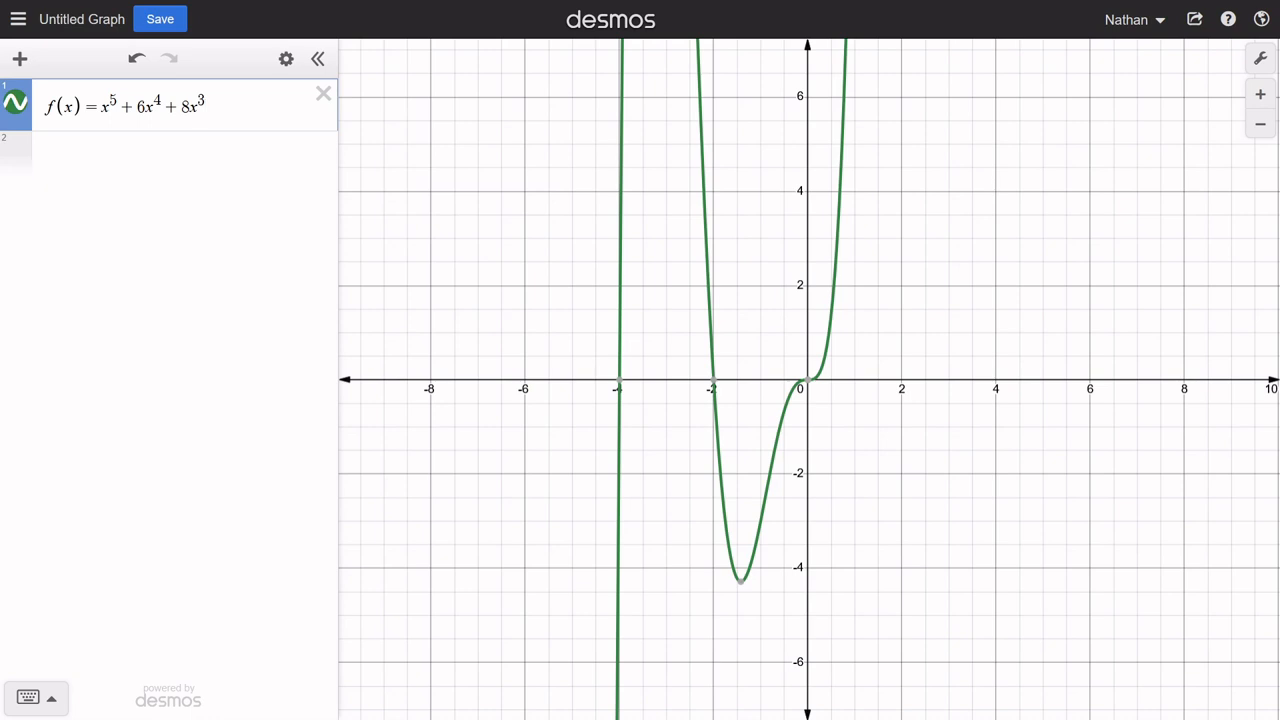
text(-6)
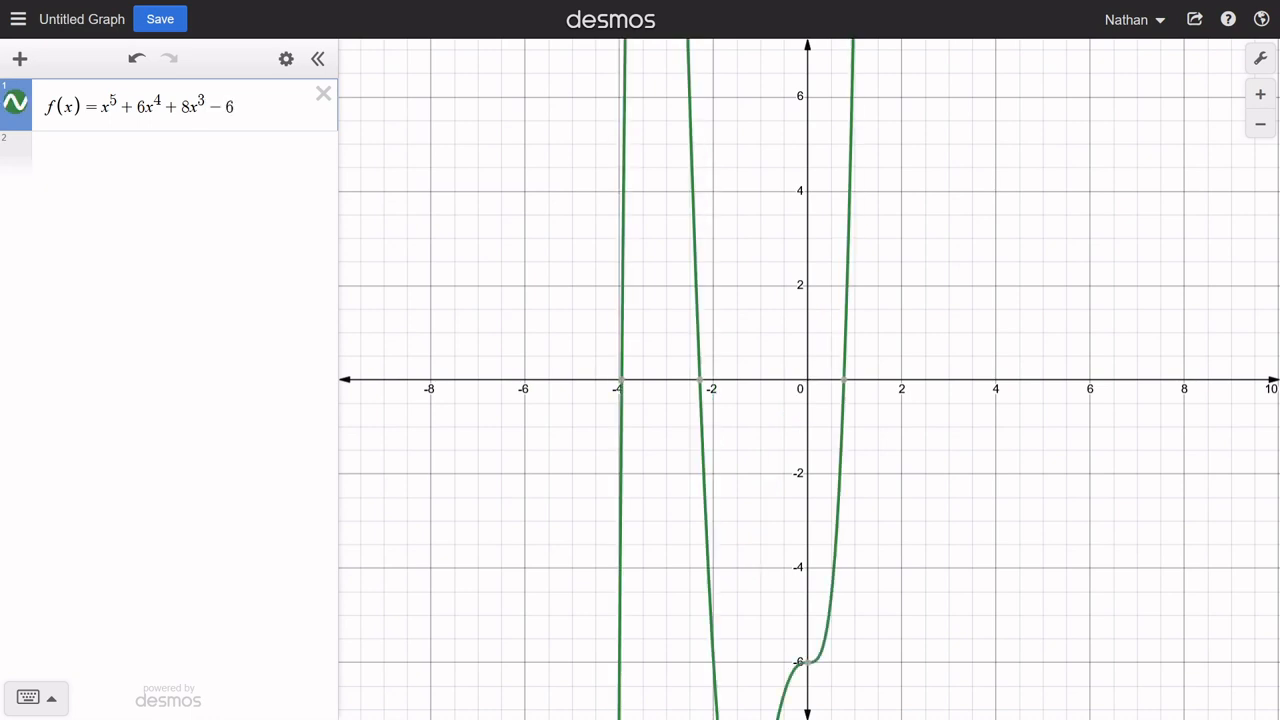
text(x)
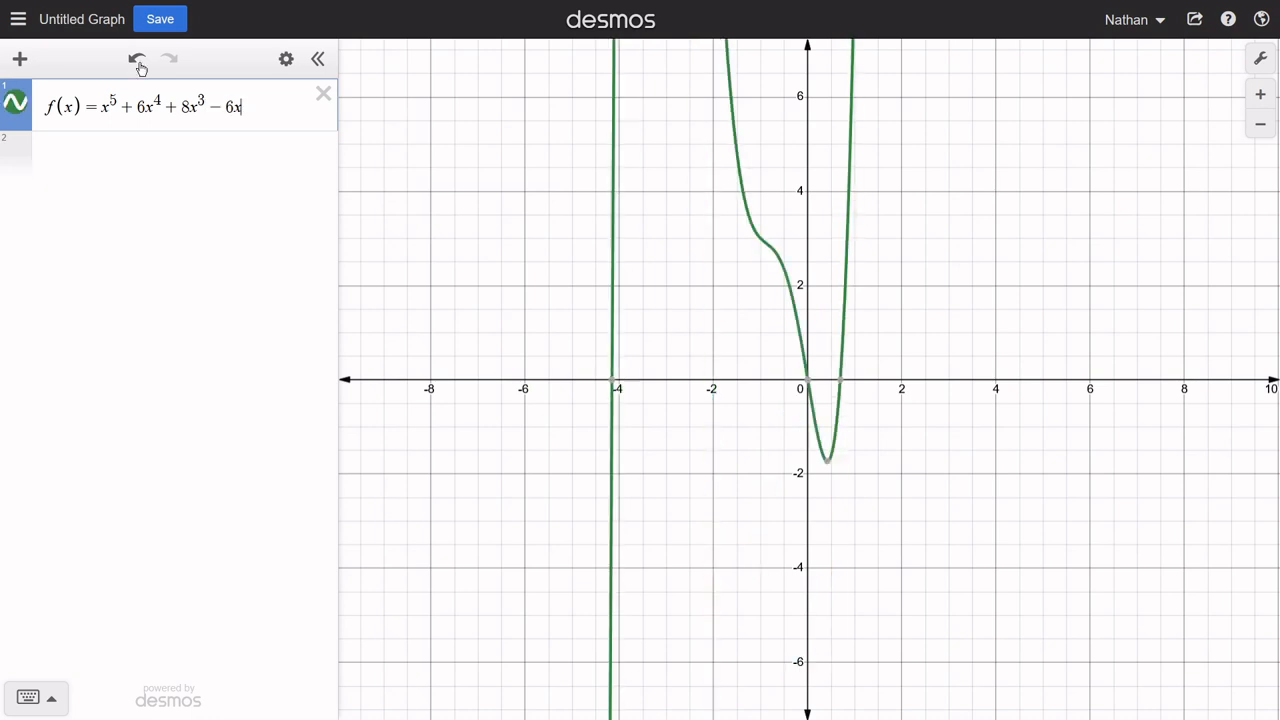
click(40, 698)
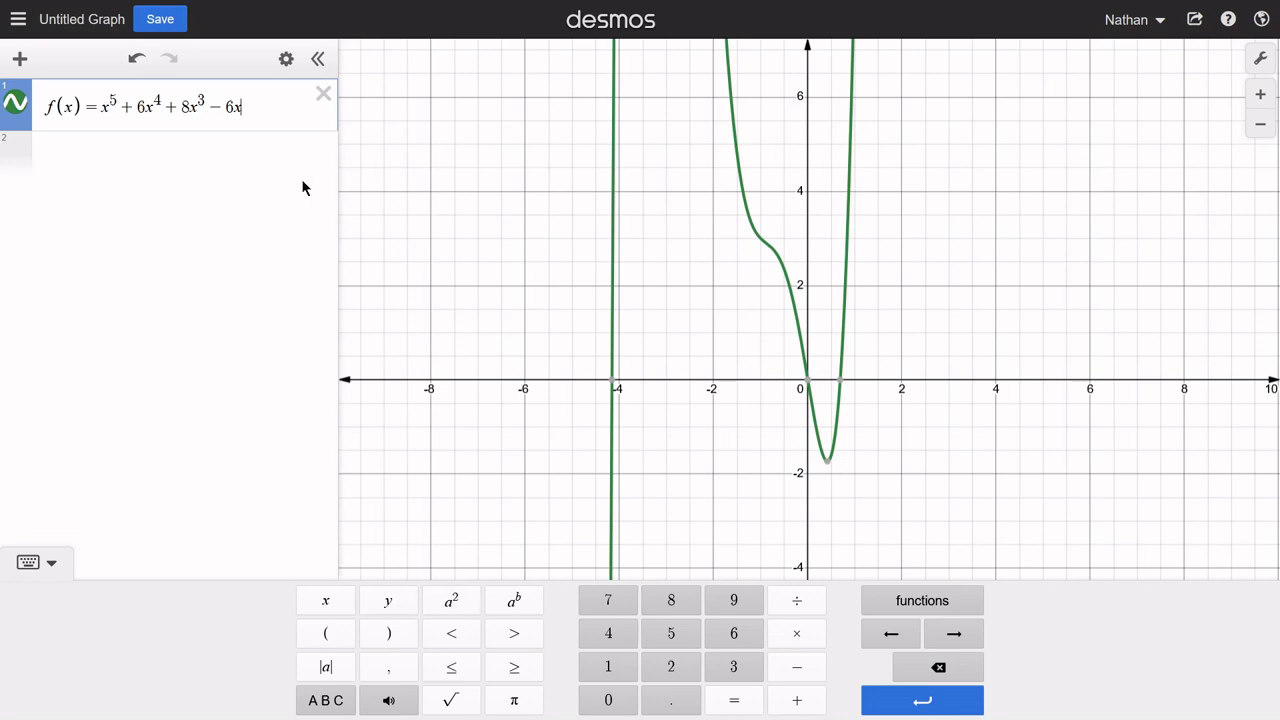
click(453, 603)
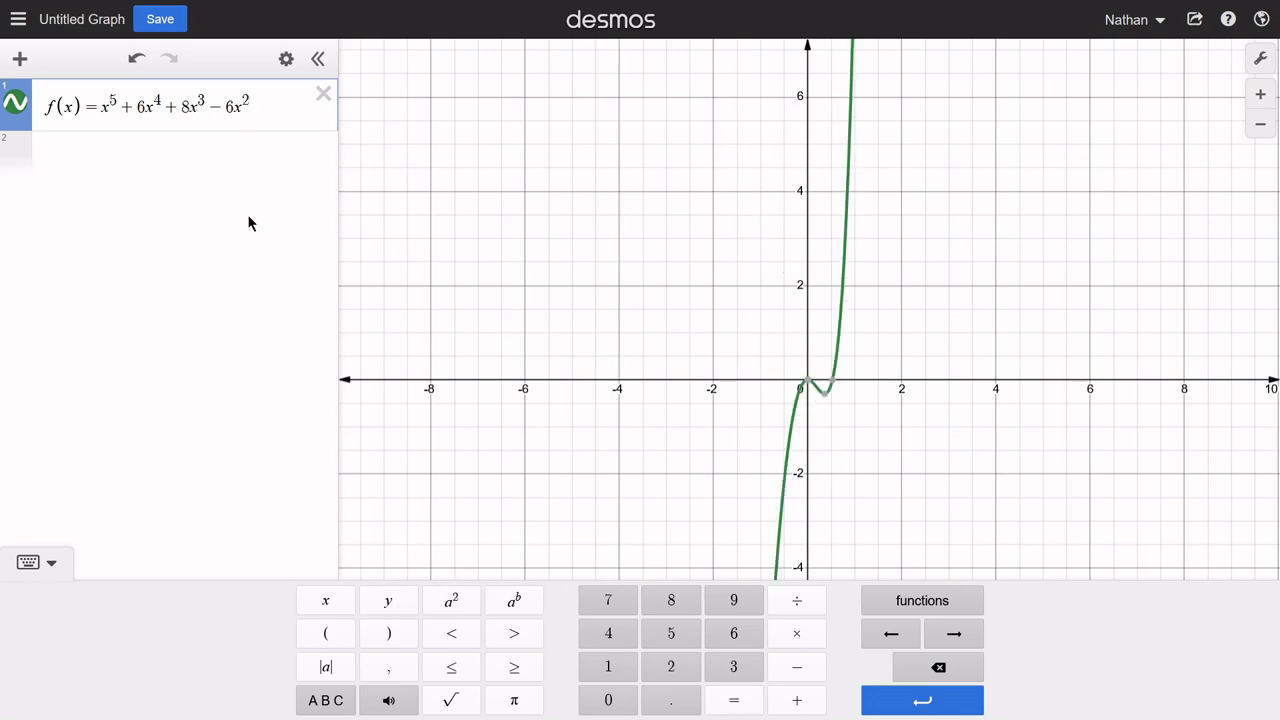
click(265, 108)
text(+ 3x)
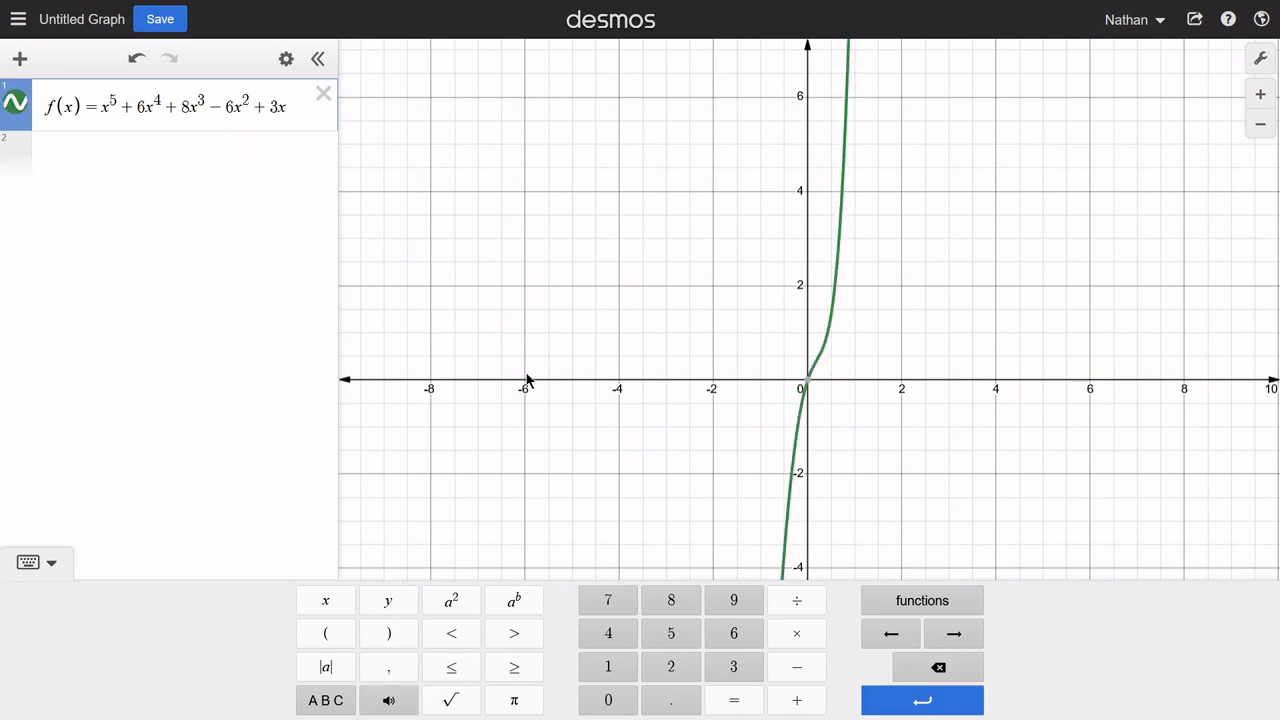
click(510, 600)
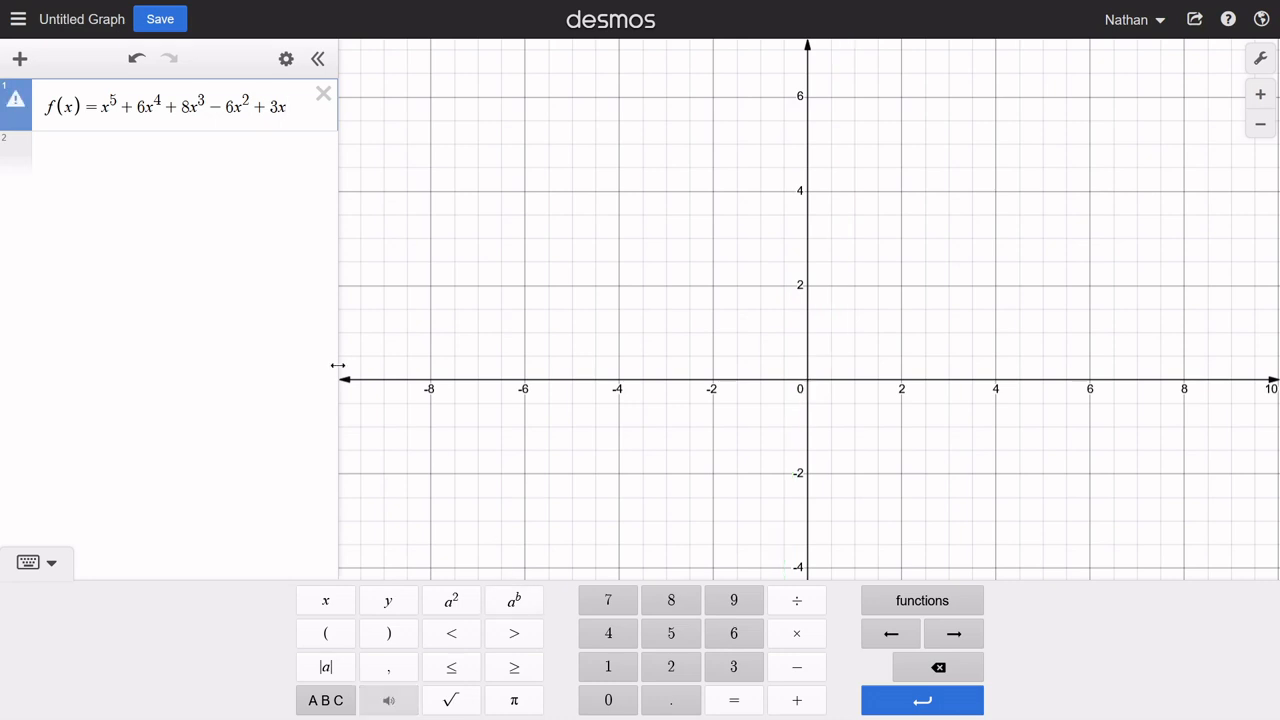
text(4)
key(BackSpace)
key(BackSpace)
key(BackSpace)
key(BackSpace)
key(BackSpace)
Step: Append the term -2x to the end of the polynomial and highlight its f(x) name
text(-2x)
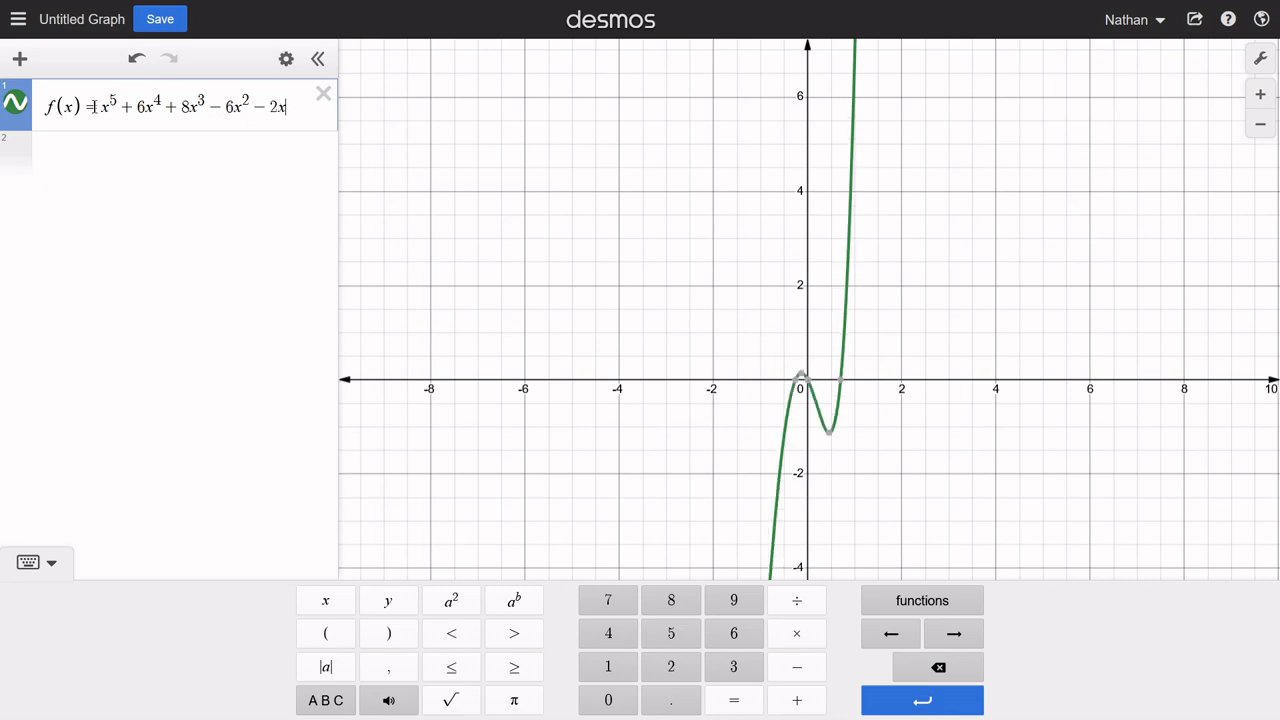
drag(46, 110, 84, 106)
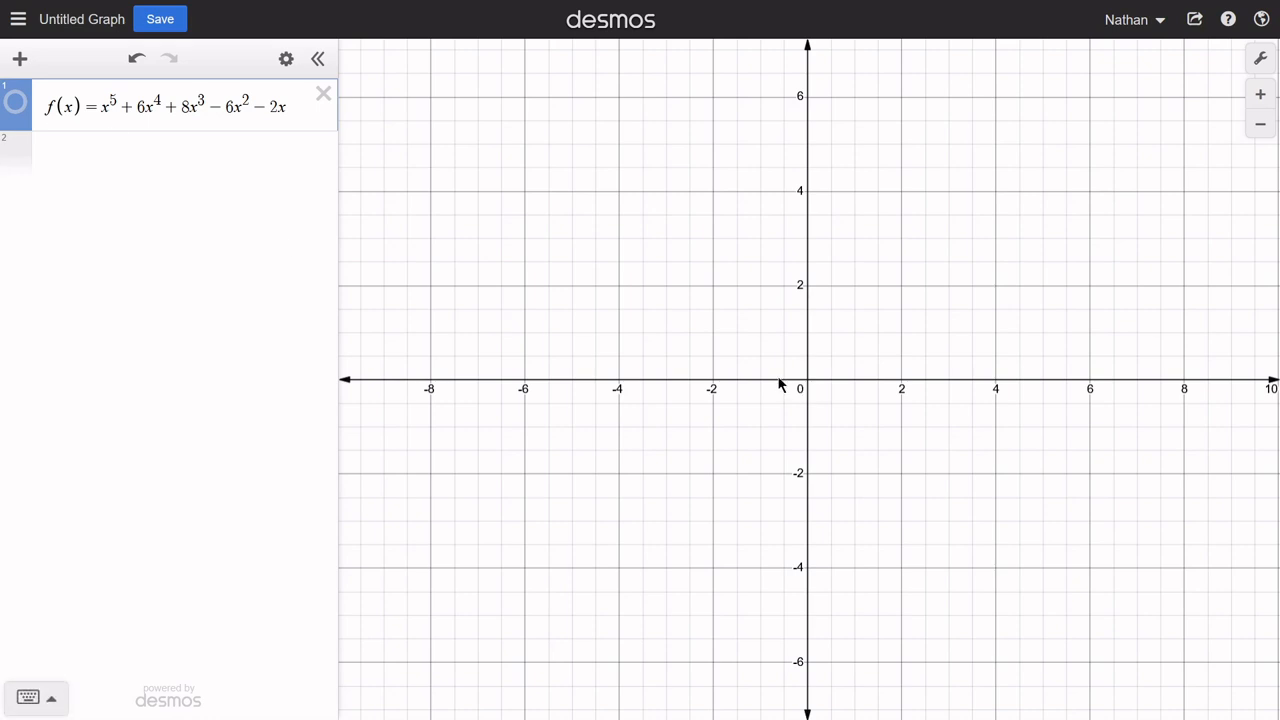
Step: Highlight the function name f(x), followed by the whole polynomial after the equals sign
click(48, 108)
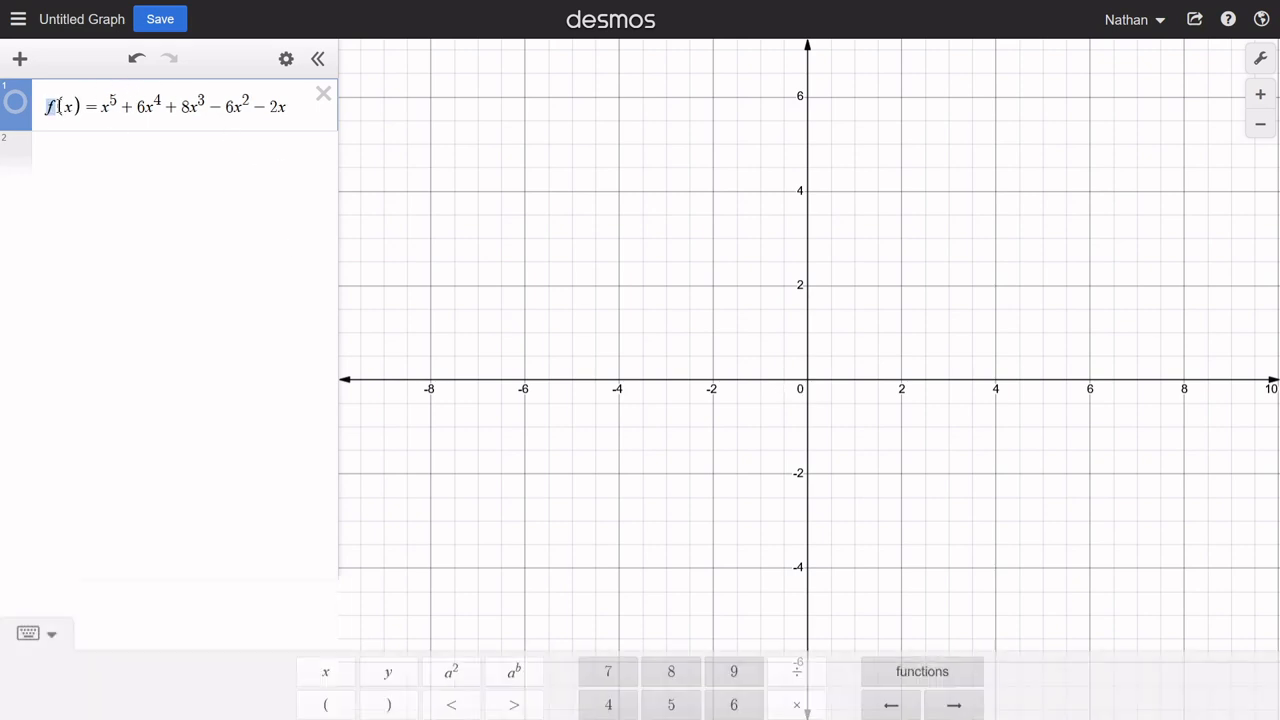
drag(48, 108, 84, 106)
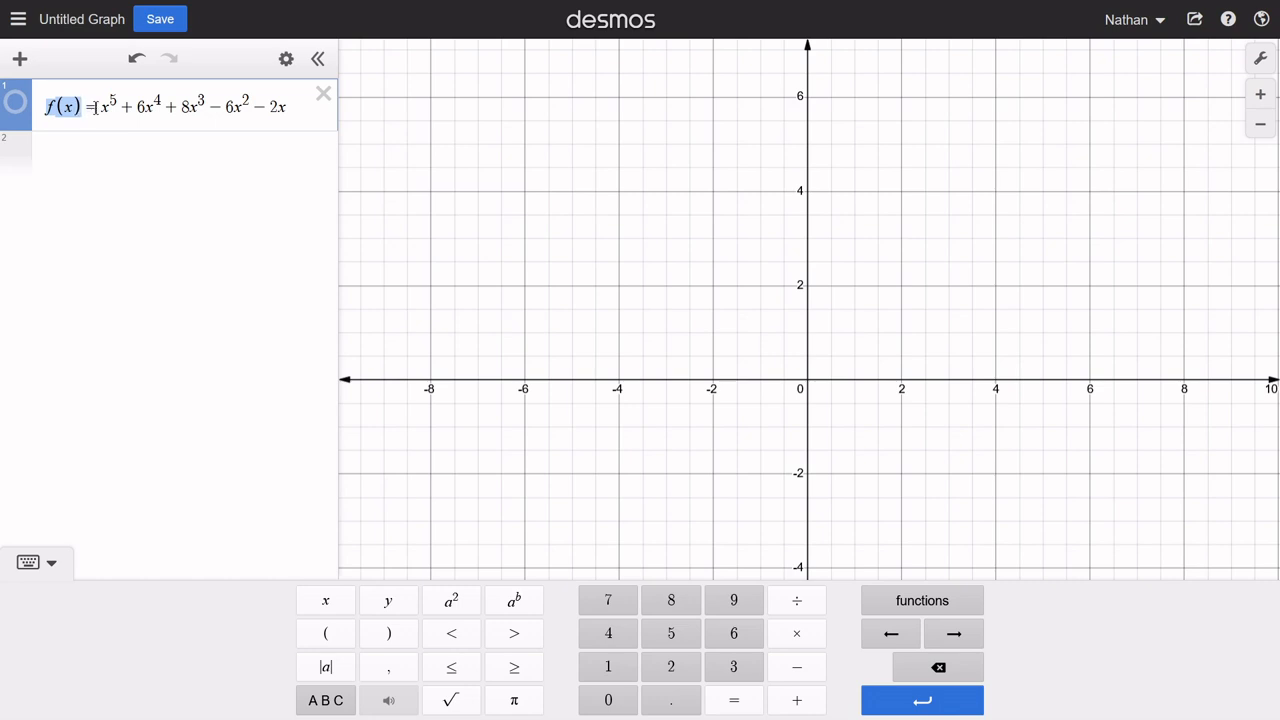
drag(98, 106, 304, 112)
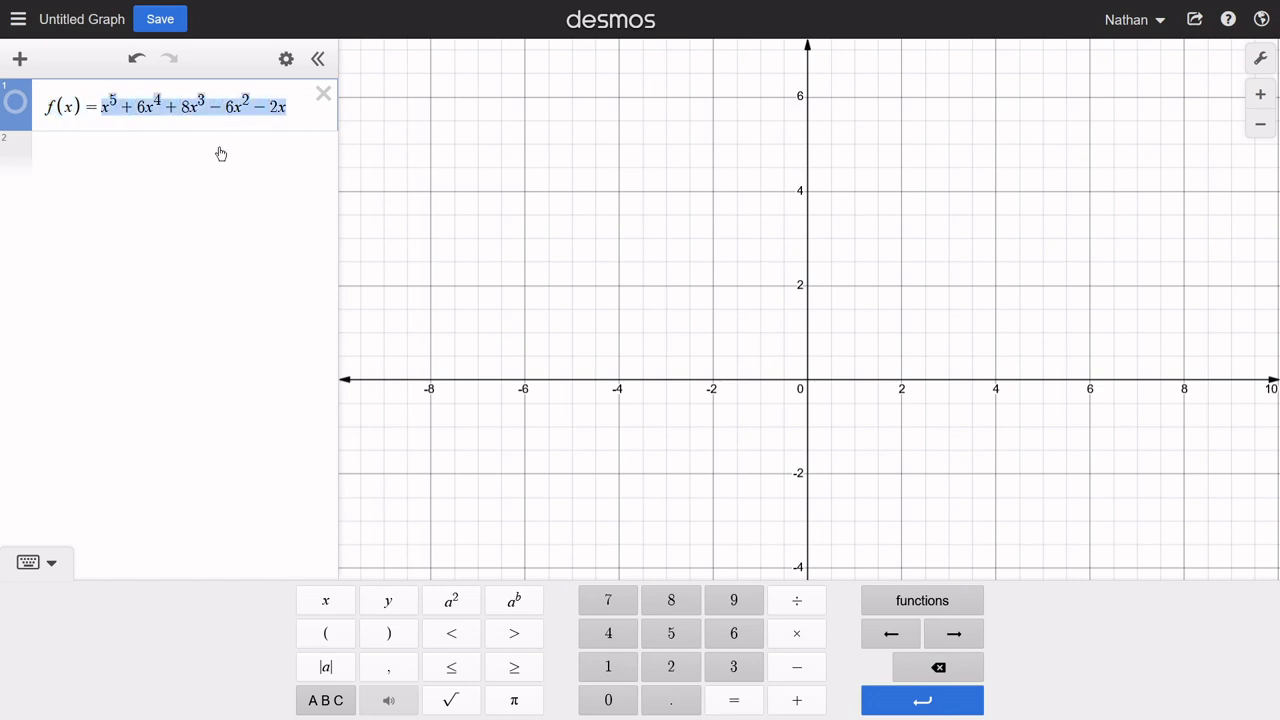
Step: Insert a table below the function and fill its x_1 column with -2, -1, 0, 1 and 2
click(190, 154)
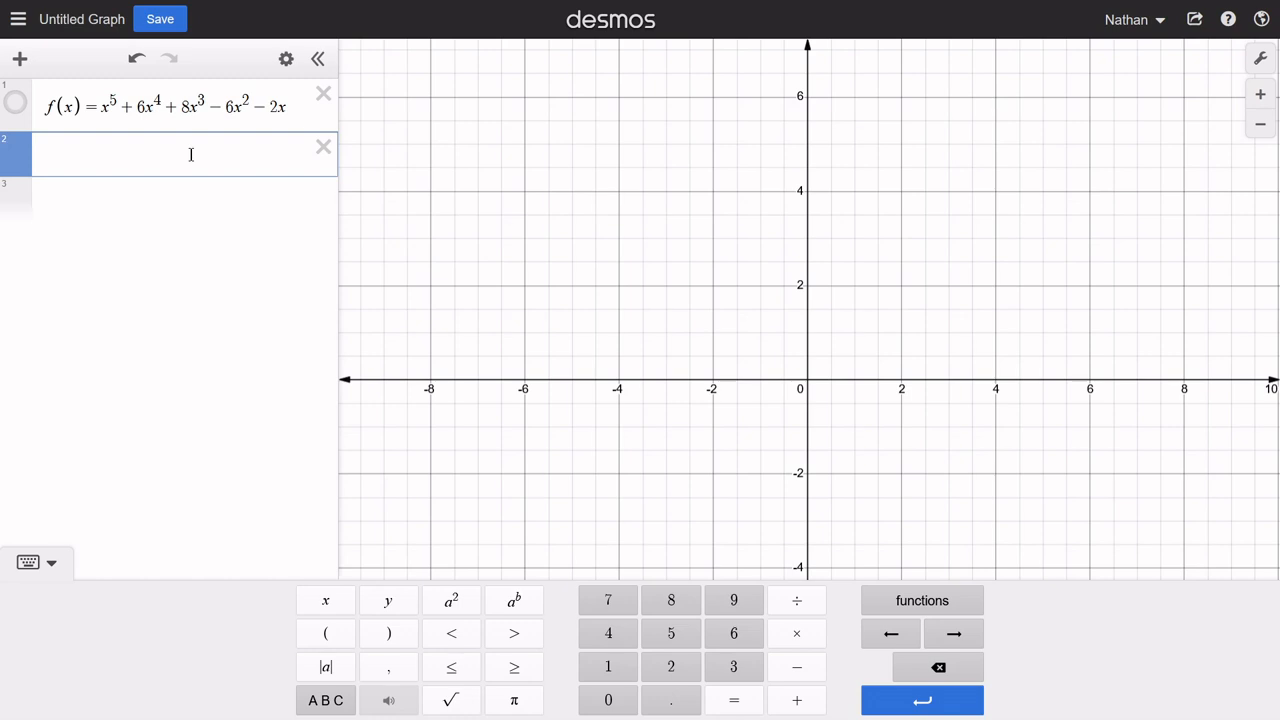
click(20, 58)
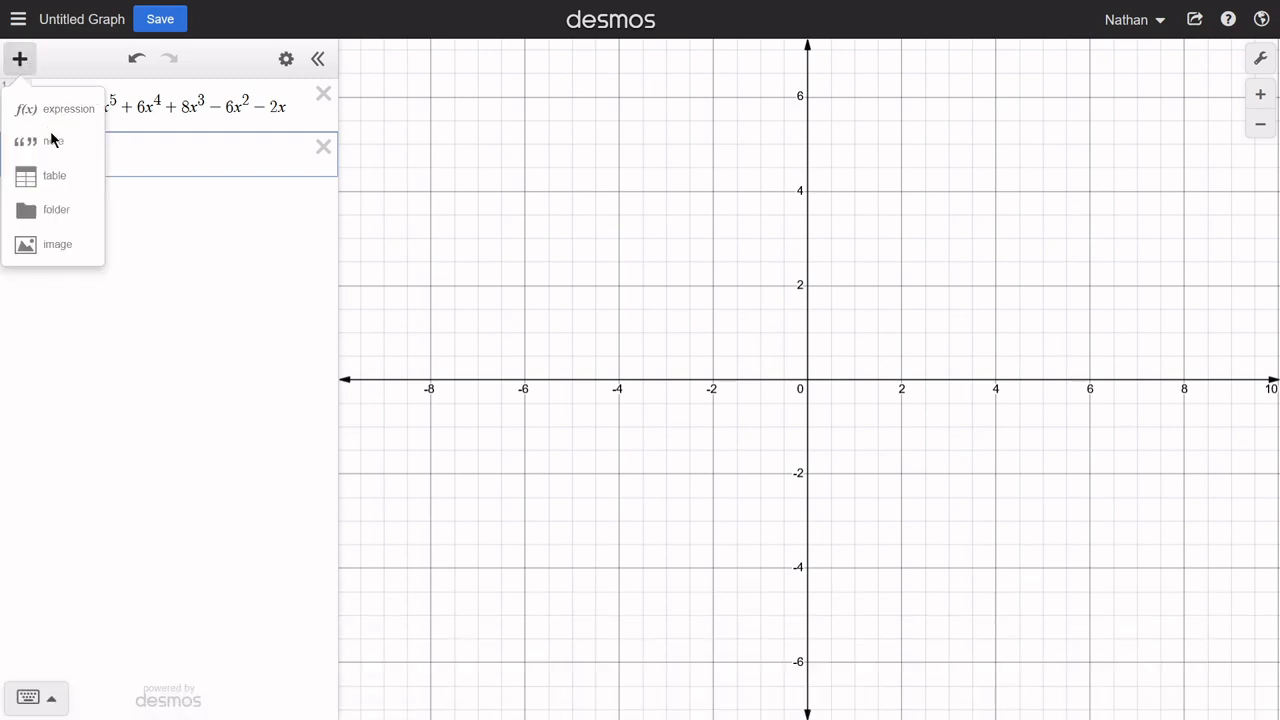
click(54, 176)
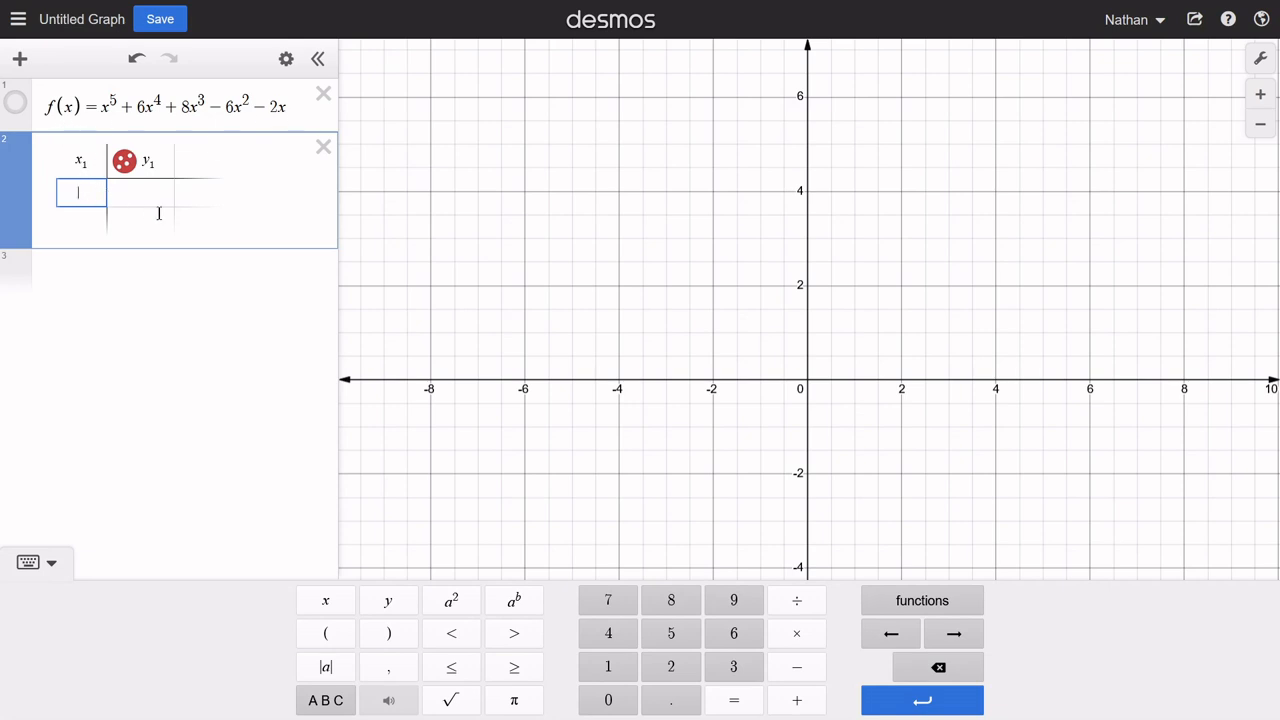
text(-2)
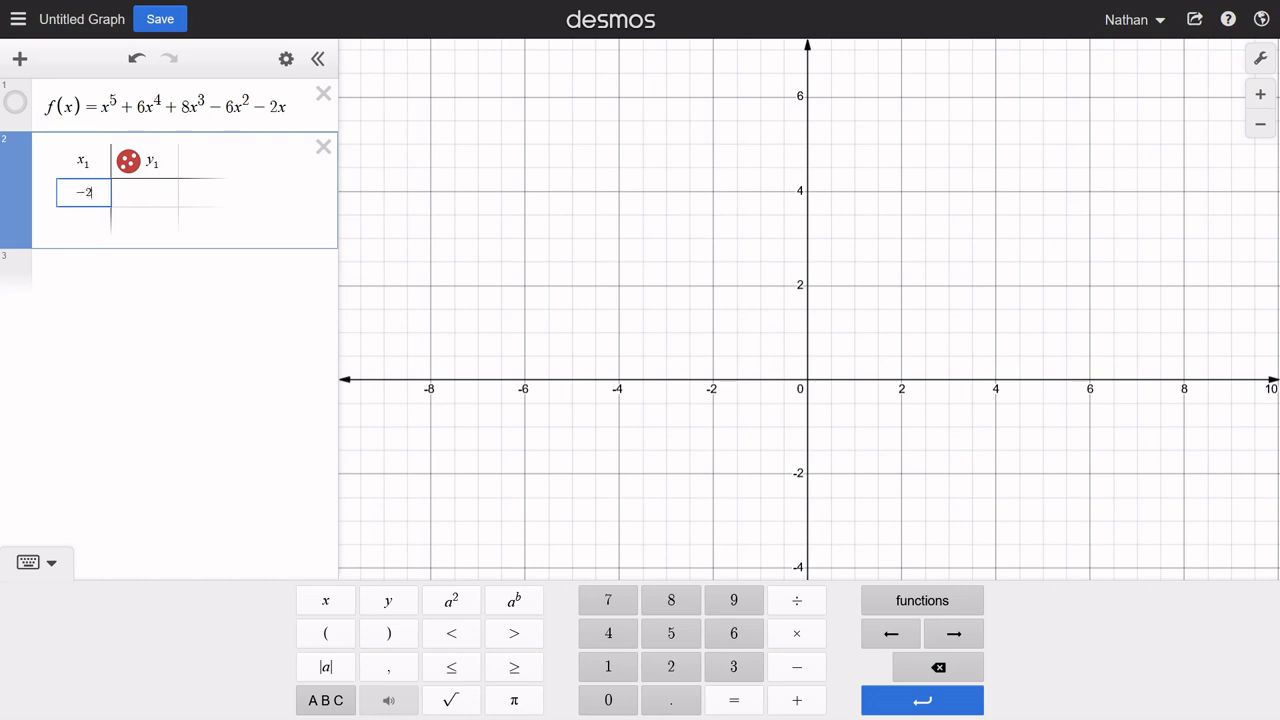
key(Return)
key(Return)
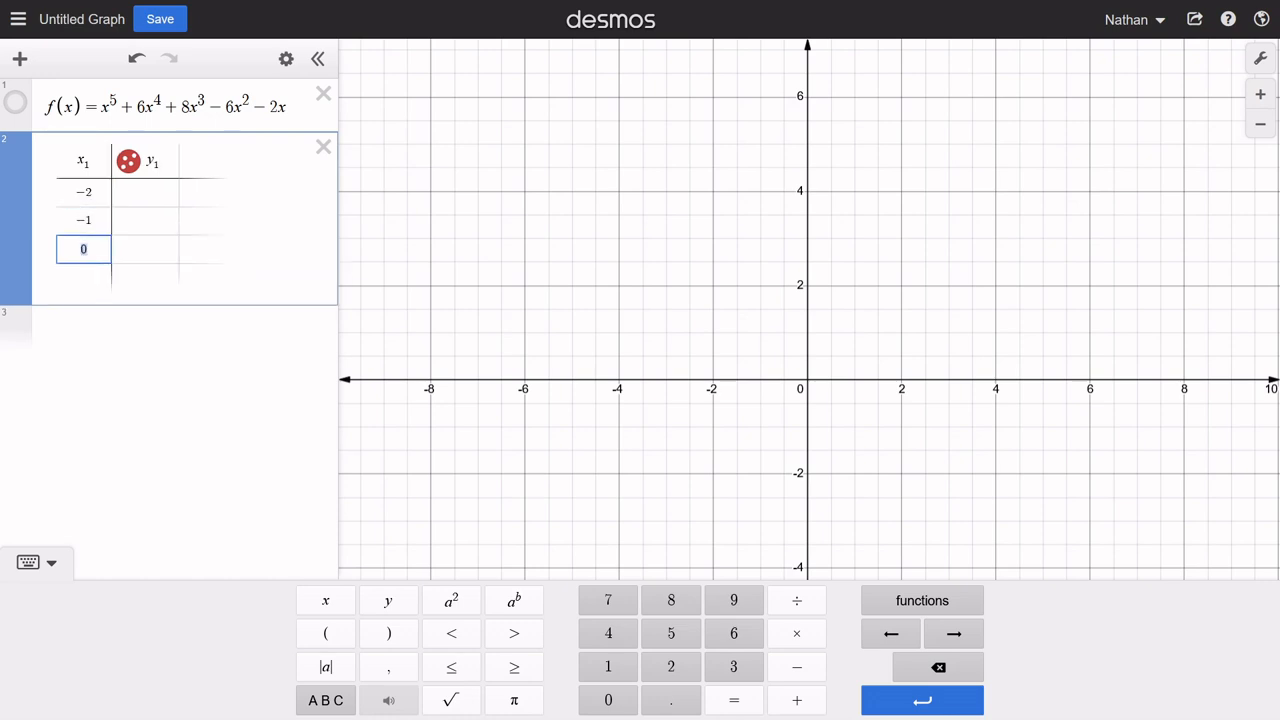
key(Return)
key(Return)
key(Up)
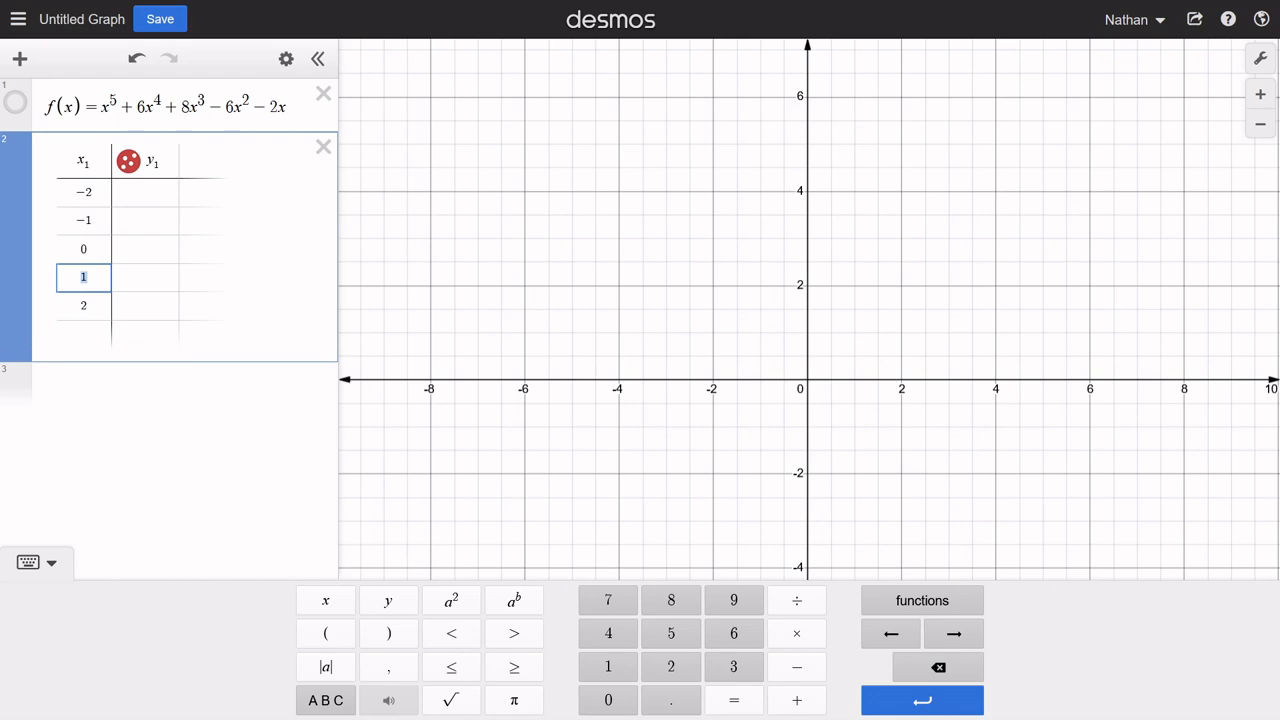
Step: Replace the heading of the table's second column with f(x_1)
click(165, 165)
key(BackSpace)
key(BackSpace)
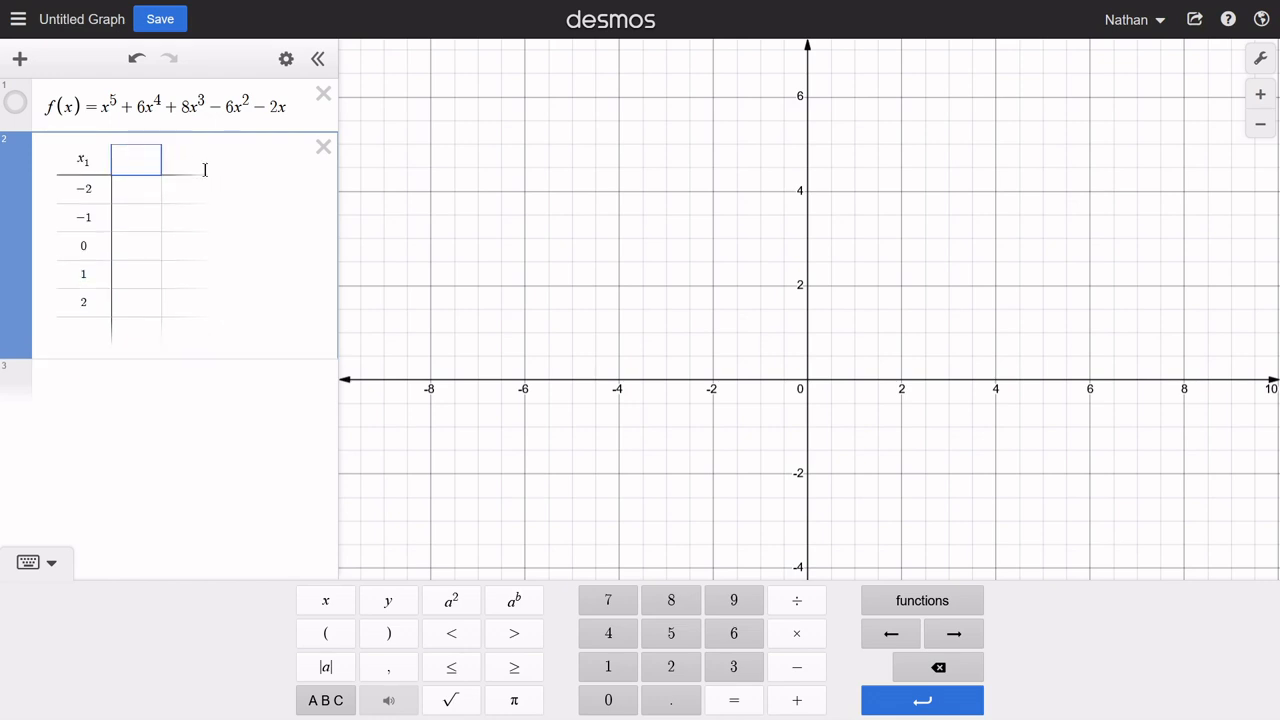
text(f(x)
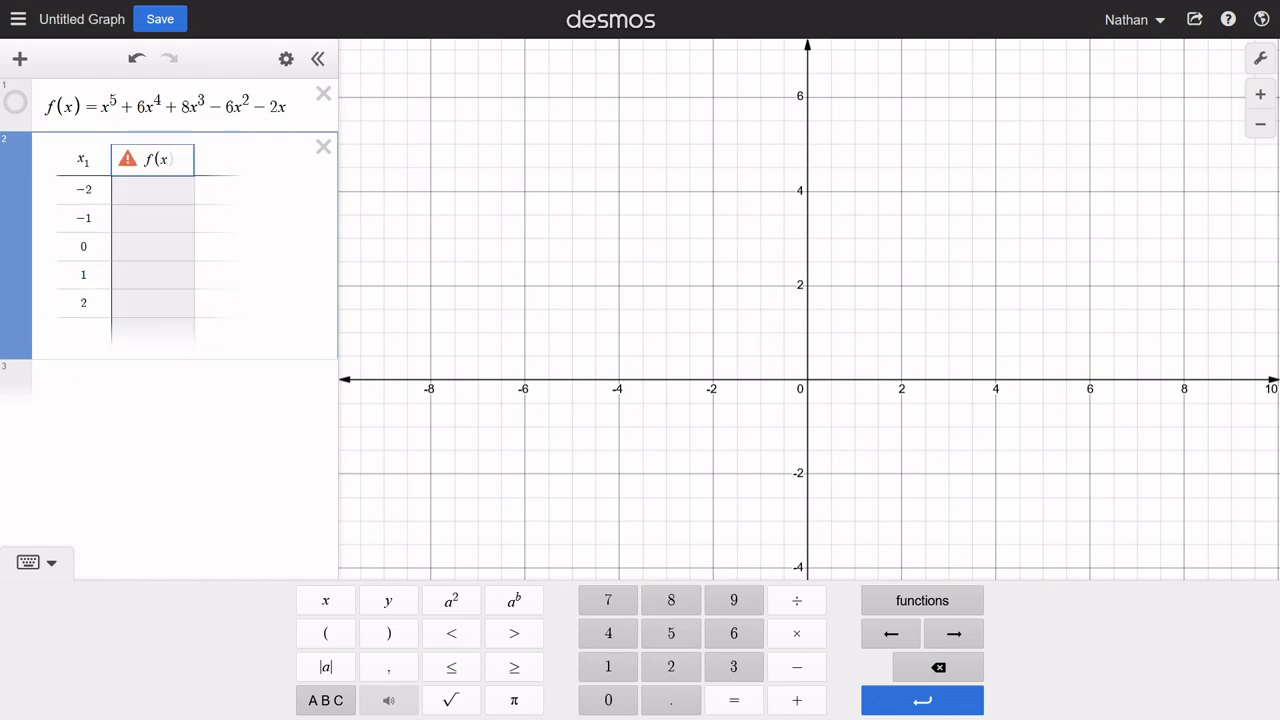
text(_1)
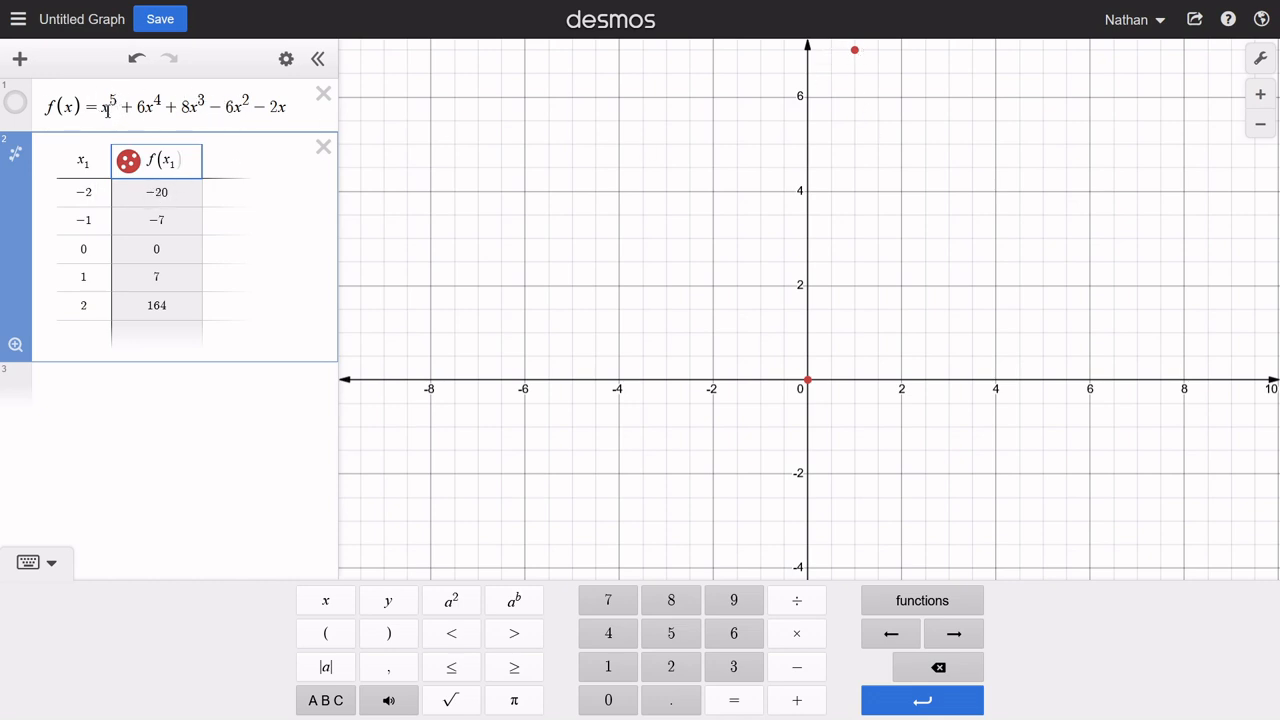
Step: Inspect the coordinates of the plotted table points for the x_1 values -2, -1, 0 and 1
click(803, 183)
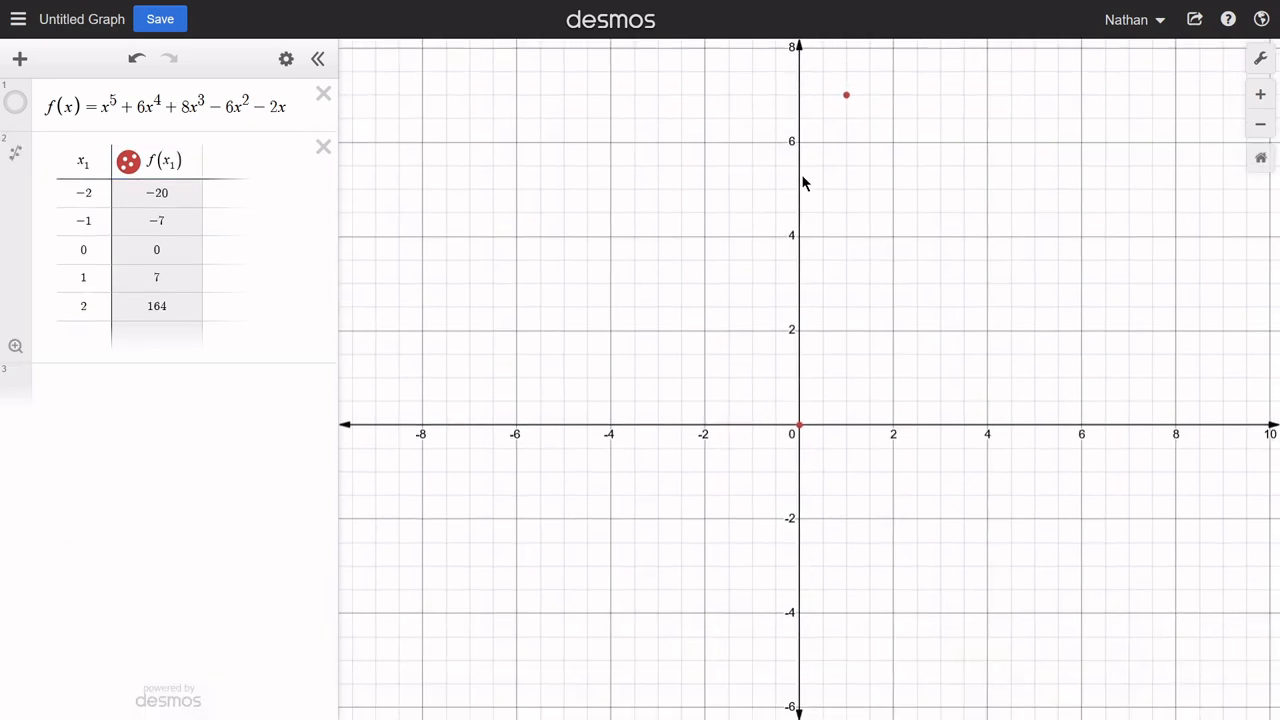
click(846, 99)
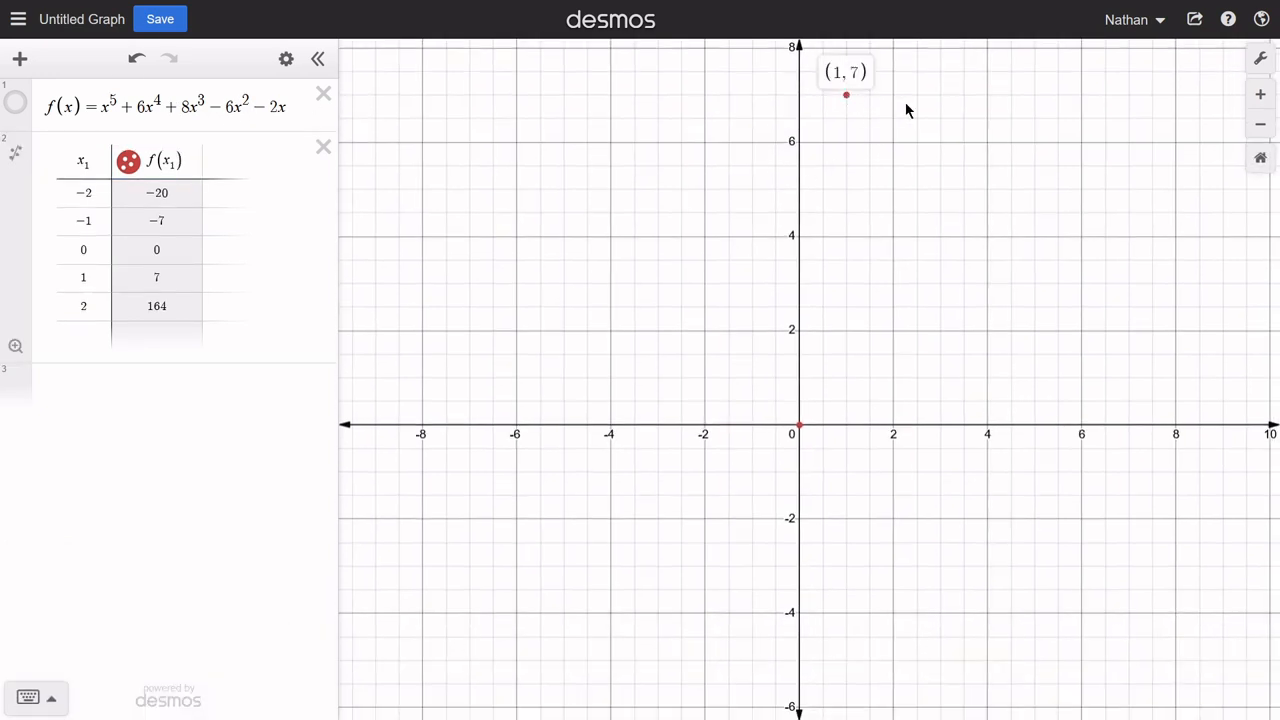
drag(906, 112, 730, 356)
drag(601, 478, 694, 28)
scroll(685, 541, down, 3)
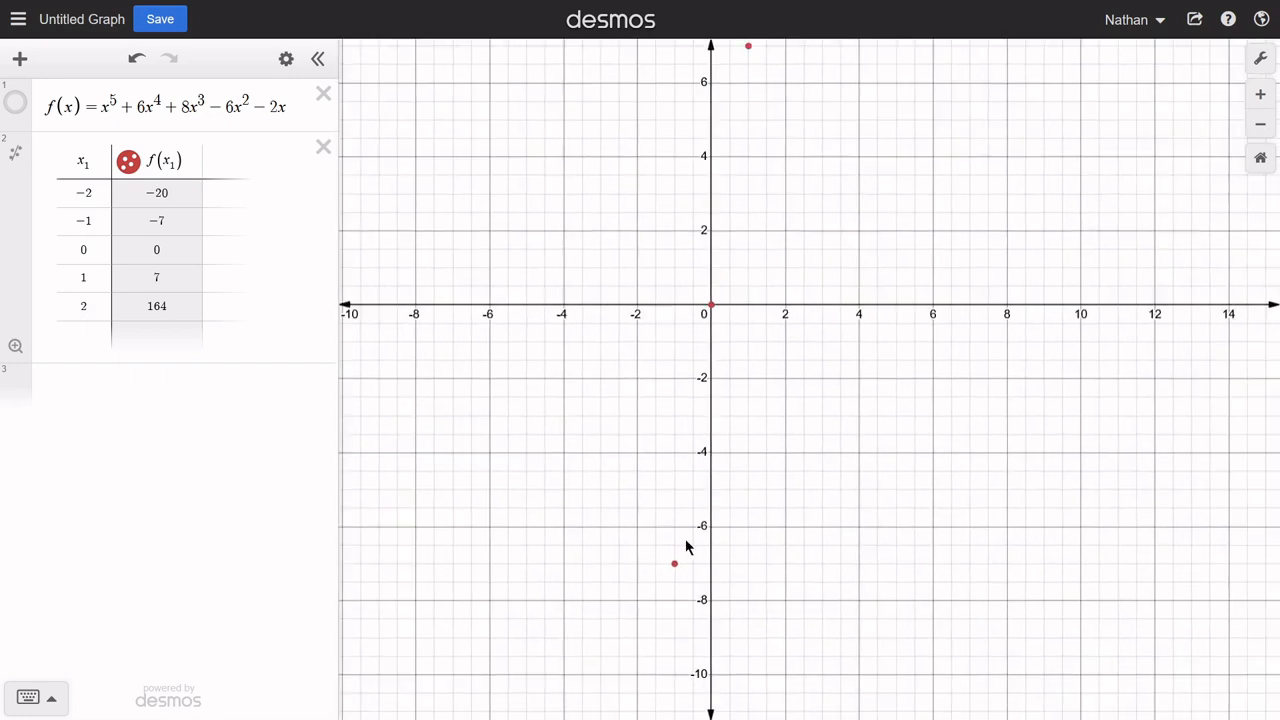
click(674, 562)
drag(573, 430, 572, 88)
scroll(615, 478, down, 4)
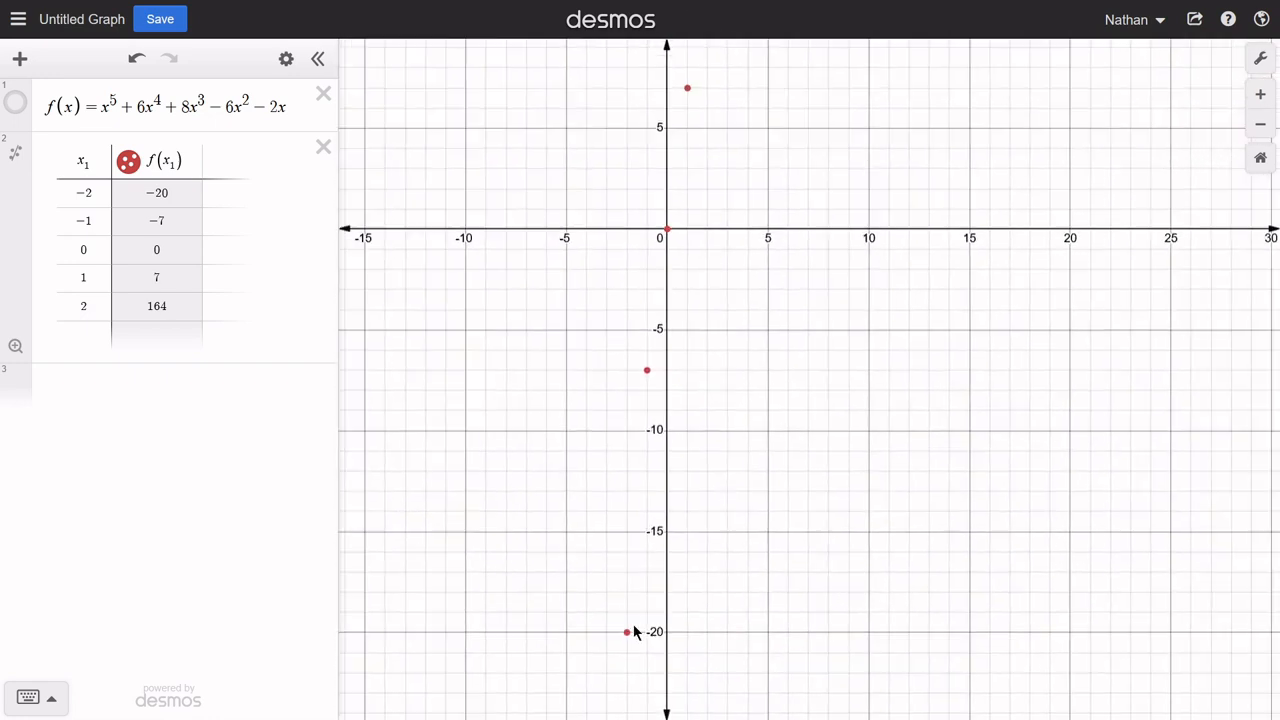
click(625, 633)
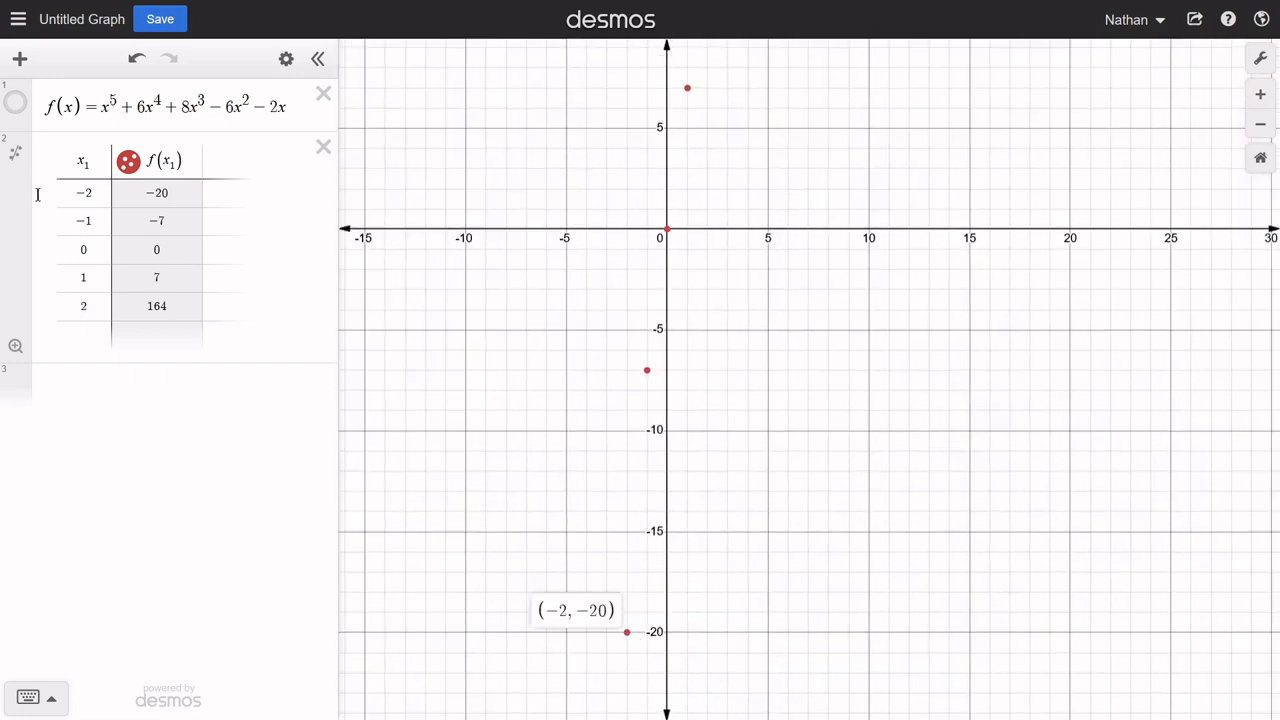
click(648, 372)
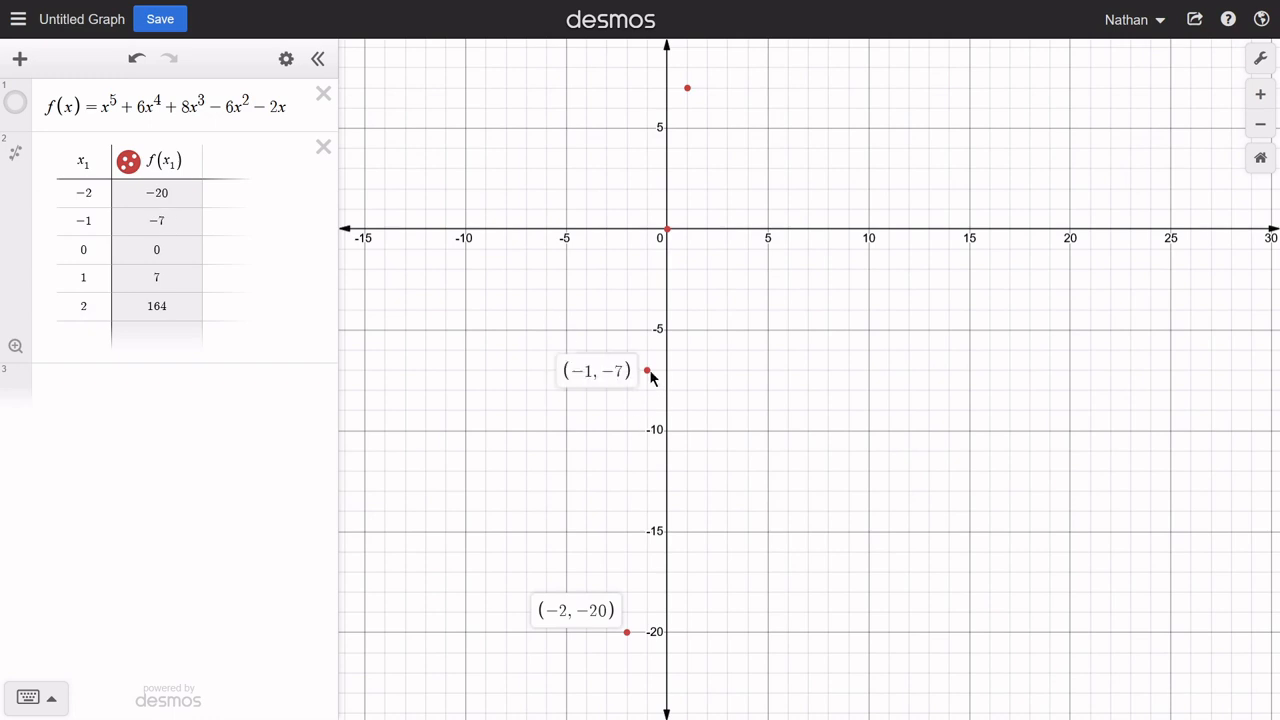
click(666, 231)
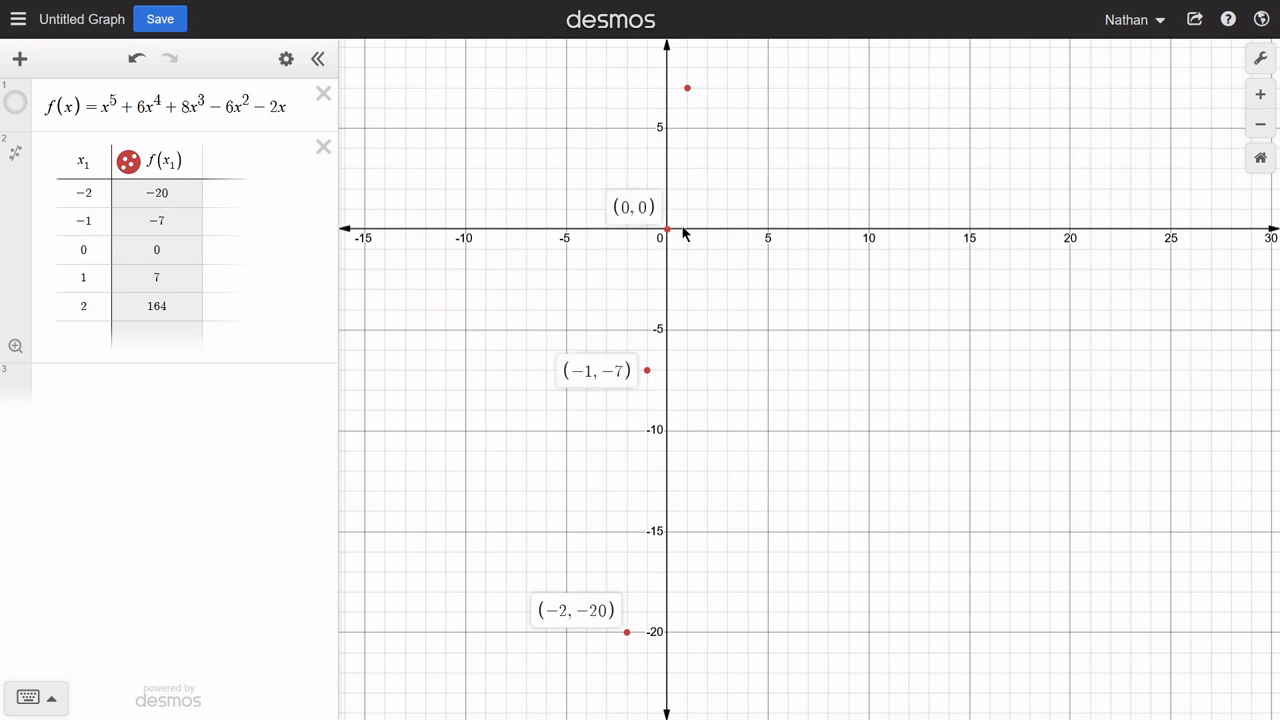
click(688, 88)
Step: Examine the plotted point for x_1 = 2 and how all the table points spread over a much wider graph range
drag(748, 91, 722, 236)
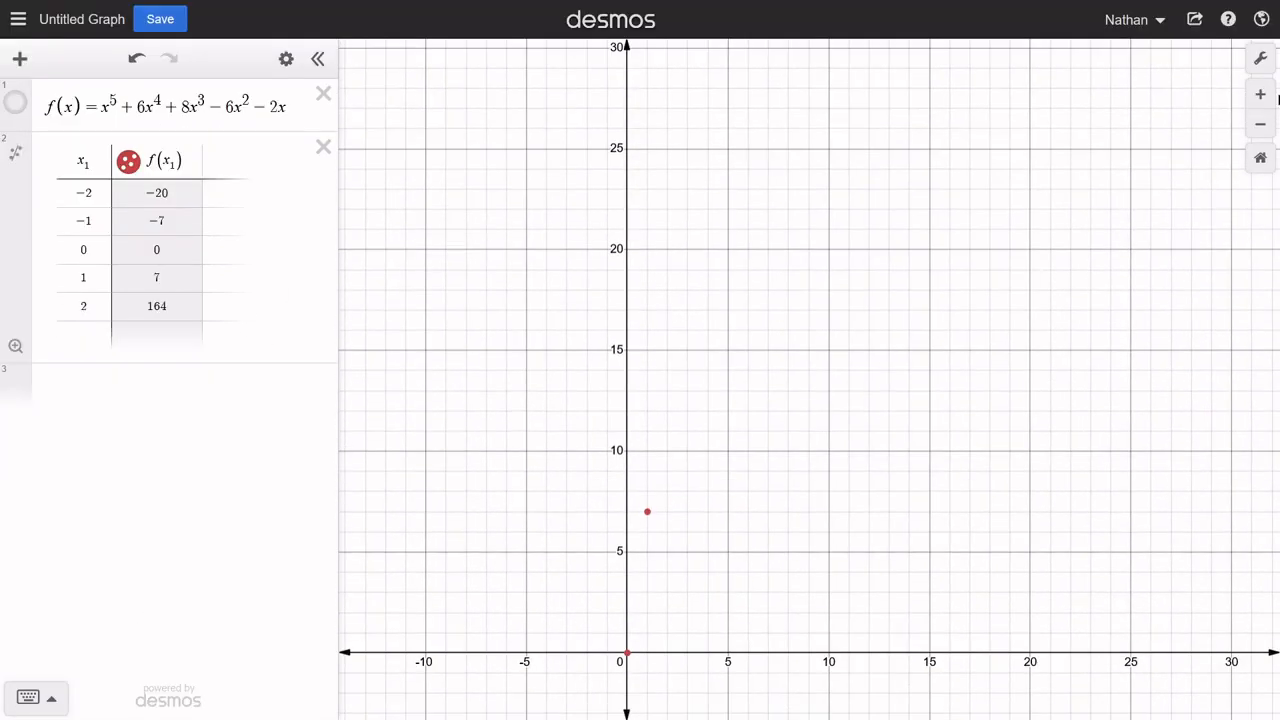
click(1260, 124)
click(1260, 124)
drag(939, 108, 966, 354)
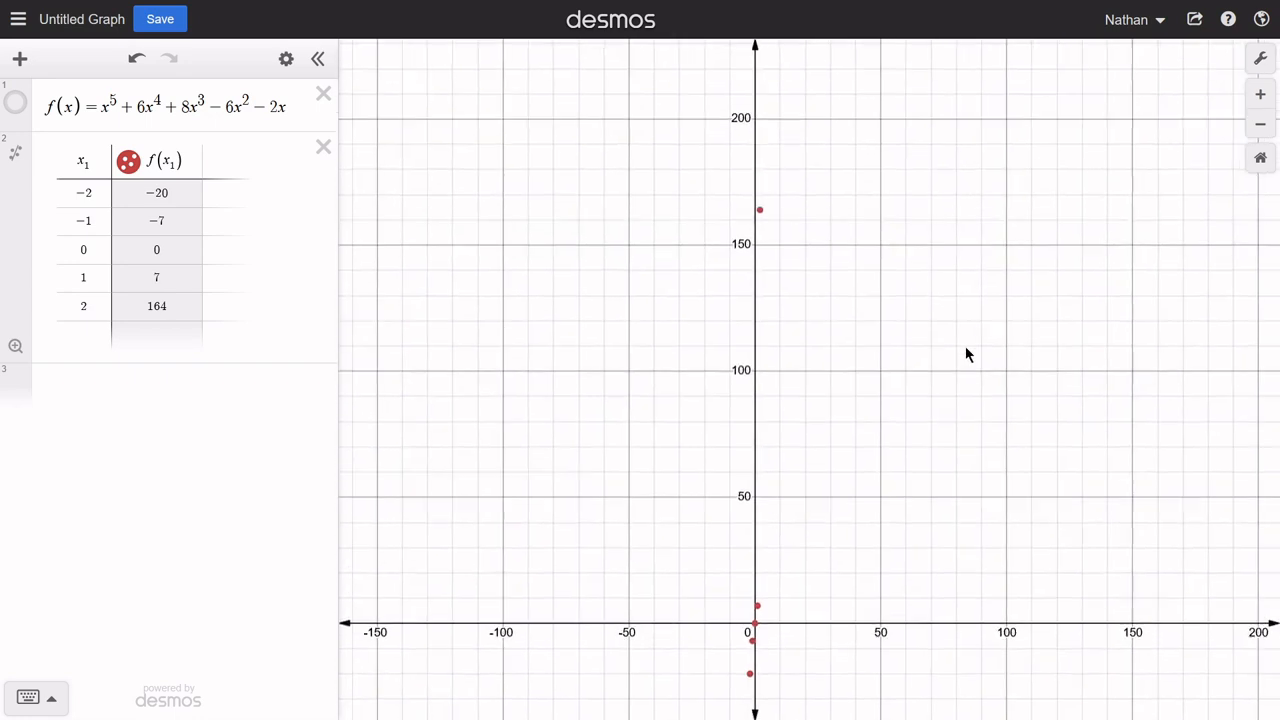
click(759, 234)
drag(880, 468, 825, 180)
drag(717, 622, 714, 520)
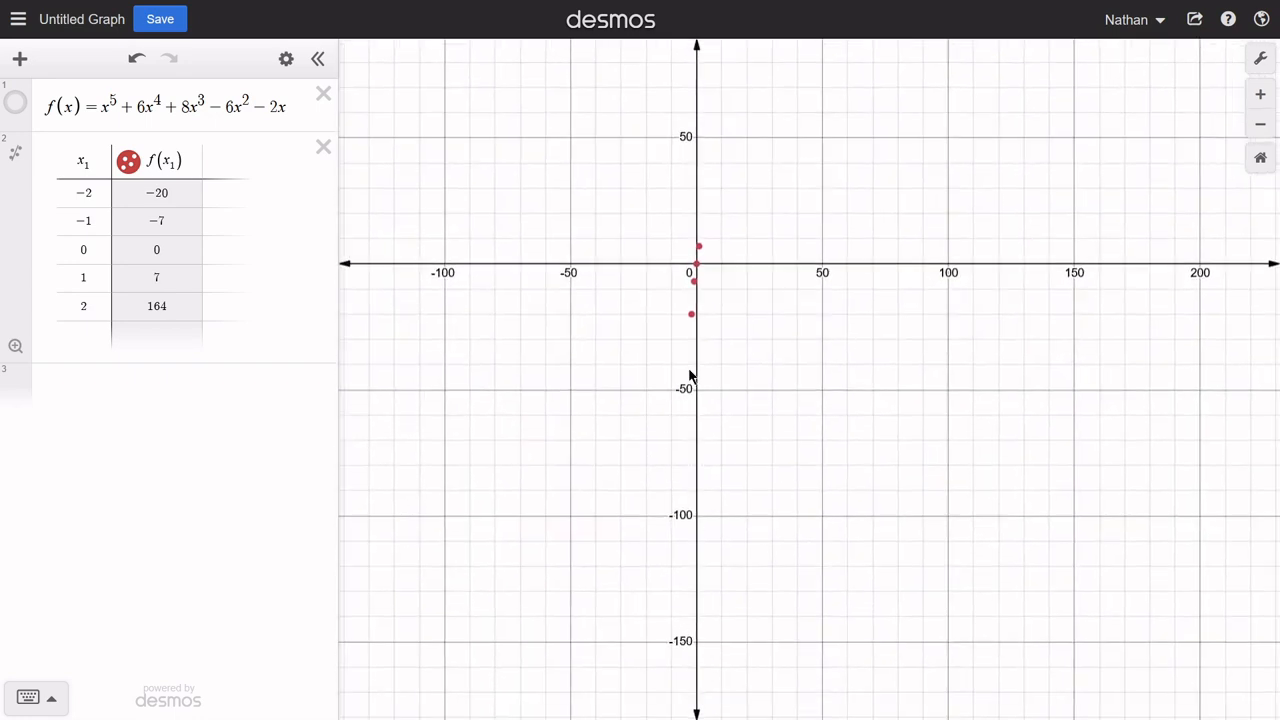
drag(753, 216, 716, 552)
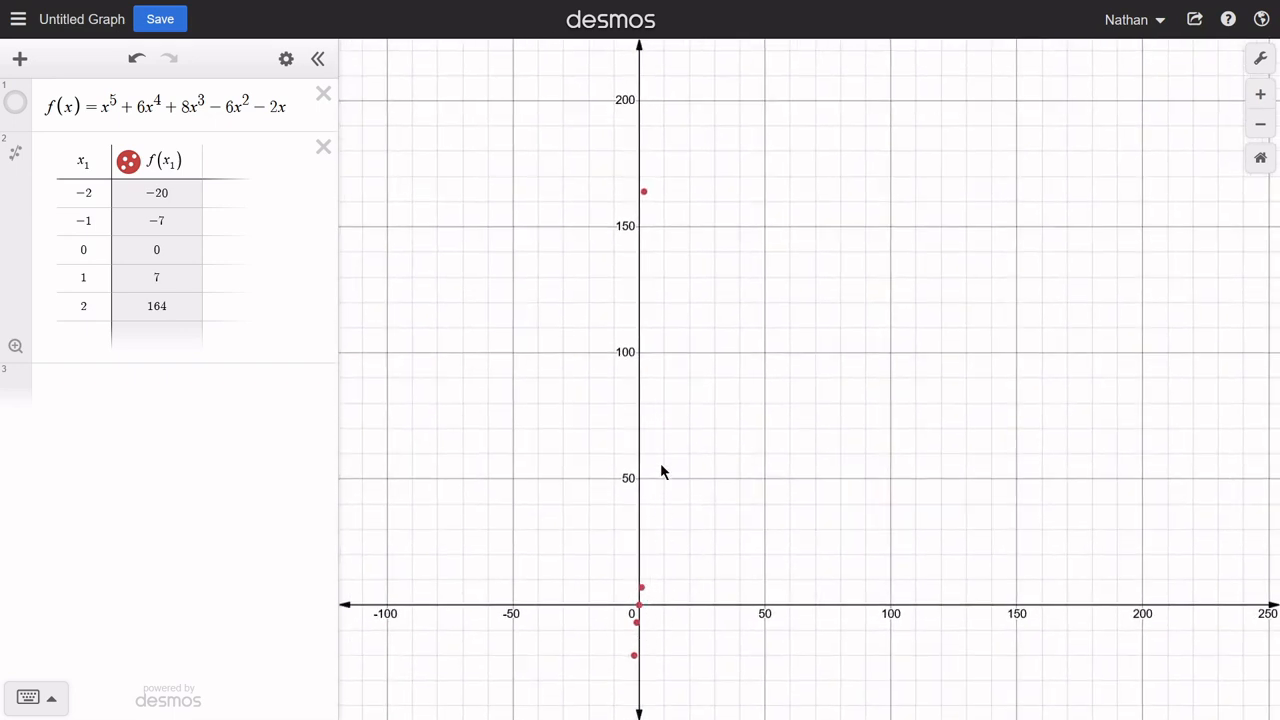
drag(732, 448, 735, 304)
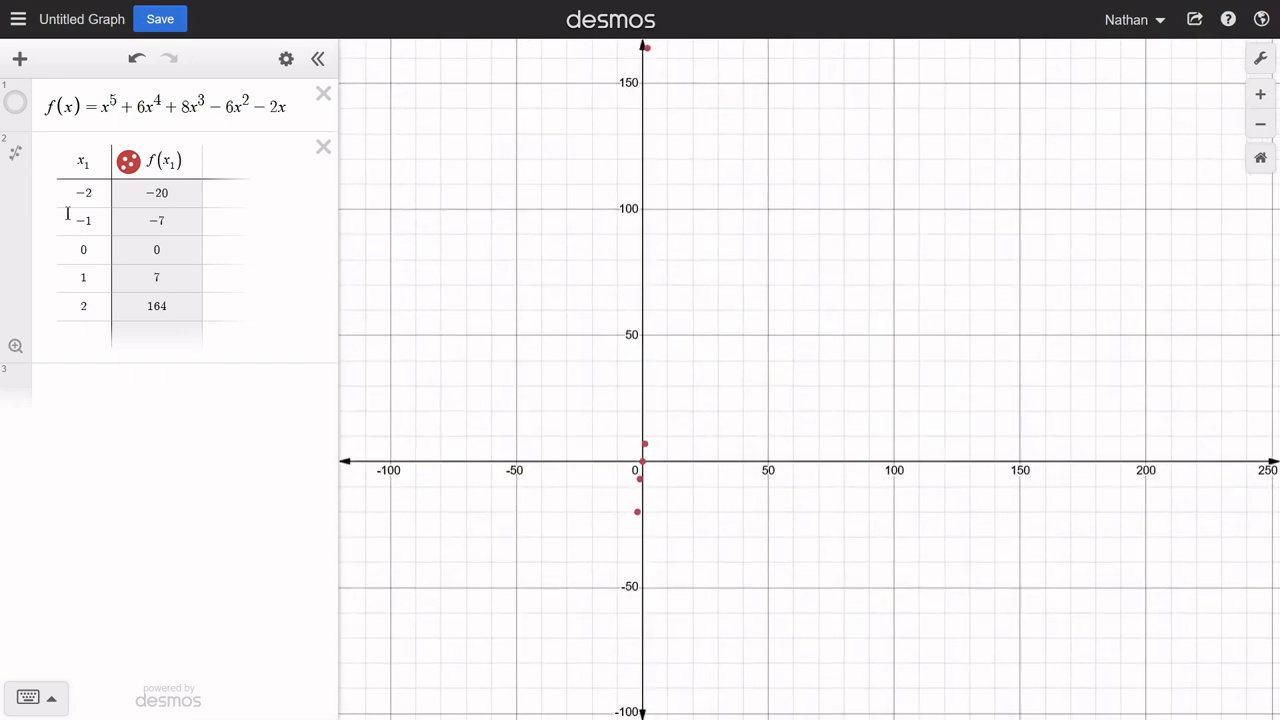
Step: Define the list x_2=[-20,-19,...,20] on a new expression line between the function and the table
click(289, 116)
key(Return)
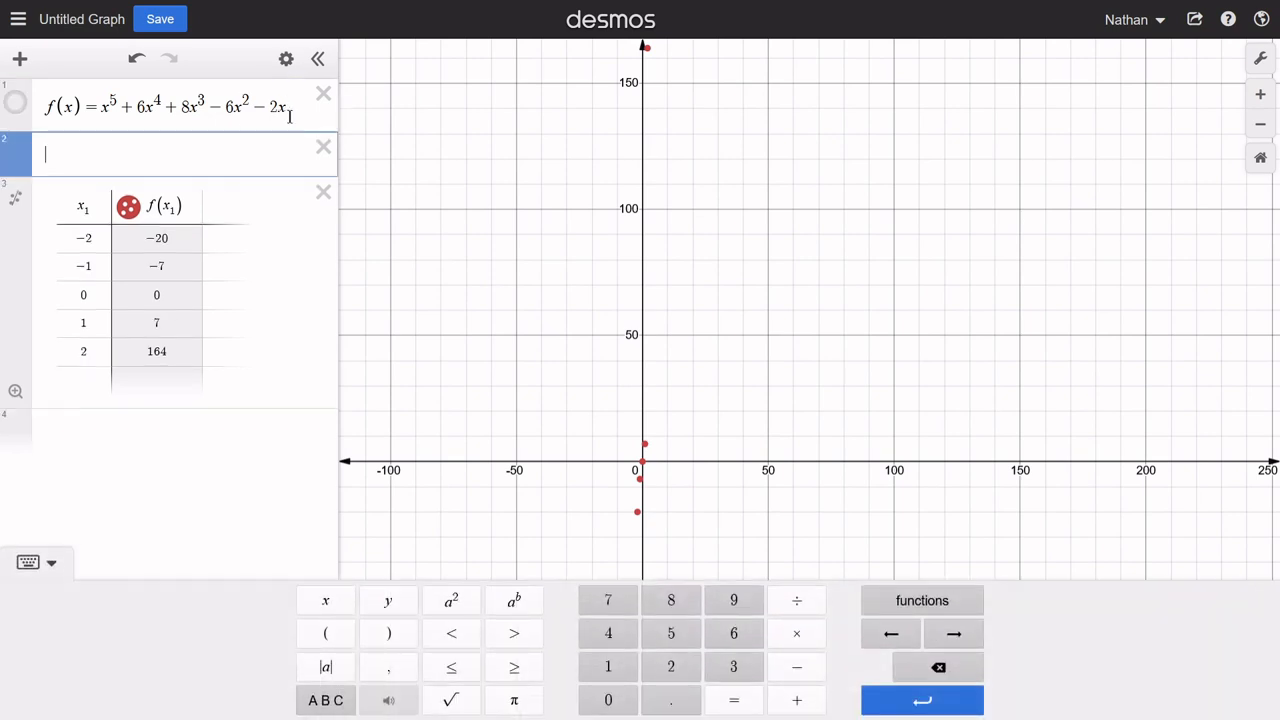
text([)
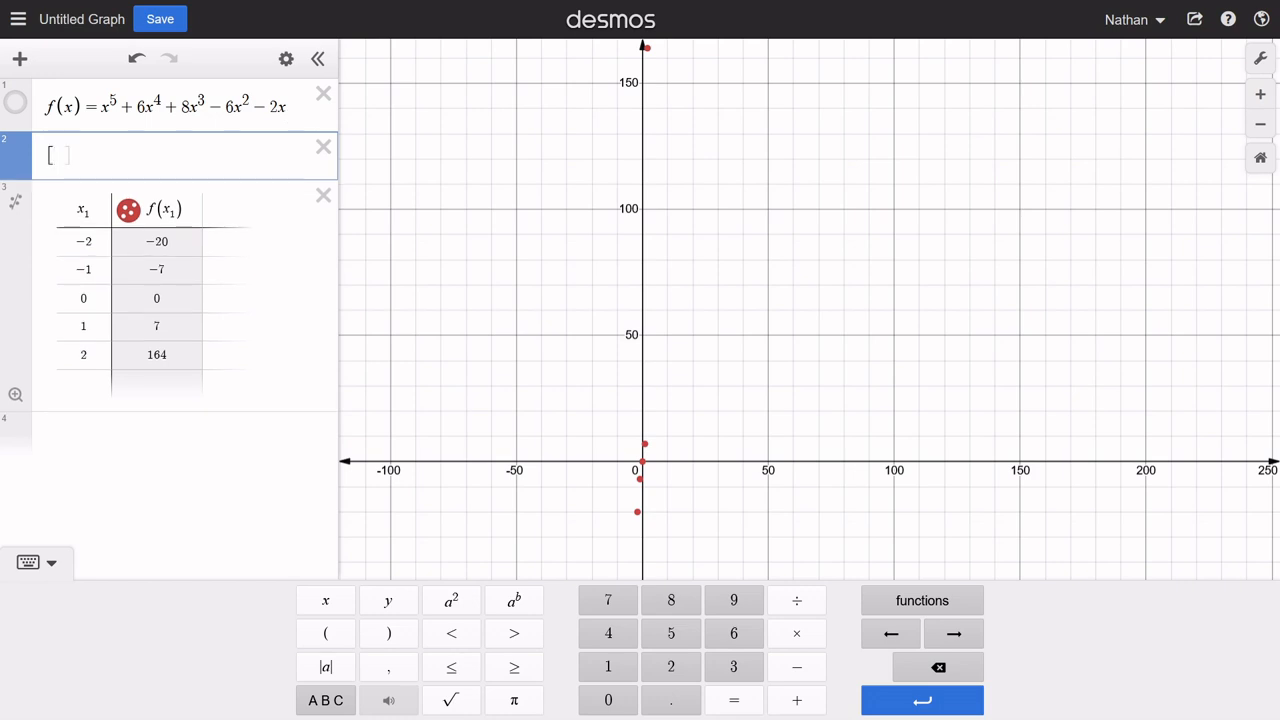
text(-)
text(20,)
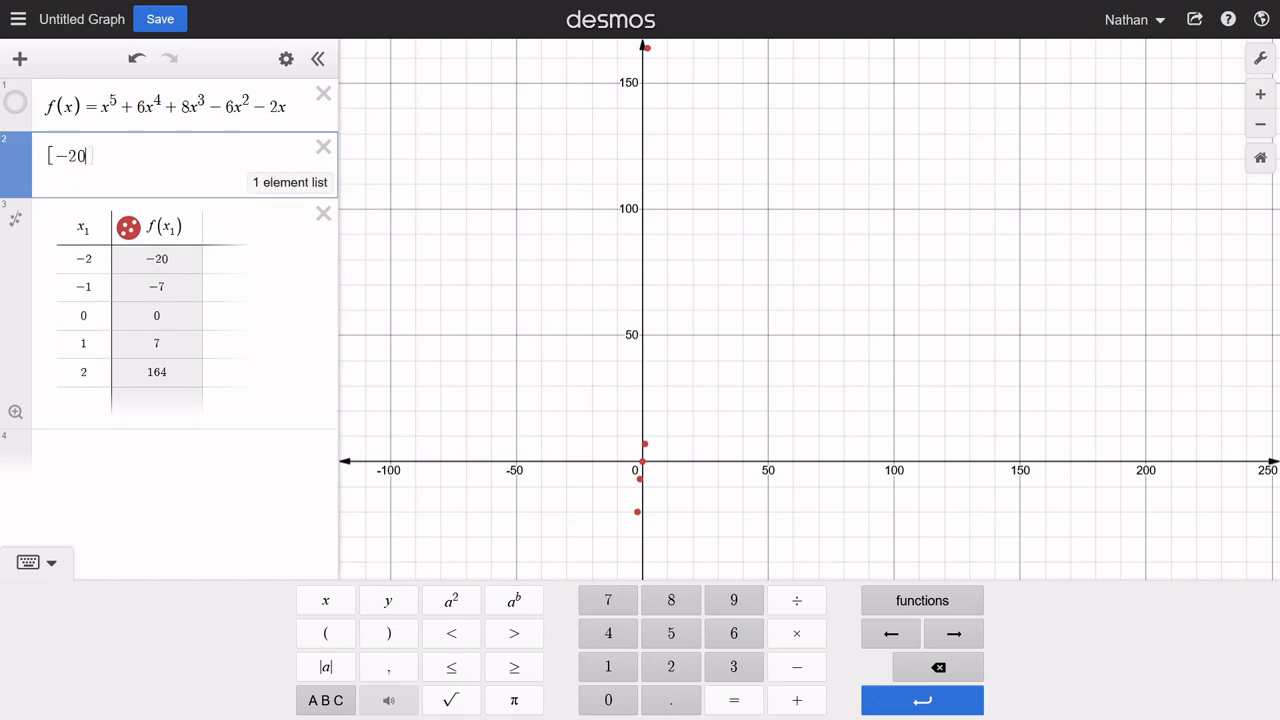
text(-)
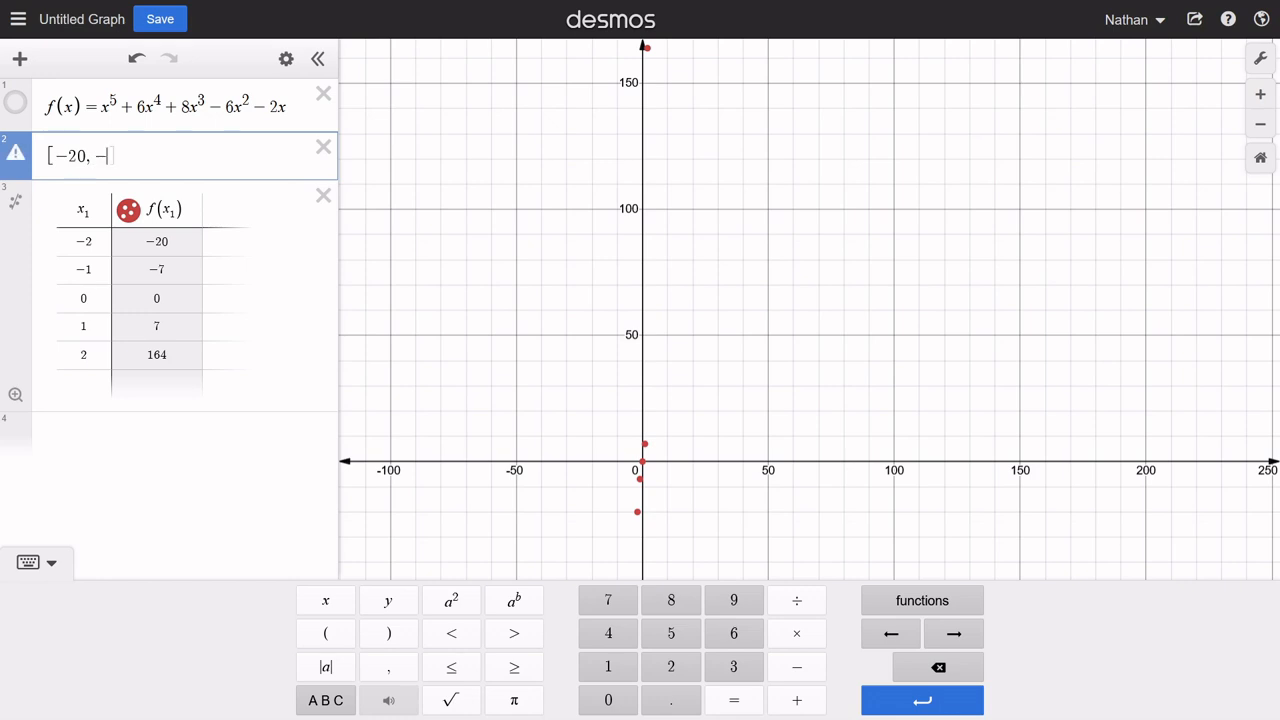
text(19)
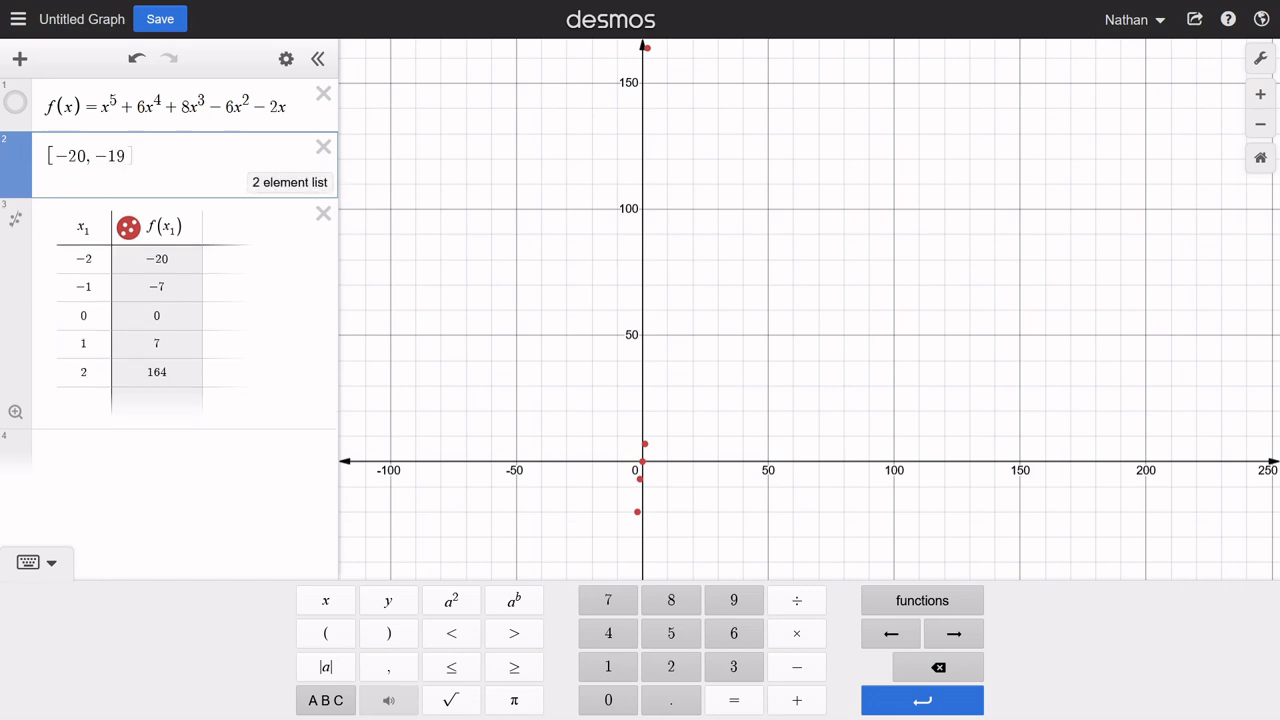
text(,)
text(..)
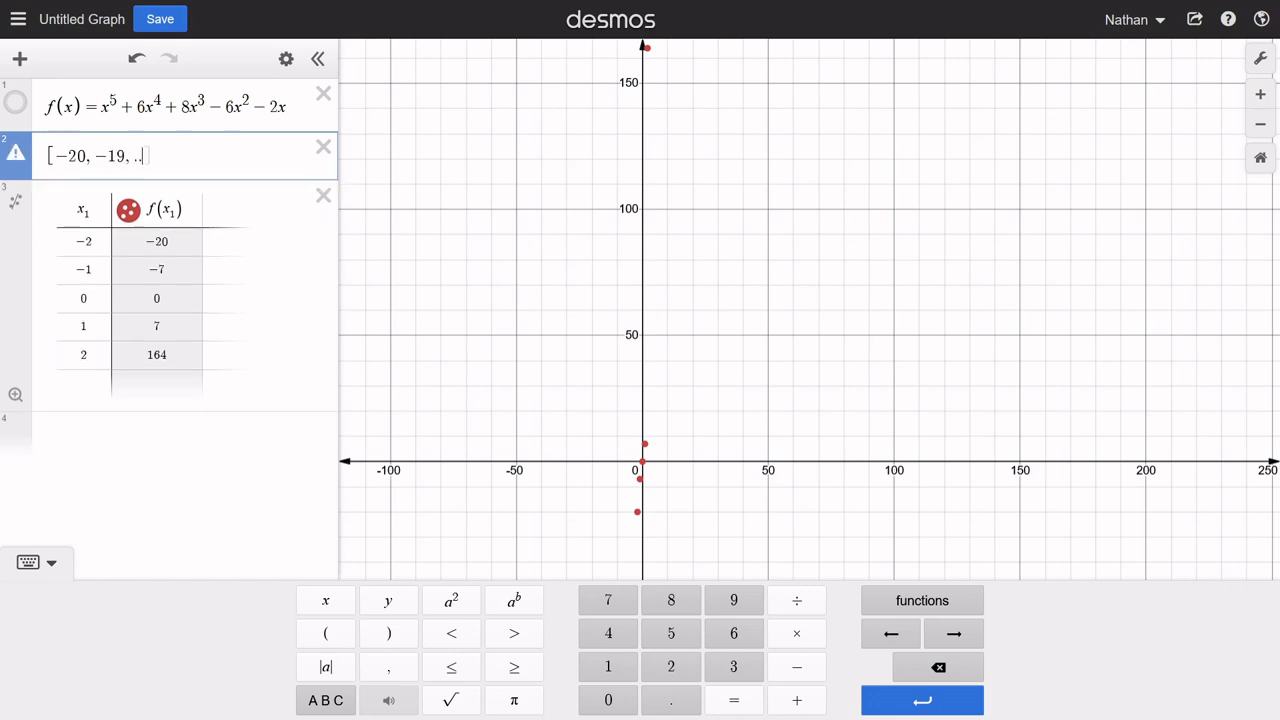
text(.,20)
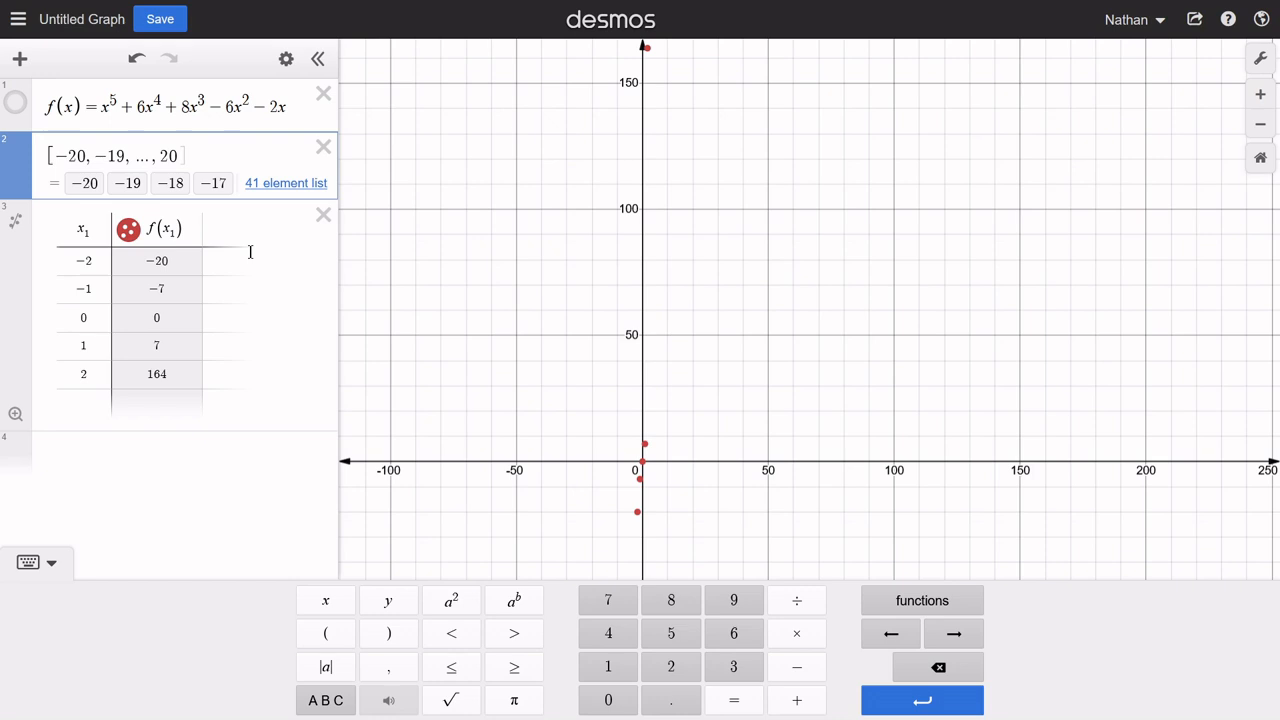
text(x_1)
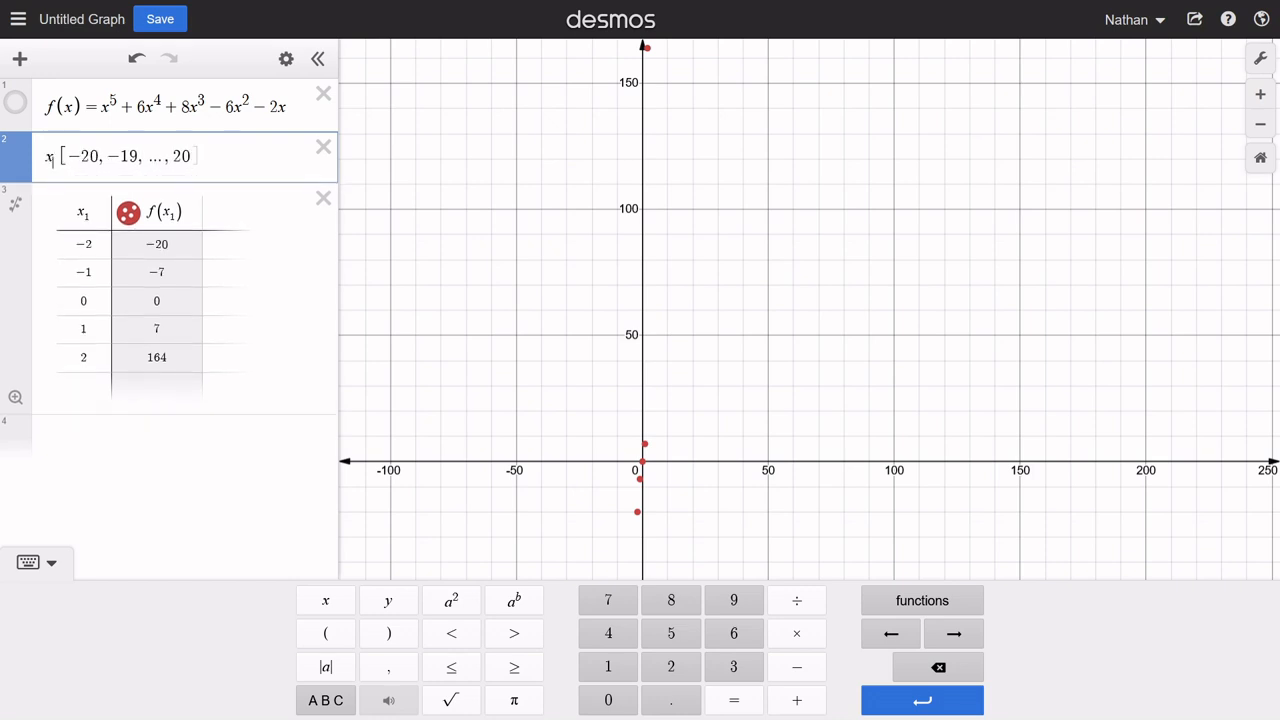
text(=)
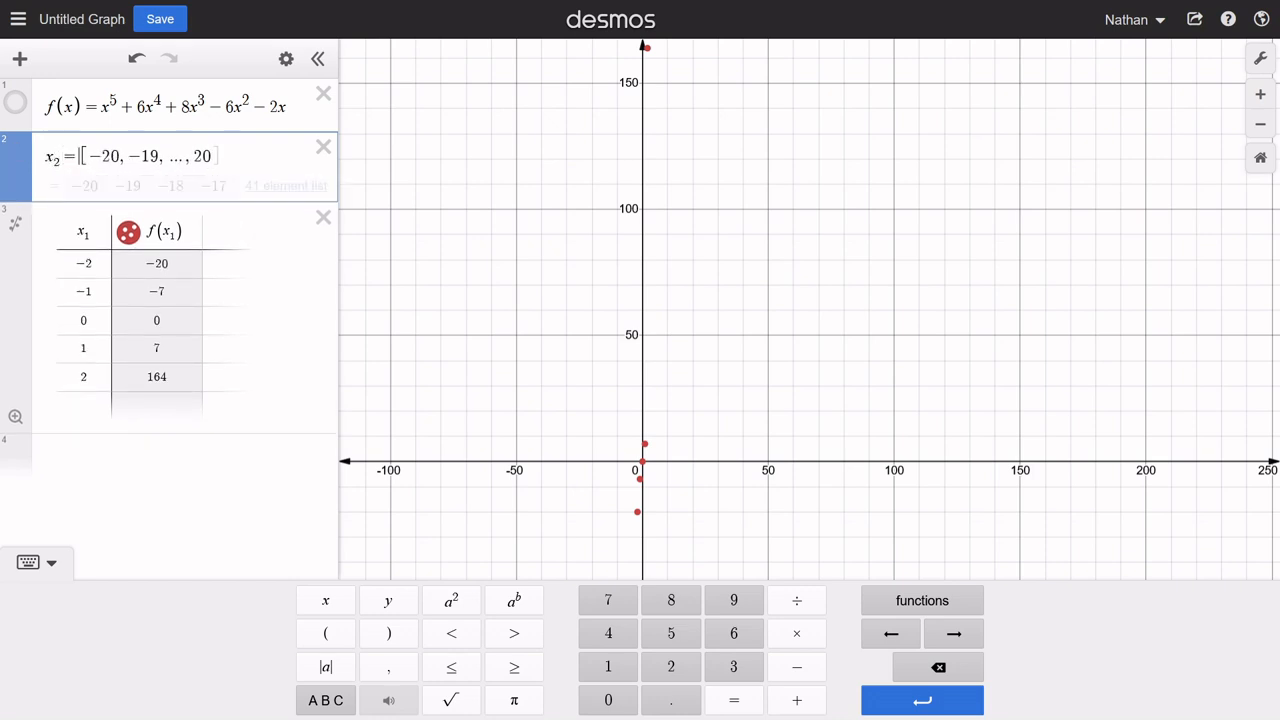
Step: Change the table's column headings to x_2 and f(x_2) so it tabulates the list's values
click(93, 236)
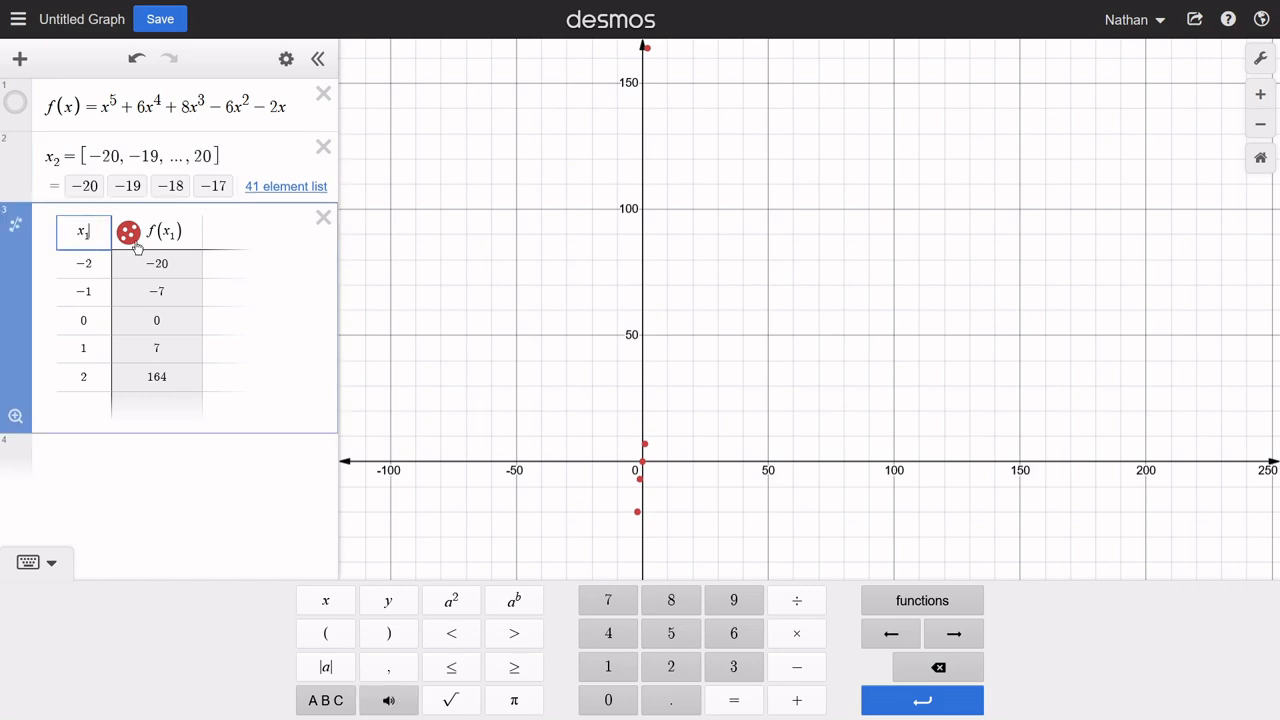
key(BackSpace)
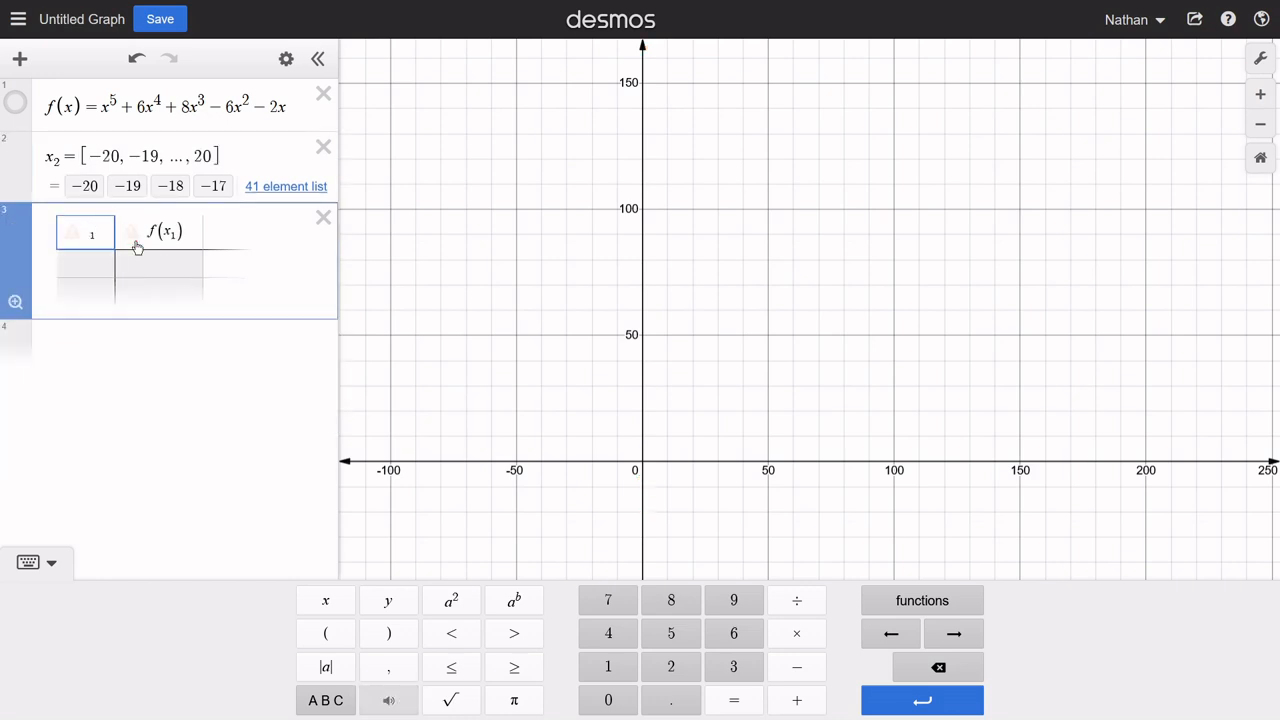
text(x)
key(Right)
key(Right)
key(BackSpace)
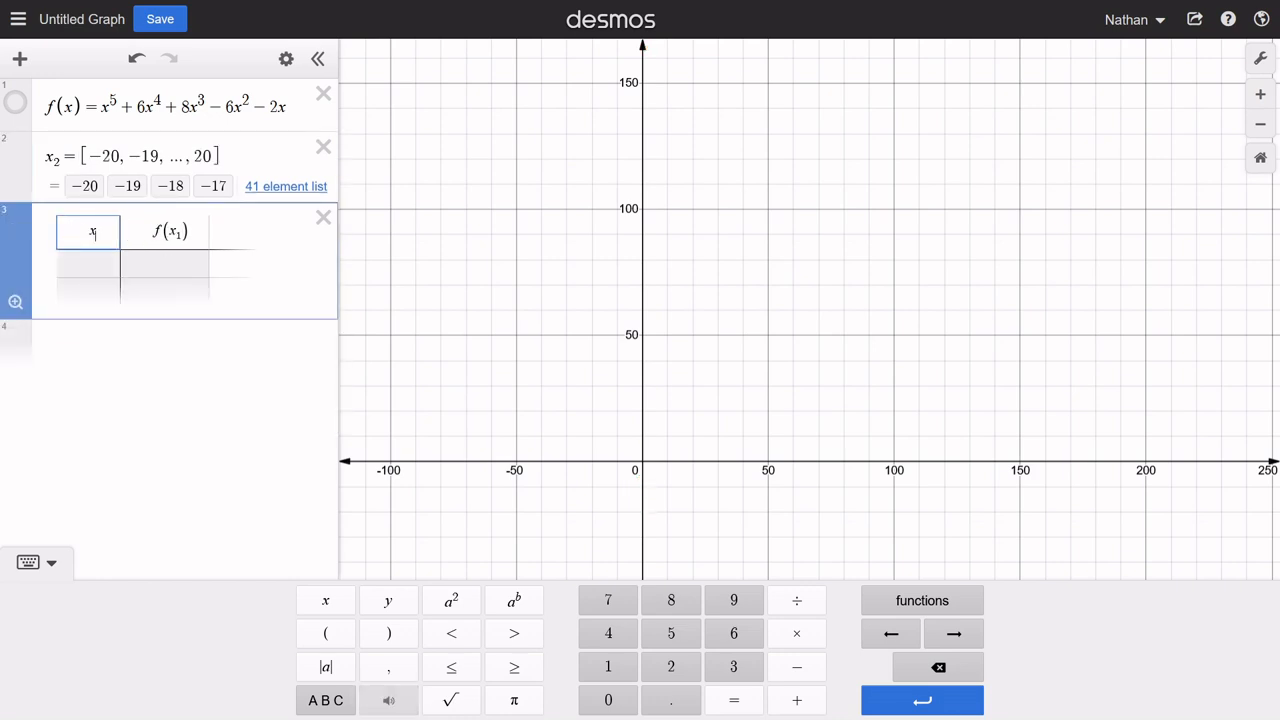
text(2)
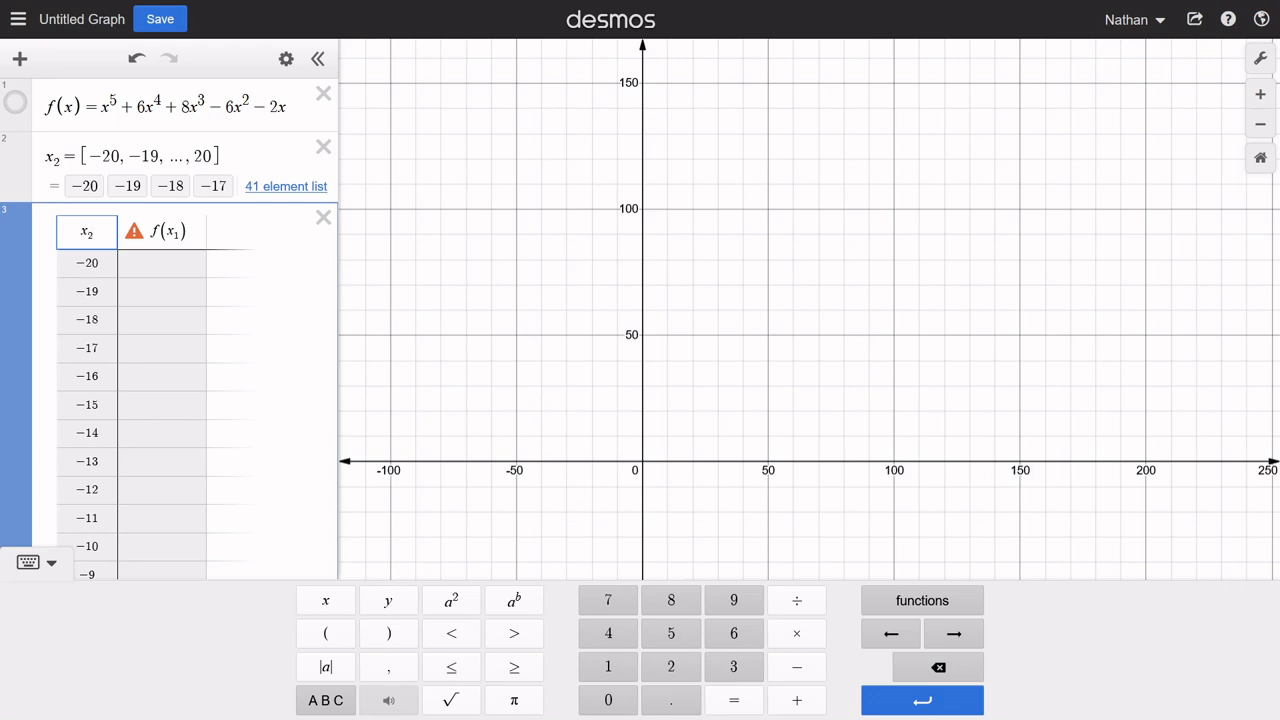
click(177, 235)
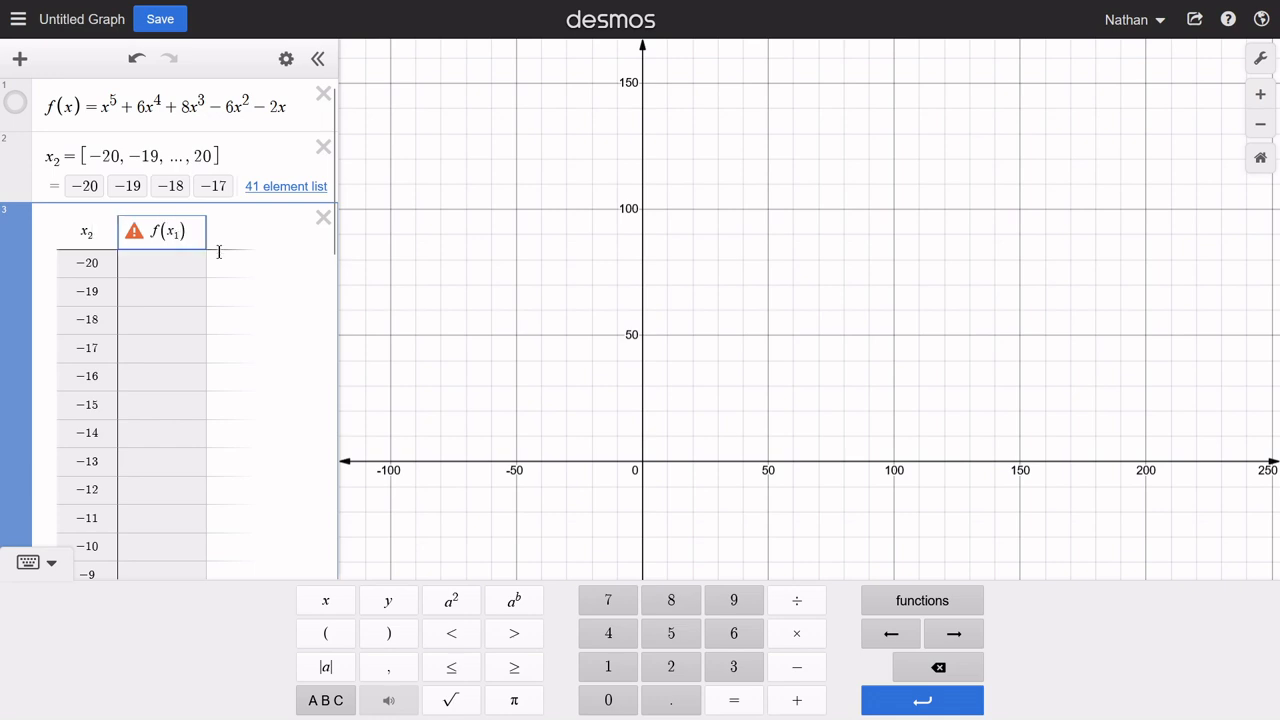
key(BackSpace)
text(2)
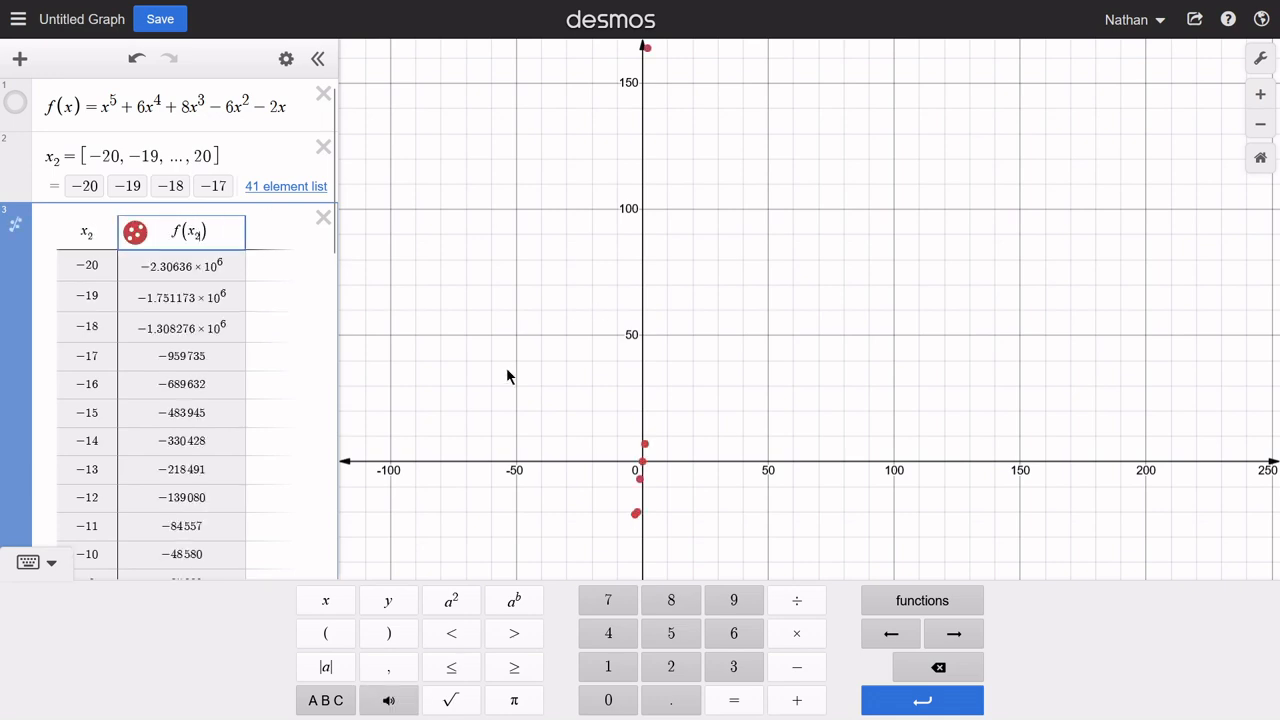
drag(624, 478, 628, 118)
scroll(640, 317, down, 2)
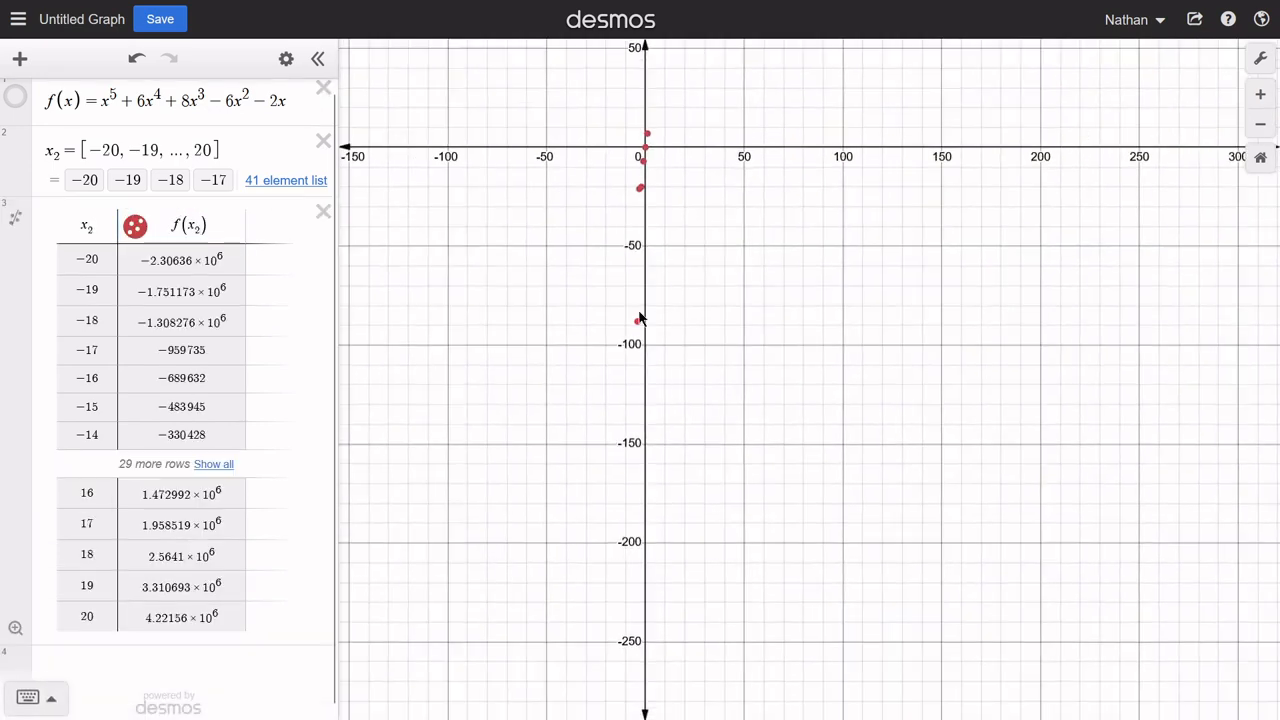
click(1260, 124)
click(1260, 124)
click(1260, 124)
click(1260, 58)
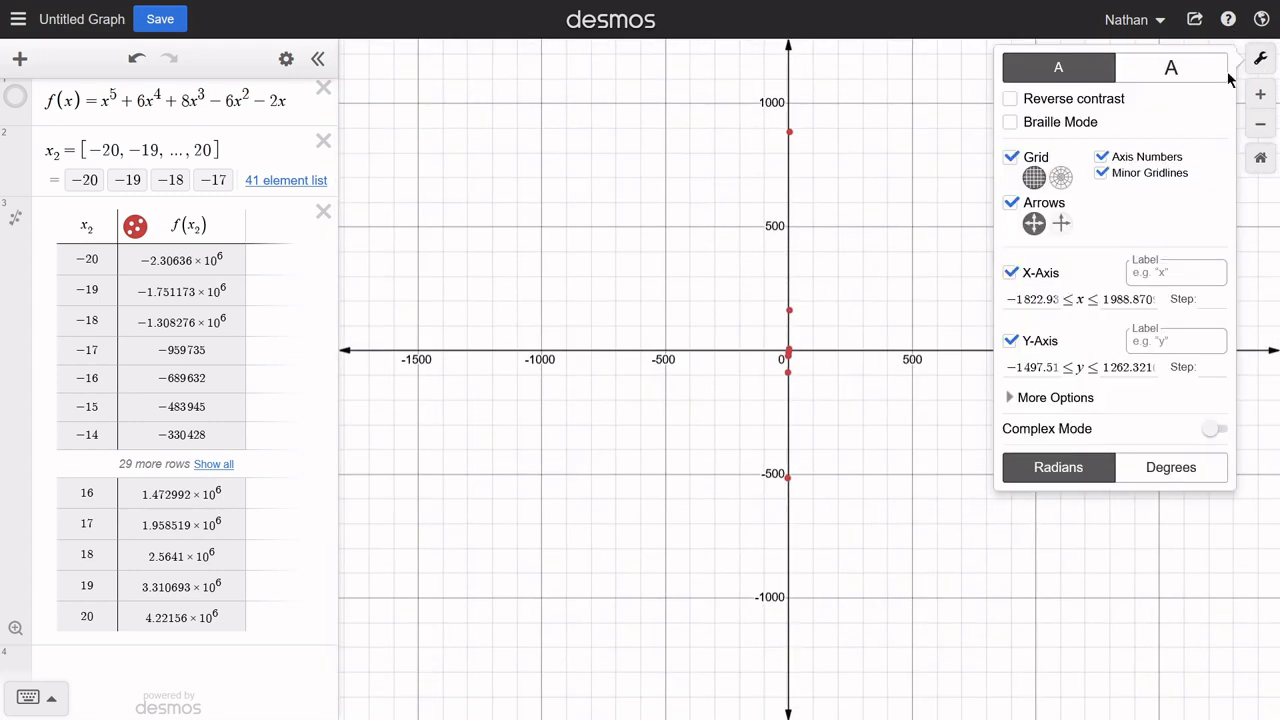
click(1055, 300)
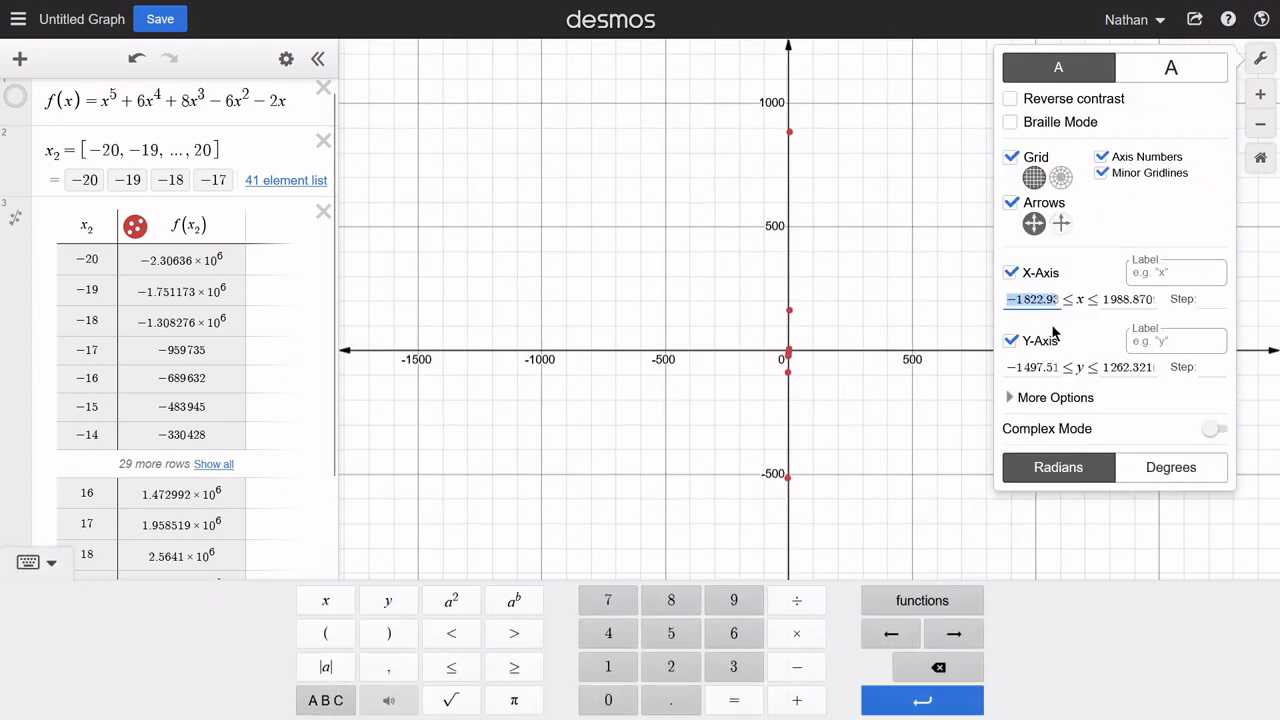
text(-571)
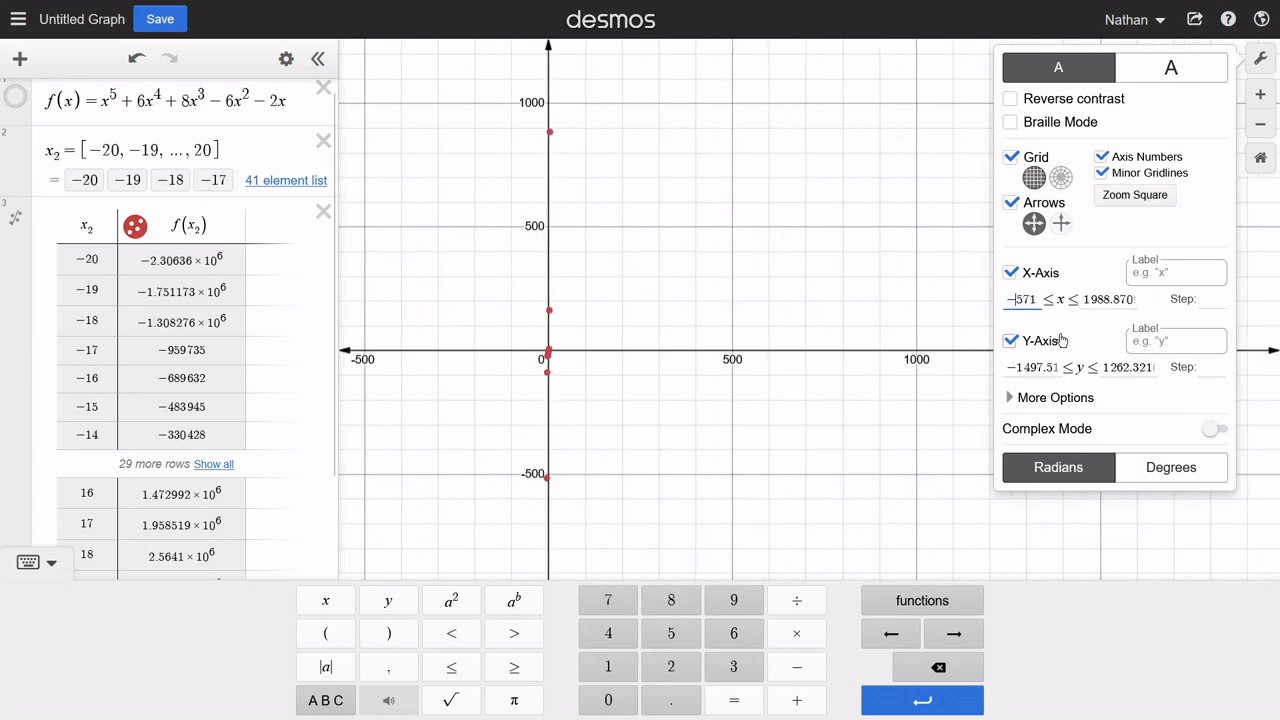
key(Left)
key(Left)
key(Left)
text(20)
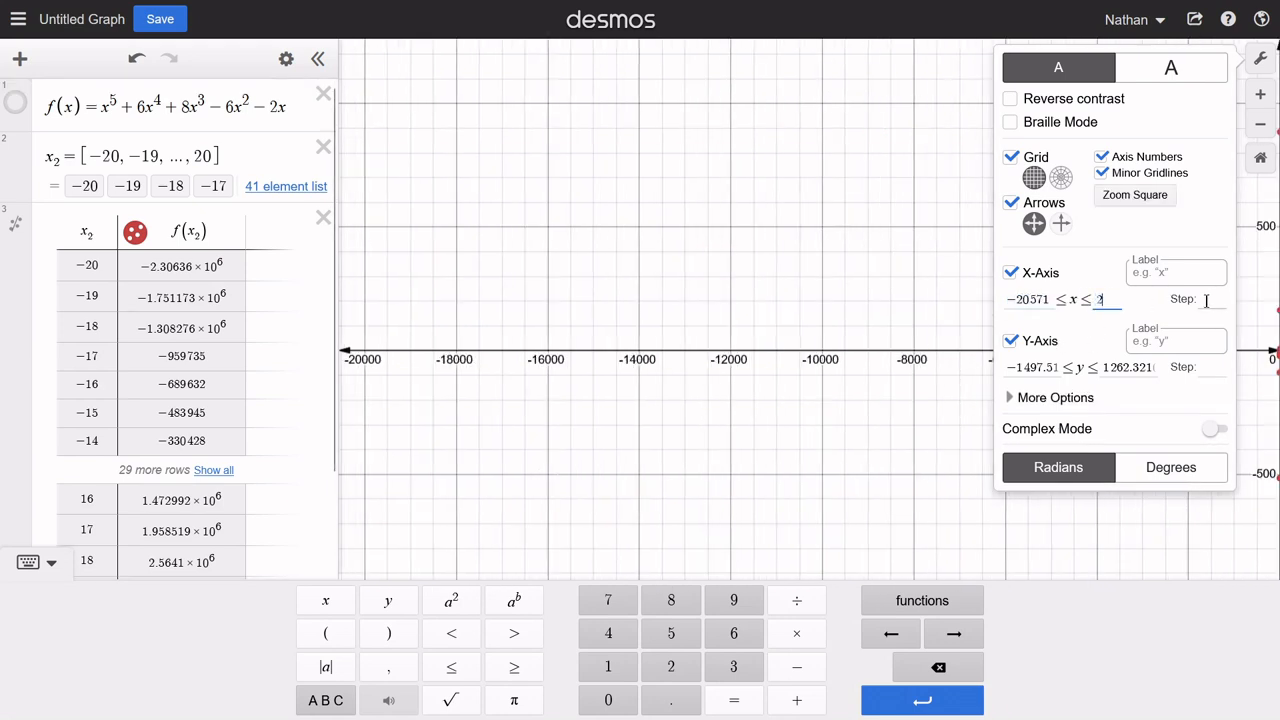
click(989, 317)
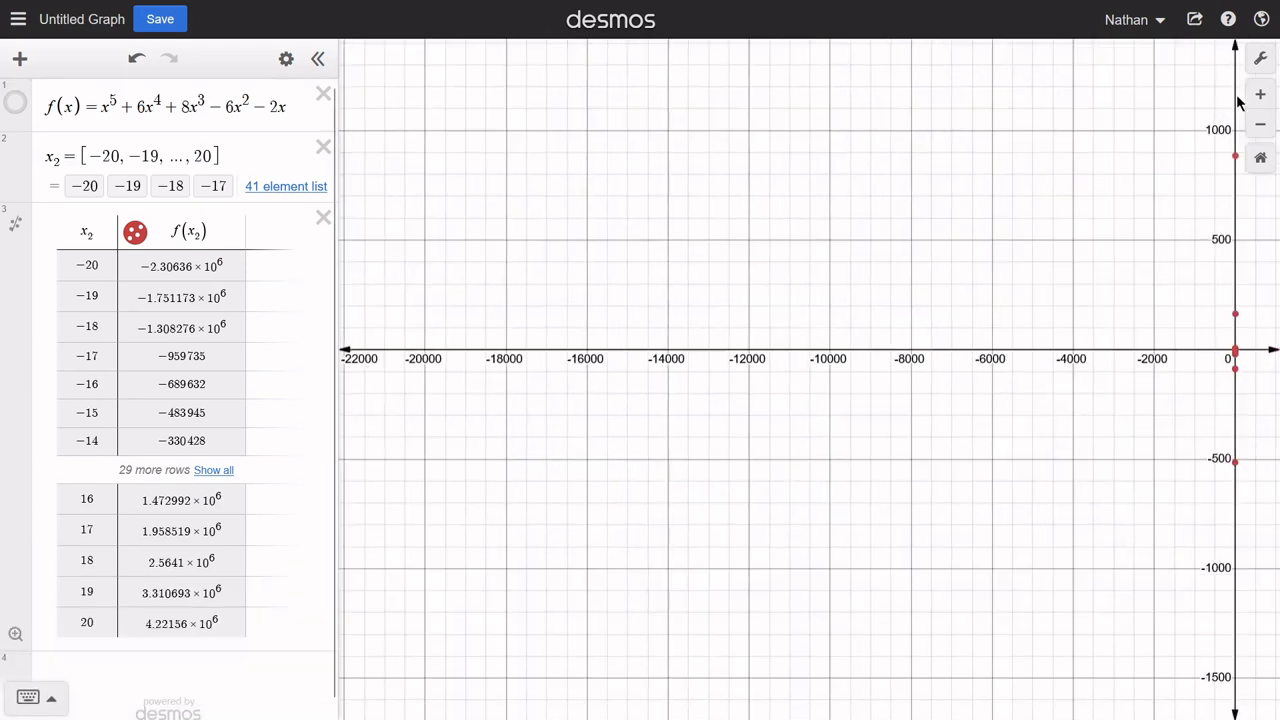
Step: Set the graph's x-axis range to -20 ≤ x ≤ 20
click(1260, 58)
click(1012, 299)
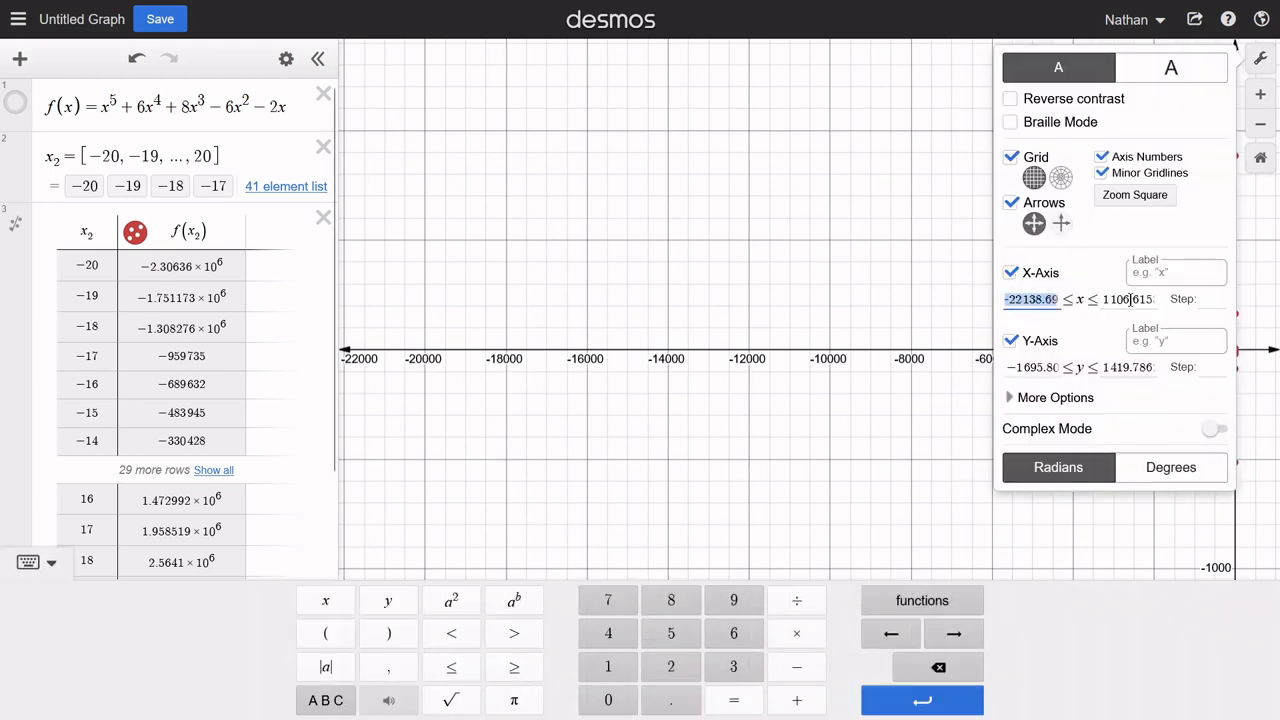
text(-20)
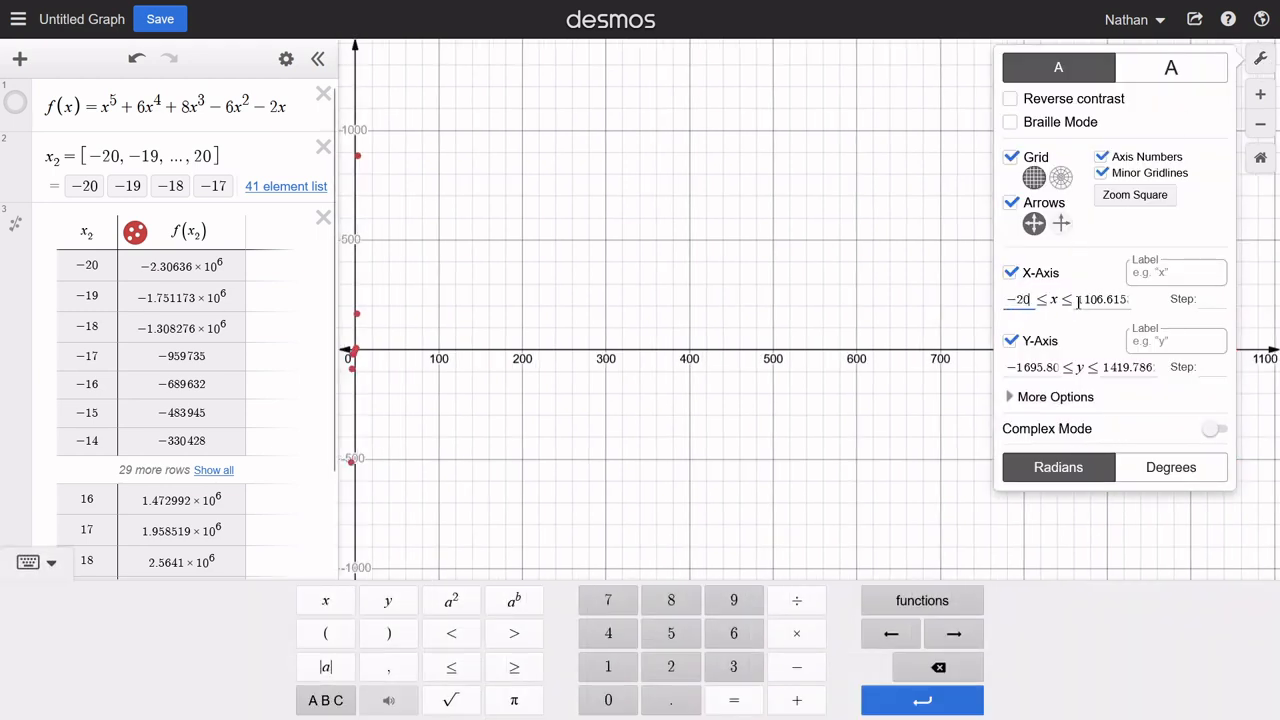
click(1080, 300)
text(20)
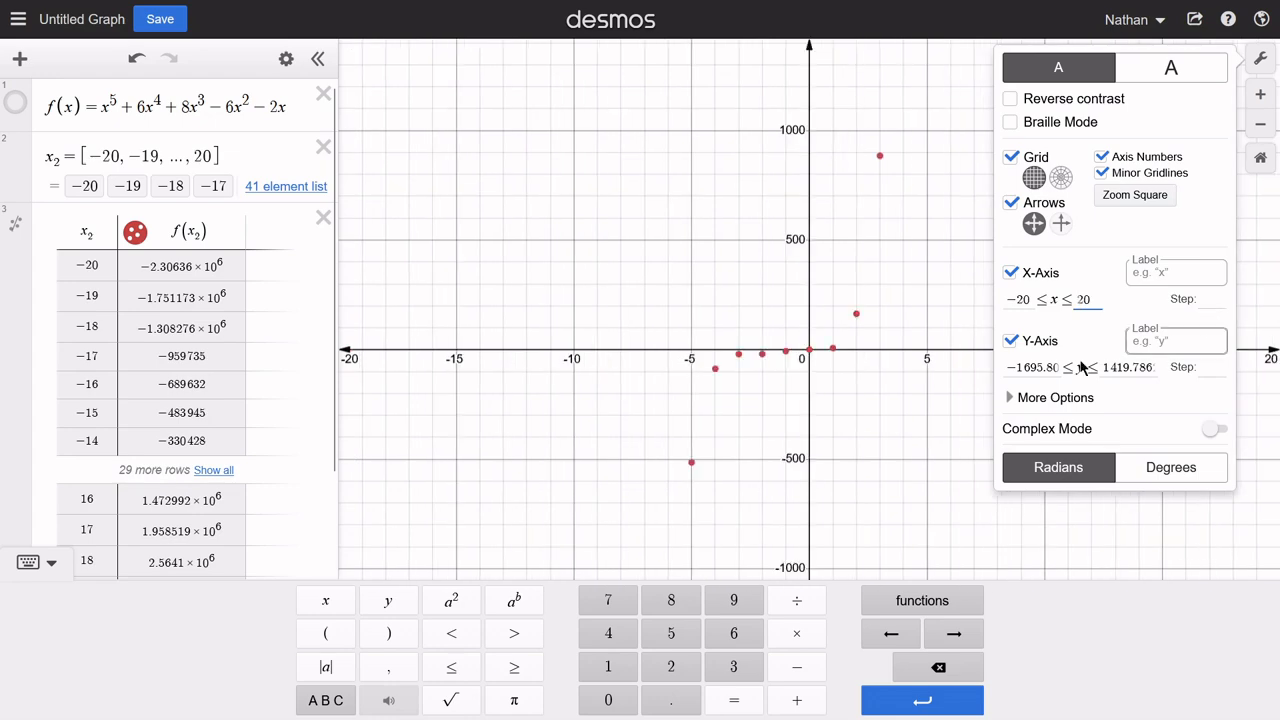
click(878, 393)
Step: Change the x_2 list to [-10,-9,...,10]
scroll(860, 390, down, 2)
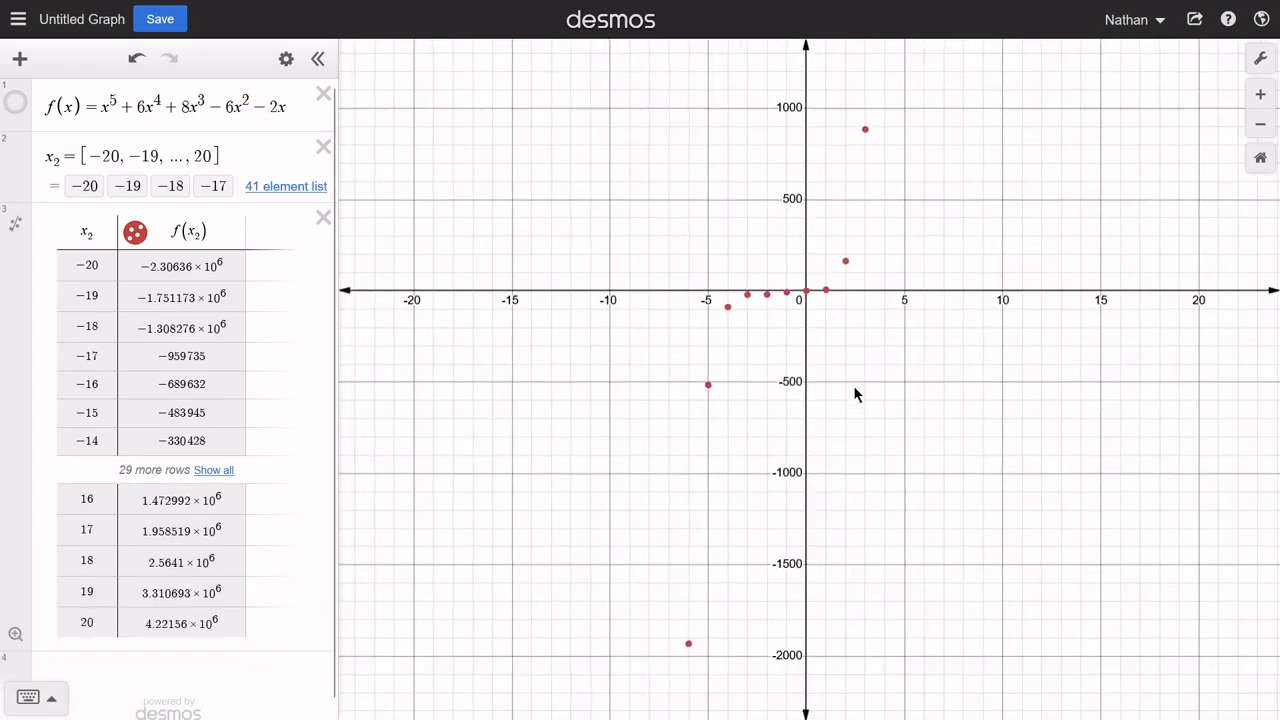
scroll(855, 390, down, 2)
drag(932, 385, 902, 388)
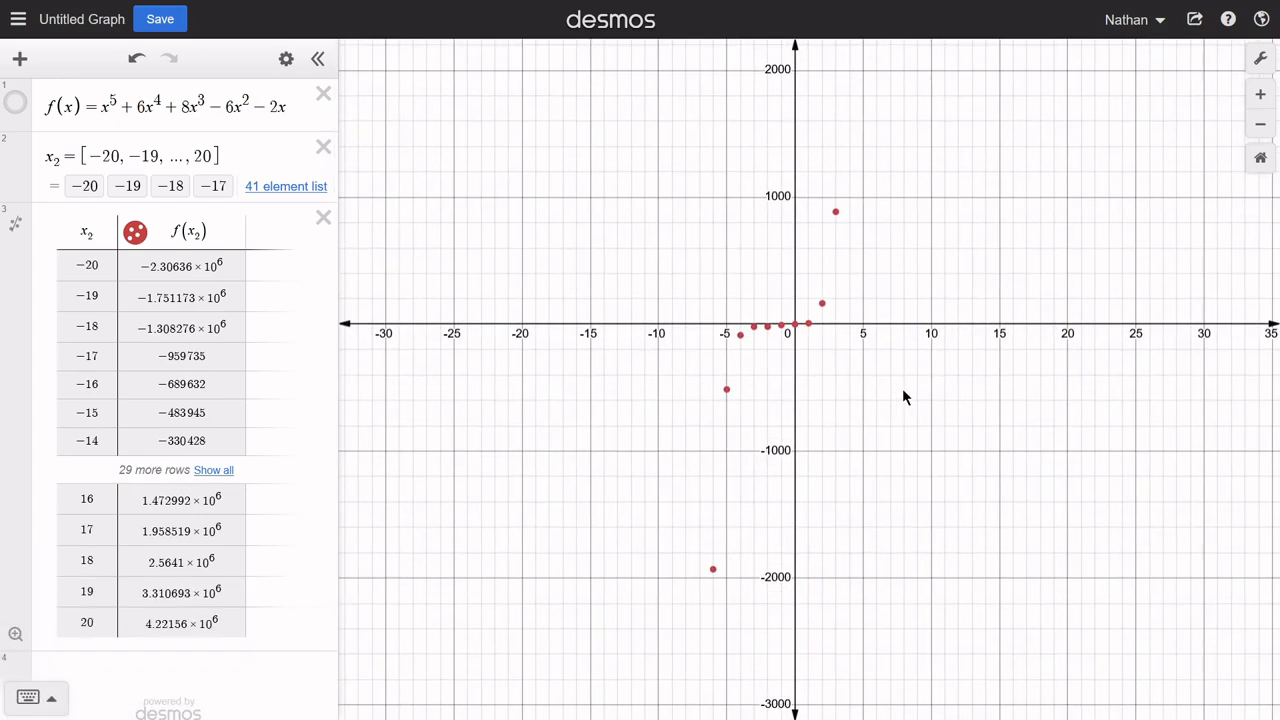
drag(926, 337, 911, 357)
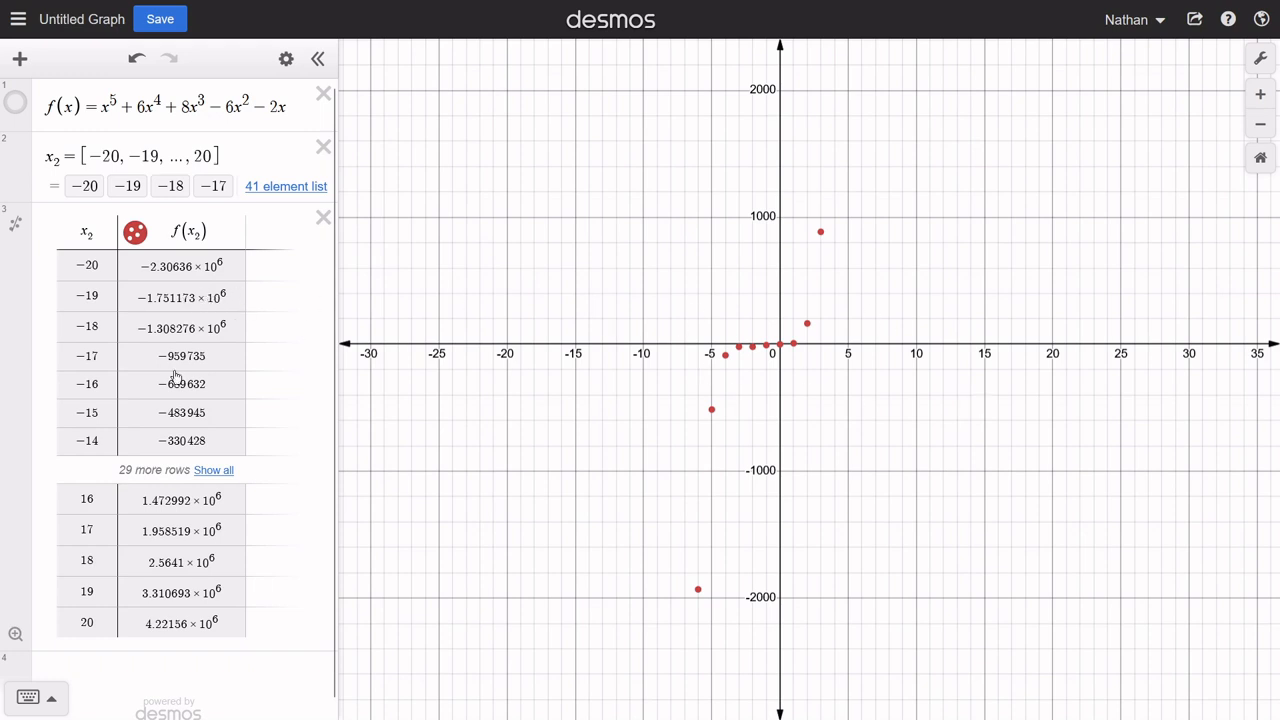
scroll(175, 498, down, 1)
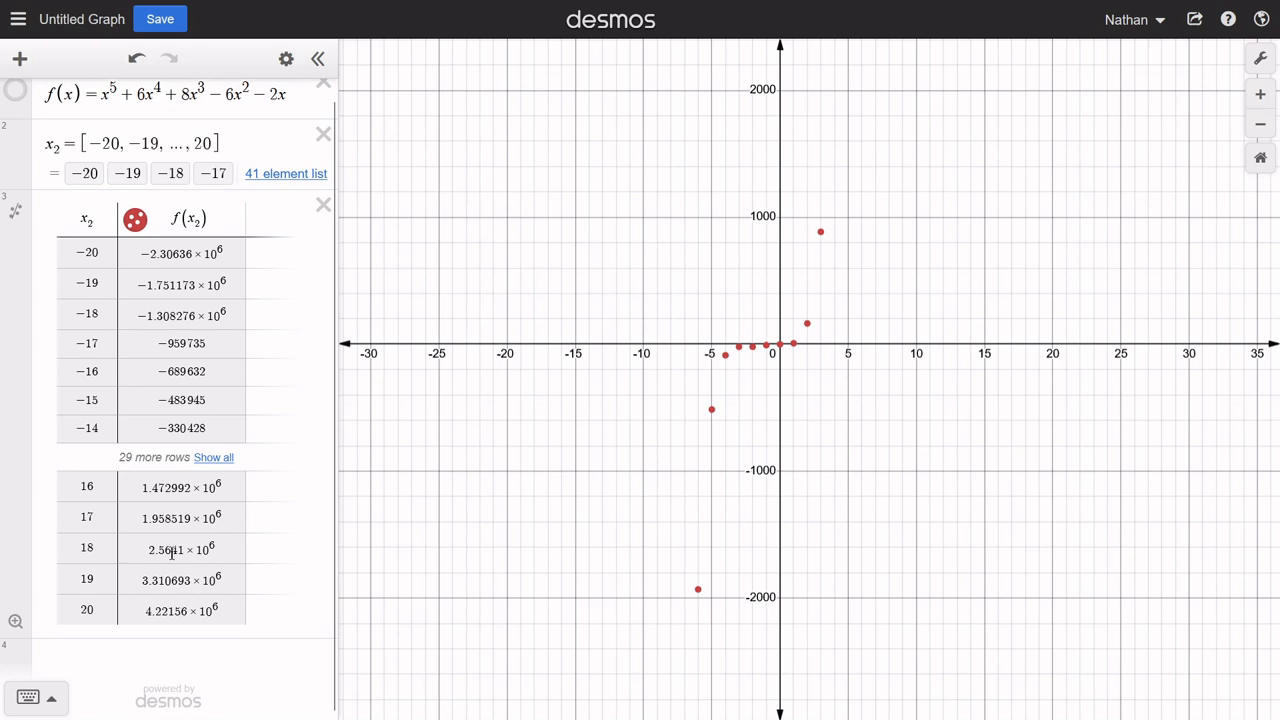
click(110, 148)
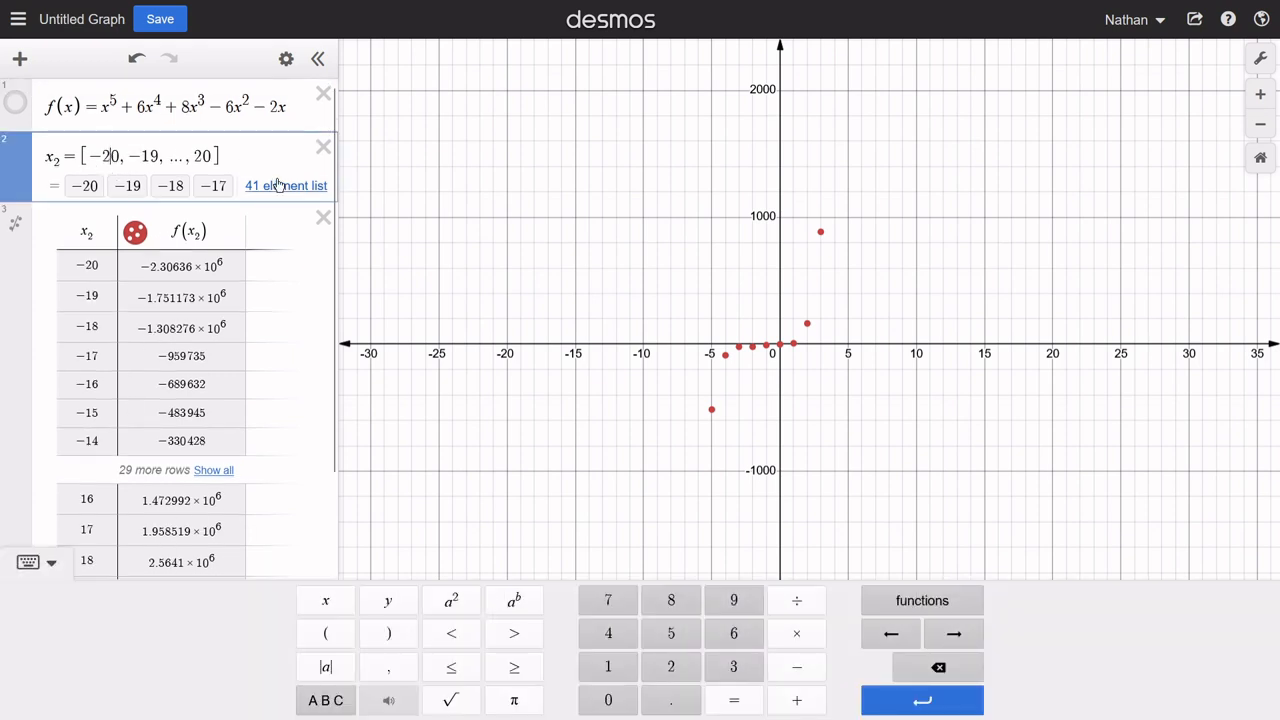
key(BackSpace)
click(197, 158)
key(BackSpace)
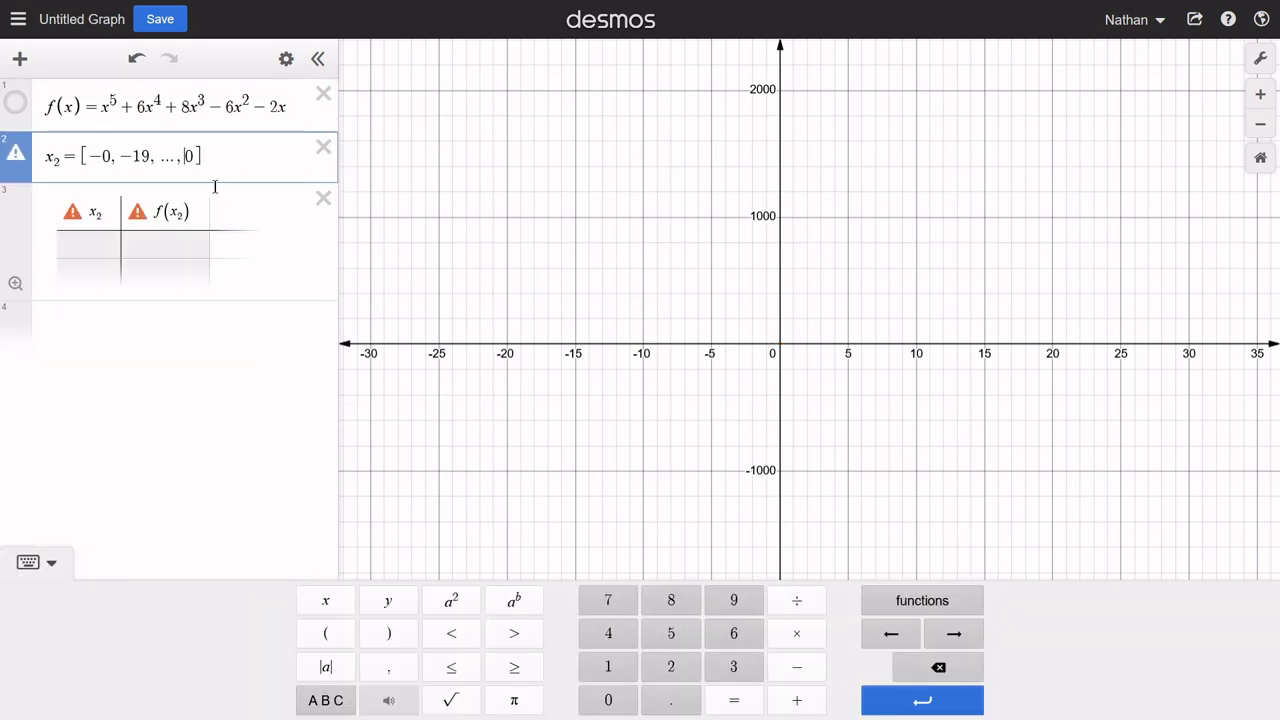
text(1)
click(105, 157)
key(BackSpace)
text(-1)
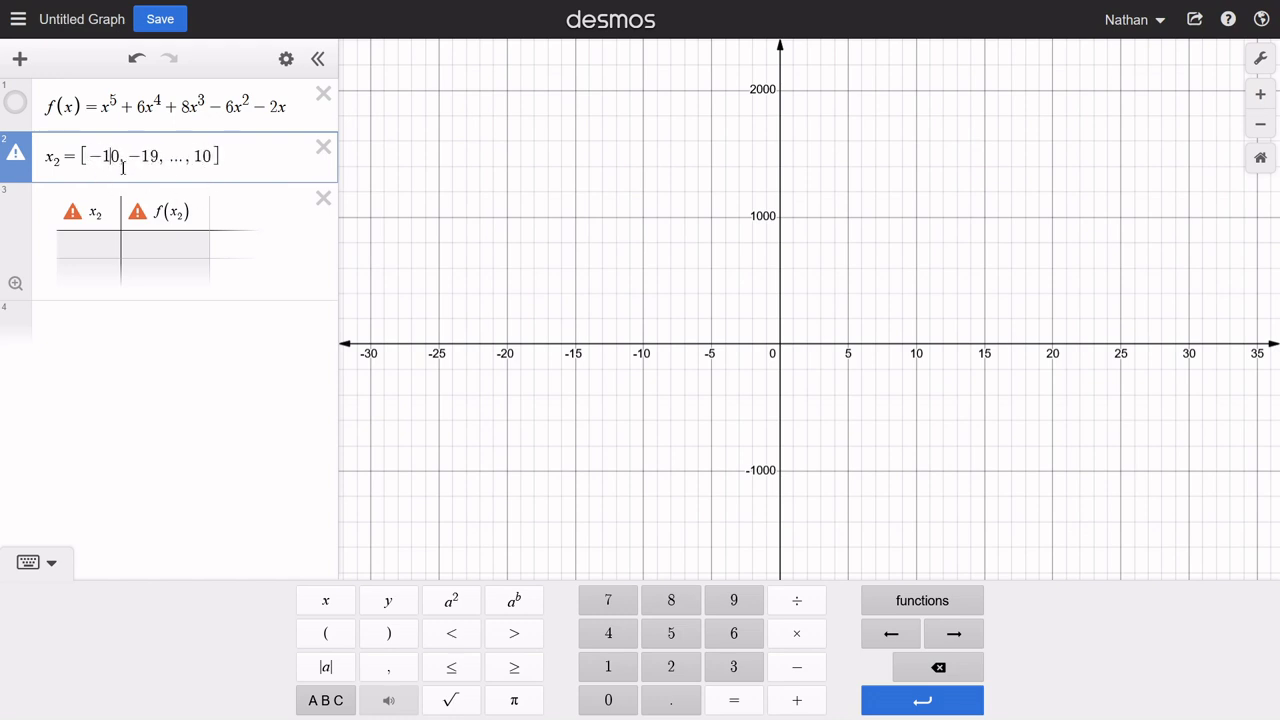
click(148, 158)
key(BackSpace)
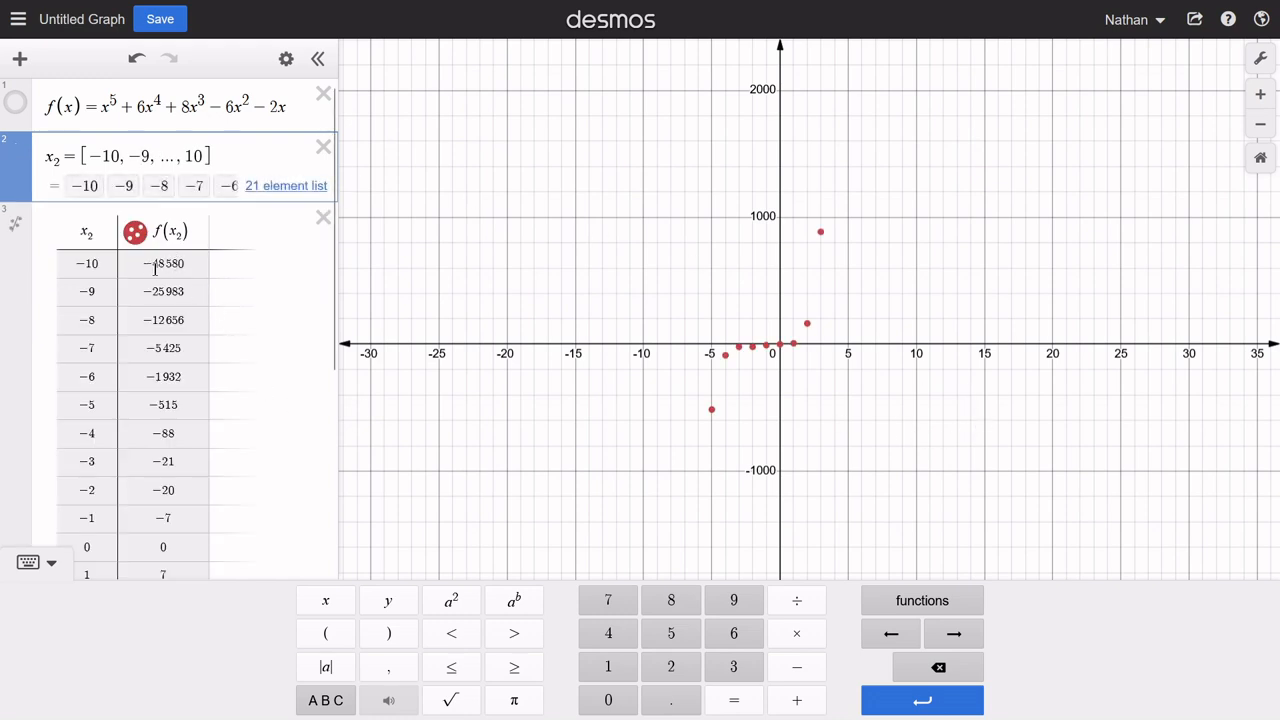
Step: Refine the x_2 list's spacing by changing its second element to -9.9
scroll(188, 294, down, 1)
scroll(190, 294, down, 3)
scroll(190, 294, up, 4)
text(.9)
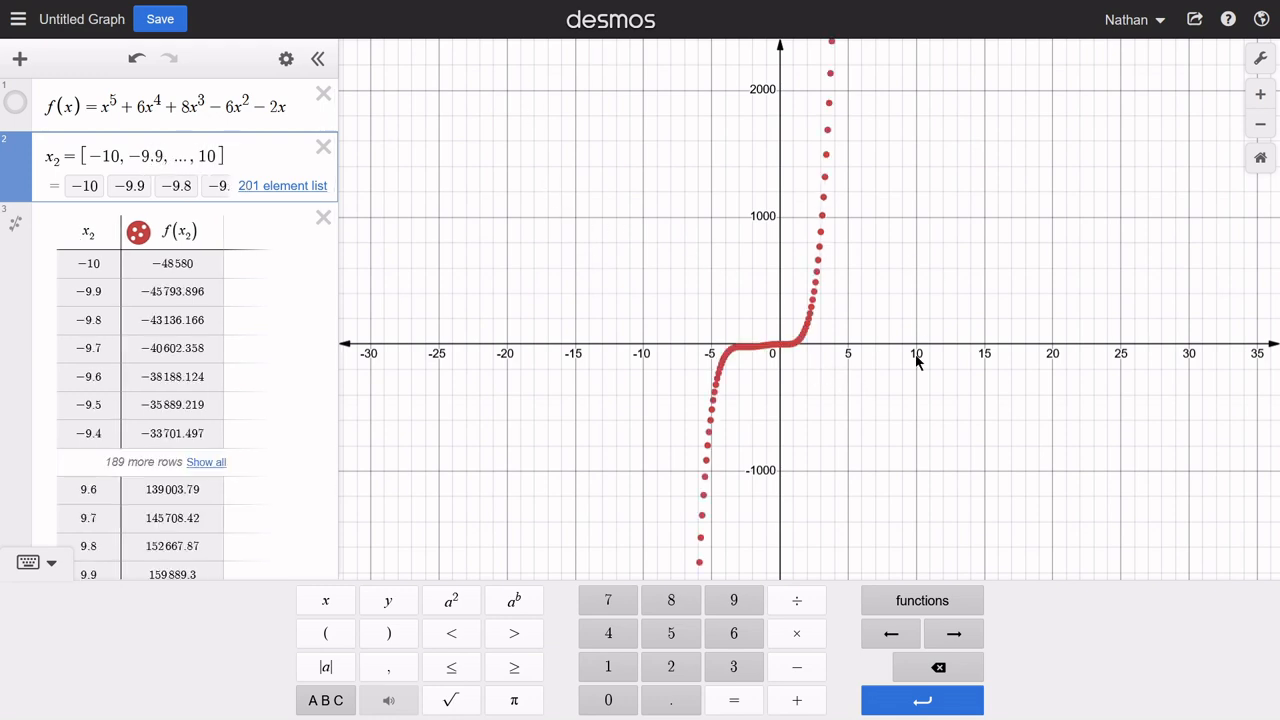
click(880, 353)
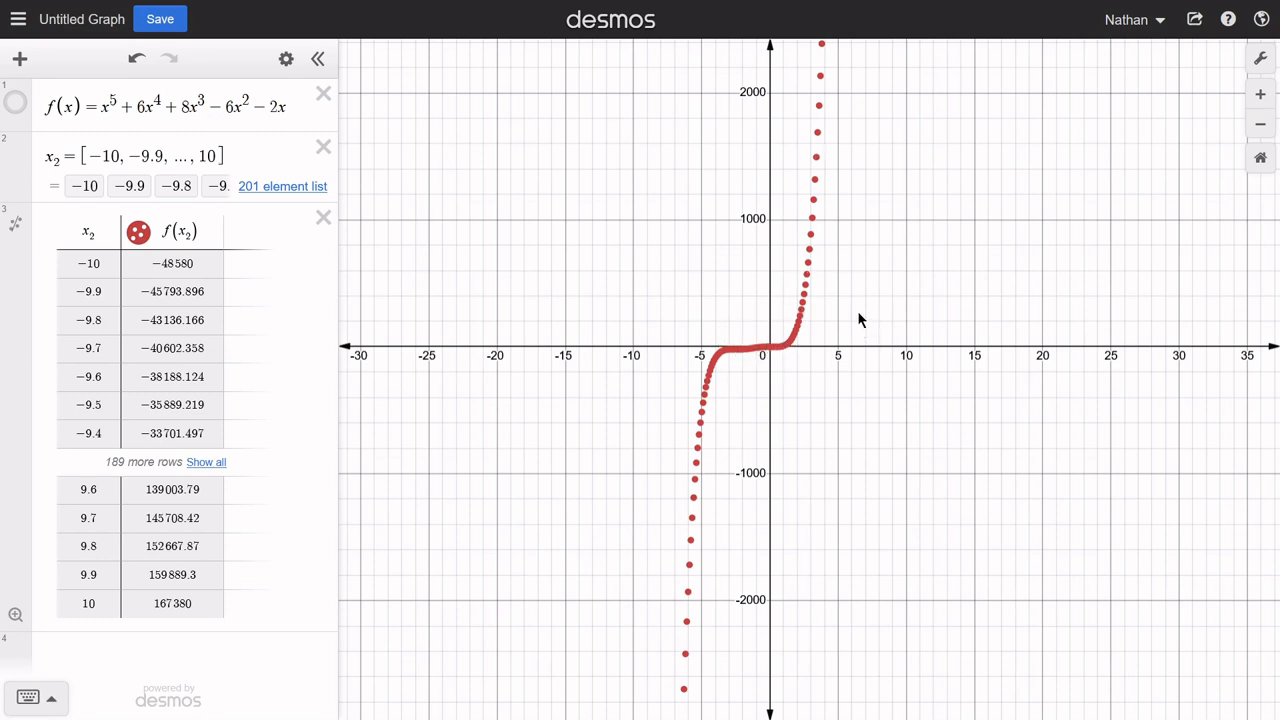
Step: Show the curve of f(x) and hide the table's plotted f(x_2) points
click(17, 104)
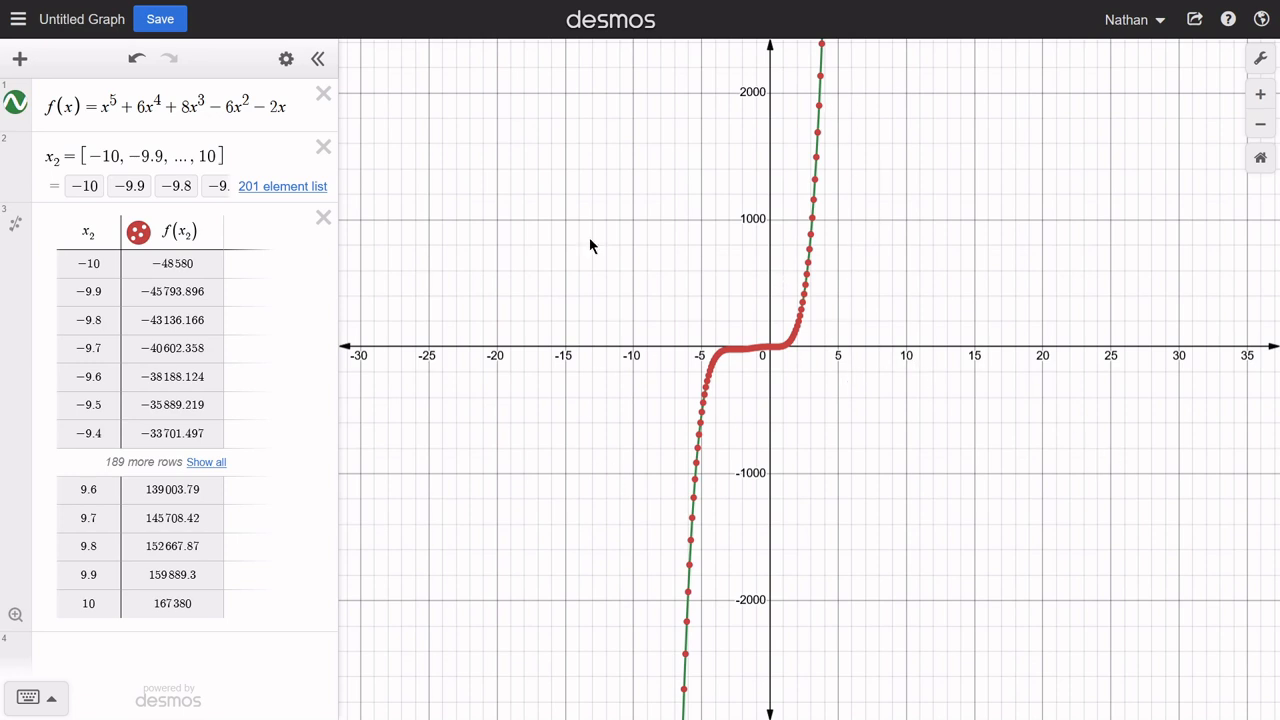
click(138, 231)
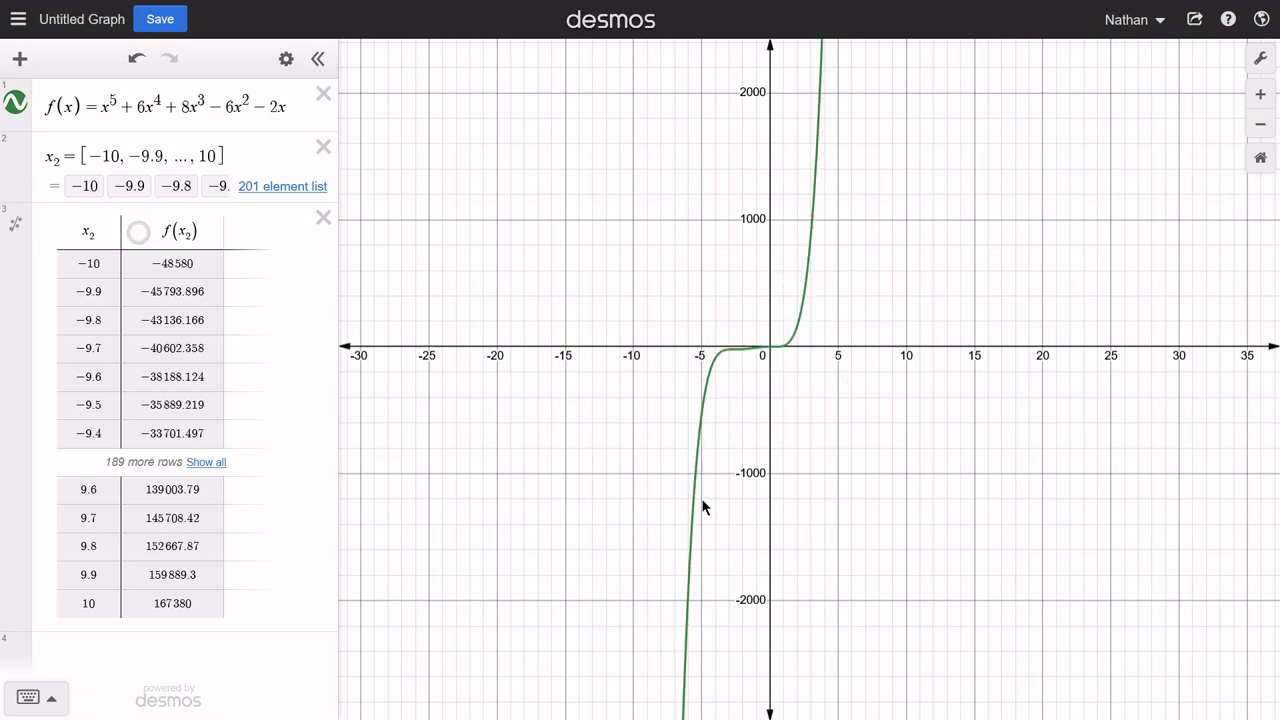
drag(882, 303, 878, 413)
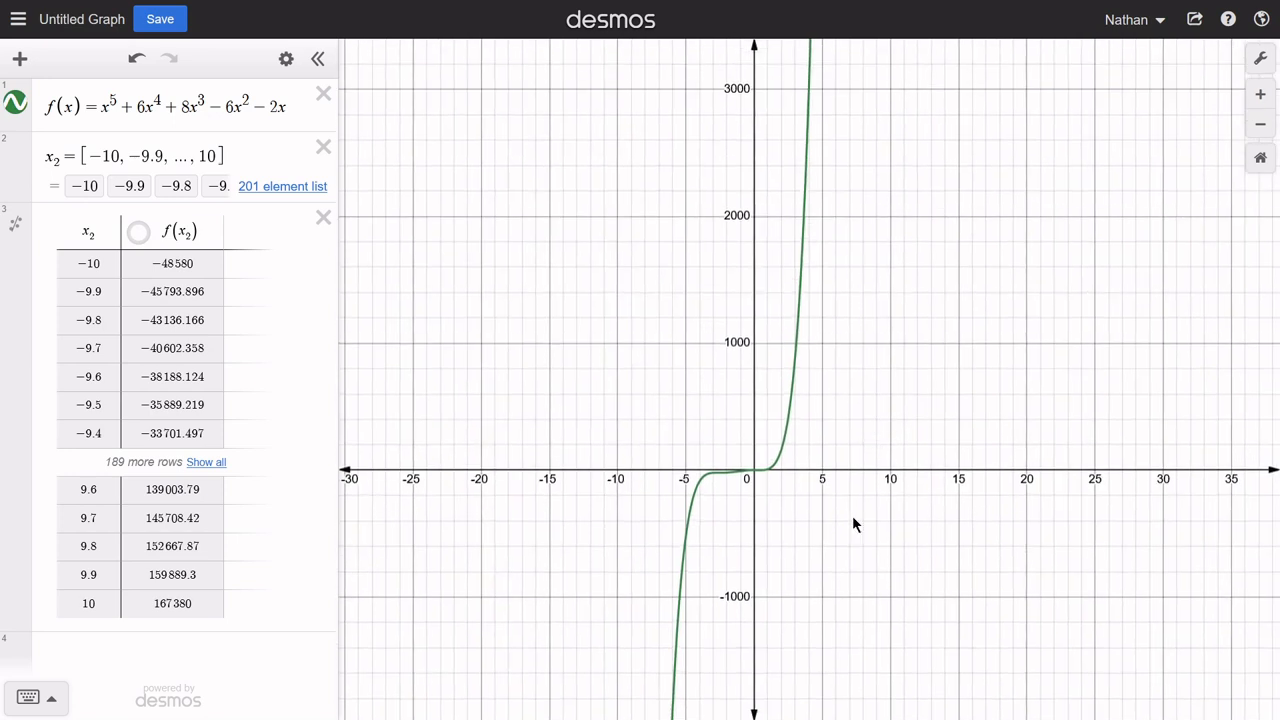
click(1254, 167)
drag(799, 560, 760, 507)
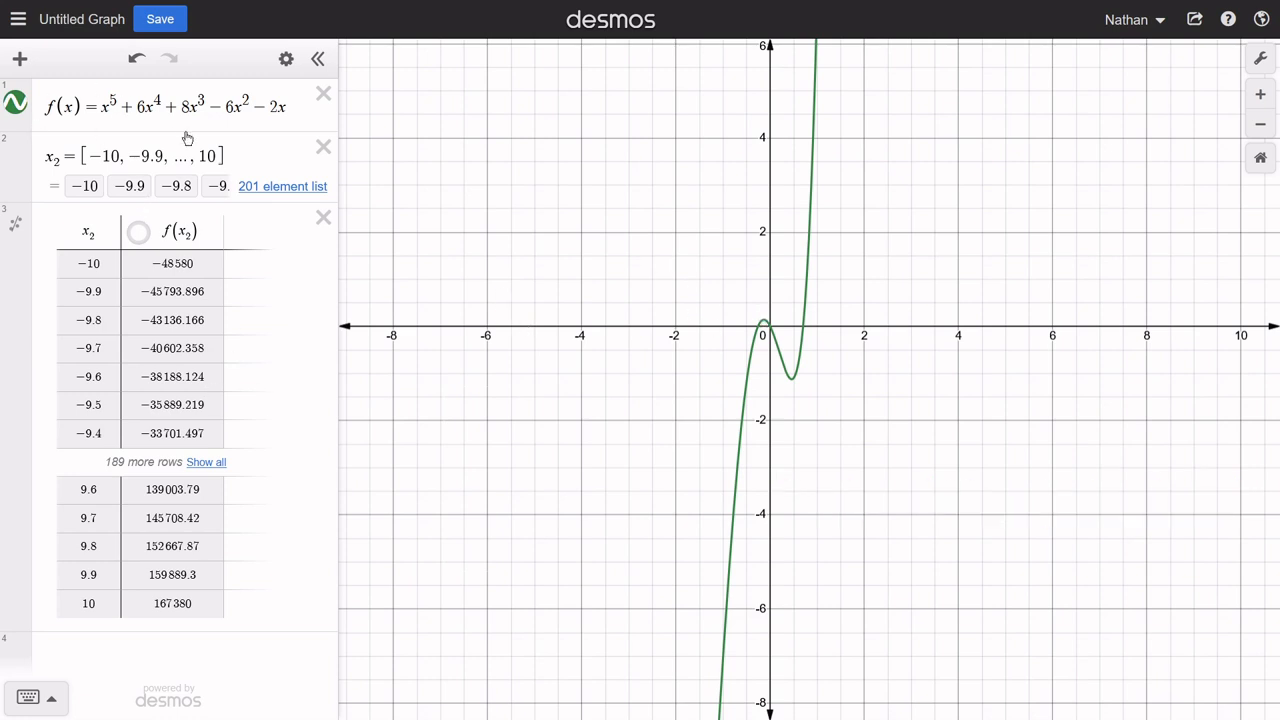
Step: Copy the whole f(x) definition, and delete the x_2 list and the table
drag(290, 109, 42, 114)
key(ctrl+c)
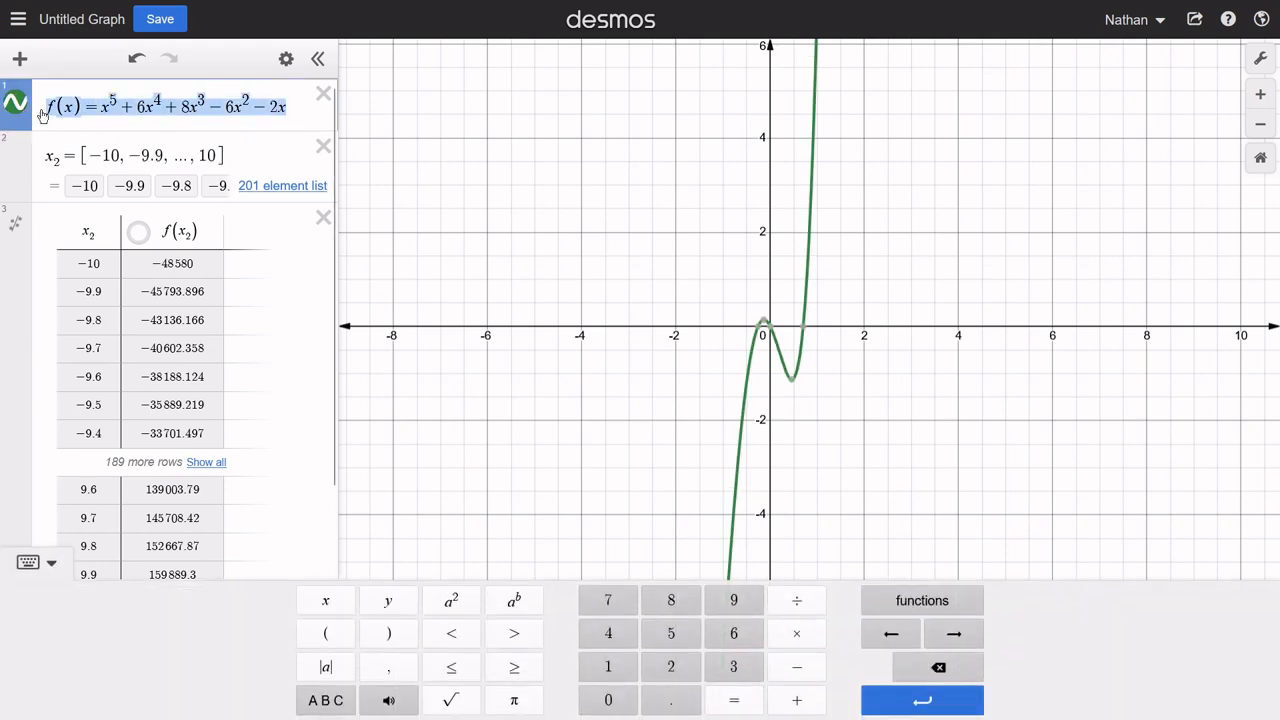
click(323, 160)
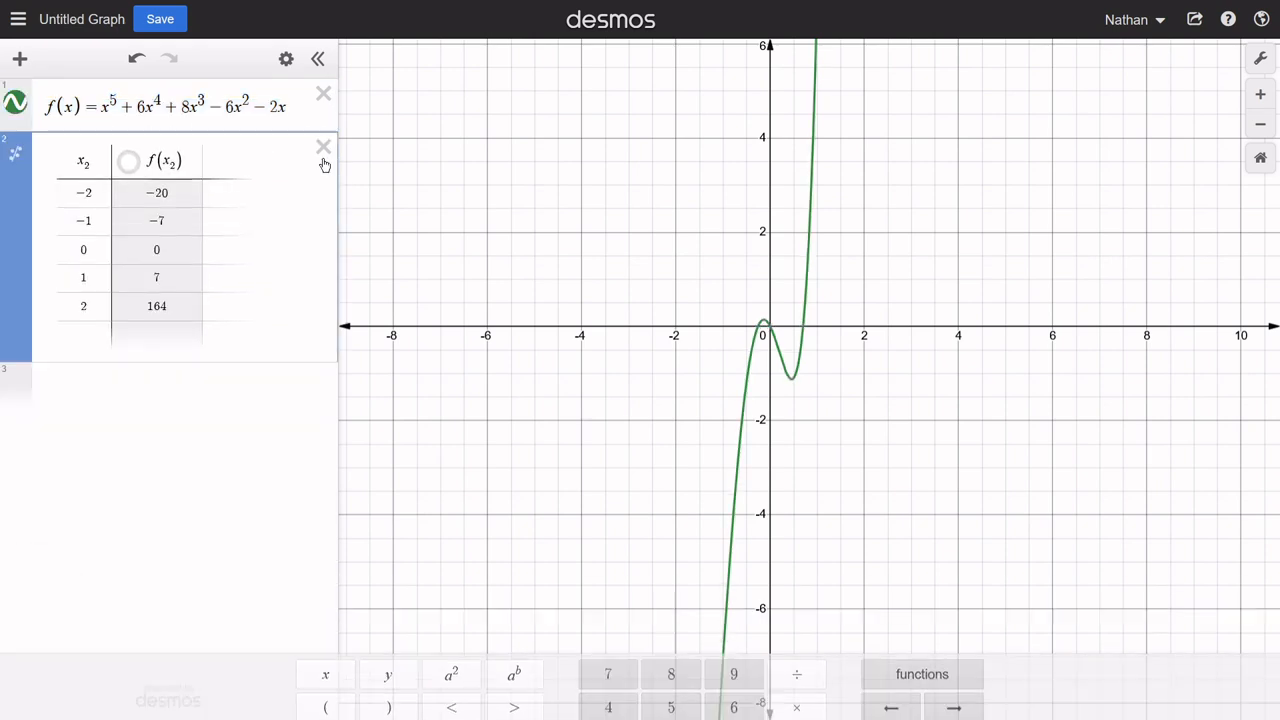
click(323, 160)
Step: Paste the copied polynomial onto the line below the function and replace its f(x) with y
click(147, 151)
key(ctrl+v)
click(80, 161)
key(BackSpace)
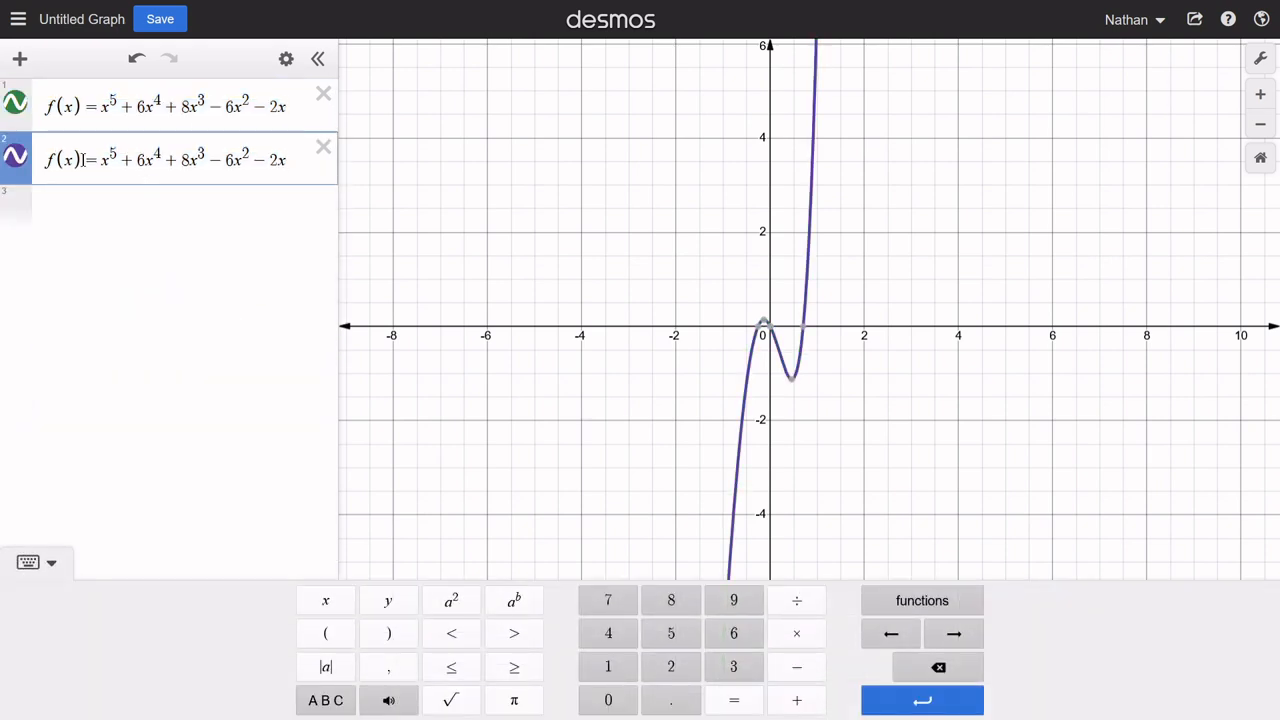
key(BackSpace)
key(BackSpace)
key(BackSpace)
text(y)
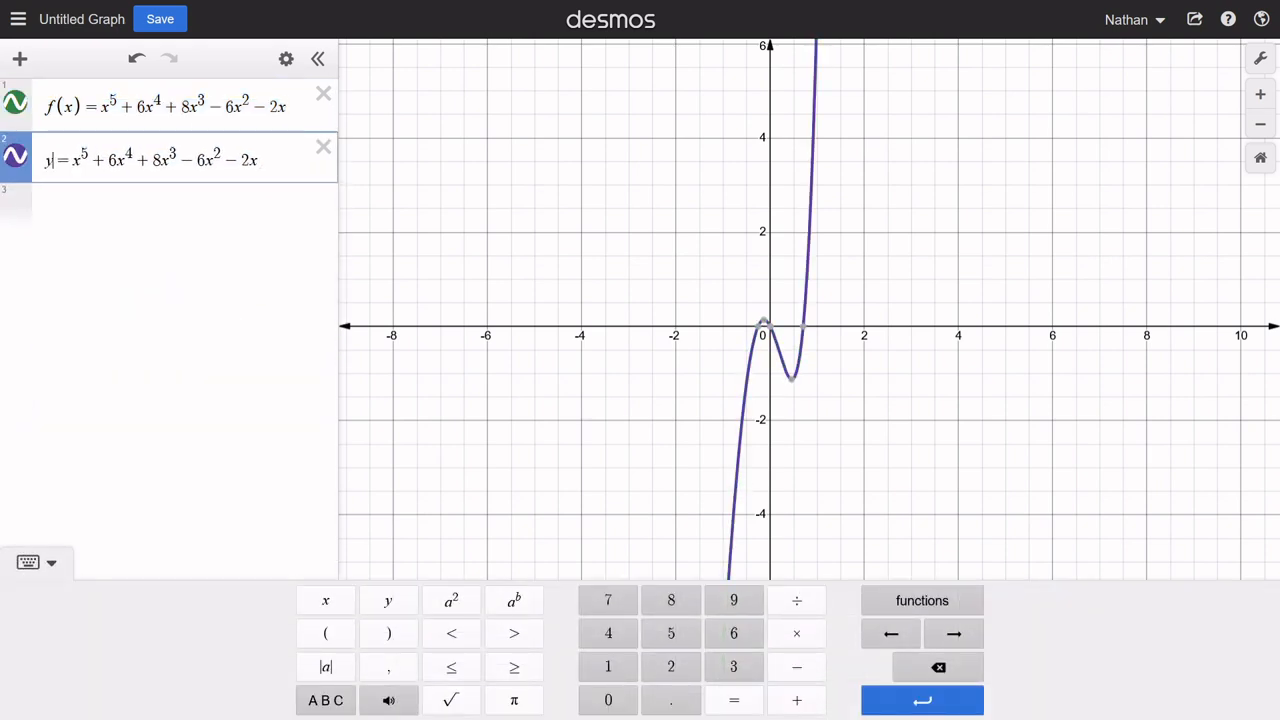
Step: Add the equation y=f(x) on a new line below the polynomial equation
key(Return)
text(y=f(x))
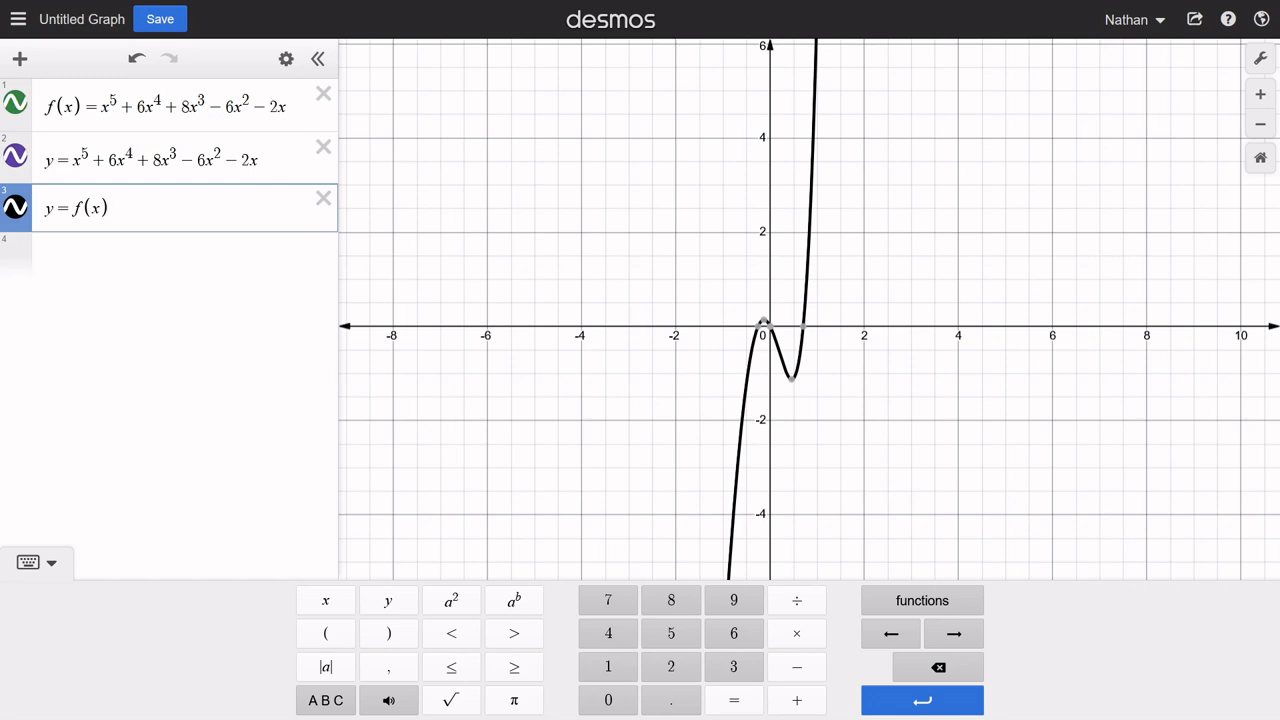
Step: Add the subscript "unction" to the function name f in both the y=f(x) equation and the function's definition
key(Left)
key(Left)
key(Left)
text(unction)
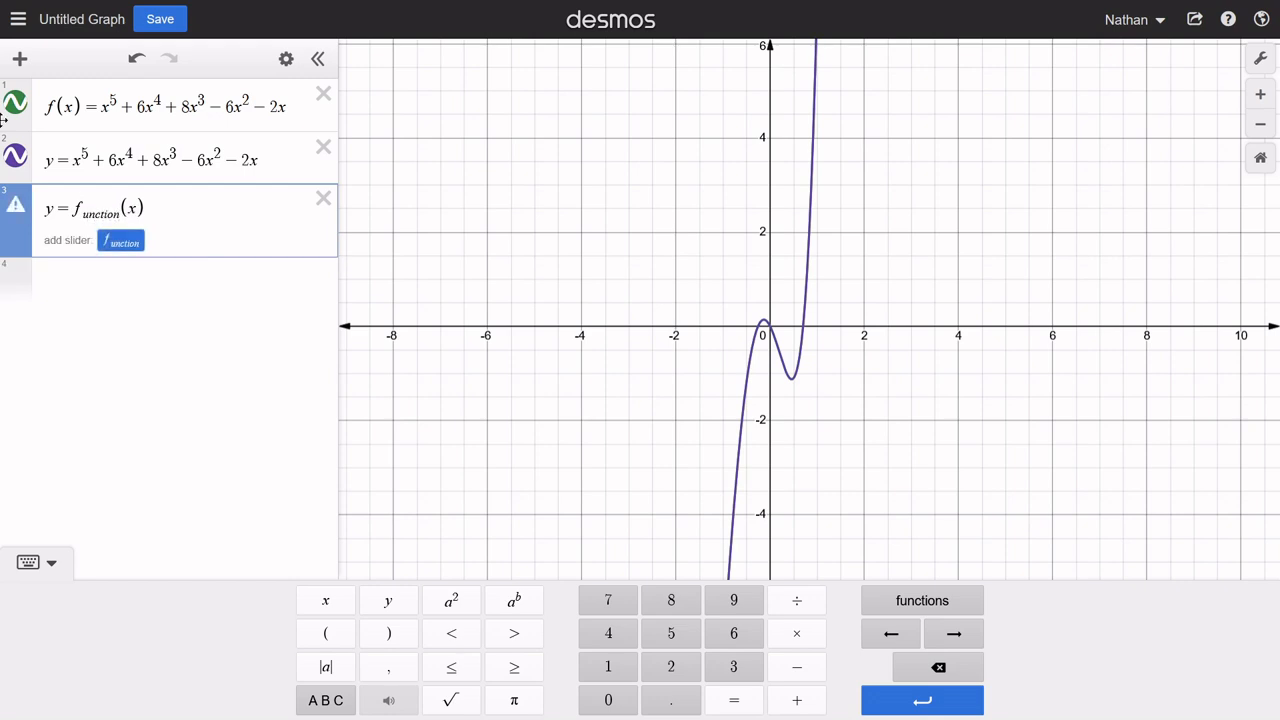
click(54, 106)
text(_unction)
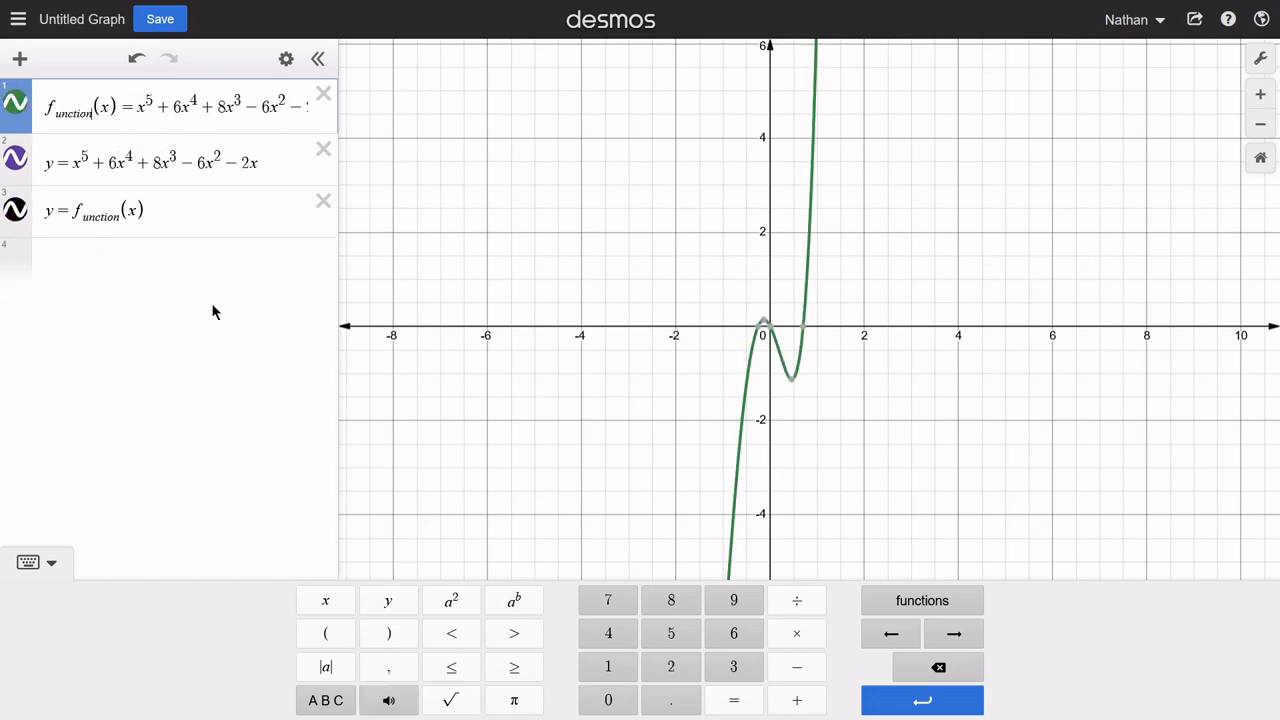
Step: Compare the three overlapping curves by temporarily hiding those of the function definition and of y=f_unction(x)
click(16, 104)
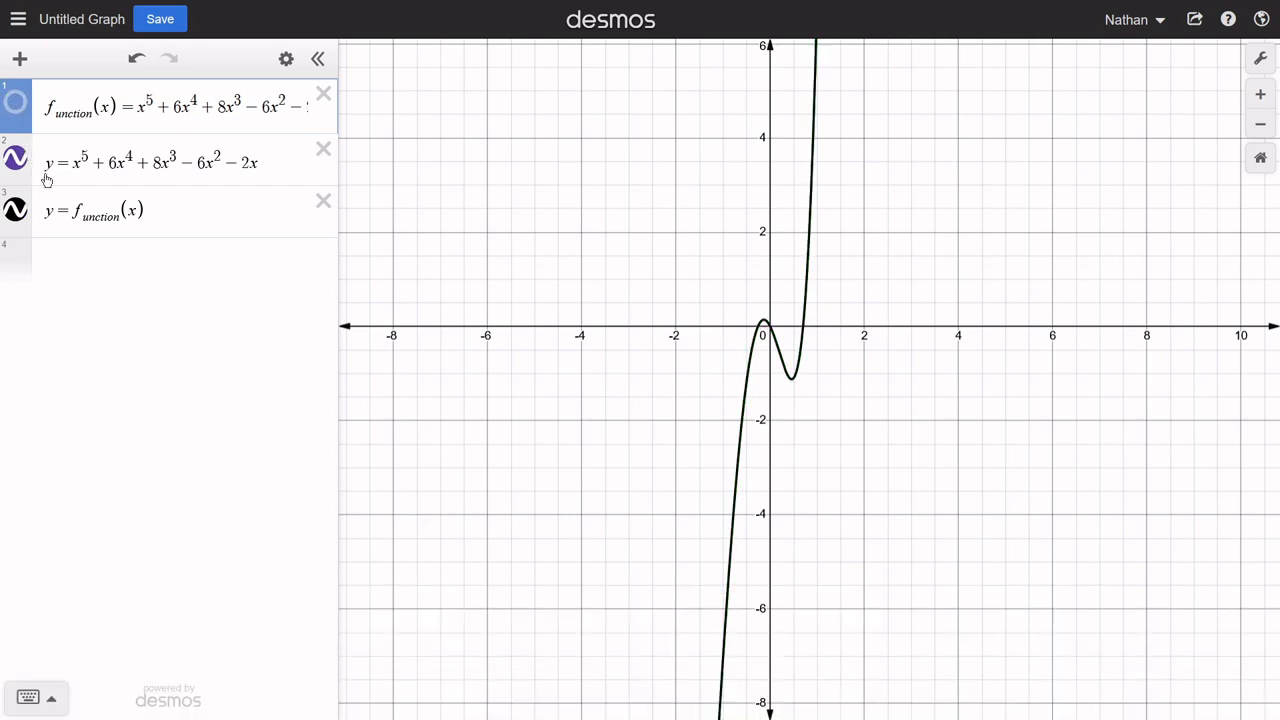
click(16, 209)
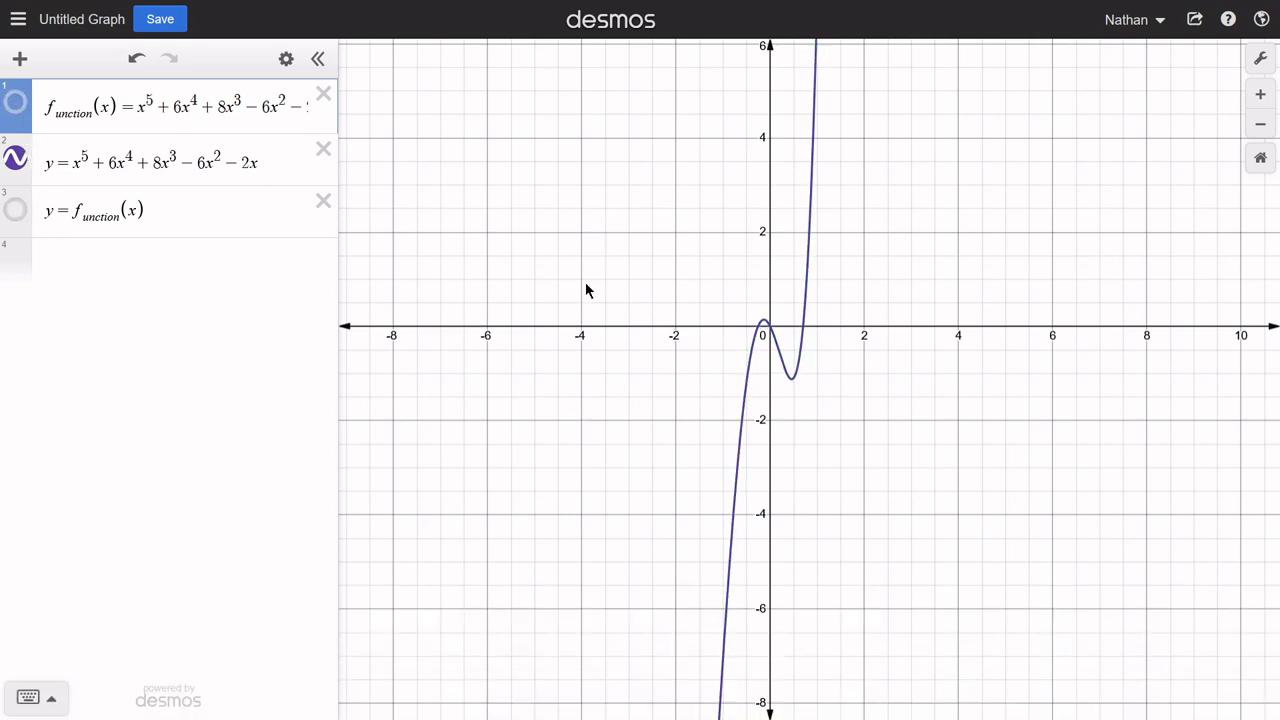
click(11, 214)
click(15, 102)
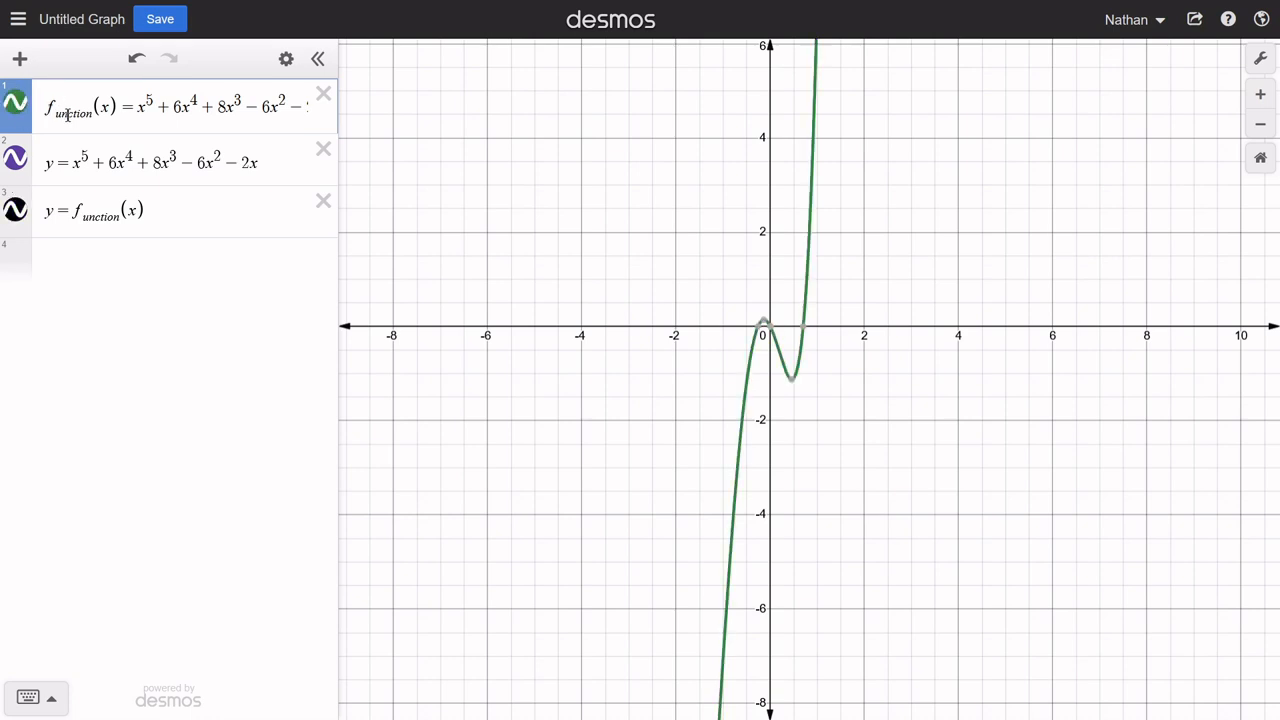